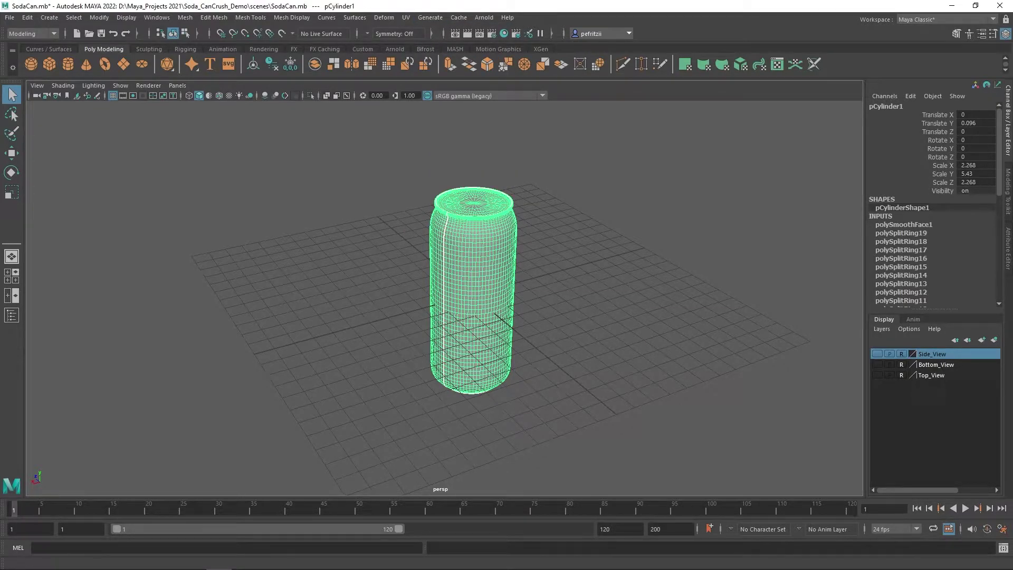
- Examine the can's existing UV layout in the UV Editor with the UV Toolkit shown
left_click_drag(484, 61, 521, 66)
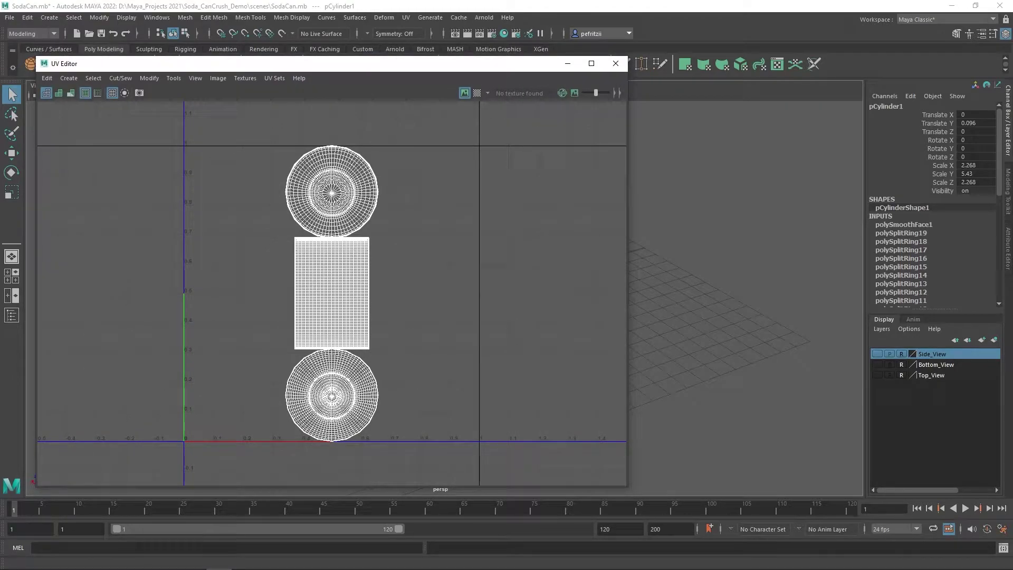
left_click_drag(195, 98, 626, 121)
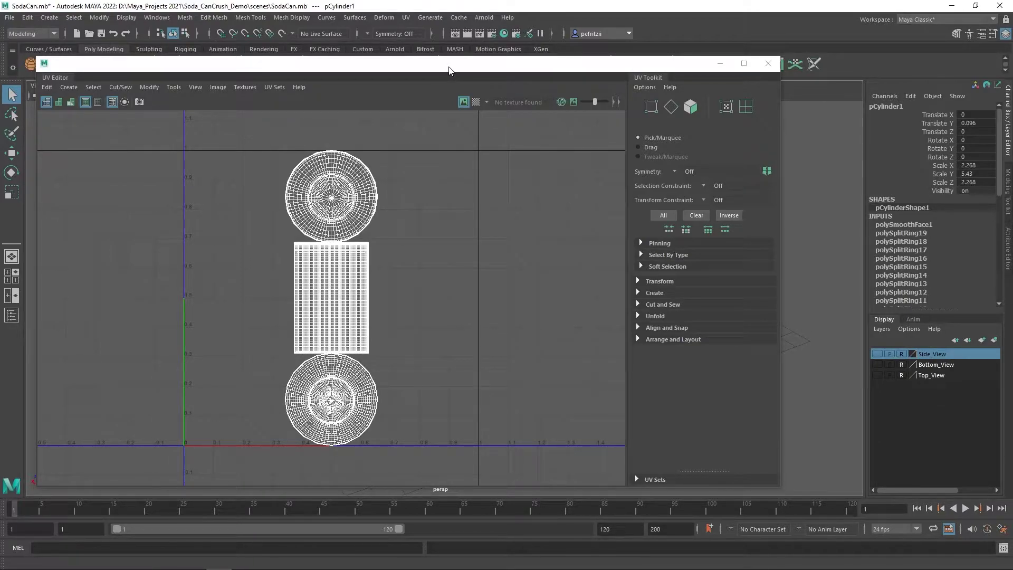
left_click_drag(449, 71, 0, 84)
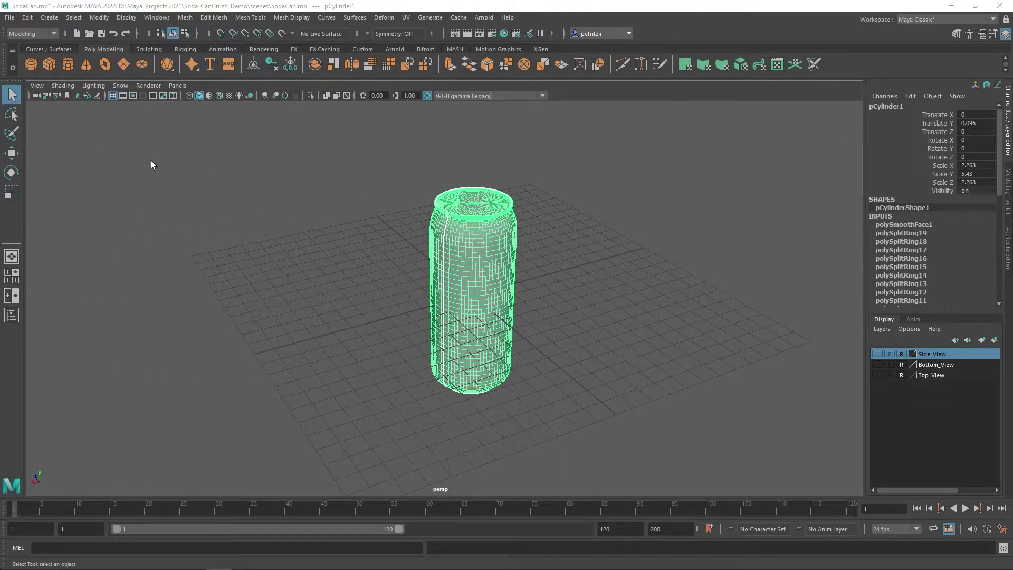
- Delete the can's construction history and freeze its transformations
left_click(28, 19)
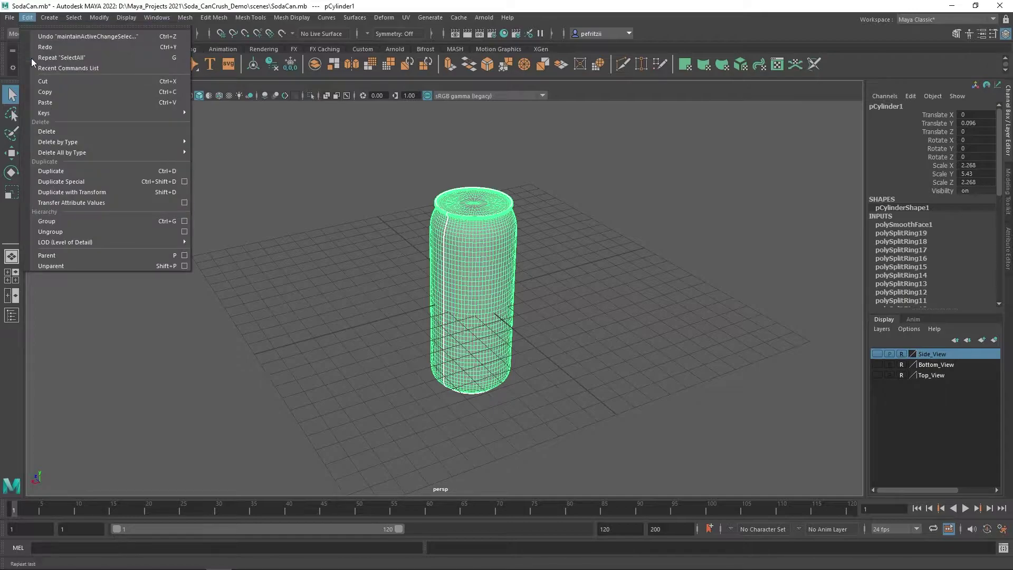
mouse_move(65, 140)
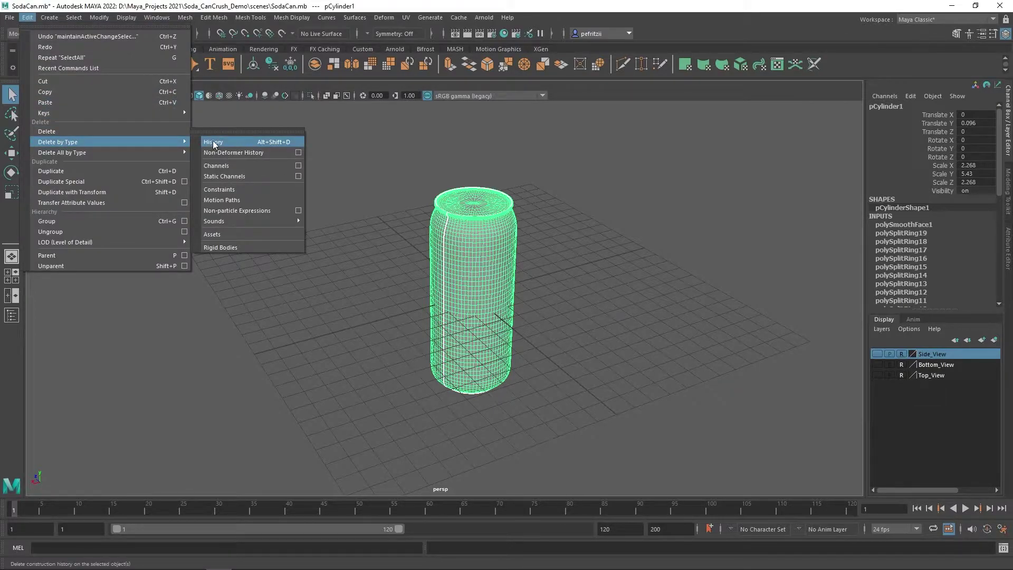
left_click(213, 142)
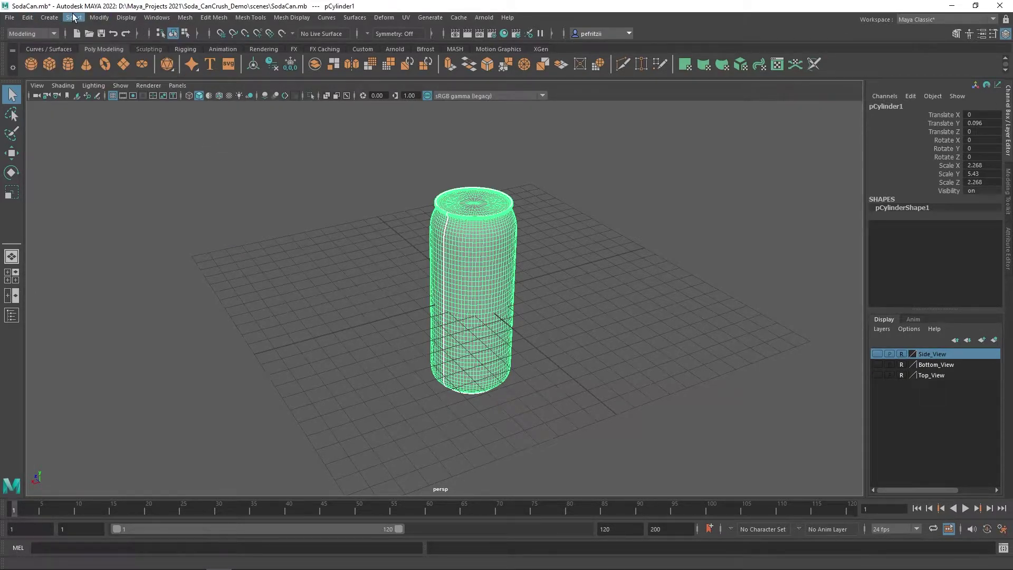
left_click(99, 18)
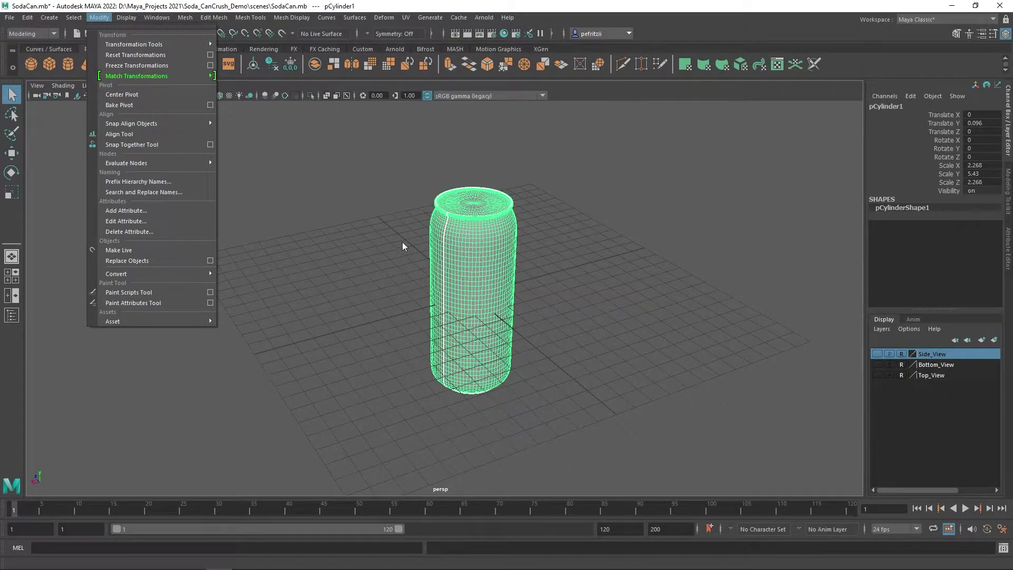
left_click(114, 66)
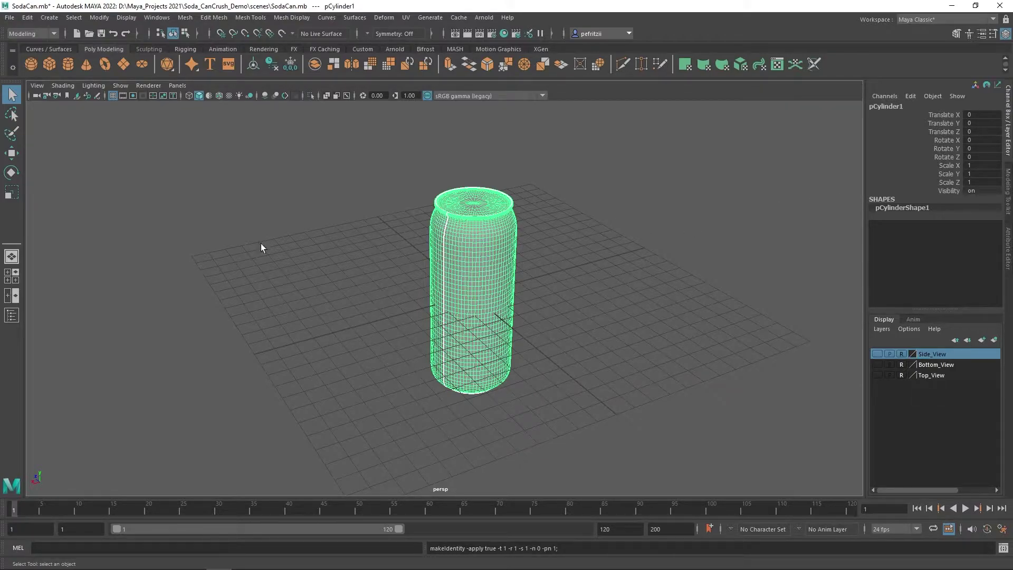
- Select all of the can's UV shells in the UV Editor and apply an Automatic UV projection to them
left_click_drag(0, 108, 306, 90)
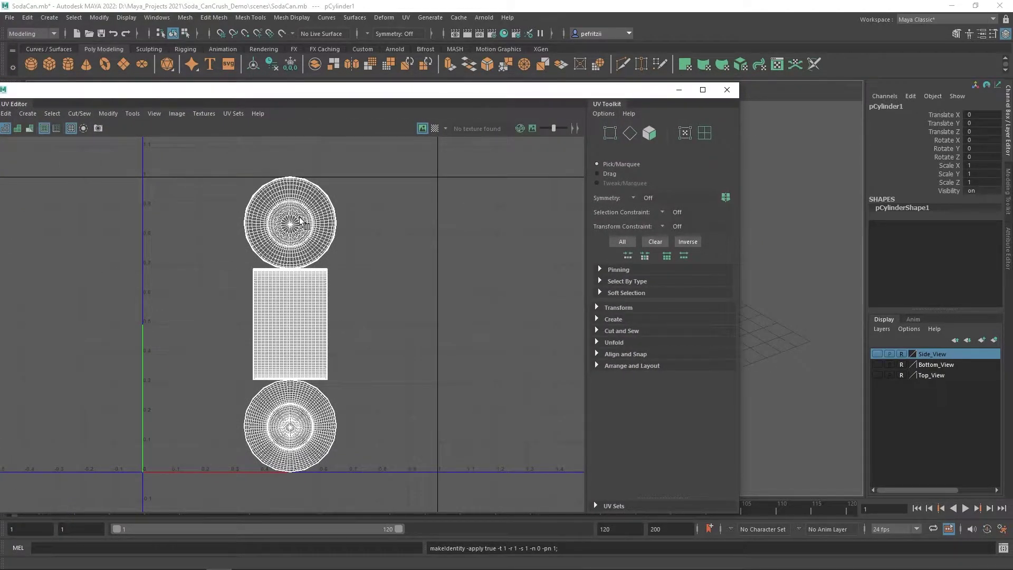
left_click_drag(266, 97, 334, 105)
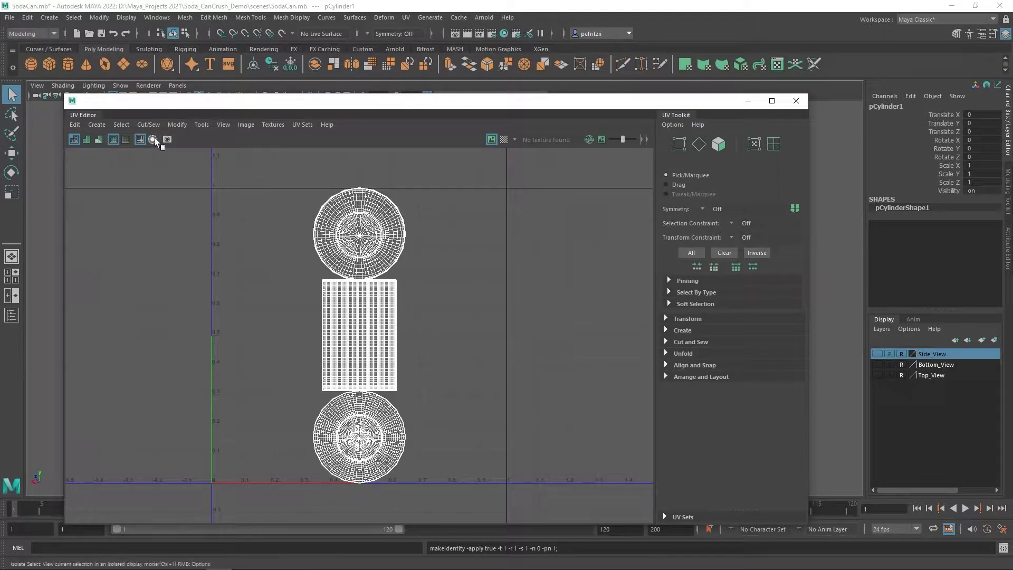
right_click(262, 189)
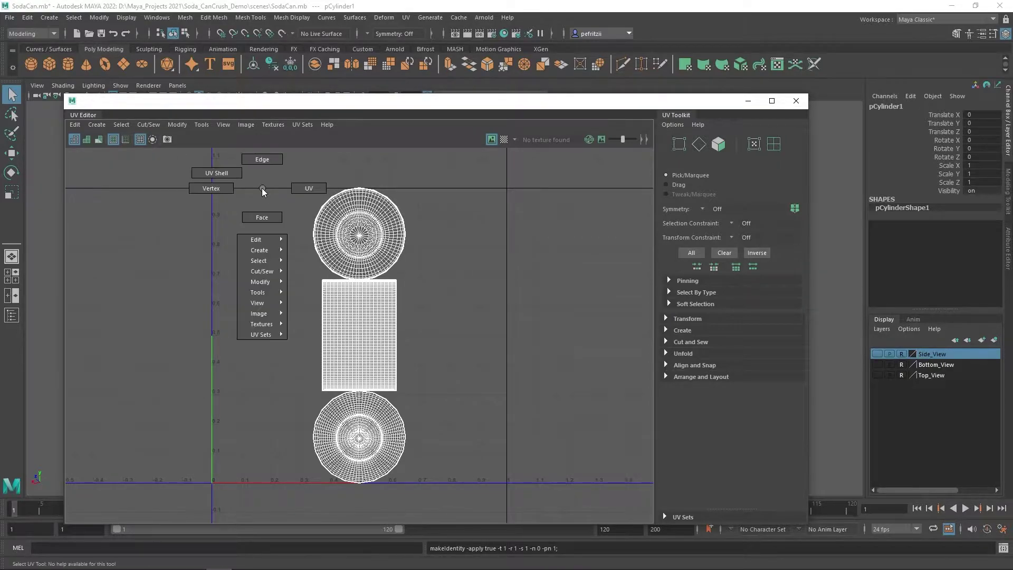
left_click(227, 173)
left_click_drag(215, 167, 508, 501)
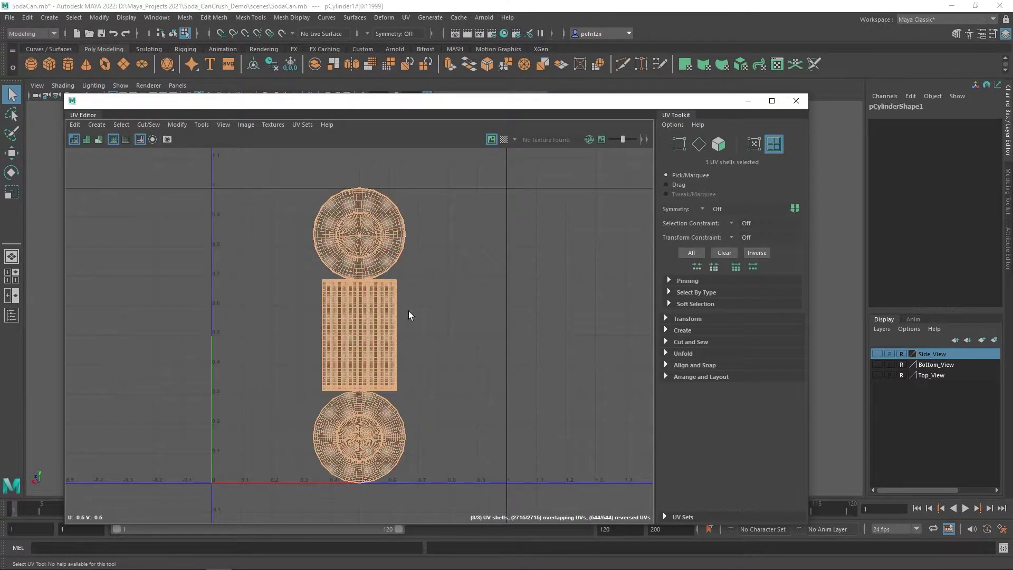
left_click(96, 125)
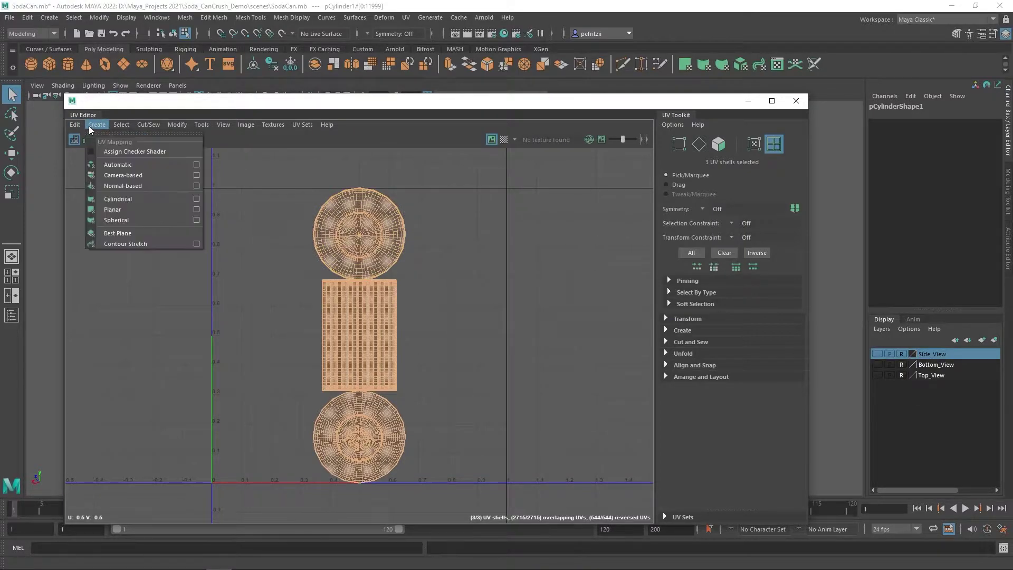
left_click(109, 163)
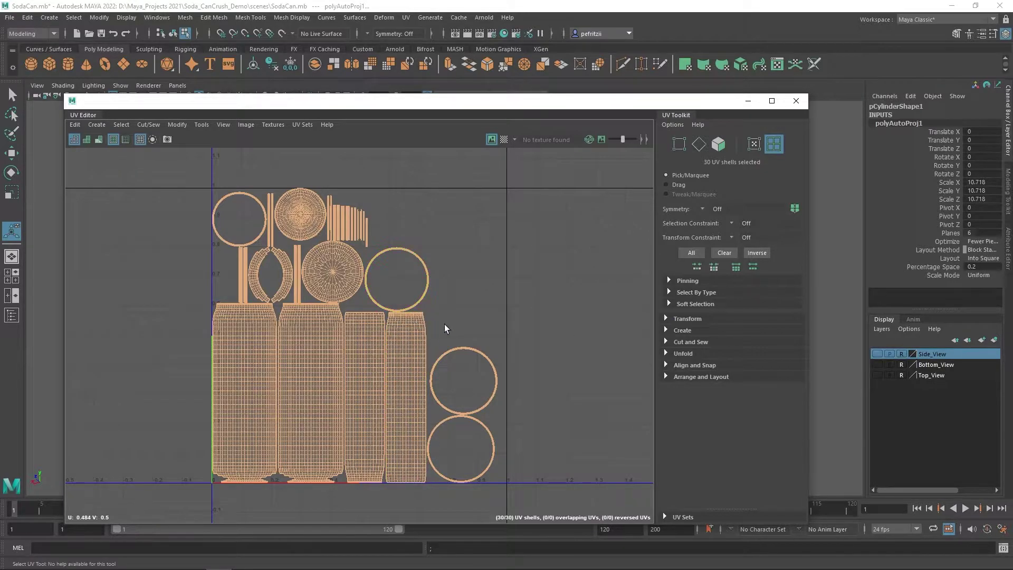
left_click(475, 271)
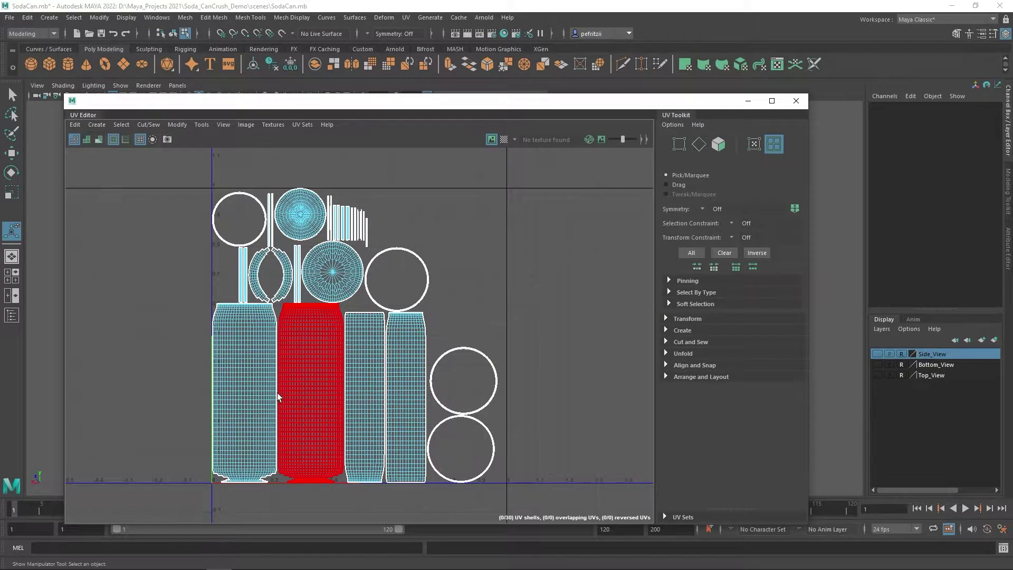
- Turn on the UV distortion display for the can's shells in the UV Editor
scroll(245, 372, "up", 3)
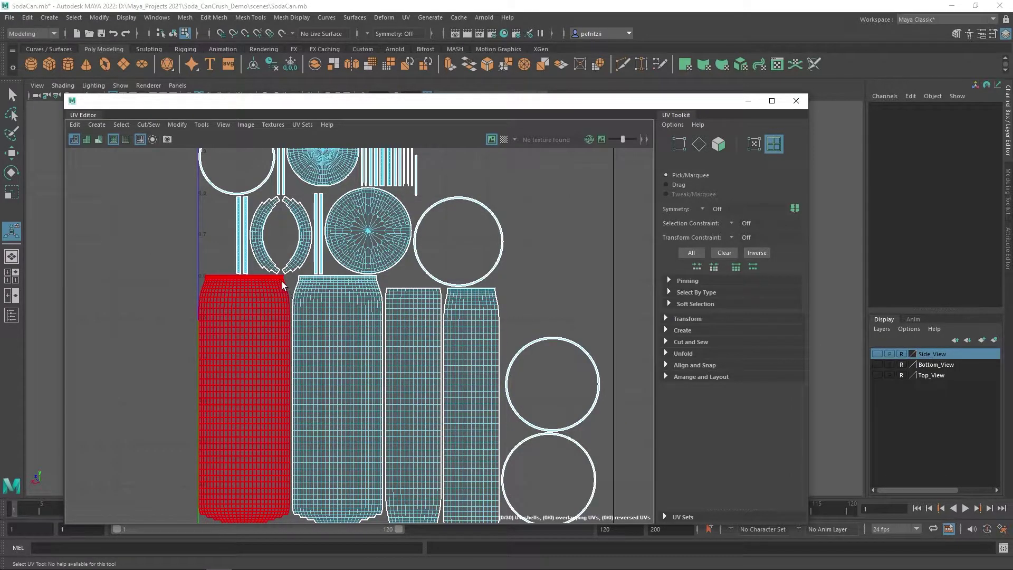
left_click(95, 140)
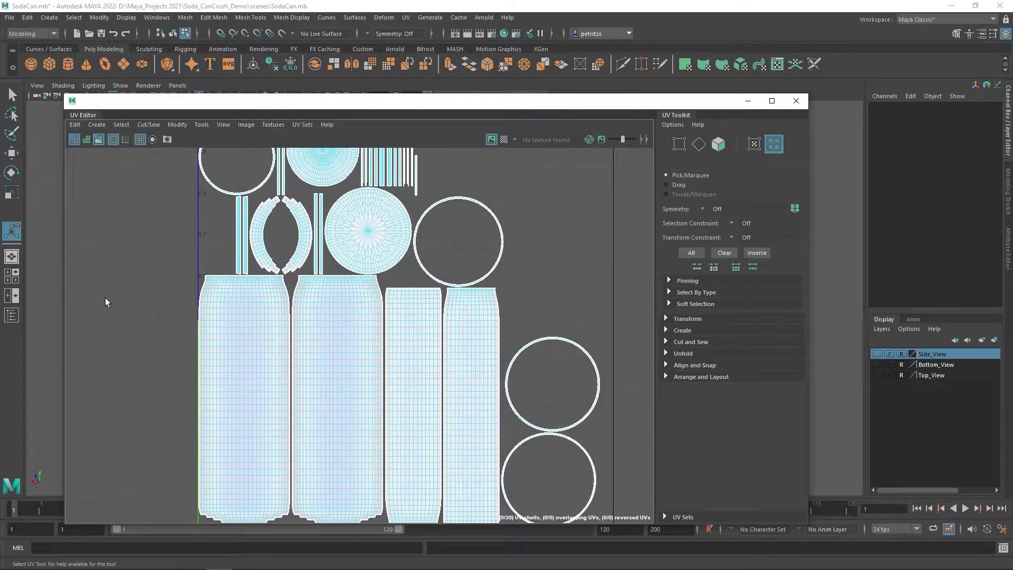
scroll(114, 303, "down", 1)
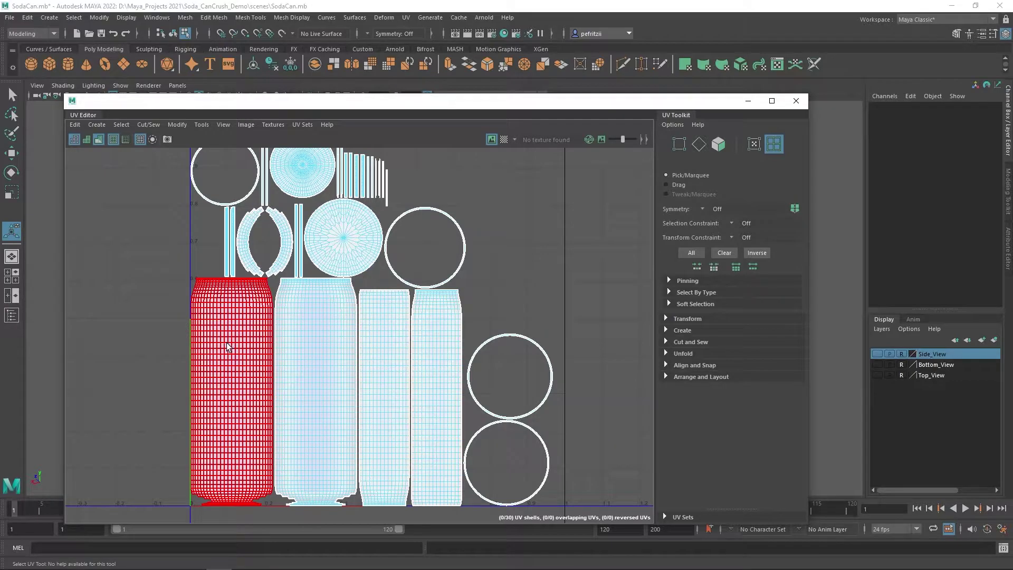
- Examine the distortion shading and outlines of the can body shells and the smaller shells in the UV layout
scroll(227, 345, "up", 5)
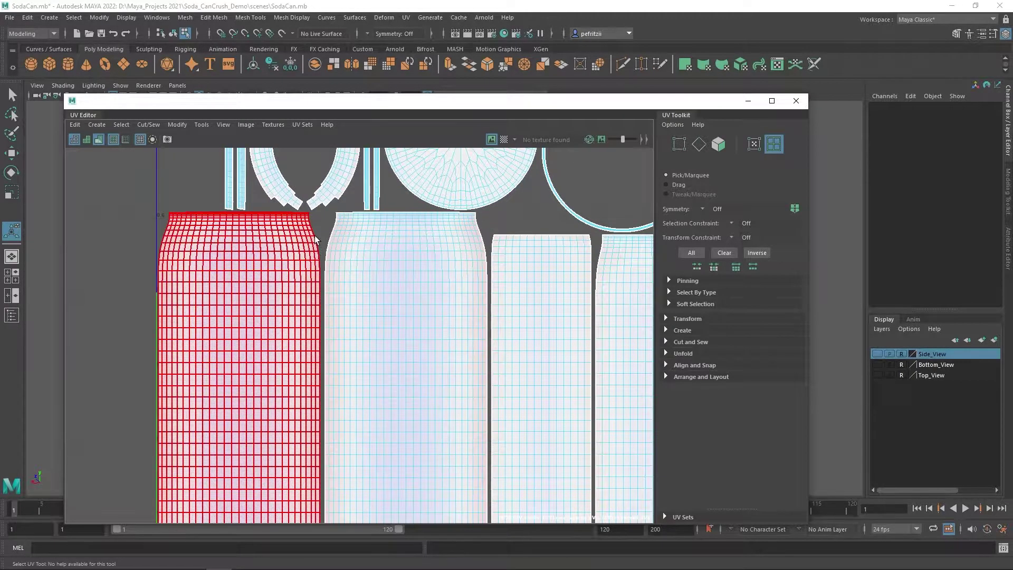
scroll(114, 292, "down", 3)
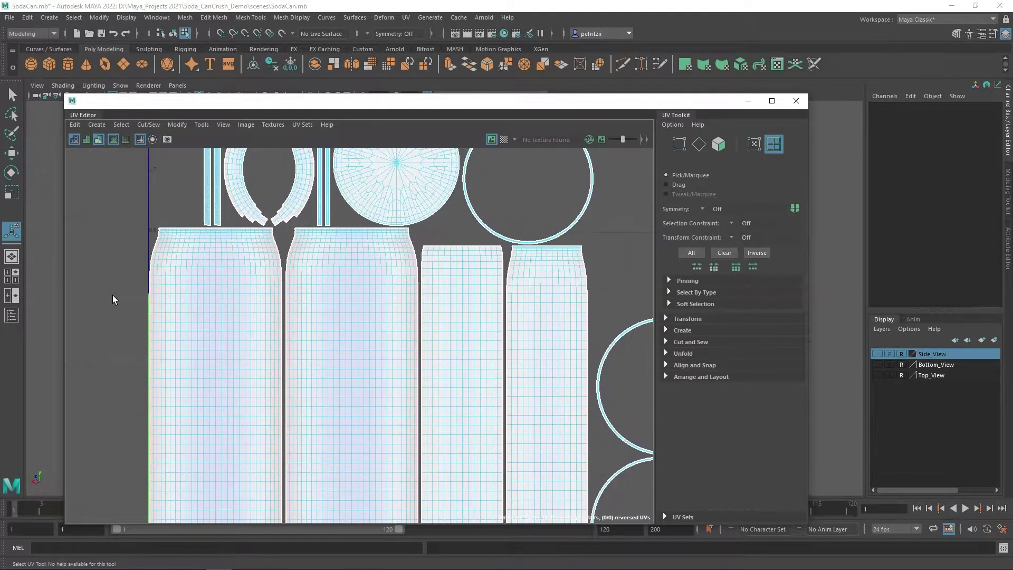
scroll(112, 295, "down", 2)
mouse_move(98, 323)
right_mouse_down()
mouse_move(110, 338)
mouse_move(98, 320)
right_mouse_up()
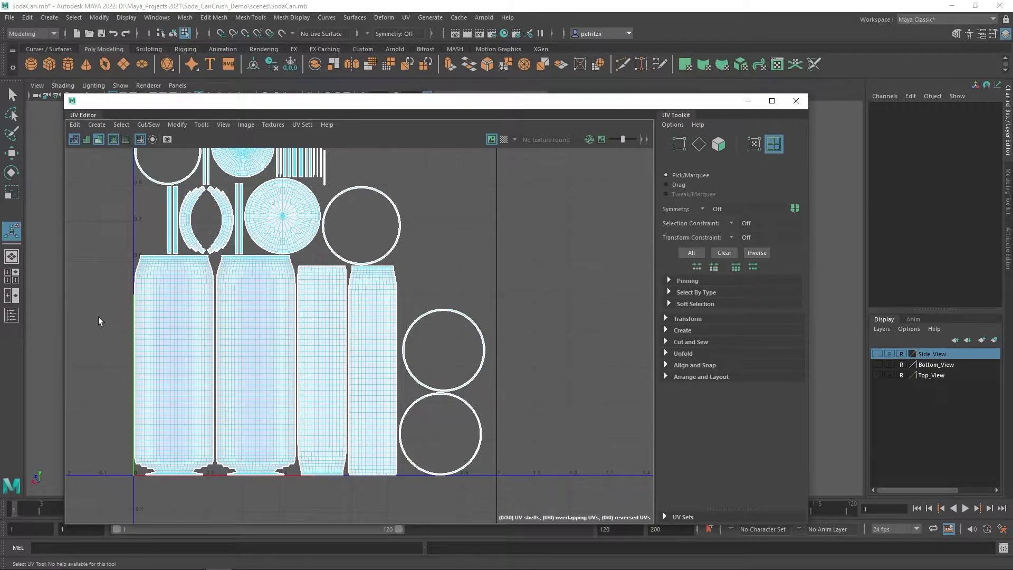
right_click_drag(104, 315, 102, 312)
scroll(463, 267, "down", 4)
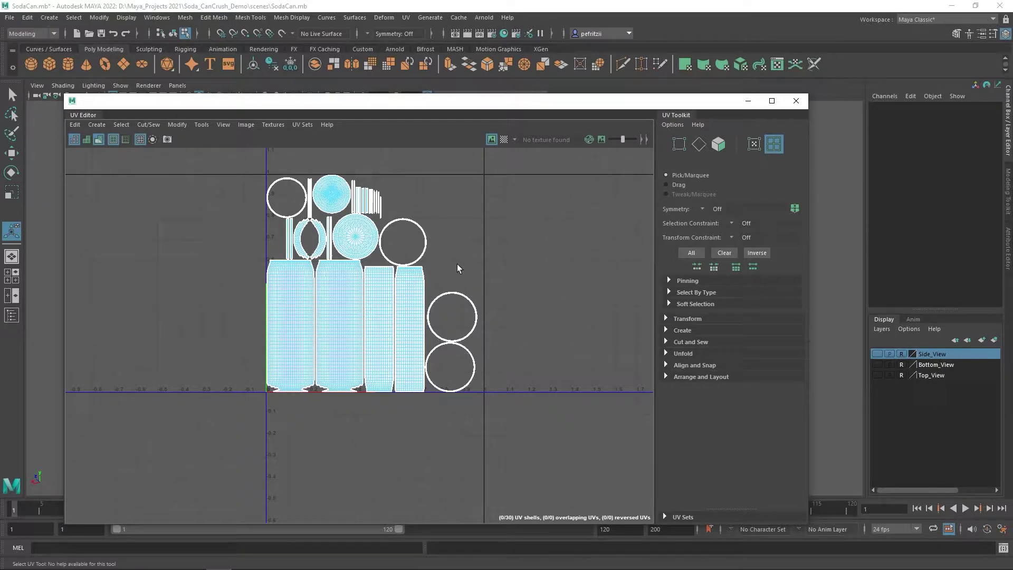
scroll(289, 273, "up", 1)
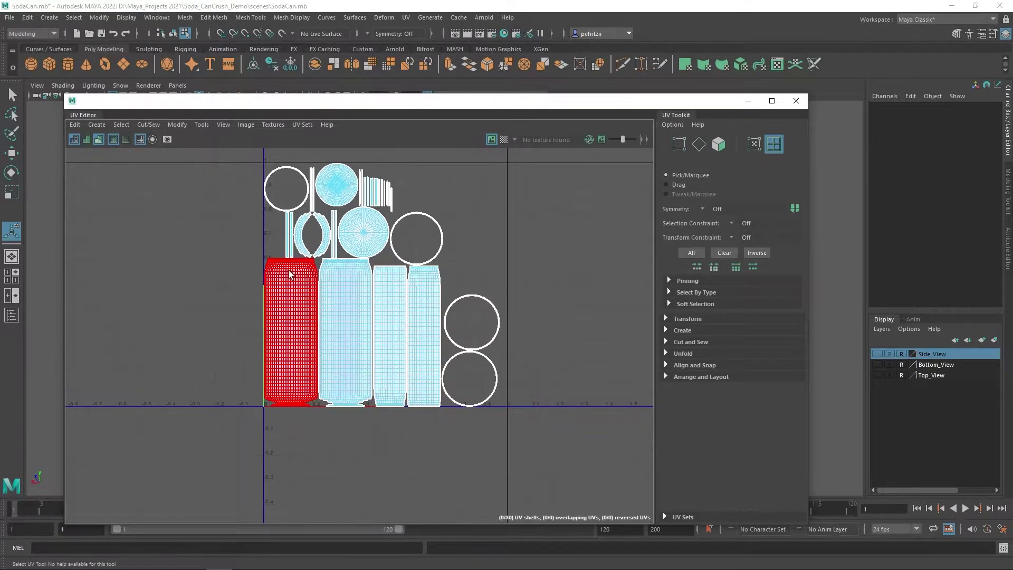
scroll(289, 273, "up", 1)
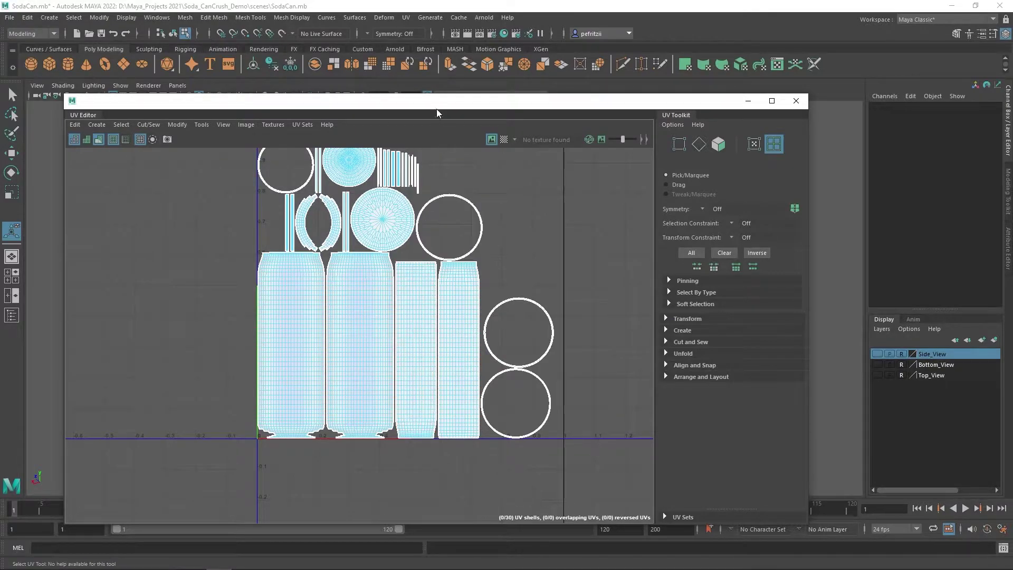
- Move the UV Editor aside and examine where the UV shells and seams lie on the can's sides, lid and base in the perspective view
left_click_drag(434, 102, 0, 178)
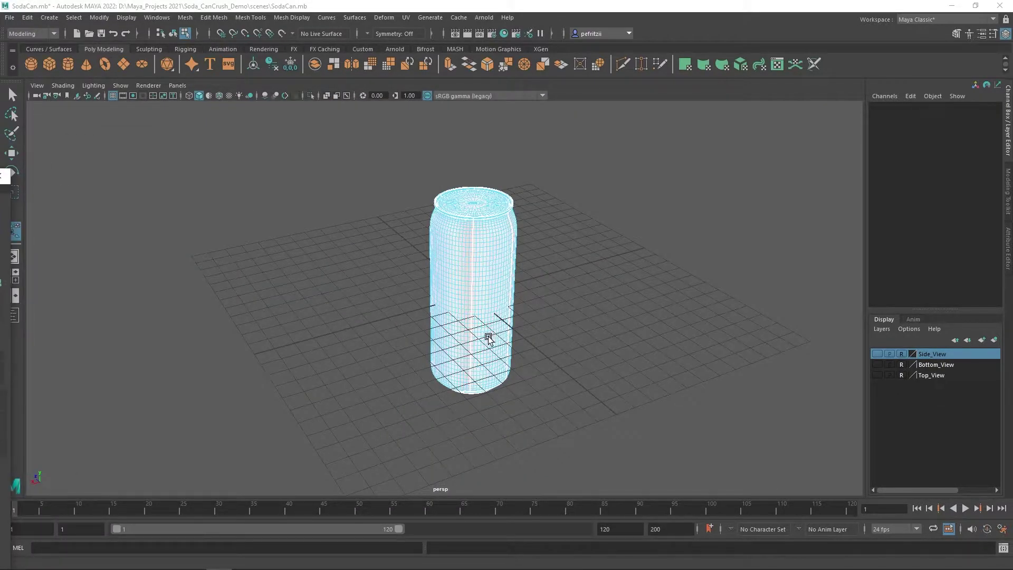
left_click_drag(360, 322, 404, 294, "alt")
scroll(355, 282, "up", 5)
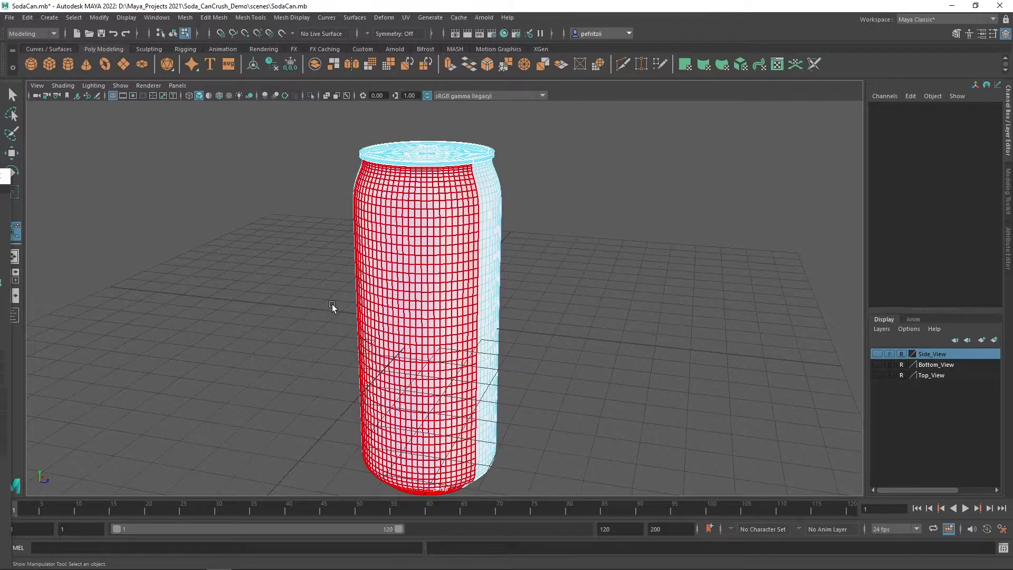
left_click_drag(332, 308, 384, 296, "alt")
left_click_drag(385, 351, 381, 323, "alt")
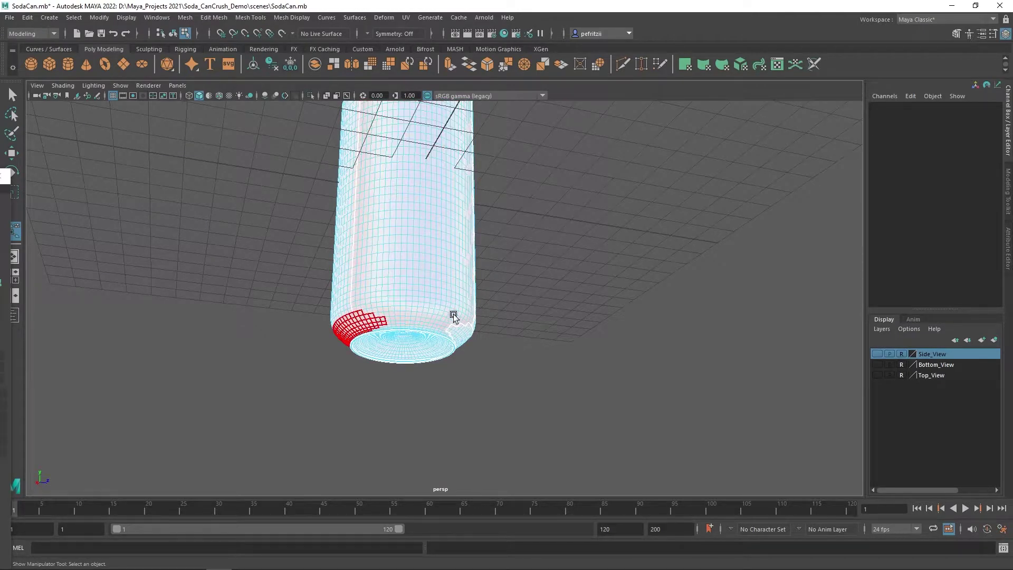
left_click_drag(408, 312, 490, 394, "alt")
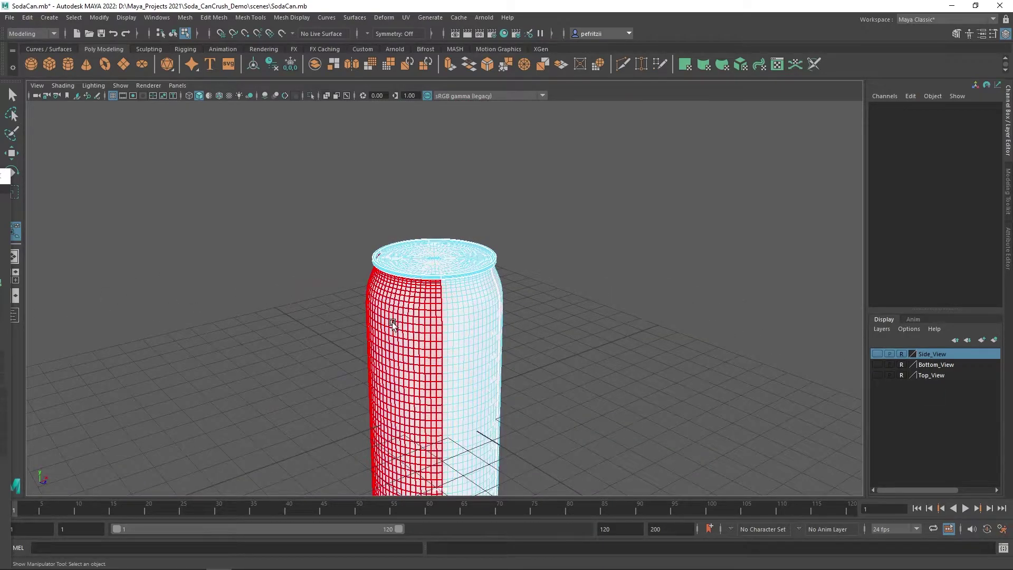
scroll(393, 321, "up", 3)
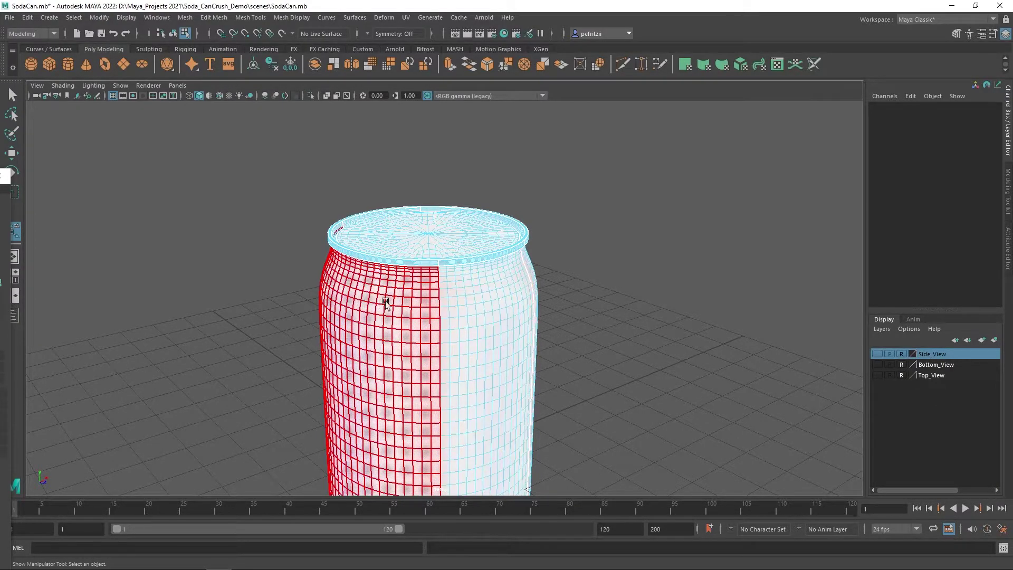
left_click_drag(429, 321, 407, 355, "alt")
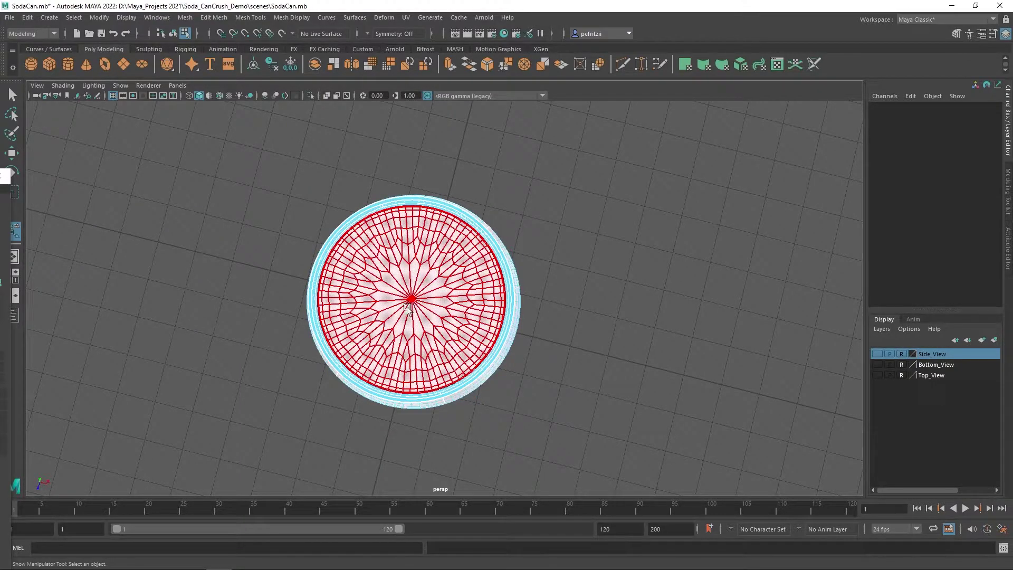
left_click_drag(398, 335, 375, 271, "alt")
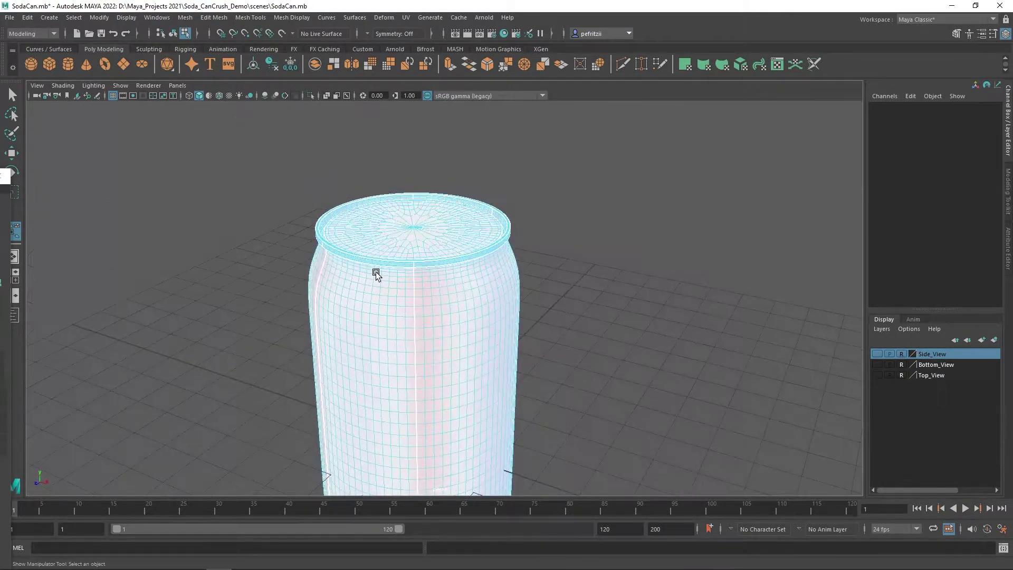
middle_click_drag(378, 276, 346, 248, "alt")
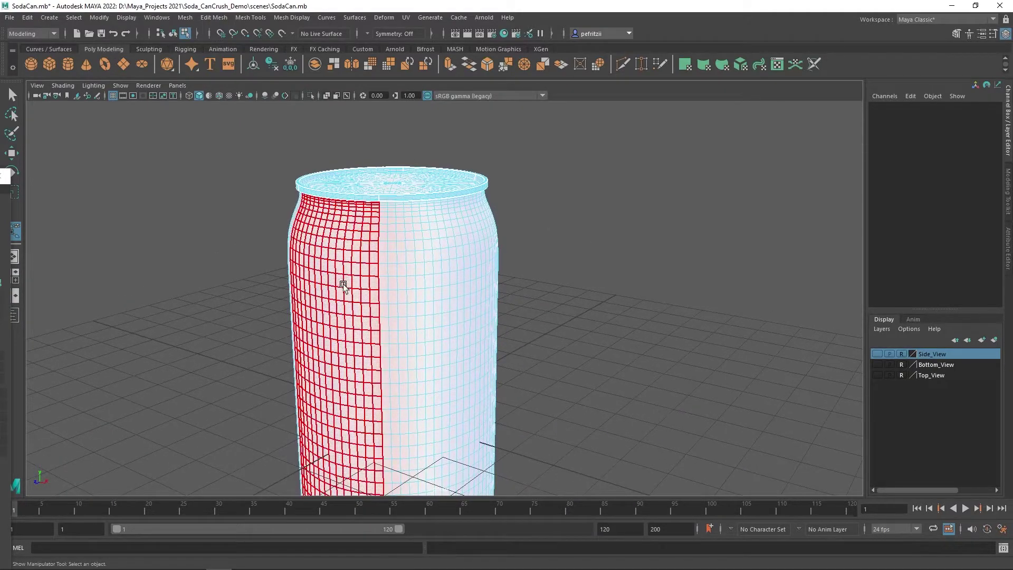
scroll(341, 312, "down", 3)
left_click_drag(346, 318, 323, 296, "alt")
middle_click_drag(323, 296, 276, 232, "alt")
left_click_drag(382, 287, 318, 321, "alt")
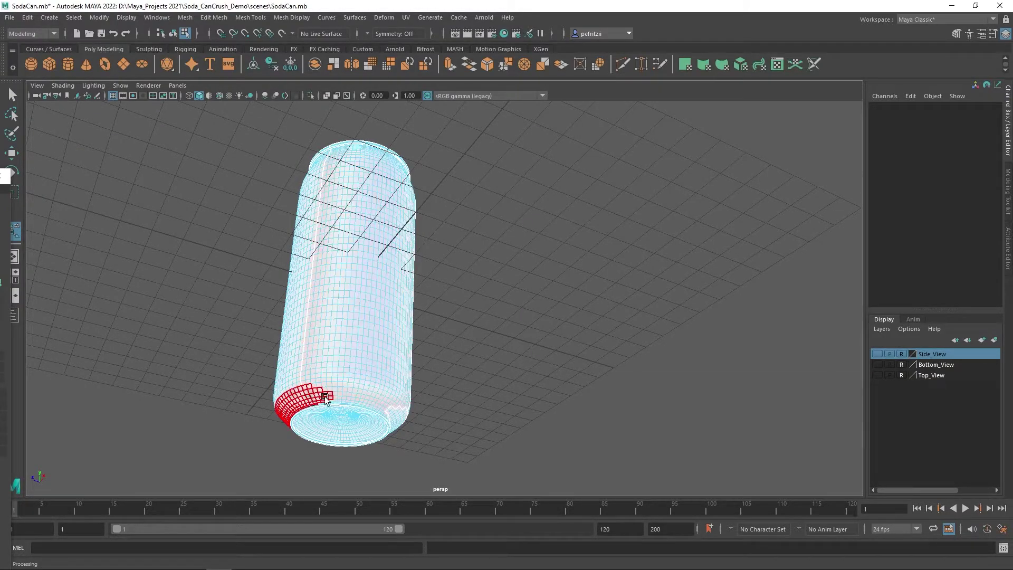
left_click_drag(336, 405, 324, 327, "alt")
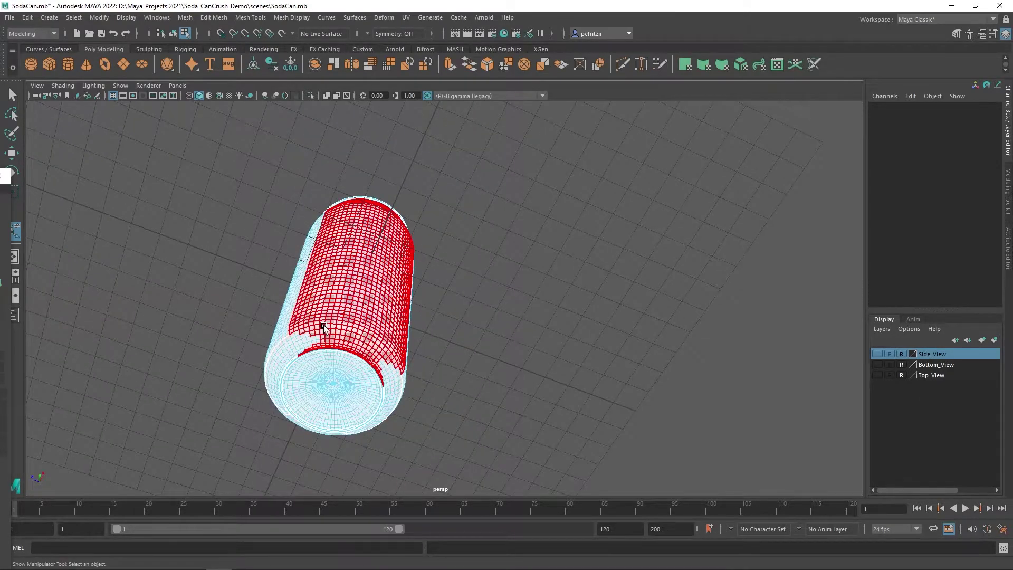
left_click_drag(253, 240, 339, 407, "alt")
scroll(293, 350, "up", 5)
left_click_drag(319, 348, 357, 278, "alt")
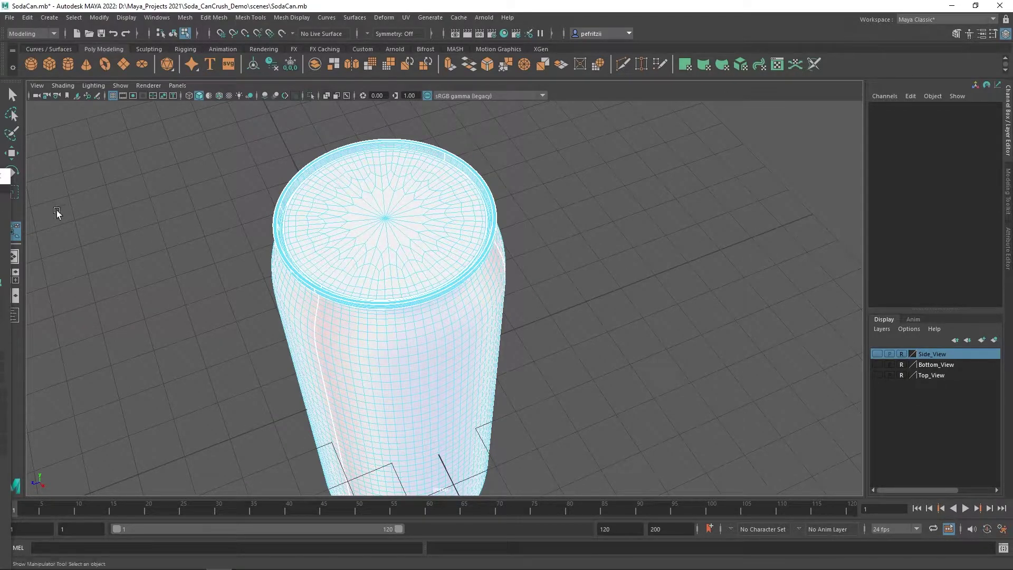
- Switch the can to edge selection mode in the perspective view
left_click_drag(147, 223, 241, 190, "alt")
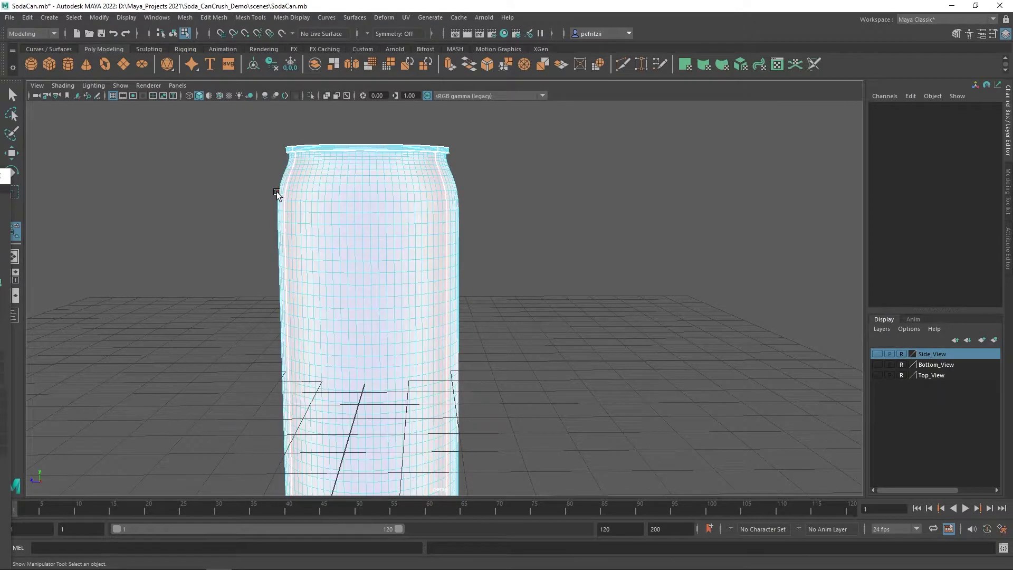
right_click(226, 190)
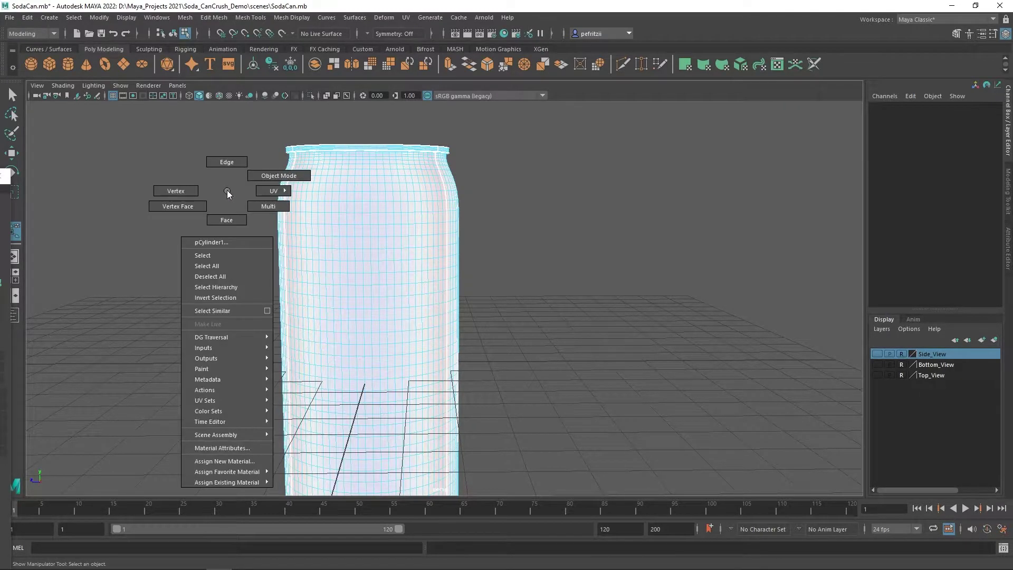
left_click(224, 163)
left_click_drag(228, 184, 280, 187, "alt")
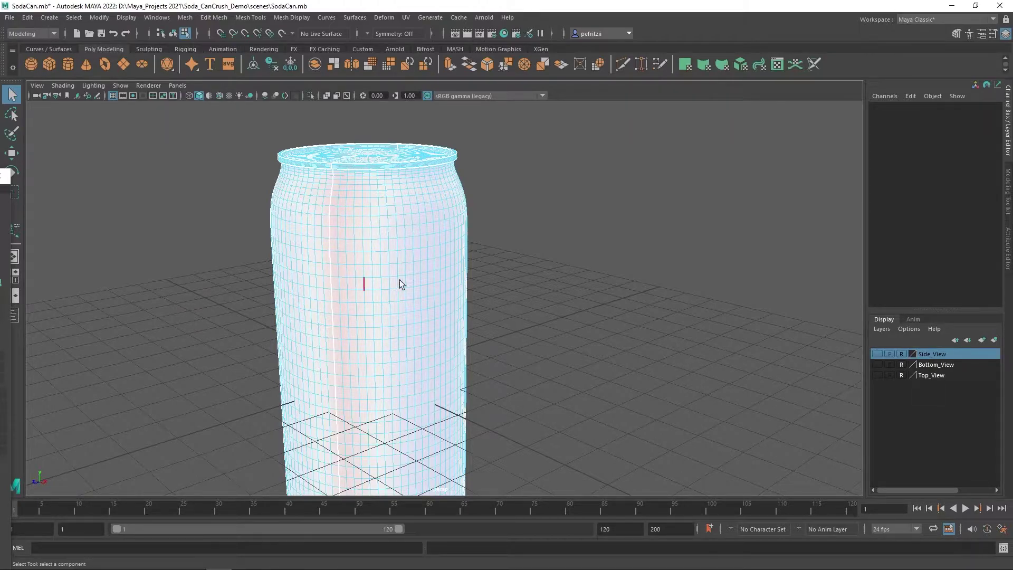
- Examine the vertical seams and the stepped shell borders around the can's lower bend from several sides
left_click_drag(396, 293, 328, 347, "alt")
left_click_drag(290, 307, 296, 392, "alt")
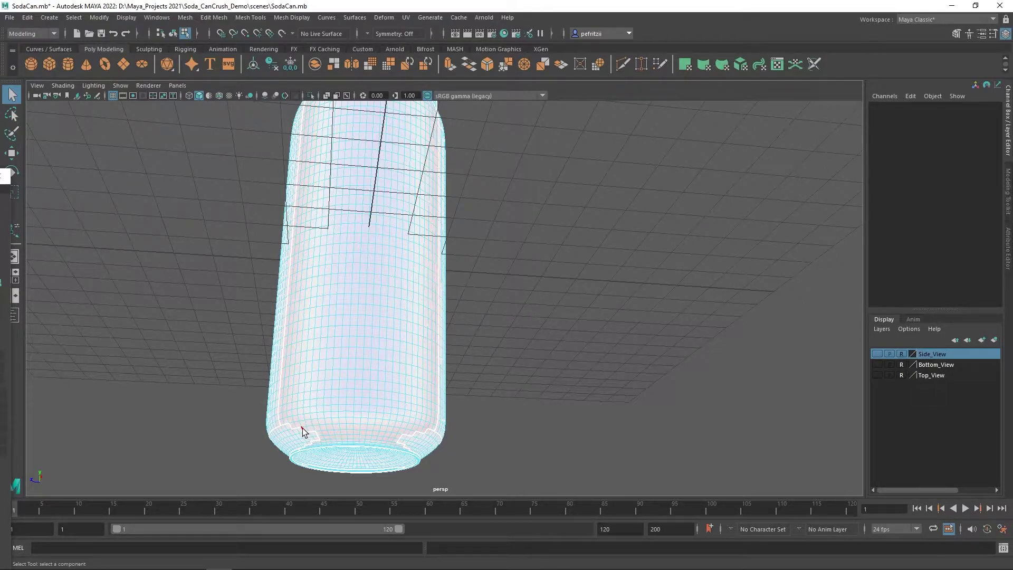
left_click_drag(346, 413, 299, 397, "alt")
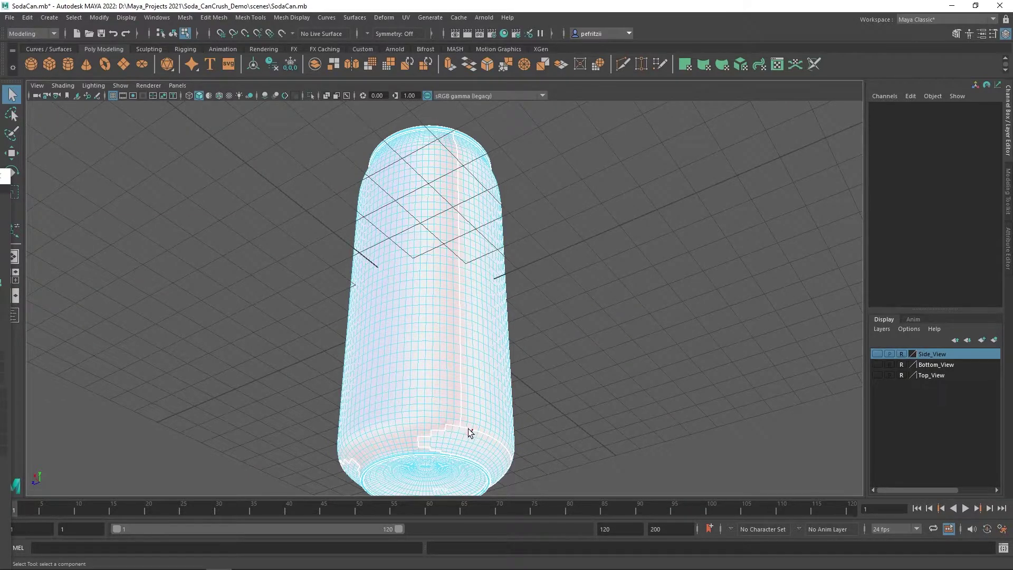
left_click_drag(469, 429, 407, 425, "alt")
scroll(501, 422, "up", 5)
left_click_drag(504, 426, 484, 409, "alt")
scroll(462, 416, "up", 3)
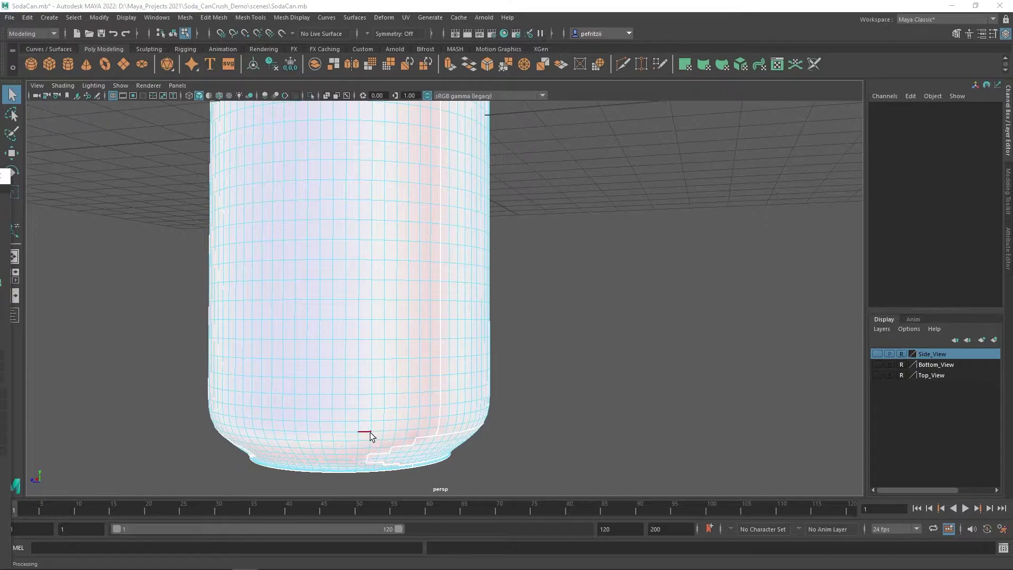
left_click_drag(412, 432, 267, 372, "alt")
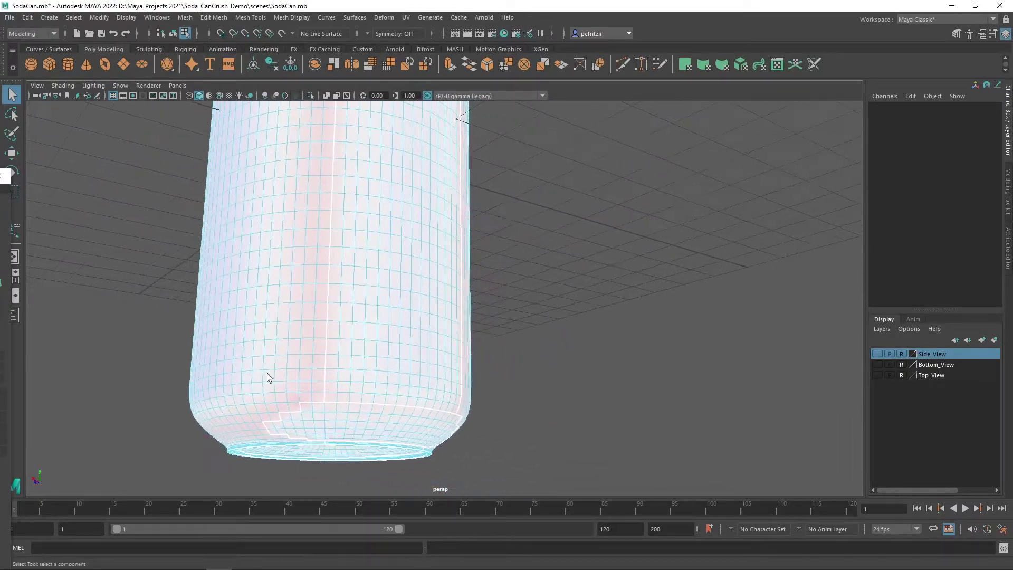
- Select the horizontal edge loop just above the stepped shell border near the can's base and cut its UVs
double_click(317, 391)
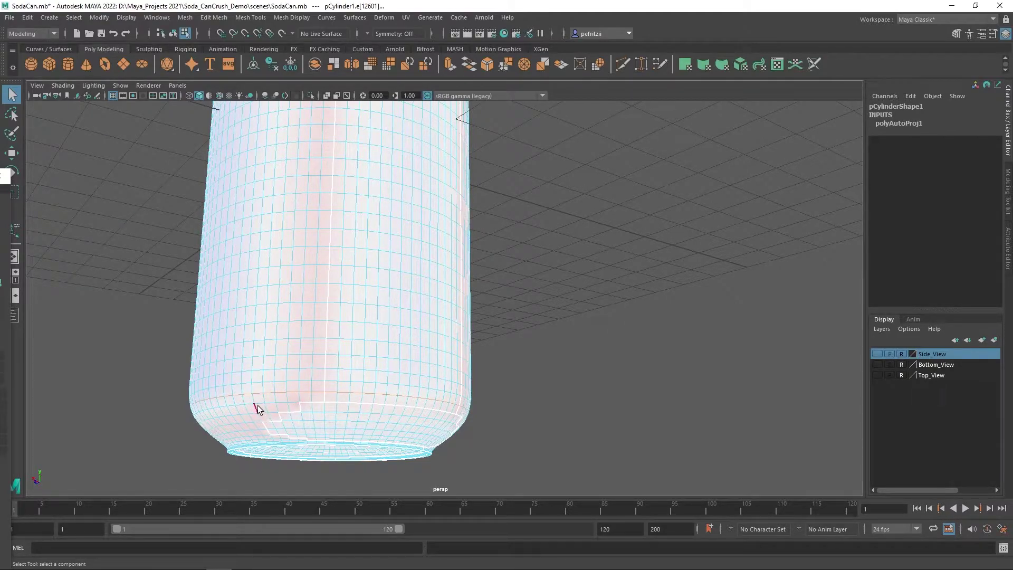
left_click_drag(201, 400, 256, 417, "alt")
left_click_drag(0, 176, 426, 104)
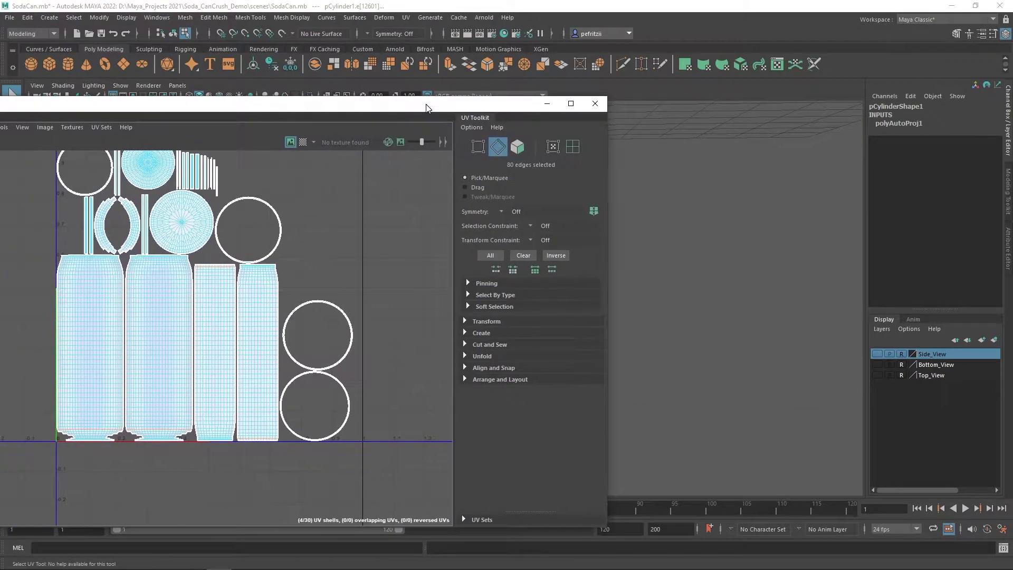
left_click(464, 344)
left_click(476, 373)
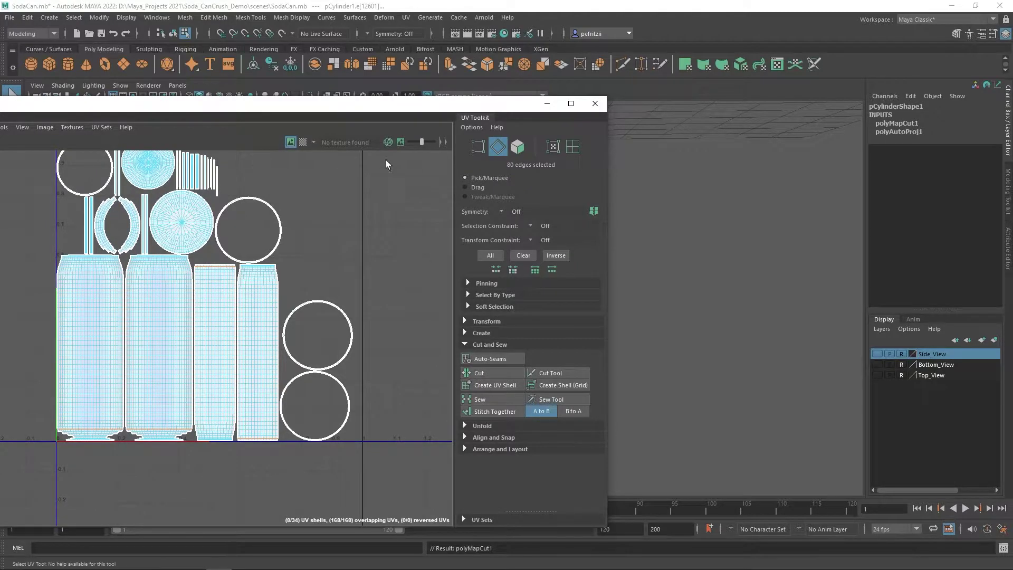
left_click_drag(369, 108, 0, 134)
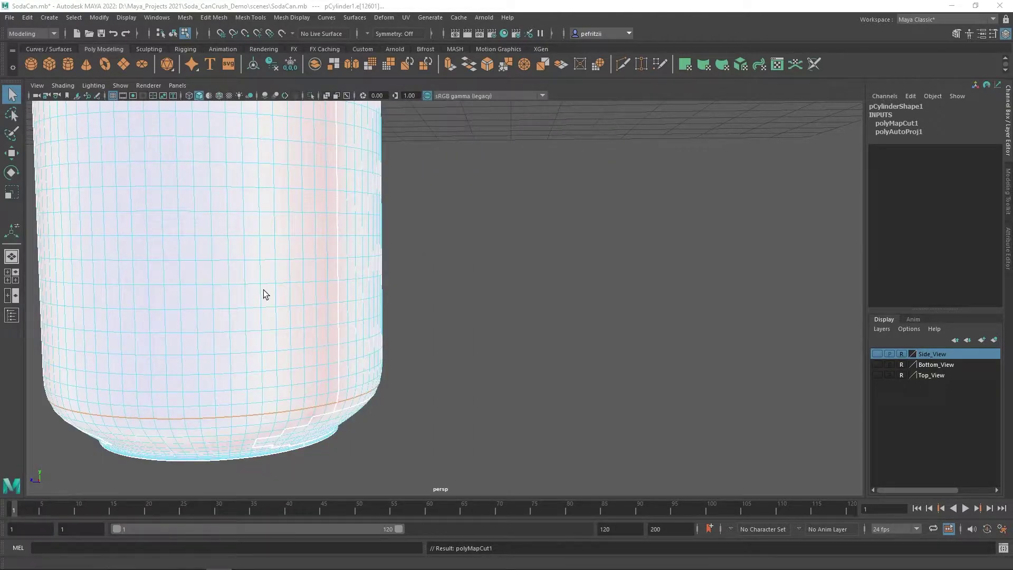
- Select the horizontal edge loop at the can's upper shoulder, cut its UVs and clear the selection
left_click_drag(317, 305, 271, 294, "alt")
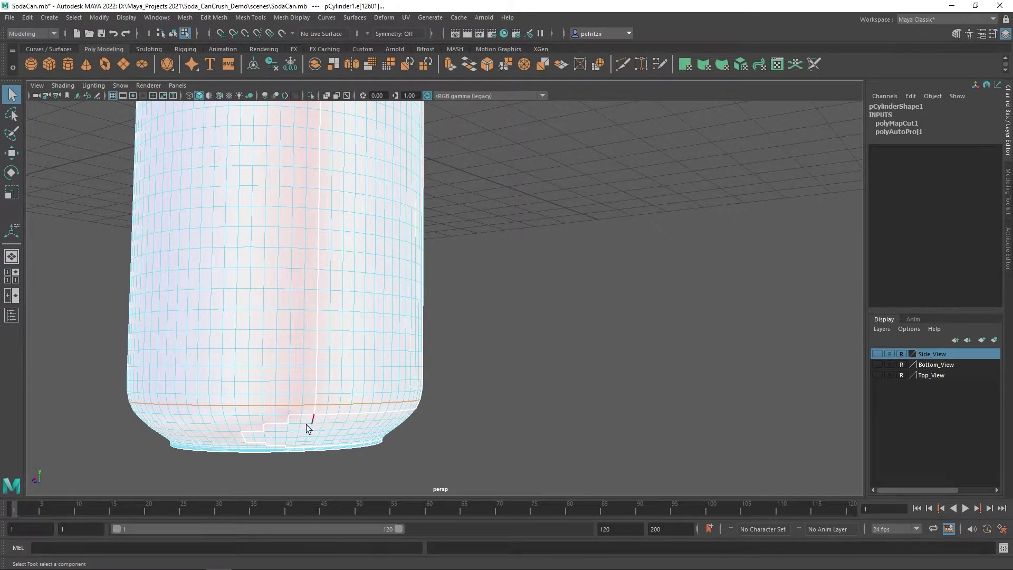
left_click_drag(347, 403, 286, 366, "alt")
middle_click_drag(255, 368, 232, 261, "alt")
left_click_drag(232, 261, 251, 294, "alt")
right_click_drag(250, 220, 299, 208, "alt")
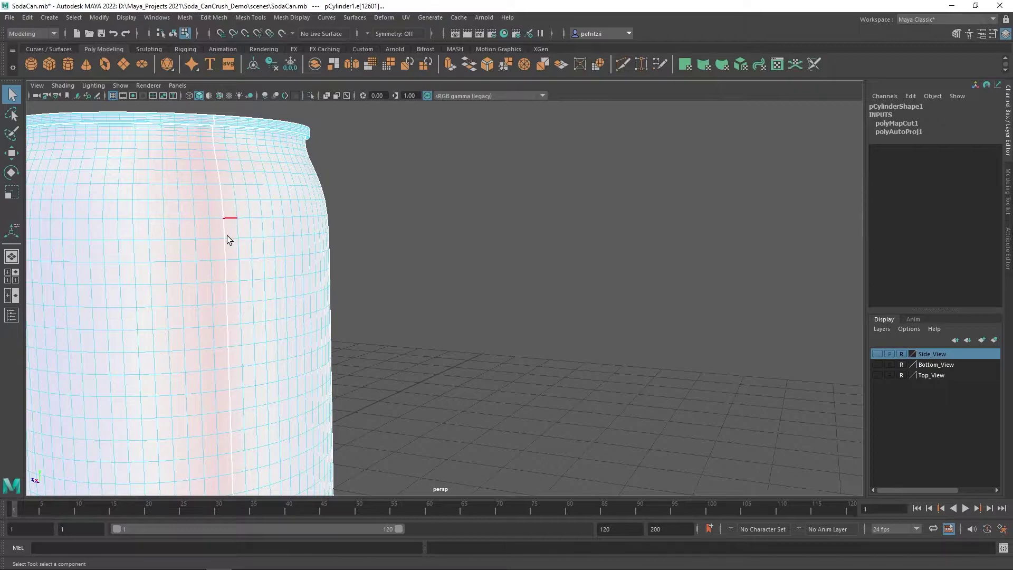
left_click_drag(227, 236, 249, 233, "alt")
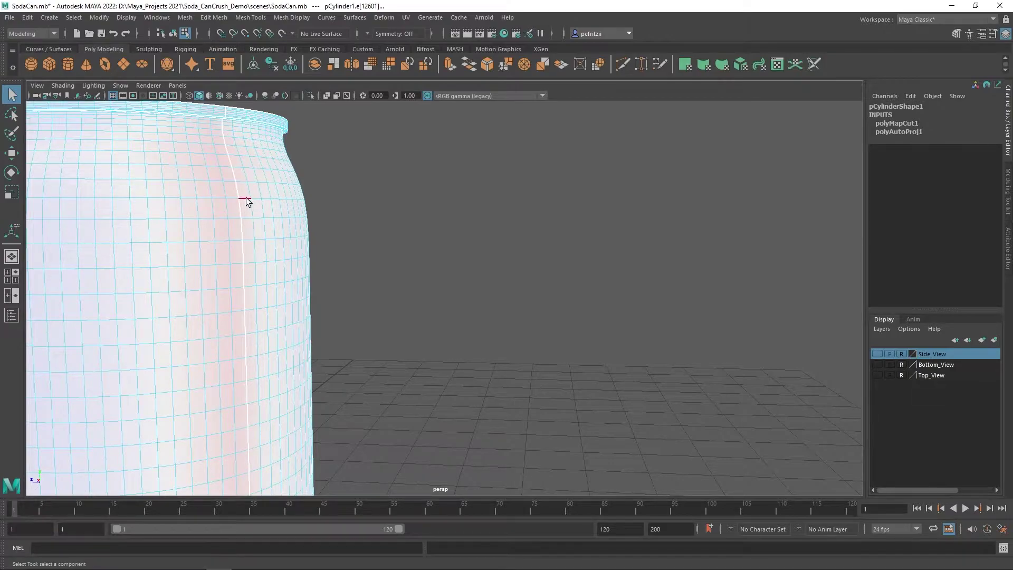
double_click(245, 198)
key("g")
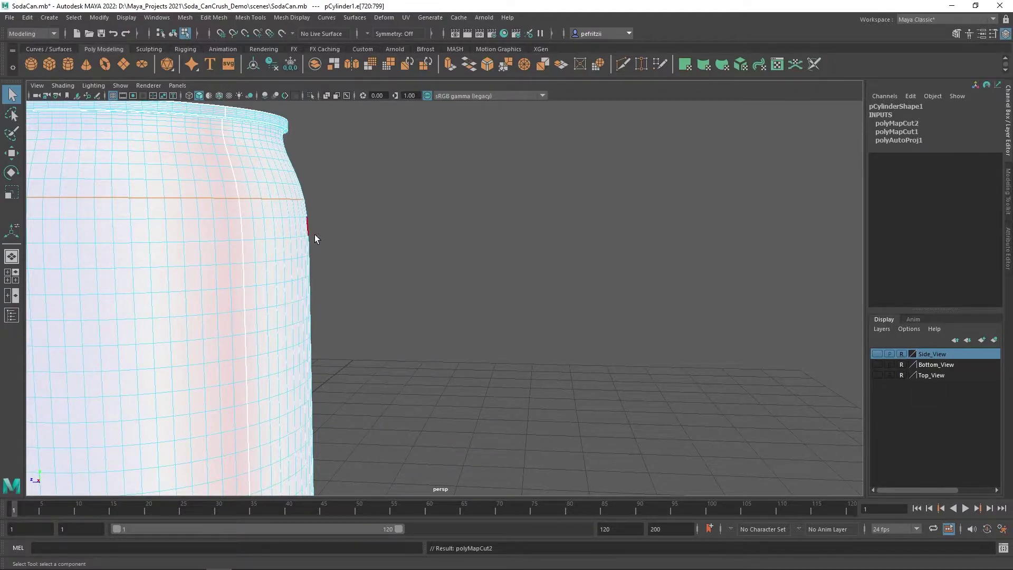
left_click(411, 223)
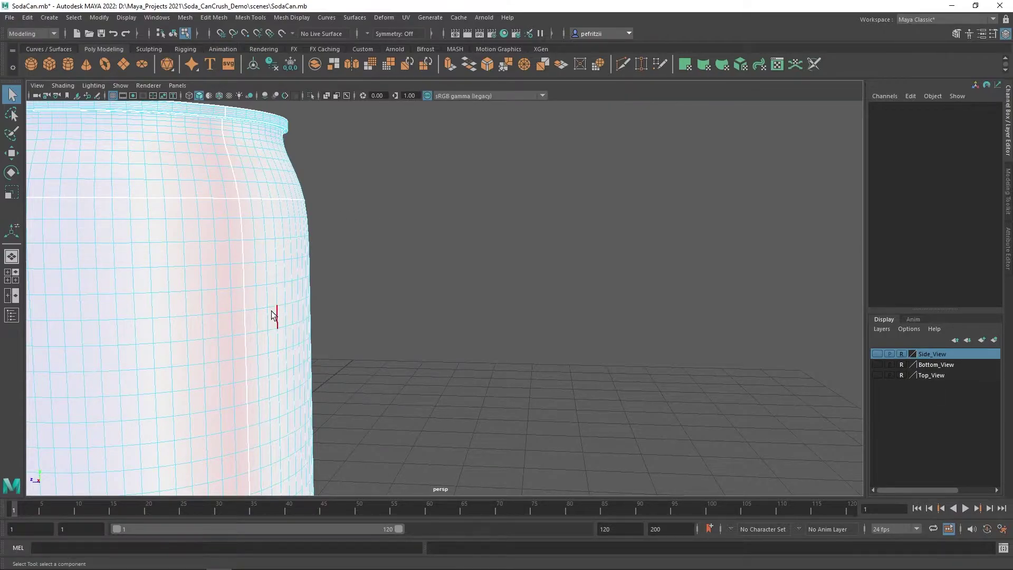
- Select the vertical seam edge at the shoulder cut and check where it lies in the UV shells
left_click_drag(260, 319, 300, 262, "alt")
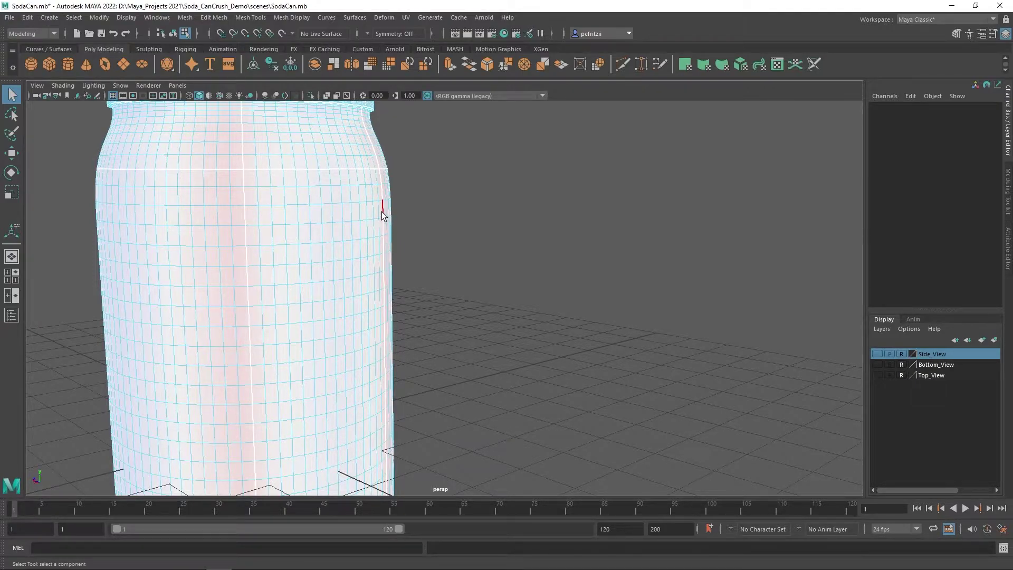
left_click_drag(183, 264, 228, 264, "alt")
middle_click_drag(228, 264, 304, 240, "alt")
left_click_drag(305, 240, 282, 234, "alt")
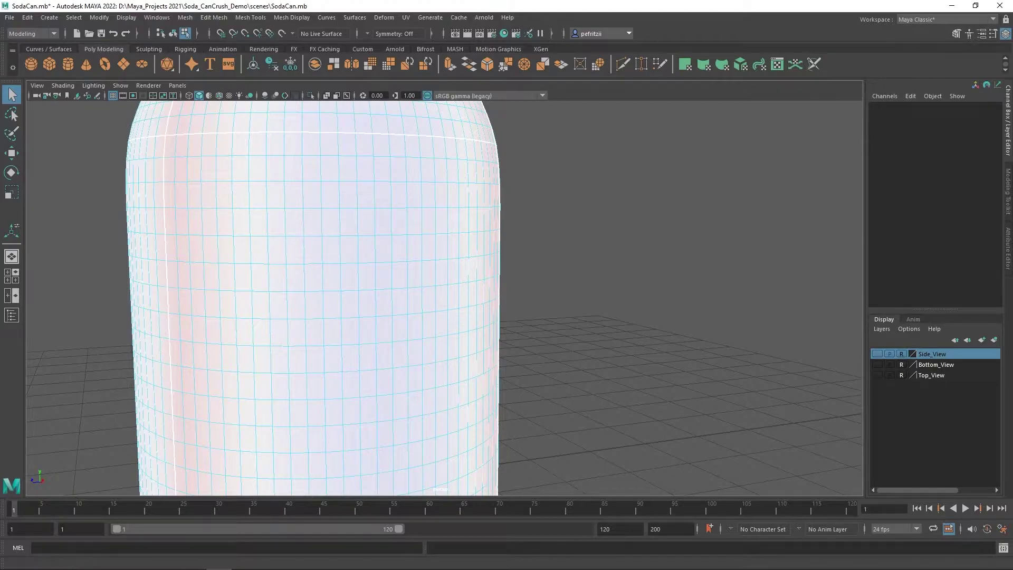
left_click_drag(0, 137, 585, 149)
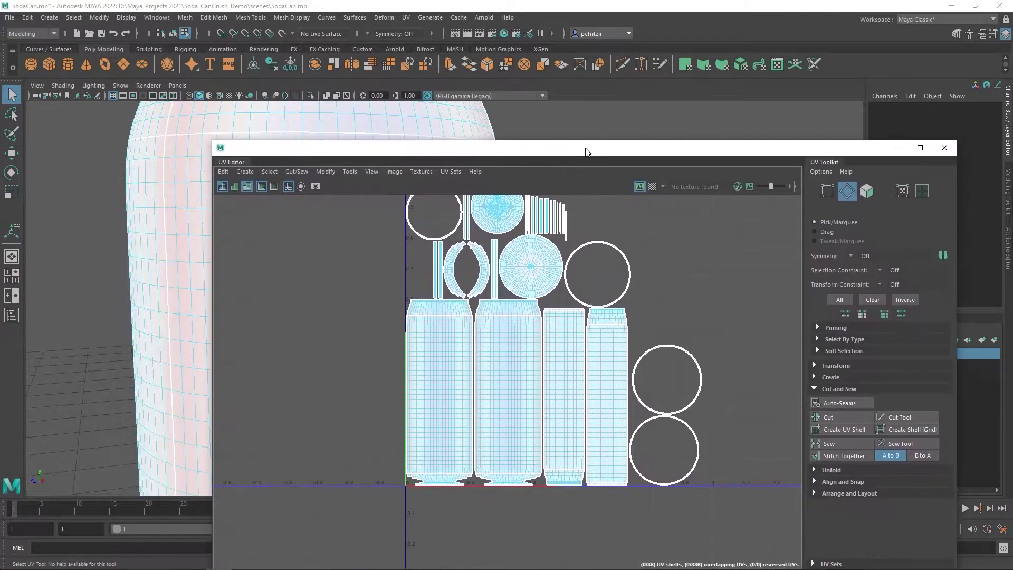
left_click(163, 150)
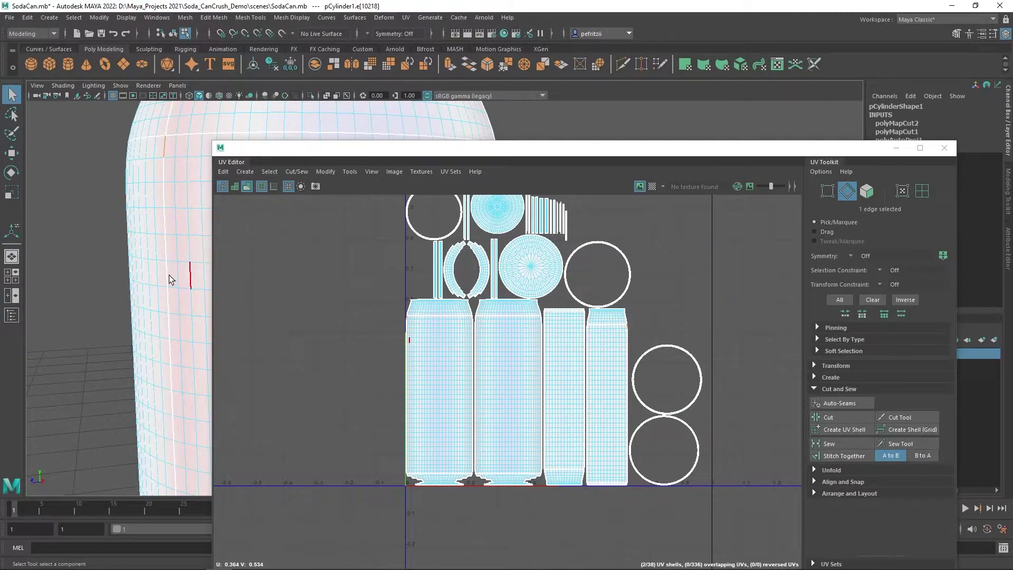
middle_click_drag(163, 267, 127, 254, "alt")
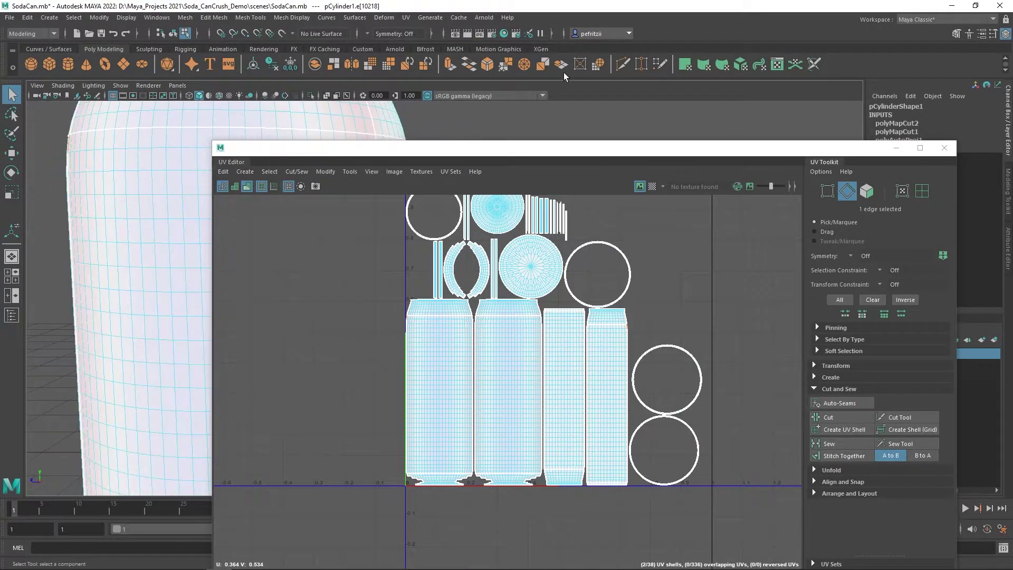
left_click_drag(598, 150, 0, 132)
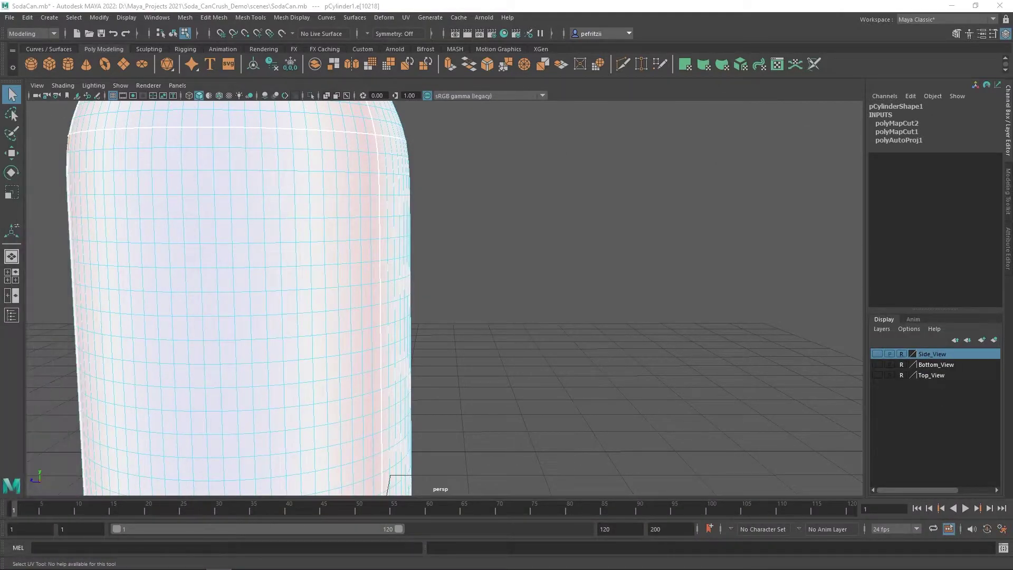
- Select the vertical seam edges between the shoulder and base cuts, stitch the adjoining body shells together A to B, and inspect the shells
left_click_drag(443, 226, 371, 210, "alt")
left_click(361, 152)
left_click_drag(567, 316, 525, 391, "alt")
middle_click_drag(524, 391, 521, 251, "alt")
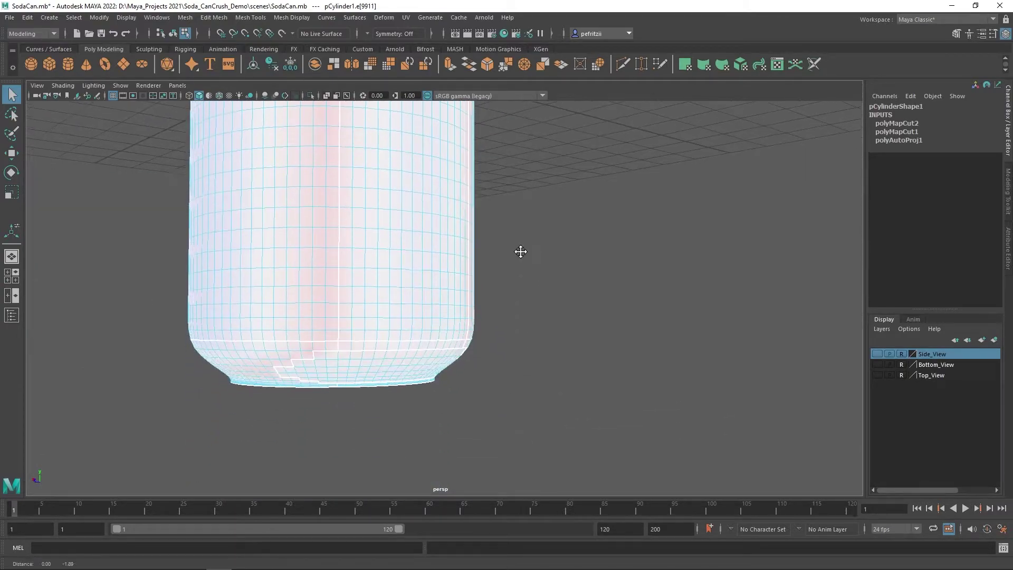
double_click(339, 333, "shift")
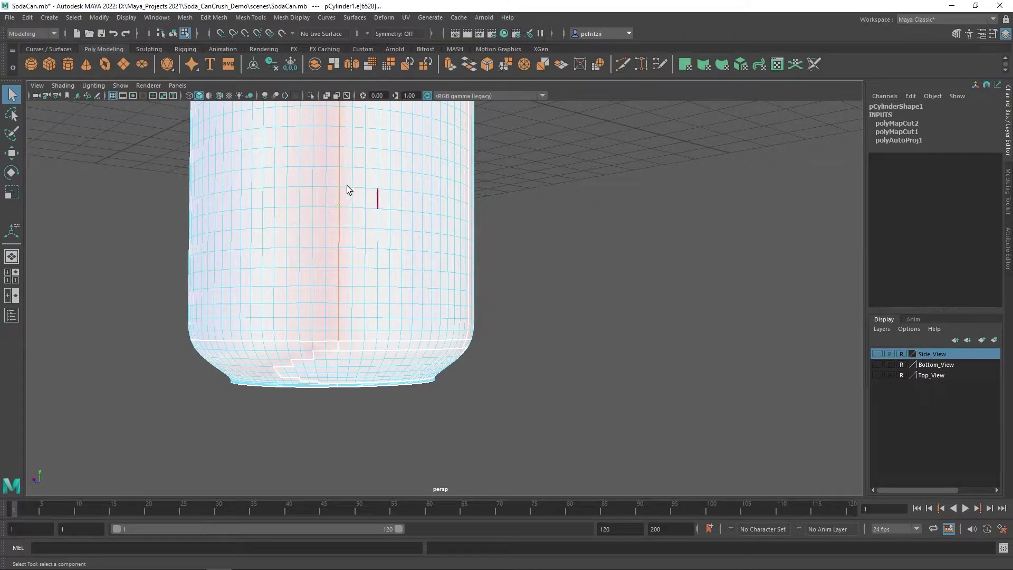
left_click_drag(0, 101, 165, 101)
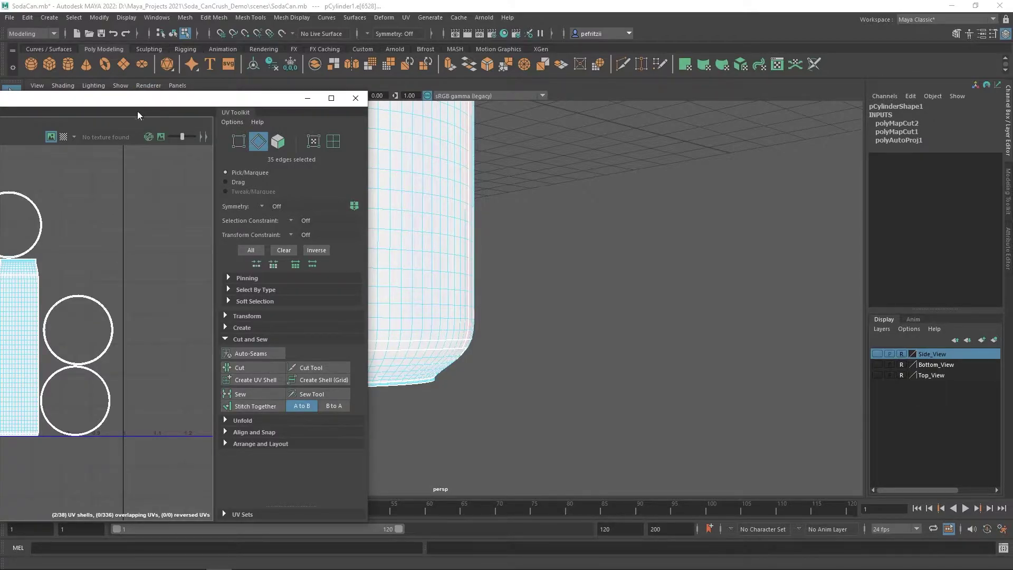
left_click_drag(138, 99, 510, 101)
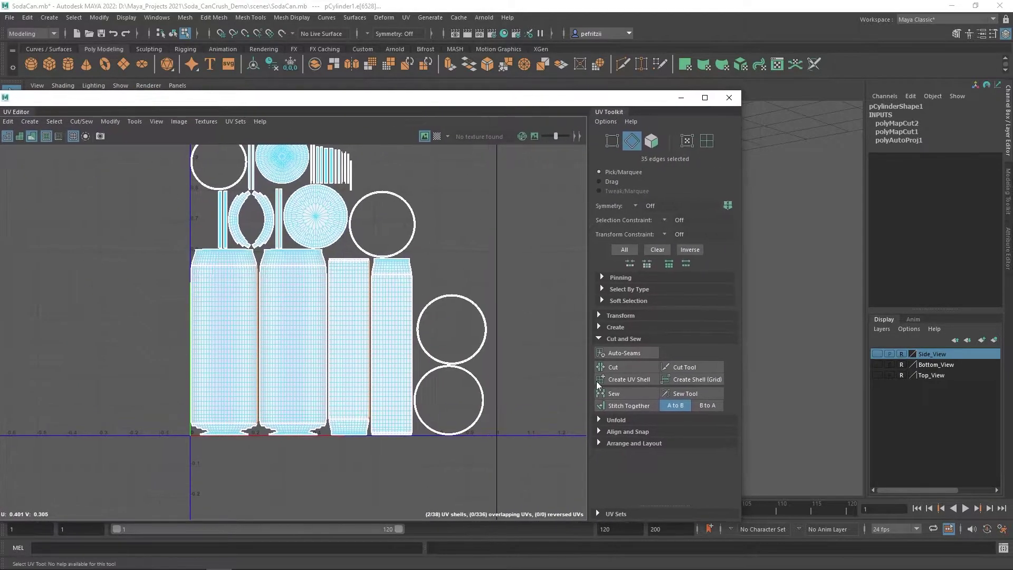
left_click(635, 404)
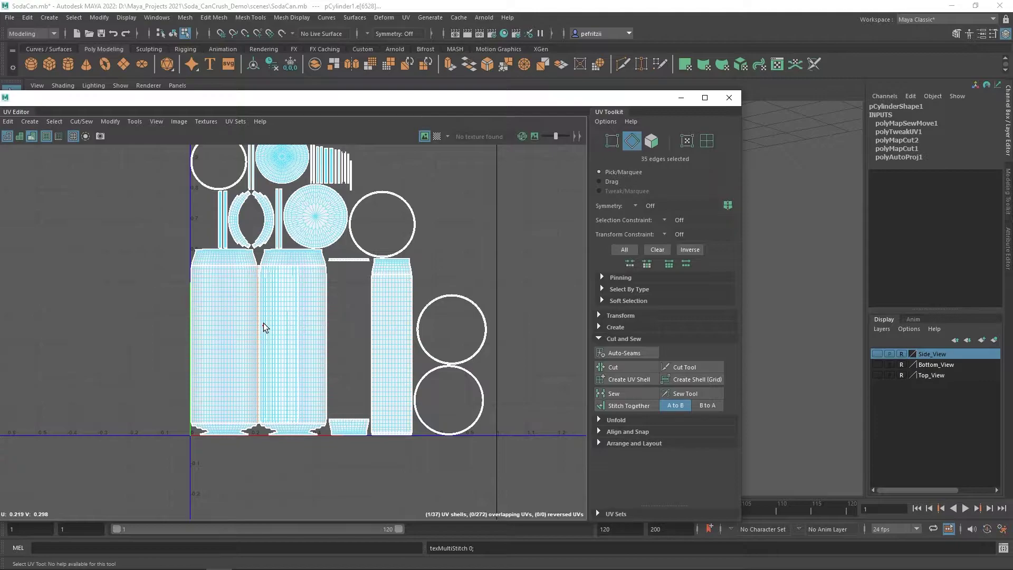
scroll(263, 322, "up", 5)
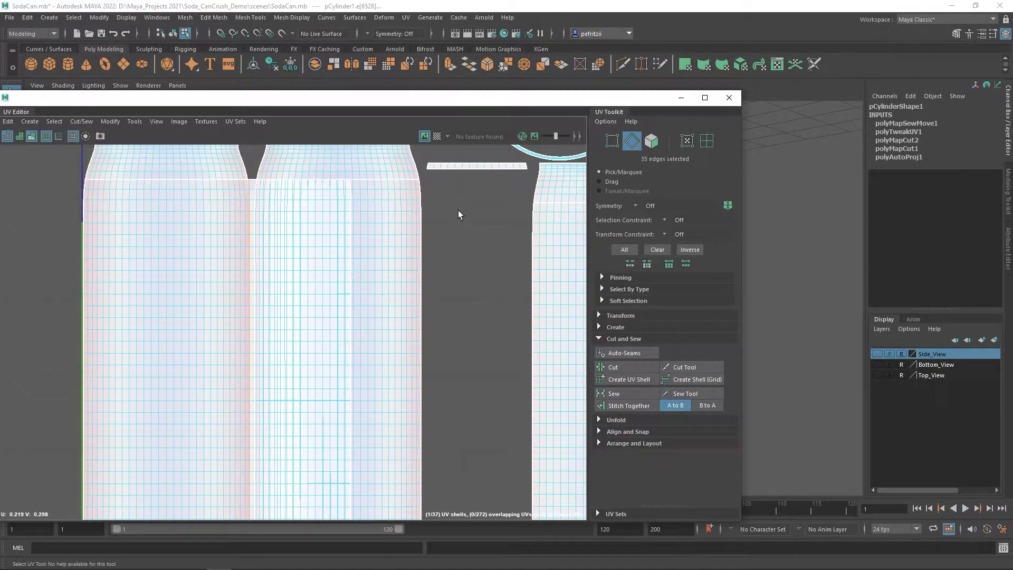
middle_click_drag(276, 211, 300, 221, "alt")
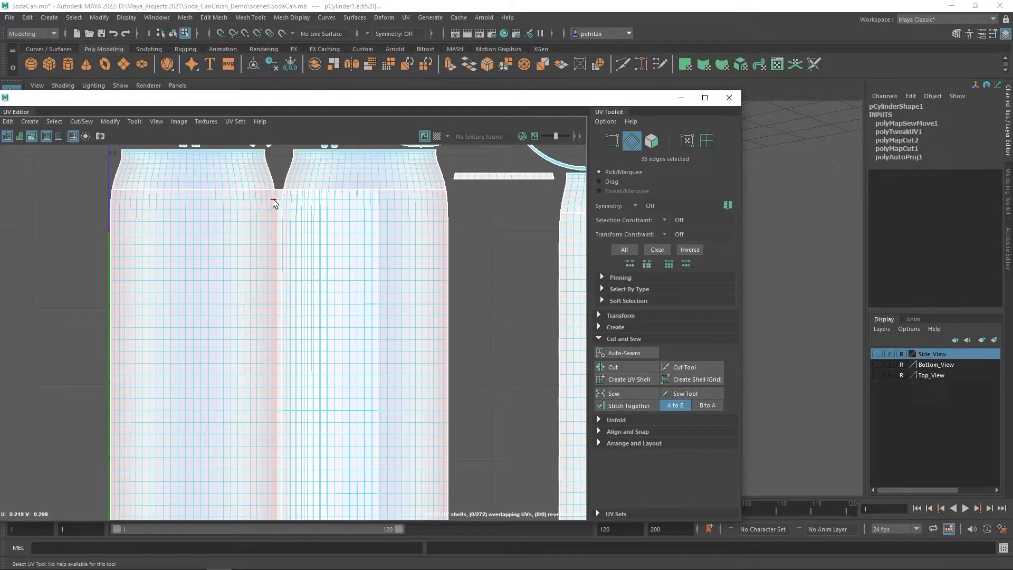
- Move the UV Editor aside and undo the stitch and the selection of the vertical seam edges
left_click_drag(357, 100, 0, 100)
left_click_drag(253, 199, 260, 287, "alt")
key("ctrl+z")
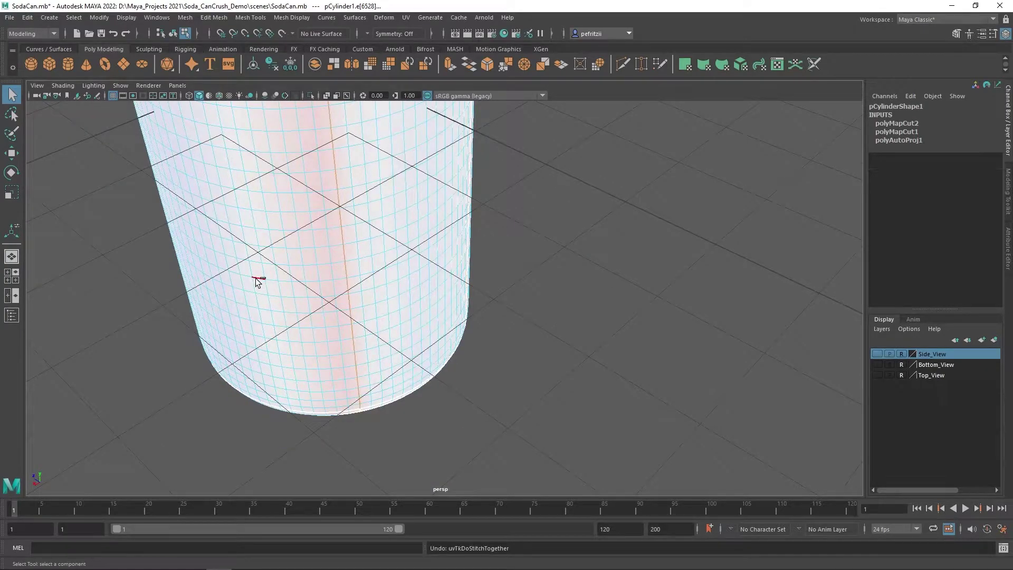
key("ctrl+z")
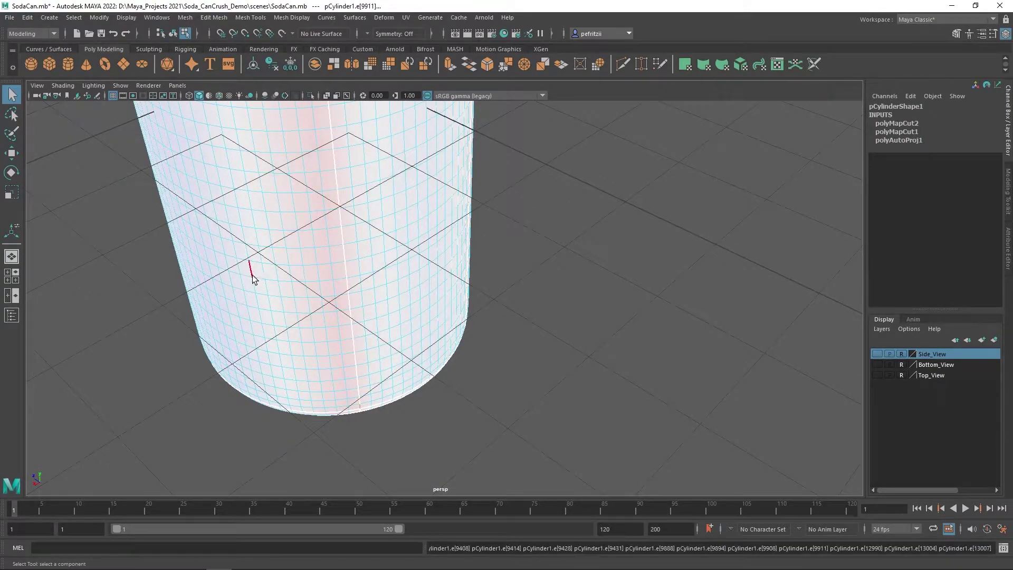
- Undo the earlier selections and the UV cut along the can's upper shoulder edge loop
middle_click_drag(296, 278, 299, 369, "alt")
left_click_drag(299, 370, 343, 286, "alt")
middle_click_drag(342, 283, 338, 464, "alt")
key("ctrl+z")
key("ctrl+z")
key("ctrl+z")
key("ctrl+z")
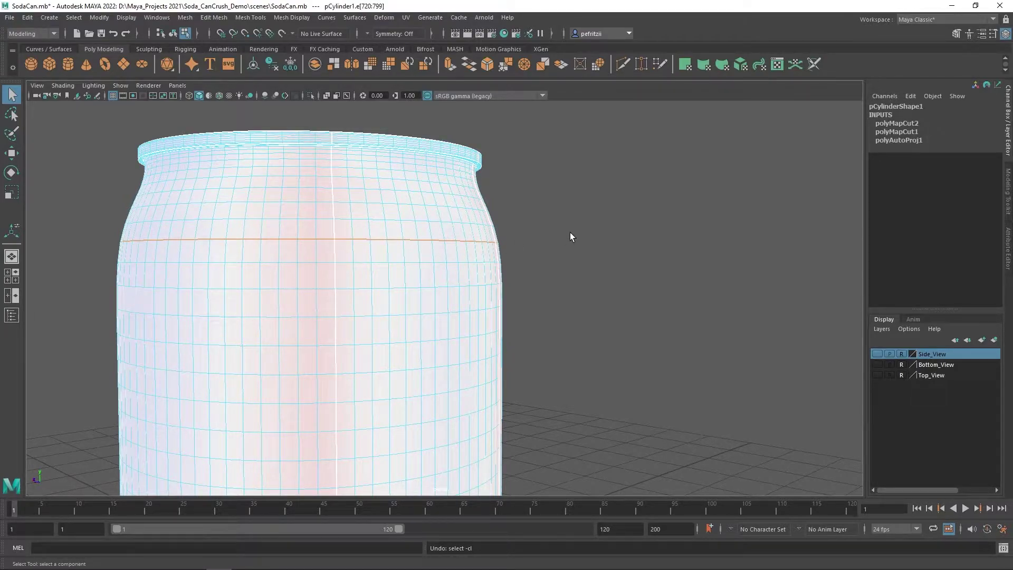
left_click(570, 232)
key("ctrl+z")
key("ctrl+z")
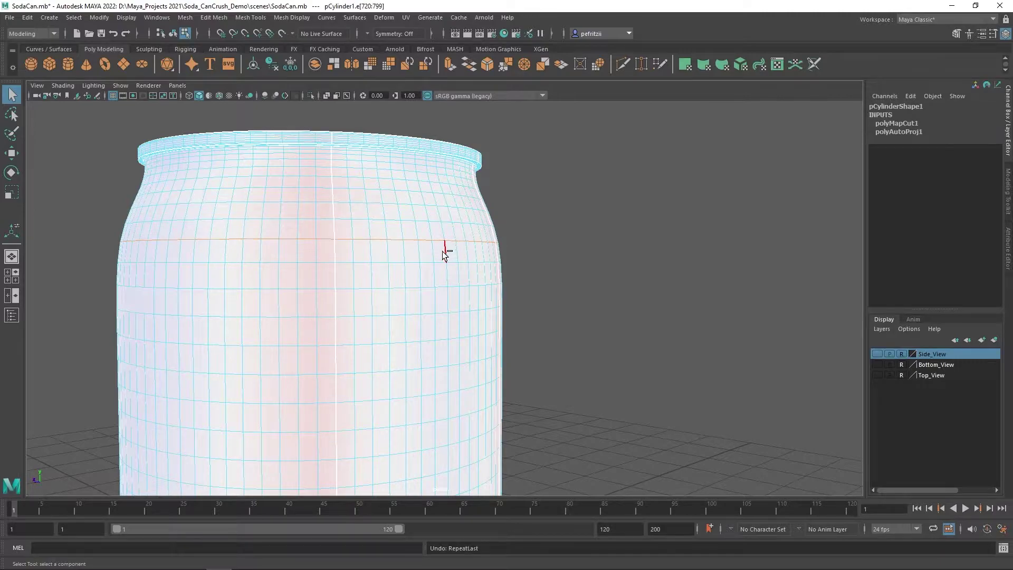
- Cut the UVs along the horizontal edge loop one row below the previously used shoulder loop
left_click(329, 264)
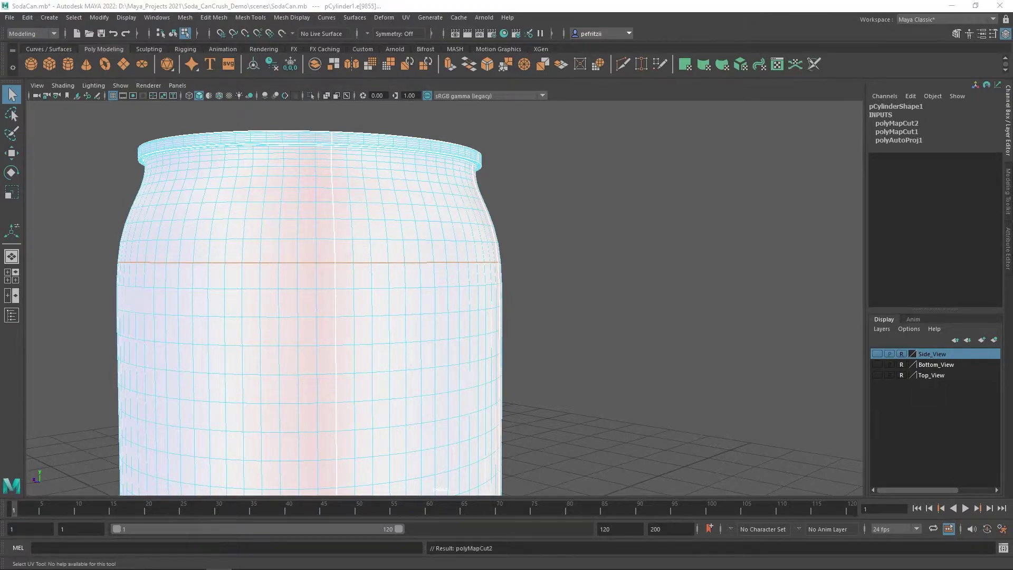
middle_click_drag(253, 320, 244, 278, "alt")
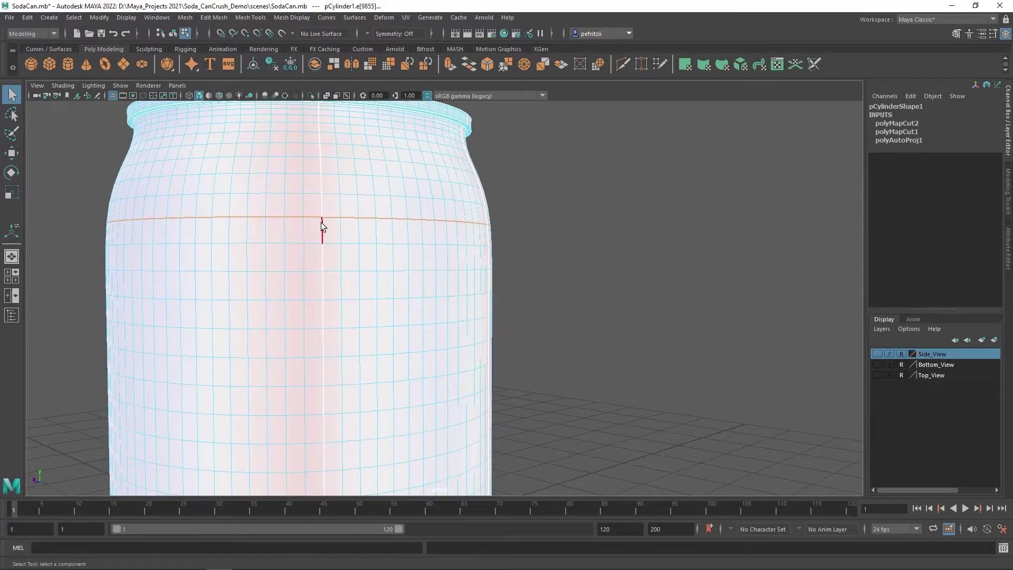
- Select the first vertical seam between the shoulder and base cuts, stitch the adjoining body shells A to B, and inspect the joined shells
left_click(323, 223)
middle_click_drag(547, 364, 498, 85, "alt")
middle_click_drag(480, 265, 438, 194, "alt")
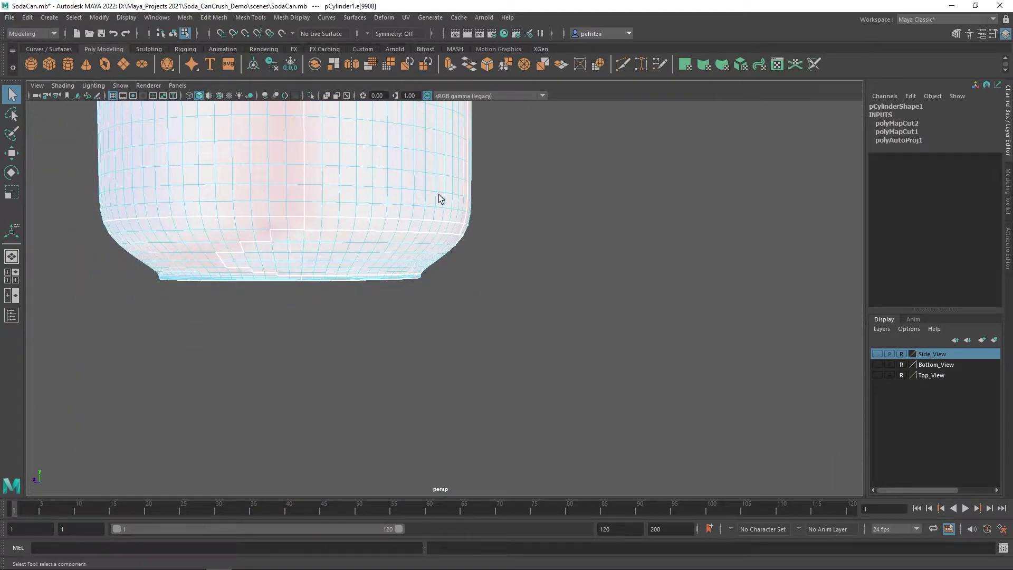
left_click(305, 209)
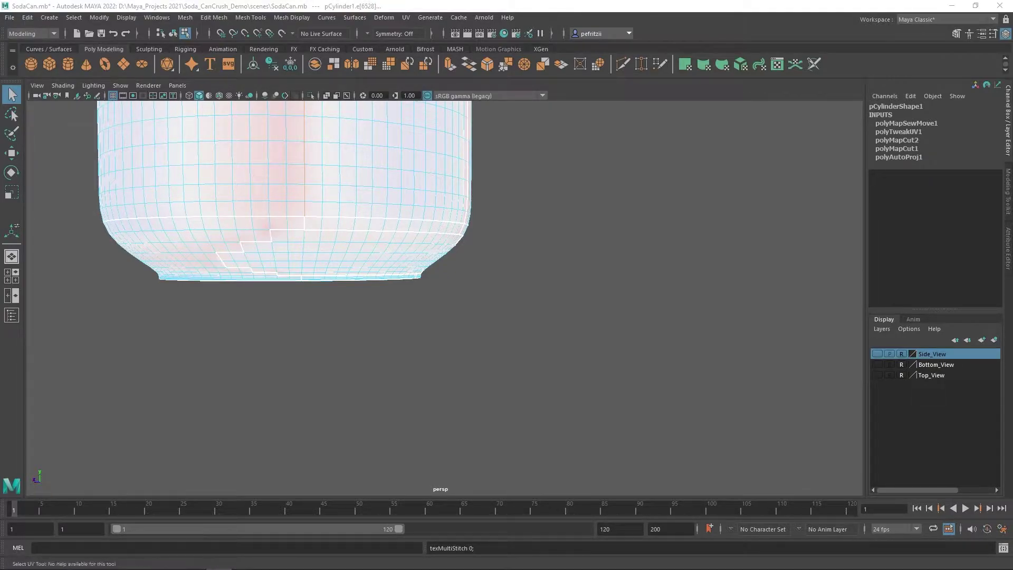
left_click_drag(0, 113, 270, 112)
scroll(324, 233, "up", 4)
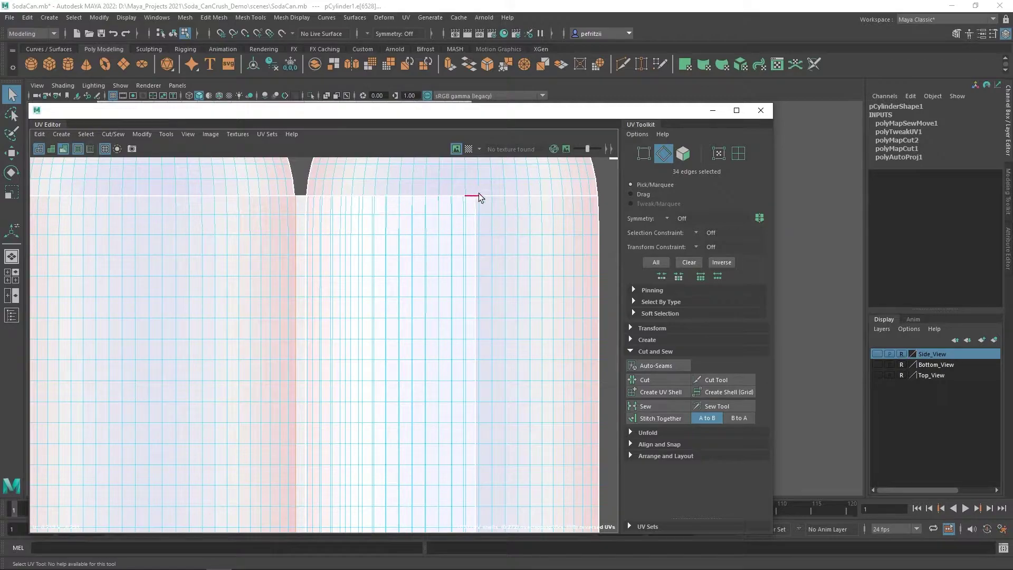
scroll(468, 211, "down", 5)
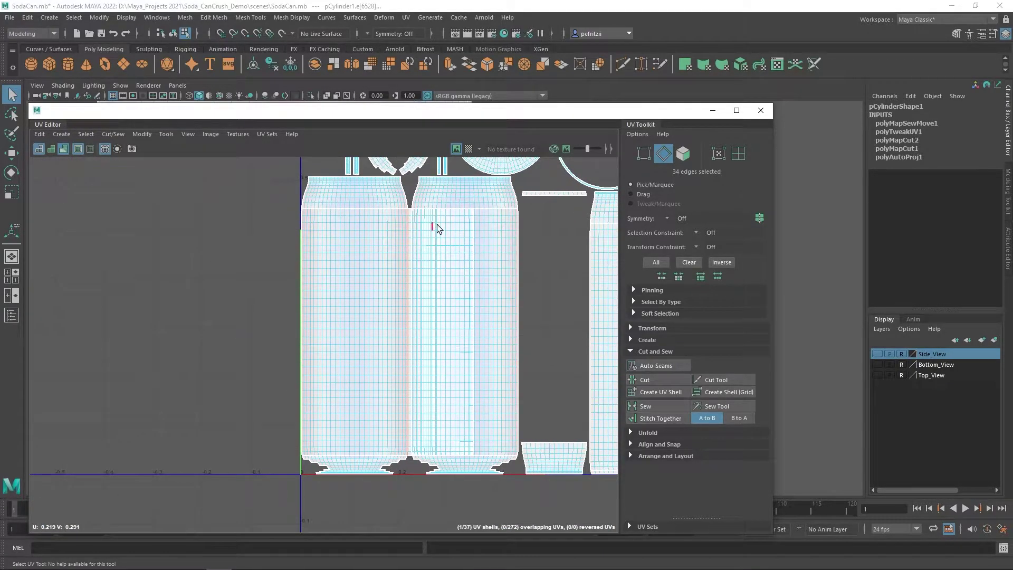
left_click_drag(441, 114, 0, 92)
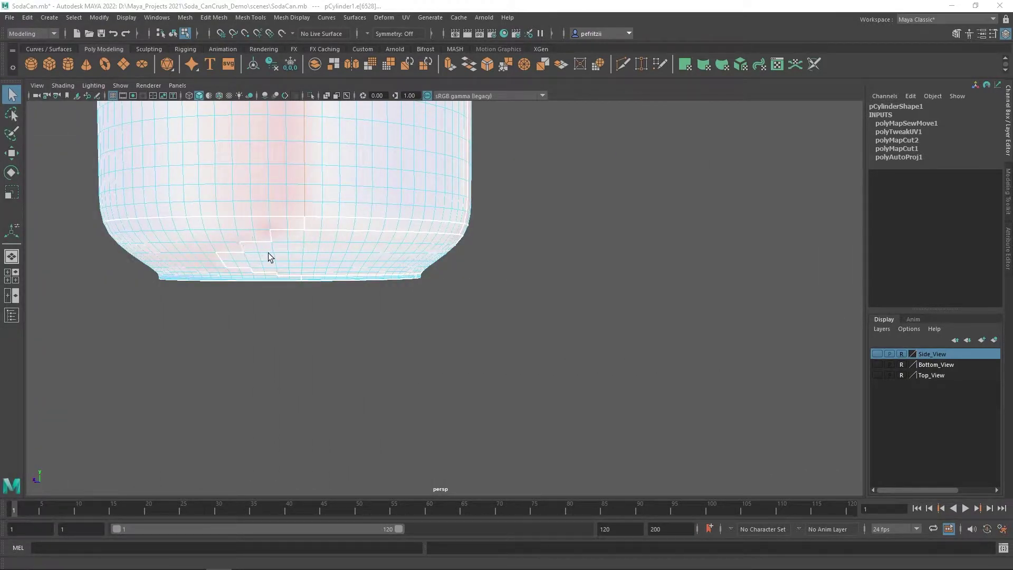
- Select the next vertical body seam between the shoulder and base cuts and stitch its adjoining shell onto the body A to B
left_click_drag(321, 274, 279, 268, "alt")
middle_click_drag(279, 268, 296, 249, "alt")
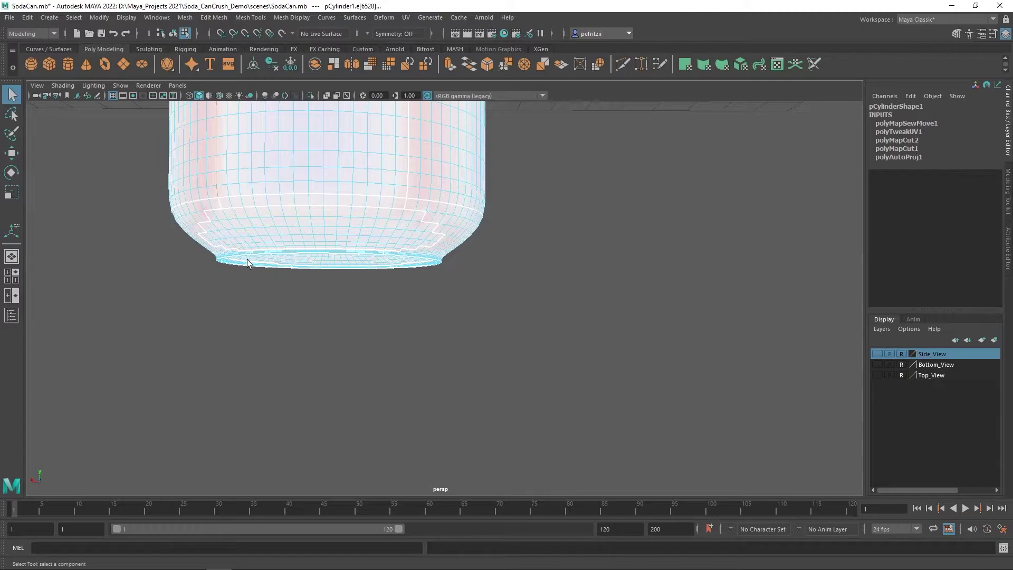
left_click_drag(244, 256, 282, 255, "alt")
left_click_drag(259, 217, 398, 285, "alt")
left_click_drag(472, 303, 413, 268, "alt")
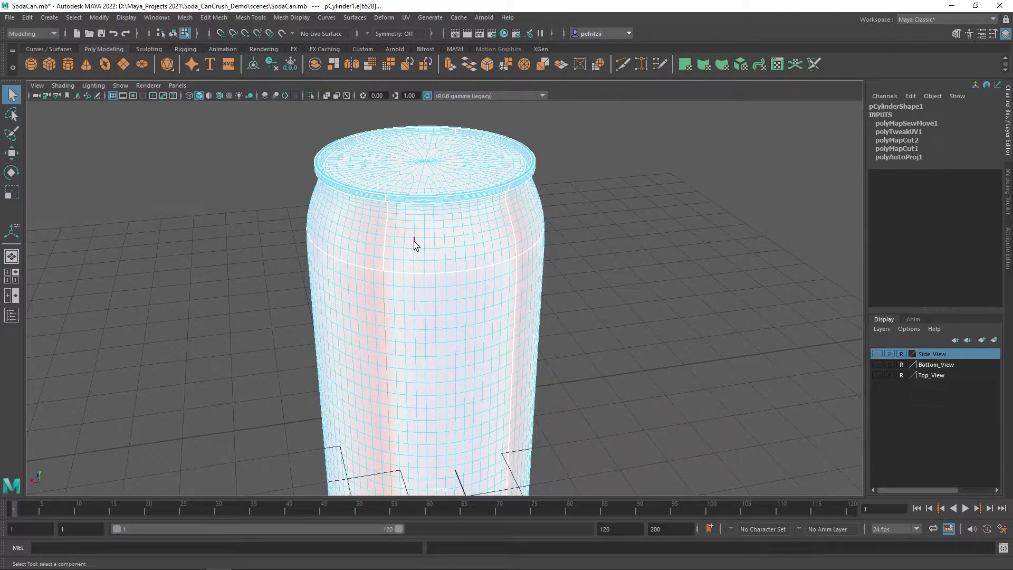
left_click_drag(486, 273, 416, 244, "alt")
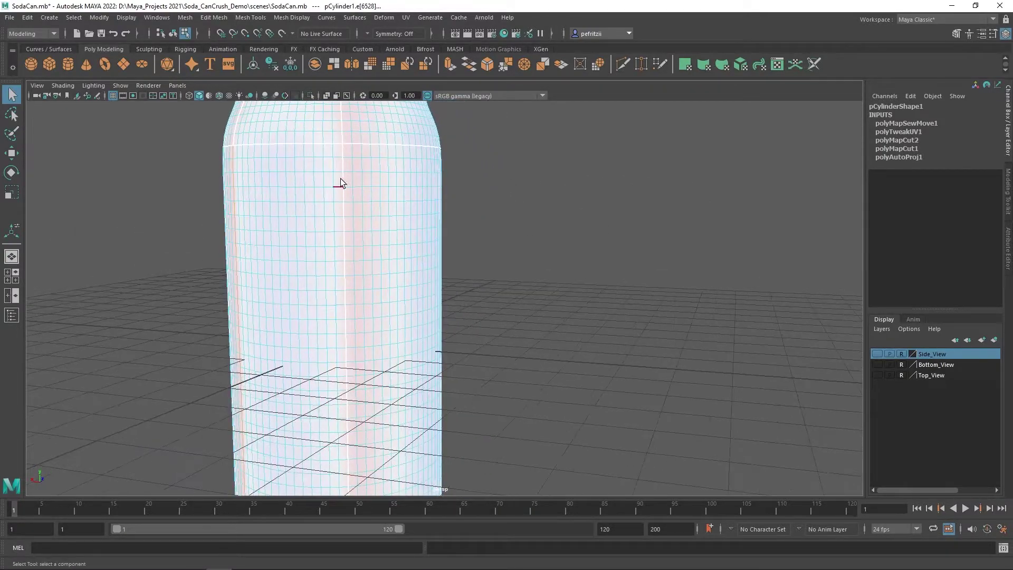
left_click_drag(338, 175, 400, 188, "alt")
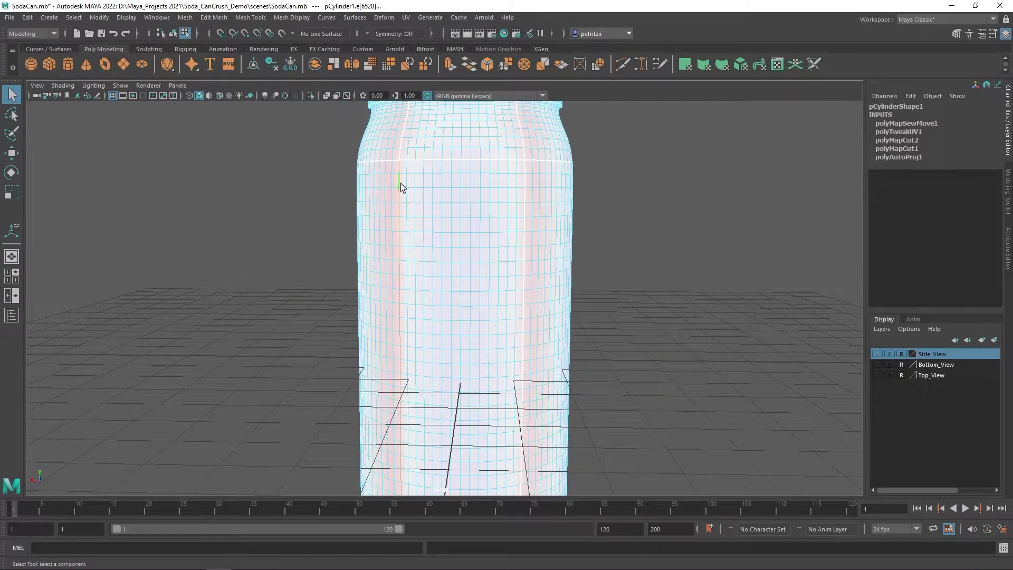
left_click(525, 167)
left_click_drag(559, 296, 506, 279, "alt")
middle_click_drag(517, 296, 513, 116, "alt")
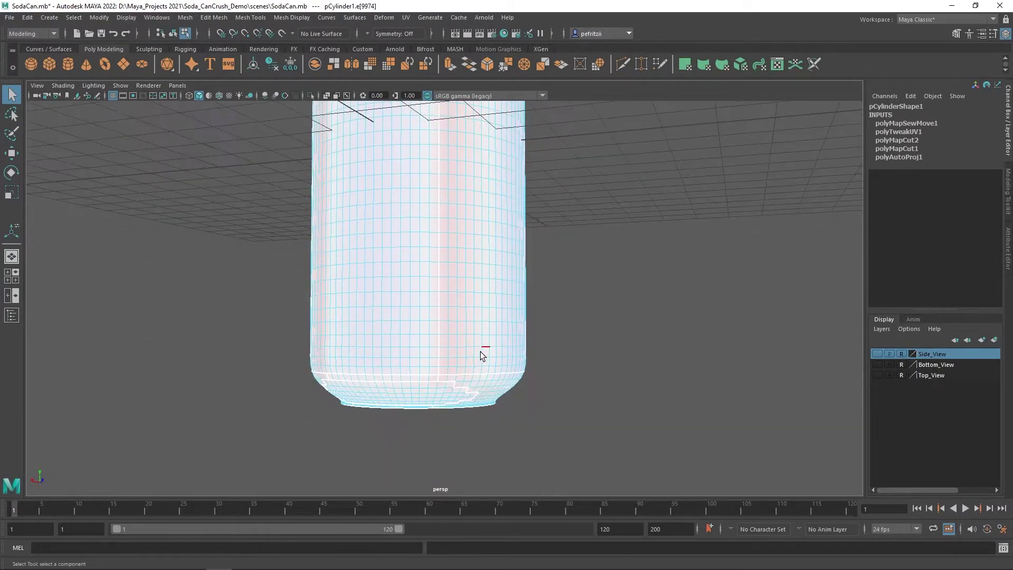
double_click(440, 370)
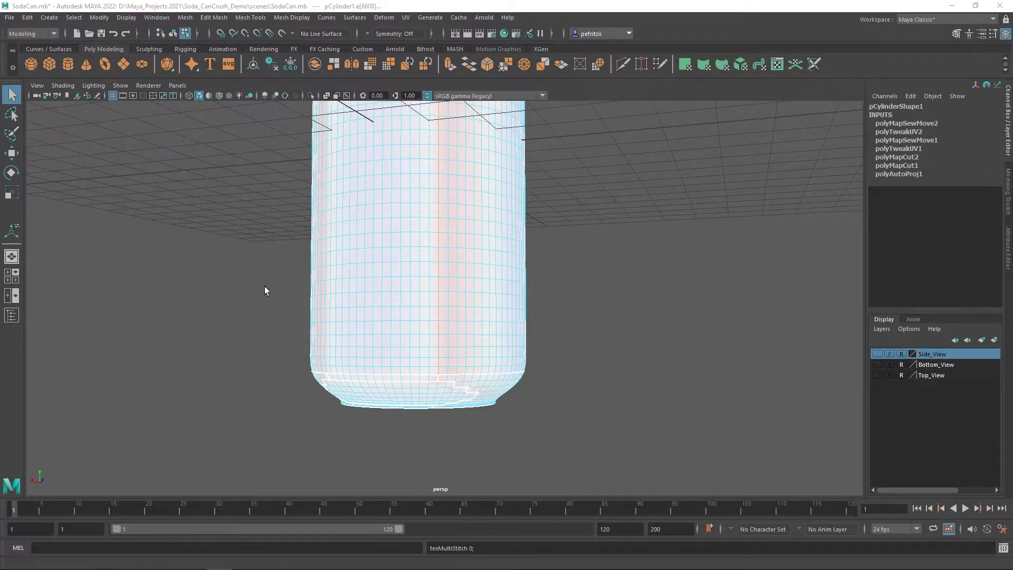
- Stitch the third vertical body seam between the shoulder and base cuts, leaving one seam open, and check around the can
left_click_drag(636, 216, 511, 271, "alt")
middle_click_drag(511, 271, 410, 261, "alt")
left_click(397, 162)
left_click_drag(517, 281, 404, 286, "alt")
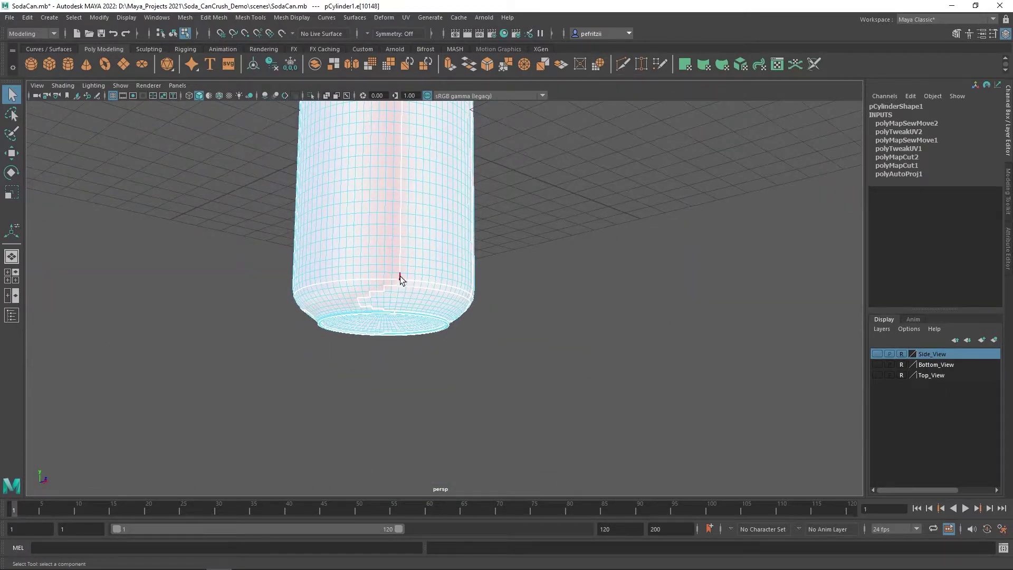
double_click(400, 276)
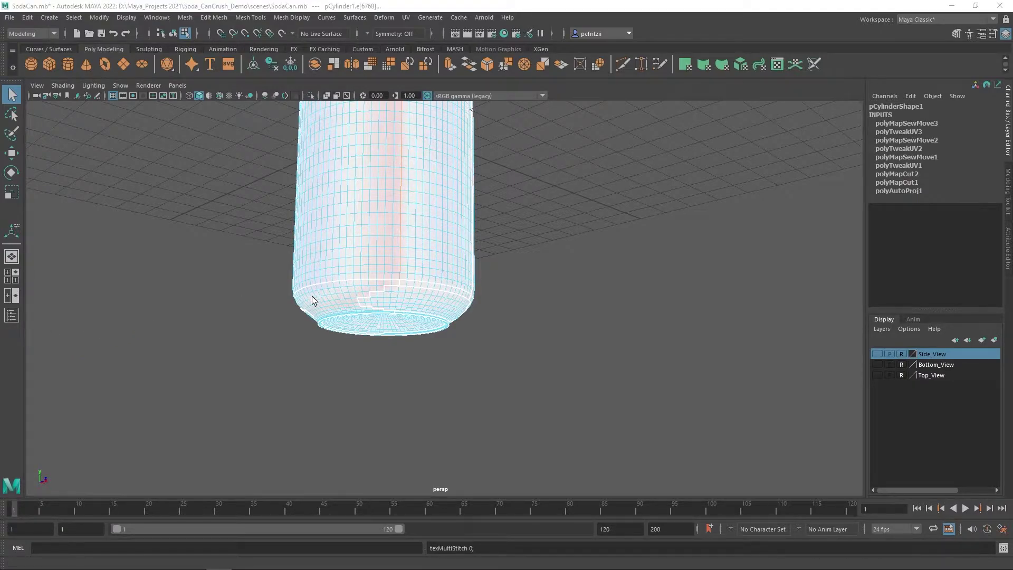
left_click_drag(242, 280, 360, 262, "alt")
middle_click_drag(359, 262, 328, 310, "alt")
scroll(328, 312, "down", 3)
left_click_drag(377, 295, 461, 279, "alt")
left_click_drag(511, 250, 462, 304, "alt")
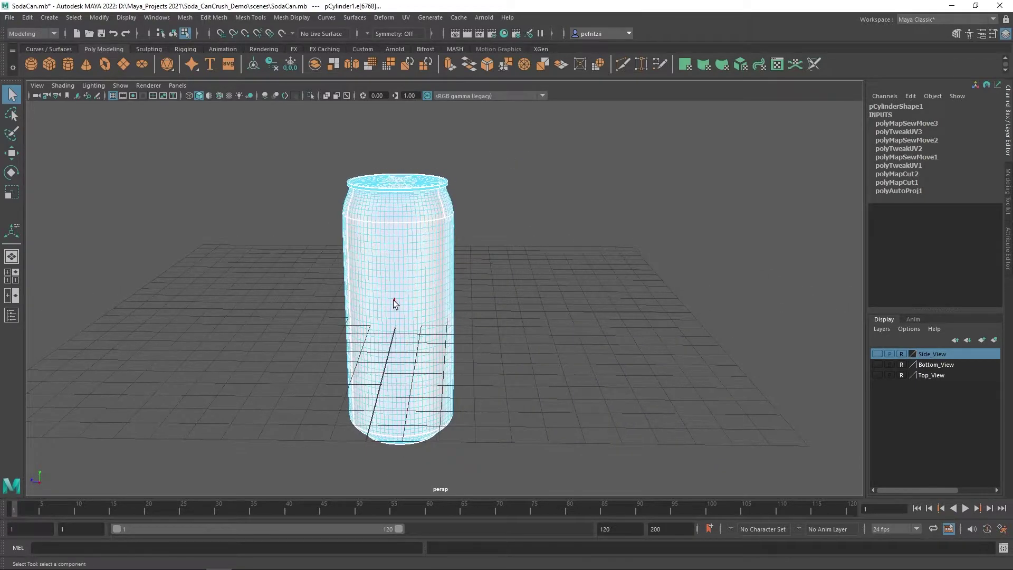
- Select the stitched body shell and move it horizontally out of the UV tile into the empty space beside it
scroll(369, 300, "up", 5)
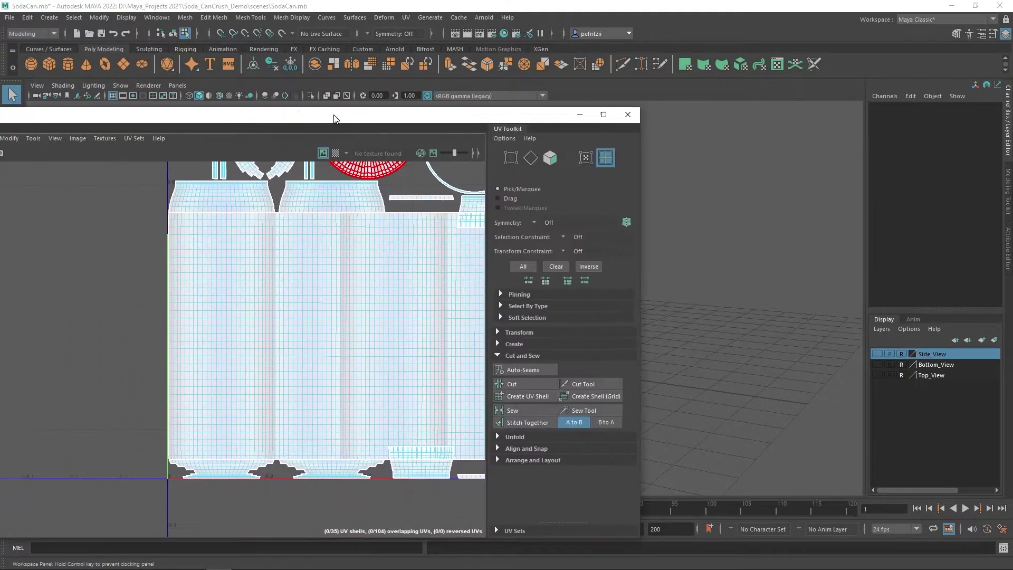
left_click(353, 291)
scroll(353, 295, "down", 1)
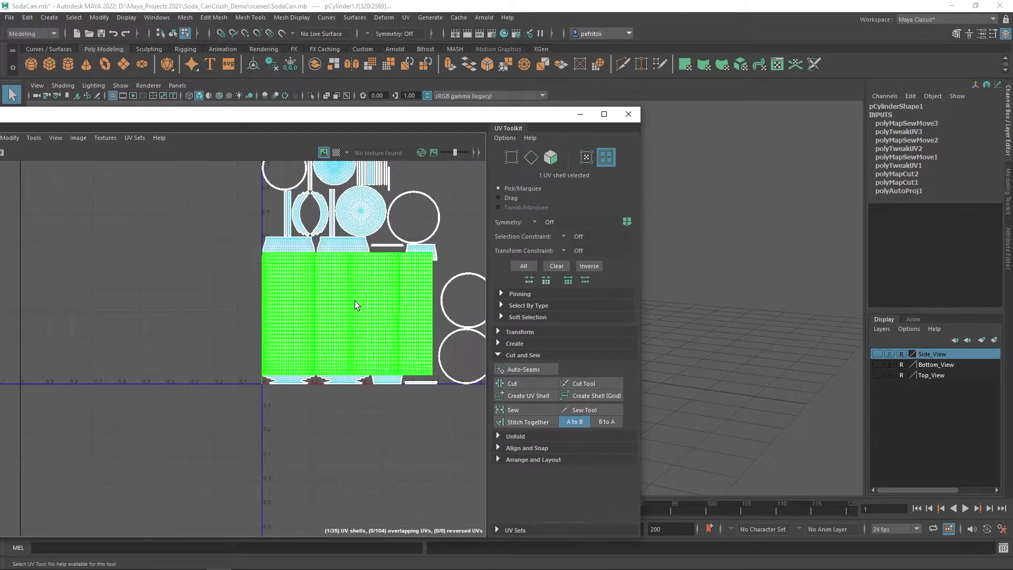
key("w")
left_click_drag(420, 312, 168, 312)
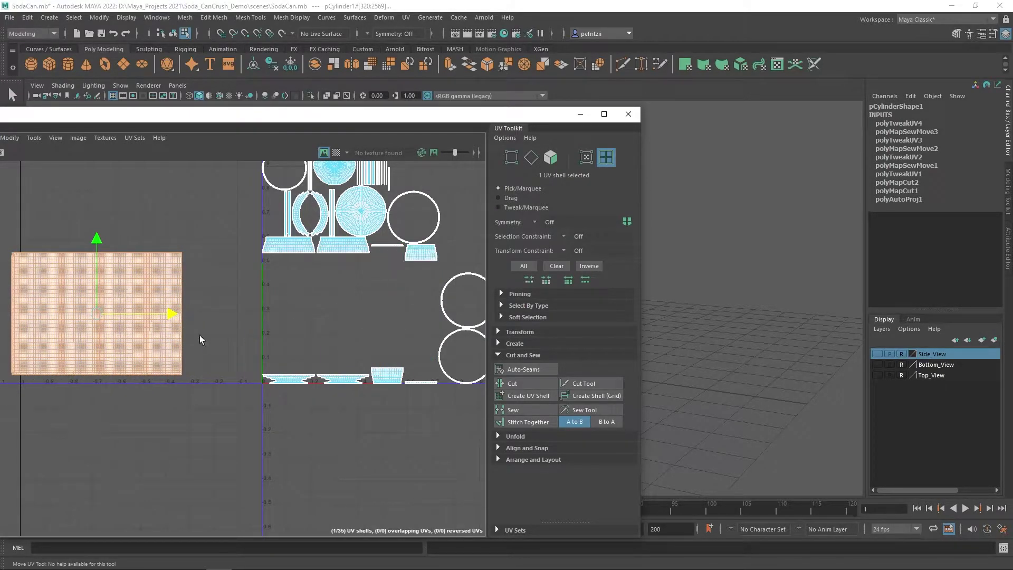
middle_click_drag(225, 329, 332, 312, "alt")
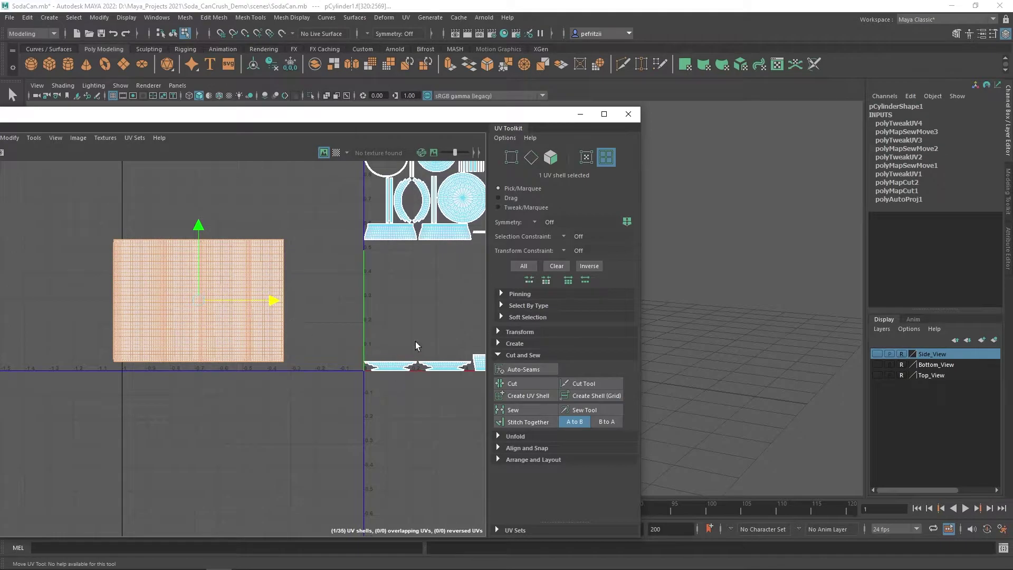
- Unfold the body shell and check its remaining seam on the can
left_click(505, 436)
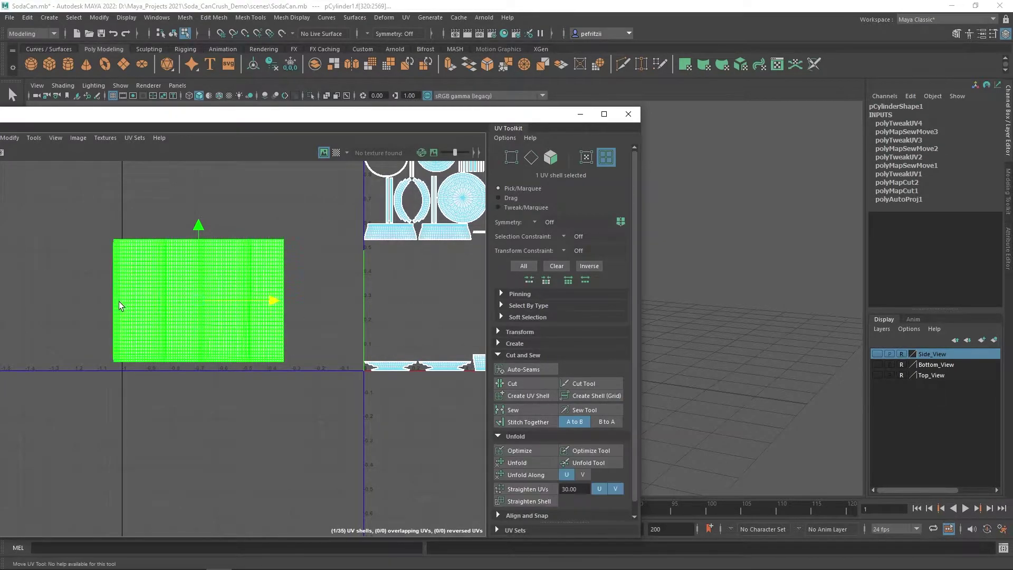
left_click(517, 462)
scroll(138, 261, "up", 3)
scroll(184, 287, "up", 1)
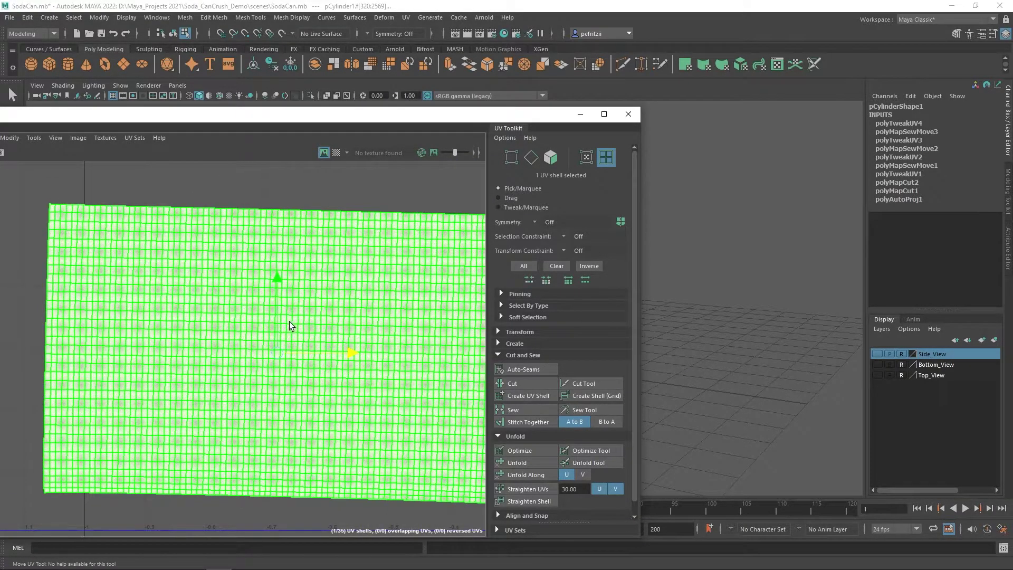
left_click_drag(294, 115, 0, 125)
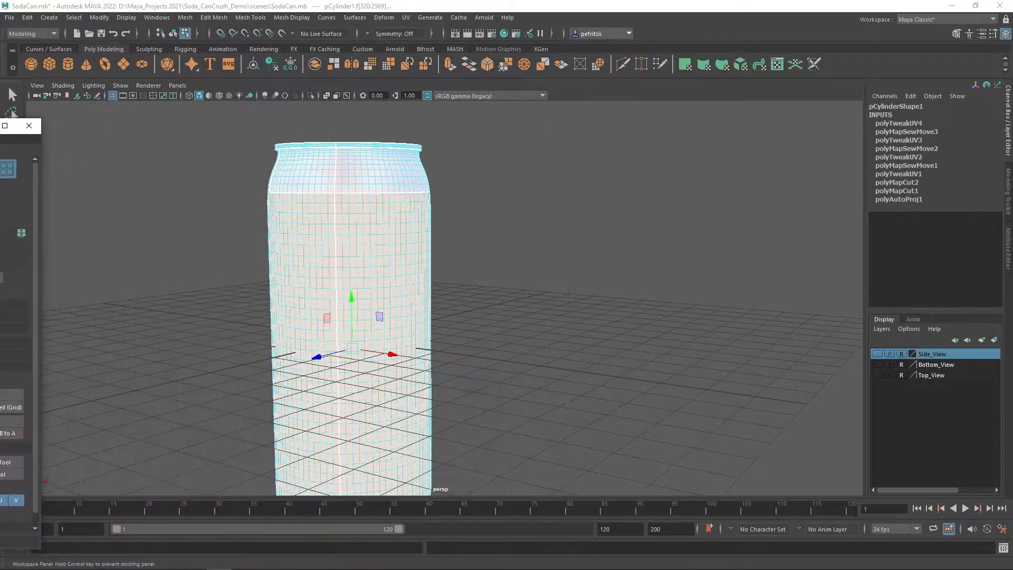
left_click(223, 275)
left_click_drag(219, 281, 393, 277, "alt")
left_click_drag(0, 126, 388, 91)
scroll(356, 322, "down", 4)
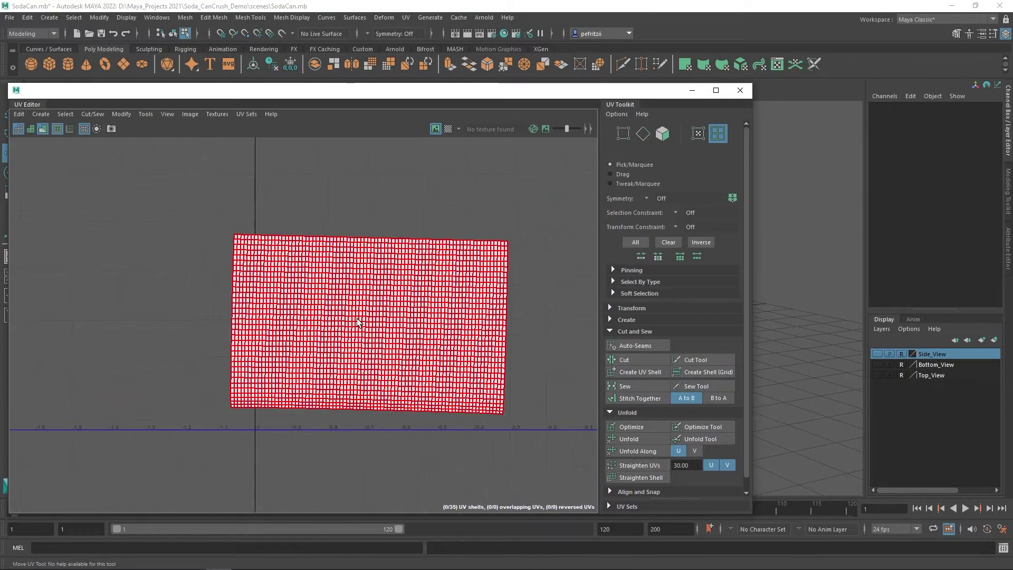
- Reselect the body shell, rotate it slightly until level, and straighten its UVs in U and V with a 30.00 angle
right_click_drag(357, 323, 312, 308)
left_click(357, 299)
key("e")
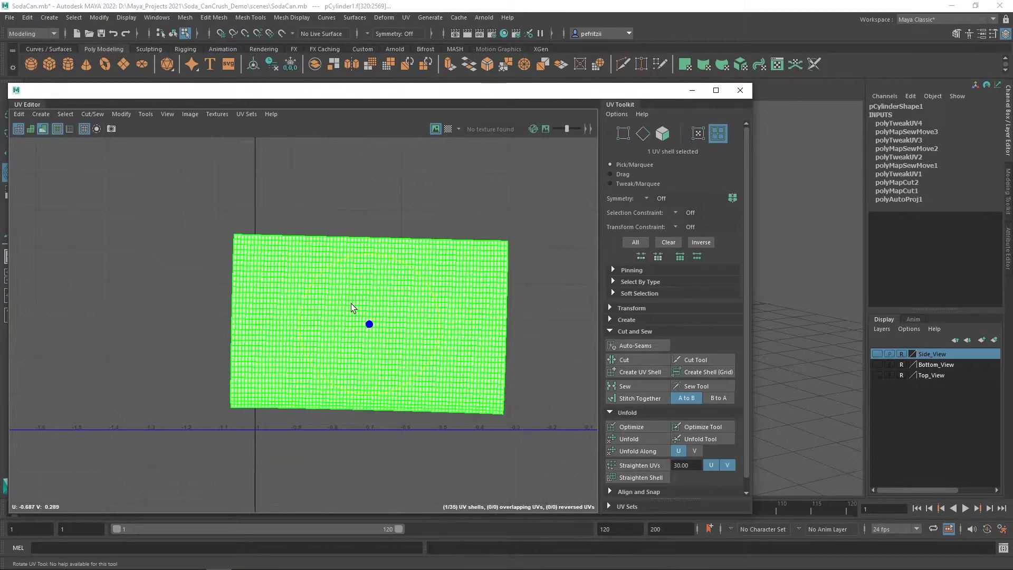
left_click_drag(312, 281, 310, 282)
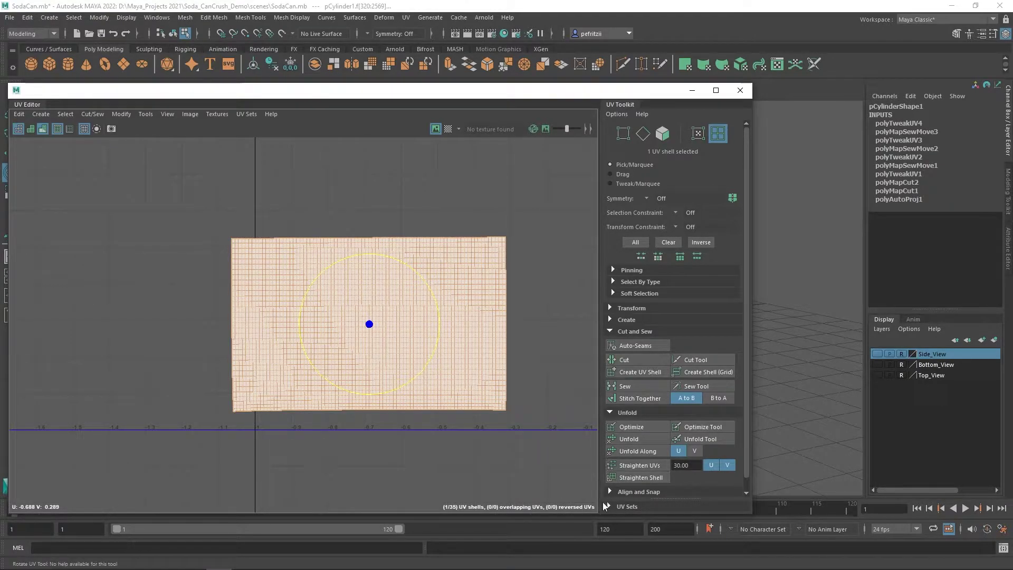
left_click(631, 465)
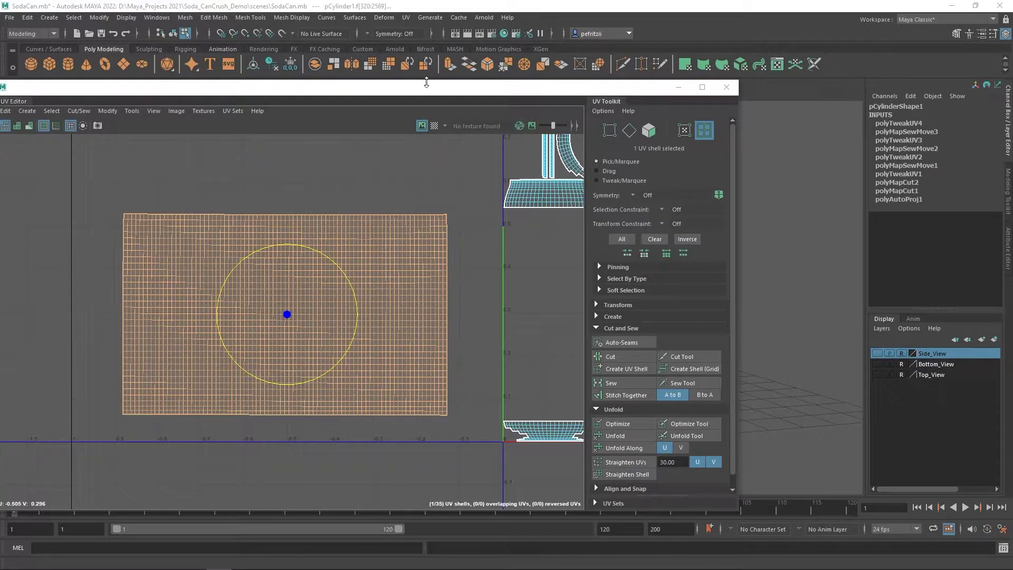
- Examine the remaining UV seams and shells around the can's shoulder, lid, rim and base
left_click_drag(428, 90, 0, 124)
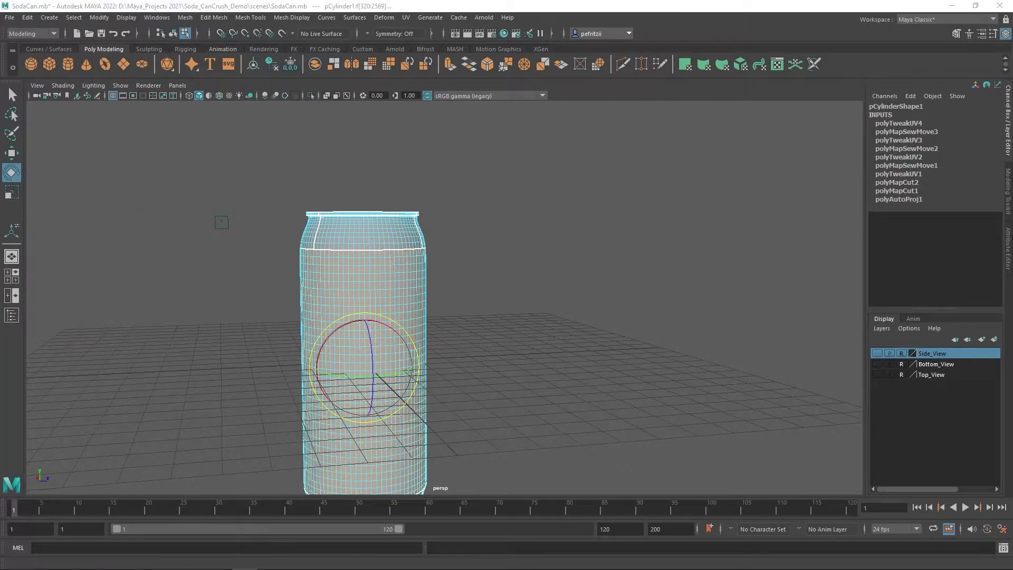
left_click_drag(176, 223, 284, 199, "alt")
scroll(294, 207, "up", 2)
left_click_drag(452, 147, 230, 227, "alt")
mouse_move(448, 224)
left_mouse_down("alt")
mouse_move(464, 233)
mouse_move(432, 229)
left_mouse_up("alt")
left_click_drag(545, 246, 366, 245, "alt")
scroll(366, 245, "down", 2)
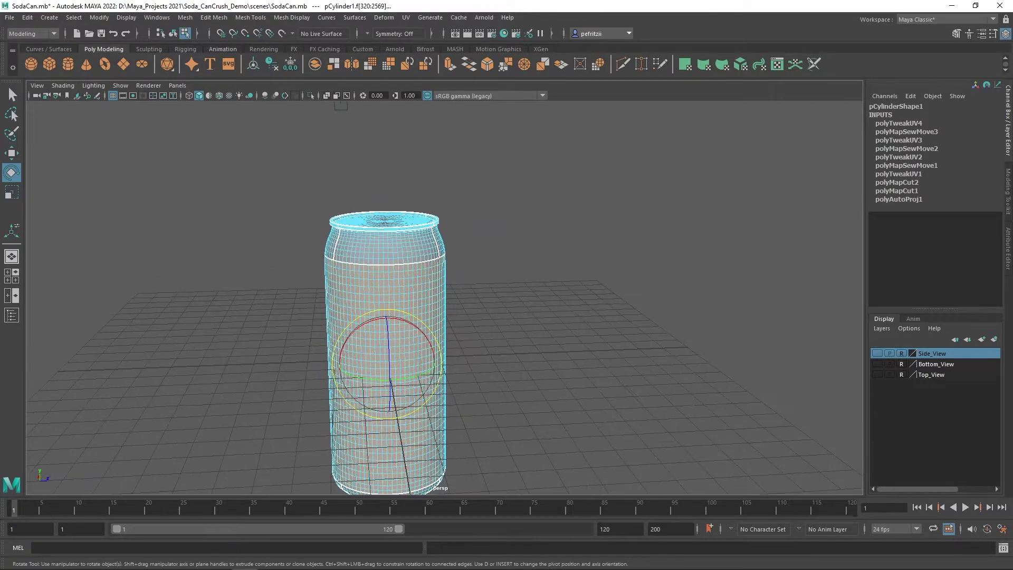
middle_click_drag(316, 372, 284, 193, "alt")
left_click_drag(294, 302, 293, 245, "alt")
scroll(307, 287, "up", 4)
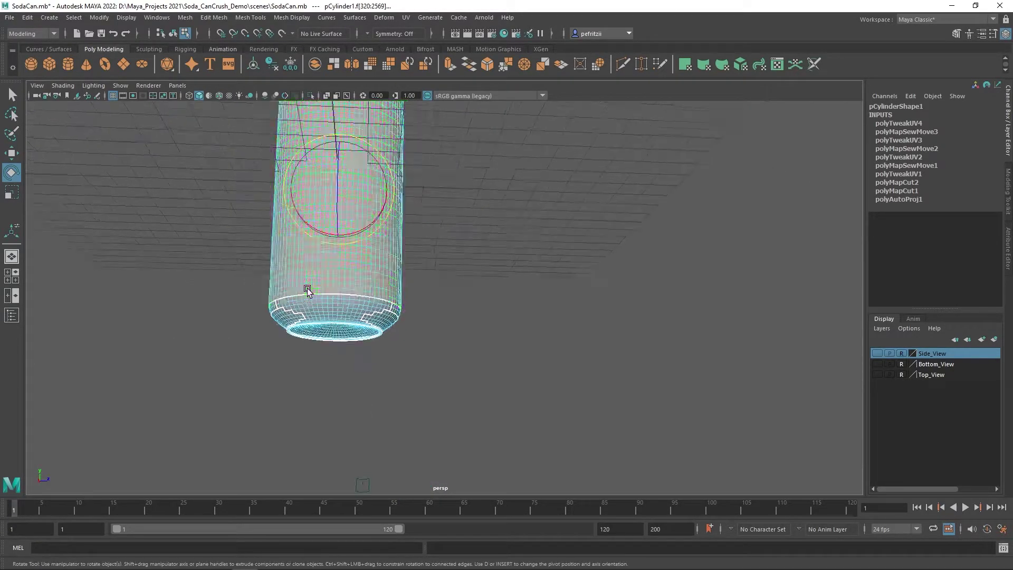
left_click_drag(308, 300, 292, 271, "alt")
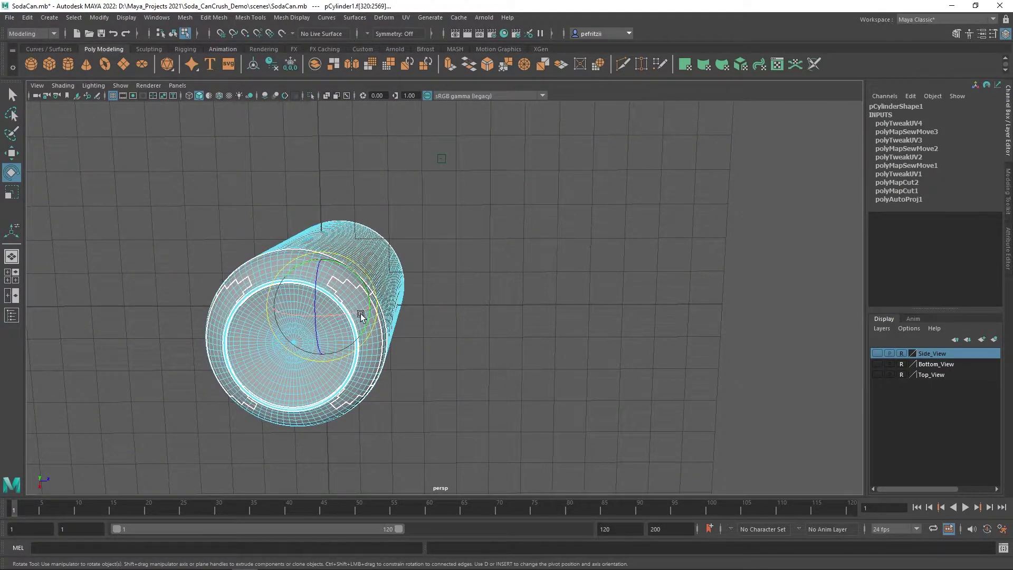
left_click_drag(229, 308, 229, 364, "alt")
left_click_drag(321, 197, 311, 232, "alt")
middle_click_drag(310, 182, 404, 351, "alt")
left_click_drag(404, 351, 458, 280, "alt")
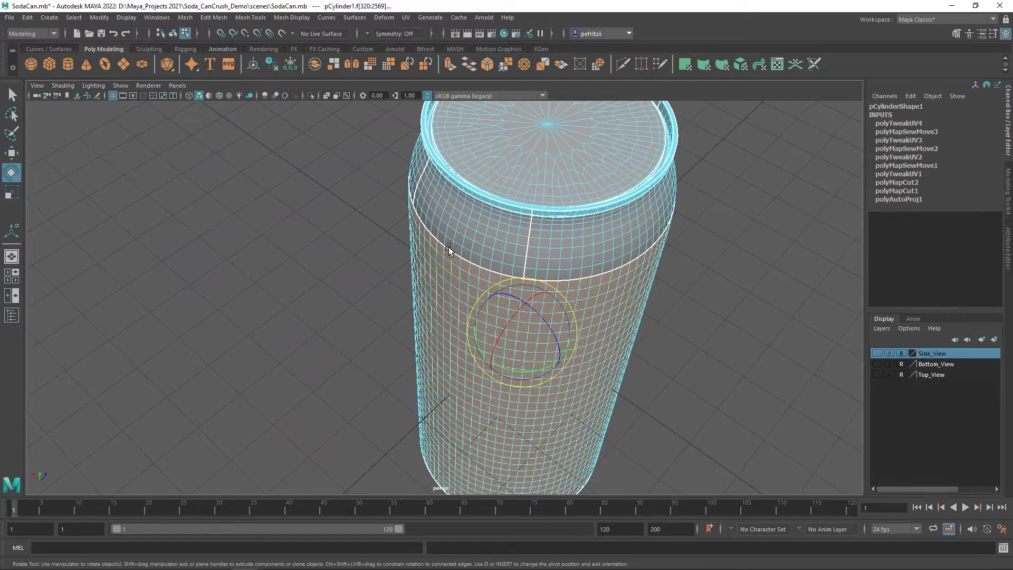
middle_click_drag(448, 247, 420, 281, "alt")
left_click_drag(421, 281, 445, 248, "alt")
middle_click_drag(445, 248, 435, 307, "alt")
left_click_drag(435, 307, 467, 251, "alt")
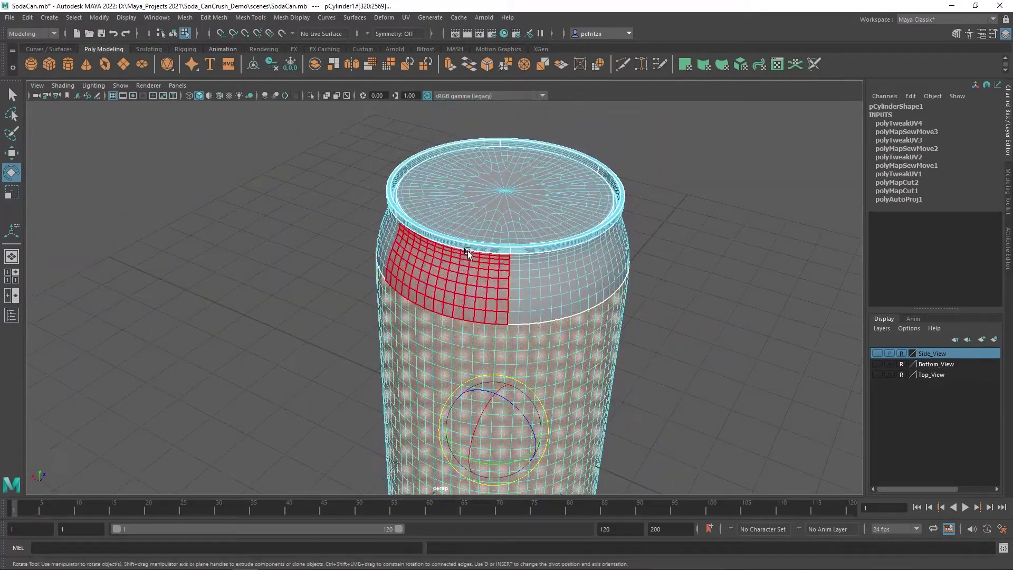
left_click_drag(524, 237, 472, 289, "alt")
left_click_drag(449, 332, 454, 257, "alt")
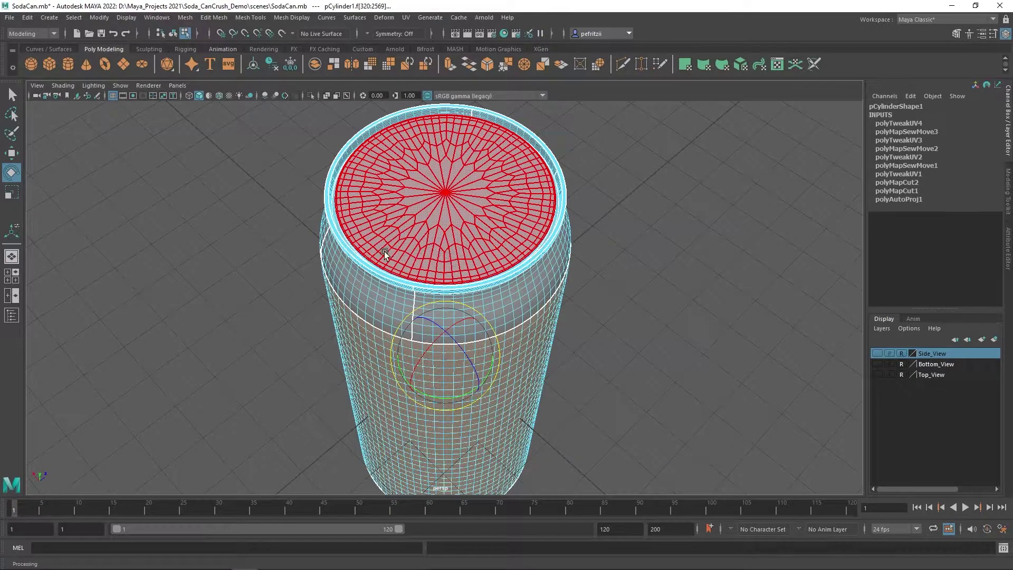
- Try to stitch the stray UV border edges around the single face on the curved section near the can's base
left_click(111, 256)
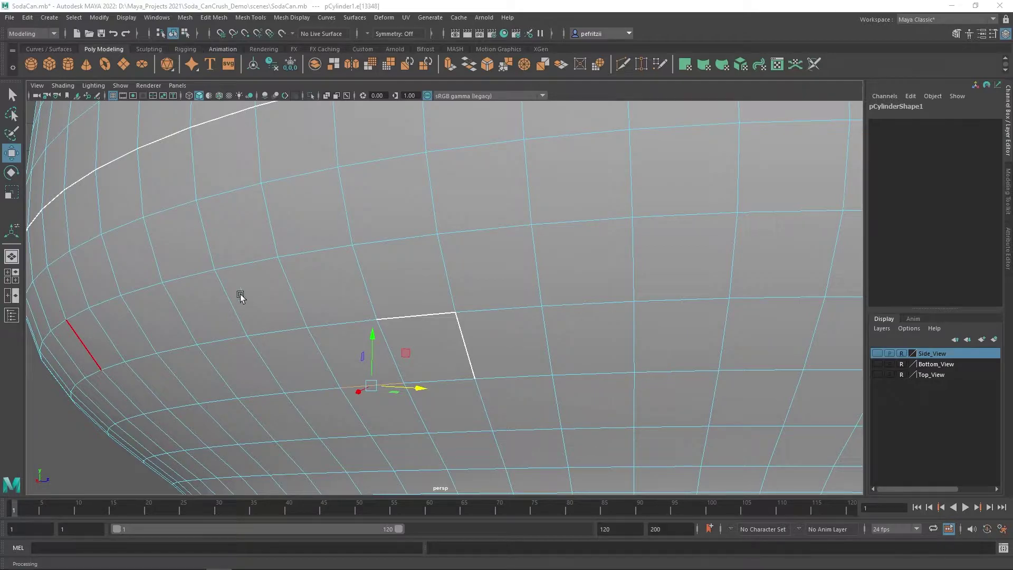
scroll(263, 278, "down", 3)
left_click_drag(338, 253, 372, 233, "alt")
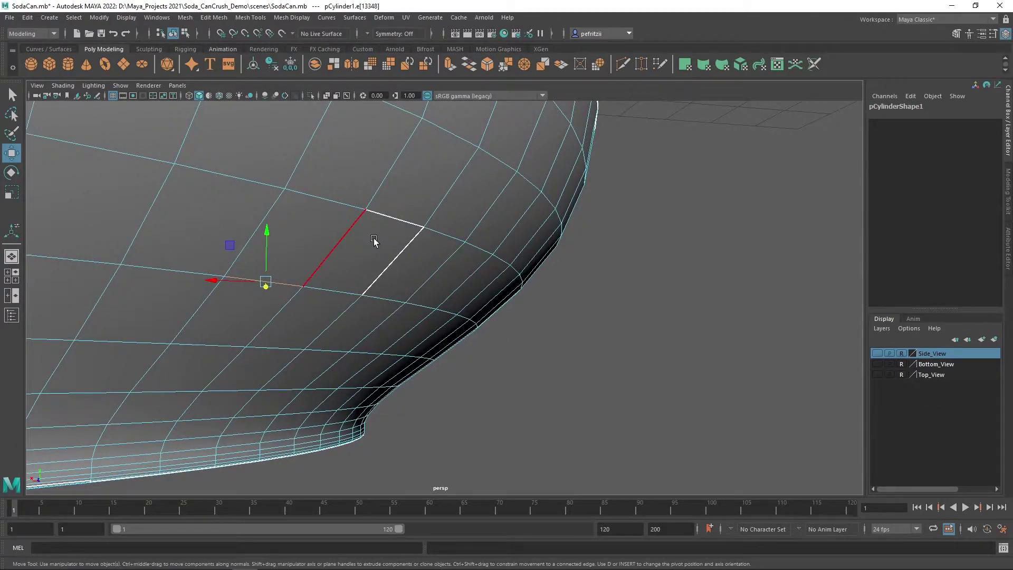
left_click_drag(362, 220, 317, 226, "alt")
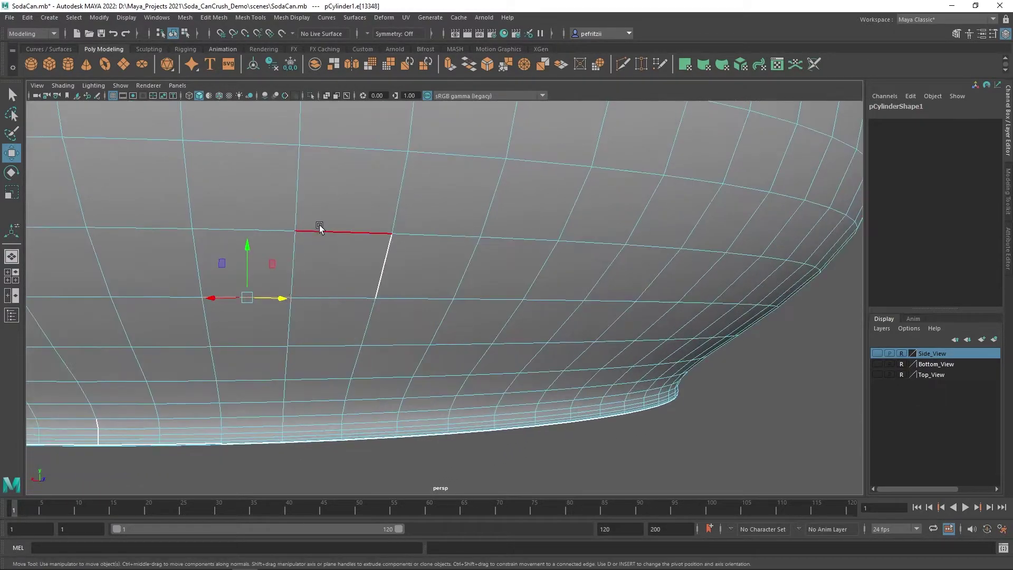
left_click(323, 228)
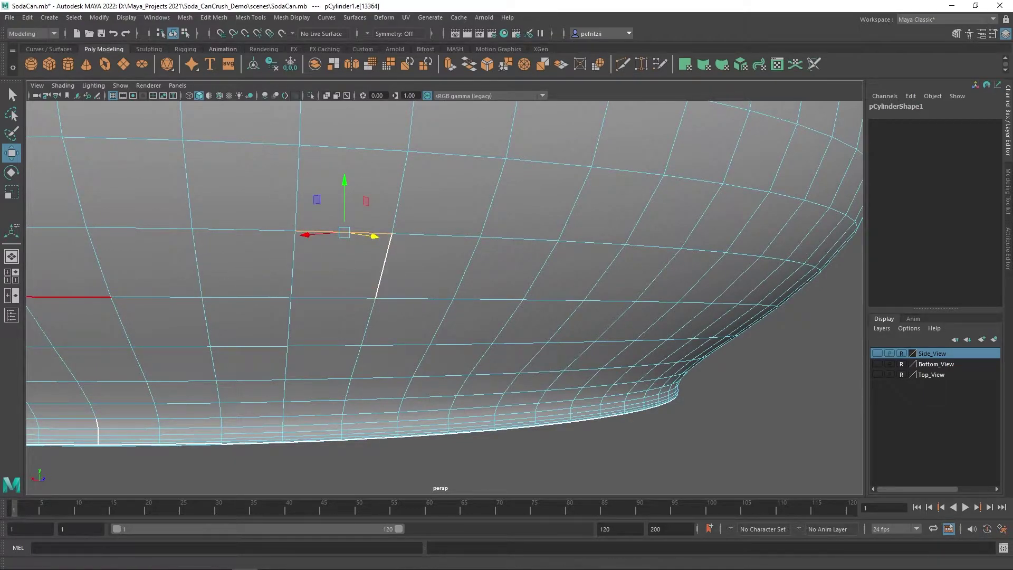
left_click(252, 348)
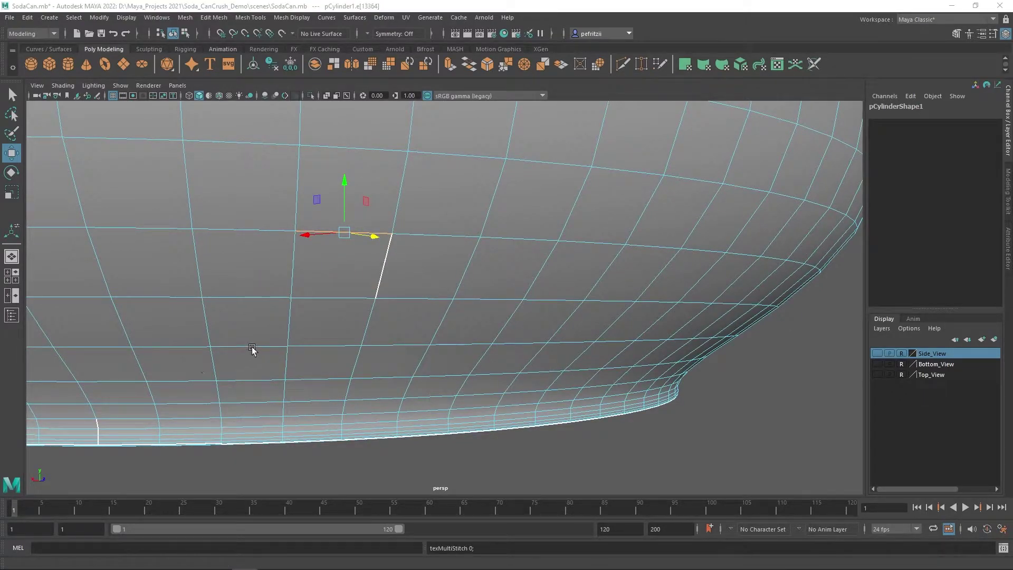
left_click(381, 277)
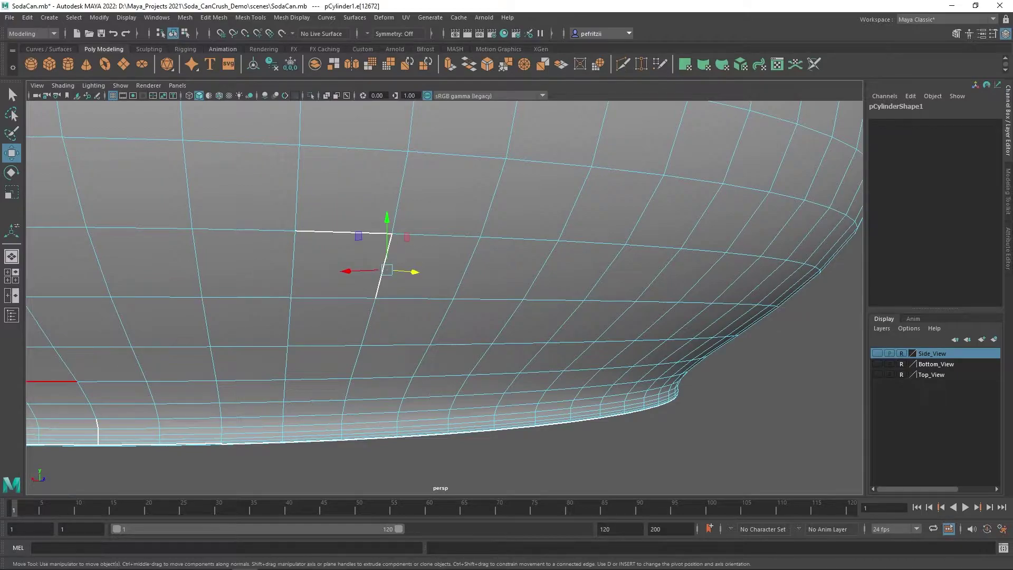
right_click_drag(373, 268, 355, 241)
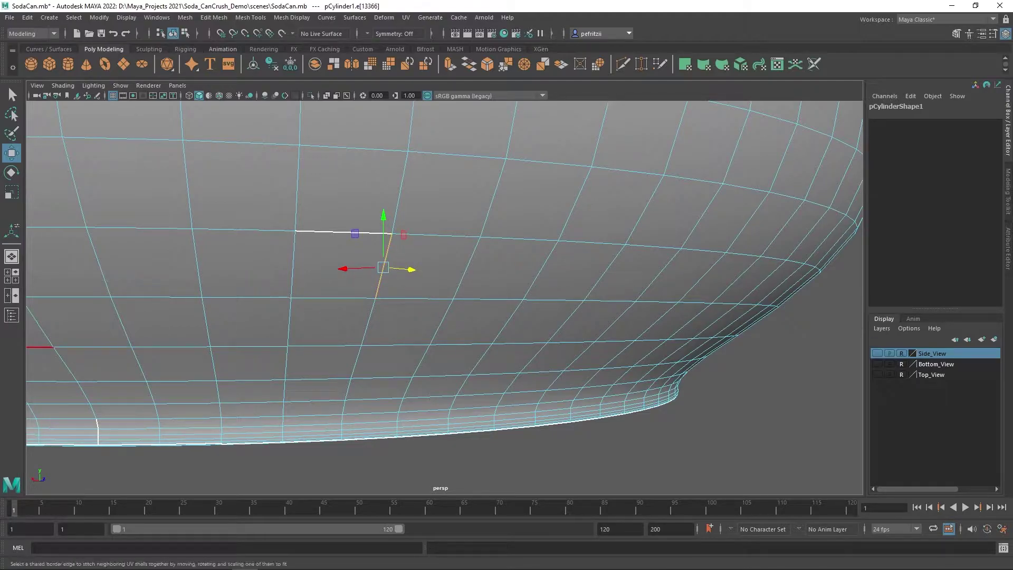
- Test the problem face's corner vertices for loose geometry by nudging three of them and undoing each move
left_click_drag(369, 362, 411, 332, "alt")
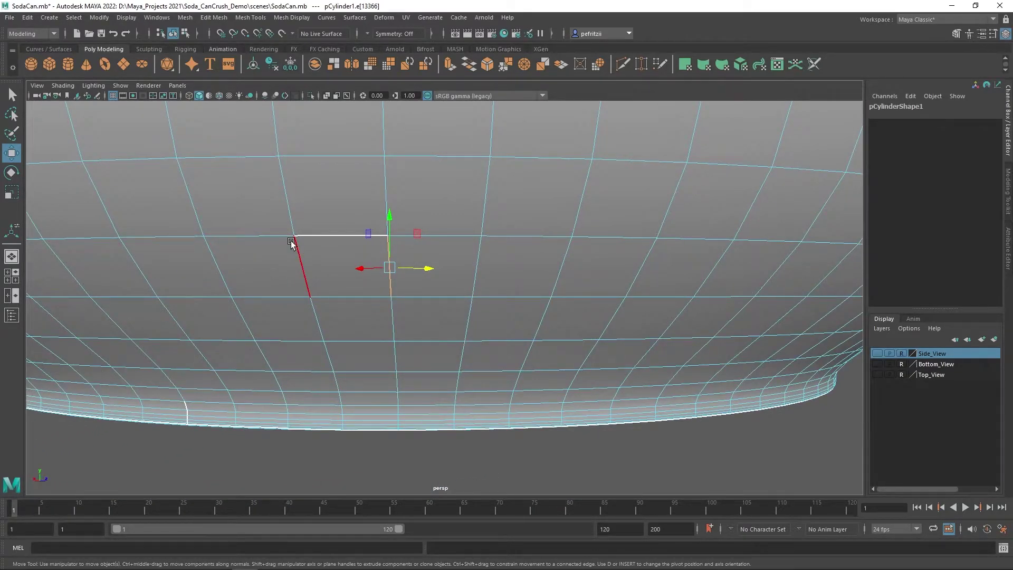
right_click_drag(295, 240, 241, 235)
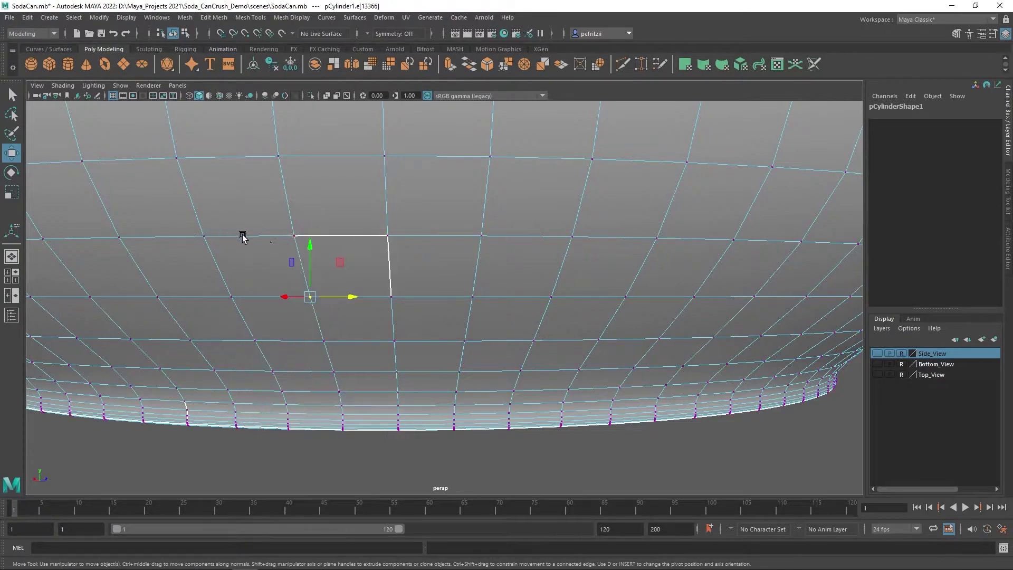
left_click(293, 236)
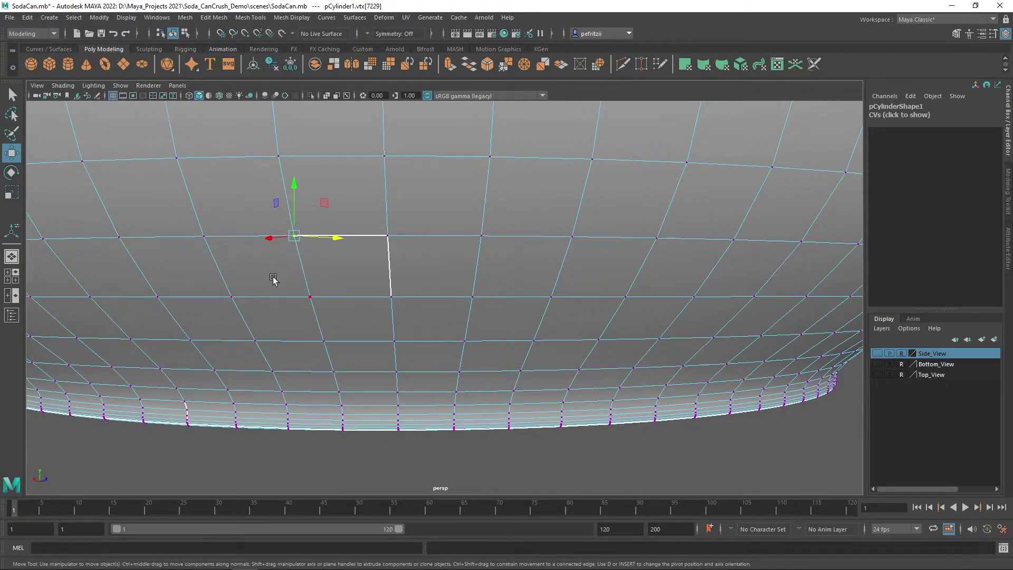
mouse_move(336, 237)
left_mouse_down()
mouse_move(344, 235)
mouse_move(332, 238)
left_mouse_up()
key("ctrl+z")
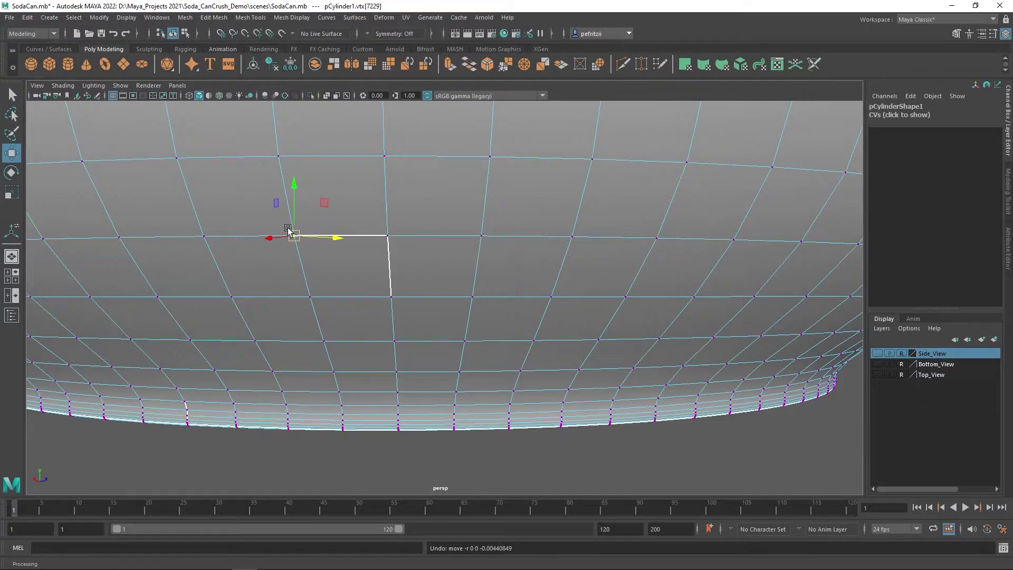
left_click(388, 236)
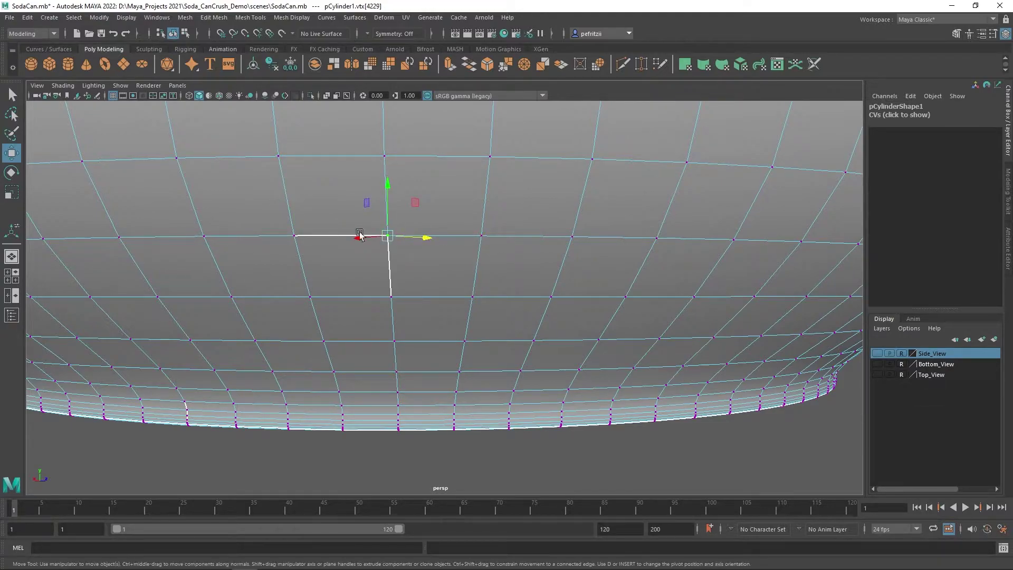
left_click_drag(366, 238, 352, 242)
key("ctrl+z")
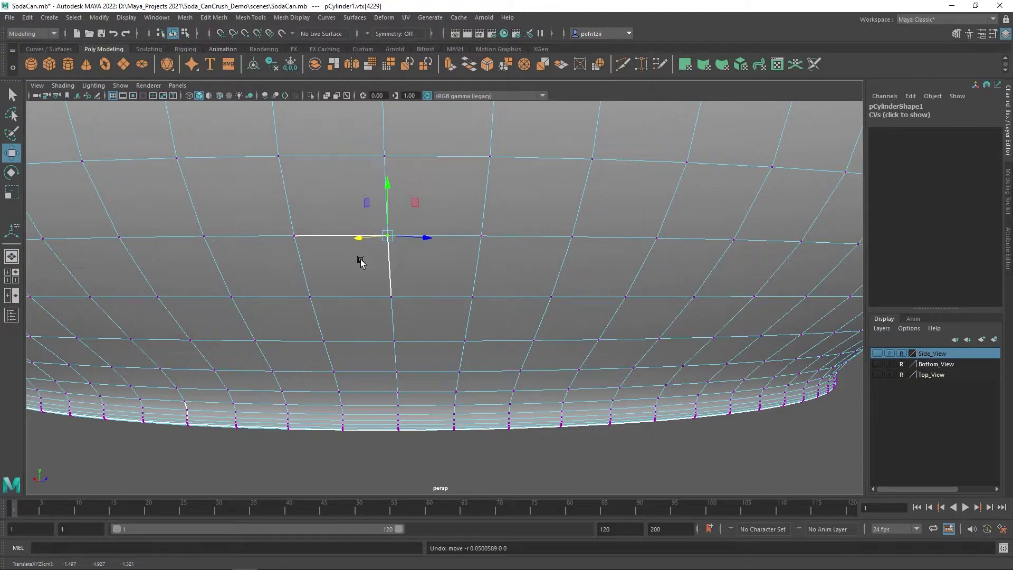
left_click(392, 297)
left_click_drag(376, 298, 386, 301)
key("ctrl+z")
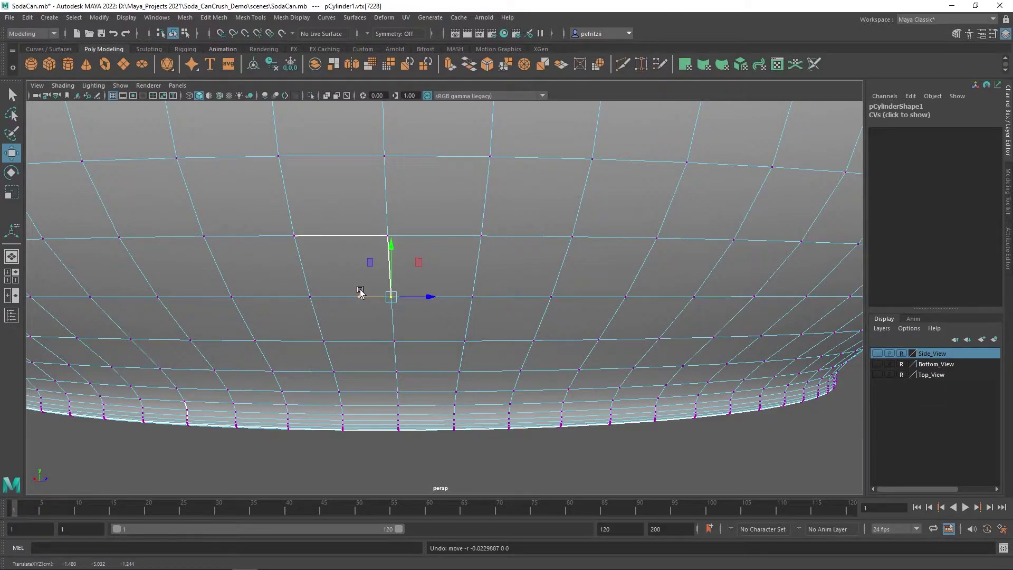
- Delete the single face bounded by the stray UV border edges near the can's base
mouse_move(239, 318)
left_mouse_down("alt")
mouse_move(334, 324)
mouse_move(280, 310)
left_mouse_up("alt")
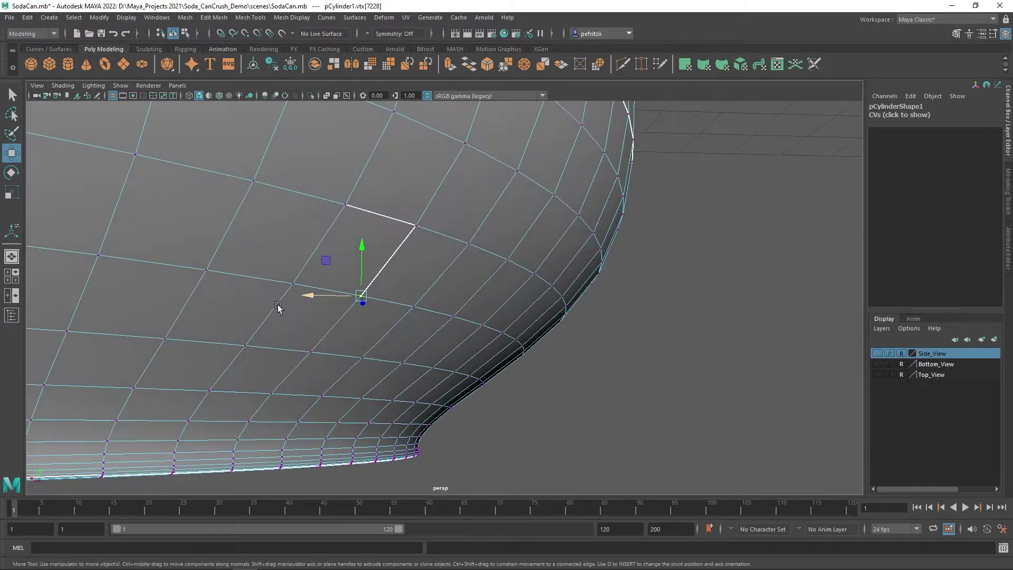
left_click_drag(265, 260, 218, 263, "alt")
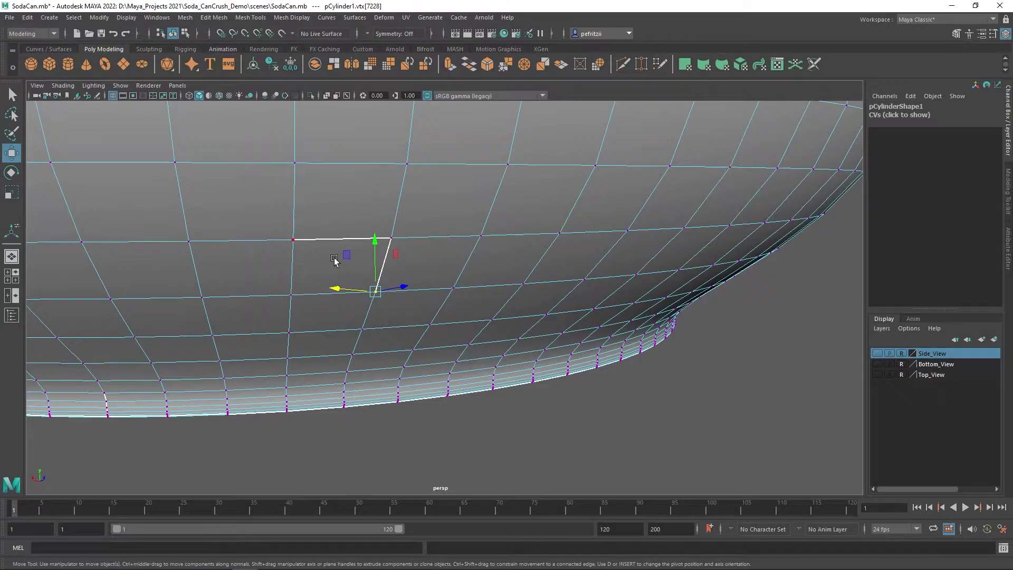
scroll(323, 224, "down", 2)
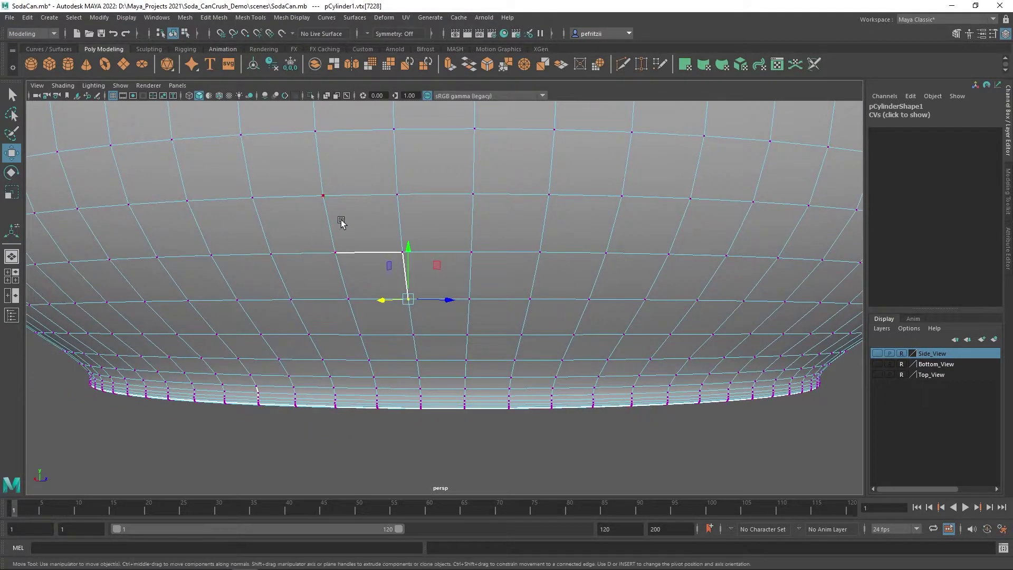
left_click_drag(359, 222, 373, 223, "alt")
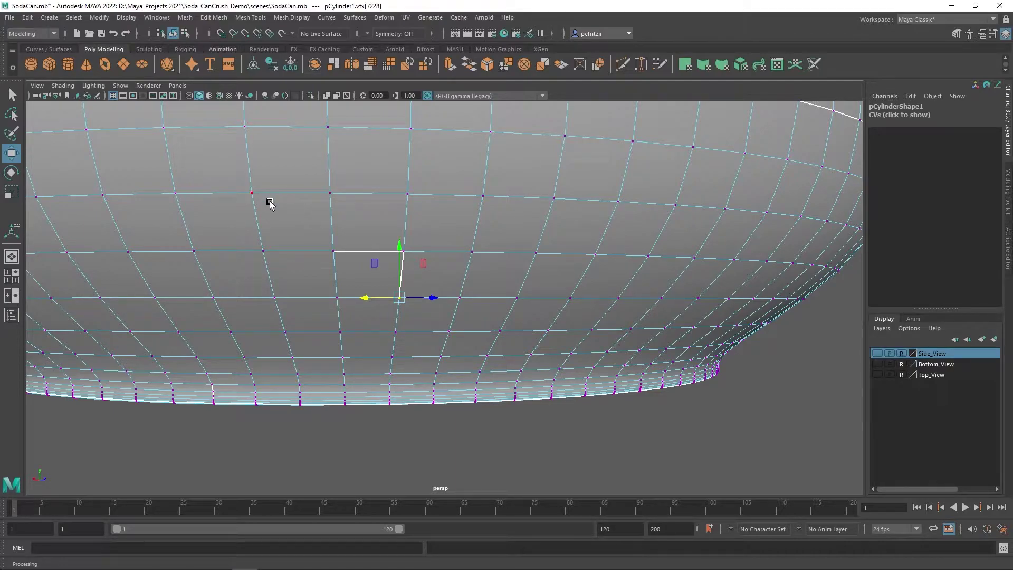
right_click(342, 245)
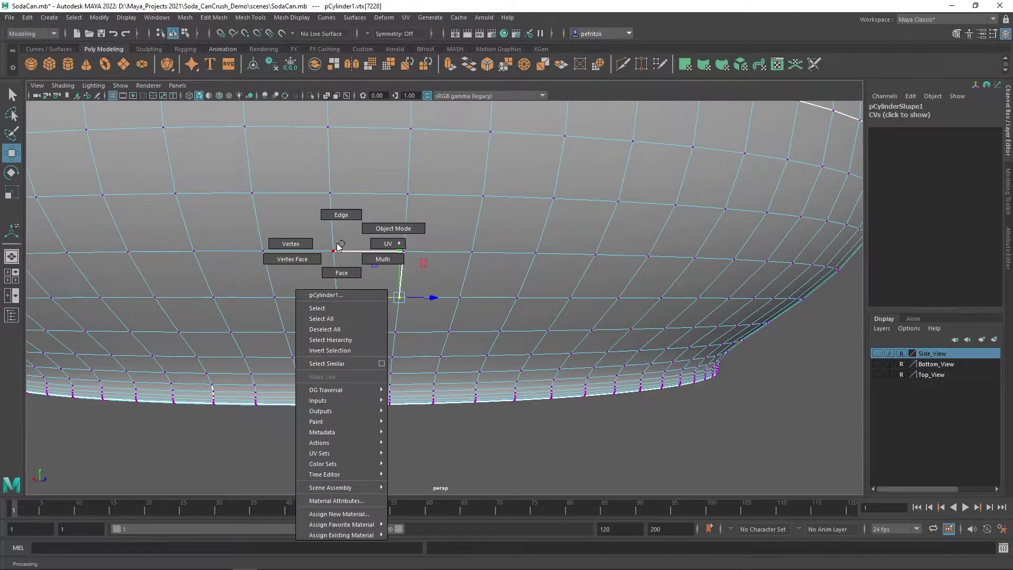
left_click(341, 273)
left_click(350, 262)
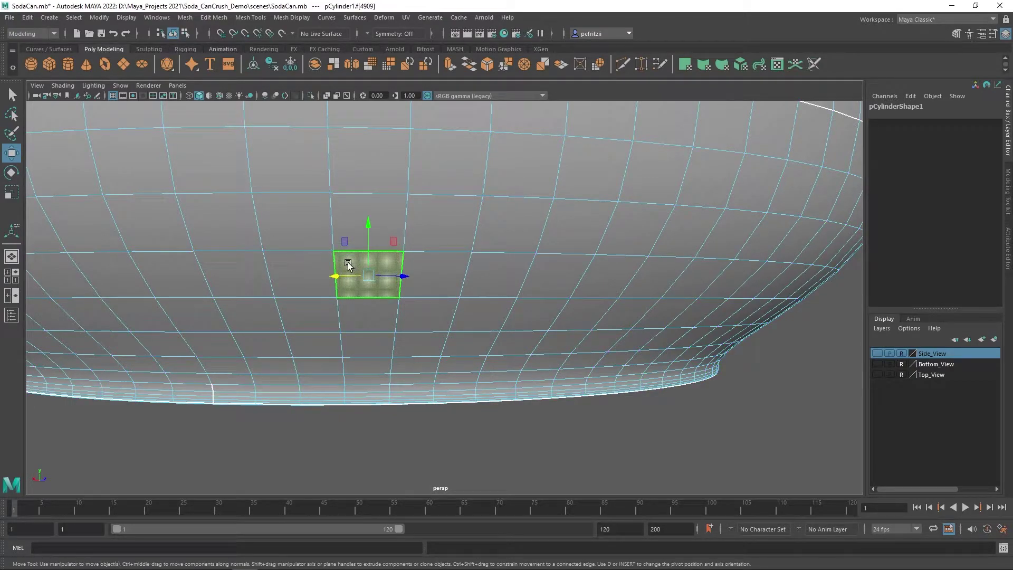
key("Delete")
- Bridge the two opposite side edges of the hole to rebuild the missing face
right_click(328, 269)
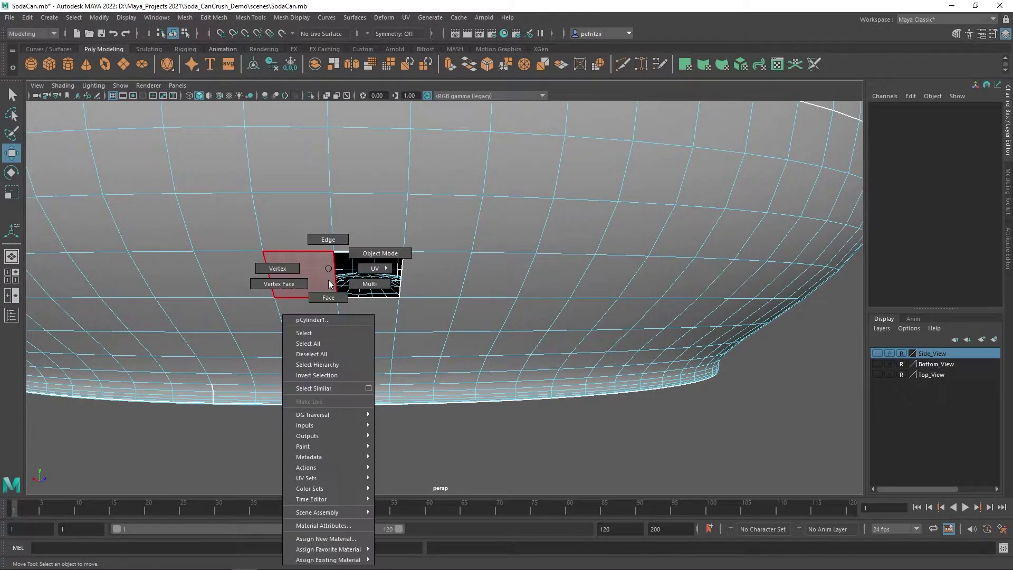
left_click(328, 239)
left_click(329, 257)
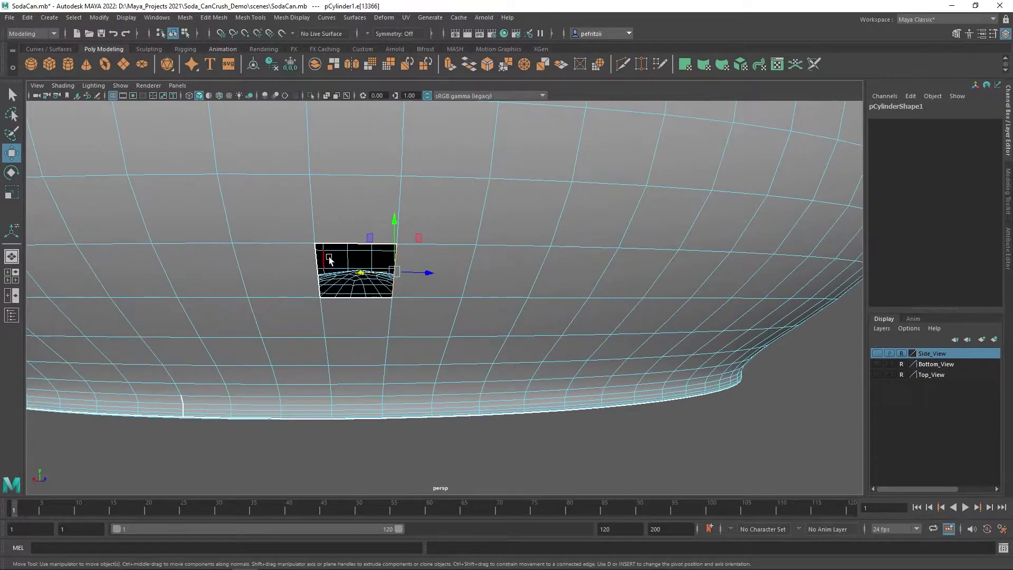
left_click(317, 268)
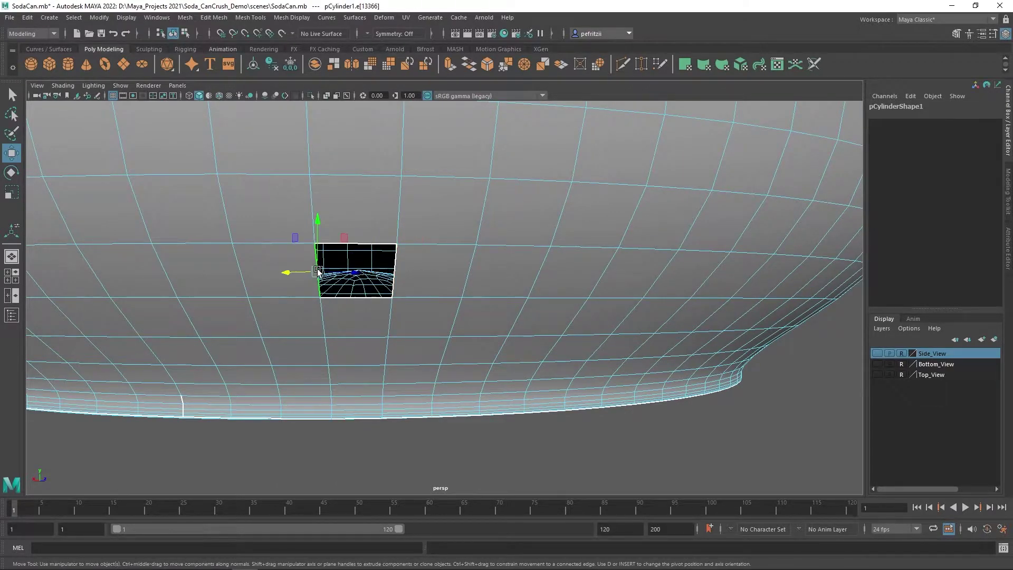
left_click(394, 278, "shift")
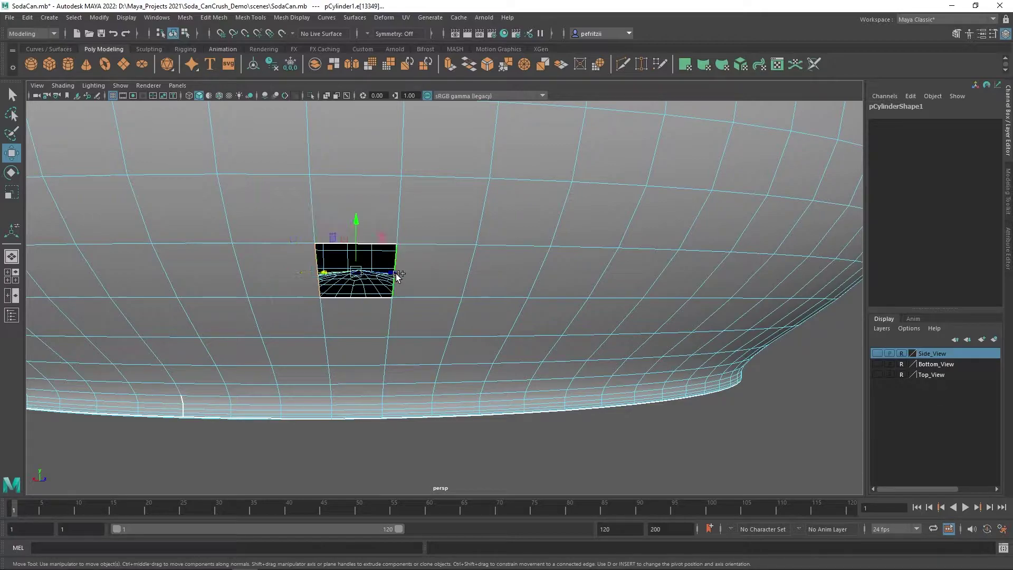
left_click(469, 60)
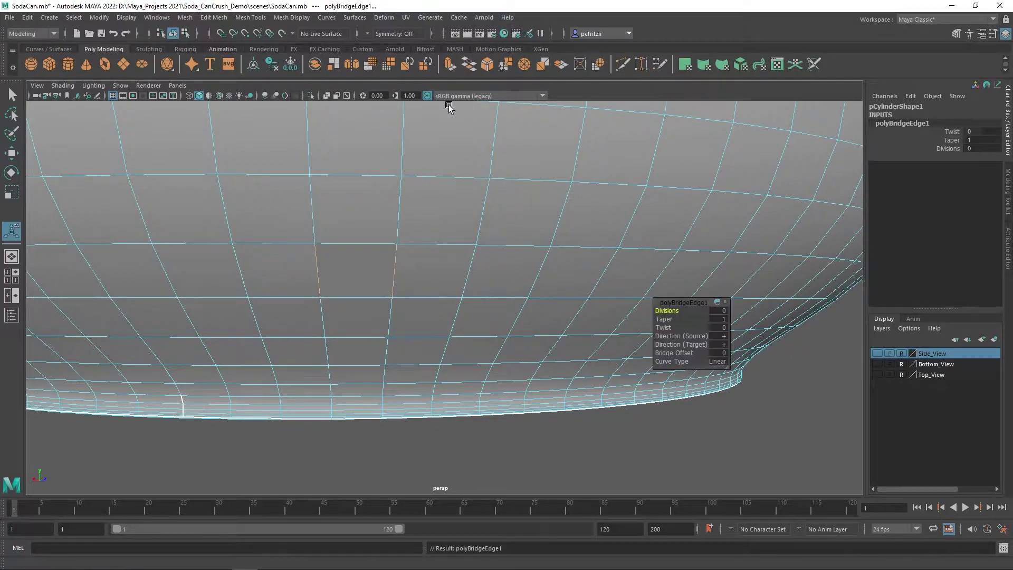
- Stitch the two edges of the short vertical UV seam between the two horizontal border loops above the base
left_click_drag(377, 224, 443, 281, "alt")
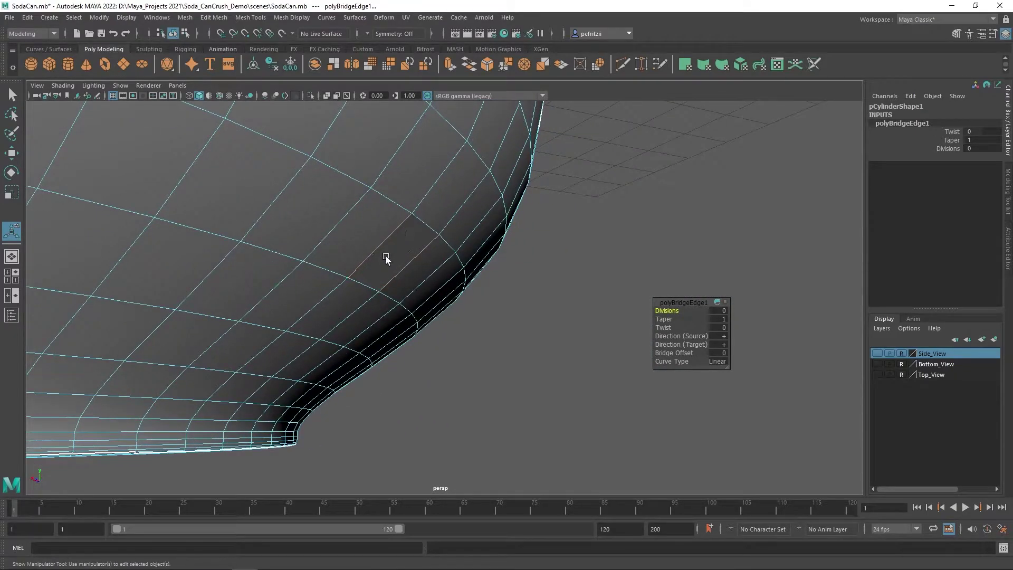
left_click_drag(330, 242, 568, 209, "alt")
middle_click_drag(568, 207, 236, 184, "alt")
left_click_drag(339, 186, 323, 185, "alt")
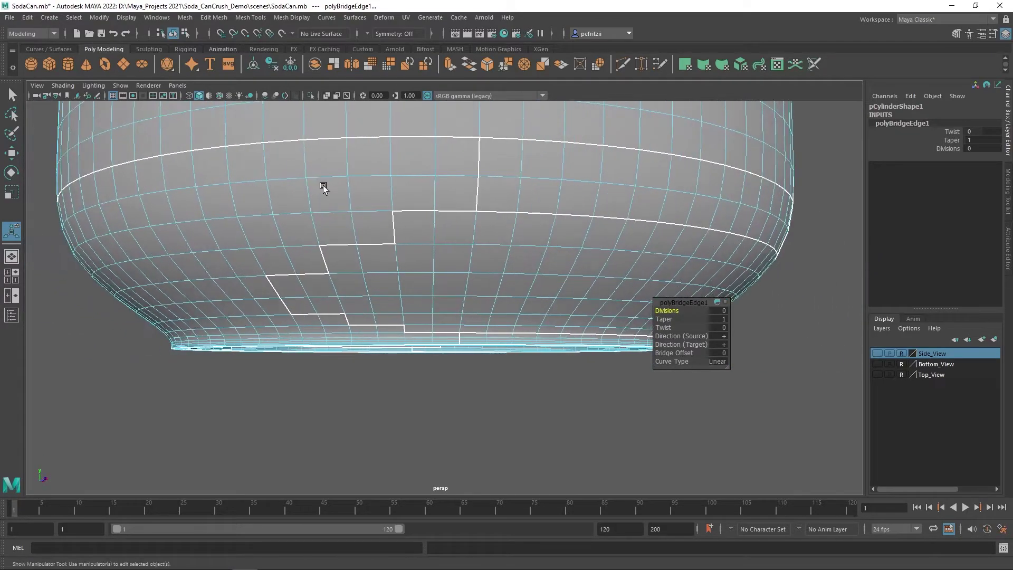
middle_click_drag(371, 196, 330, 172, "alt")
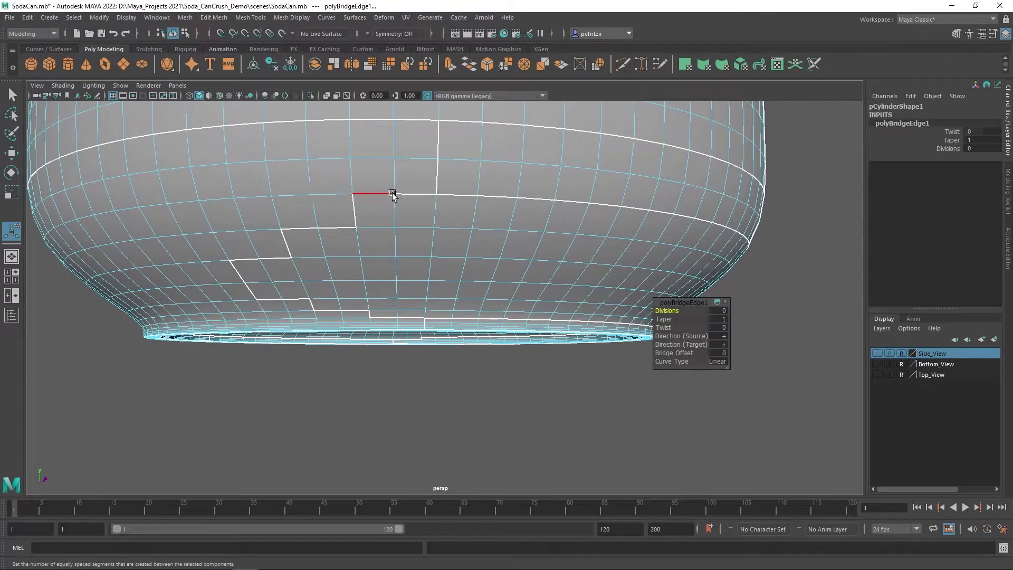
left_click(440, 149)
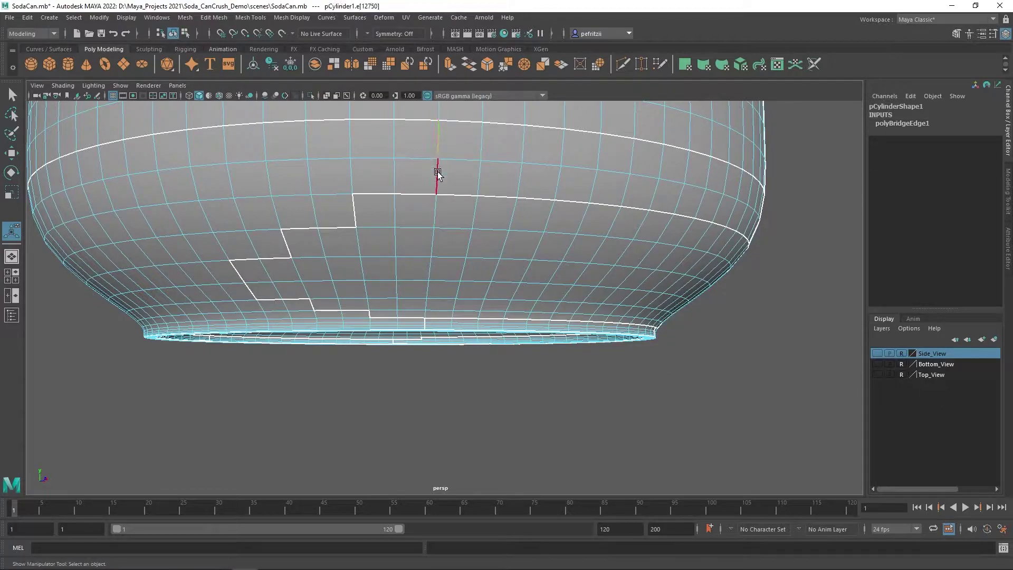
left_click(438, 172, "shift")
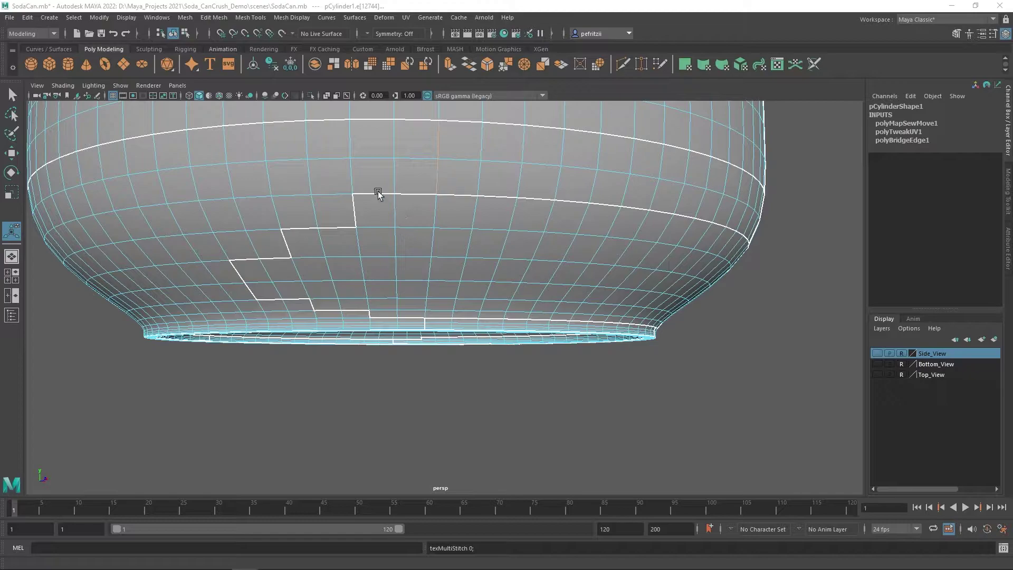
- Stitch the vertical and horizontal edges of the upper steps in the staircase-shaped UV seam above the can's base
left_click(353, 214)
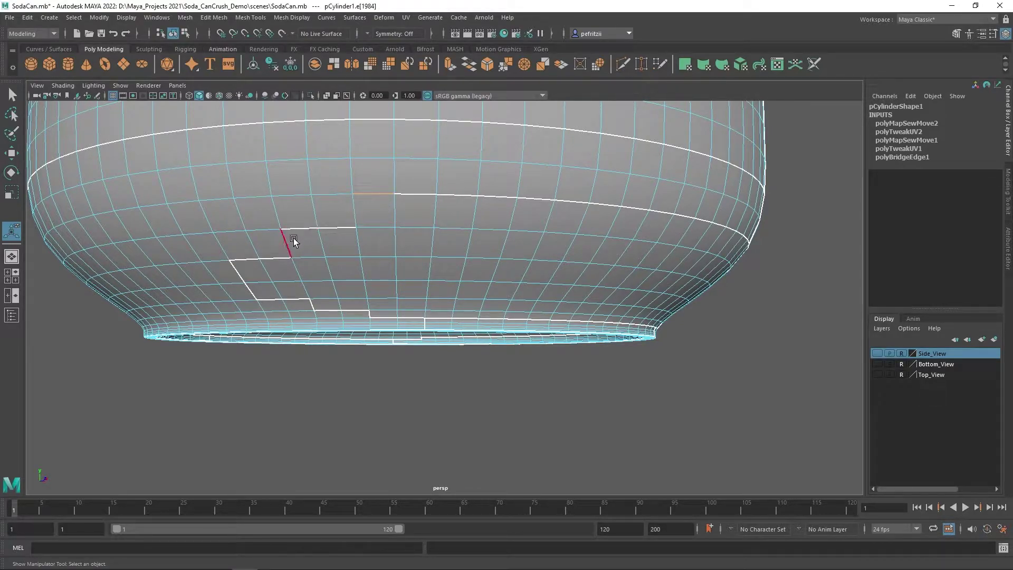
left_click(280, 260)
left_click(285, 244)
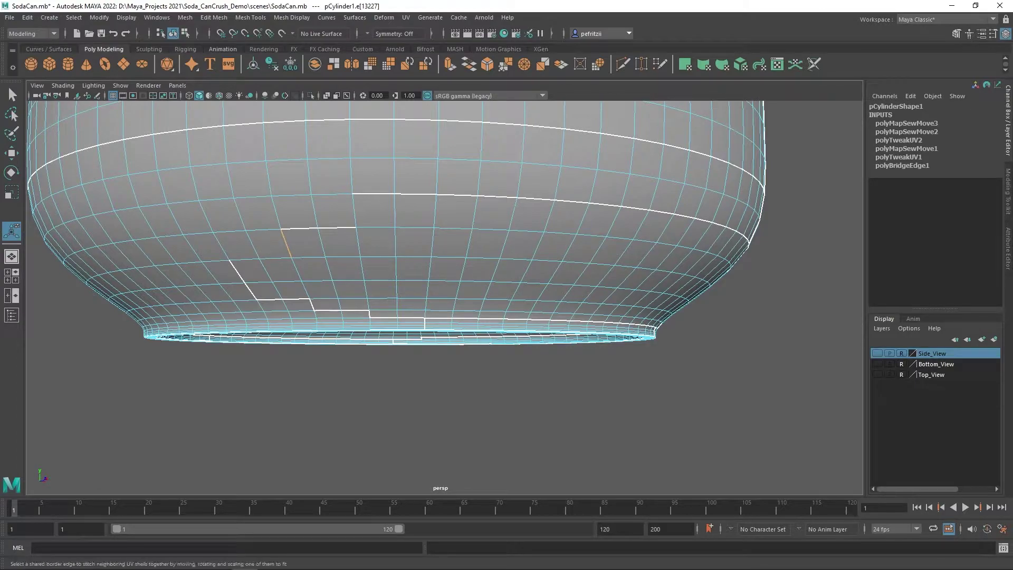
left_click(340, 385)
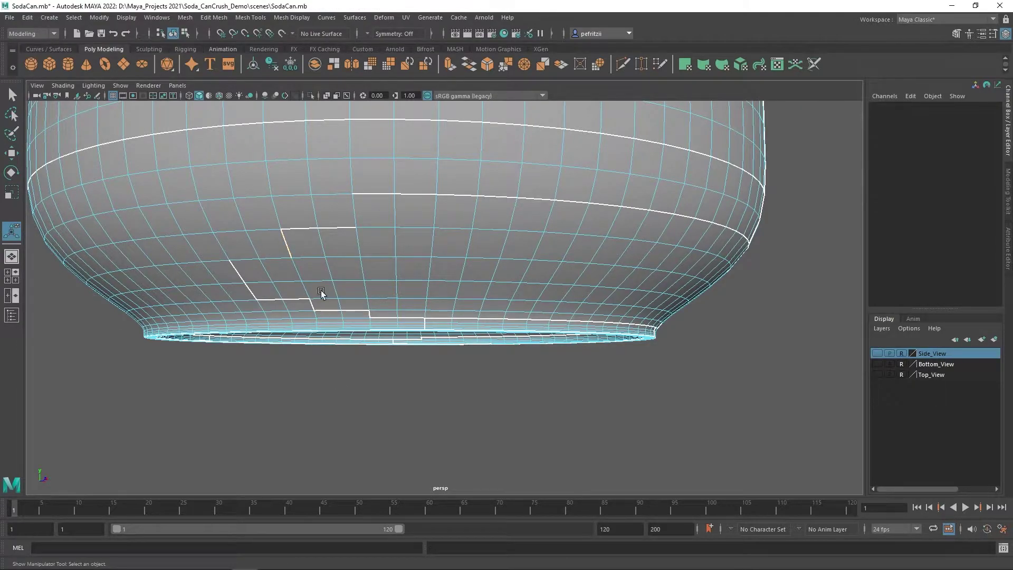
left_click(299, 231)
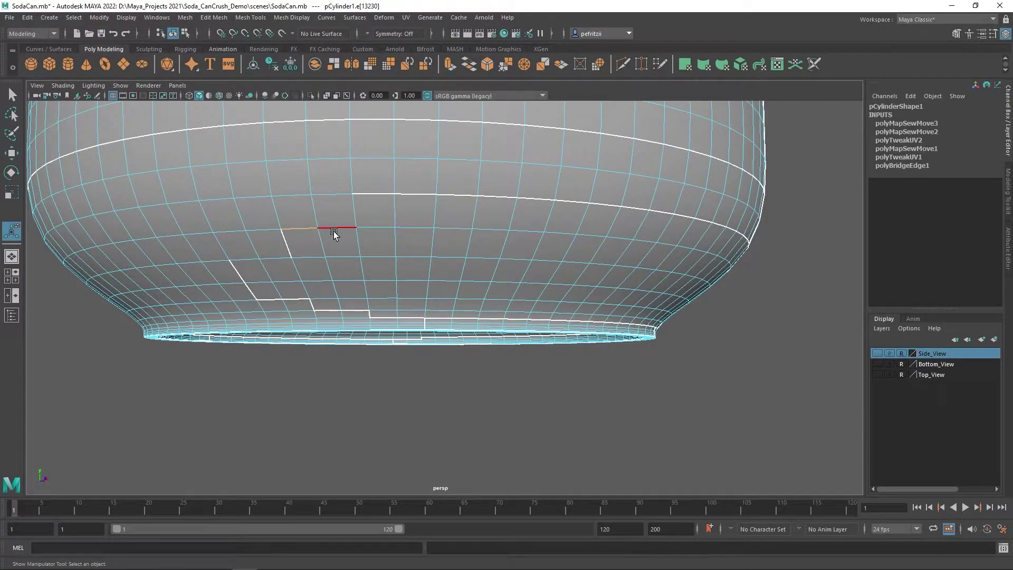
left_click(334, 231, "shift")
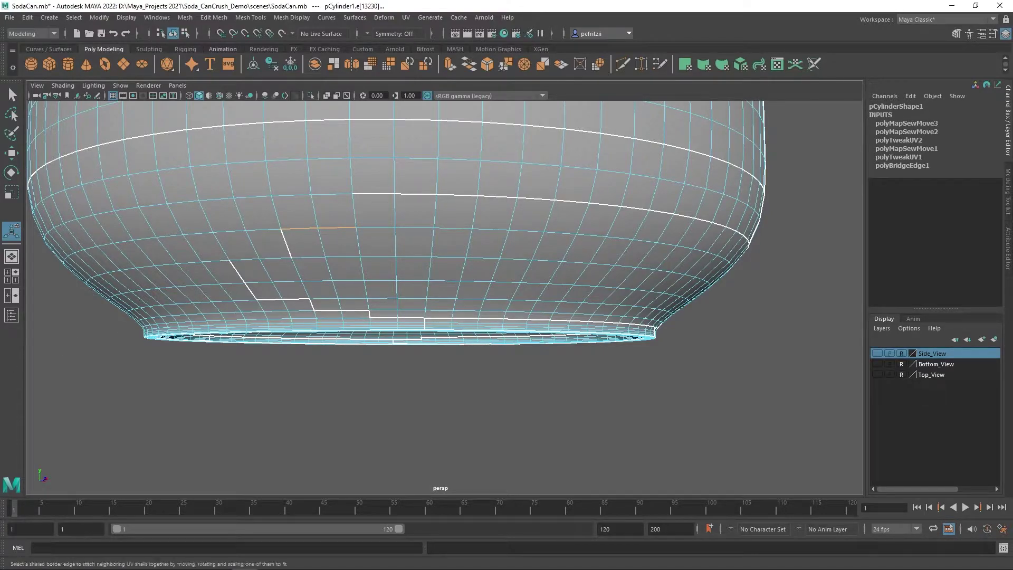
left_click(350, 231)
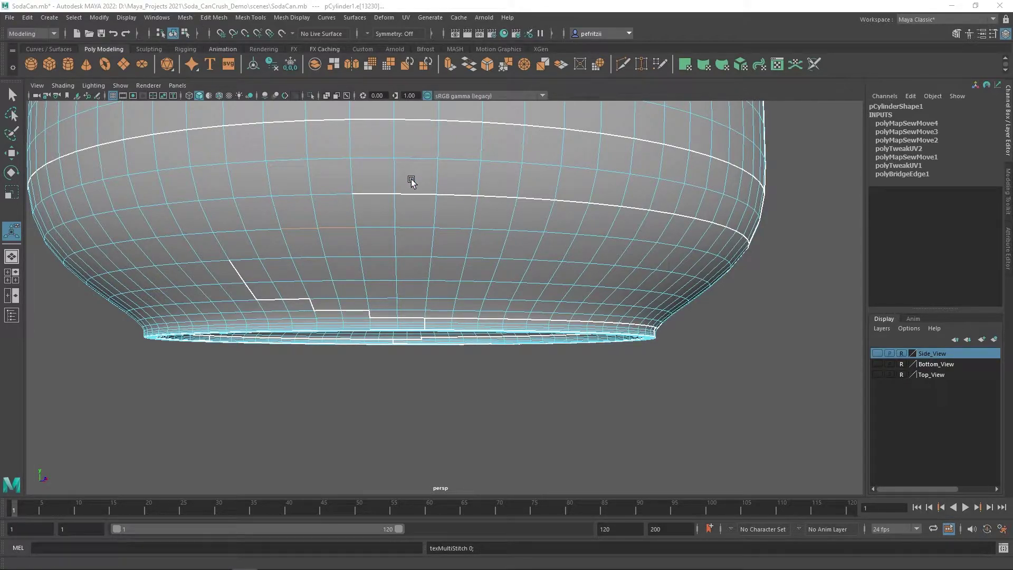
- Inspect the remaining UV borders around the can's base, neck and body from several sides
left_click_drag(405, 224, 335, 232, "alt")
scroll(340, 231, "up", 5)
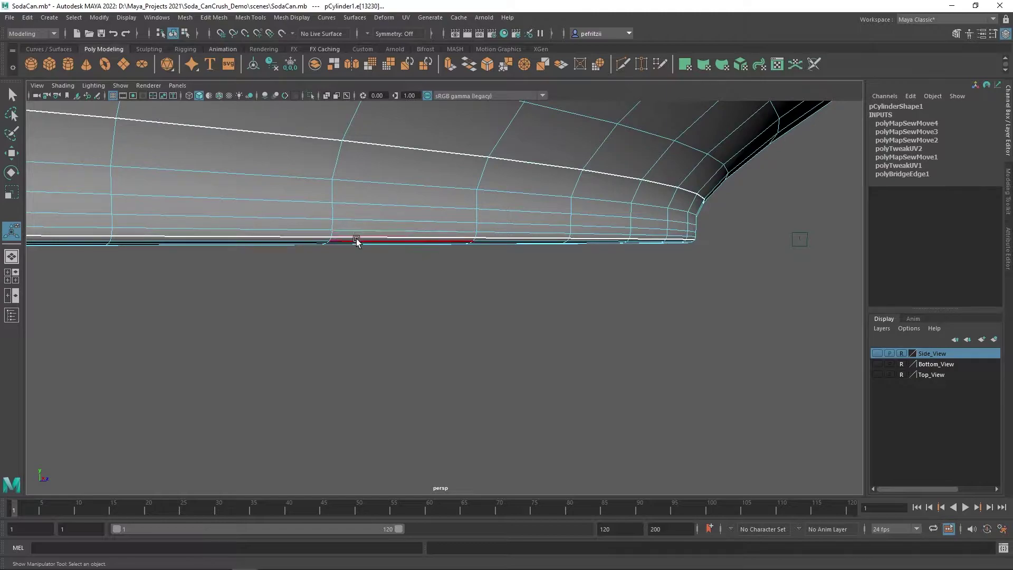
left_click_drag(368, 244, 282, 212, "alt")
scroll(277, 206, "down", 1)
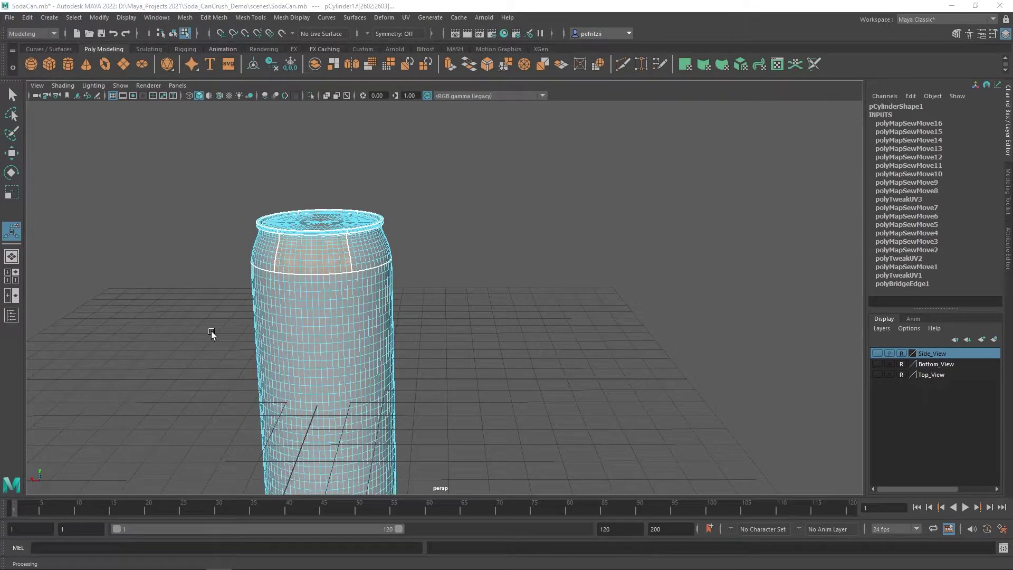
left_click_drag(210, 329, 375, 275, "alt")
left_click_drag(327, 248, 343, 296, "alt")
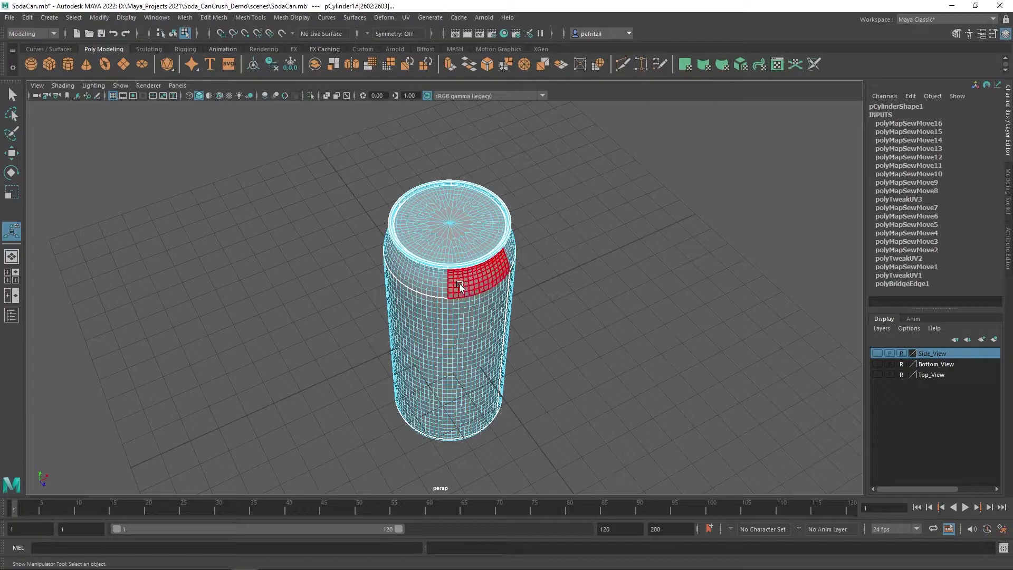
left_click_drag(320, 301, 343, 265, "alt")
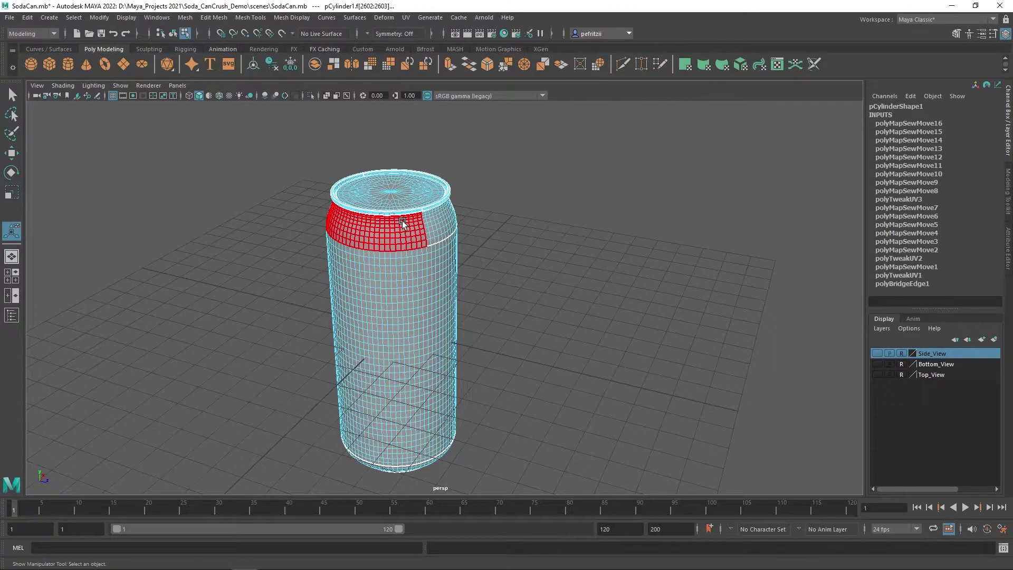
left_click_drag(346, 256, 384, 256, "alt")
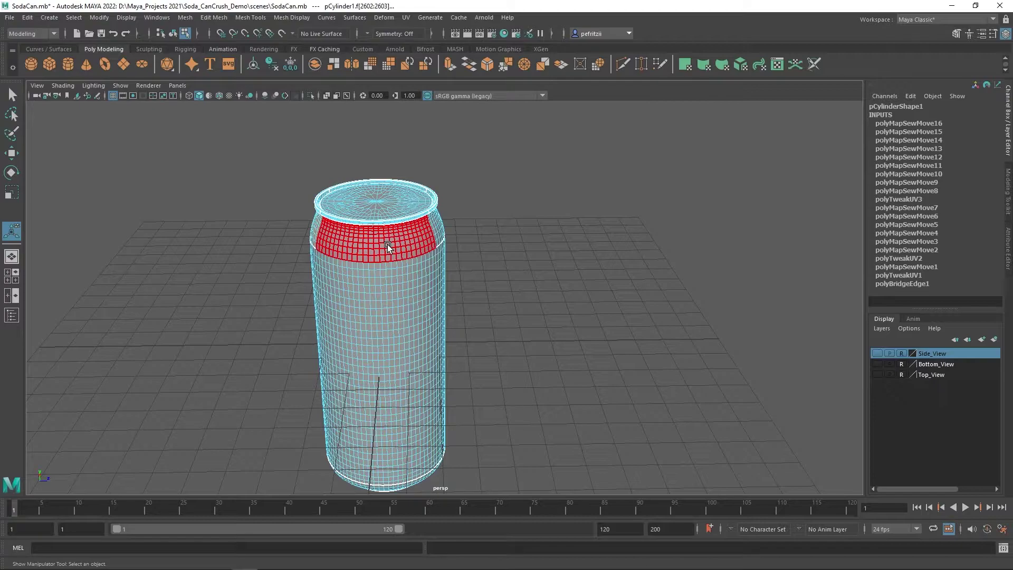
left_click_drag(454, 255, 379, 237, "alt")
left_click_drag(518, 264, 526, 248, "alt")
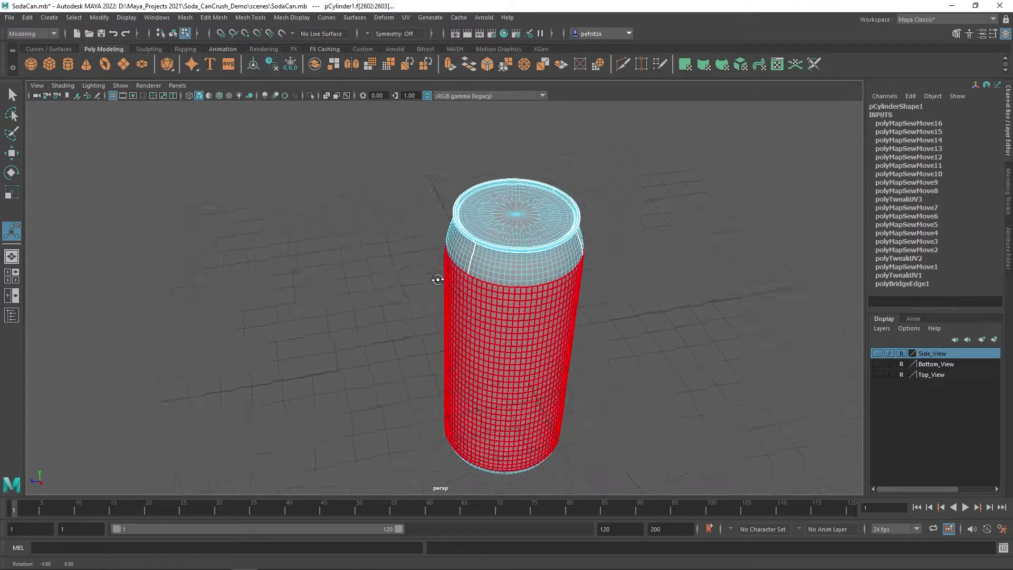
left_click_drag(436, 278, 511, 275, "alt")
middle_click_drag(496, 275, 475, 239, "alt")
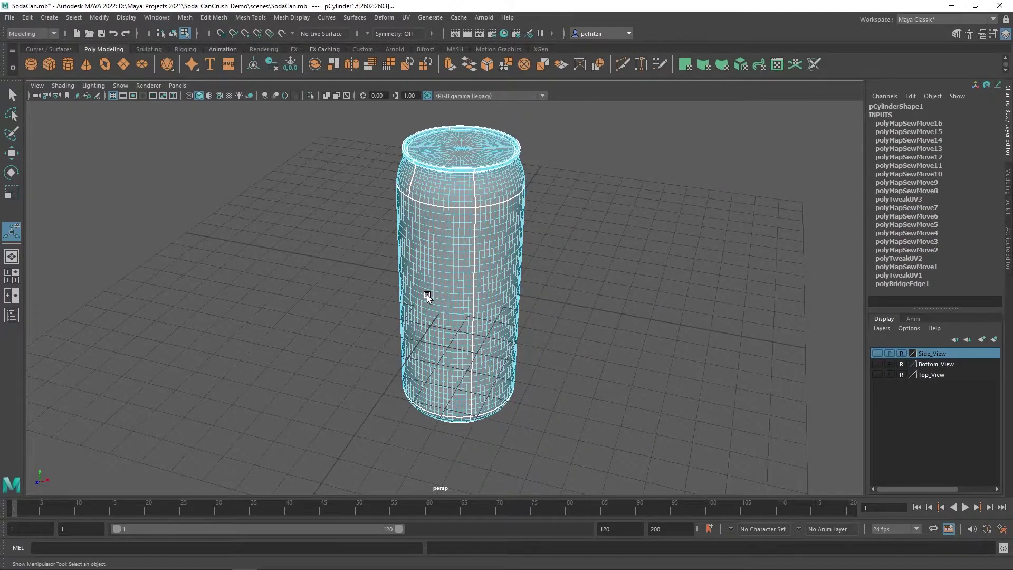
middle_click_drag(426, 294, 374, 301, "alt")
left_click_drag(374, 302, 378, 284, "alt")
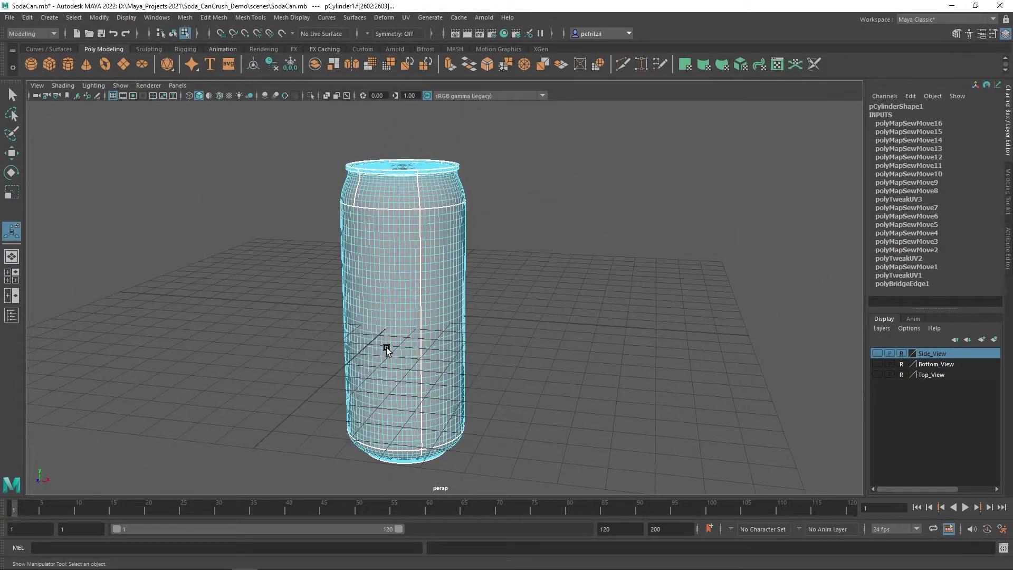
middle_click_drag(384, 348, 381, 317, "alt")
- Gather the four trapezoid-shaped neck shells in the UV Editor and move them above the large rectangular body shell
left_click_drag(0, 136, 333, 117)
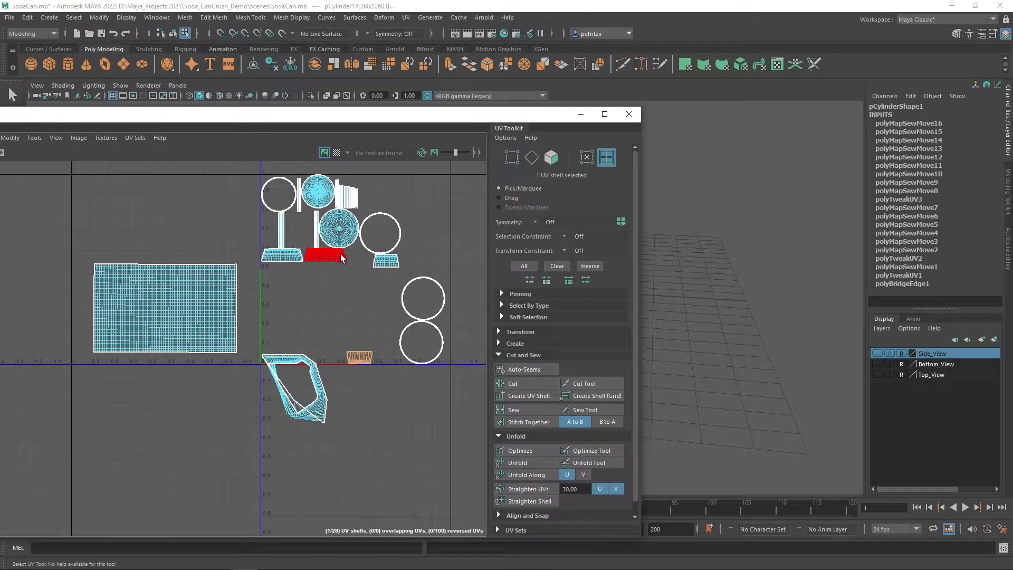
key("w")
left_click_drag(359, 305, 356, 218)
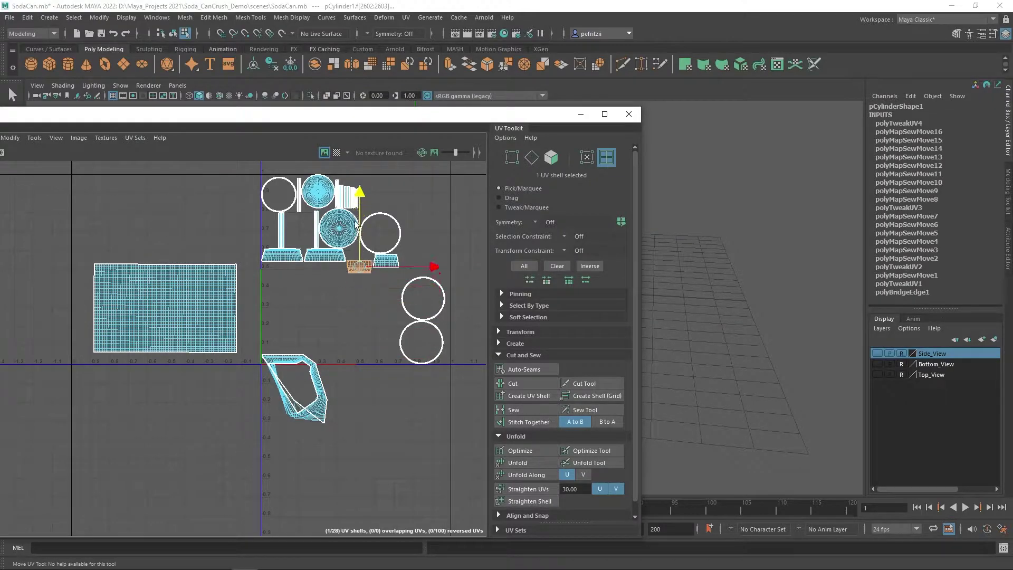
left_click_drag(240, 254, 355, 284)
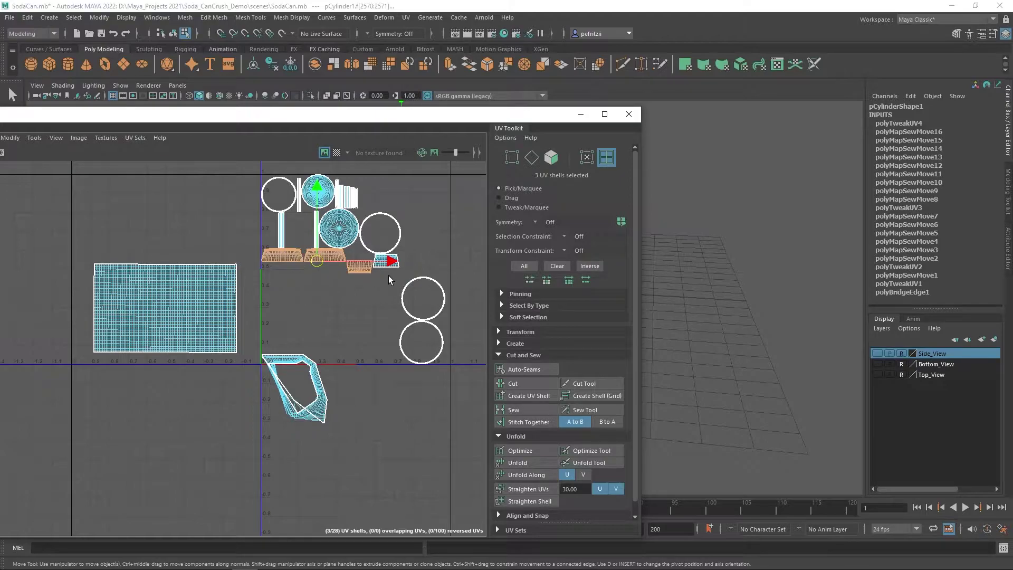
left_click(373, 266, "shift")
left_click_drag(328, 260, 143, 219)
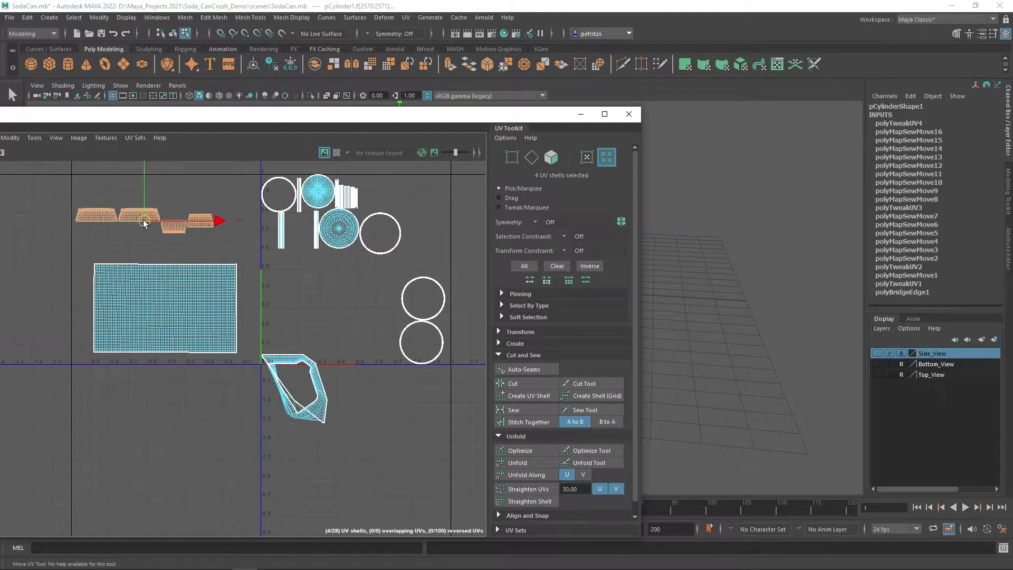
- Locate the distorted ring-shaped UV shell on the can and stitch the short vertical seam across the tapered band at the base
left_click(290, 360)
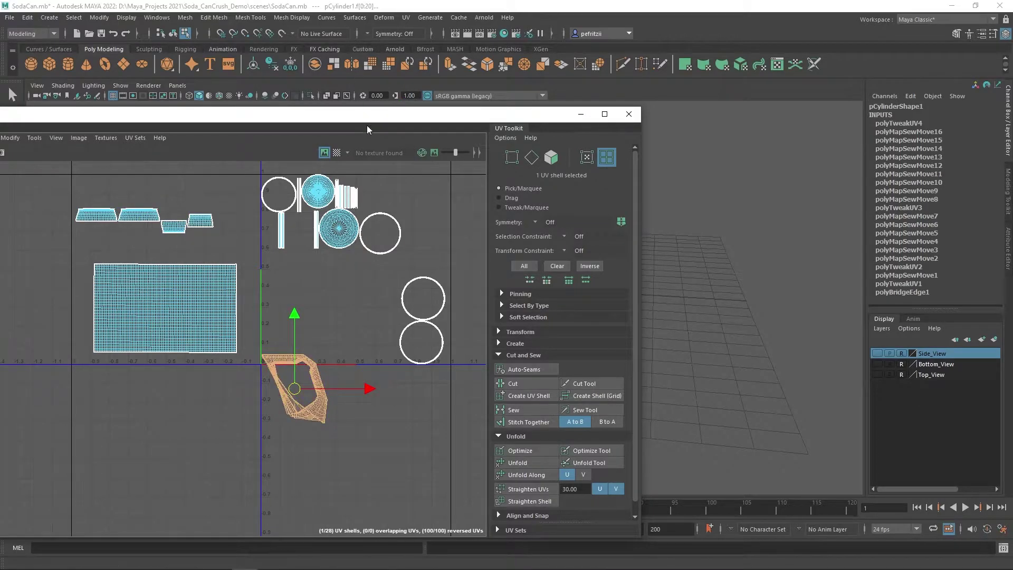
left_click_drag(367, 116, 0, 115)
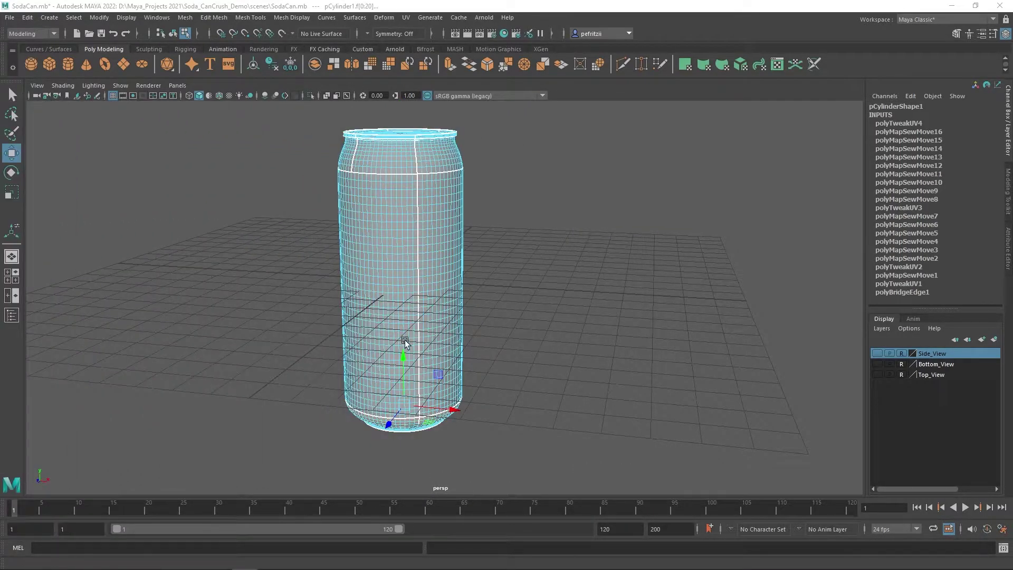
left_click_drag(325, 354, 290, 286, "alt")
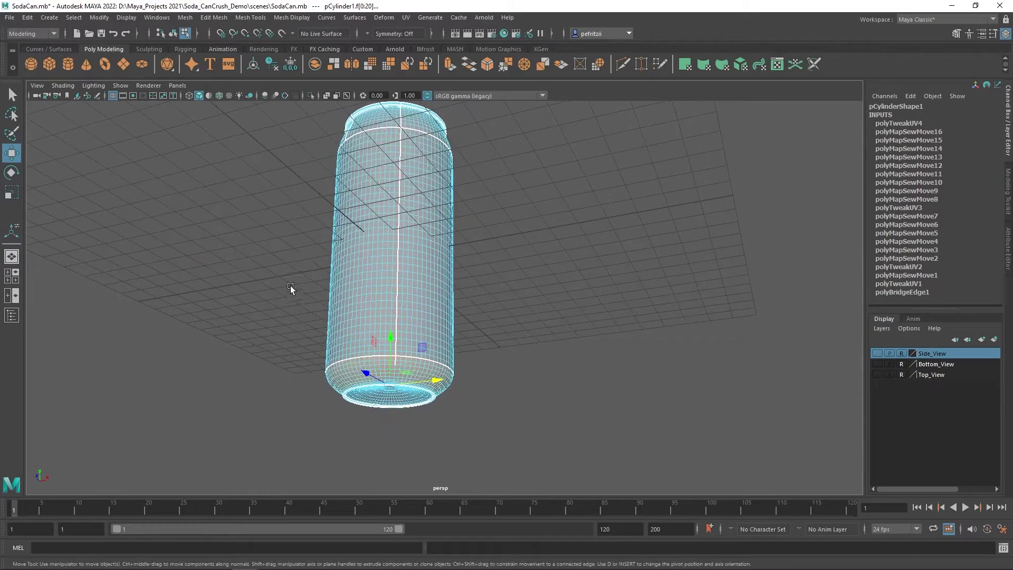
scroll(353, 353, "up", 5)
left_click_drag(354, 352, 280, 353, "alt")
scroll(401, 340, "up", 3)
right_click_drag(423, 268, 424, 240)
left_click(285, 355)
left_click(278, 358)
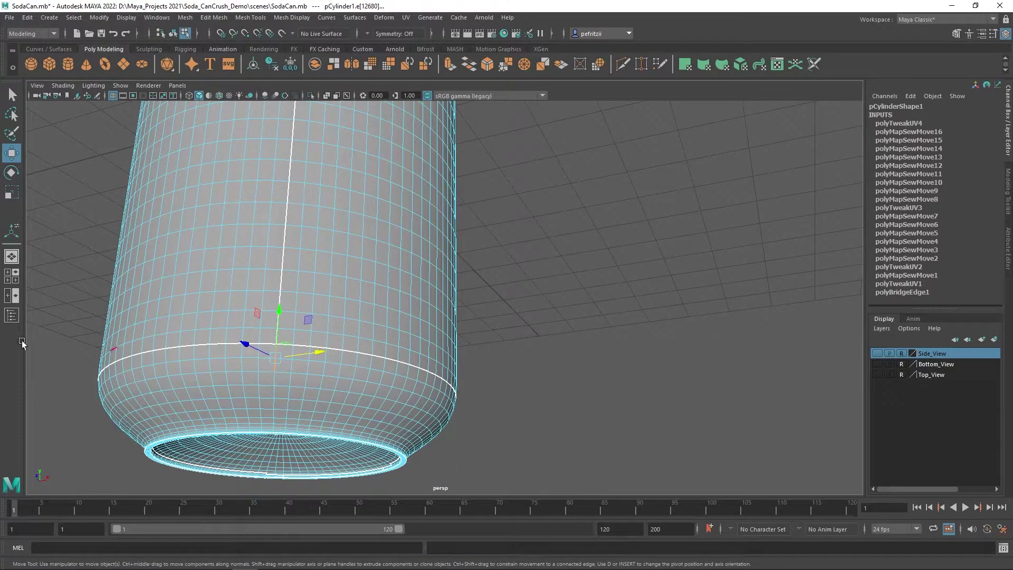
left_click(277, 365)
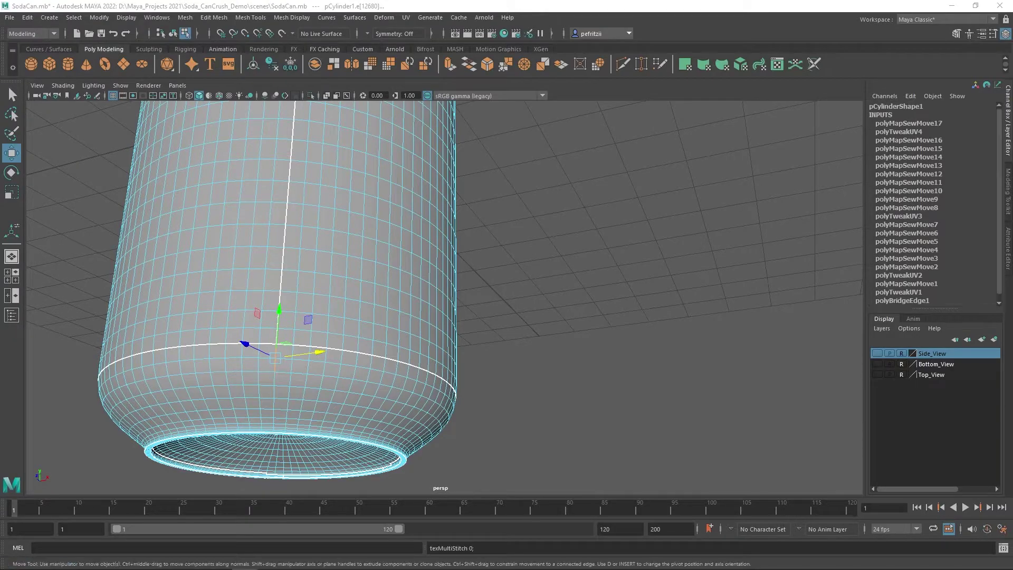
- Cut a vertical UV seam across the tapered band, from the body's lower border down to the base rim border
left_click_drag(514, 376, 452, 272, "alt")
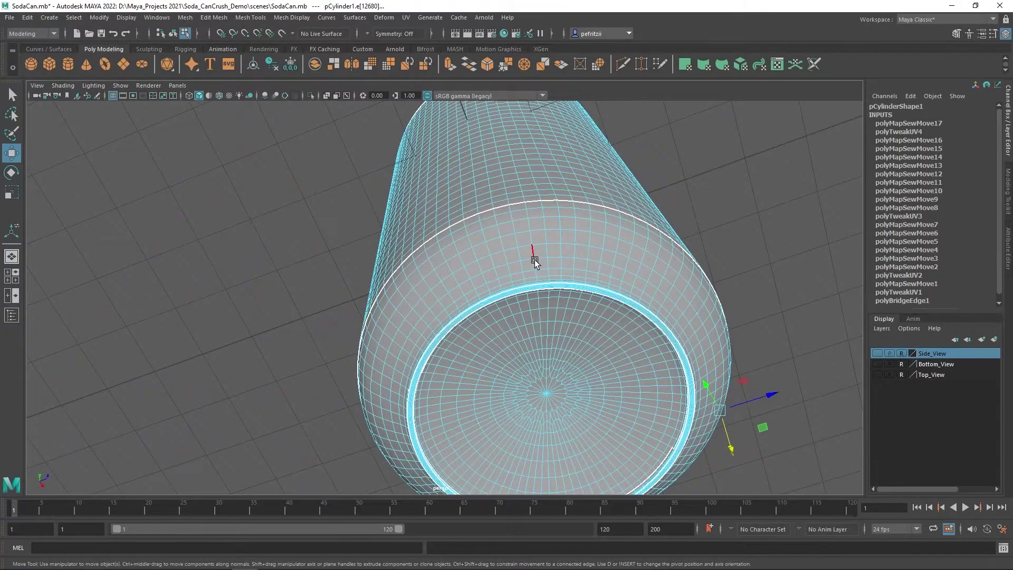
left_click_drag(535, 262, 524, 242, "alt")
left_click_drag(513, 276, 553, 303, "alt")
middle_click_drag(552, 303, 534, 228, "alt")
left_click_drag(519, 255, 464, 262, "alt")
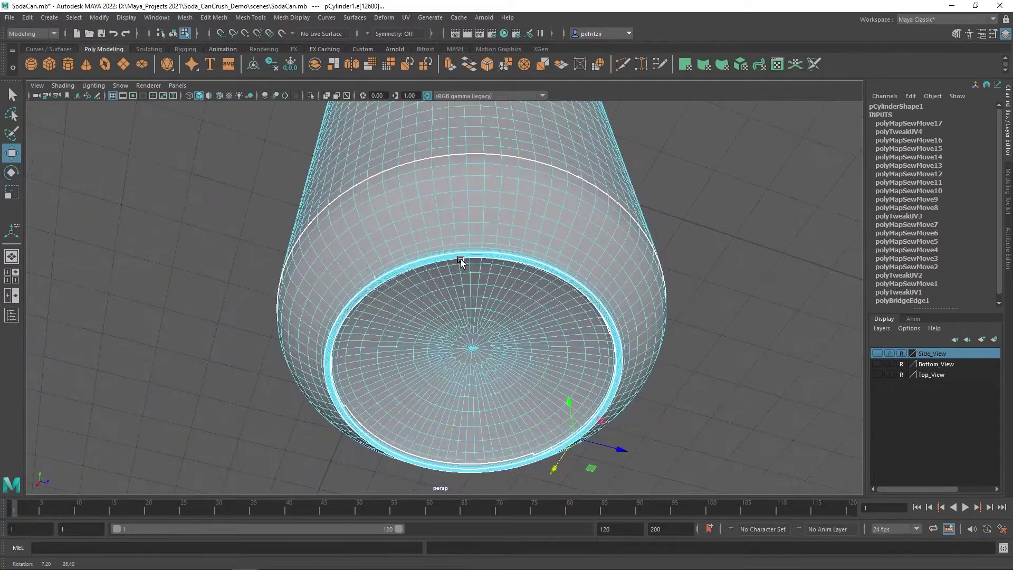
double_click(486, 159)
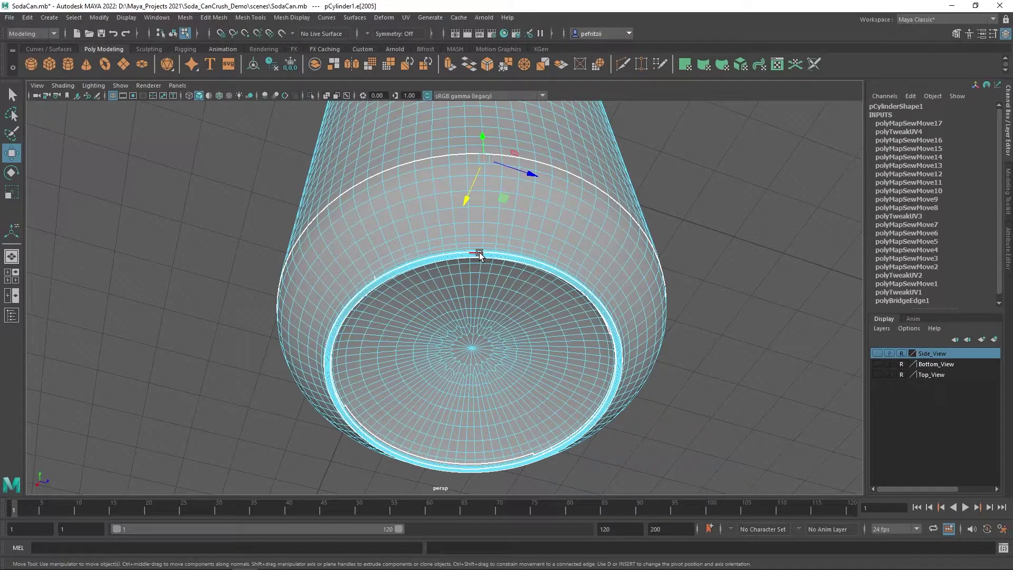
left_click_drag(479, 253, 452, 253, "alt")
left_click_drag(497, 294, 486, 305, "alt")
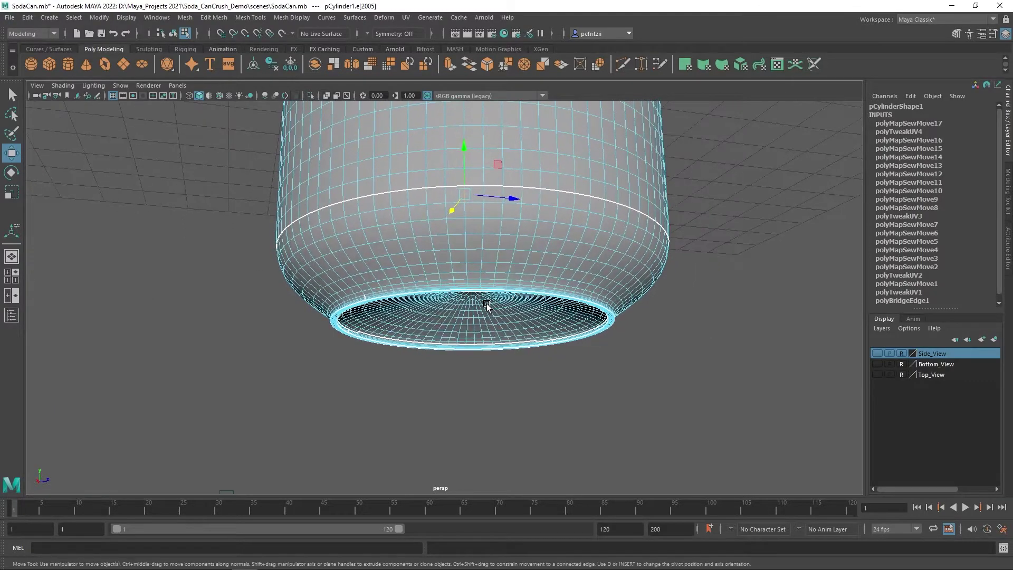
scroll(481, 302, "up", 3)
middle_click_drag(511, 261, 455, 254, "alt")
scroll(507, 296, "up", 5)
scroll(428, 266, "up", 3)
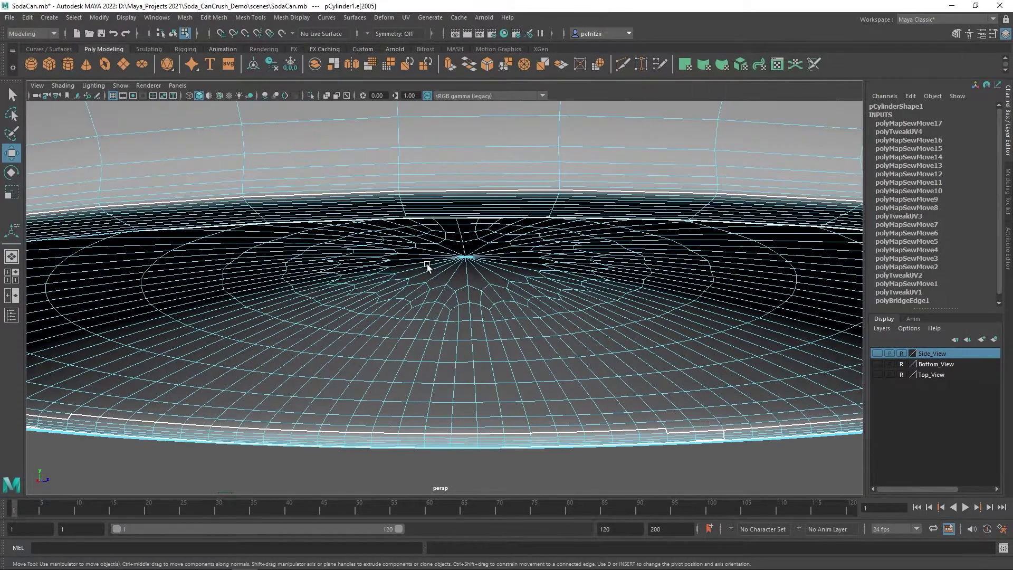
left_click(400, 190)
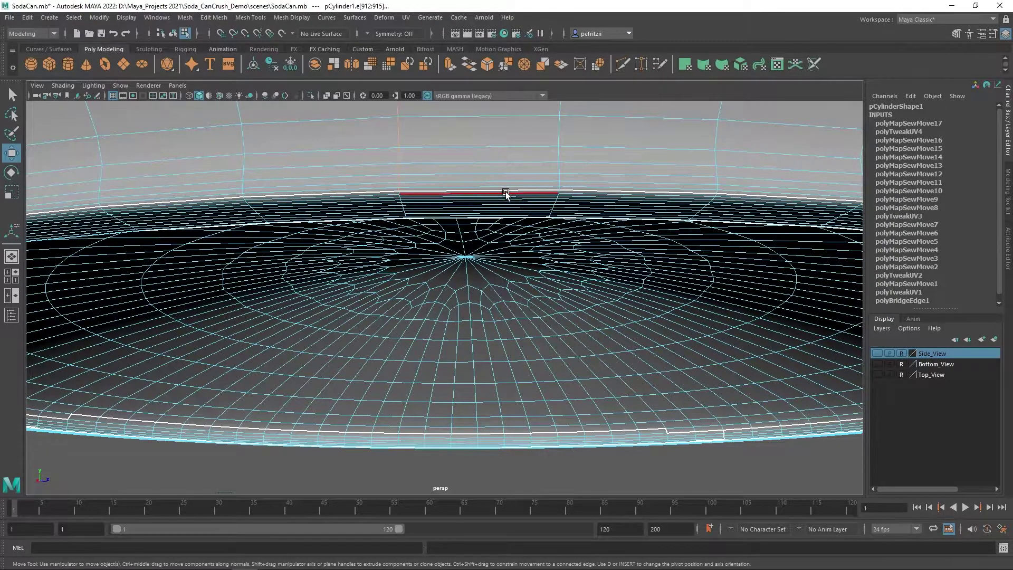
scroll(452, 216, "down", 3)
scroll(453, 216, "down", 3)
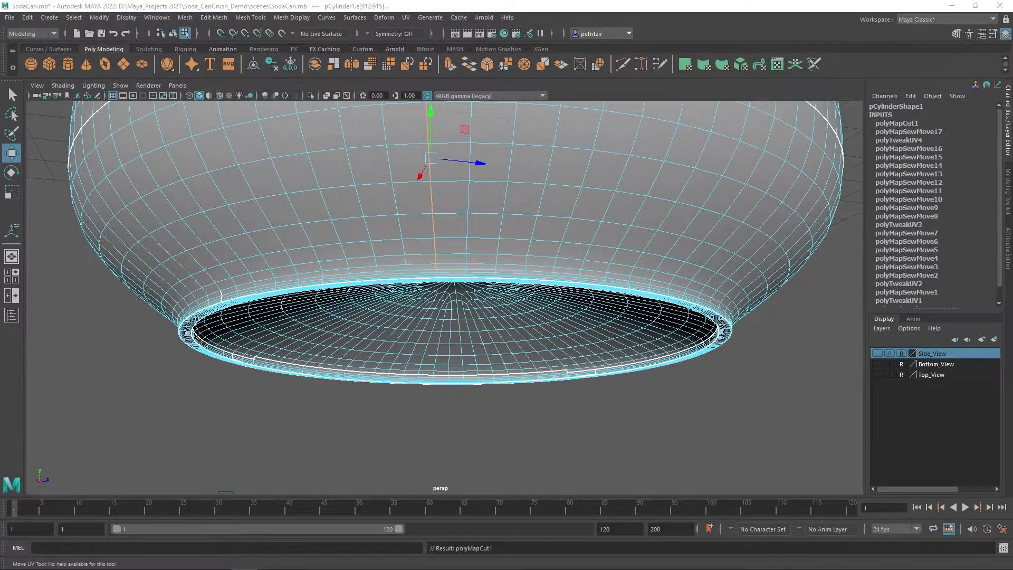
- Cut another vertical UV seam across the tapered band on the can's next side, from the base rim border to the body border
scroll(329, 412, "down", 3)
left_click_drag(345, 409, 360, 361, "alt")
middle_click_drag(383, 354, 366, 381, "alt")
middle_click_drag(411, 440, 392, 335, "alt")
scroll(391, 388, "up", 2)
left_click_drag(382, 418, 380, 381, "alt")
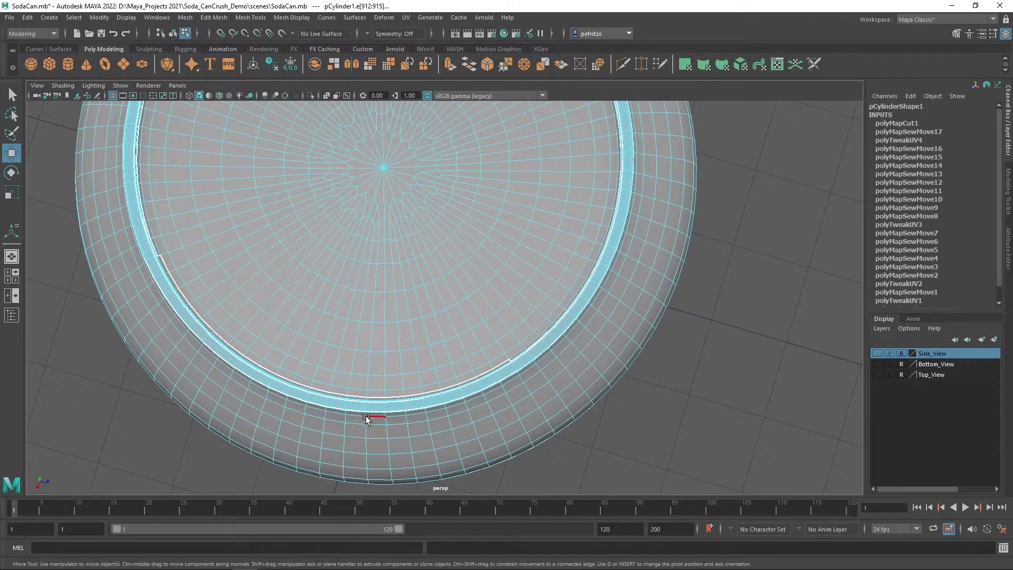
left_click(366, 418)
scroll(367, 419, "up", 3)
scroll(367, 419, "down", 3)
left_click_drag(362, 414, 319, 335, "alt")
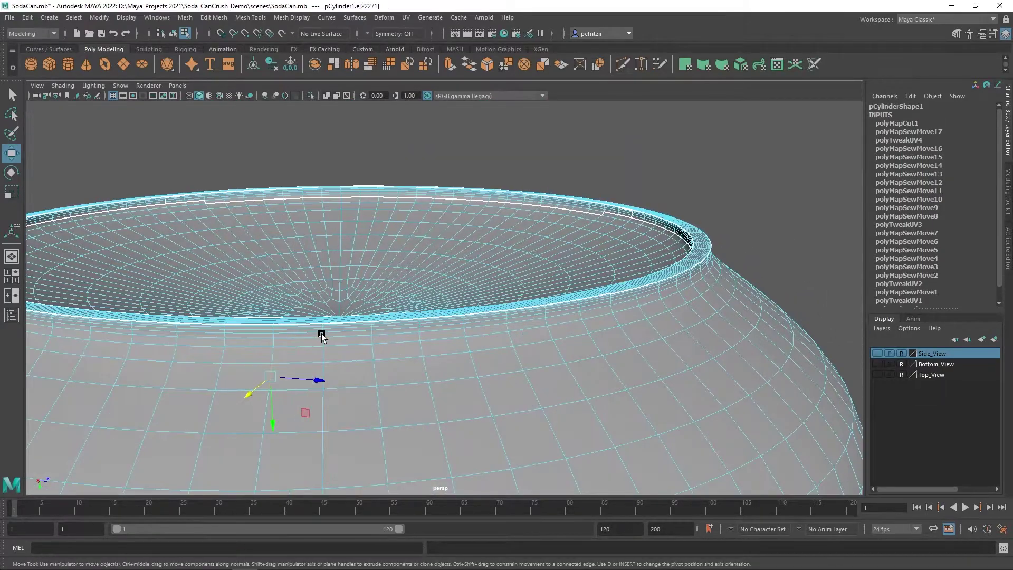
scroll(328, 286, "up", 5)
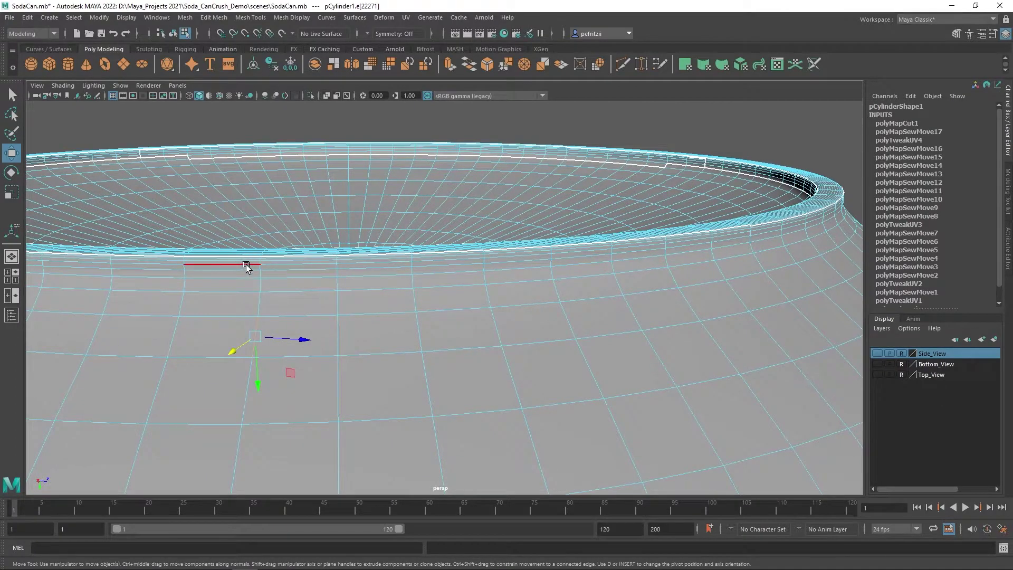
scroll(258, 256, "up", 5)
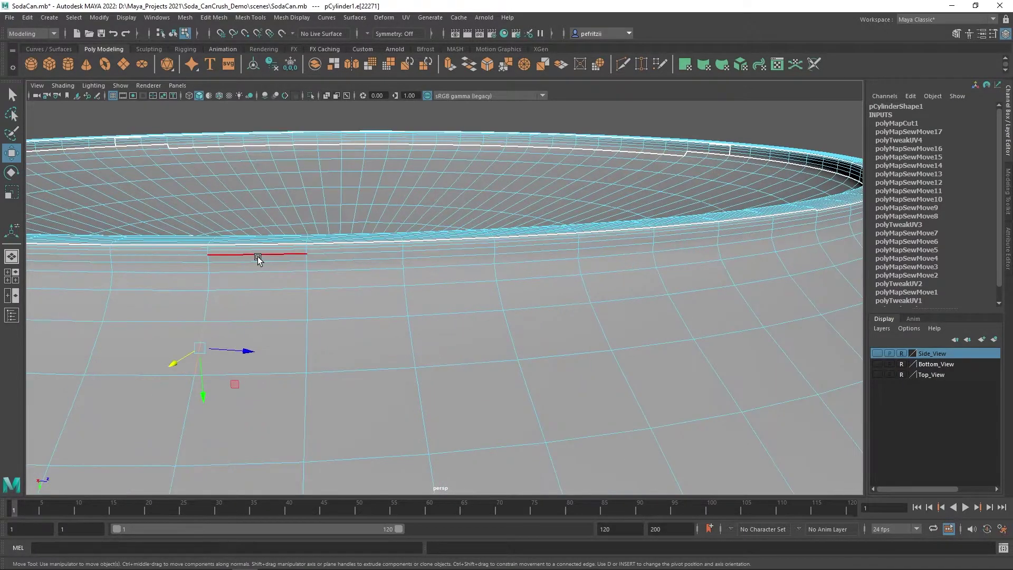
left_click_drag(204, 249, 289, 260, "alt")
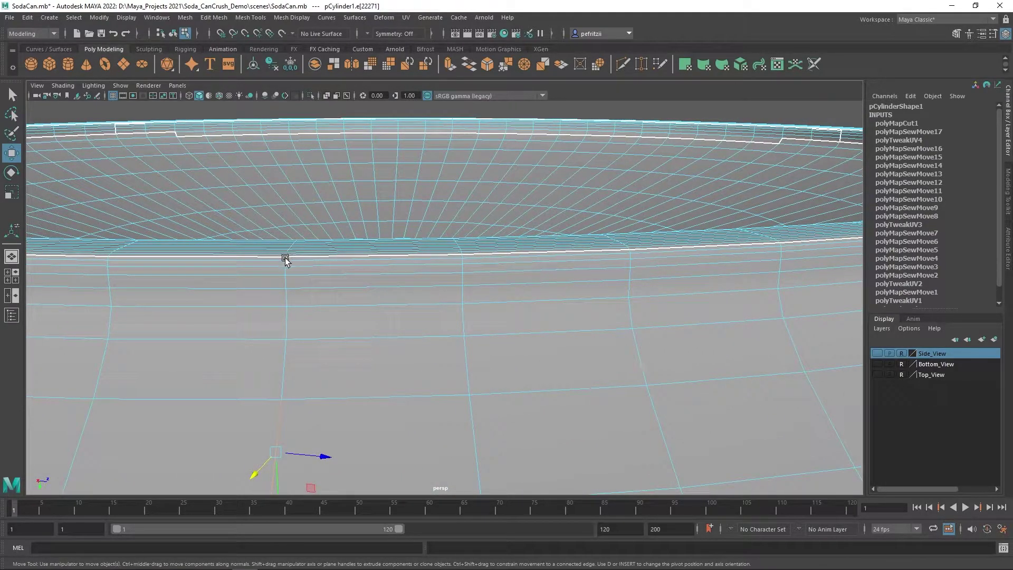
left_click(285, 258)
scroll(315, 363, "down", 3)
middle_click_drag(339, 369, 339, 171, "alt")
scroll(340, 179, "down", 4)
scroll(342, 185, "down", 4)
middle_click_drag(387, 270, 381, 166, "alt")
left_click(387, 330)
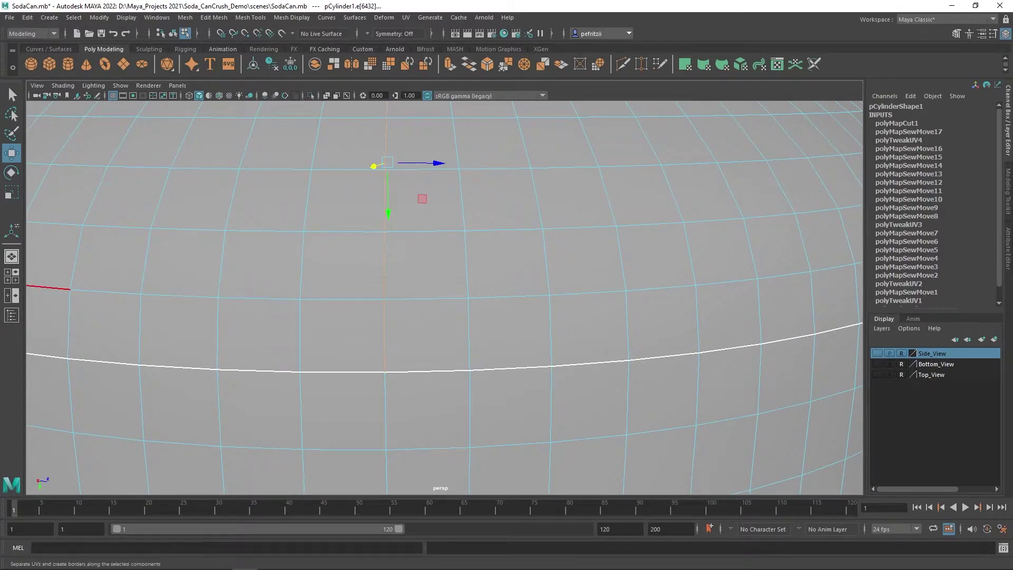
scroll(527, 297, "down", 4)
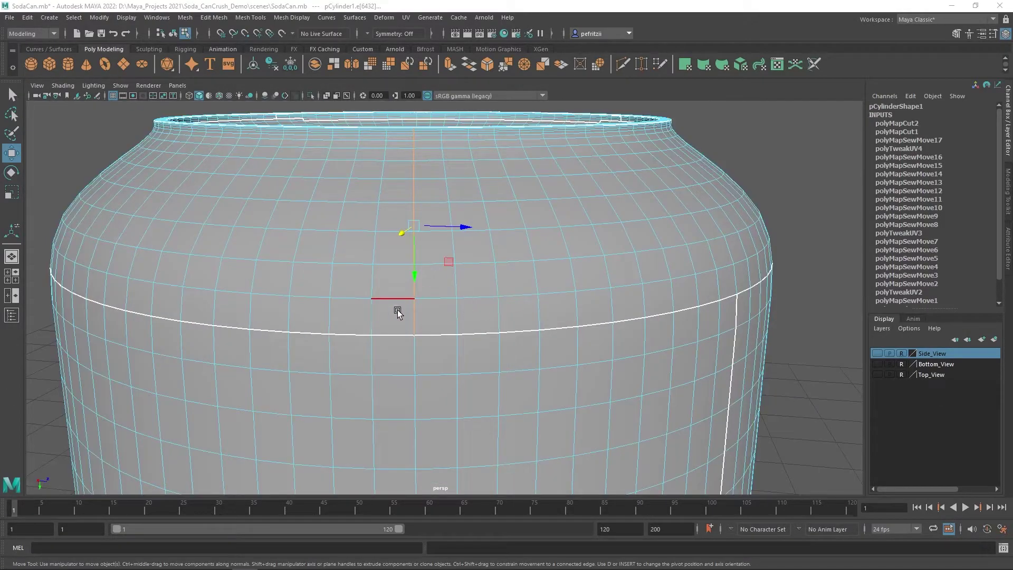
- Cut a UV seam along an edge loop around the tapered band and complete four evenly spaced vertical seams across it
left_click_drag(430, 334, 403, 343, "alt")
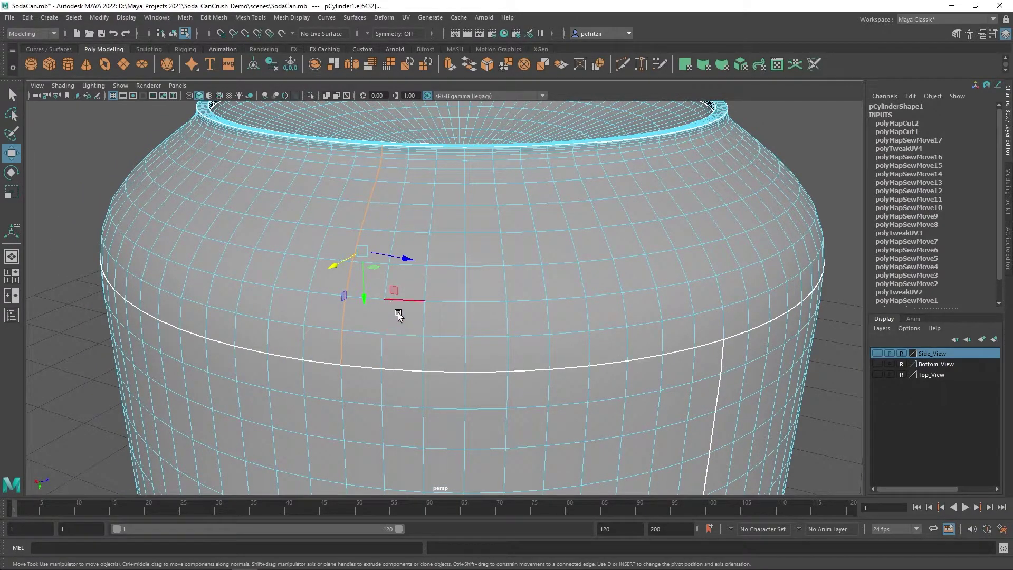
double_click(299, 256, "shift")
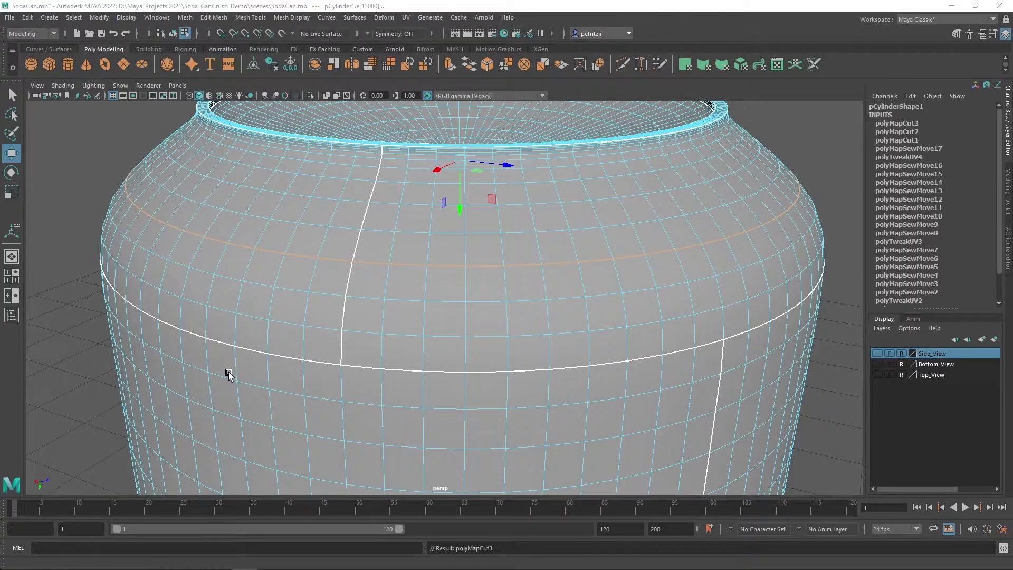
scroll(501, 305, "down", 2)
mouse_move(612, 323)
left_mouse_down("alt")
mouse_move(542, 323)
mouse_move(617, 324)
mouse_move(617, 338)
left_mouse_up("alt")
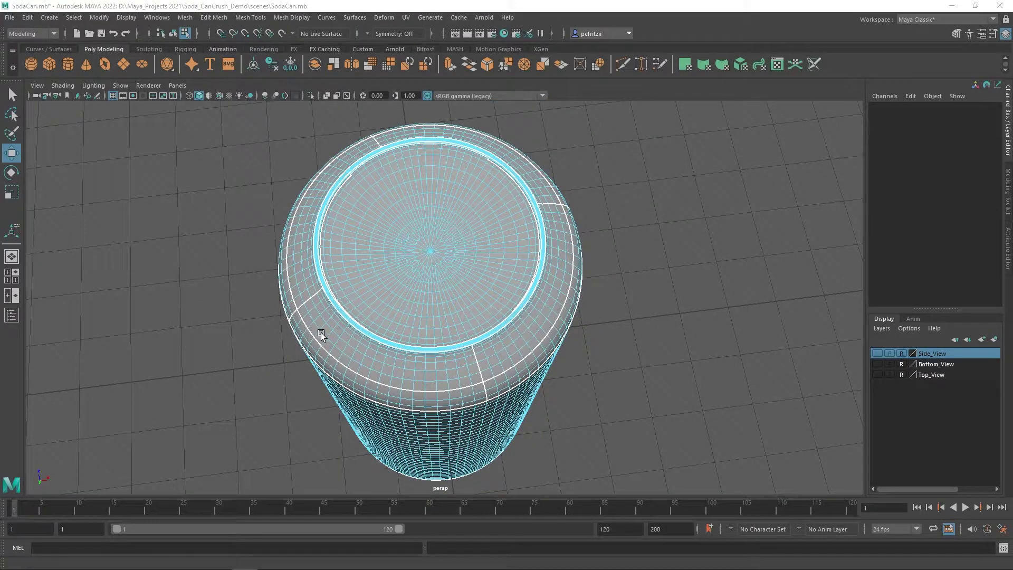
left_click_drag(333, 341, 342, 305, "alt")
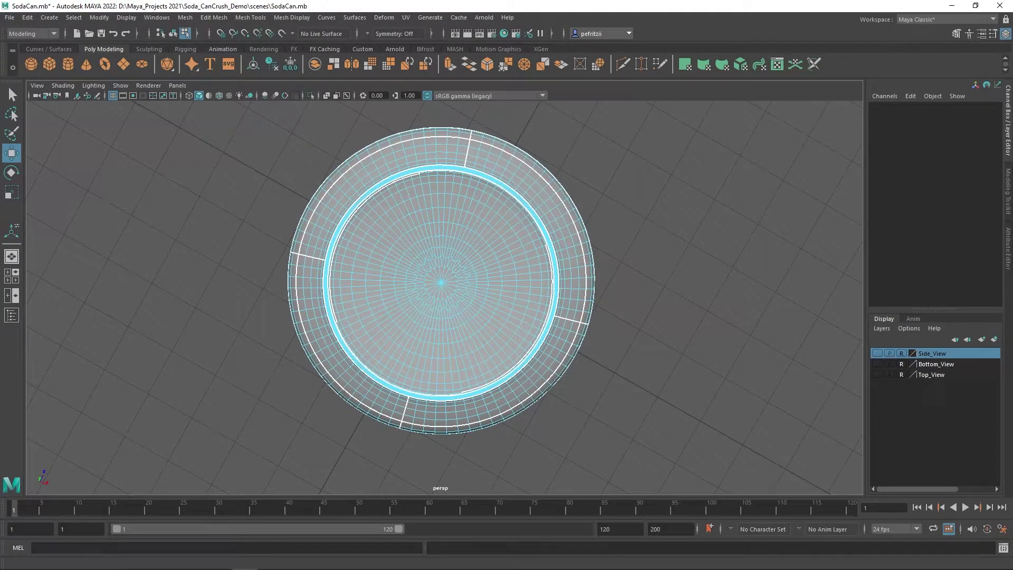
- Gather the eight distorted shells of the tapered band in the UV Editor and unfold them
left_click_drag(0, 122, 280, 101)
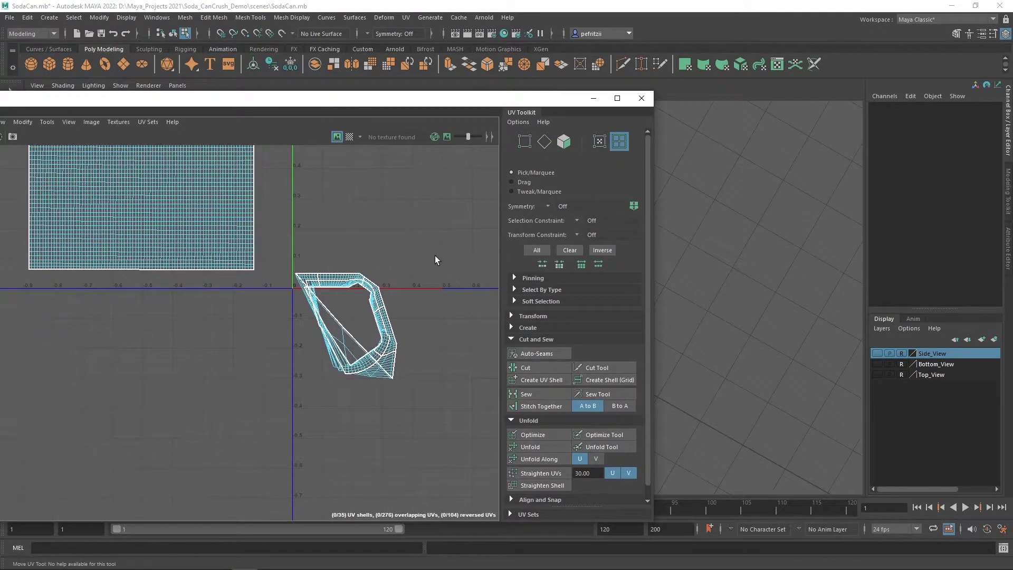
right_click_drag(399, 245, 350, 228)
left_click_drag(286, 247, 438, 426)
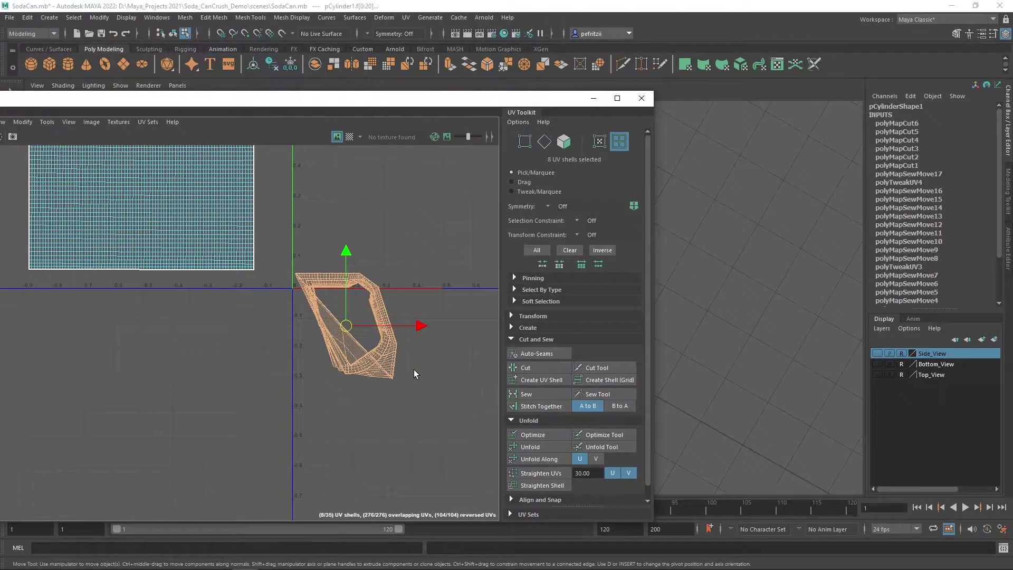
left_click_drag(368, 104, 195, 81)
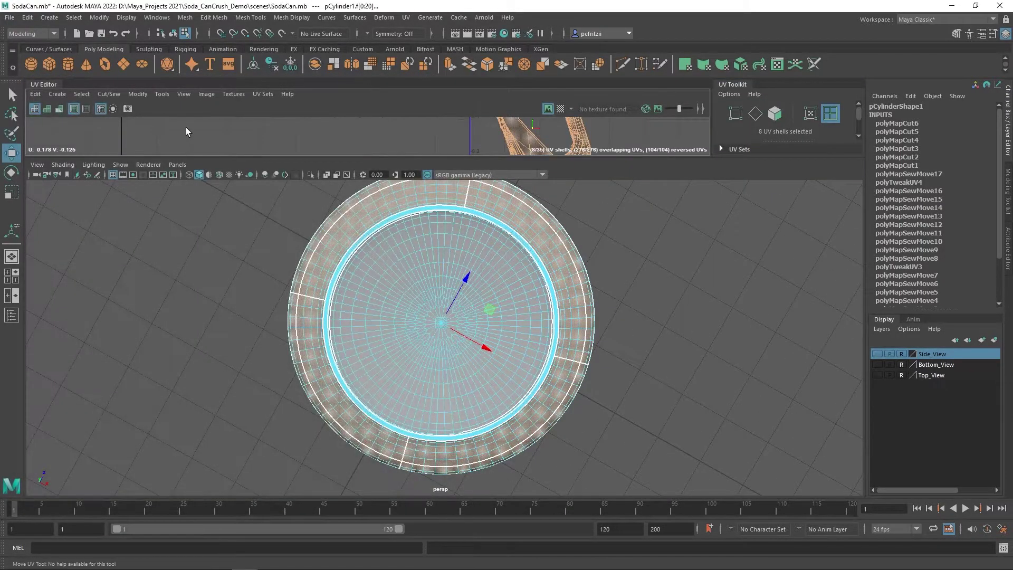
left_click_drag(44, 83, 85, 213)
left_click_drag(234, 198, 275, 148)
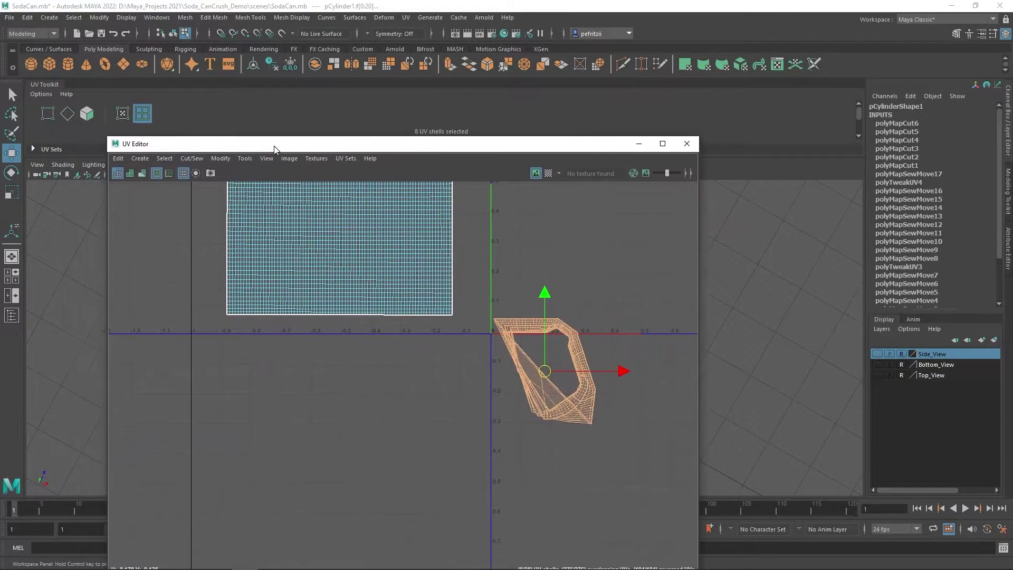
left_click_drag(39, 84, 698, 267)
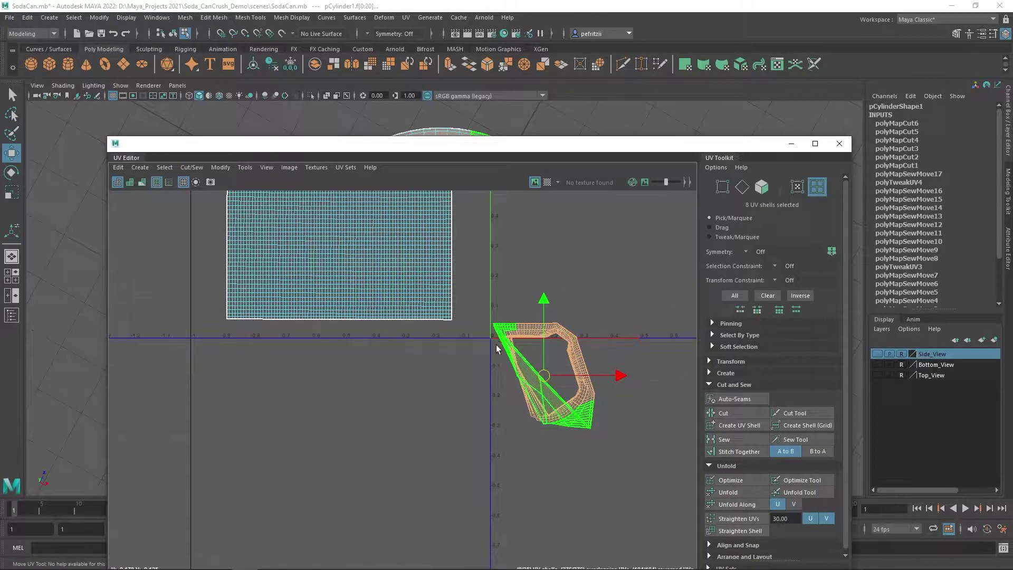
left_click(740, 491)
scroll(578, 410, "up", 2)
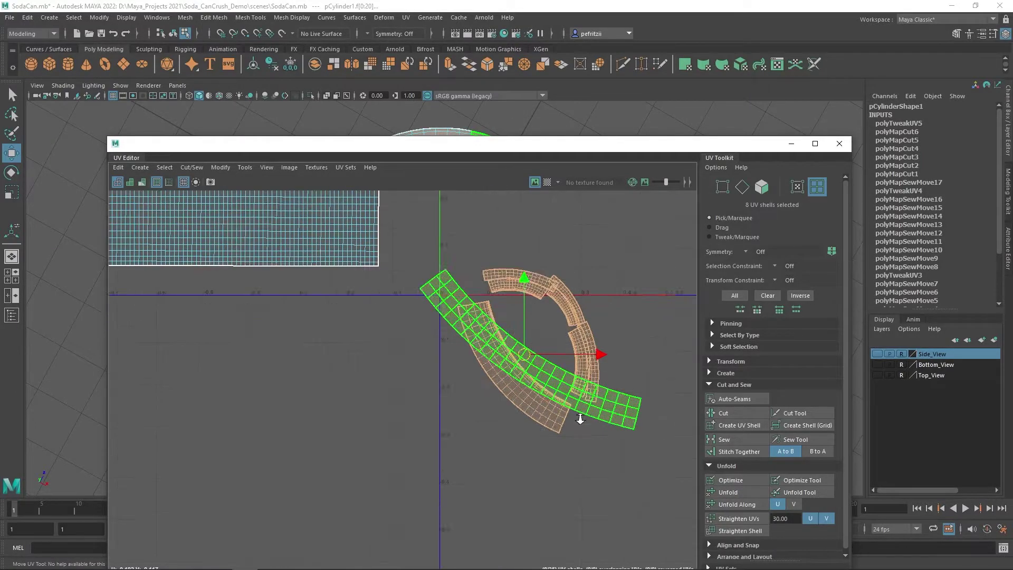
scroll(560, 432, "up", 2)
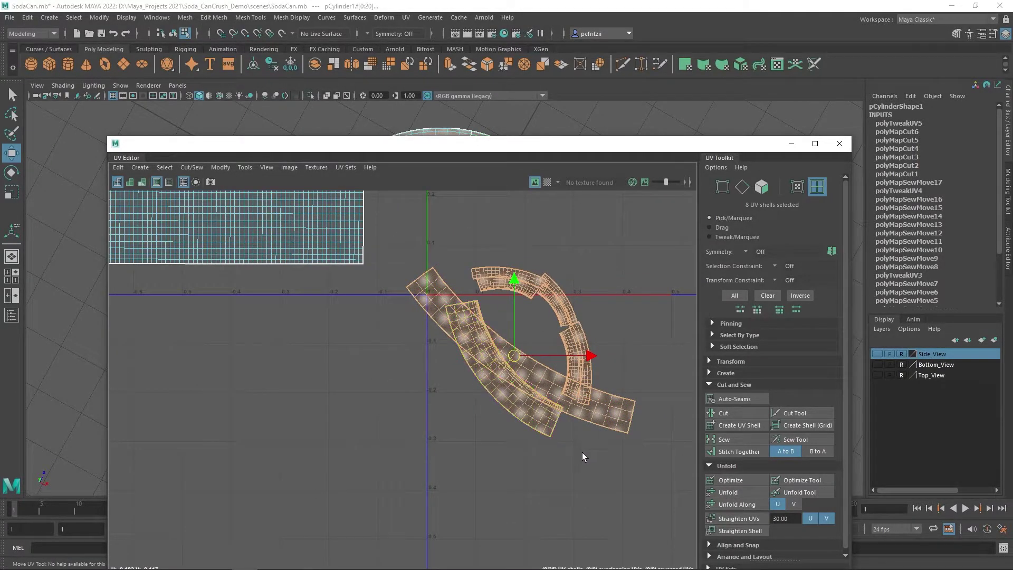
- Separate the shorter large curved shell from the long curved shell it overlaps, placing it below and beside it
left_click(495, 367)
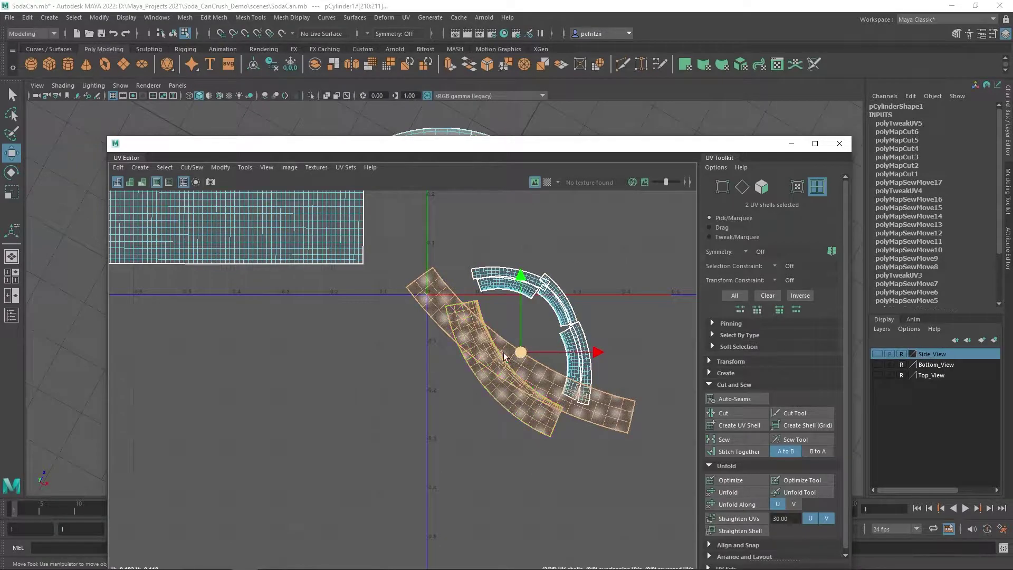
left_click_drag(501, 366, 425, 397)
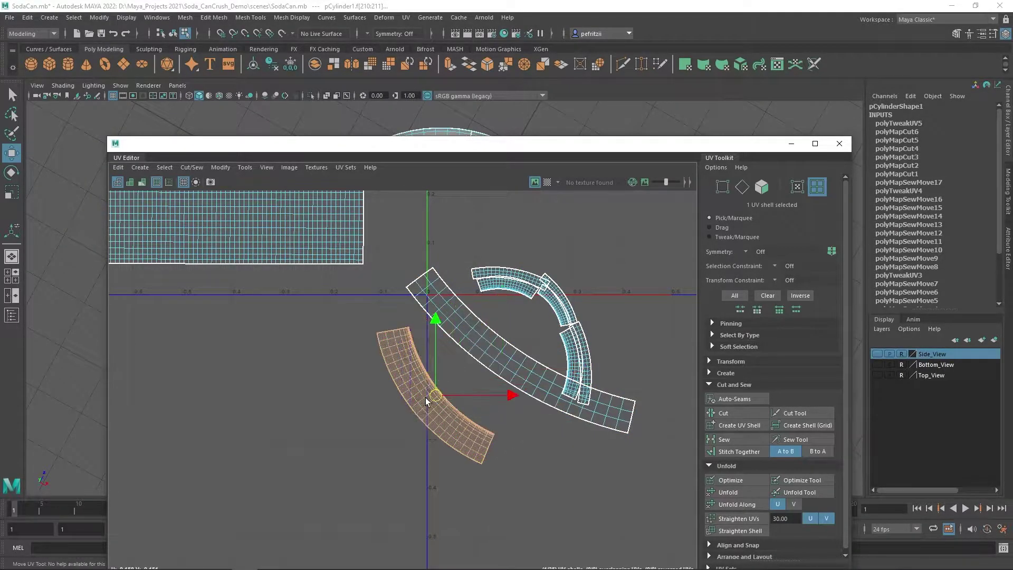
scroll(532, 400, "down", 2)
scroll(533, 399, "down", 3)
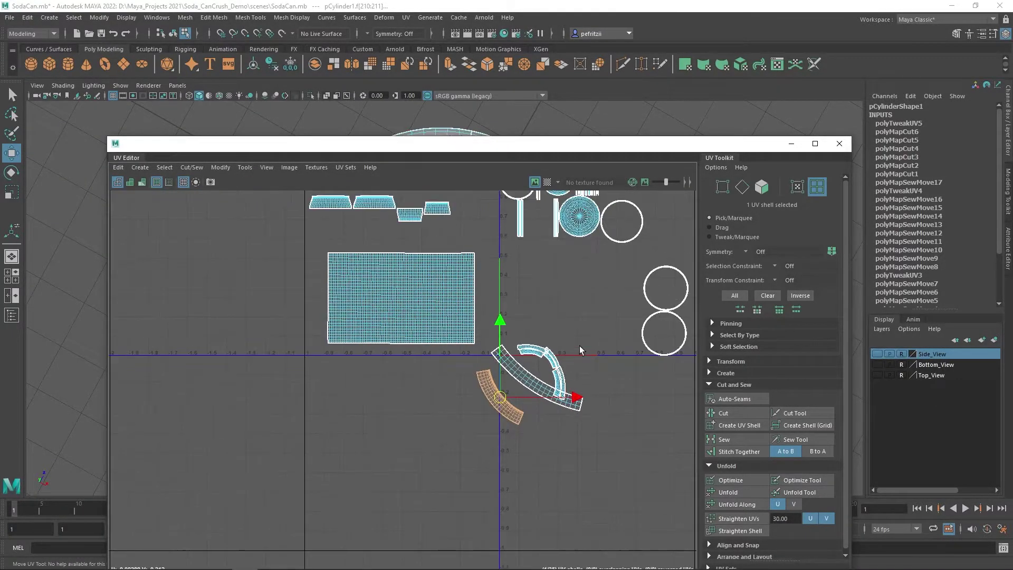
- Unfold the four trapezoid-shaped neck shells above the large rectangular body shell
middle_click_drag(570, 324, 472, 358, "alt")
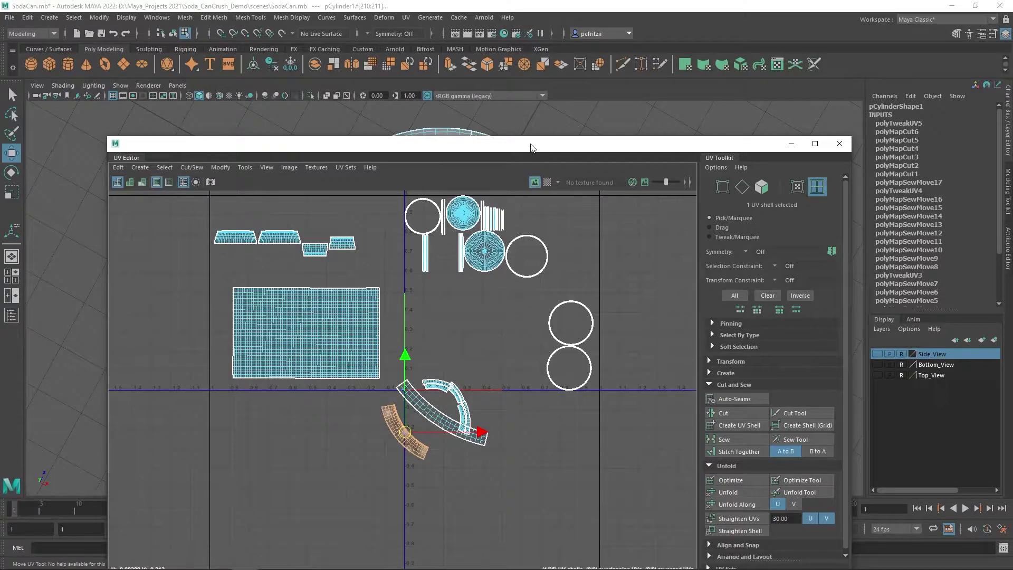
left_click_drag(199, 203, 390, 265)
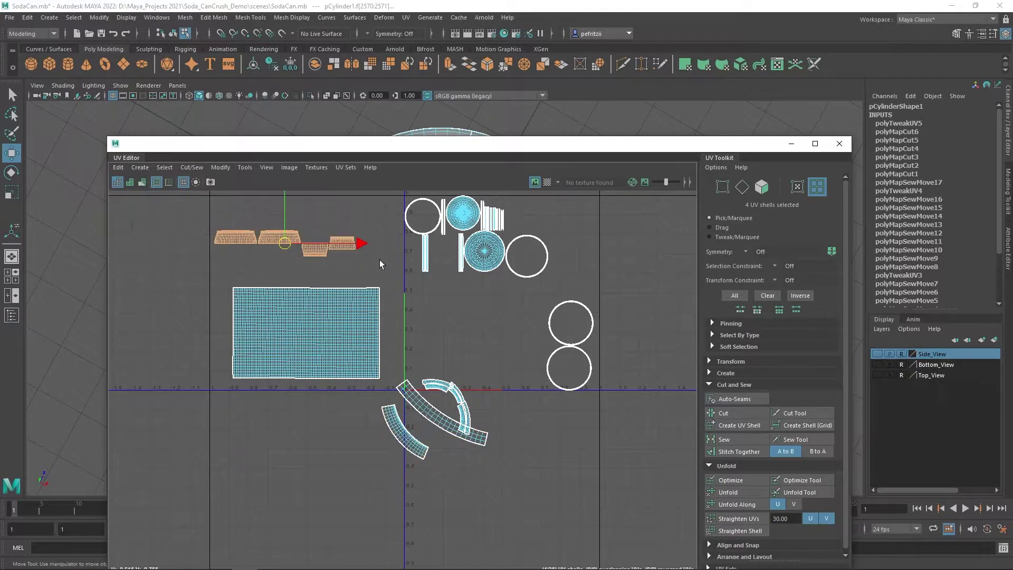
left_click(731, 480)
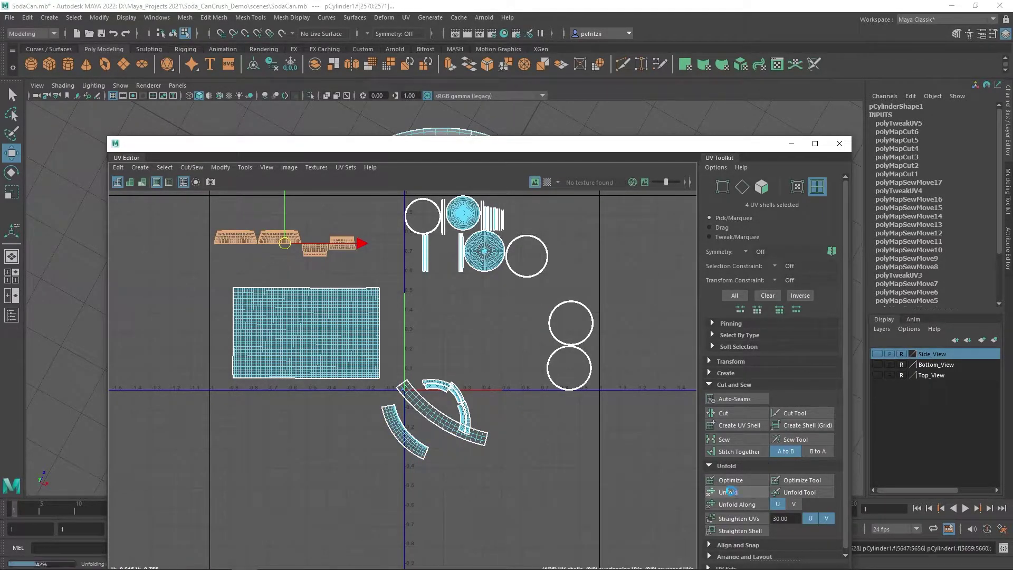
scroll(247, 225, "up", 1)
scroll(246, 229, "up", 2)
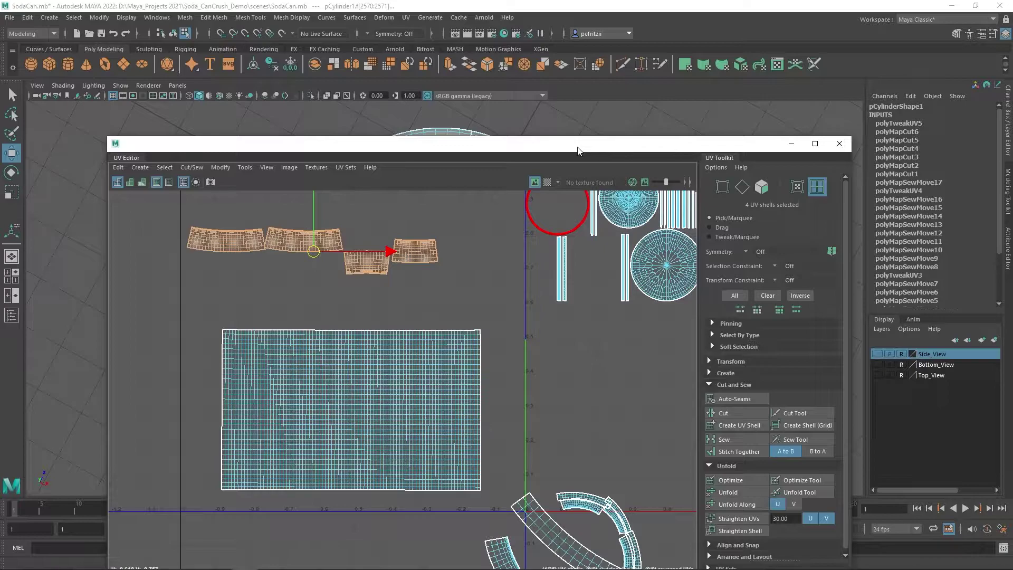
- Examine the remaining circular and strip-shaped shells and the UV borders inside the can's base rim from several angles
middle_click_drag(615, 362, 400, 442, "alt")
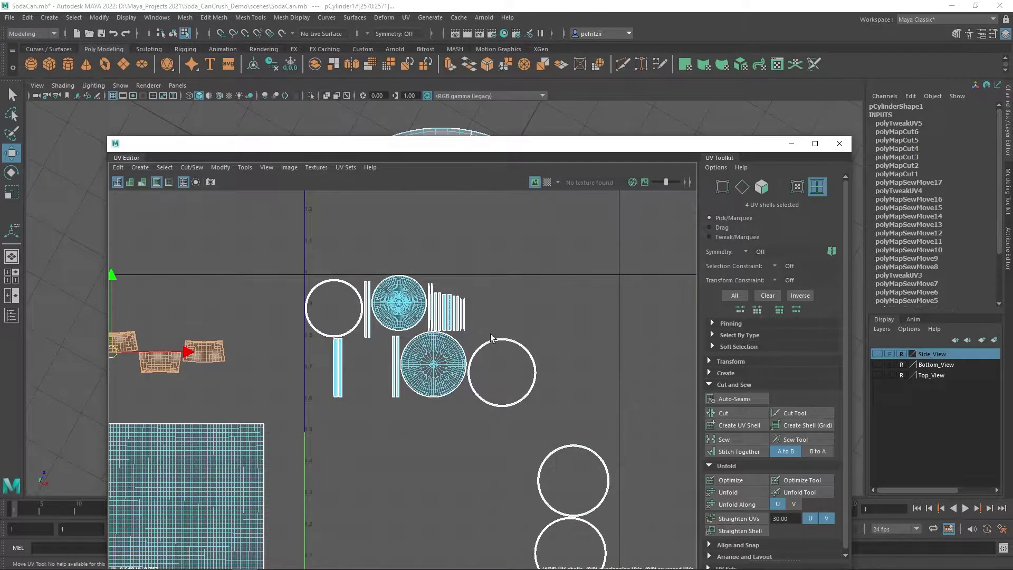
left_click_drag(546, 147, 0, 101)
mouse_move(335, 268)
left_mouse_down("alt")
mouse_move(299, 249)
mouse_move(305, 222)
mouse_move(463, 249)
mouse_move(356, 269)
left_mouse_up("alt")
scroll(355, 243, "up", 3)
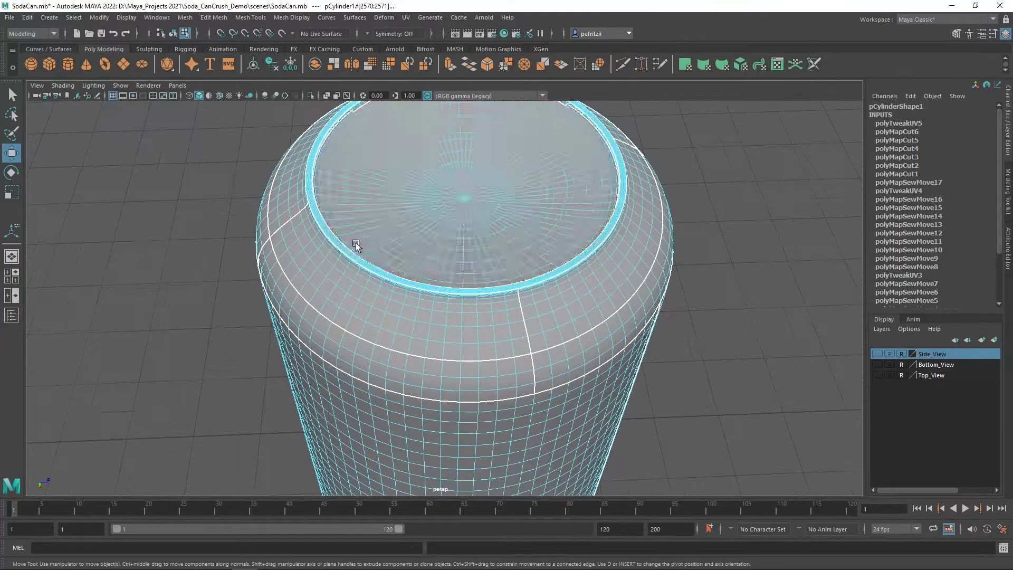
middle_click_drag(375, 208, 381, 353, "alt")
scroll(391, 317, "up", 2)
scroll(392, 320, "up", 2)
left_click_drag(392, 303, 375, 249, "alt")
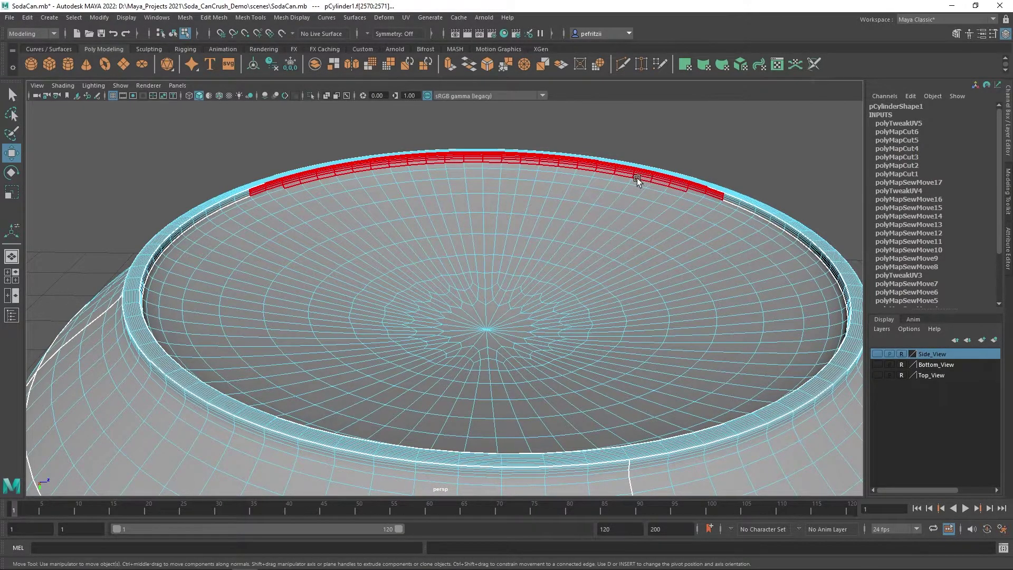
left_click_drag(515, 238, 201, 228, "alt")
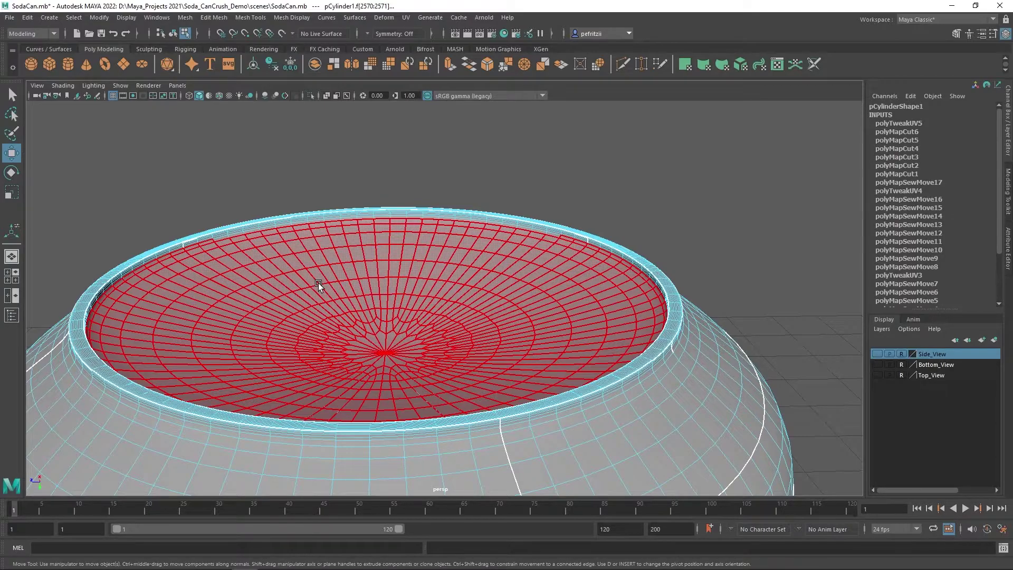
left_click_drag(417, 350, 525, 296, "alt")
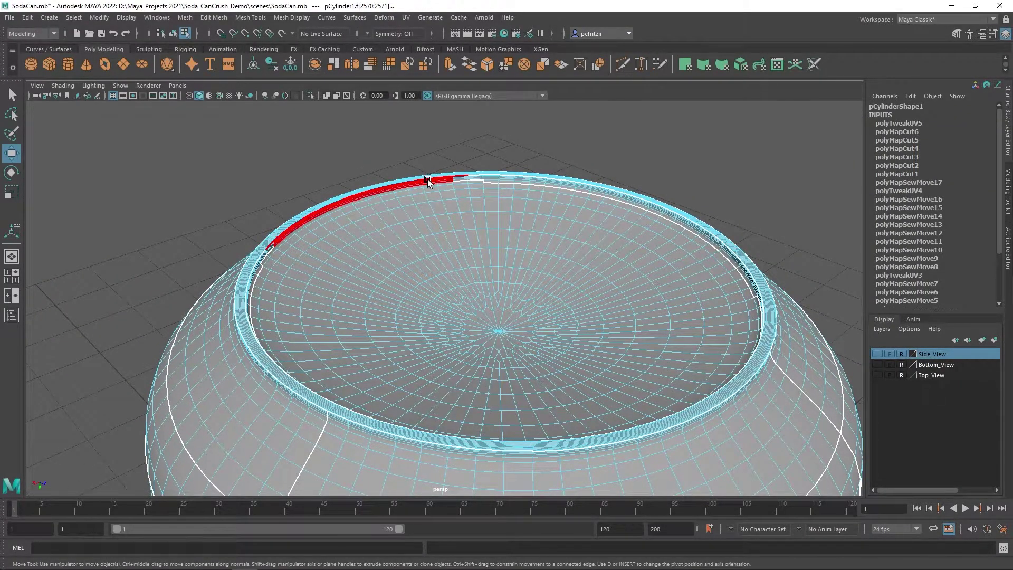
- Compare the inner base rim sections on the can with their narrow strip shells in the UV Editor
left_click_drag(0, 158, 442, 248)
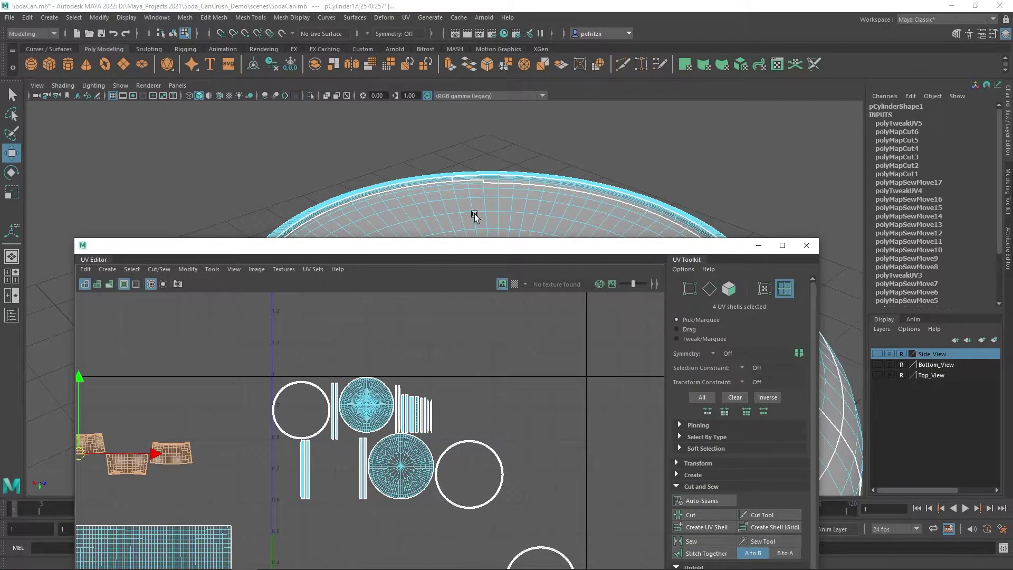
left_click(569, 139)
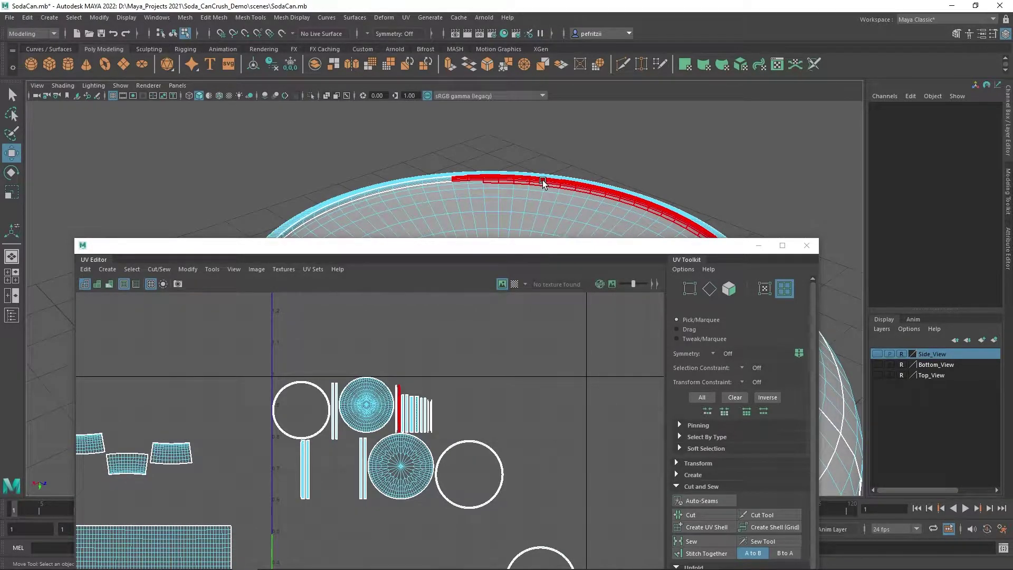
left_click(441, 389)
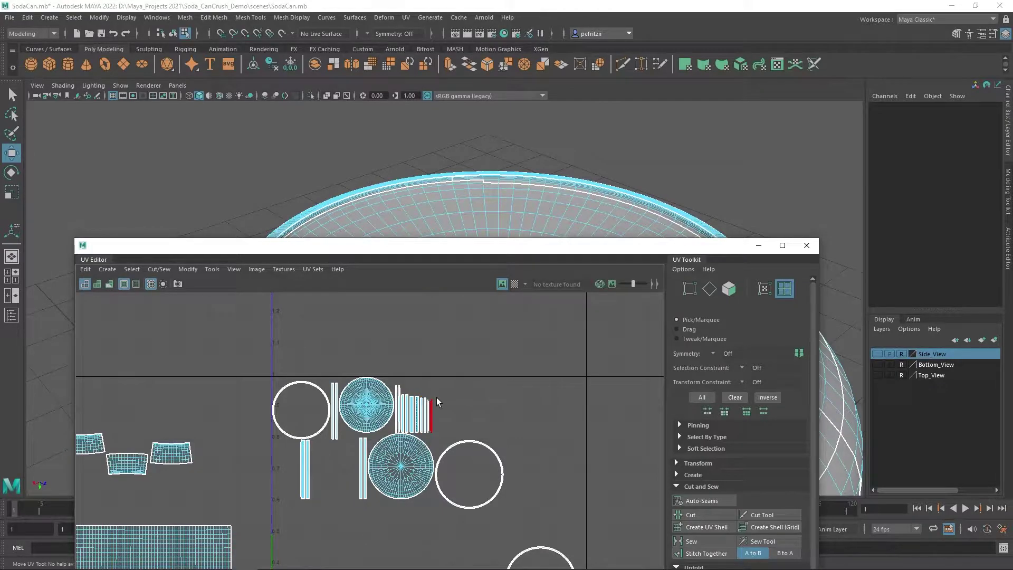
- Examine the can's base, body and lid shells, ending close to the inner edge of the lid
left_click_drag(499, 252, 0, 134)
left_click_drag(562, 240, 458, 320, "alt")
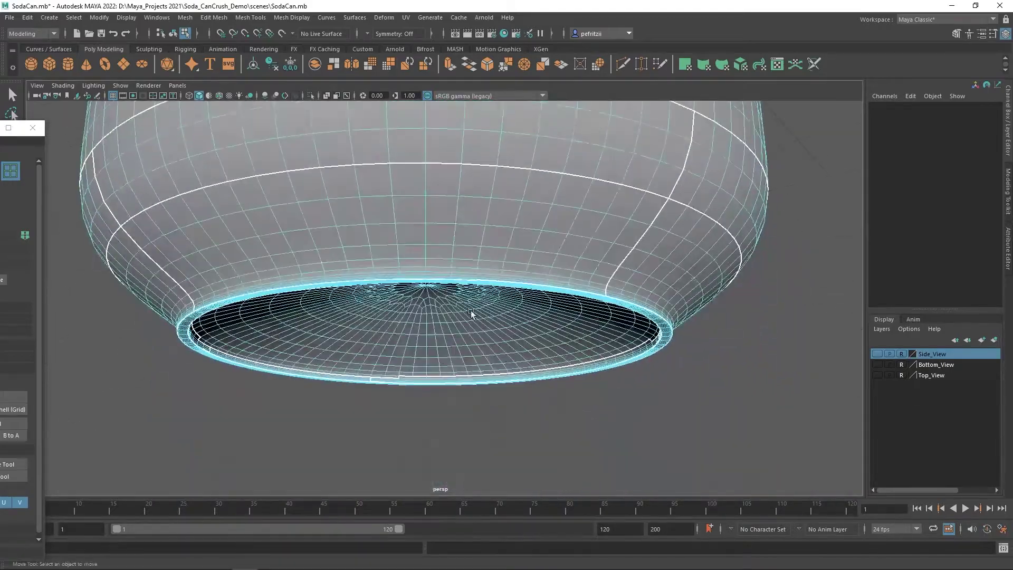
scroll(515, 243, "down", 4)
left_click_drag(516, 244, 500, 233, "alt")
middle_click_drag(509, 195, 544, 373, "alt")
scroll(551, 366, "down", 3)
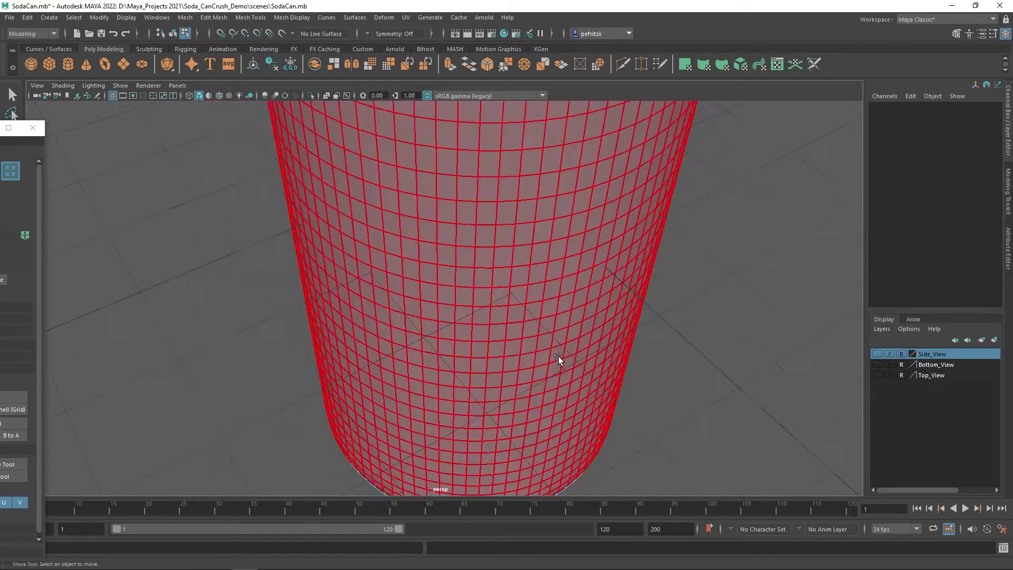
middle_click_drag(527, 214, 556, 391, "alt")
left_click_drag(520, 343, 567, 383, "alt")
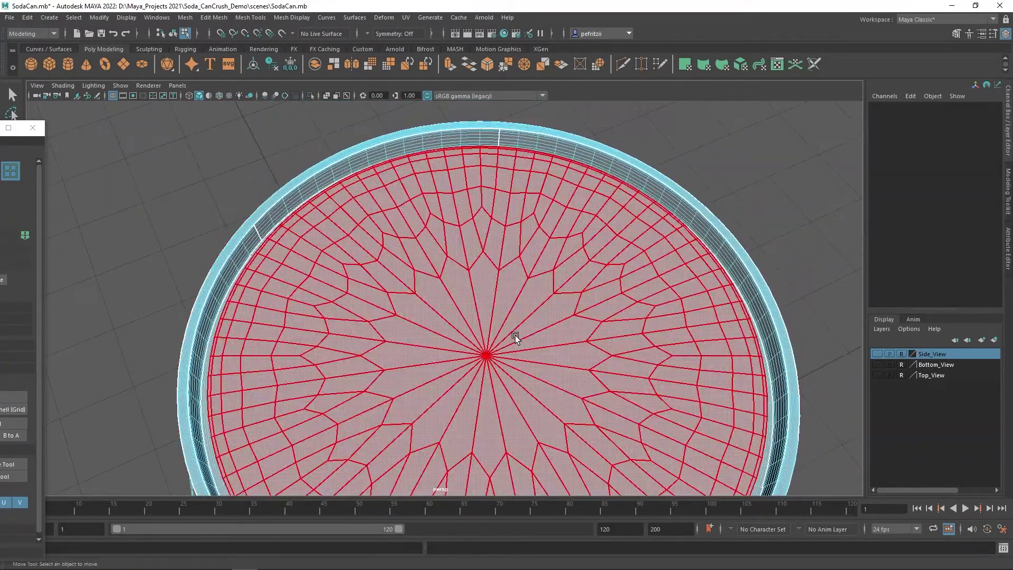
scroll(514, 345, "down", 3)
scroll(515, 344, "down", 2)
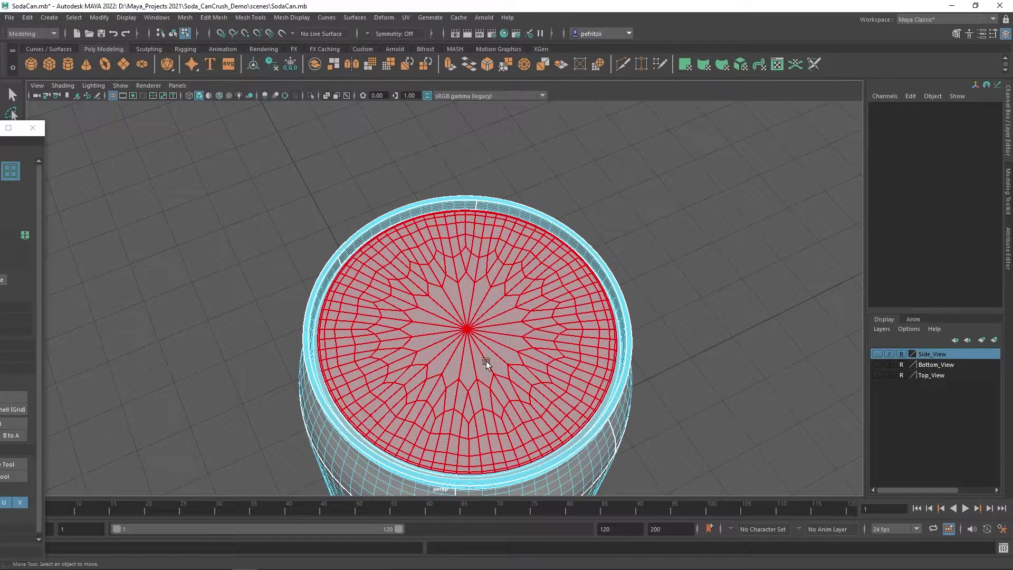
scroll(425, 348, "up", 5)
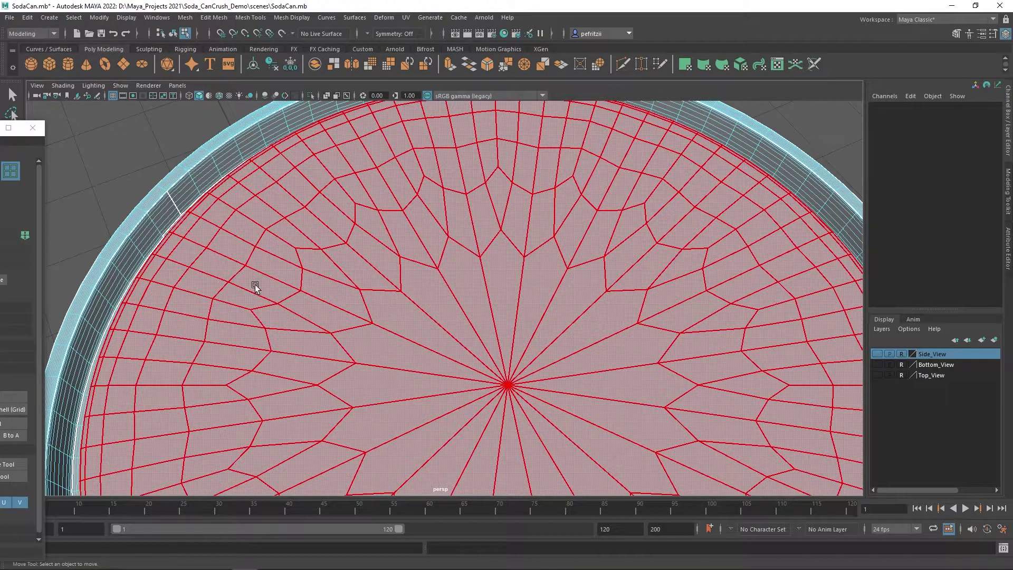
scroll(337, 273, "up", 8)
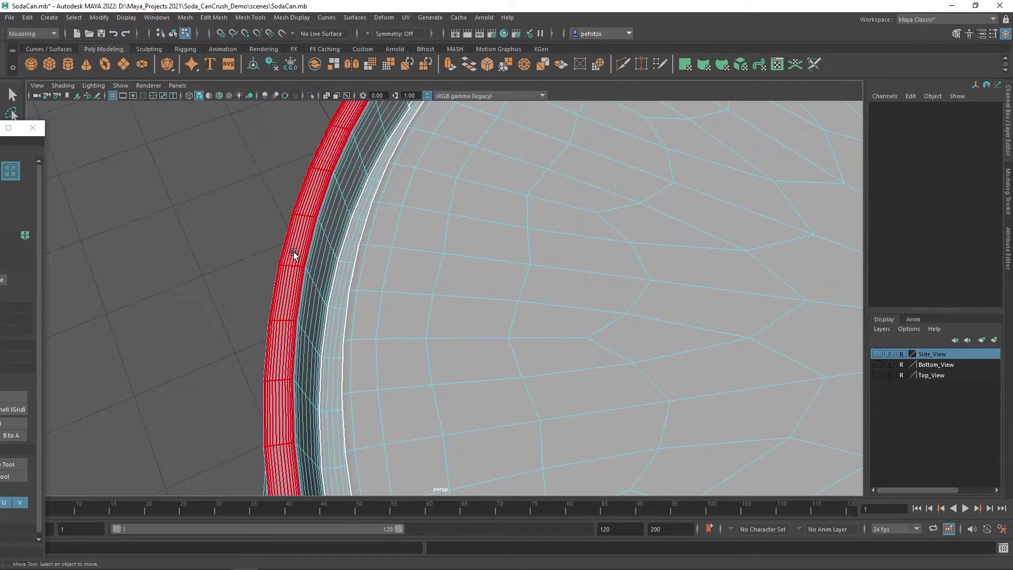
- Examine the UV borders around the can's top rim and neck from above, from the side and from below
scroll(333, 274, "down", 4)
left_click_drag(351, 292, 505, 287, "alt")
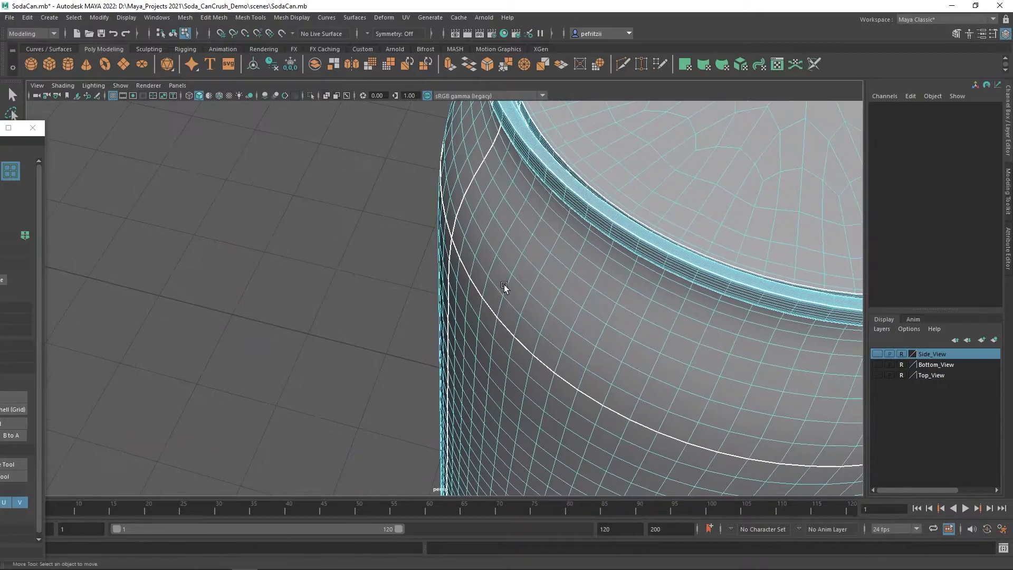
scroll(491, 278, "up", 4)
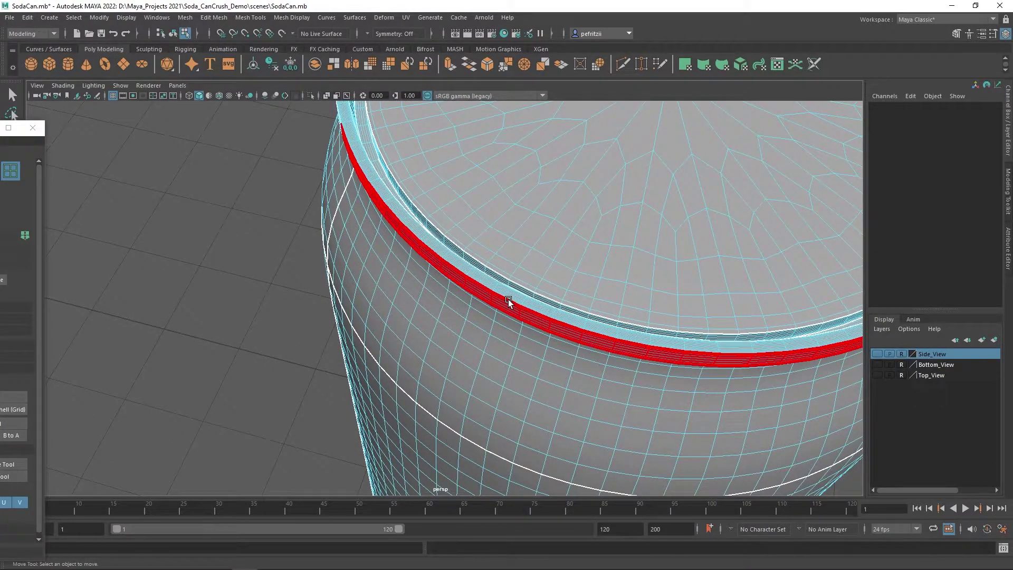
left_click_drag(503, 300, 549, 230, "alt")
middle_click_drag(555, 217, 460, 351, "alt")
left_click_drag(460, 351, 399, 347, "alt")
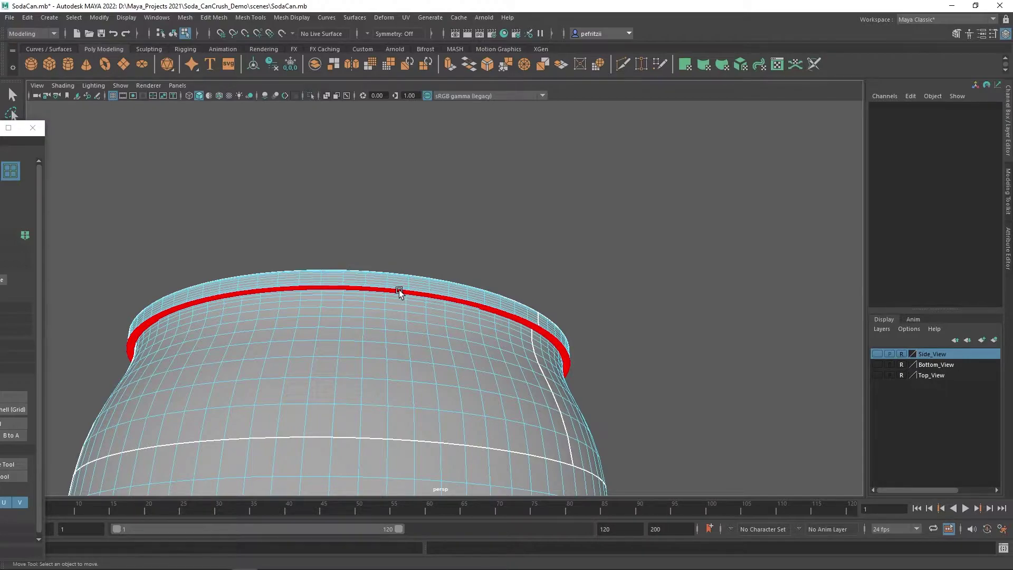
left_click(400, 290)
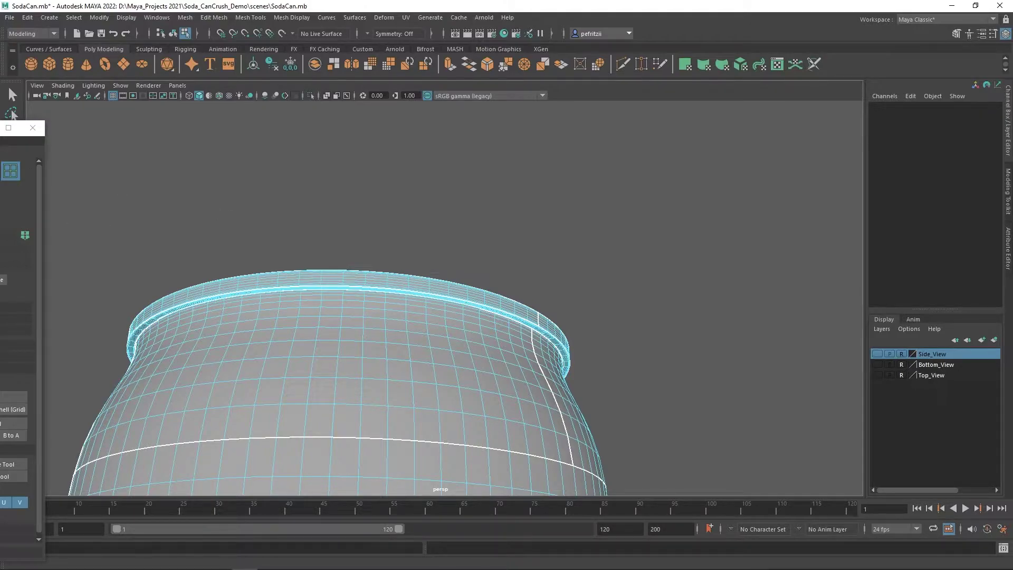
left_click_drag(412, 248, 412, 118, "alt")
scroll(384, 287, "up", 5)
left_click_drag(371, 265, 411, 314, "alt")
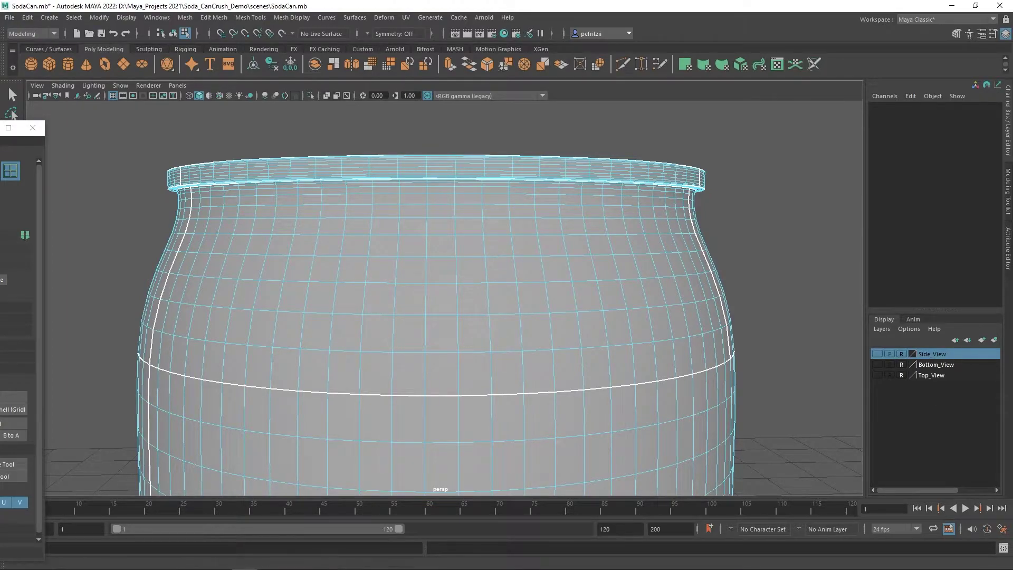
- Examine the base's disc-shaped shell and the narrow strip shells around it in the UV Editor
left_click_drag(0, 132, 296, 157)
left_click(83, 204)
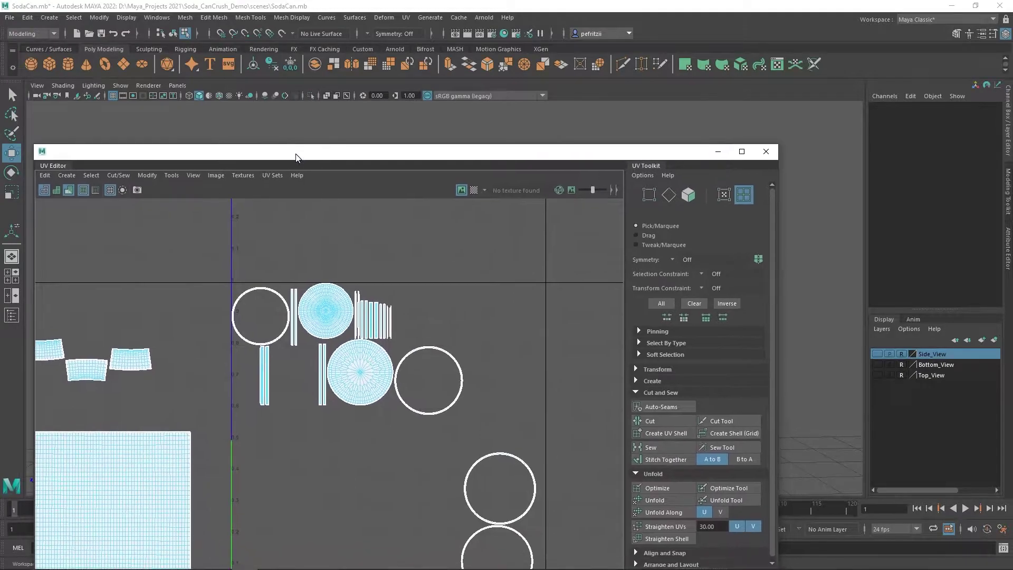
left_click(327, 309)
scroll(327, 308, "up", 6)
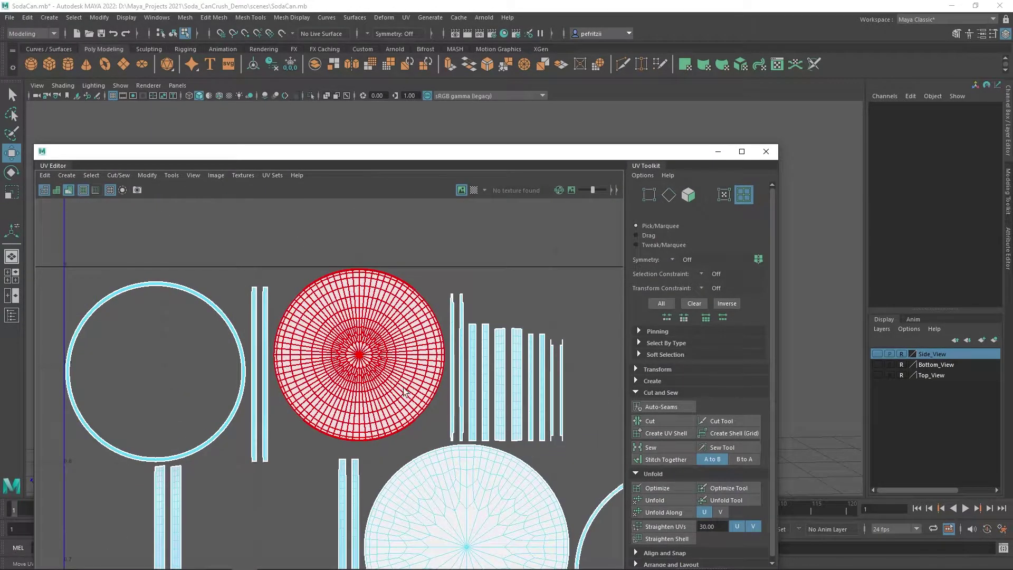
left_click(267, 493)
middle_click_drag(293, 495, 231, 446, "alt")
scroll(255, 378, "up", 3)
scroll(231, 446, "down", 1)
scroll(223, 386, "up", 3)
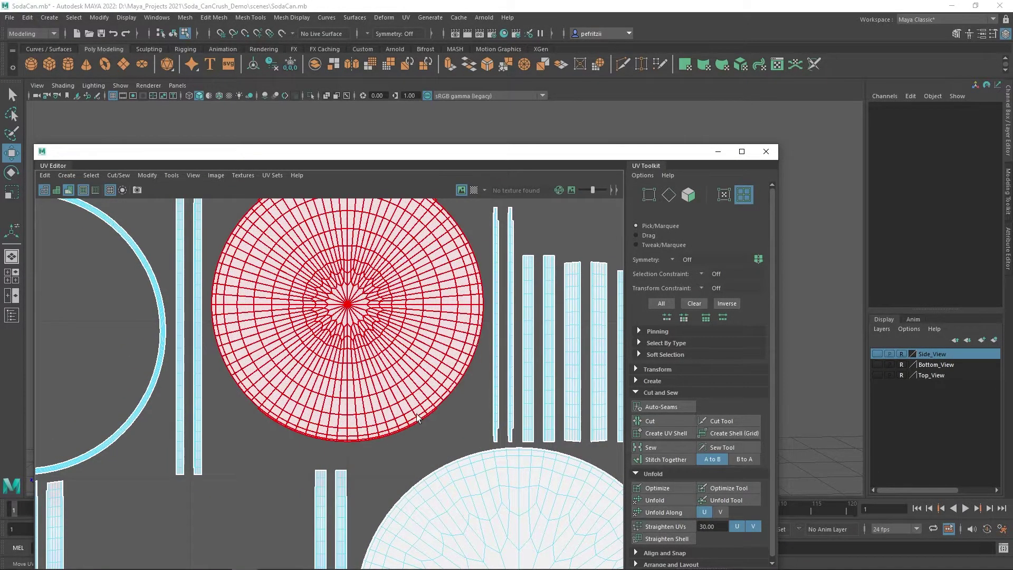
scroll(414, 311, "down", 1)
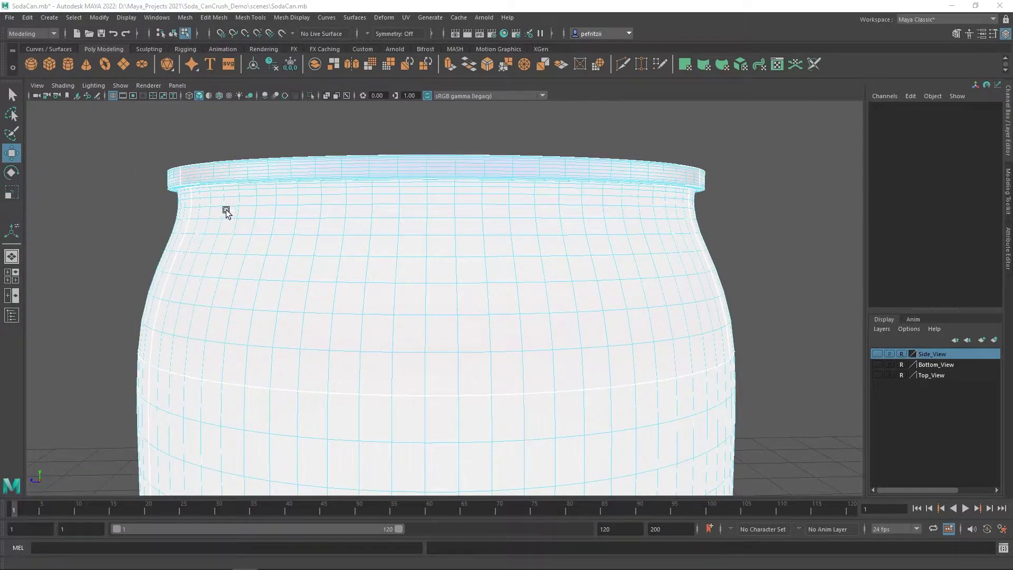
- Examine the lid's disc-shaped shell and the overall arrangement of all shells in the UV Editor
scroll(226, 211, "down", 3)
left_click_drag(305, 201, 299, 267, "alt")
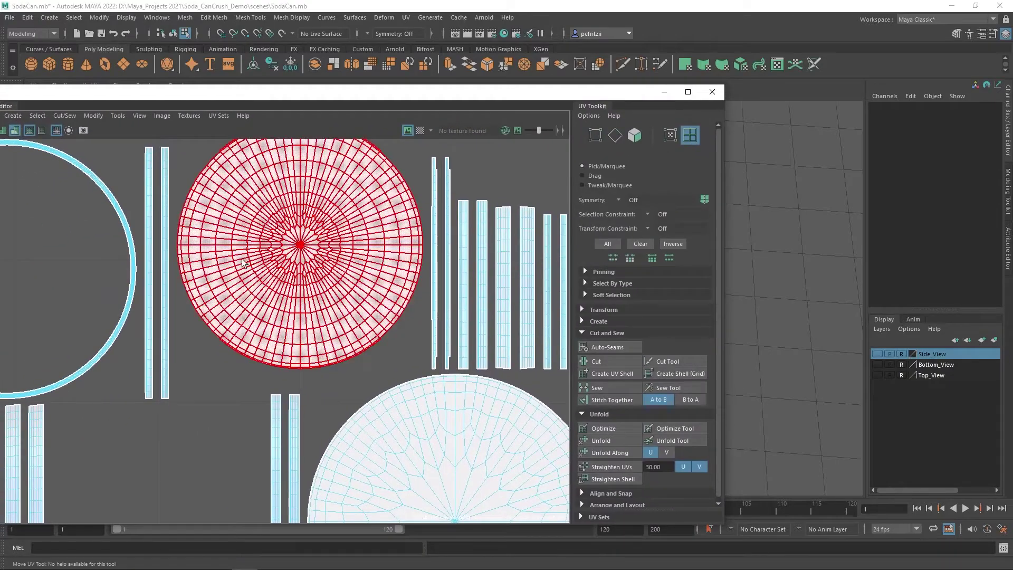
scroll(274, 383, "down", 2)
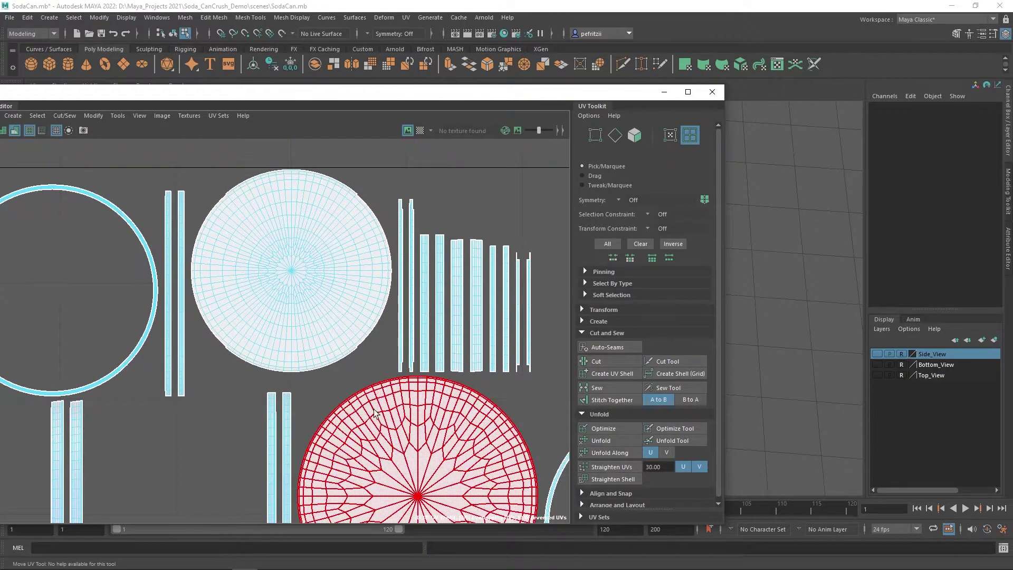
middle_click_drag(217, 444, 197, 244, "alt")
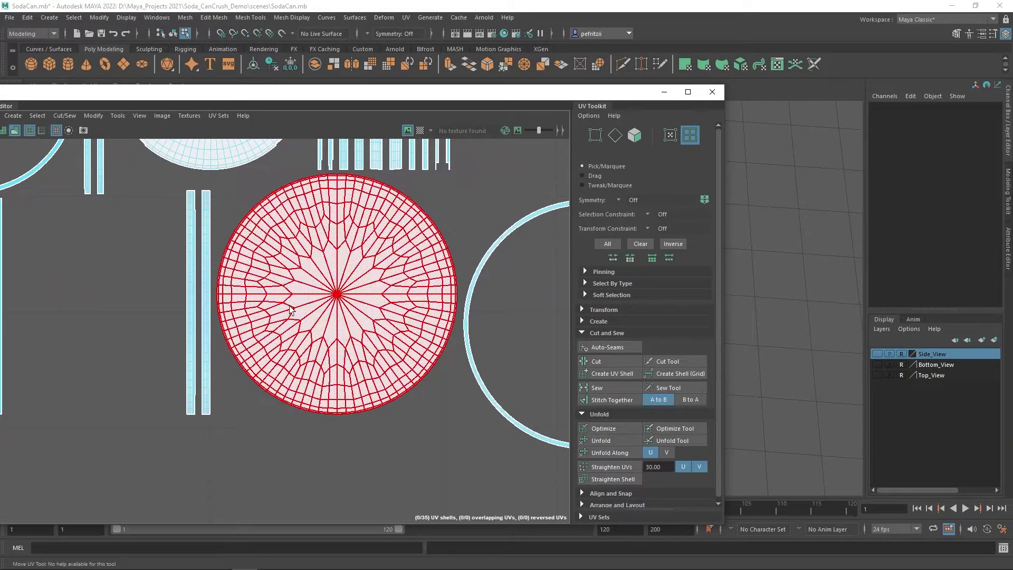
scroll(313, 343, "down", 3)
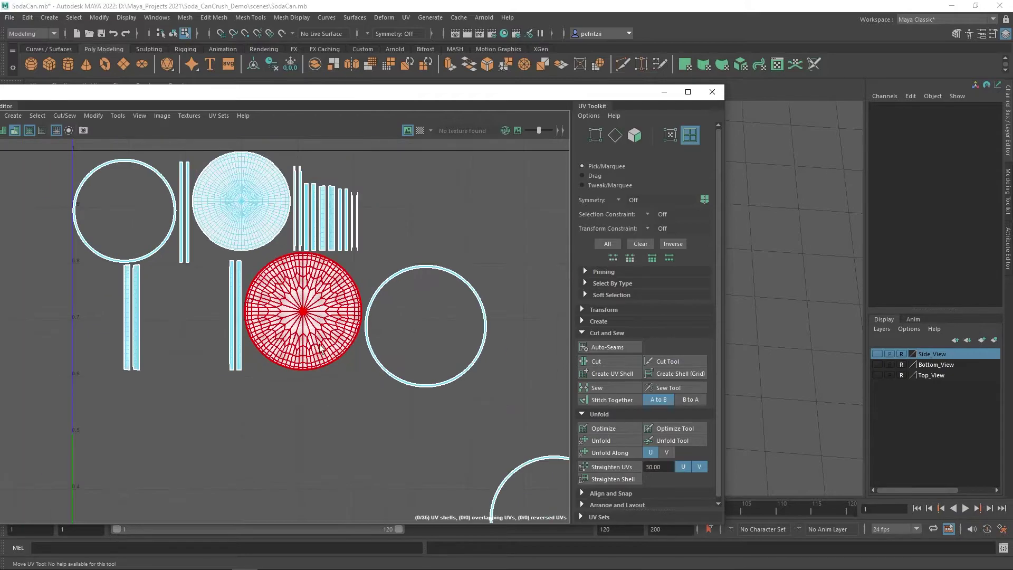
middle_click_drag(393, 470, 328, 352, "alt")
scroll(185, 321, "down", 4)
scroll(150, 337, "down", 3)
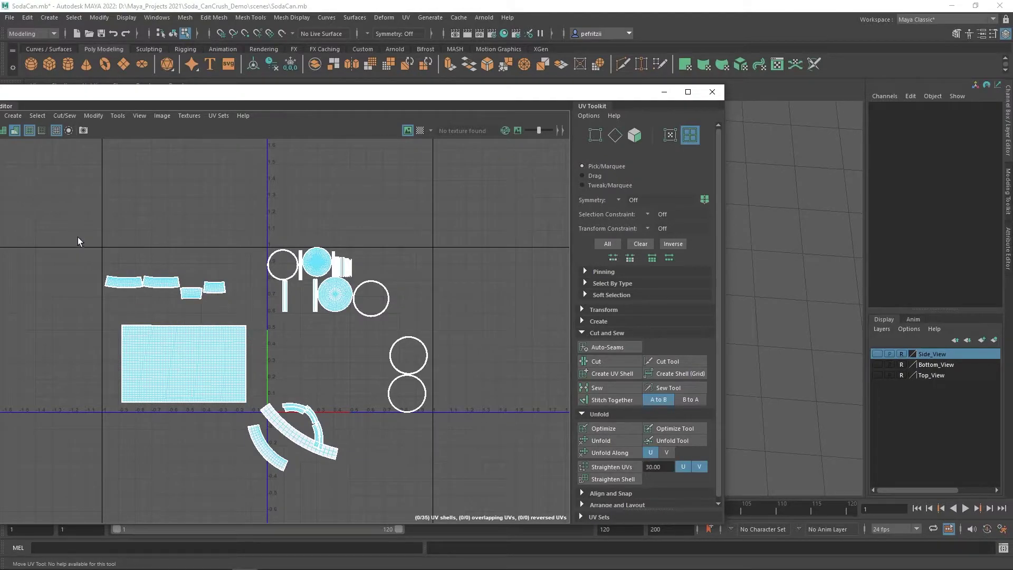
- Select all the can's UV shells with the Select tool and open the Layout UVs options
left_click_drag(194, 97, 282, 93)
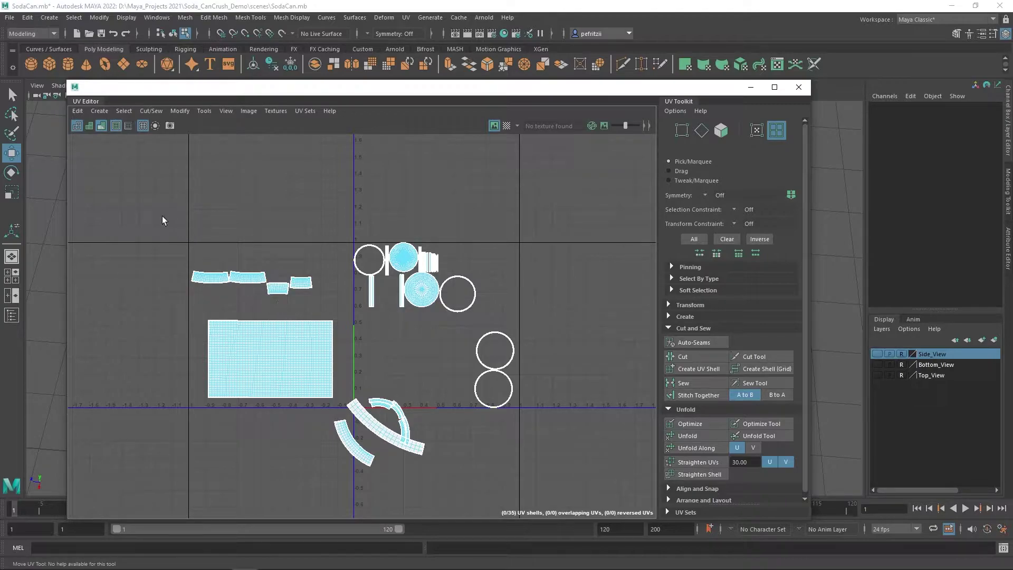
left_click_drag(155, 209, 575, 477)
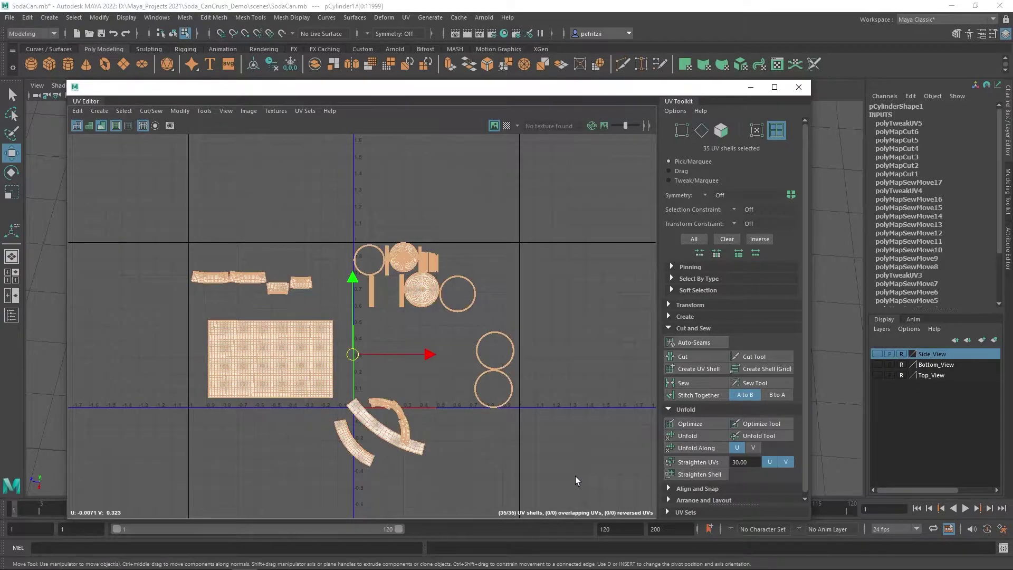
right_click_drag(427, 382, 380, 363)
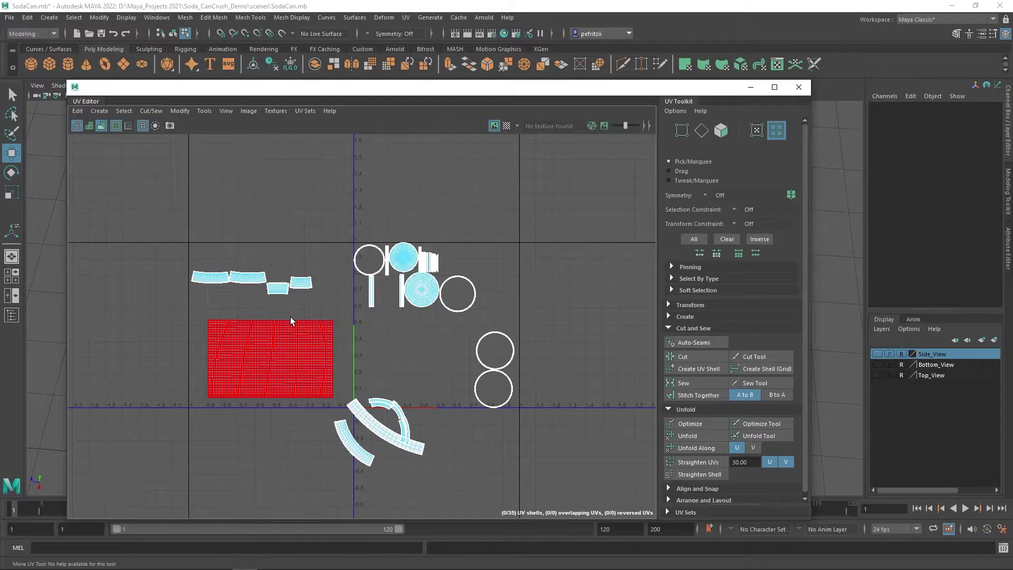
key("q")
left_click_drag(146, 185, 605, 501)
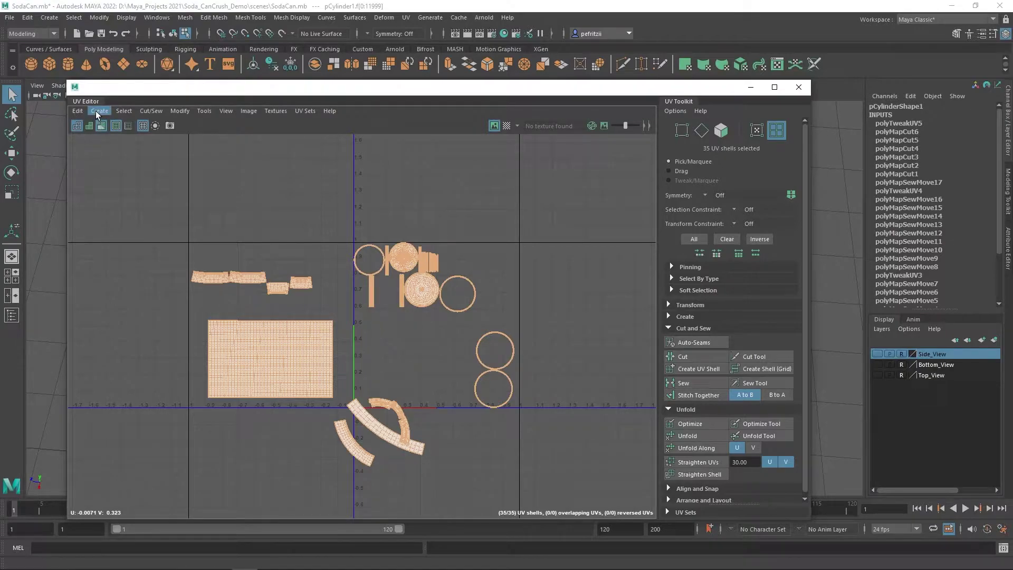
left_click(172, 111)
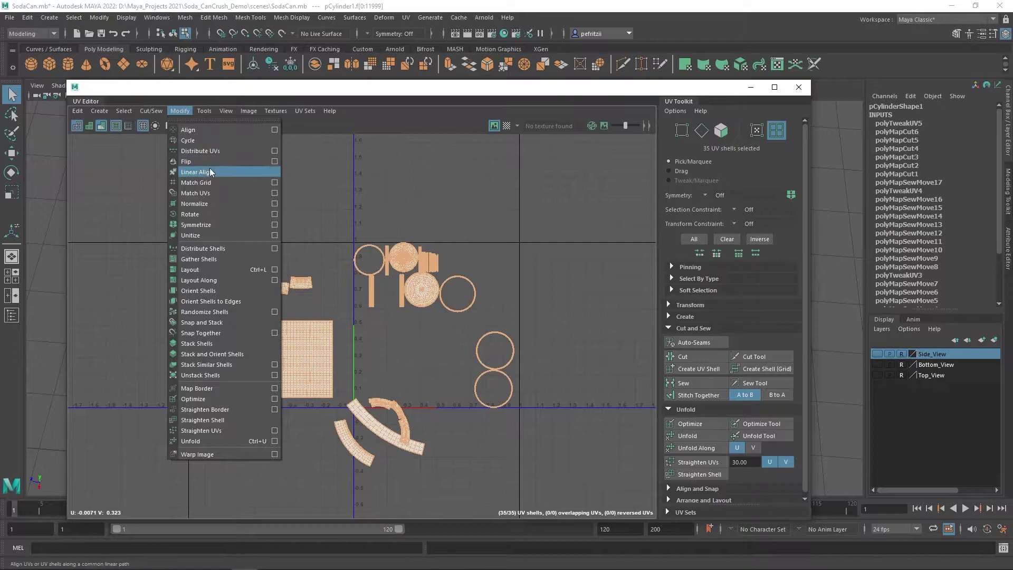
left_click(275, 270)
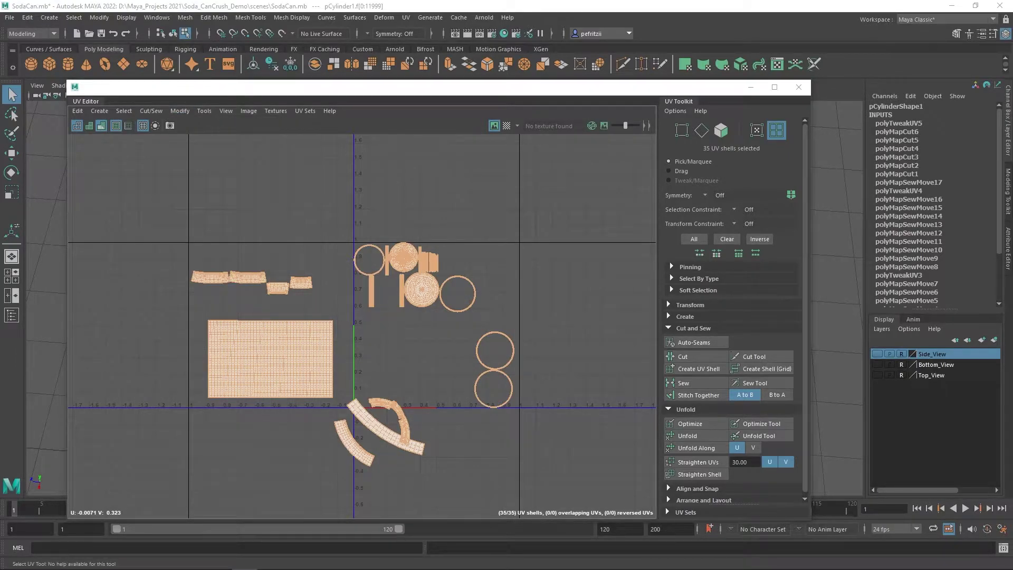
left_click_drag(63, 167, 216, 136)
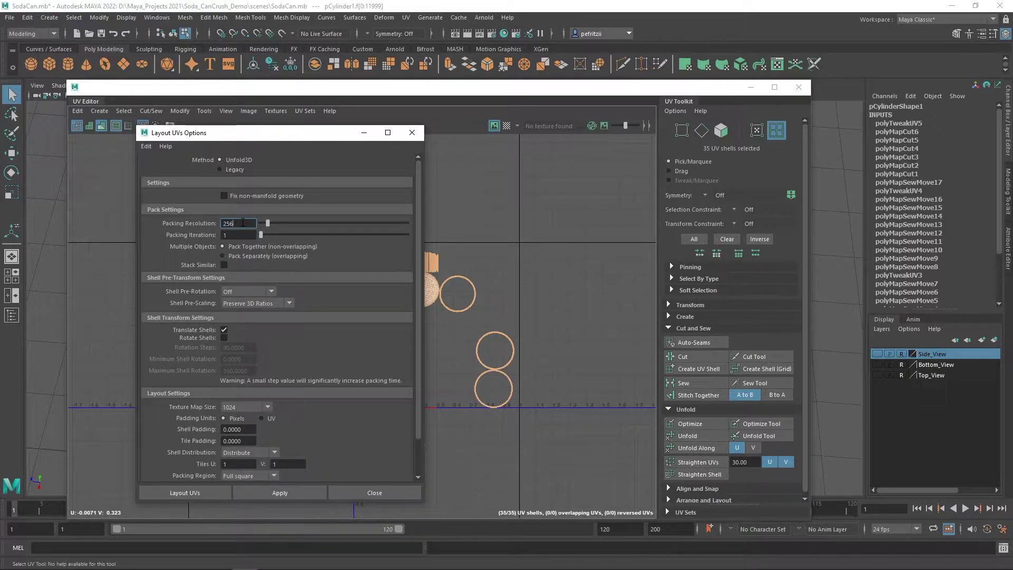
- Set the layout's texture map size and packing resolution to 2048, with shell pre-scaling on Preserve 3D Ratios
left_click(265, 407)
left_click(248, 430)
double_click(236, 223)
type("2048")
scroll(308, 291, "down", 2)
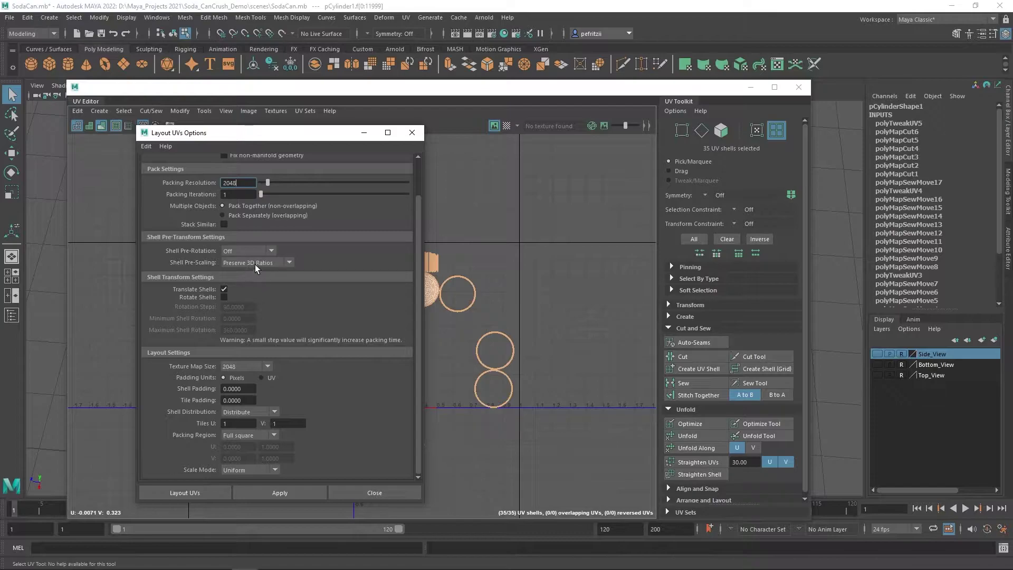
left_click(290, 263)
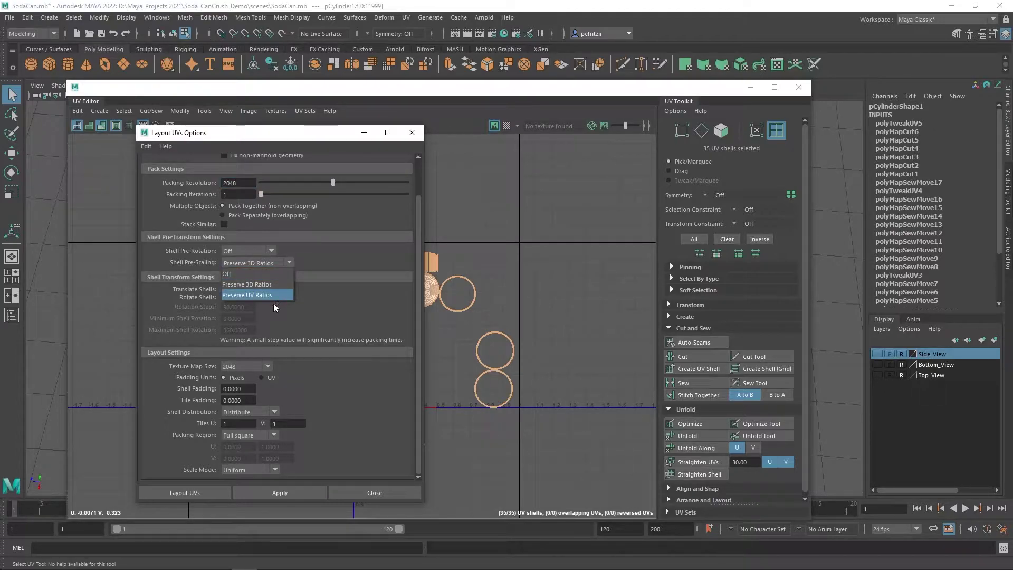
left_click(268, 287)
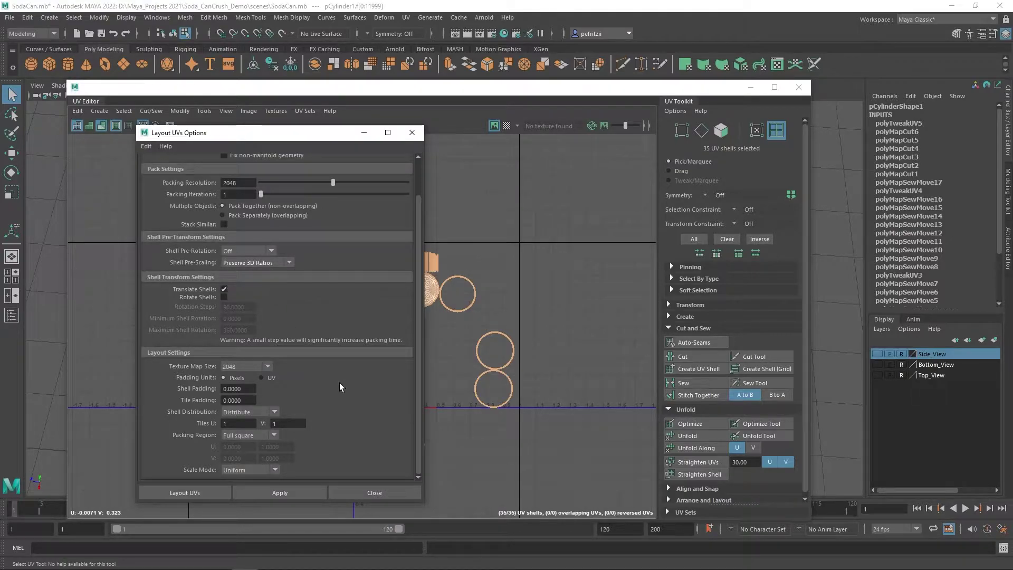
- Set the layout's shell padding to 0.15 pixels and its tile padding to 1 pixel
left_click(249, 389)
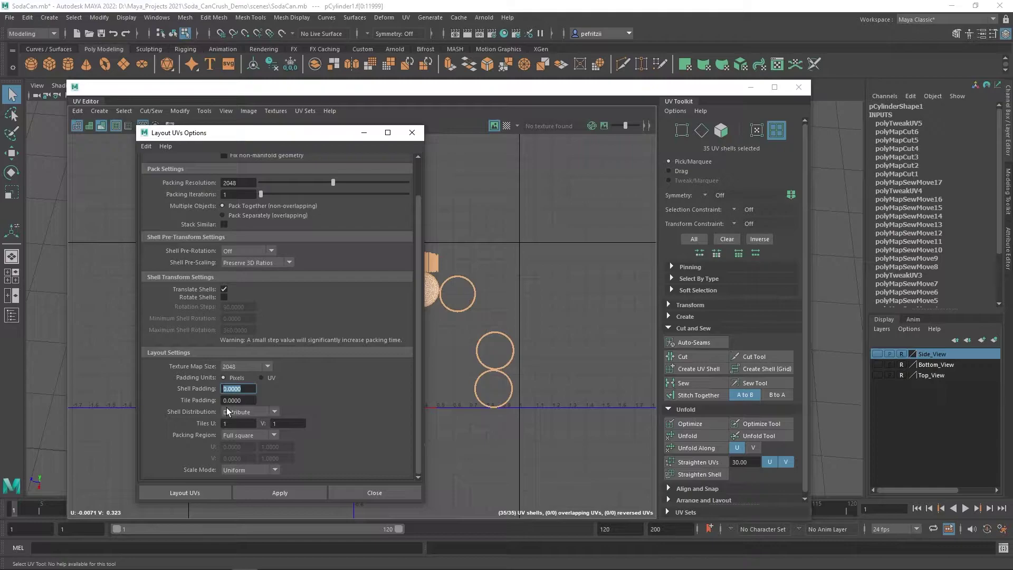
type("15")
key("BackSpace")
key("BackSpace")
type(".15")
key("Tab")
type("1")
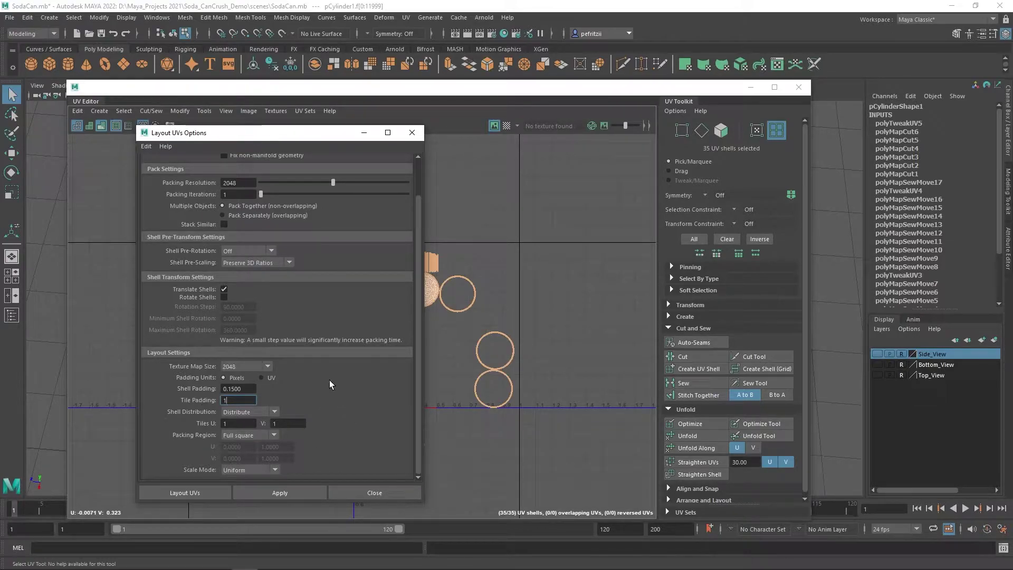
- Lay out all the selected UV shells with these settings and reposition the UV Editor over the viewport
left_click_drag(278, 136, 772, 127)
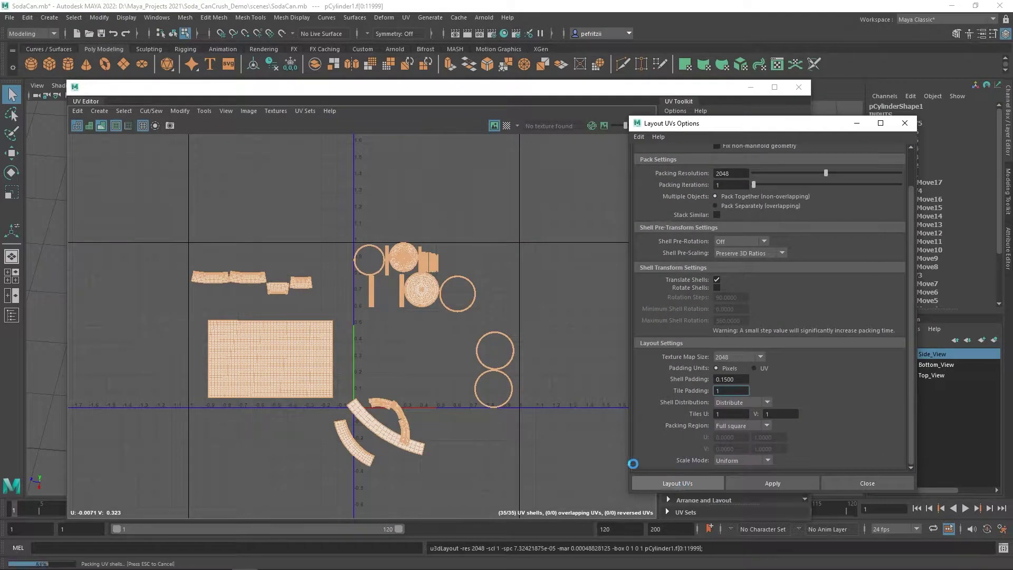
left_click(680, 484)
scroll(495, 401, "up", 3)
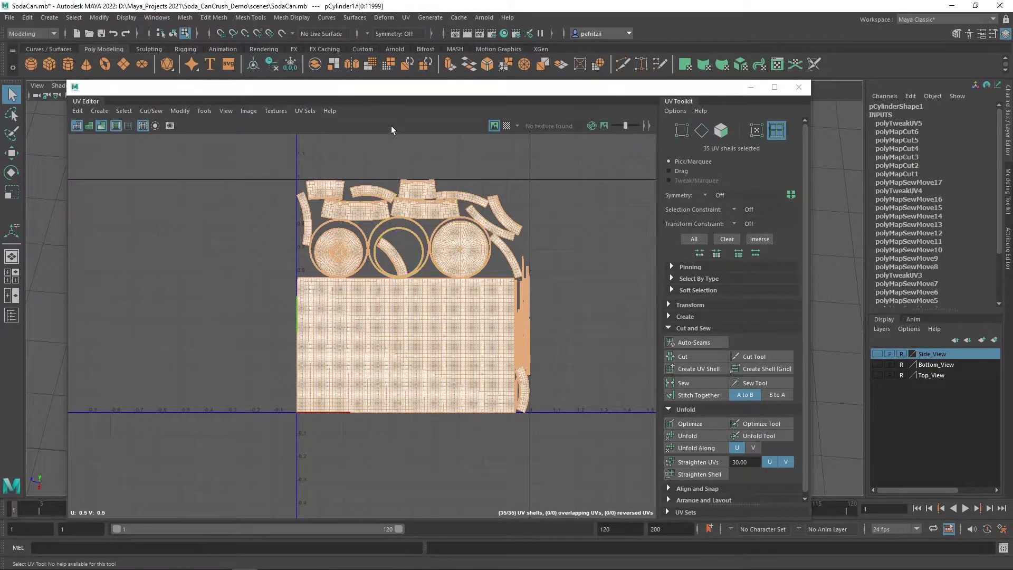
left_click_drag(525, 87, 542, 133)
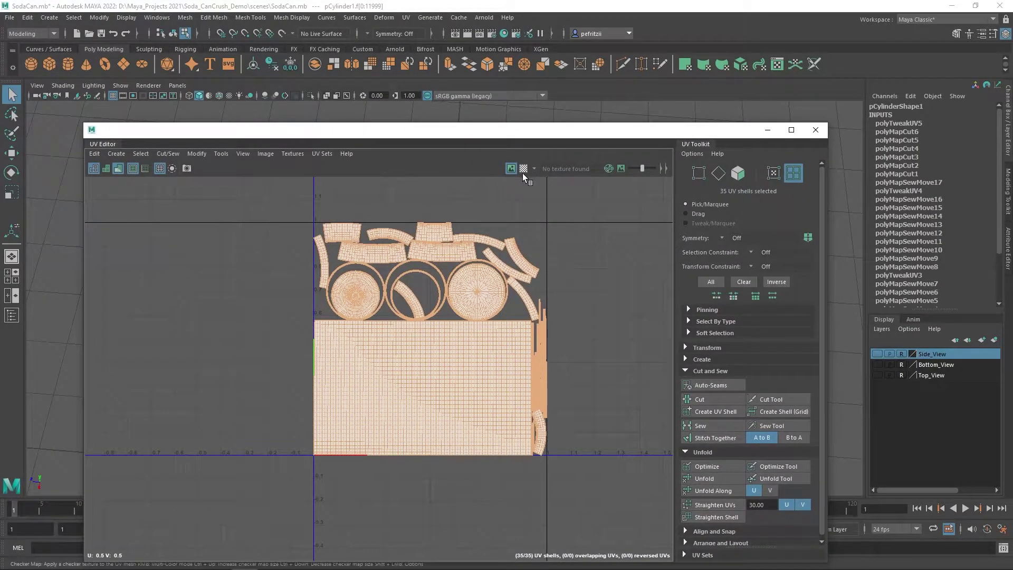
- Turn off the shell shading, apply the checker map to the can and move the UV Editor out of the viewport
left_click(118, 168)
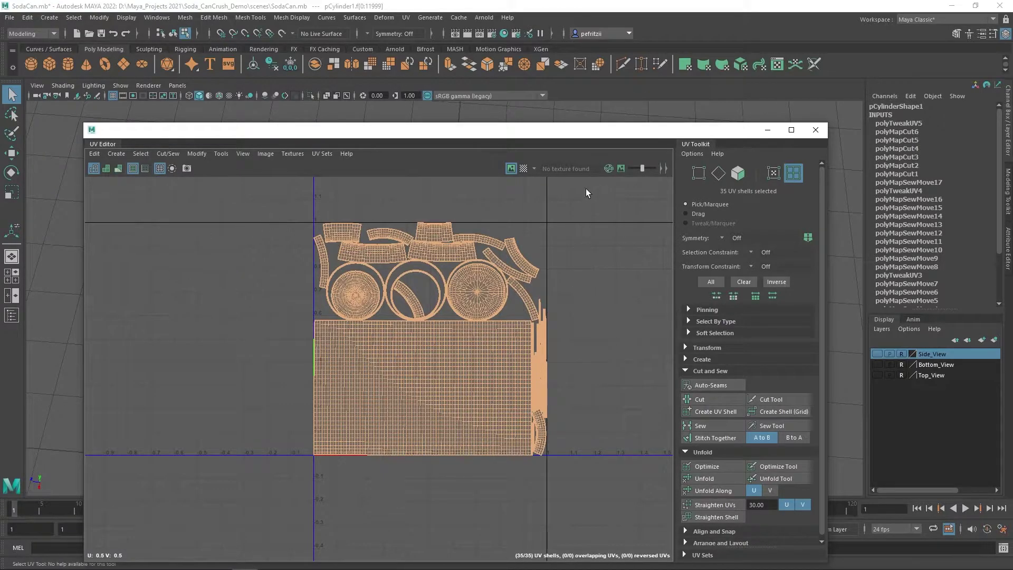
left_click(524, 169)
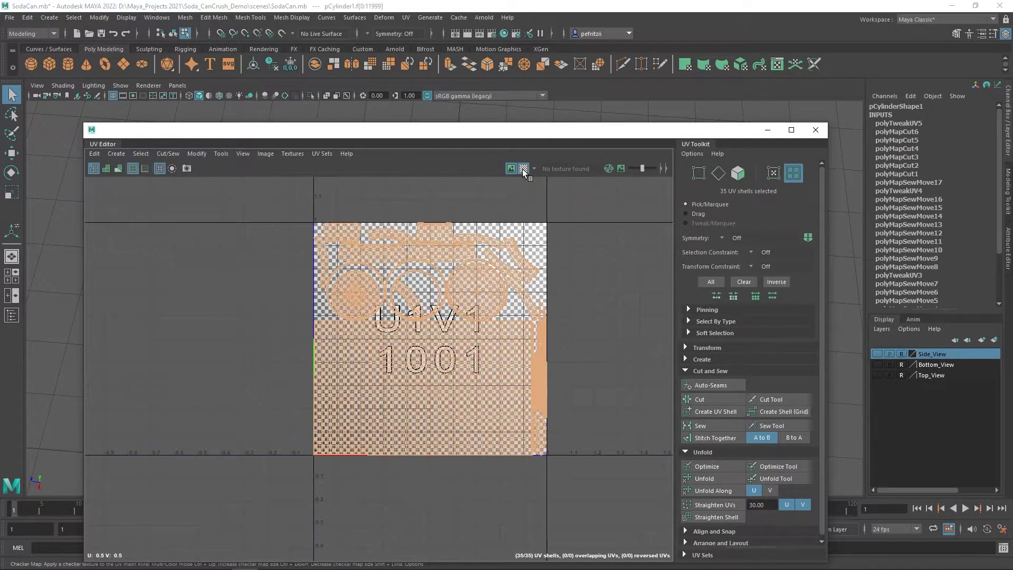
left_click_drag(504, 132, 0, 136)
- Examine the checker pattern around the can's body, shoulder, lid and underside for distortion and seam alignment
left_click_drag(267, 216, 249, 231, "alt")
left_click_drag(347, 251, 475, 301, "alt")
left_click_drag(562, 300, 529, 305, "alt")
scroll(530, 304, "down", 4)
middle_click_drag(535, 327, 553, 160, "alt")
middle_click_drag(547, 338, 532, 259, "alt")
left_click_drag(532, 263, 469, 263, "alt")
scroll(543, 238, "up", 4)
left_click_drag(505, 192, 433, 235, "alt")
scroll(427, 218, "down", 4)
left_click_drag(376, 142, 373, 182, "alt")
middle_click_drag(373, 176, 477, 282, "alt")
left_click_drag(477, 282, 543, 153, "alt")
middle_click_drag(548, 135, 493, 232, "alt")
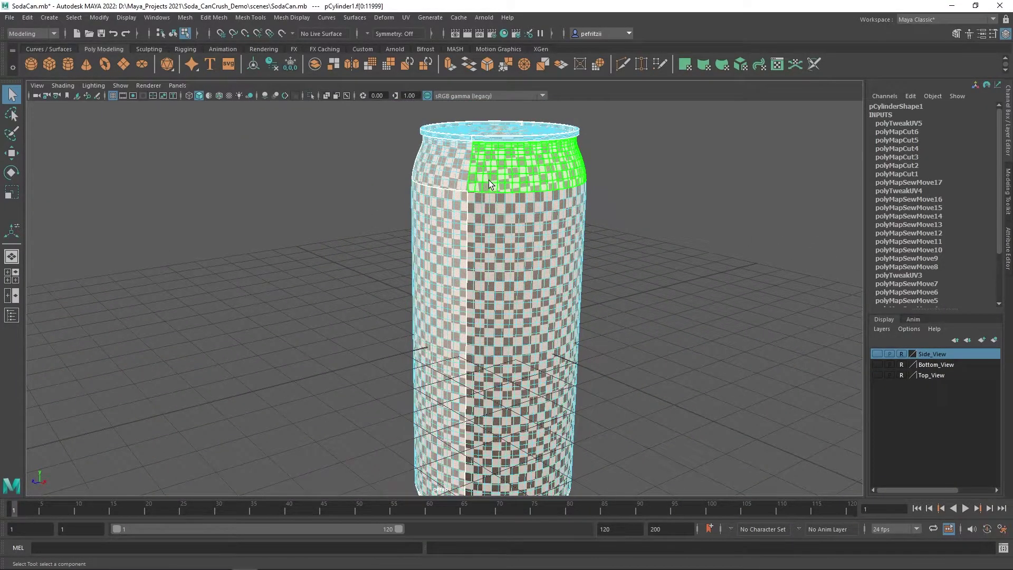
left_click_drag(521, 198, 440, 211, "alt")
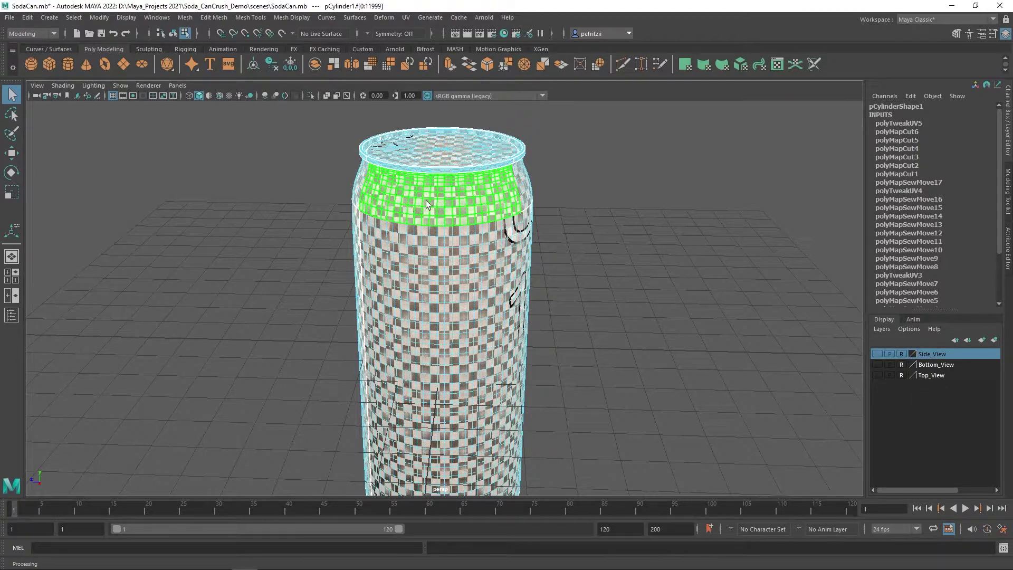
left_click_drag(410, 207, 508, 198, "alt")
scroll(515, 203, "up", 4)
middle_click_drag(549, 144, 498, 194, "alt")
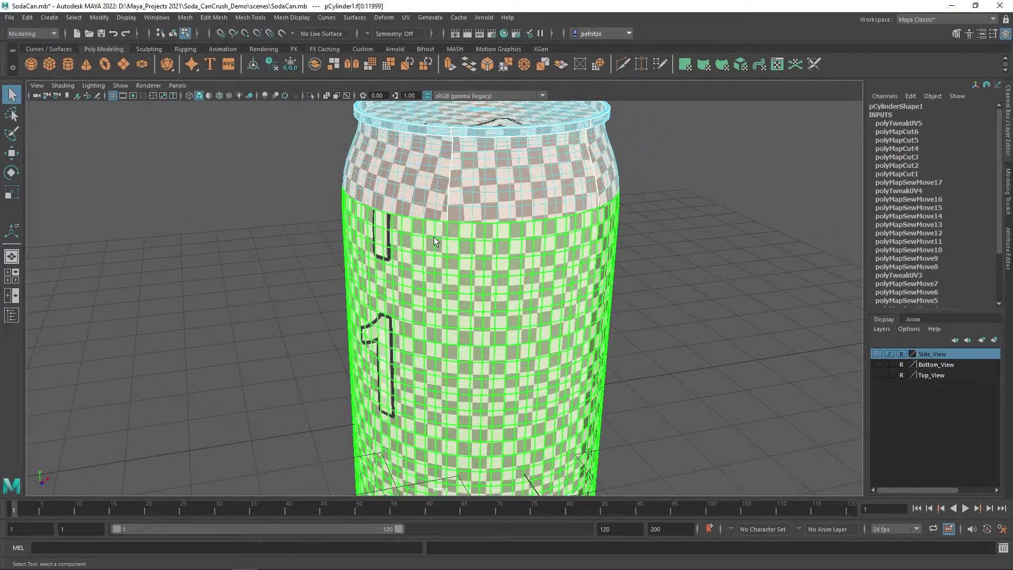
left_click_drag(434, 242, 517, 170, "alt")
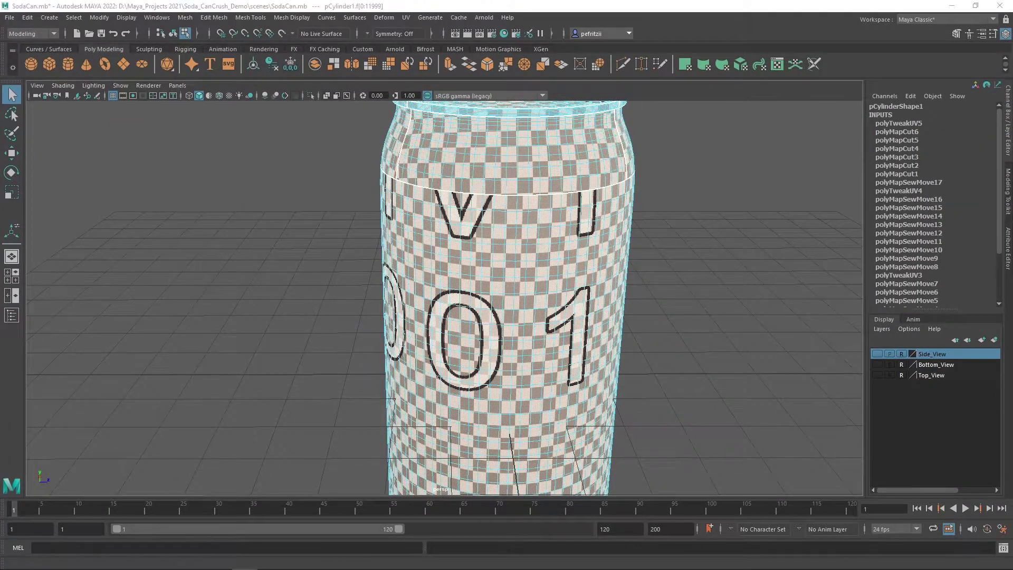
- Bring the UV Editor back over the viewport and turn off the checker map to see the plain shells
left_click_drag(0, 158, 243, 158)
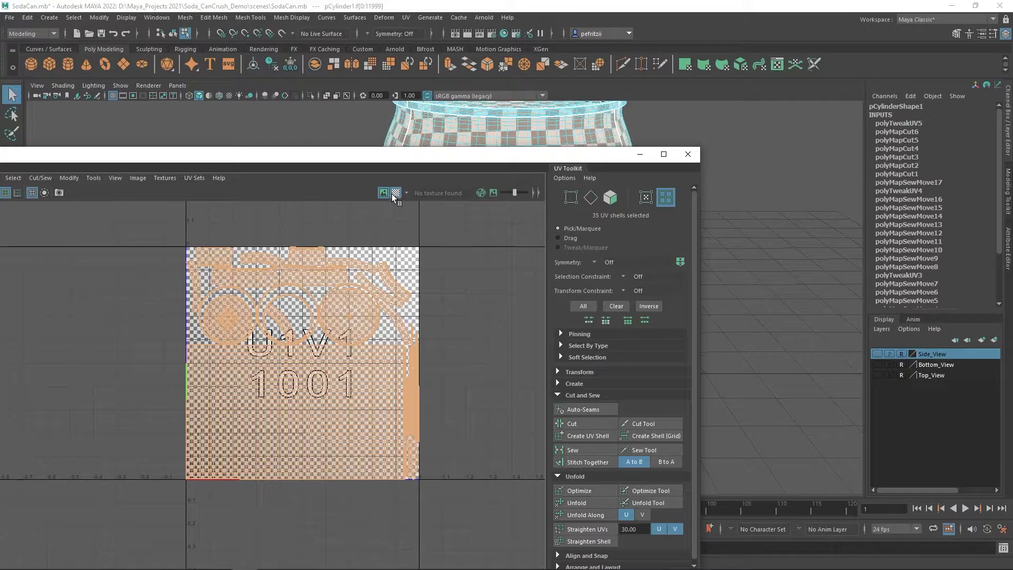
left_click(394, 193)
scroll(299, 284, "up", 3)
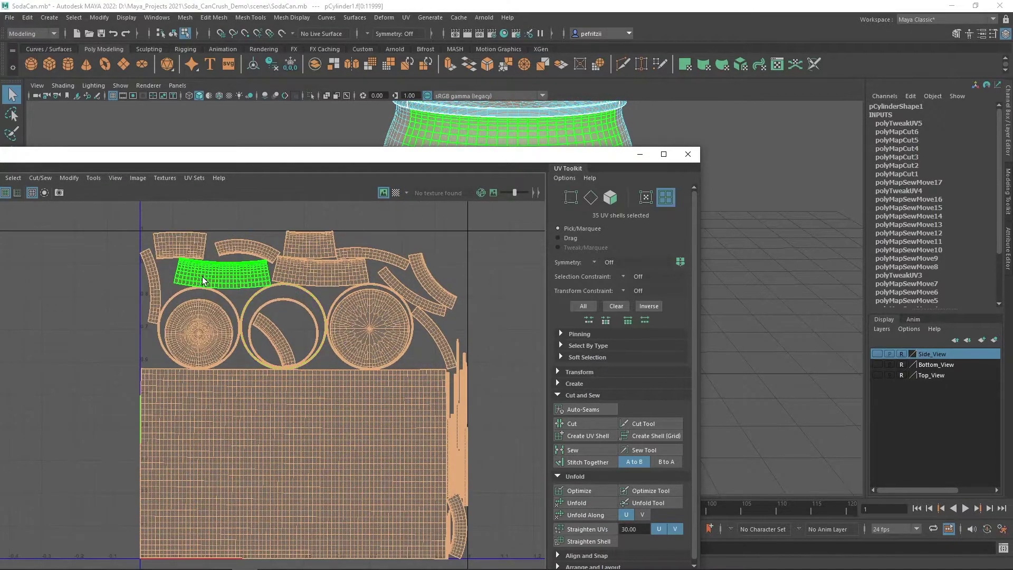
scroll(205, 279, "up", 2)
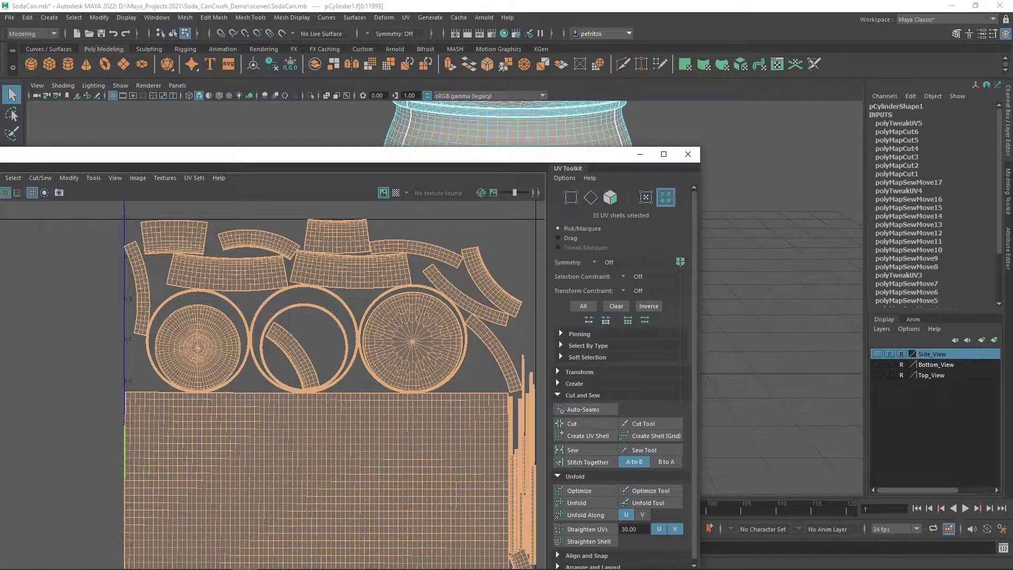
- Switch the can to edge selection and select one edge on the seam between the shoulder and the body
left_click_drag(348, 155, 0, 145)
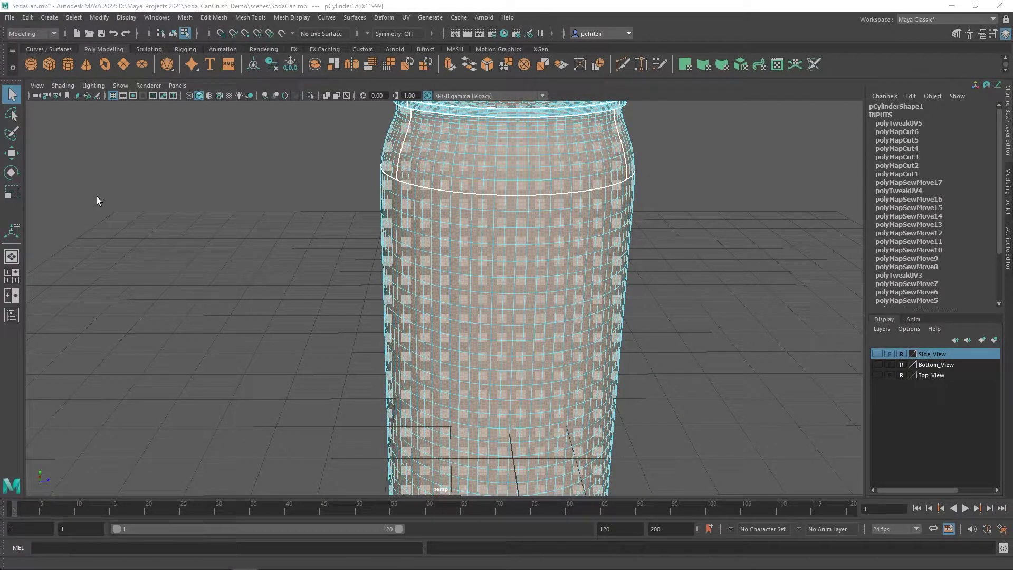
left_click(334, 211)
right_click_drag(334, 211, 330, 182)
left_click_drag(1, 150, 535, 227)
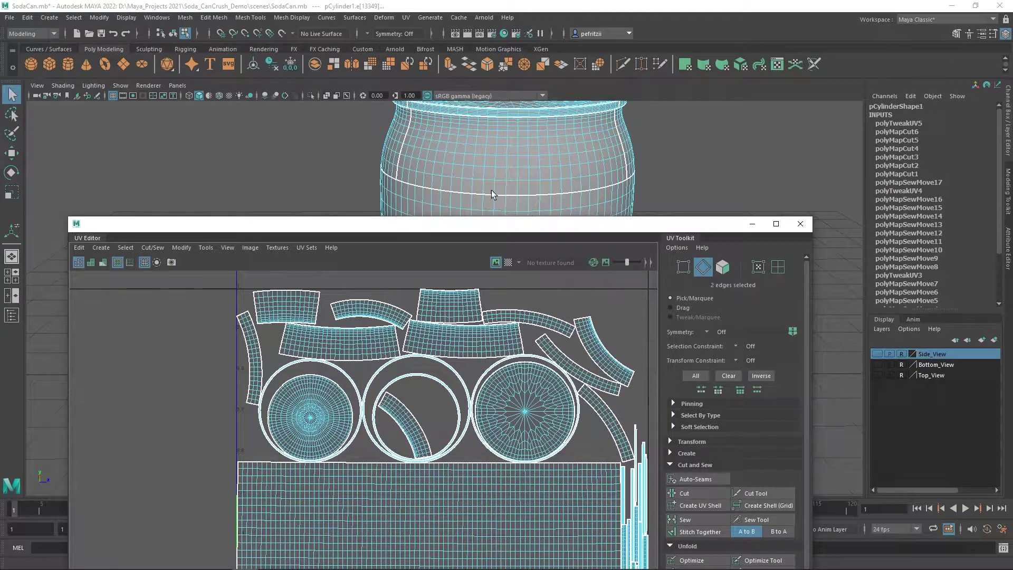
left_click(516, 196)
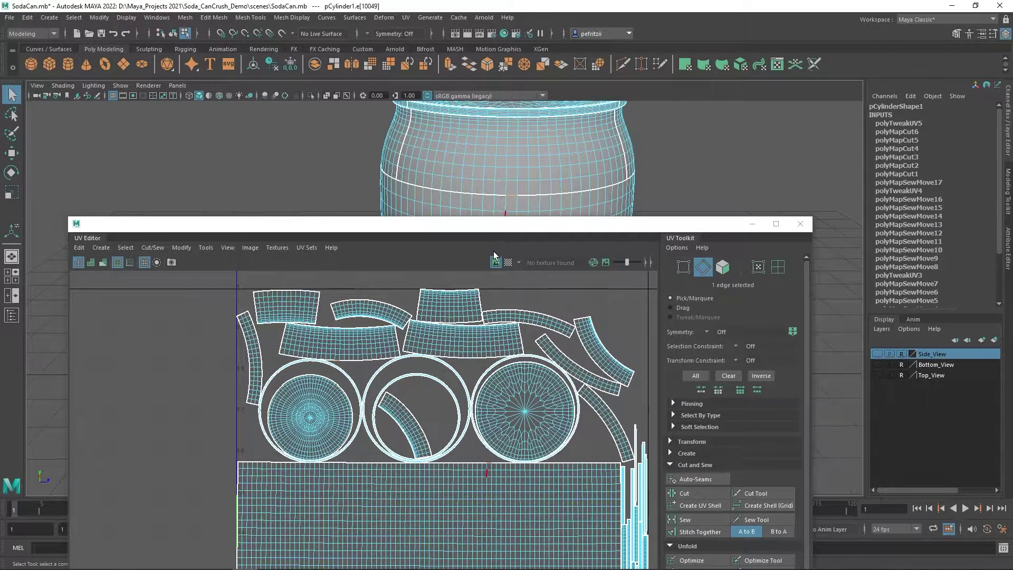
- Locate the selected edge on its shoulder shell, and select a seam edge on the adjacent shoulder piece of the can
left_click(468, 129)
scroll(317, 359, "up", 3)
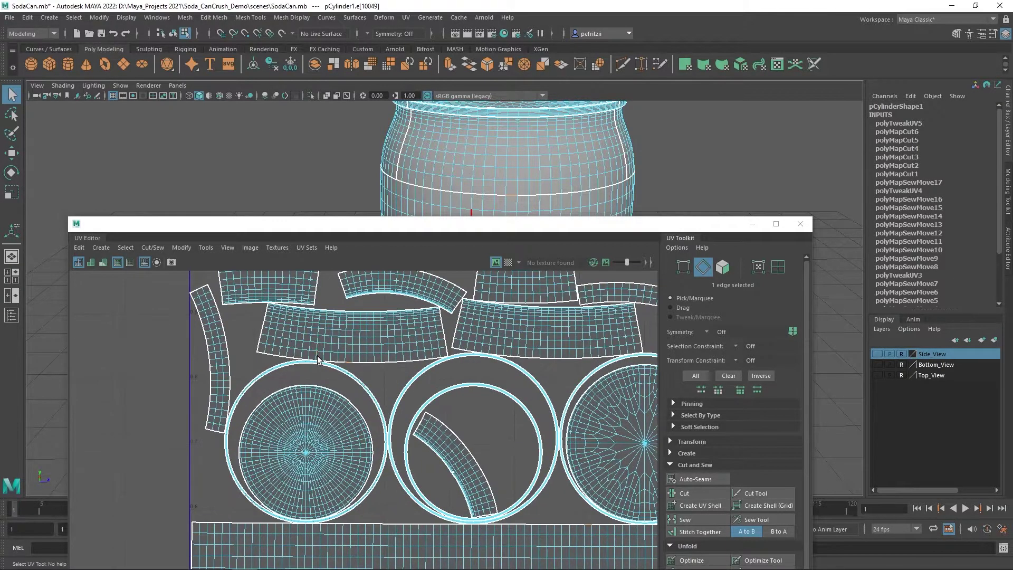
scroll(317, 359, "up", 3)
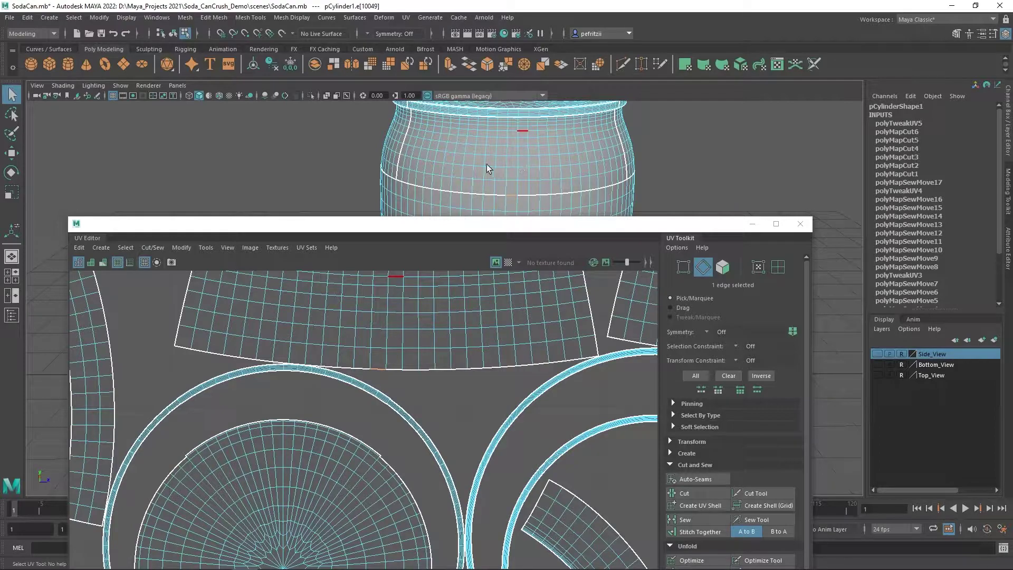
scroll(477, 163, "down", 2)
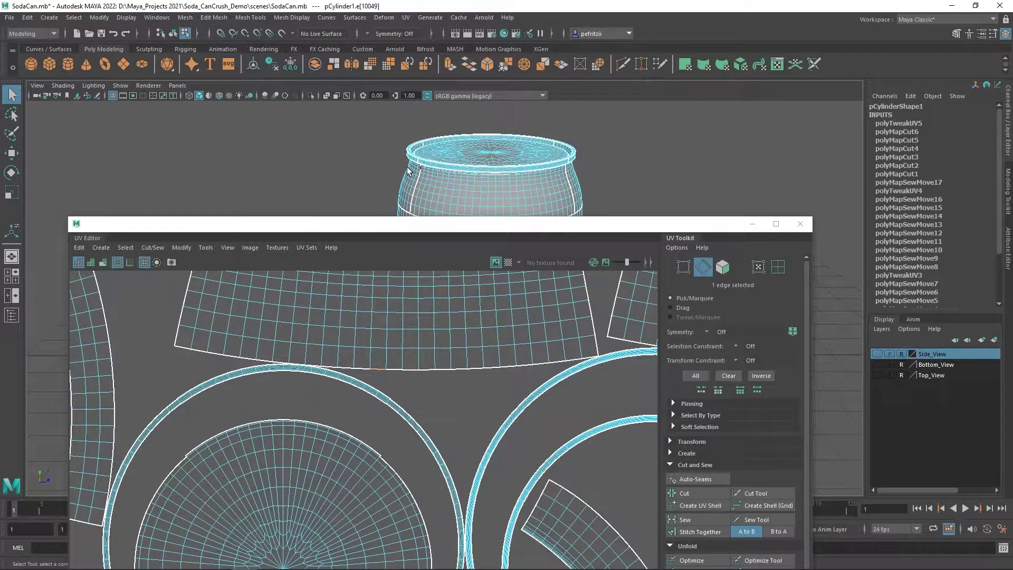
mouse_move(367, 164)
left_mouse_down("alt")
mouse_move(315, 127)
mouse_move(336, 153)
mouse_move(384, 158)
left_mouse_up("alt")
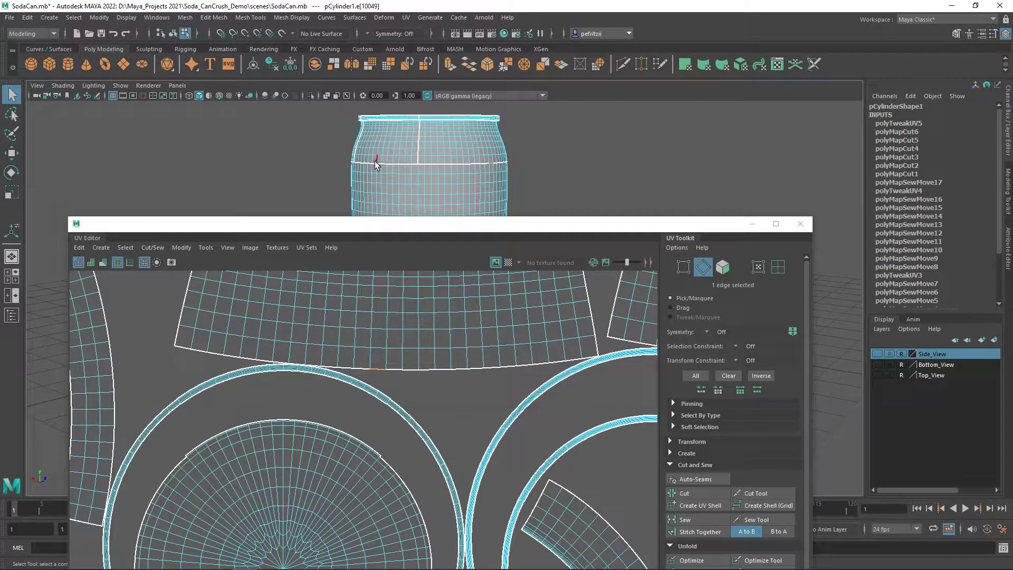
left_click(375, 165)
- Examine how the shoulder shells and their seam edges correspond to the can and sit within the UV layout
scroll(479, 340, "down", 6)
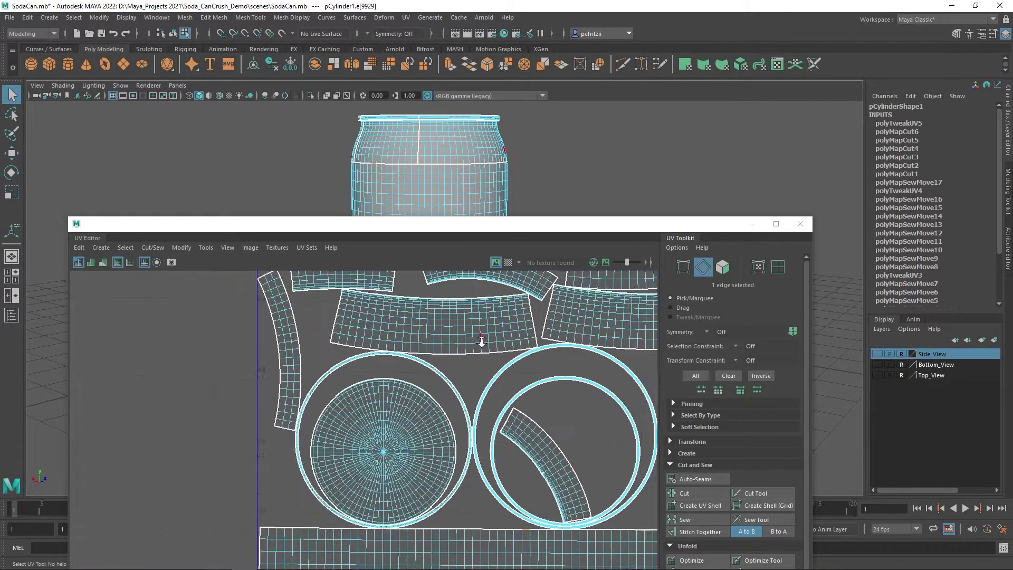
key("w")
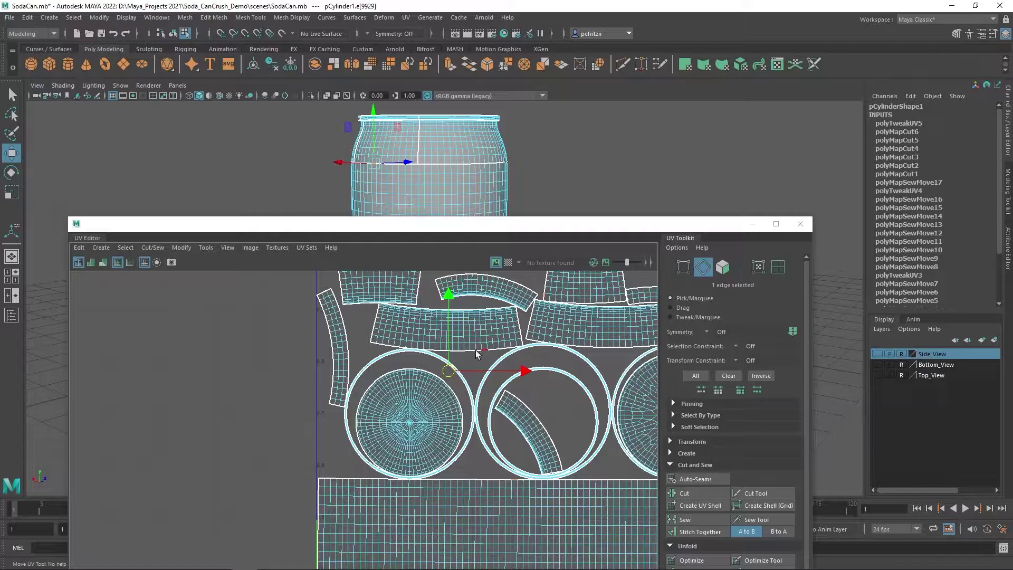
scroll(470, 363, "up", 3)
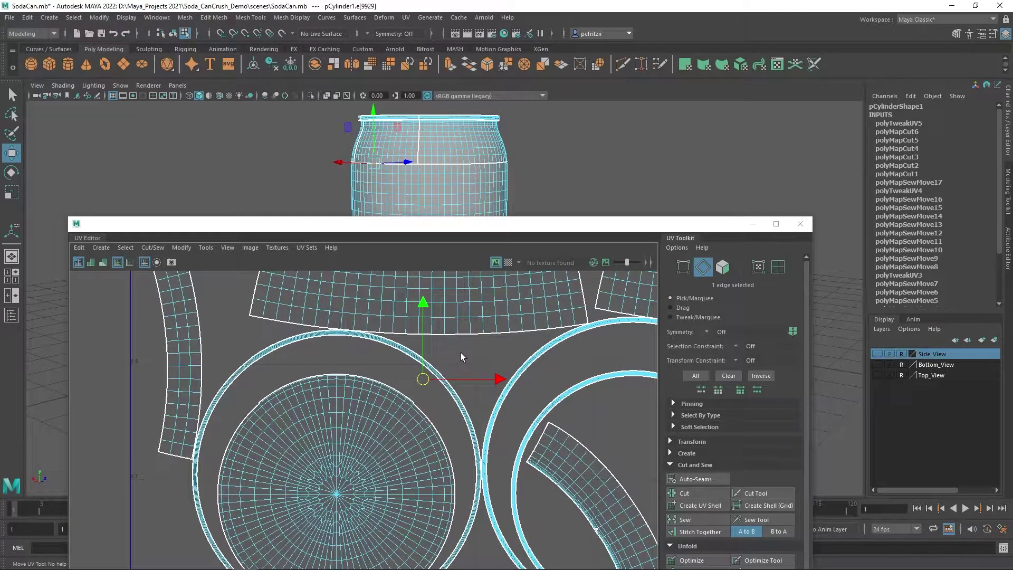
middle_click_drag(460, 349, 448, 527, "alt")
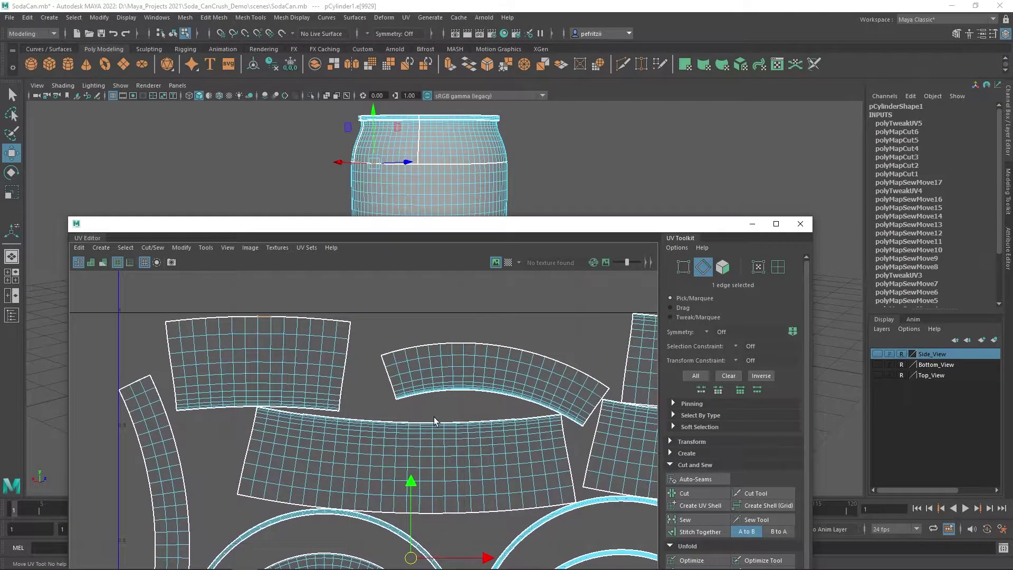
middle_click_drag(387, 314, 482, 327, "alt")
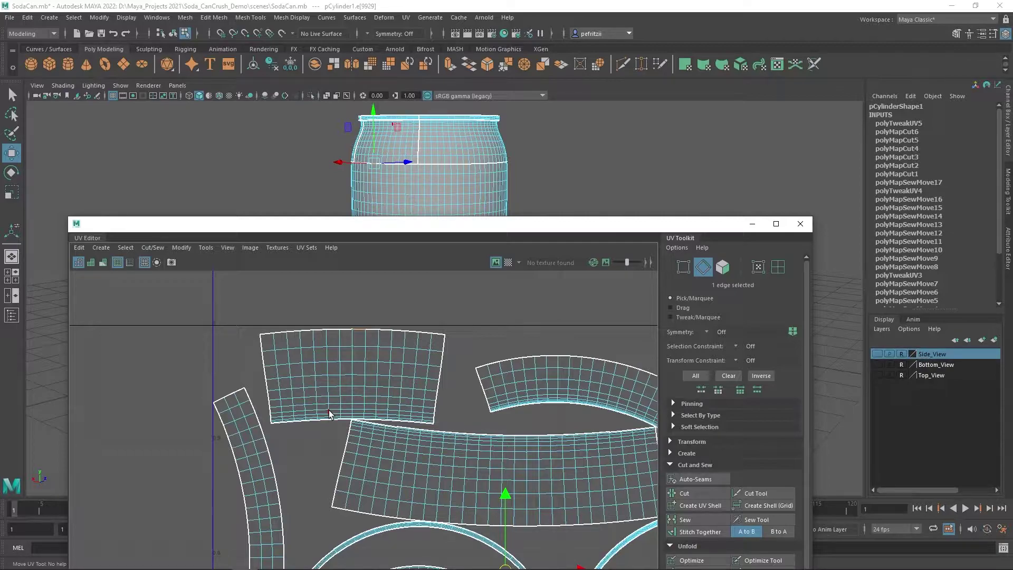
scroll(307, 386, "down", 5)
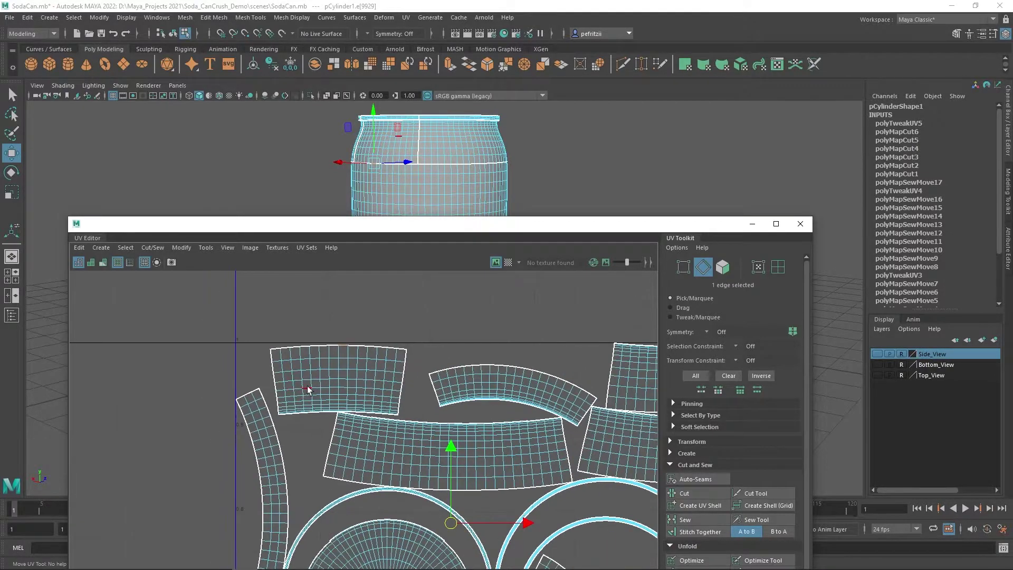
mouse_move(304, 413)
right_mouse_down()
mouse_move(306, 431)
mouse_move(303, 413)
right_mouse_up()
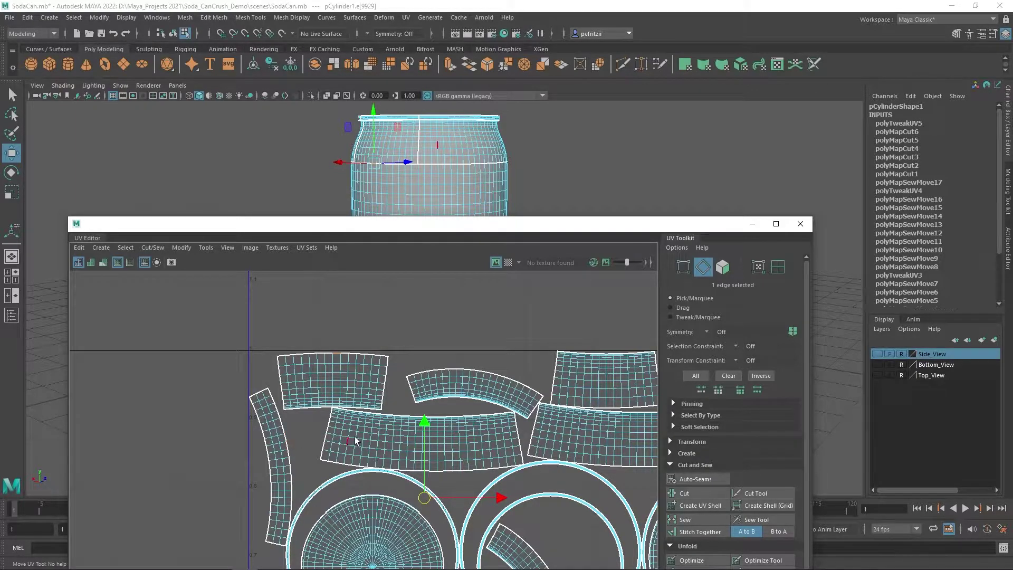
scroll(334, 439, "down", 6)
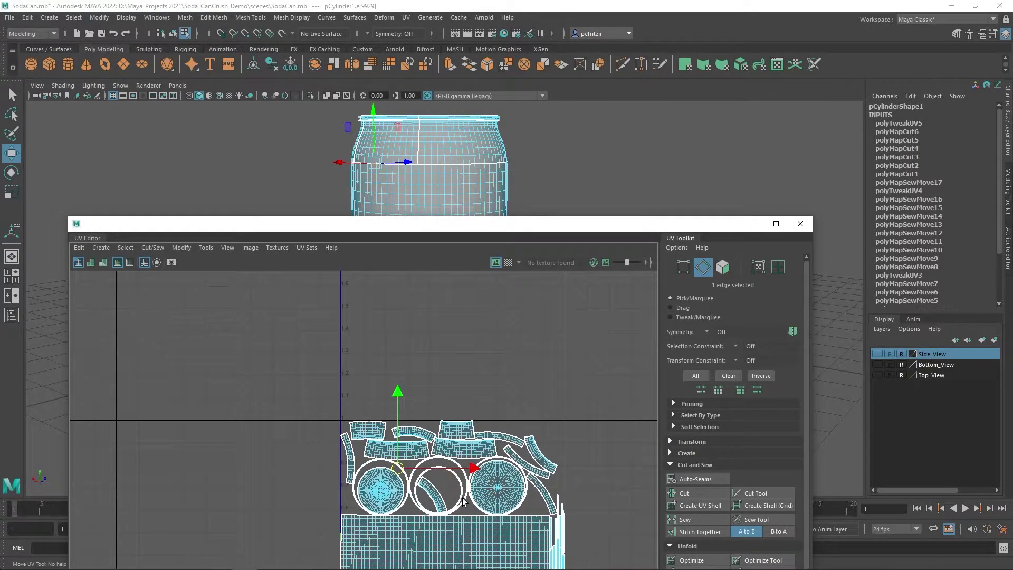
middle_click_drag(336, 481, 166, 280, "alt")
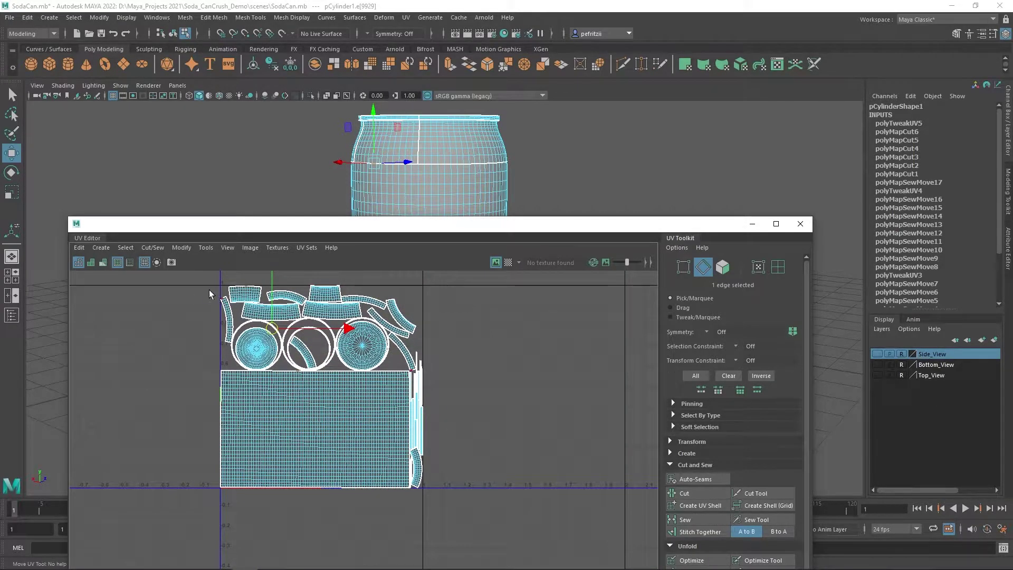
- Select all edges of the UV layout and activate the Scale tool for them
left_click_drag(196, 277, 617, 565)
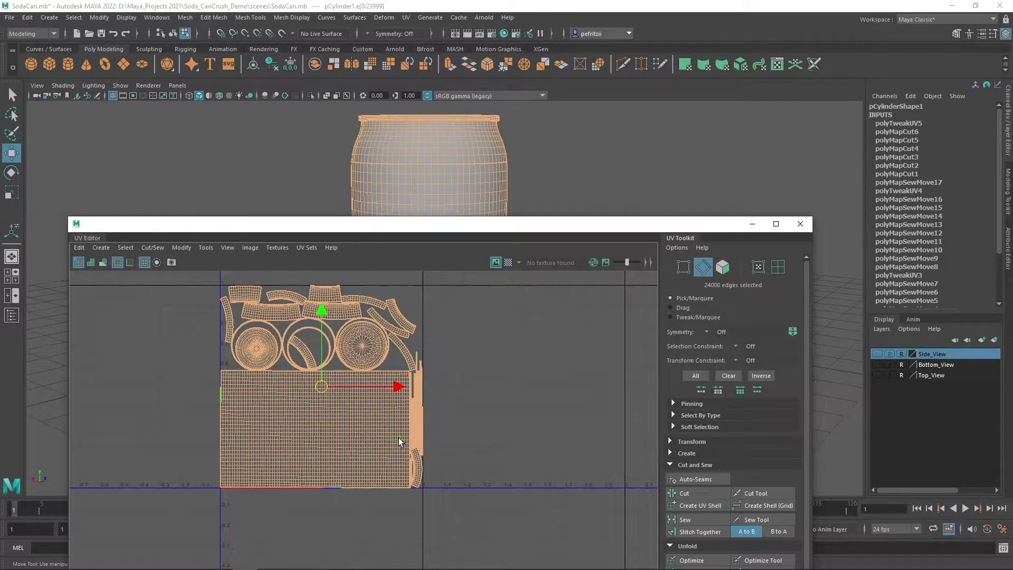
key("r")
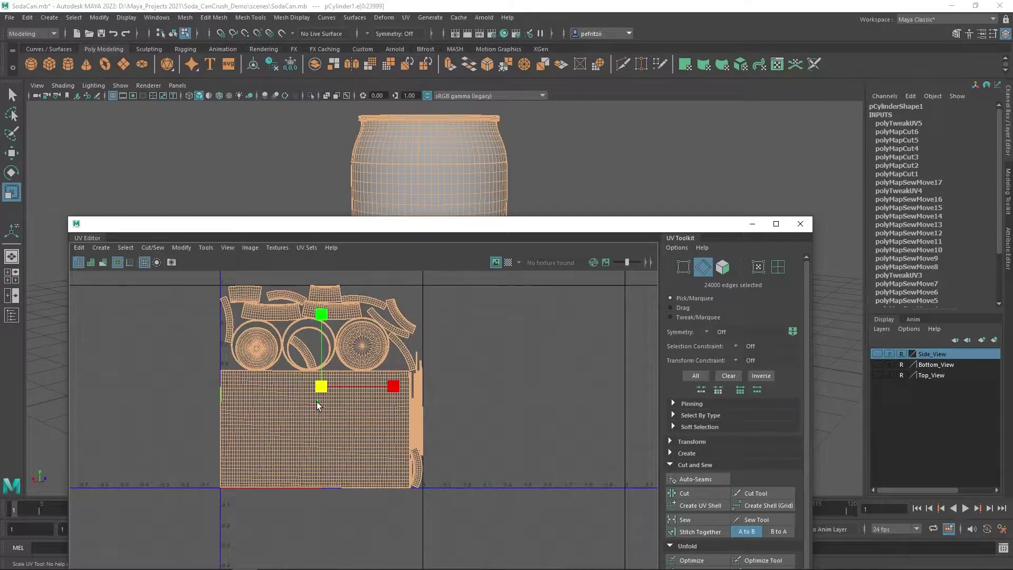
left_click(209, 384)
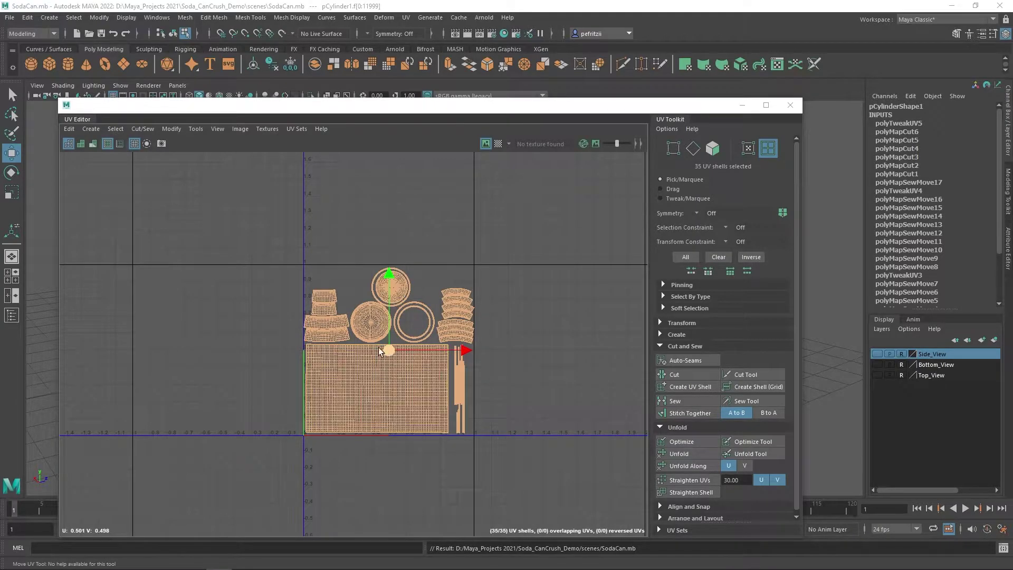
- Deselect all shells and examine the spacing and arrangement of the repacked body, disc, ring, shoulder and strip shells
scroll(380, 361, "up", 2)
left_click(240, 293)
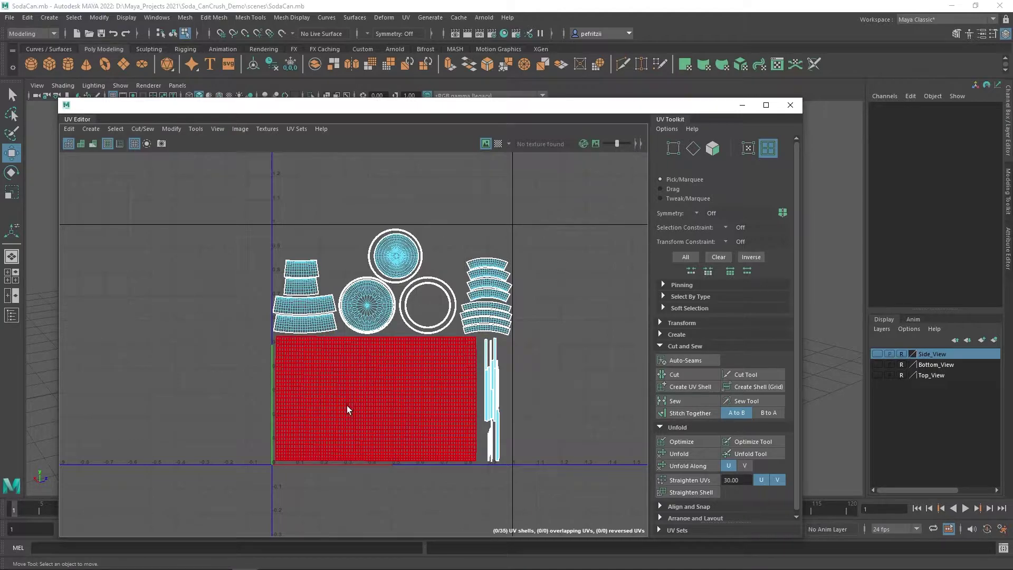
scroll(374, 399, "up", 3)
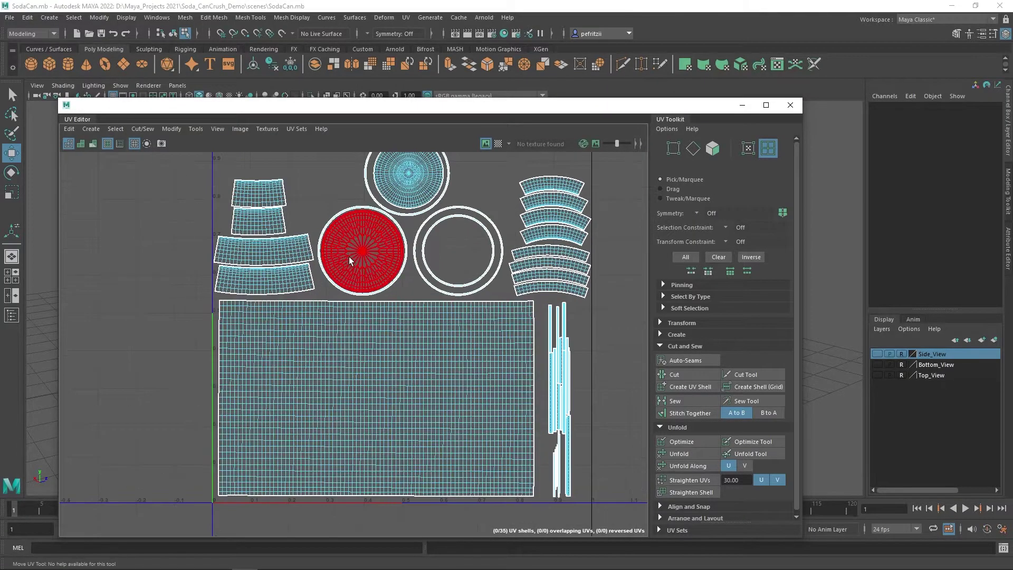
left_click_drag(377, 111, 395, 275)
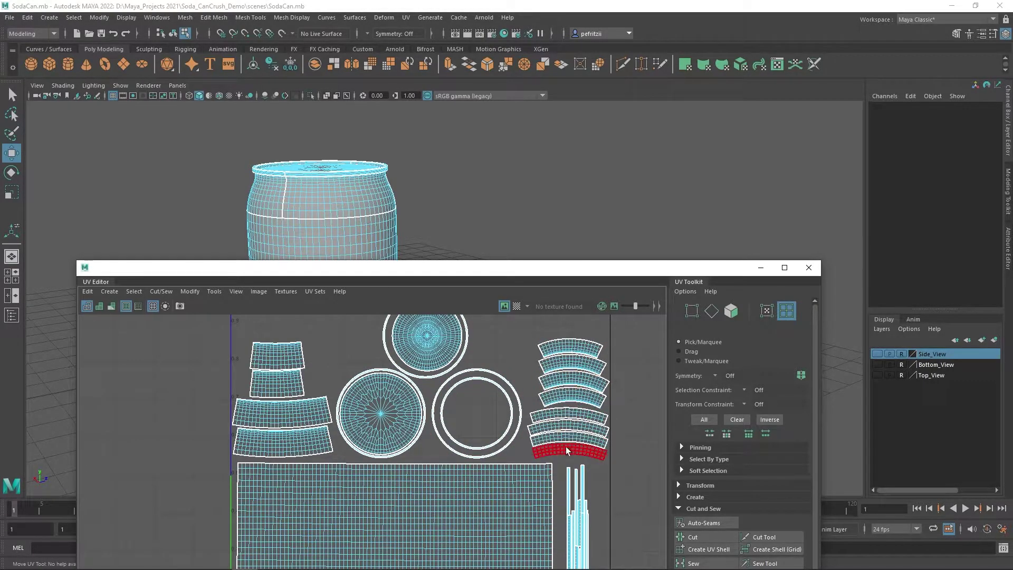
middle_click_drag(625, 458, 621, 449, "alt")
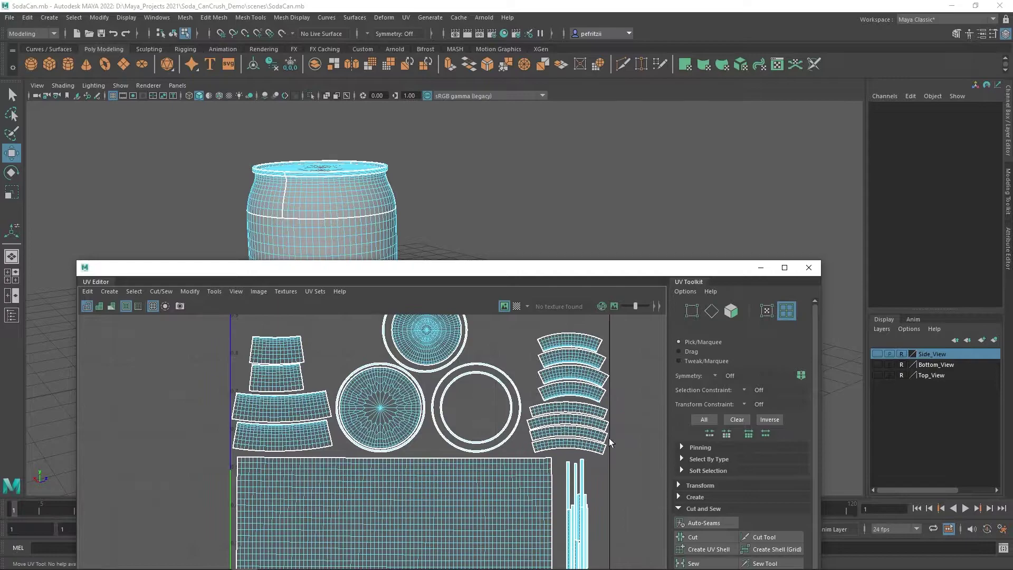
left_click_drag(491, 263, 426, 109)
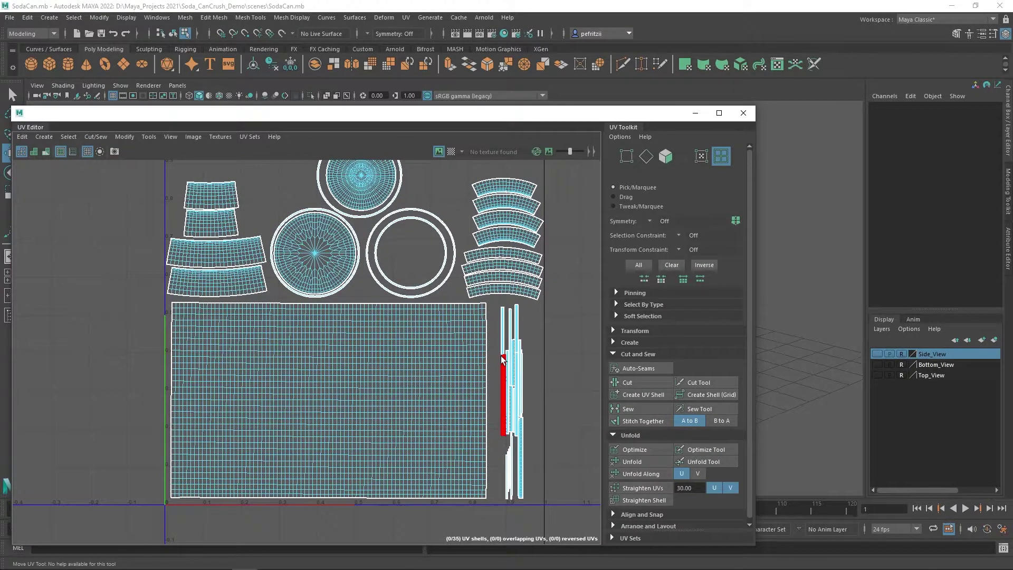
scroll(529, 383, "down", 1)
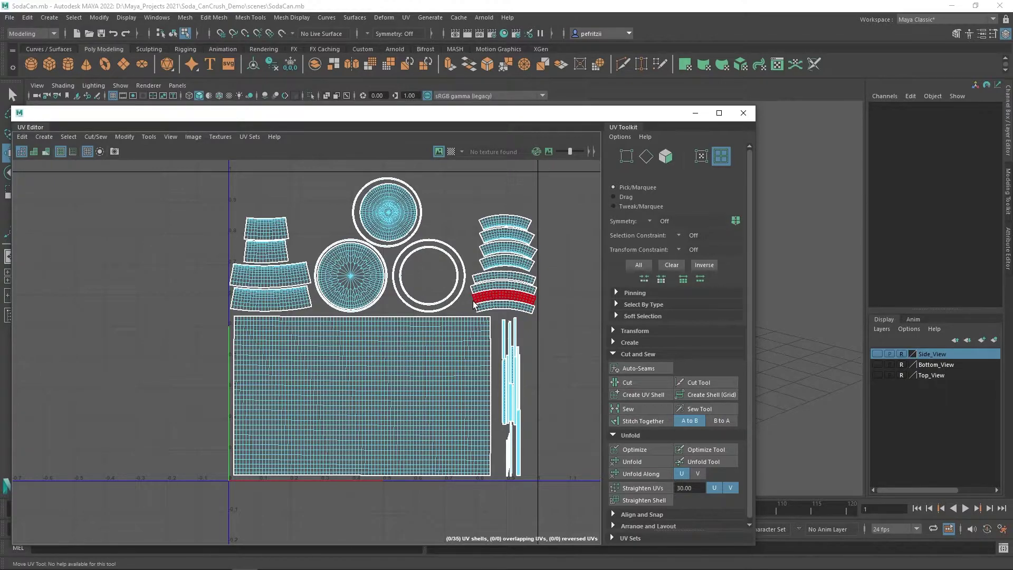
left_click(447, 298)
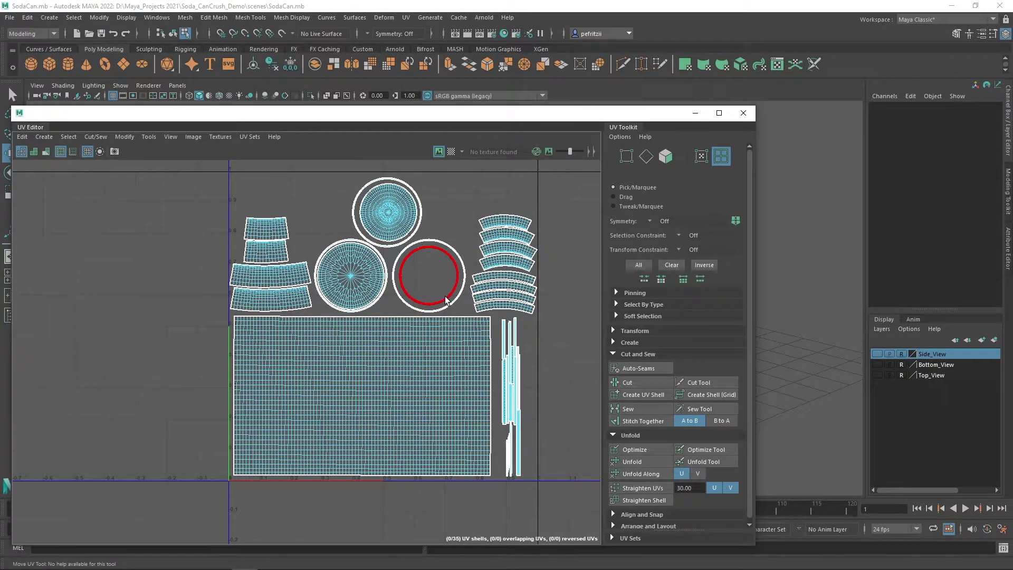
- Select all of the can's UV shells in the UV layout
left_click(384, 221)
left_click(314, 267)
left_click(312, 265)
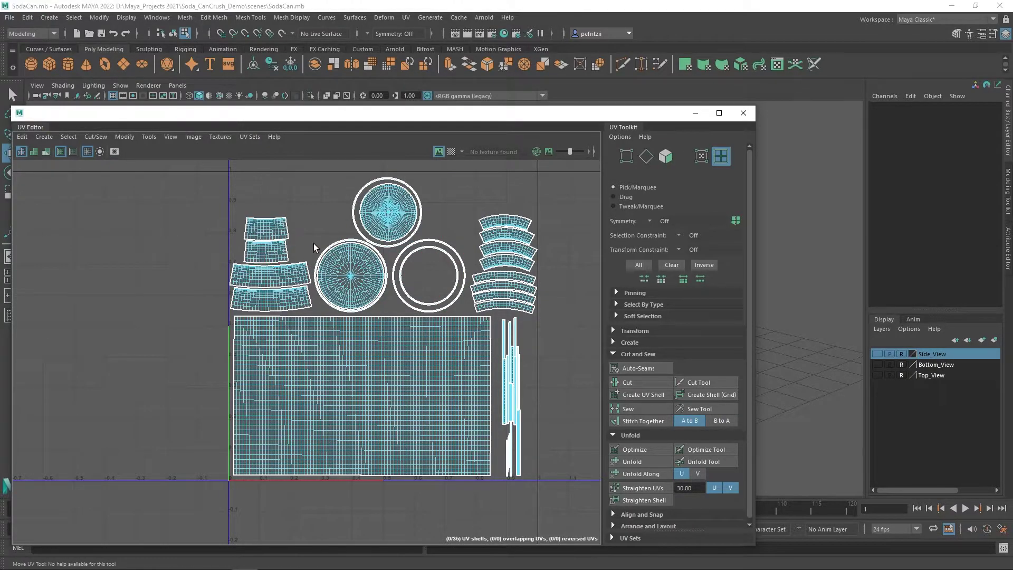
left_click_drag(227, 192, 567, 506)
right_click_drag(101, 270, 85, 261)
left_click_drag(195, 178, 561, 496)
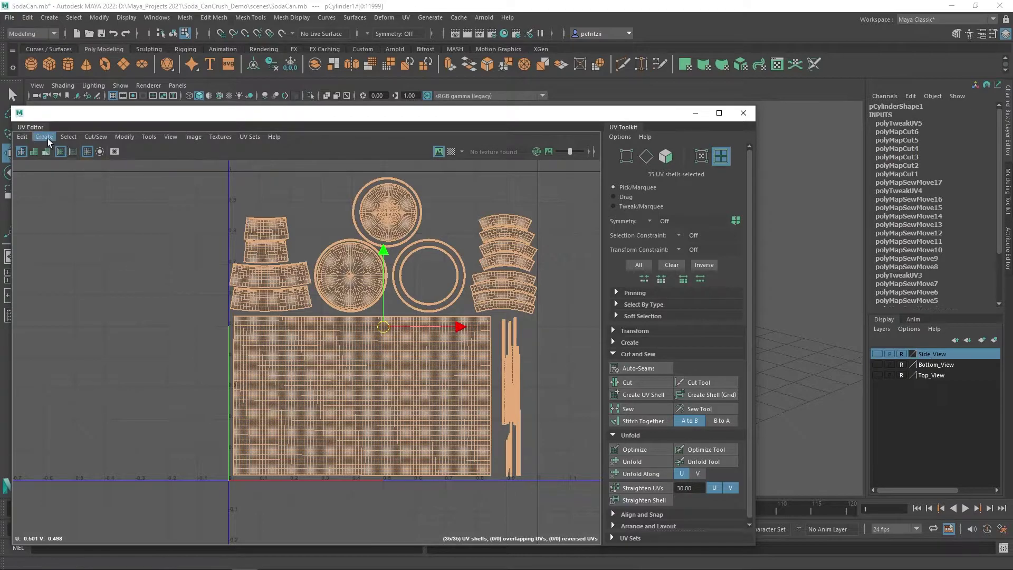
- Open the UV Snapshot options and name the output image SodaCanUV in the project's images folder
left_click(114, 152)
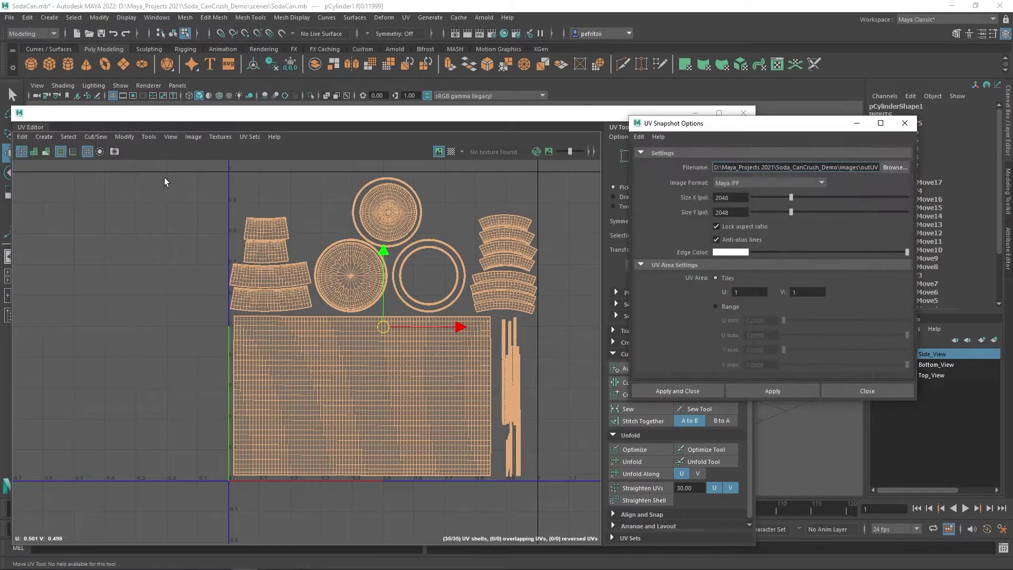
left_click_drag(792, 128, 406, 160)
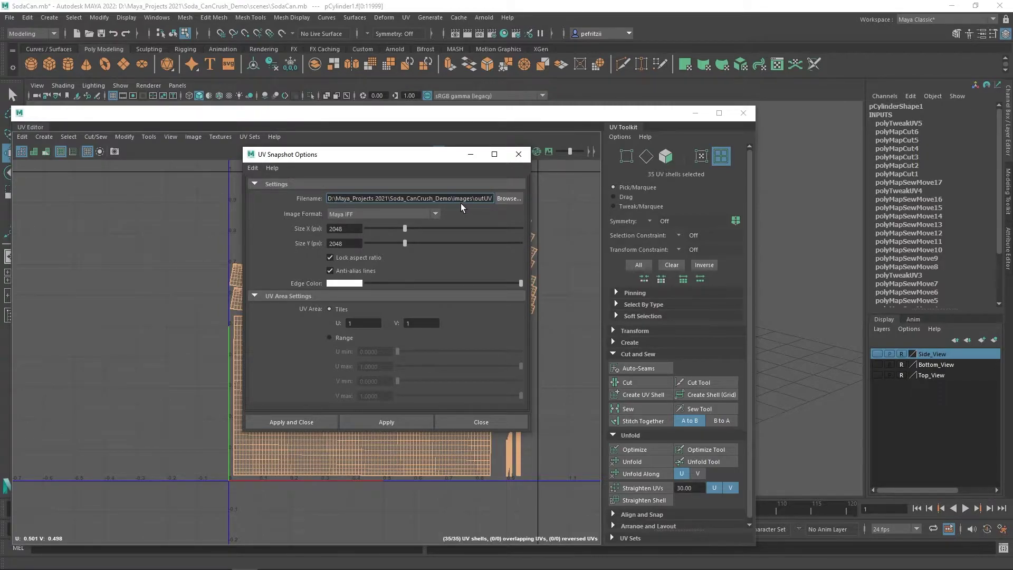
left_click(484, 202)
key("BackSpace")
key("BackSpace")
type("Can")
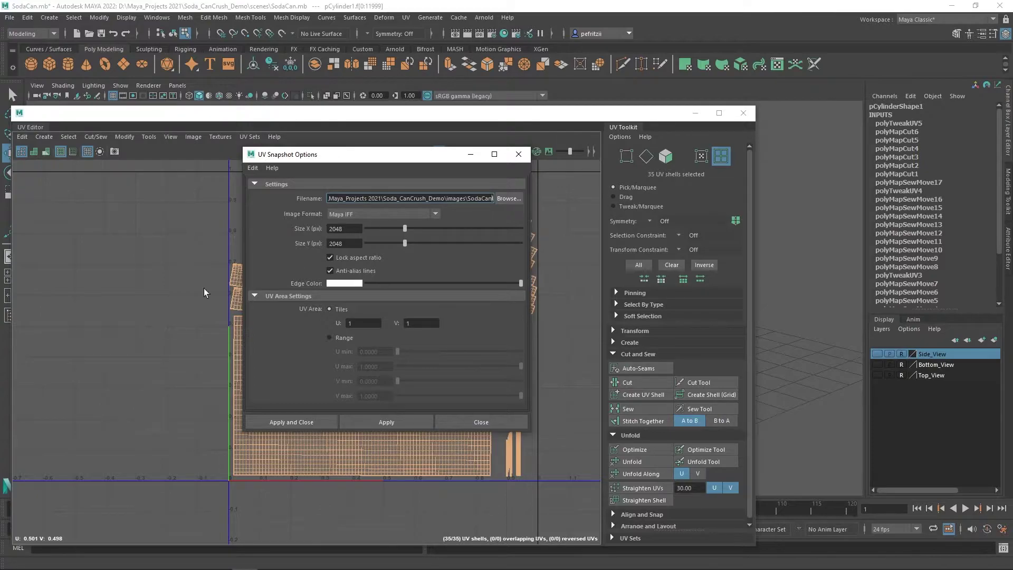
- Set the snapshot format to PNG and the edge color to magenta, and export the UV snapshot
left_click(435, 214)
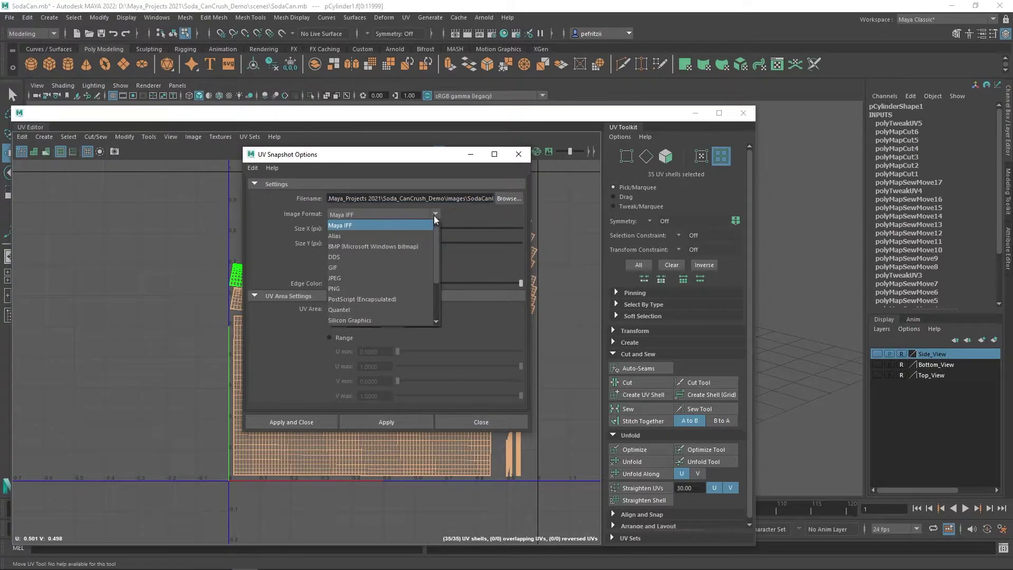
left_click(338, 288)
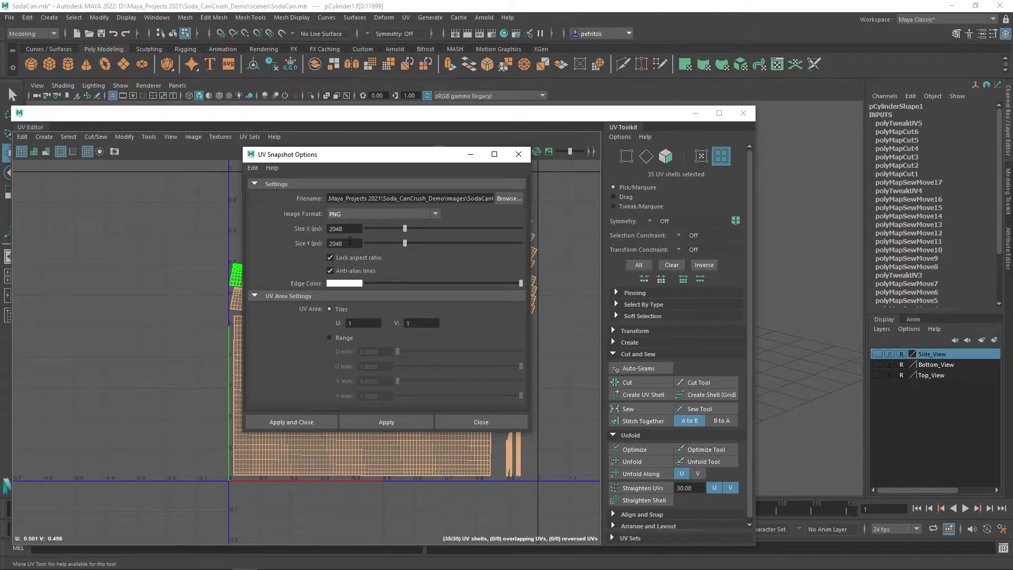
left_click(335, 285)
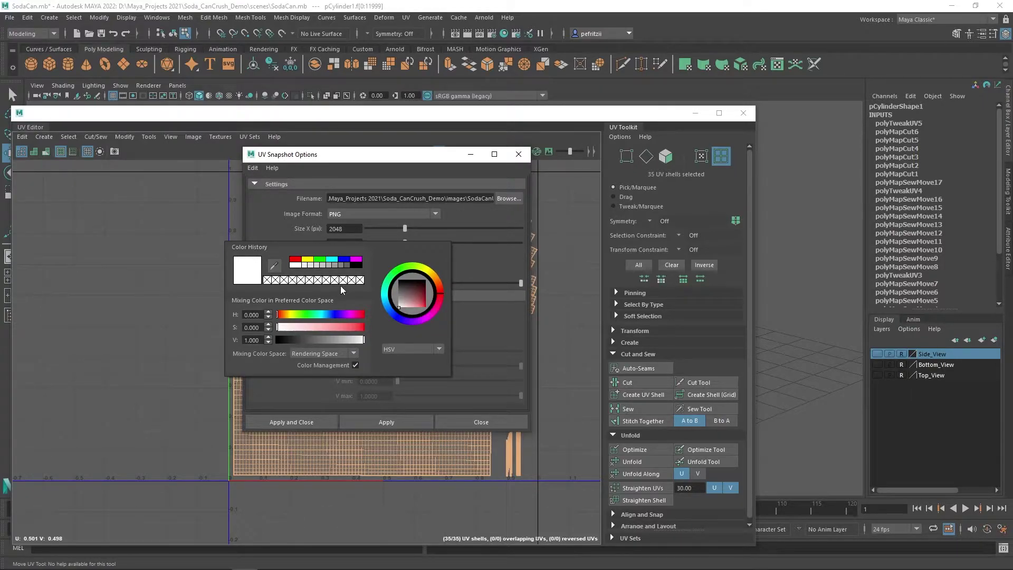
left_click(356, 260)
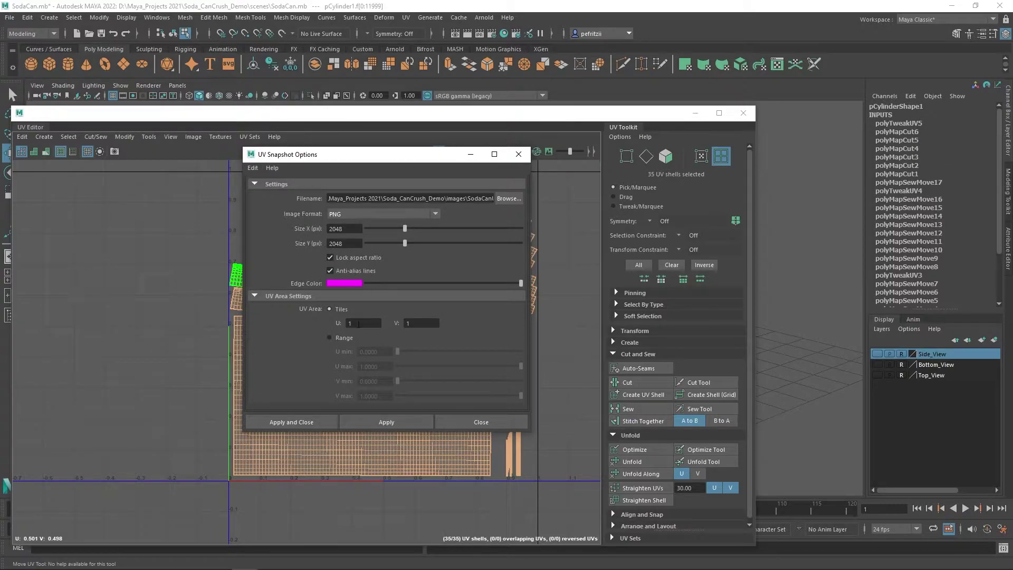
left_click(318, 423)
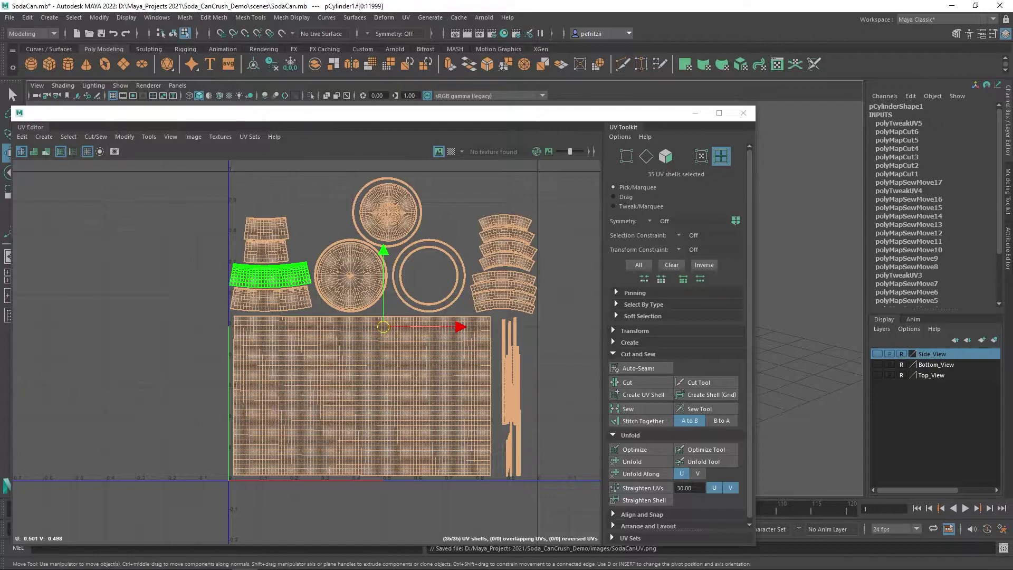
- In File Explorer, open the images folder of Soda_CanCrush_Demo under Maya_Projects 2021 on drive D
left_click(116, 561)
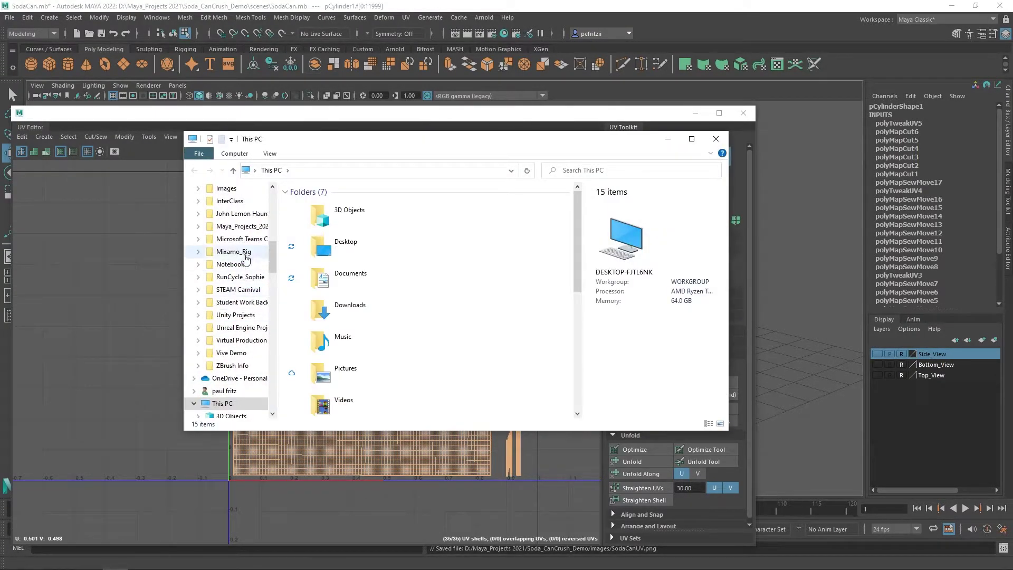
scroll(241, 304, "down", 1)
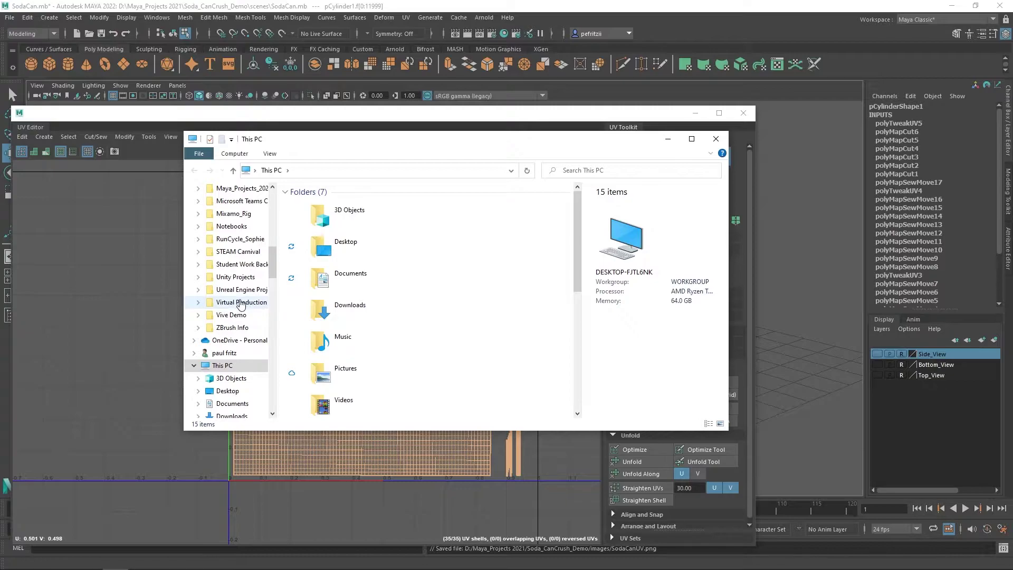
scroll(241, 303, "down", 3)
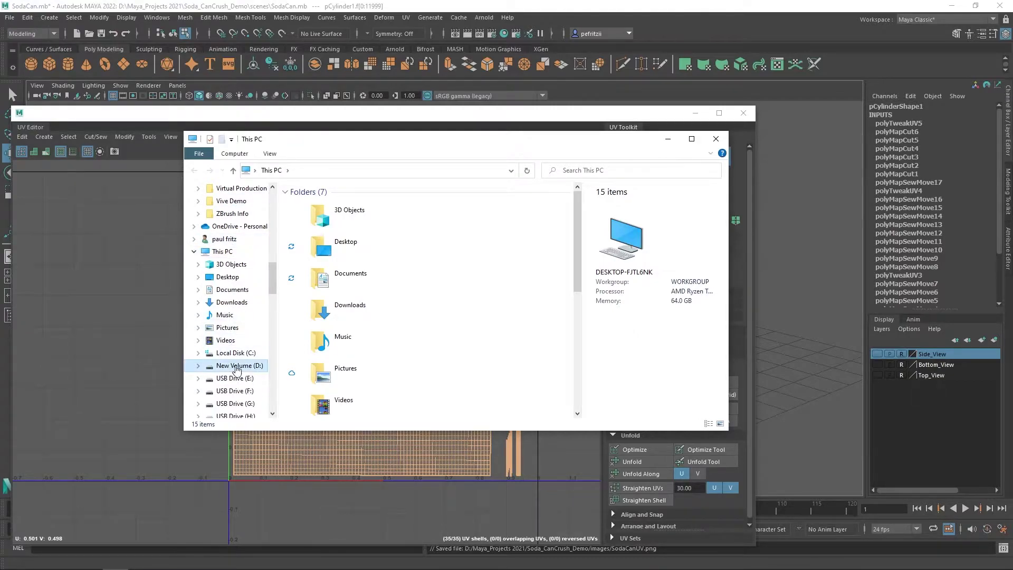
left_click(235, 367)
double_click(321, 281)
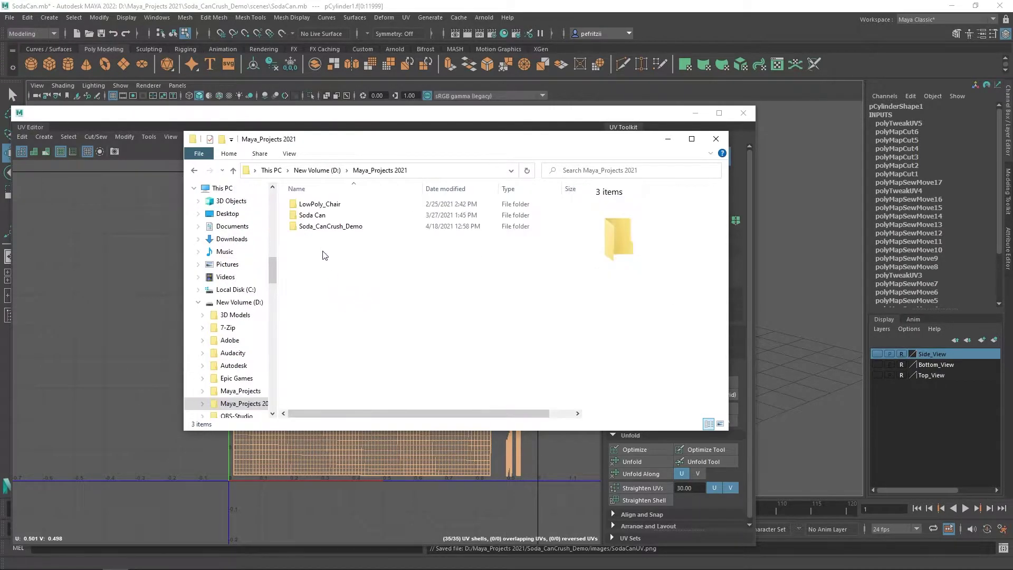
double_click(318, 227)
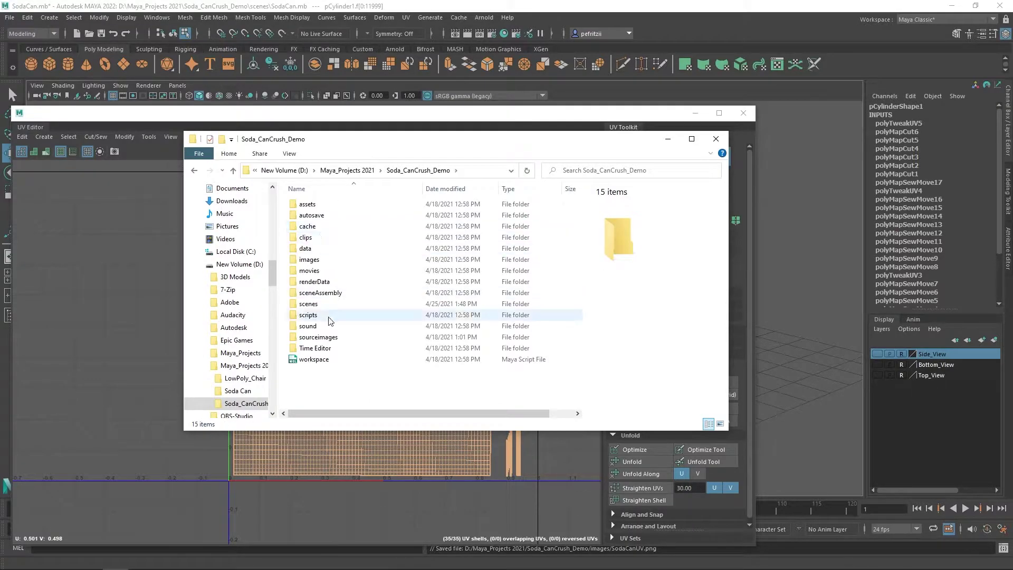
double_click(309, 259)
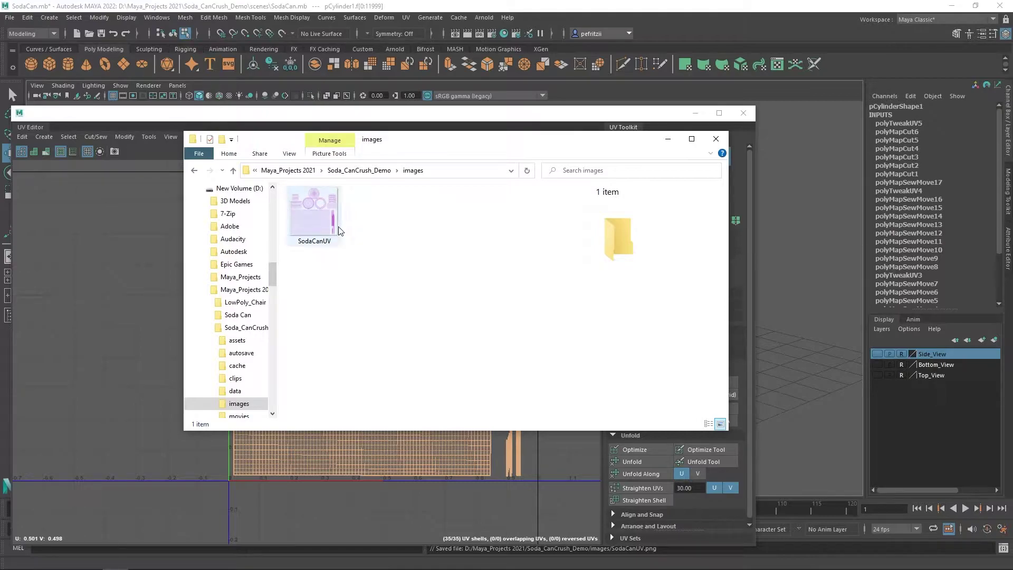
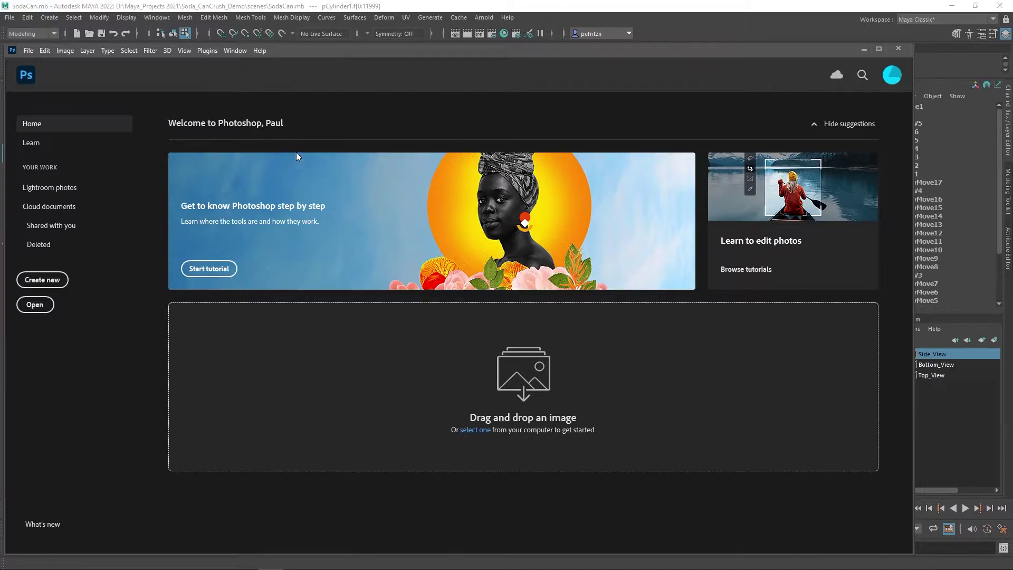
- Maximize the Photoshop window and start a new document named SodaCan_Demo
left_click_drag(476, 53, 488, 282)
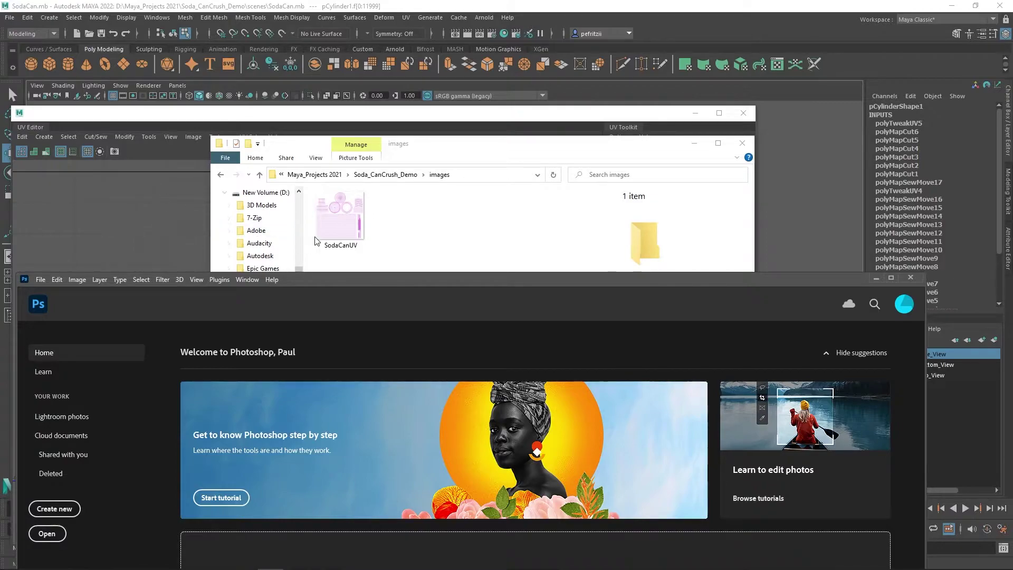
left_click_drag(419, 278, 426, 155)
double_click(426, 154)
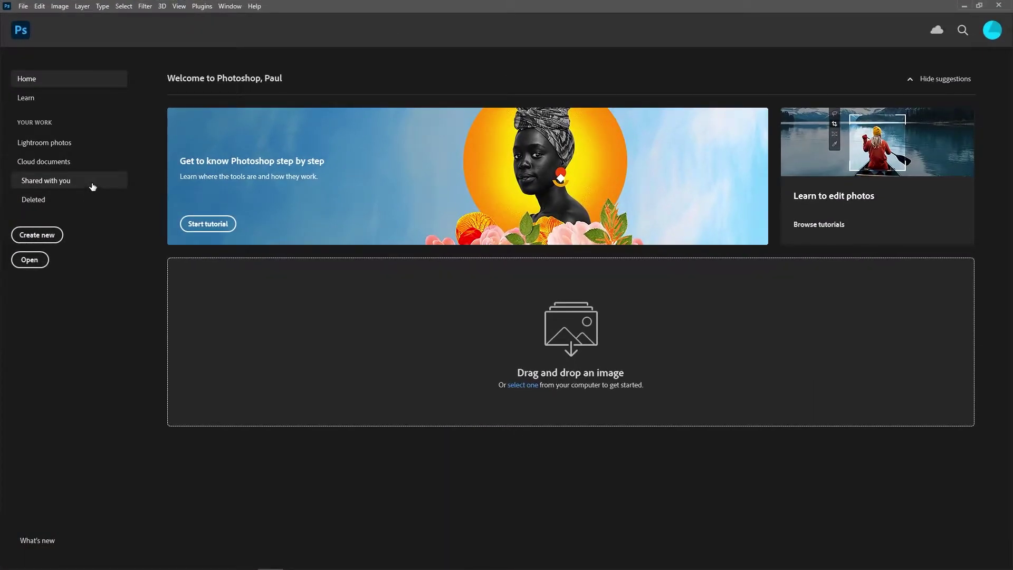
left_click(44, 239)
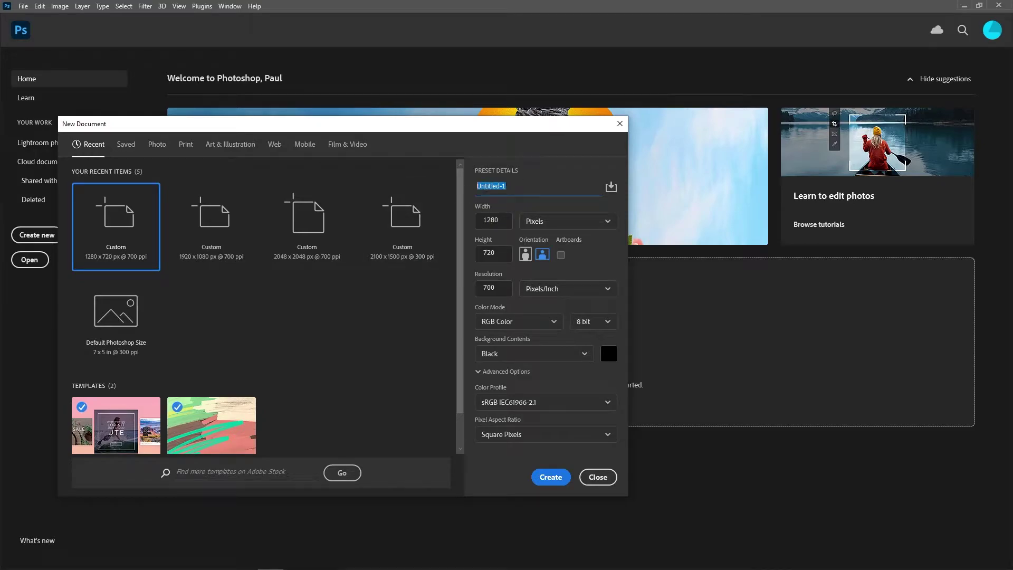
type("S")
type("osa")
type("da")
type("Can")
type("_Demo")
- Set the new document to 2048 by 2048 pixels with a black background, and create it
double_click(504, 220)
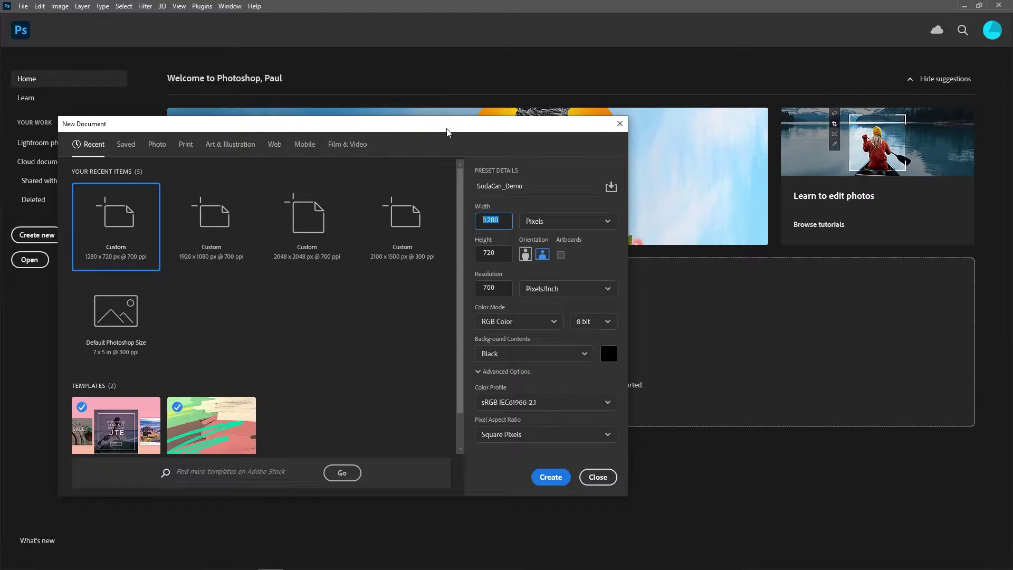
type("2048")
key("Tab")
key("Tab")
type("2048")
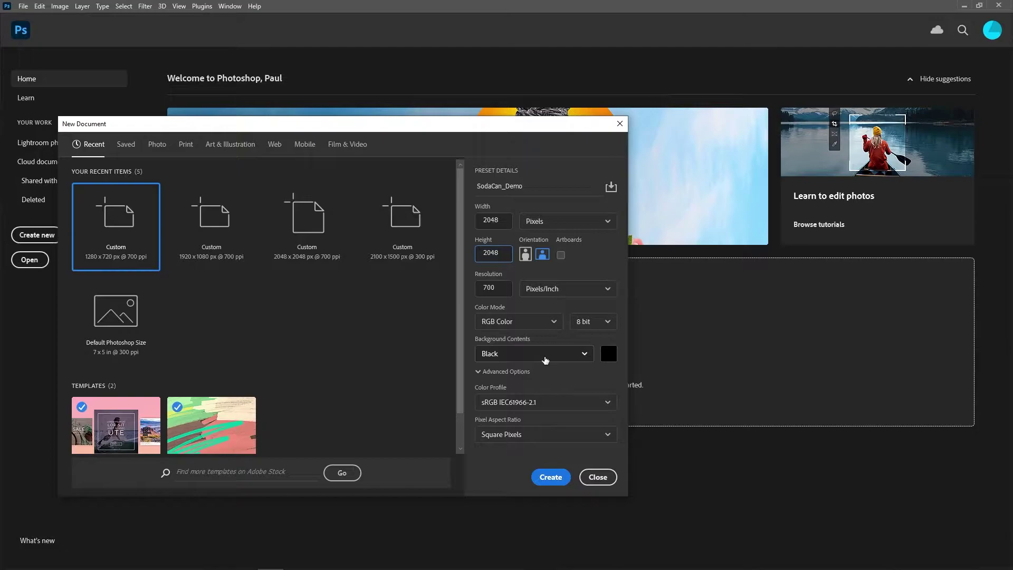
left_click(586, 355)
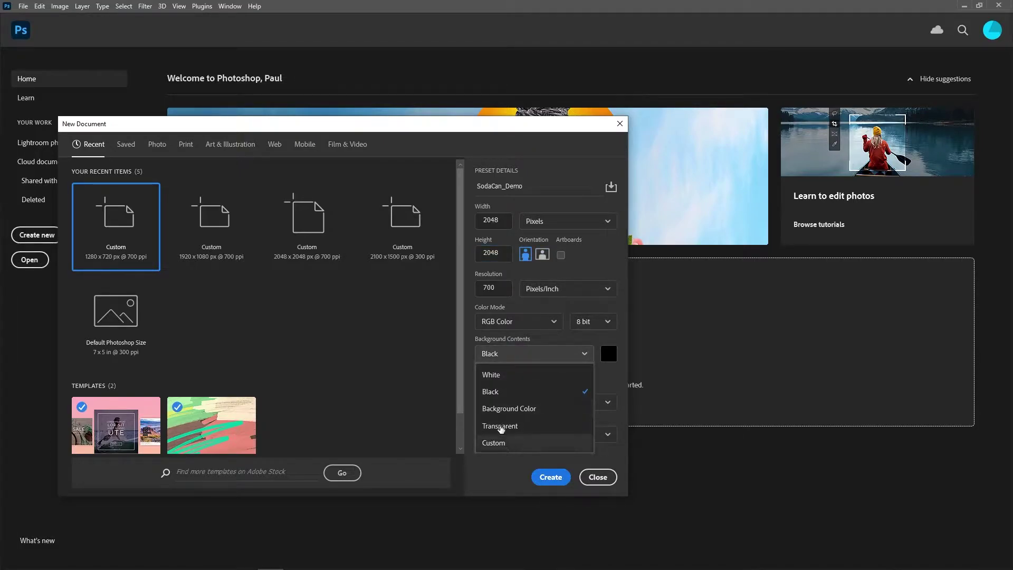
left_click(493, 393)
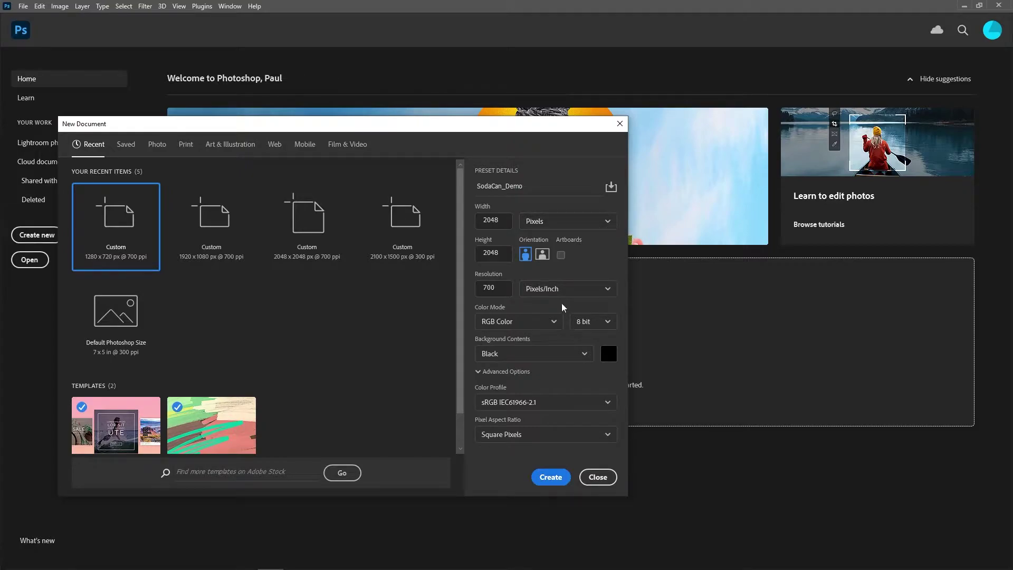
left_click(550, 476)
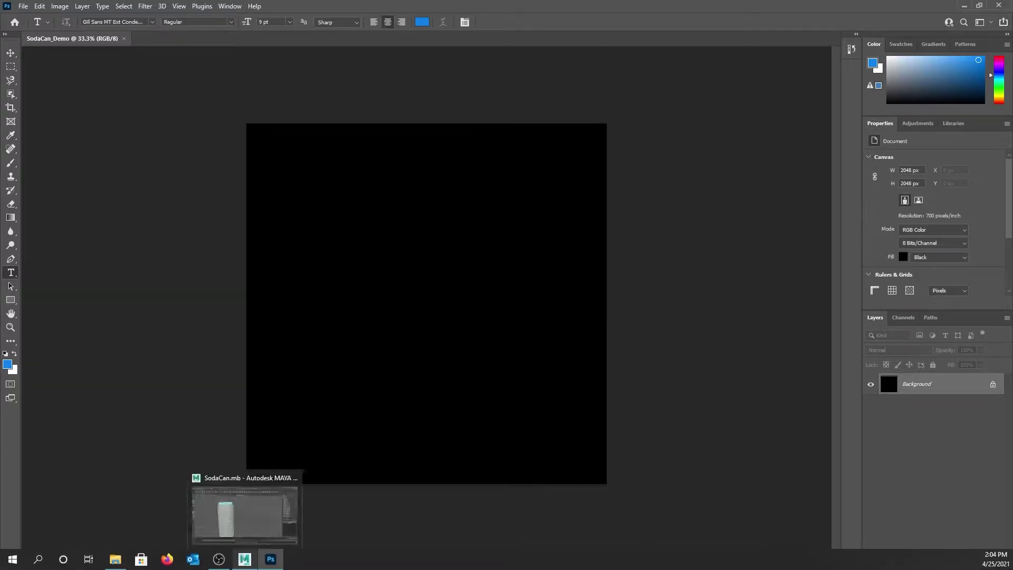
- Place the SodaCanUV image from the images folder into the SodaCan_Demo document at its fitted size
mouse_move(114, 567)
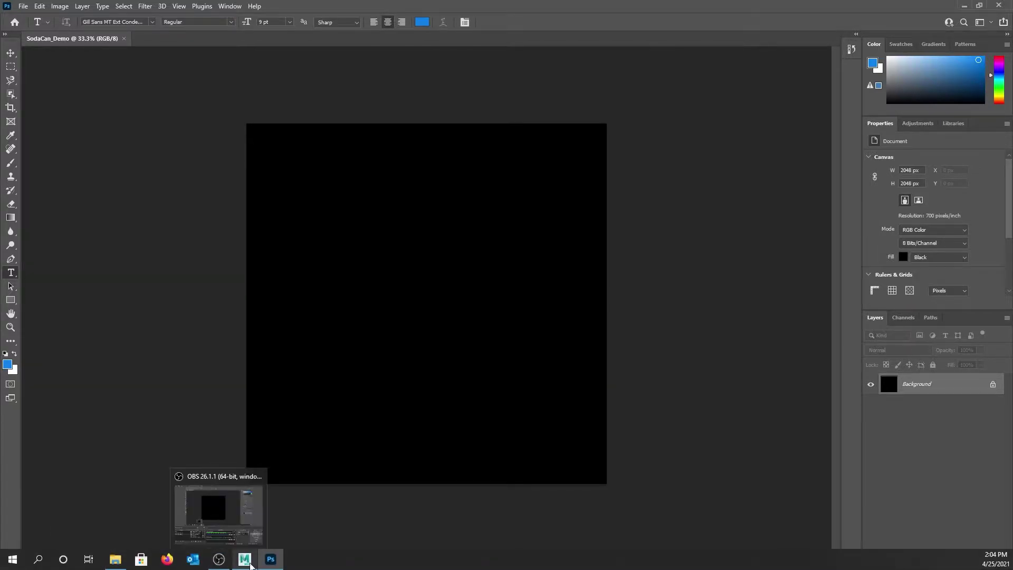
left_click(246, 563)
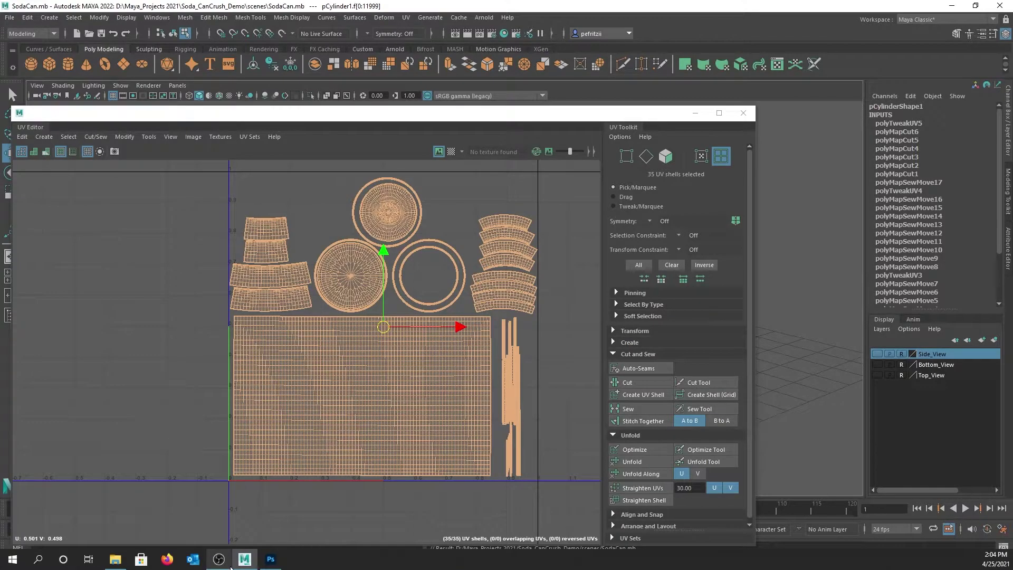
left_click(270, 562)
left_click(116, 560)
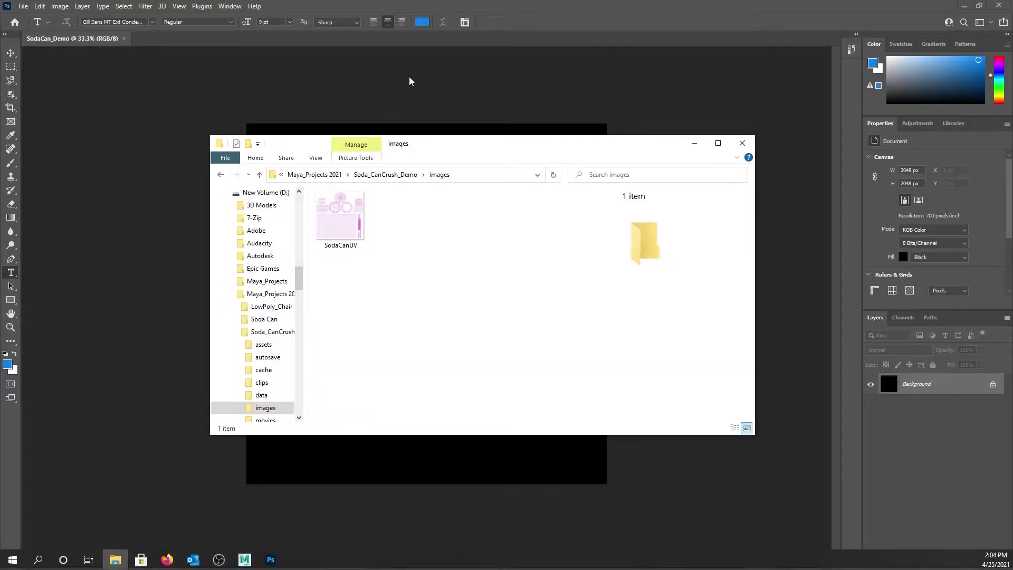
left_click_drag(474, 150, 470, 293)
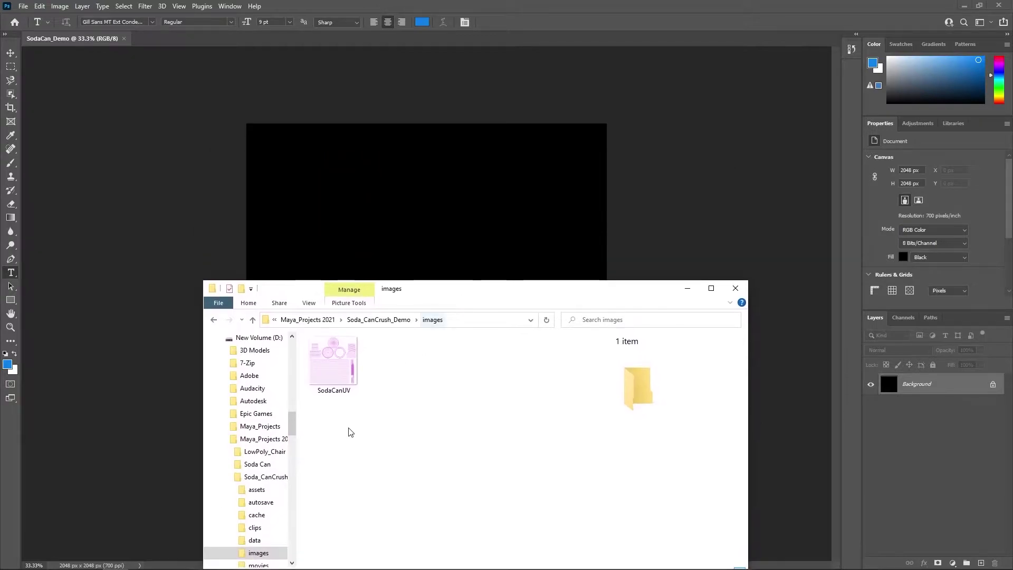
left_click_drag(344, 385, 374, 199)
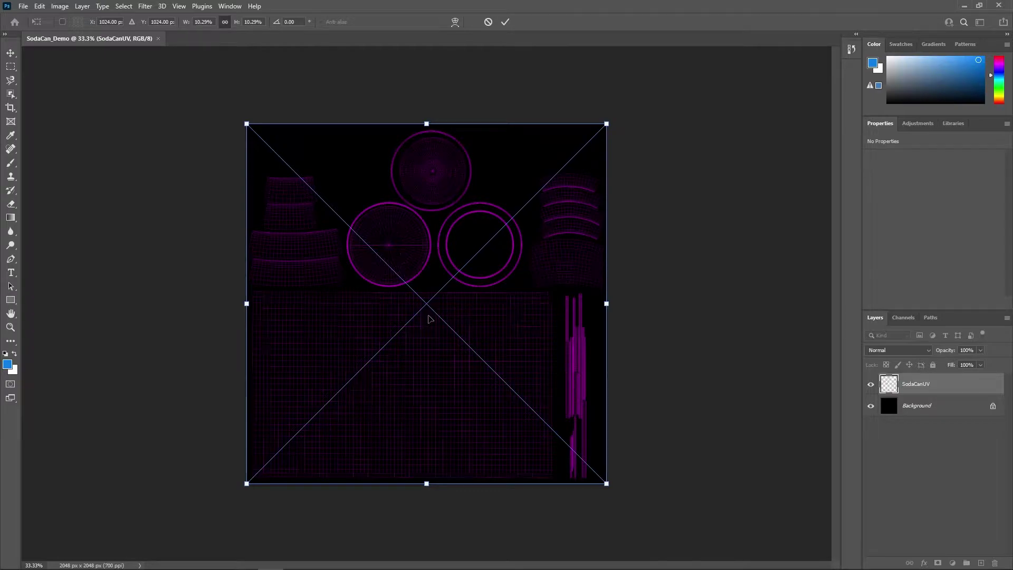
key("Return")
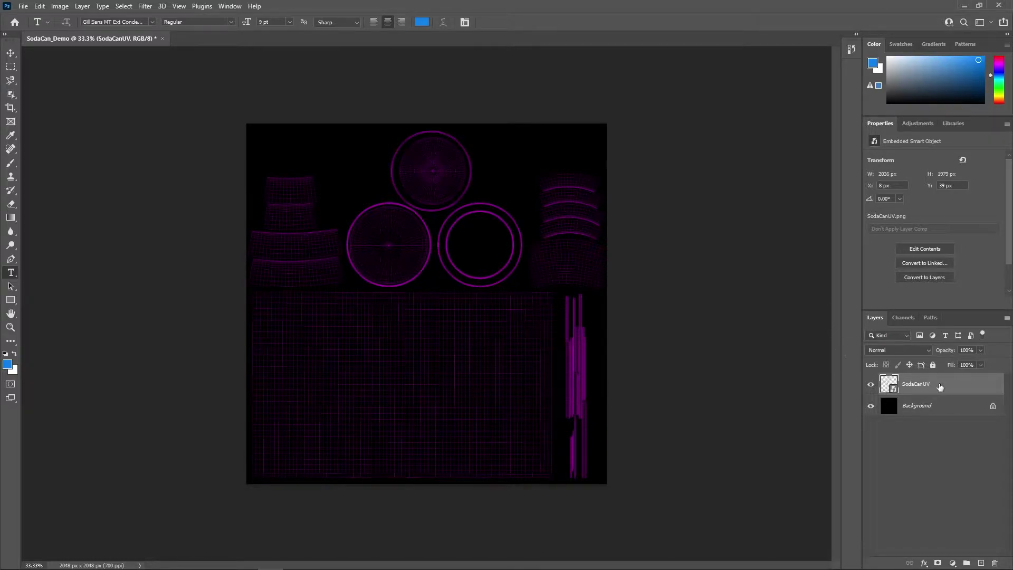
- Lock the SodaCanUV layer completely and add a new empty layer above it
right_click(984, 385)
key("Escape")
left_click(932, 365)
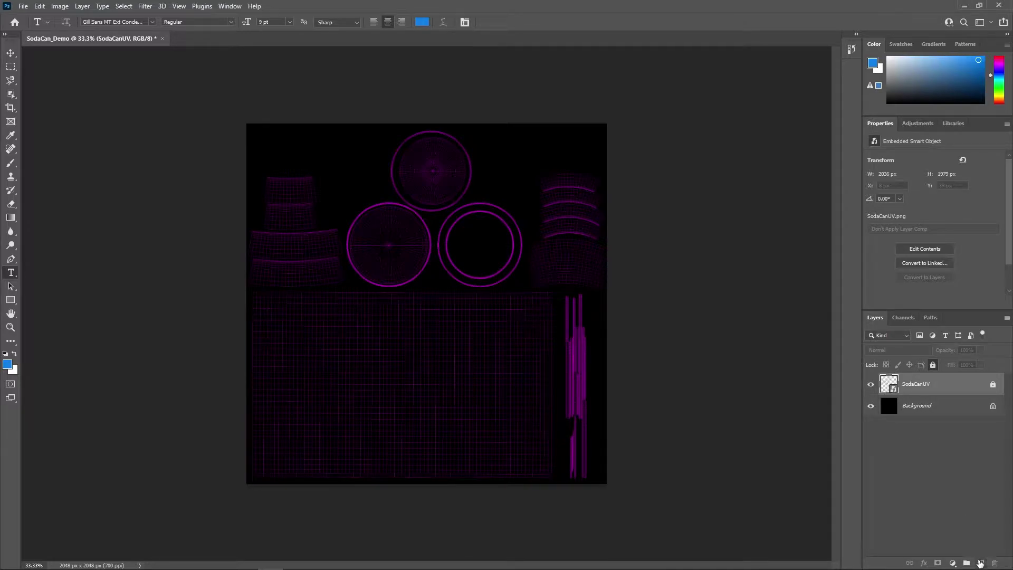
left_click(980, 564)
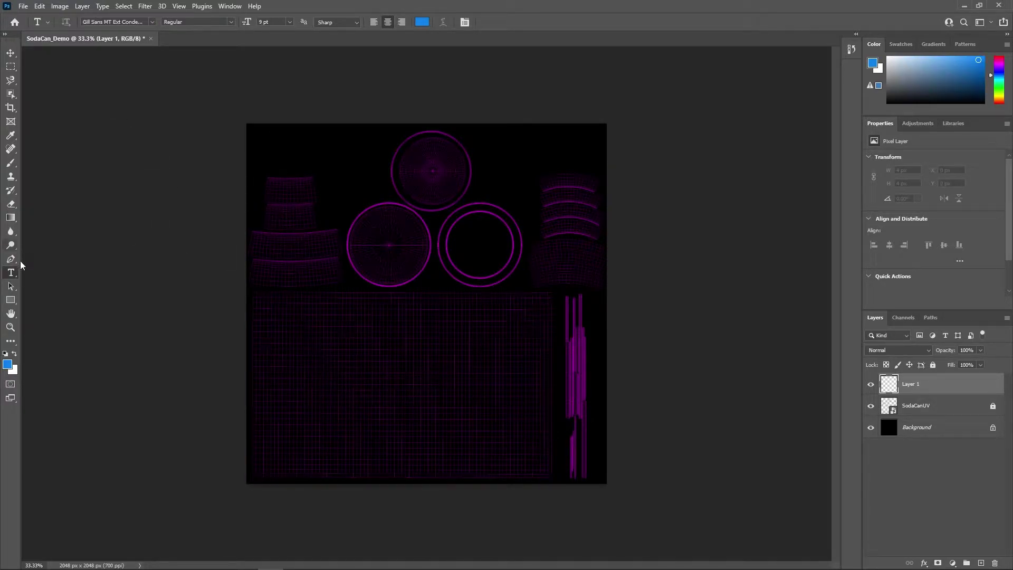
- Set the foreground colour to bright yellow, e6e90c
left_click(11, 54)
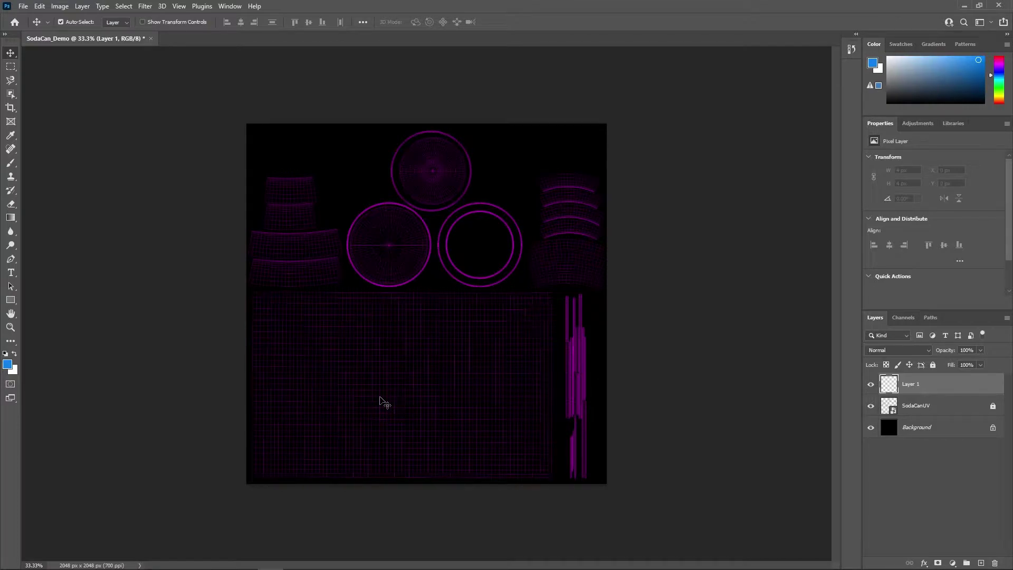
left_click(7, 365)
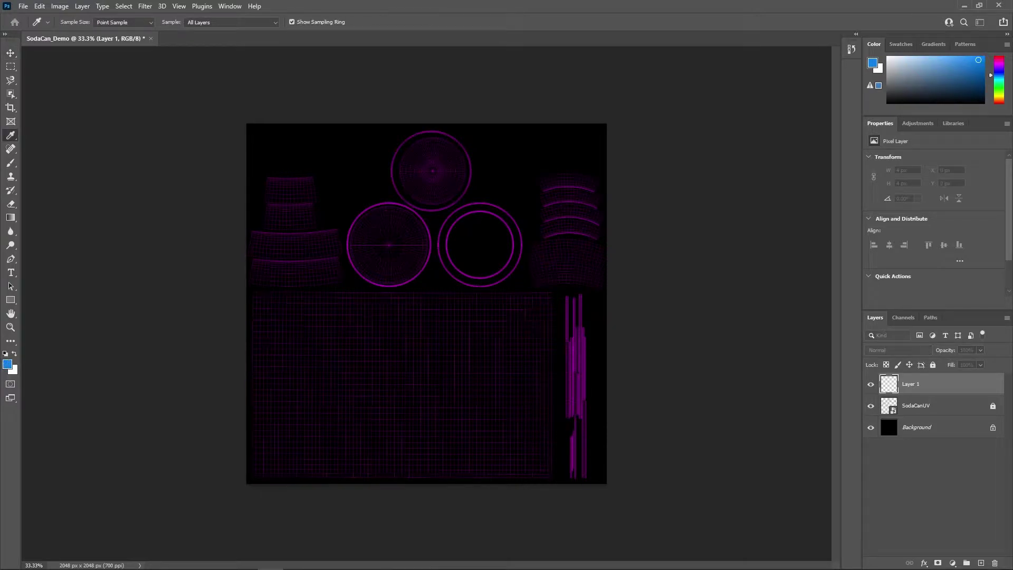
left_click_drag(255, 137, 323, 152)
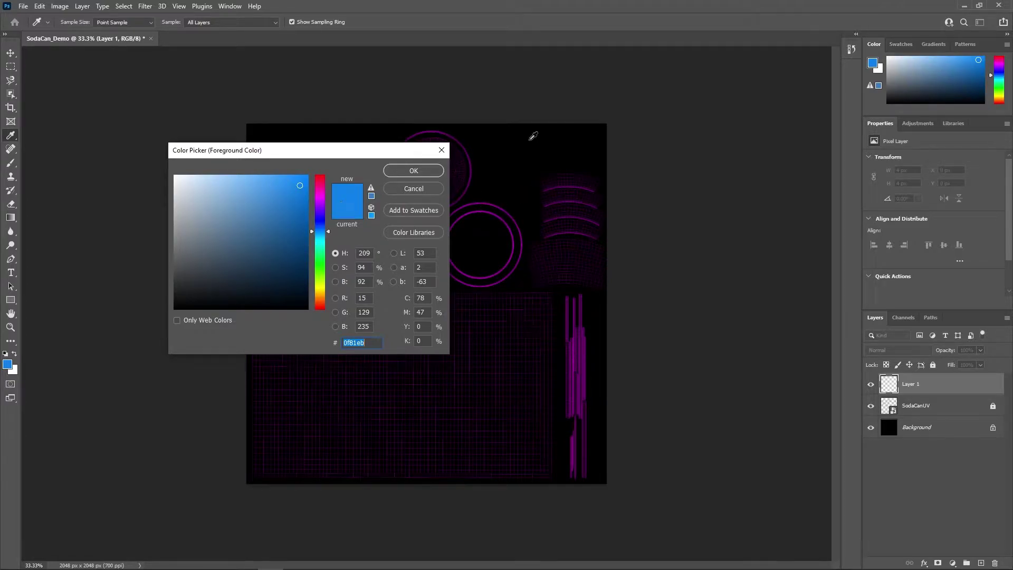
left_click(514, 212)
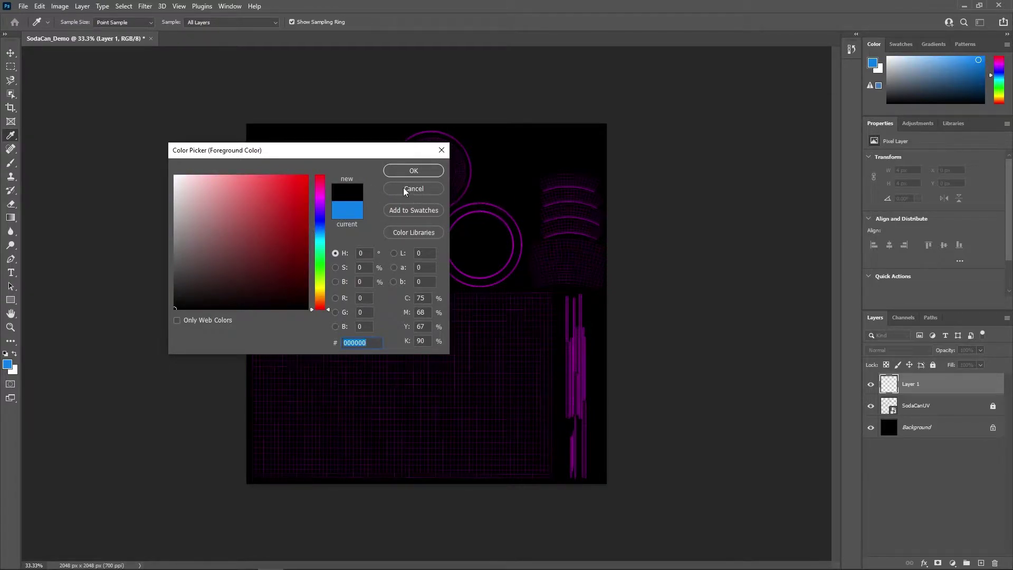
left_click(486, 203)
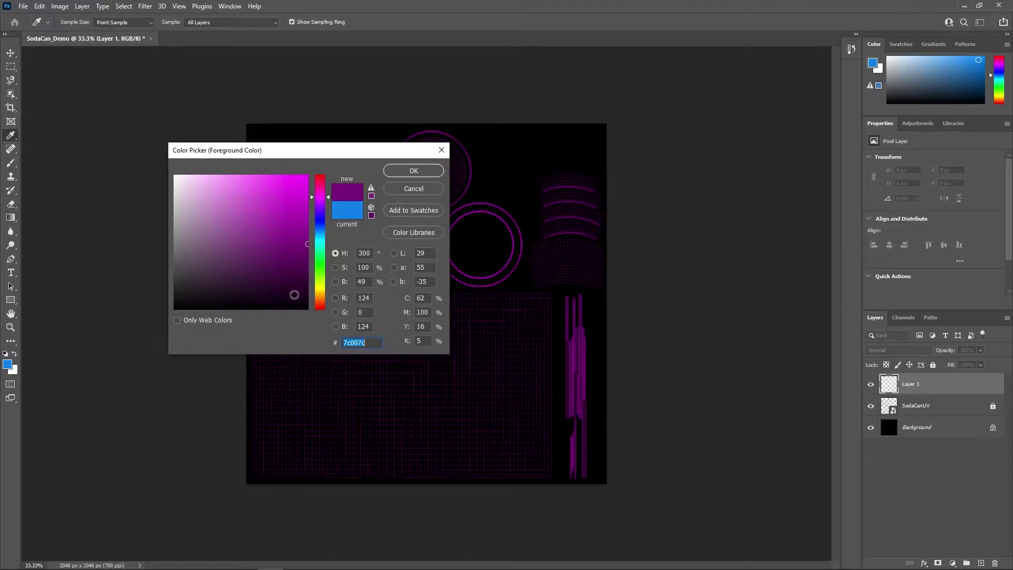
left_click(319, 283)
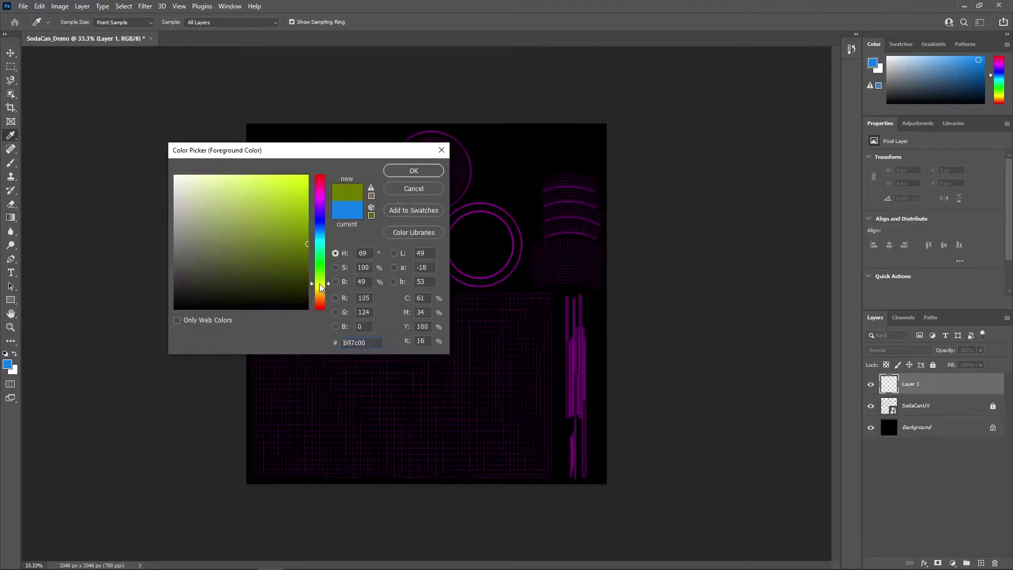
left_click_drag(328, 285, 323, 287)
left_click_drag(308, 248, 301, 186)
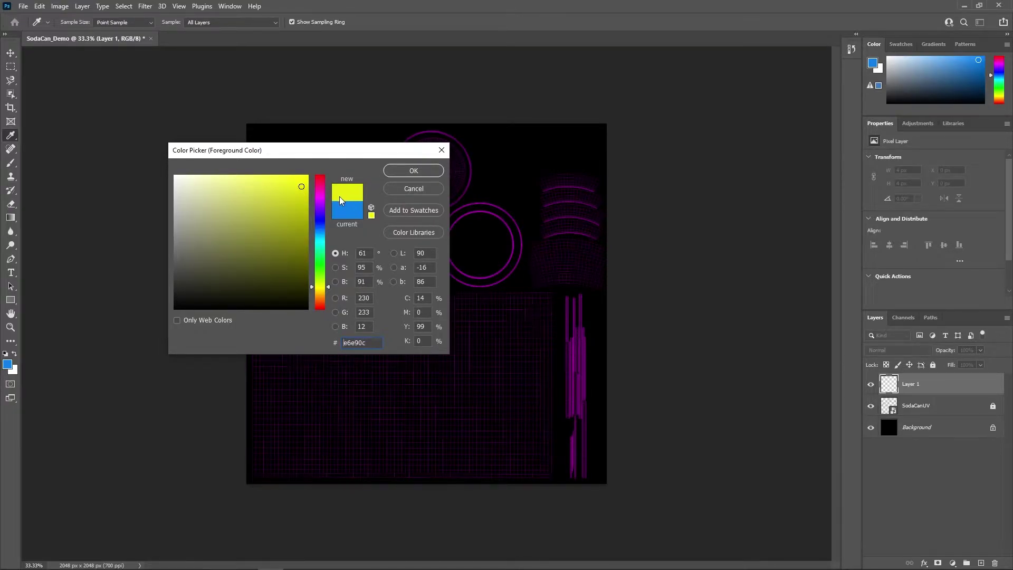
left_click(401, 170)
key("v")
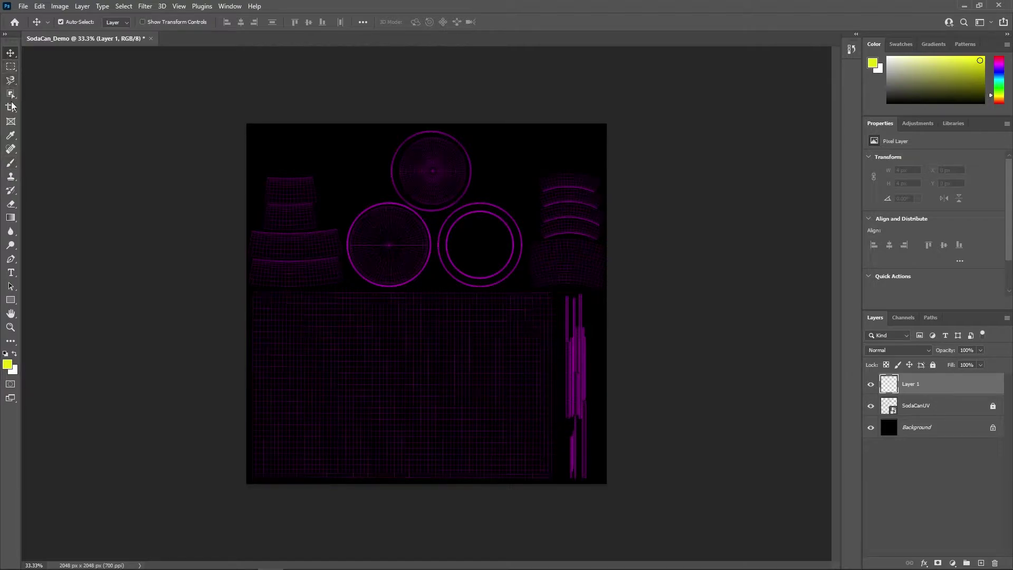
- Brush a yellow strip down the left edge of the large UV grid at 243 px, and move Layer 1 beneath SodaCanUV
left_click(17, 165)
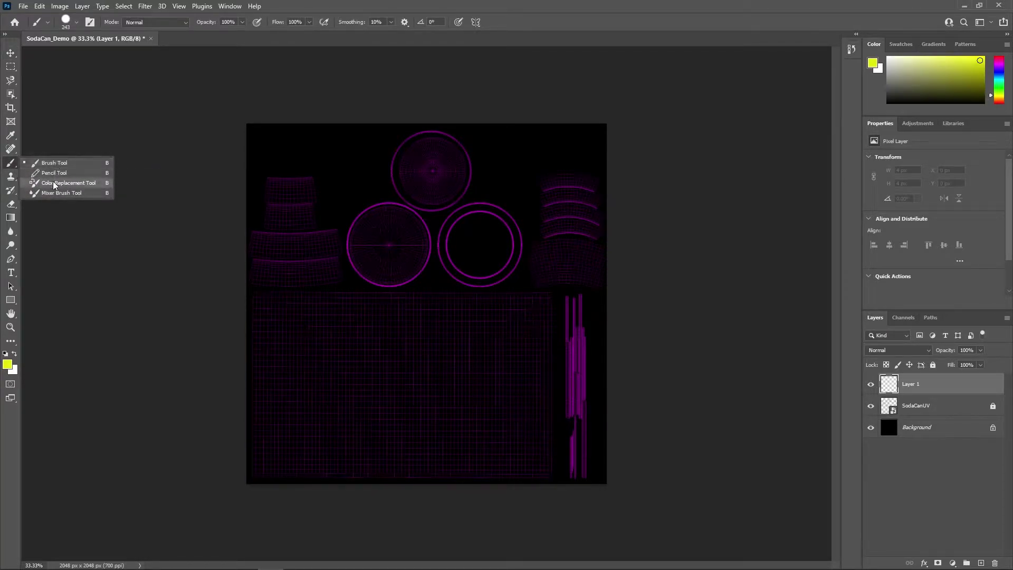
left_click(9, 166)
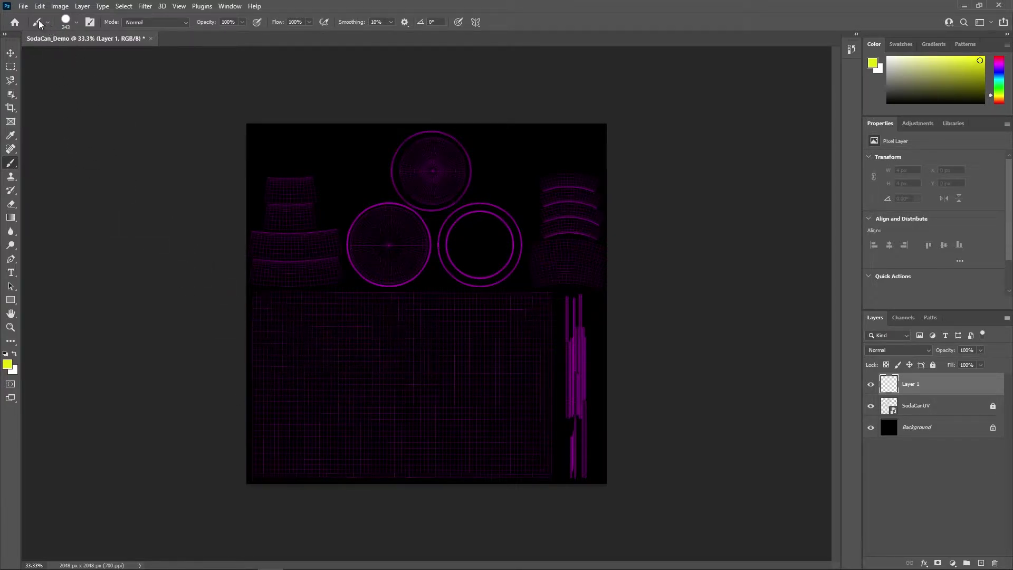
left_click(76, 22)
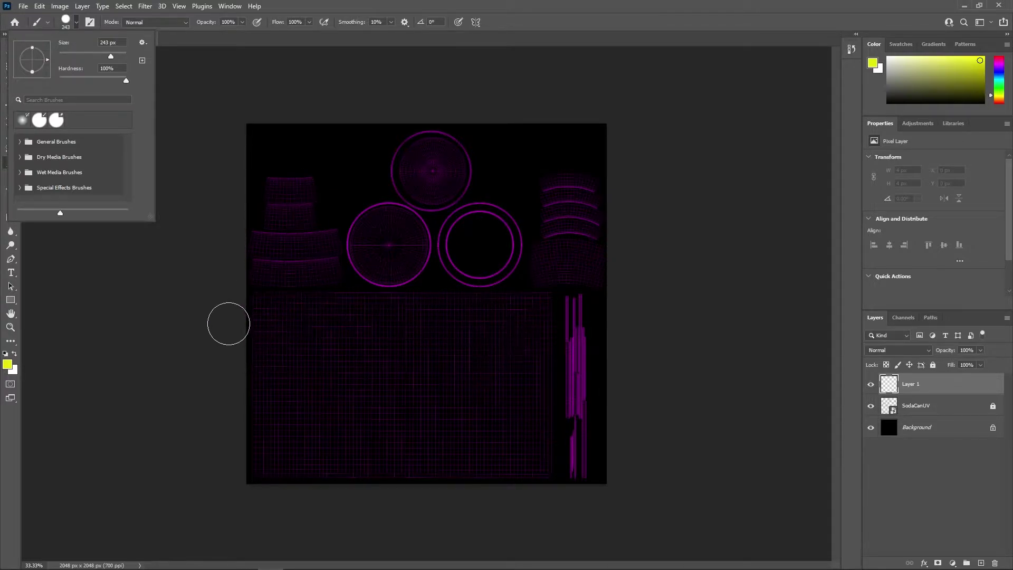
left_click(259, 312)
mouse_move(259, 312)
left_mouse_down()
mouse_move(267, 337)
mouse_move(252, 477)
left_mouse_up()
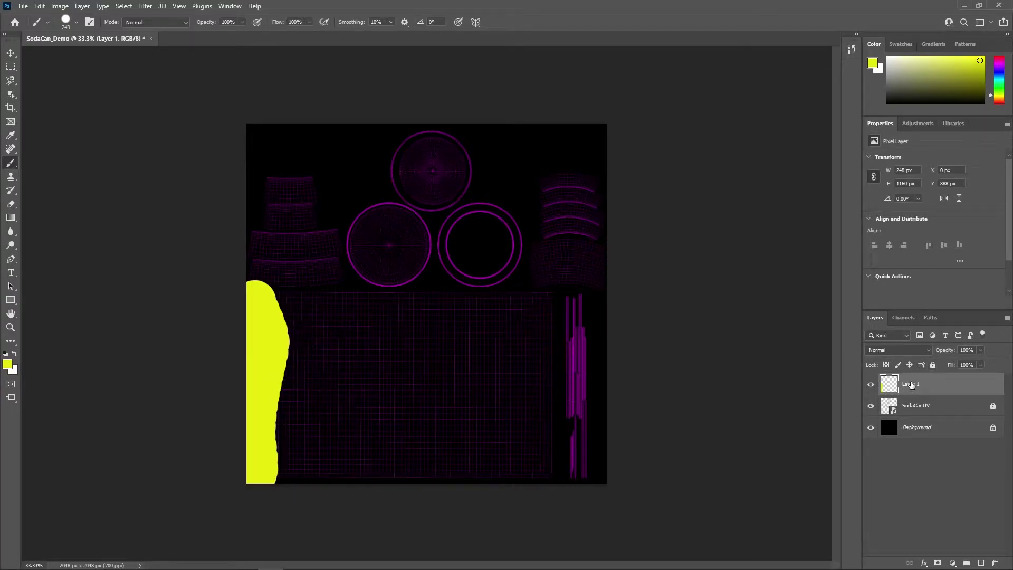
left_click_drag(911, 385, 914, 416)
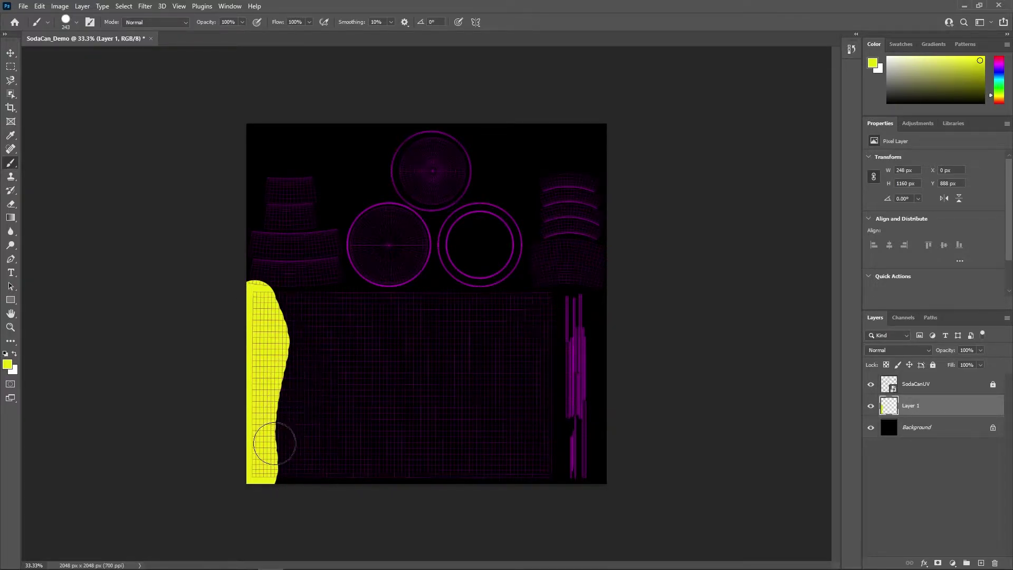
- Paint the rest of the large UV grid and the four curved shells above its left end solid yellow
mouse_move(267, 466)
left_mouse_down()
mouse_move(539, 468)
mouse_move(538, 306)
mouse_move(538, 317)
mouse_move(531, 307)
mouse_move(428, 311)
mouse_move(441, 310)
left_mouse_up()
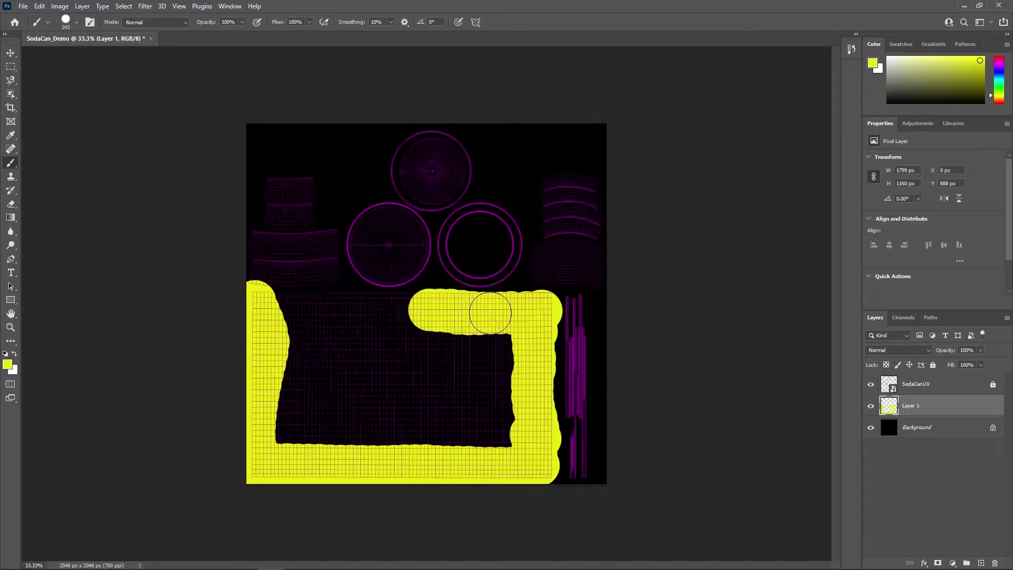
left_click_drag(258, 296, 425, 310)
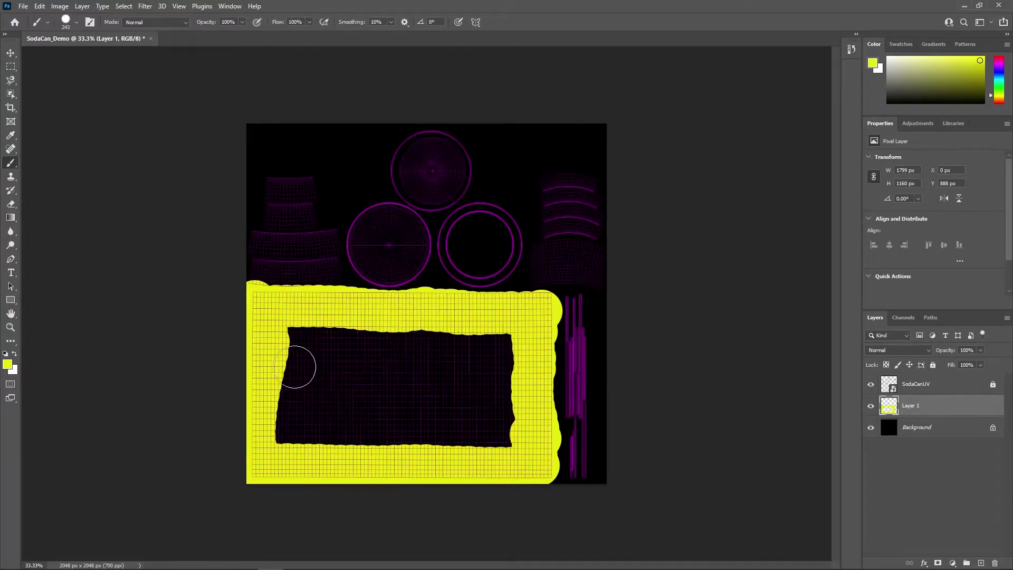
mouse_move(268, 180)
left_mouse_down()
mouse_move(268, 277)
mouse_move(304, 207)
mouse_move(300, 177)
mouse_move(322, 212)
mouse_move(324, 284)
mouse_move(291, 363)
mouse_move(289, 425)
mouse_move(507, 436)
mouse_move(294, 409)
mouse_move(491, 403)
mouse_move(481, 391)
mouse_move(312, 379)
mouse_move(379, 367)
mouse_move(507, 365)
mouse_move(490, 346)
mouse_move(306, 355)
left_mouse_up()
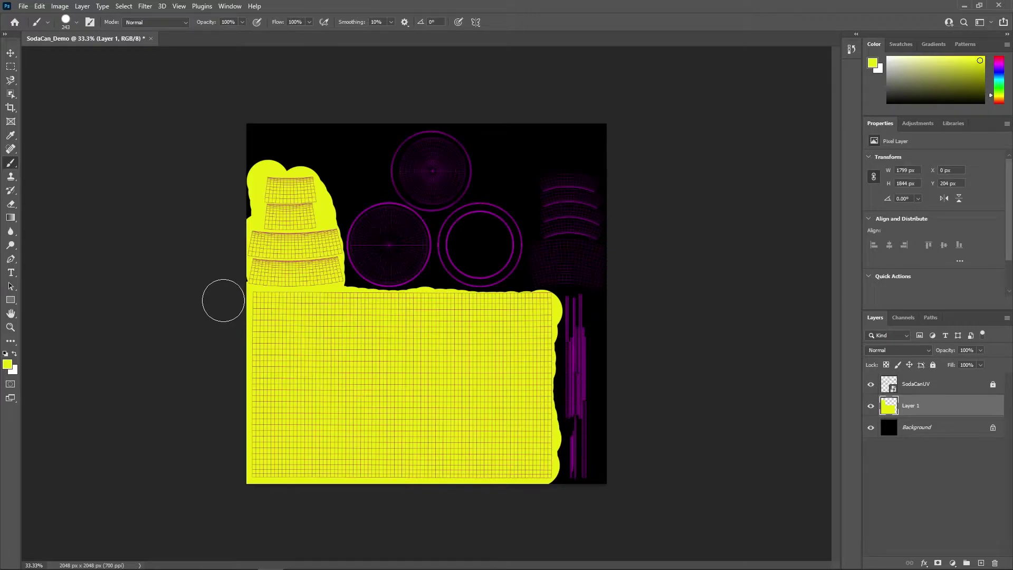
mouse_move(245, 233)
left_mouse_down()
mouse_move(255, 165)
mouse_move(248, 239)
left_mouse_up()
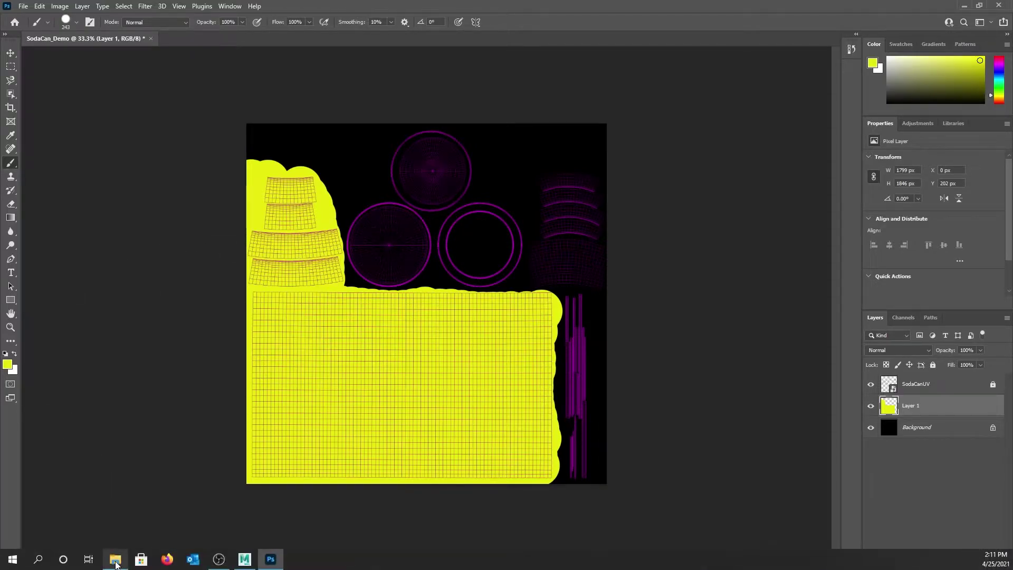
- Switch to File Explorer, locate the Soda Can Top image in the project's sourceimages folder, and return to Photoshop
left_click(115, 561)
left_click_drag(458, 295, 382, 206)
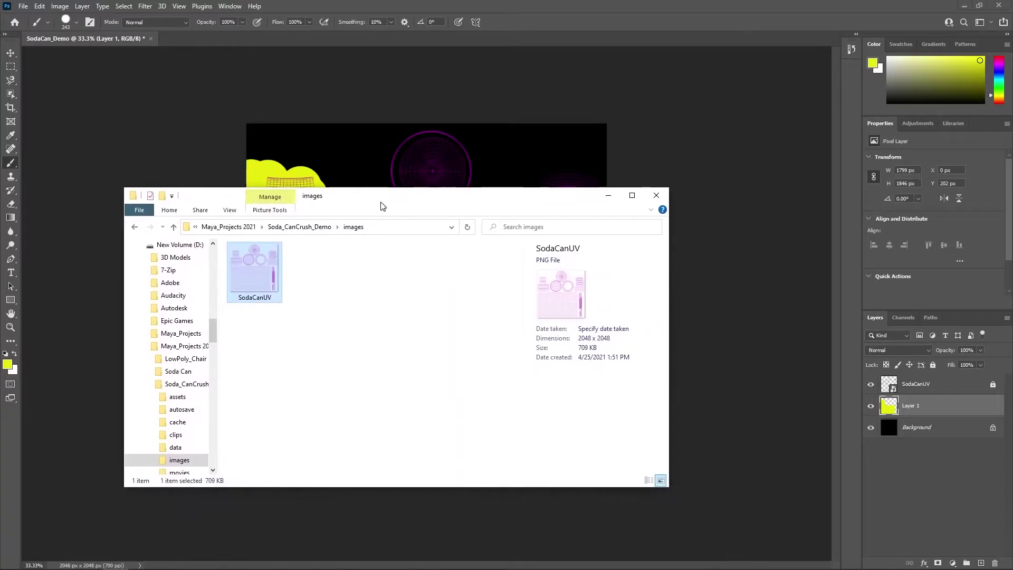
left_click(173, 227)
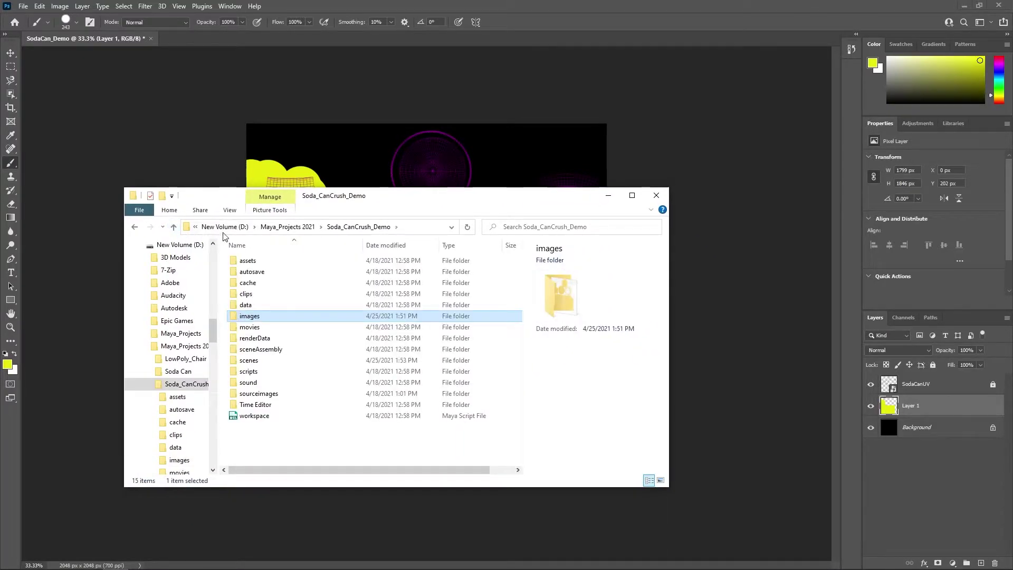
double_click(252, 394)
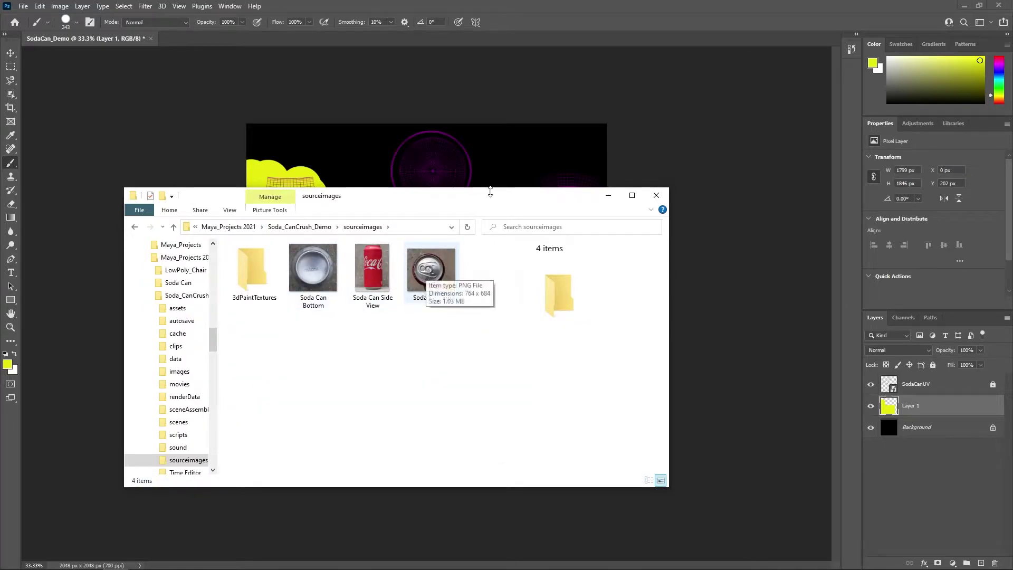
left_click_drag(491, 202, 467, 386)
left_click(407, 454)
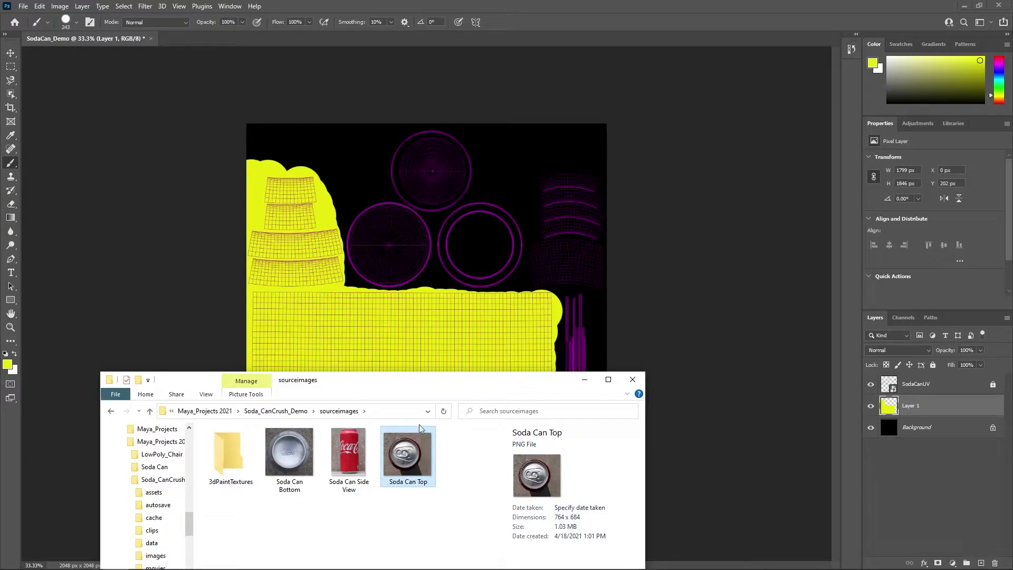
left_click(584, 379)
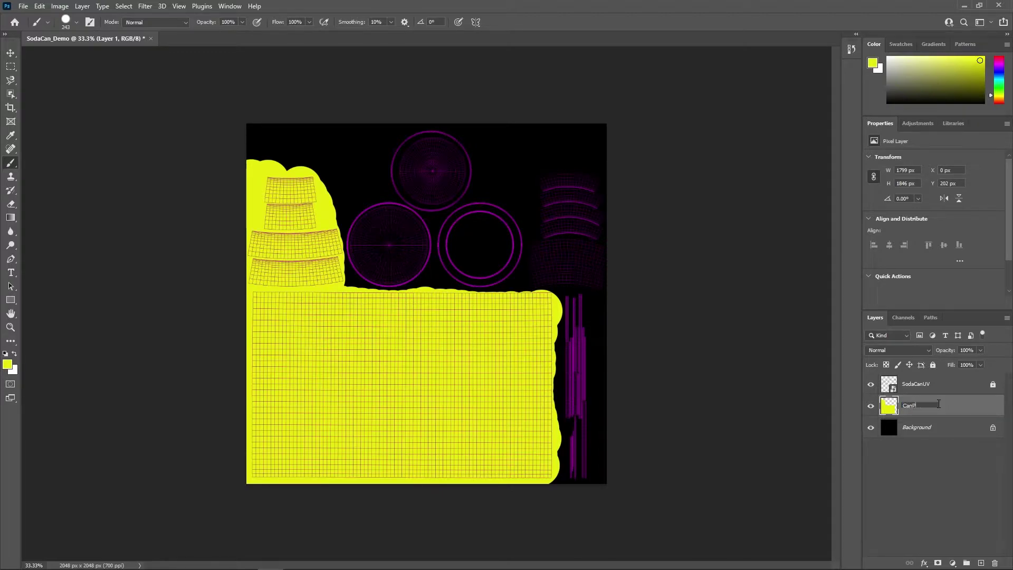
- Rename the yellow paint layer CanPaint and add a new empty layer named CanTop above it
key("Return")
left_click(981, 563)
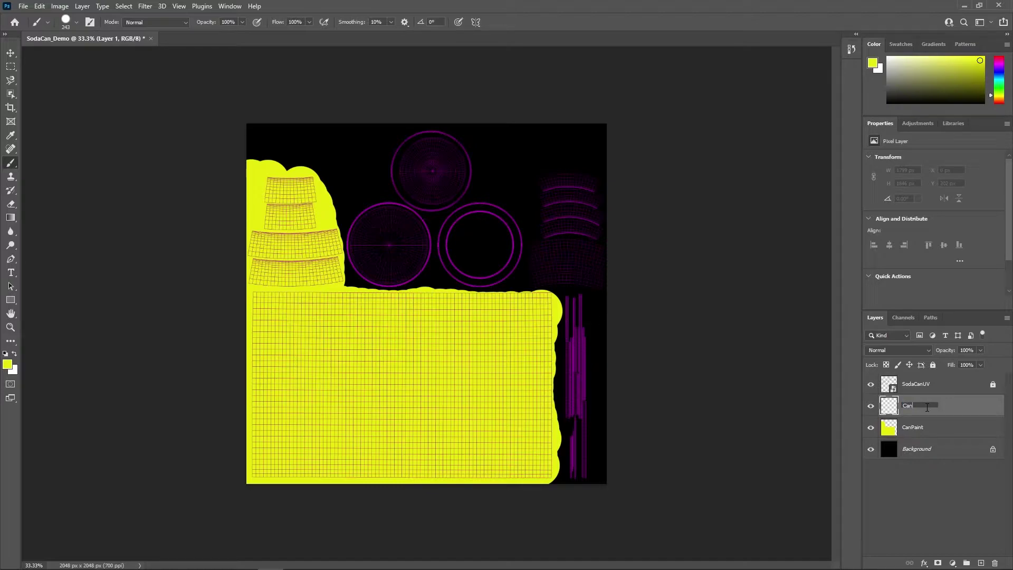
key("Return")
- Place the Soda Can Top image in the document, scale it to about 12.5%, and move it over the lower-left circular UV shell
key("alt+Tab")
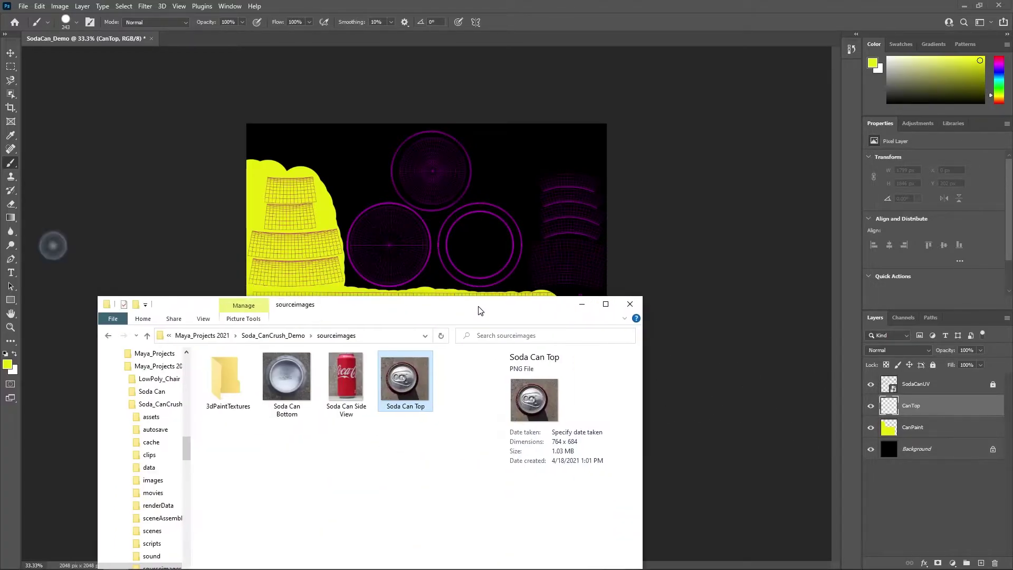
left_click_drag(404, 384, 372, 218)
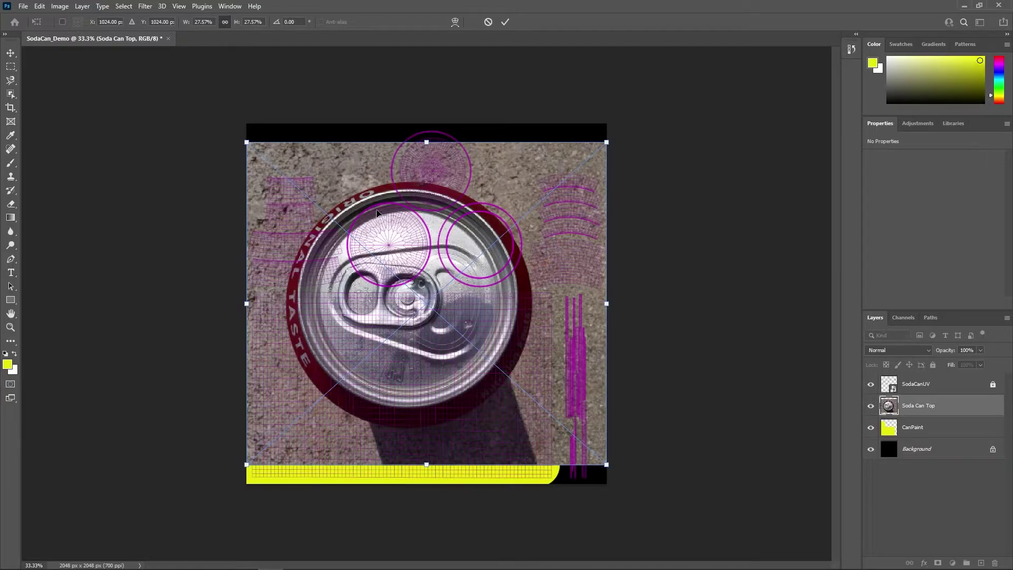
left_click_drag(250, 146, 446, 322)
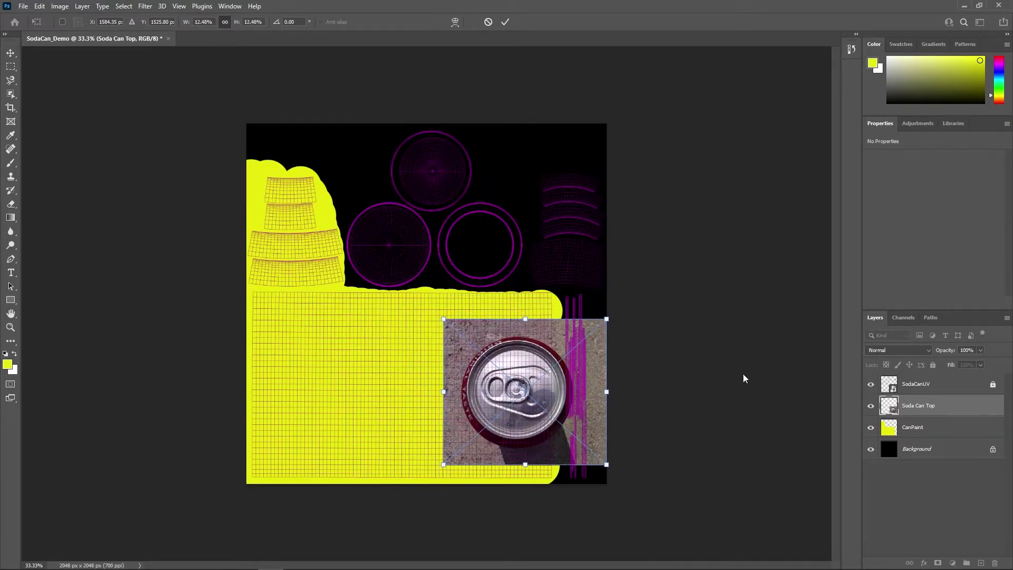
left_click_drag(519, 376, 388, 228)
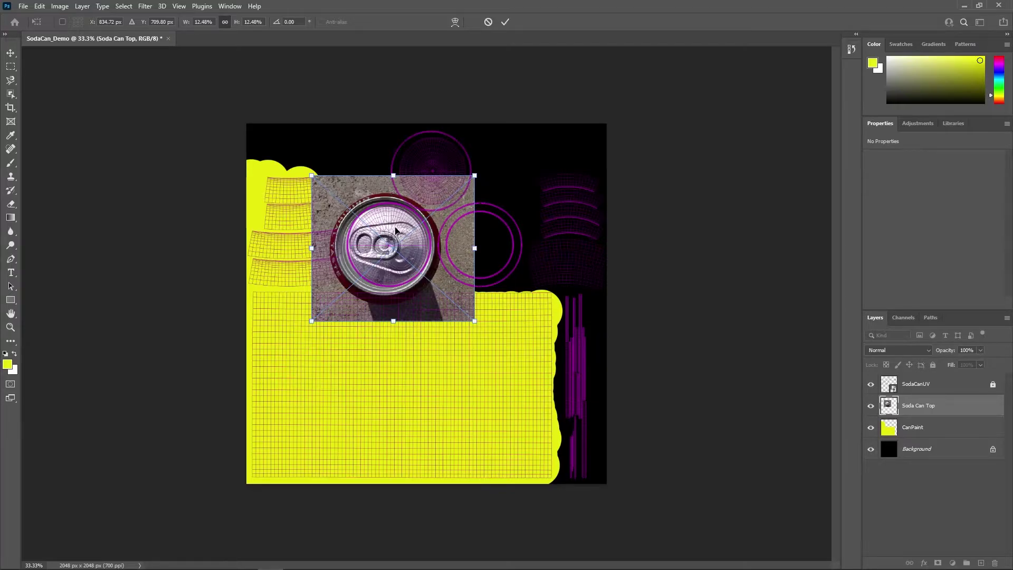
key("ctrl+plus")
key("ctrl+plus")
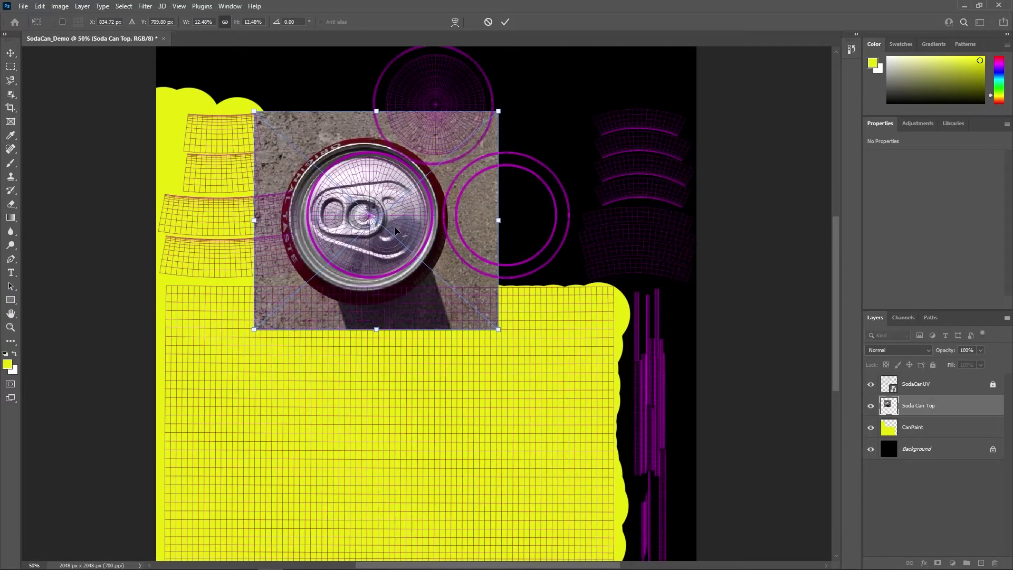
key("ctrl+plus")
key("ctrl+plus")
key("ctrl+minus")
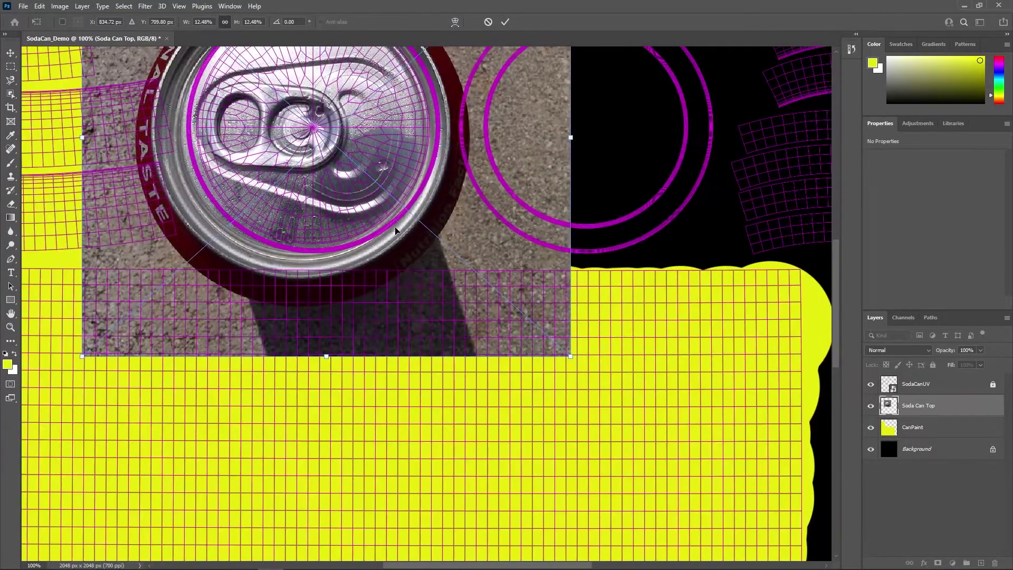
key("ctrl+minus")
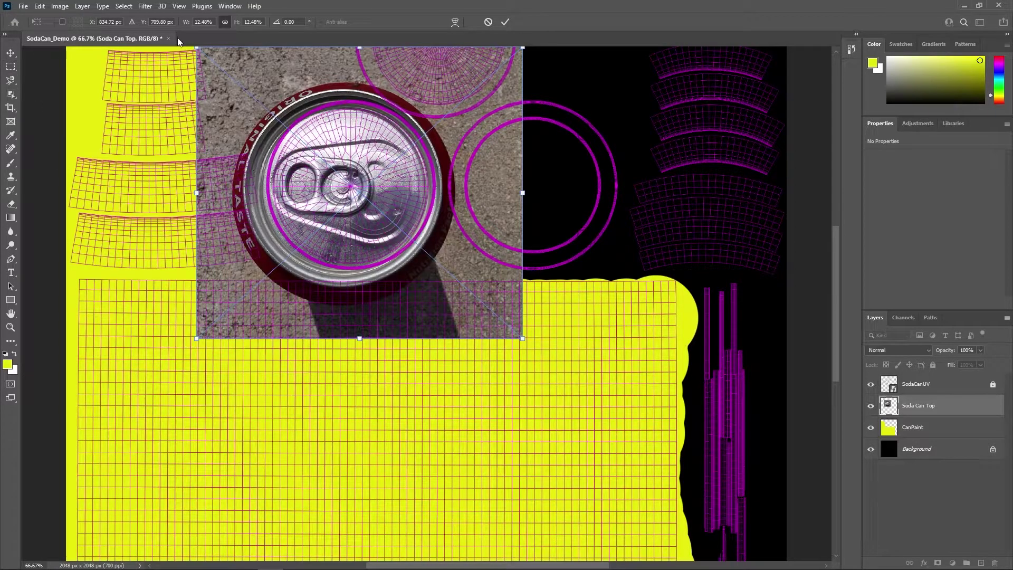
left_click(68, 8)
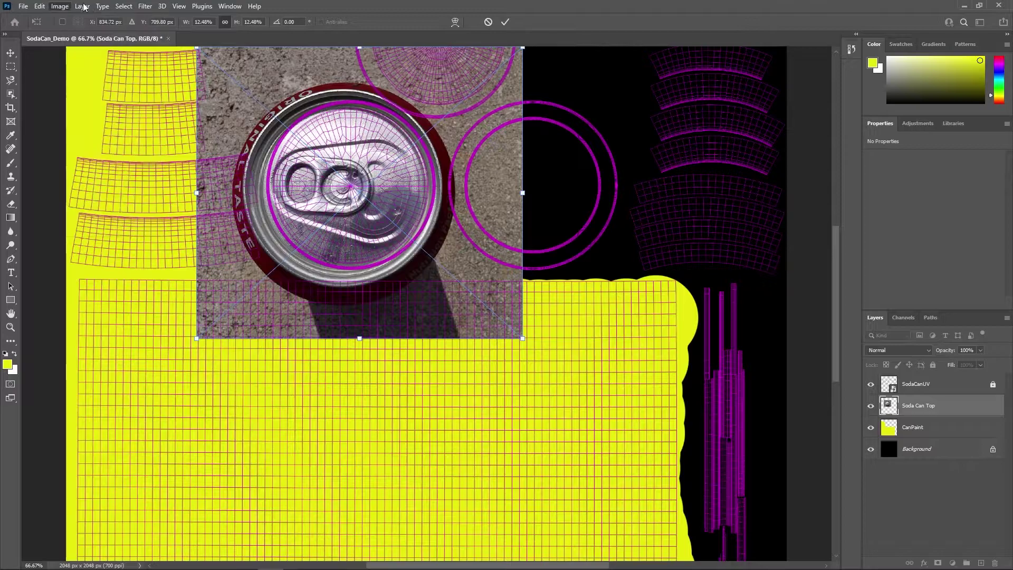
left_click(46, 6)
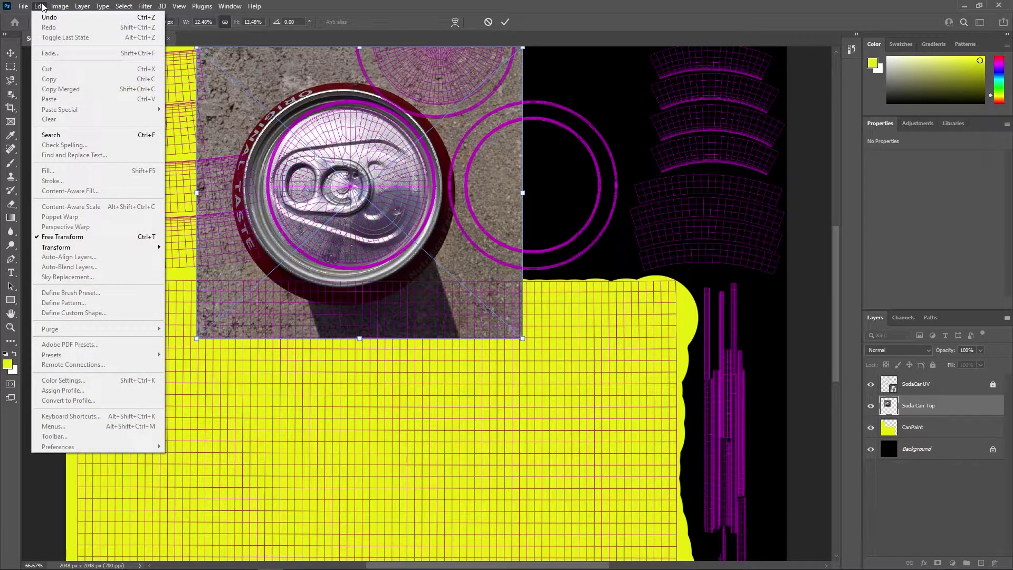
mouse_move(230, 7)
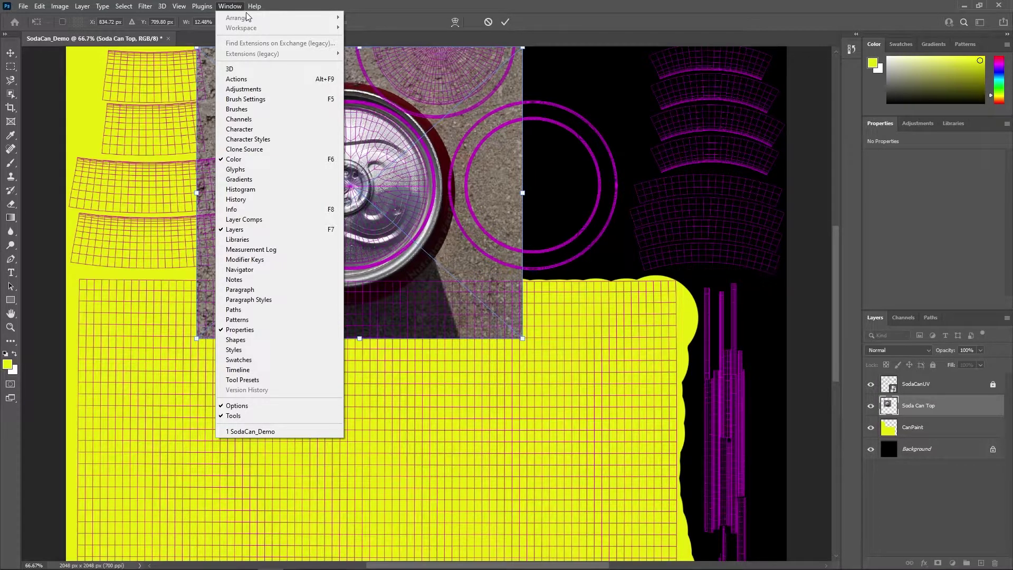
left_click(377, 5)
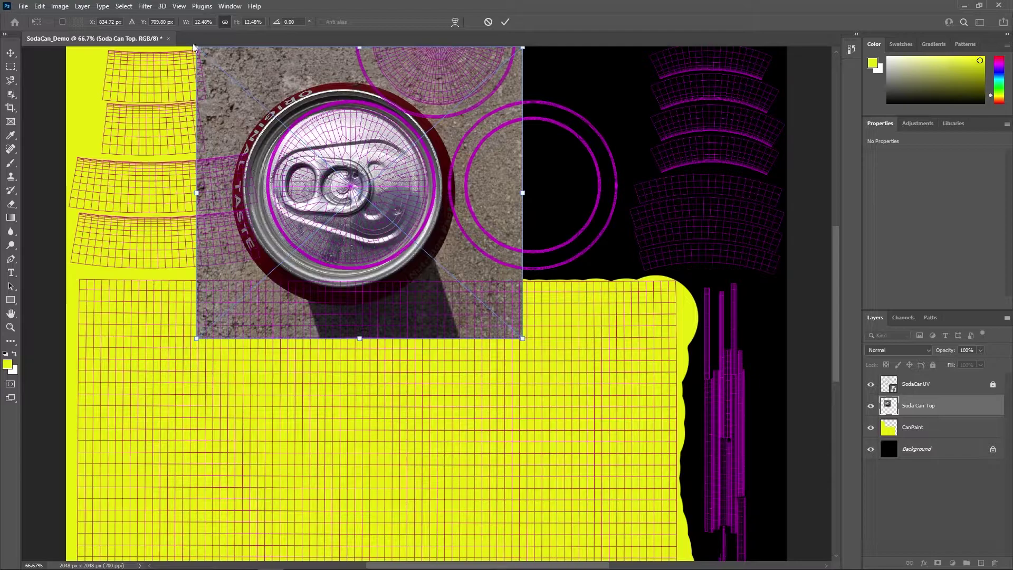
- Scale the Soda Can Top image down to about 9.02% and move the can over the lower-left circular UV shell
left_click_drag(197, 48, 286, 127)
left_click_drag(469, 193, 422, 146)
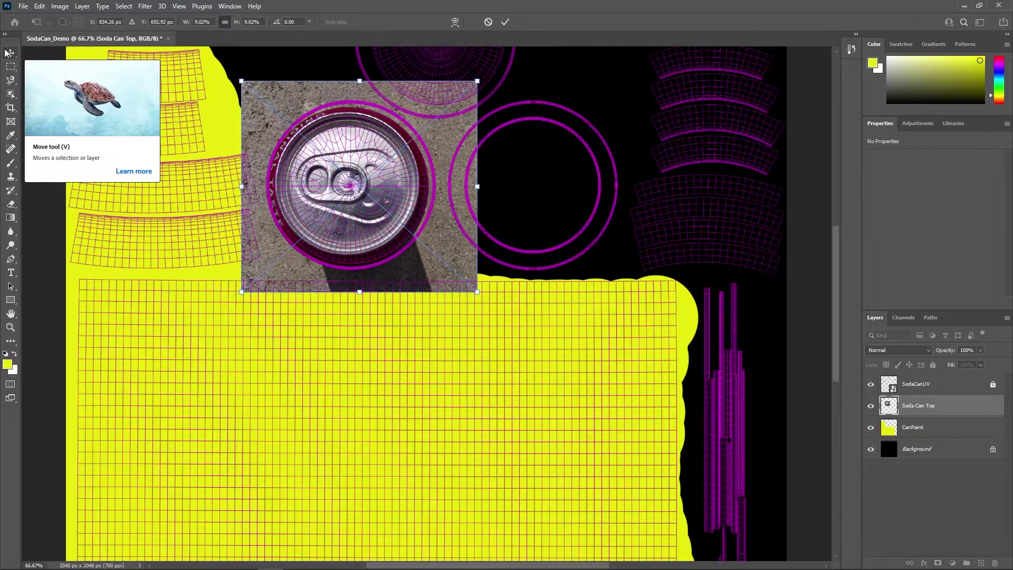
- Enlarge the placed can image to about 9.42% and reposition it so the lid lines up with the circular shell's centre
scroll(326, 160, "up", 1)
scroll(326, 160, "up", 6)
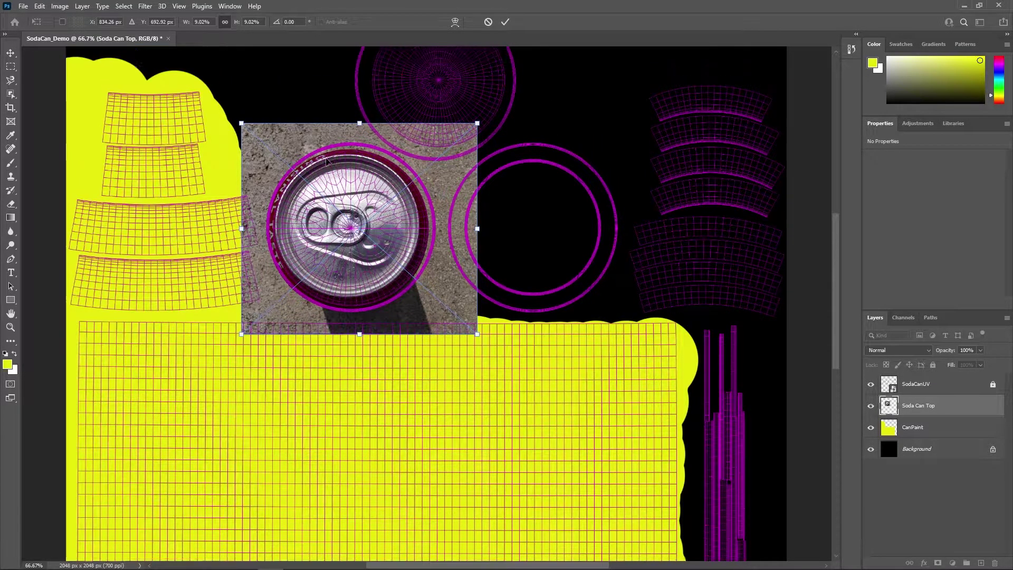
scroll(319, 152, "up", 3)
scroll(319, 152, "down", 3)
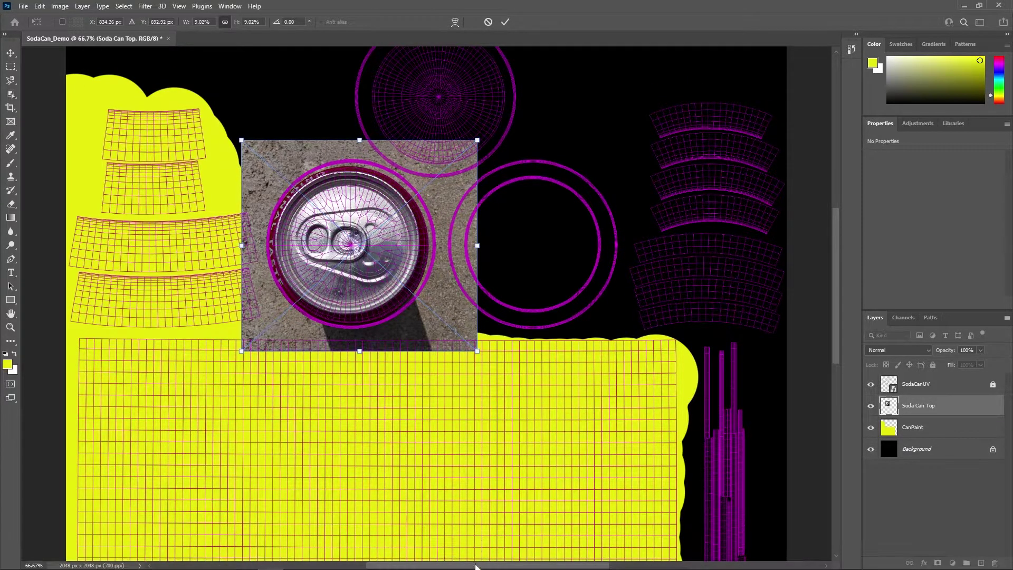
mouse_move(477, 565)
left_mouse_down()
mouse_move(493, 561)
mouse_move(482, 559)
left_mouse_up()
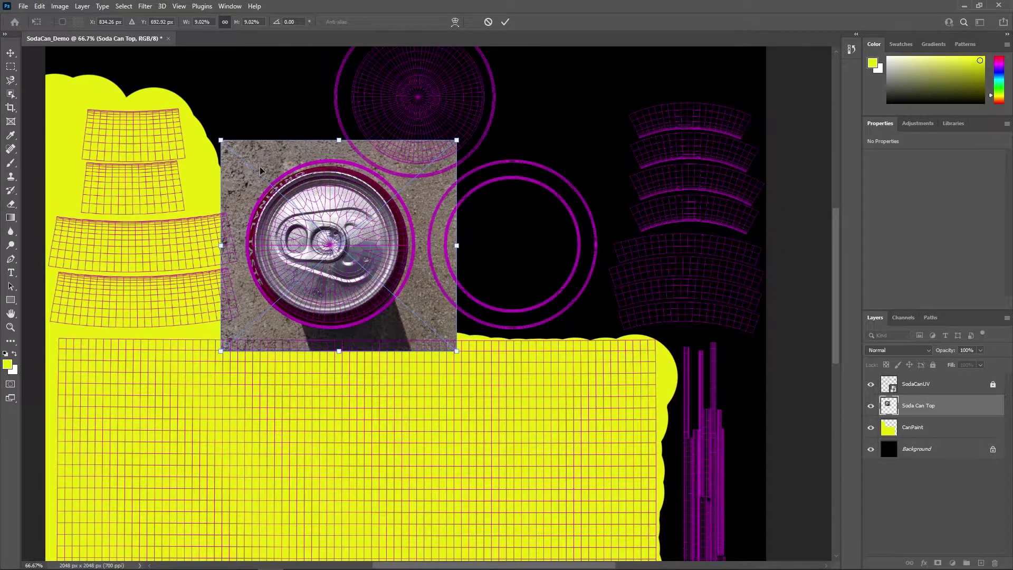
key("ctrl+plus")
key("ctrl+plus")
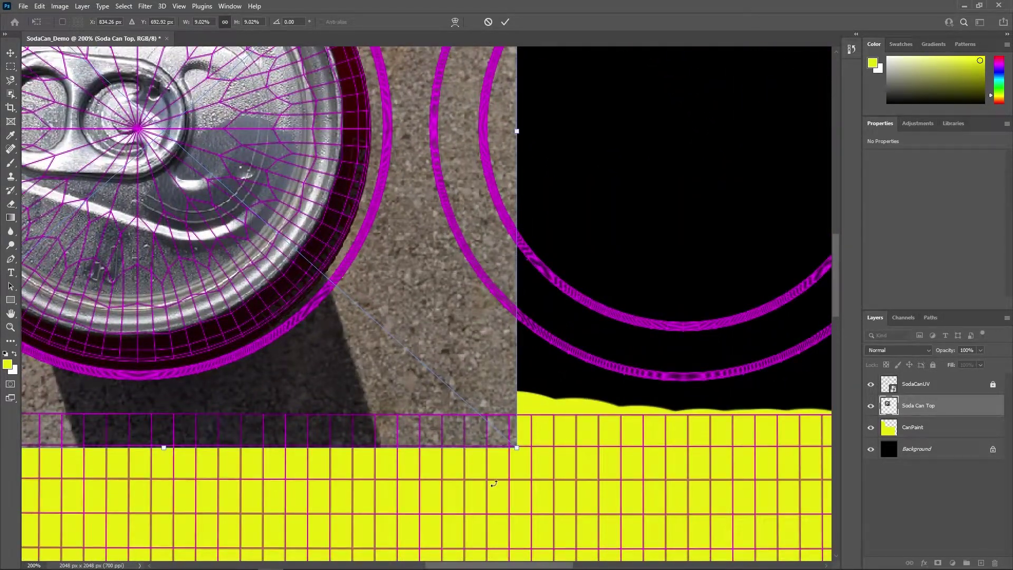
left_click_drag(836, 297, 828, 276)
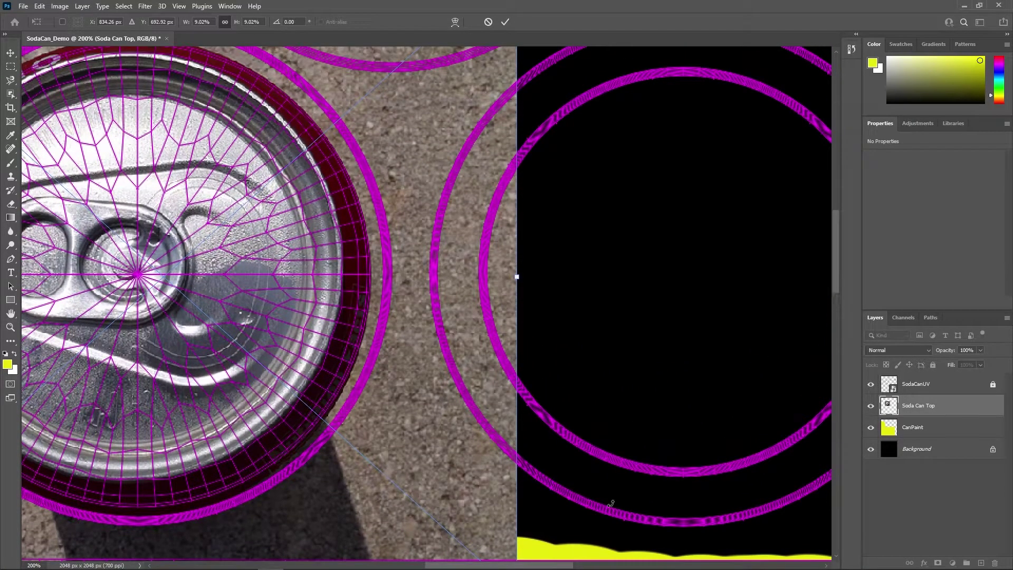
left_click_drag(562, 566, 524, 567)
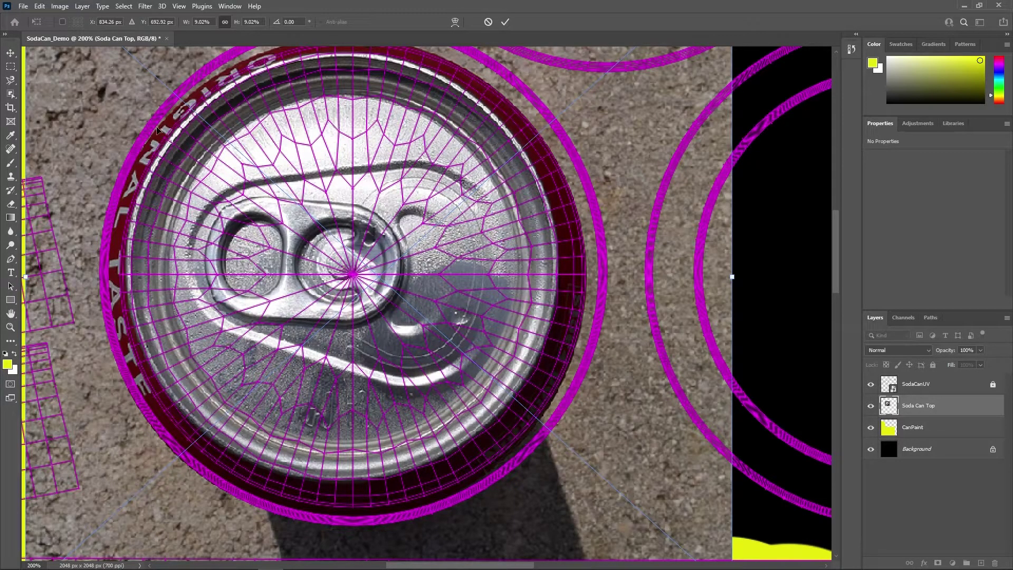
scroll(143, 110, "up", 5)
scroll(143, 109, "up", 4)
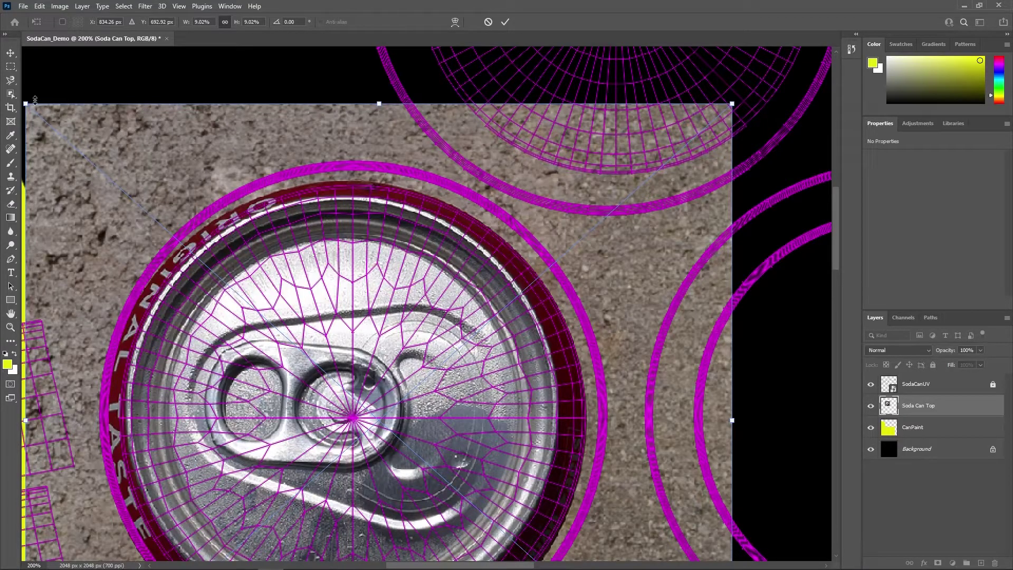
scroll(111, 221, "down", 1)
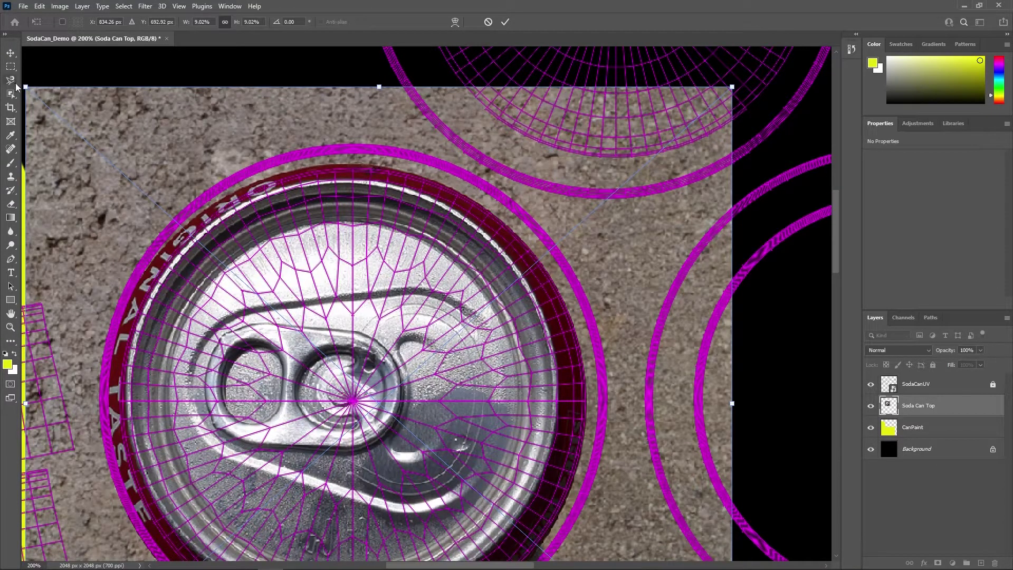
left_click_drag(24, 86, 16, 51)
scroll(296, 129, "down", 2)
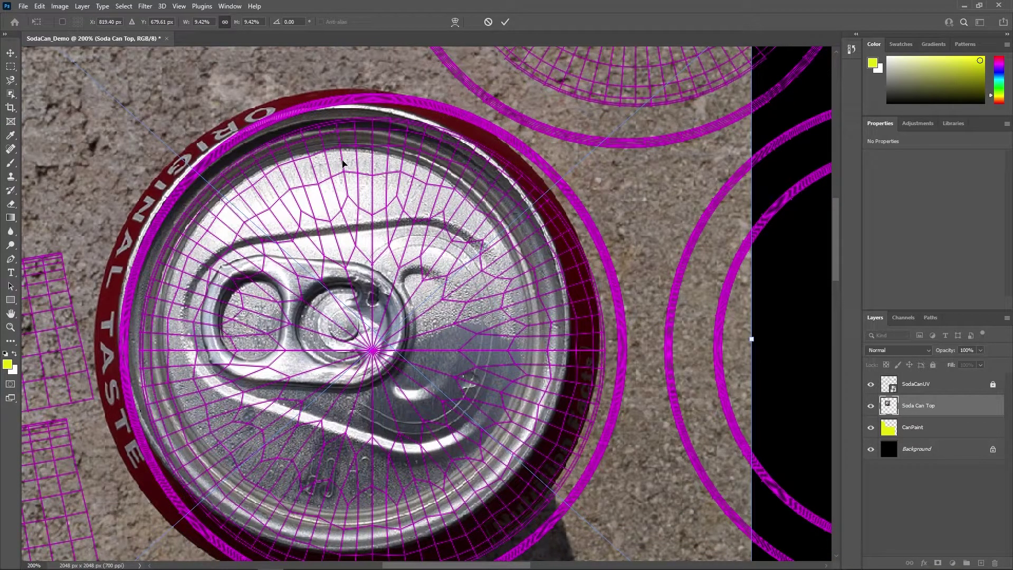
key("ctrl+minus")
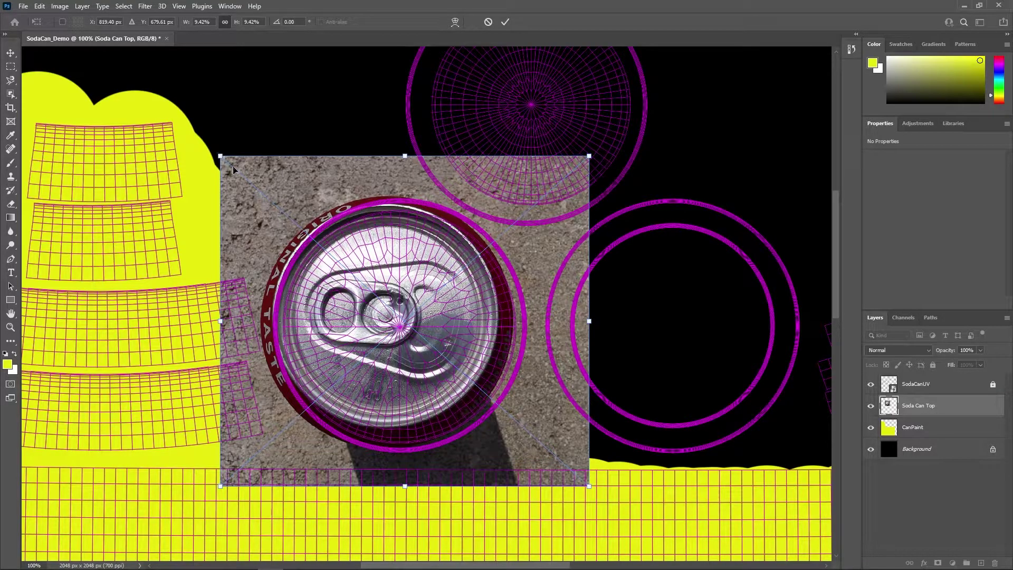
mouse_move(378, 249)
left_mouse_down()
mouse_move(388, 265)
mouse_move(386, 256)
left_mouse_up()
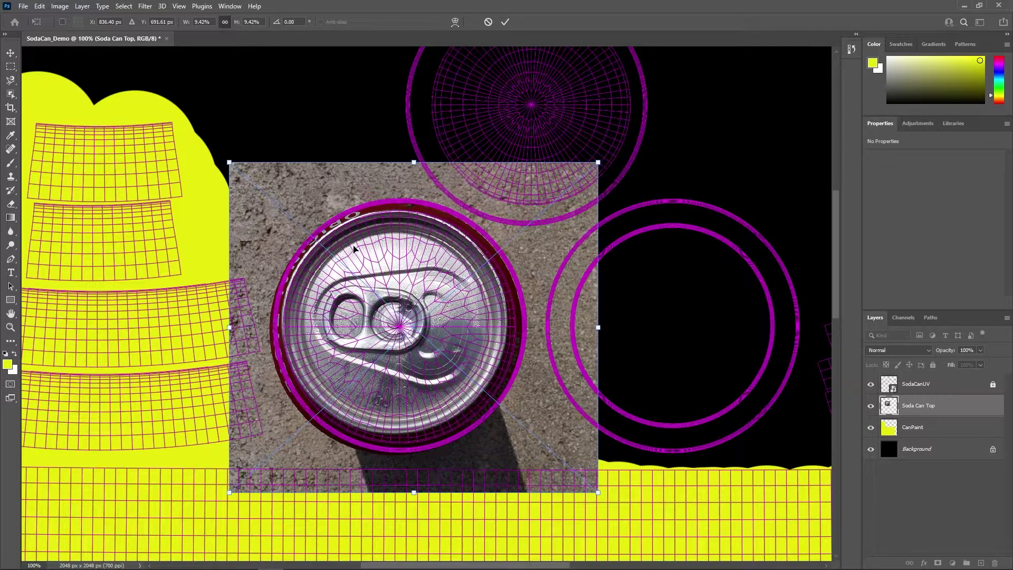
left_click_drag(369, 276, 375, 285)
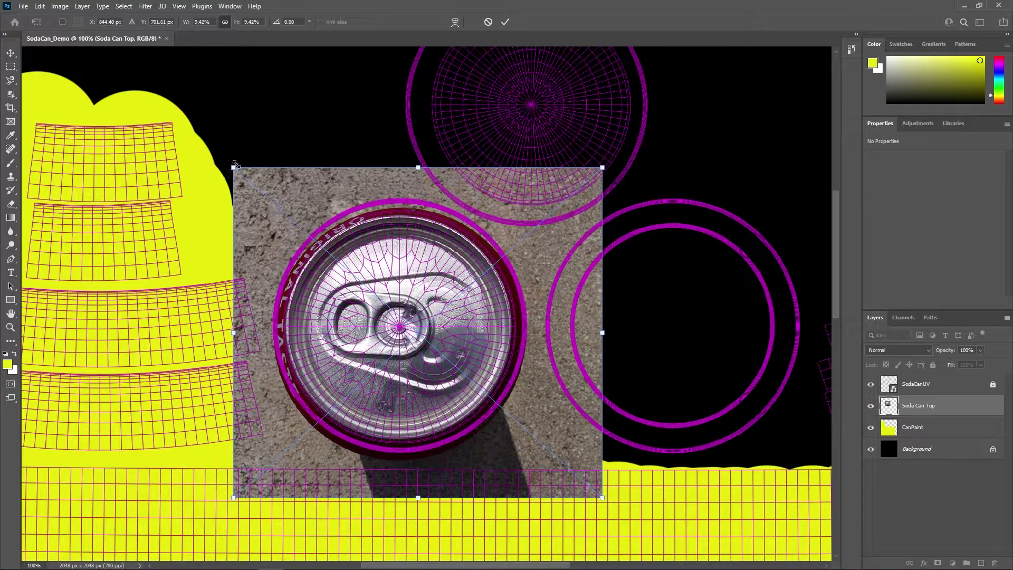
- Enlarge the can image gradually to about 10.70%, recentring the lid on the circular shell after each resize
left_click_drag(234, 168, 218, 142)
left_click_drag(348, 301, 358, 305)
left_click_drag(221, 152, 208, 142)
left_click_drag(331, 305, 341, 314)
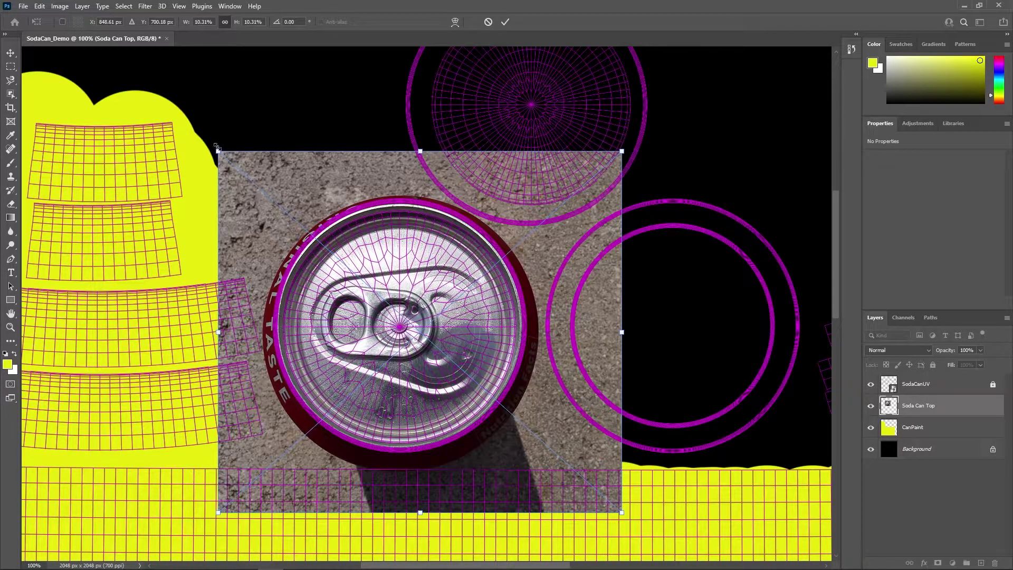
left_click_drag(217, 150, 202, 137)
left_click_drag(318, 297, 327, 301)
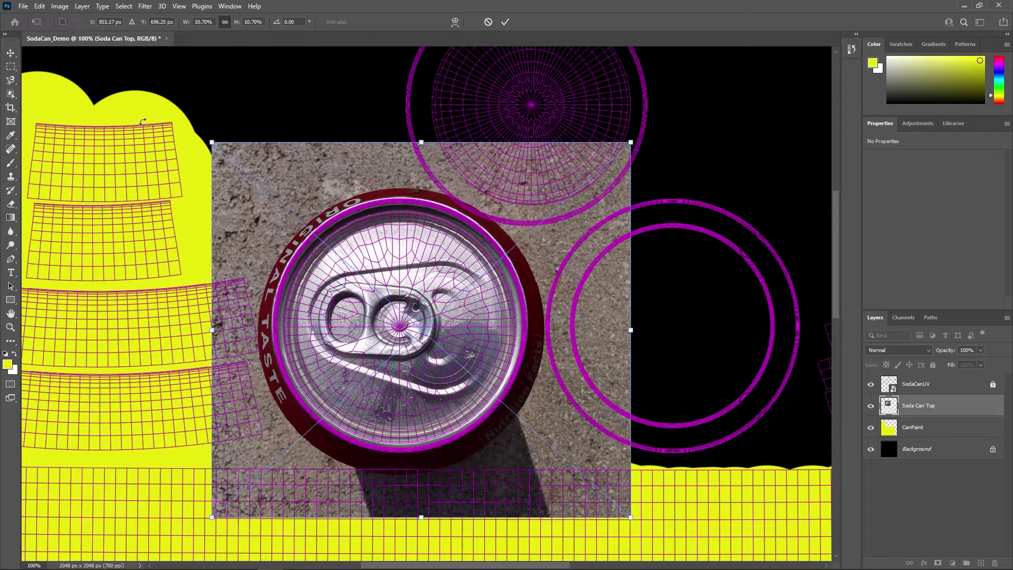
- Scale the can image up to about 11.66% and nudge it so the lid's rim lies just outside the circular shell
left_click_drag(212, 141, 201, 132)
left_click_drag(364, 278, 369, 281)
left_click_drag(207, 138, 197, 128)
left_click_drag(381, 294, 383, 297)
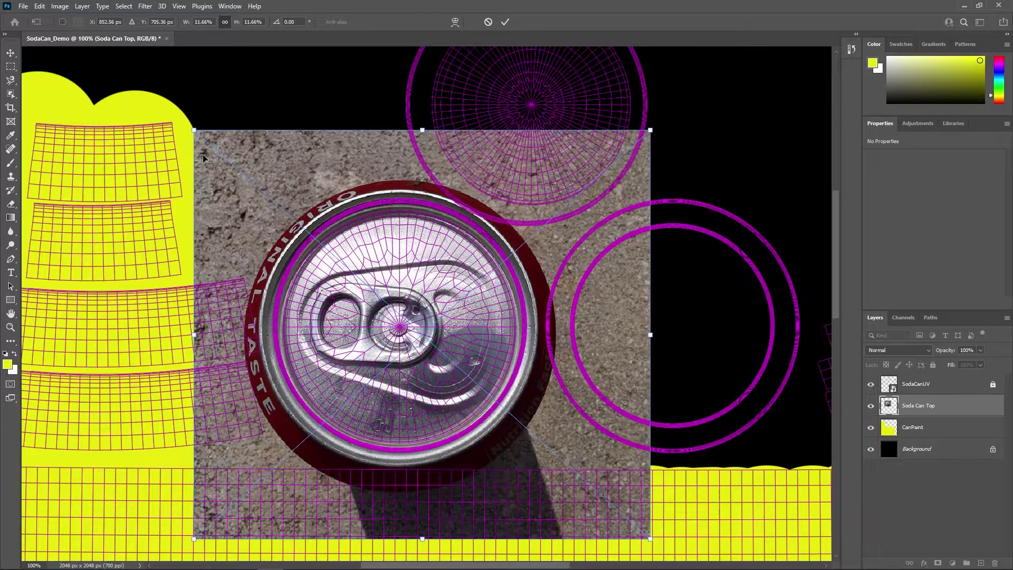
- Commit the placement and rasterize the Soda Can Top smart object for use with the Eraser tool
left_click(14, 209)
left_click(269, 163)
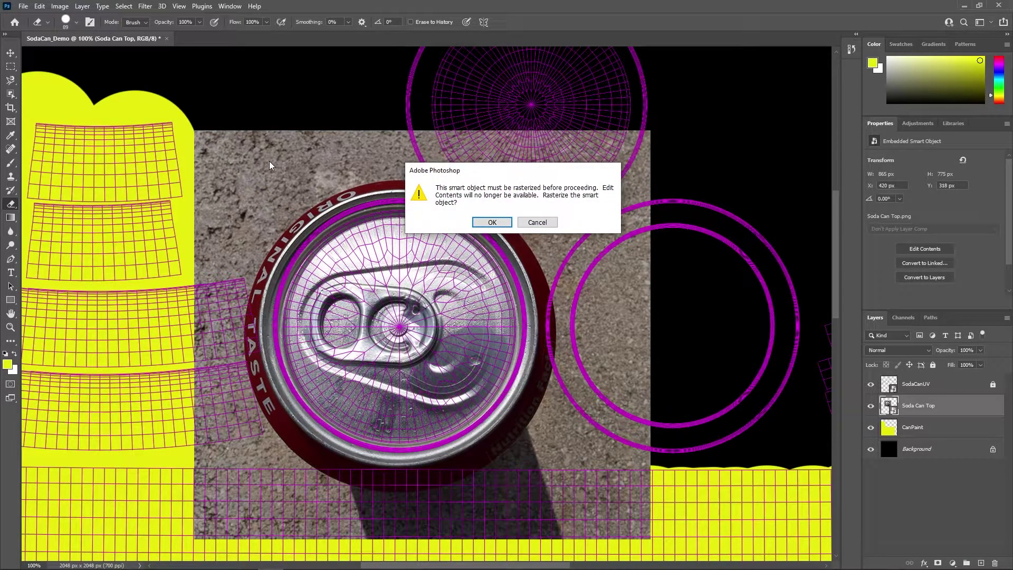
left_click(492, 222)
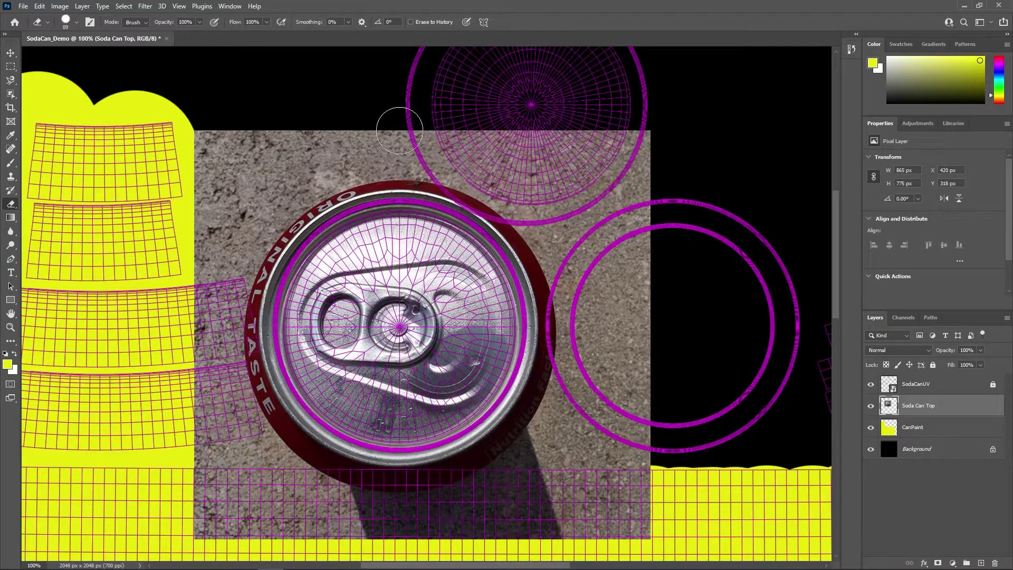
- Erase the concrete background, red can body and outer rim around the lid, leaving only the part inside the circular UV shell
mouse_move(227, 136)
left_mouse_down()
mouse_move(214, 147)
mouse_move(274, 145)
mouse_move(218, 164)
mouse_move(221, 230)
mouse_move(334, 131)
mouse_move(237, 195)
mouse_move(215, 226)
mouse_move(213, 282)
mouse_move(266, 226)
mouse_move(277, 237)
mouse_move(362, 174)
mouse_move(353, 160)
mouse_move(283, 207)
mouse_move(454, 135)
mouse_move(658, 144)
mouse_move(427, 161)
mouse_move(592, 193)
mouse_move(626, 185)
mouse_move(501, 184)
mouse_move(393, 168)
mouse_move(404, 181)
left_mouse_up()
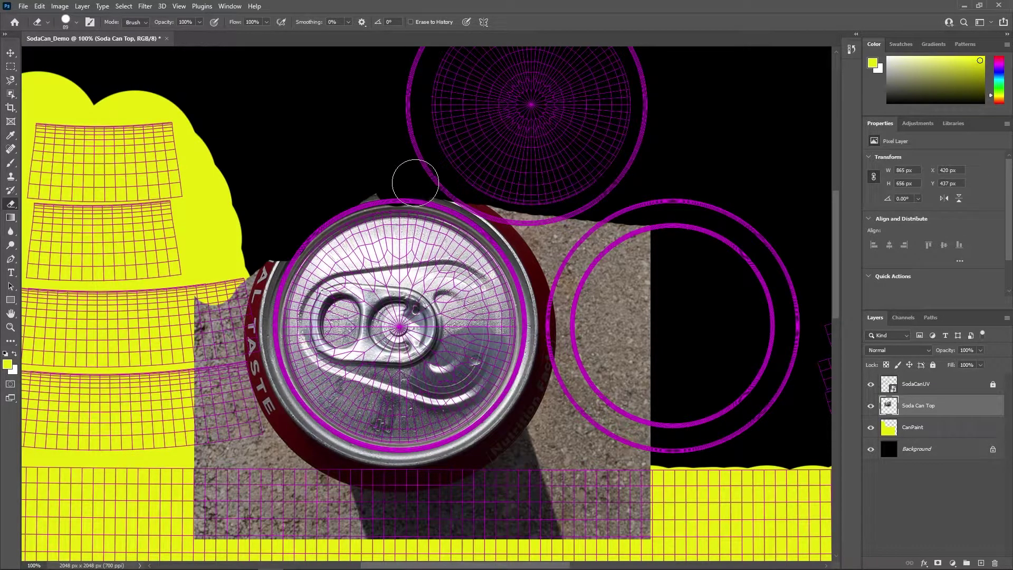
mouse_move(437, 185)
left_mouse_down()
mouse_move(470, 192)
mouse_move(430, 176)
left_mouse_up()
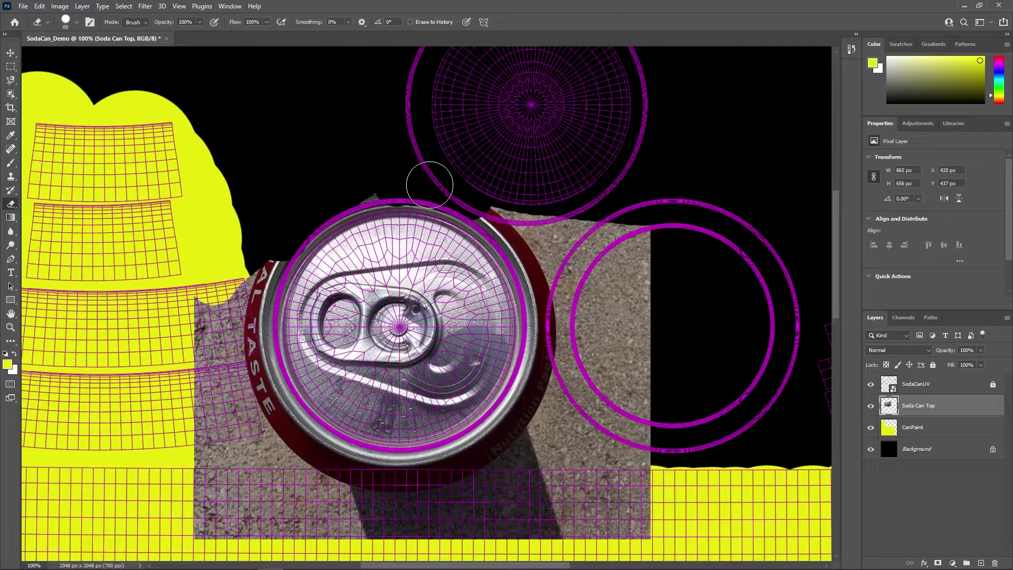
left_click_drag(473, 201, 575, 271)
mouse_move(380, 181)
left_mouse_down()
mouse_move(312, 208)
mouse_move(316, 216)
mouse_move(326, 208)
mouse_move(263, 267)
mouse_move(211, 293)
mouse_move(185, 359)
mouse_move(180, 475)
mouse_move(223, 522)
mouse_move(564, 528)
mouse_move(670, 512)
left_mouse_up()
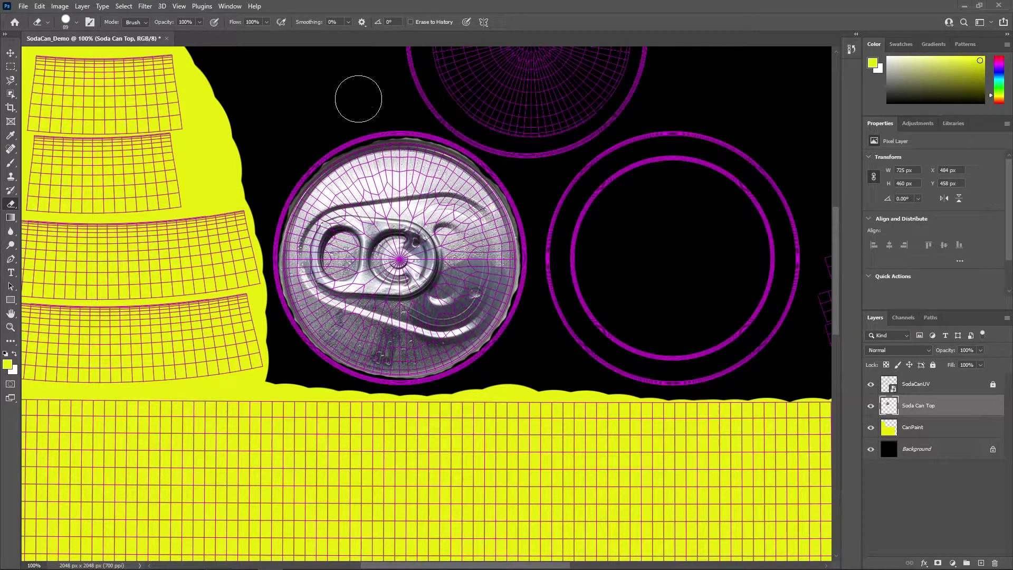
- Start a new text layer on the left part of the large yellow UV grid and clear its placeholder text
key("ctrl+minus")
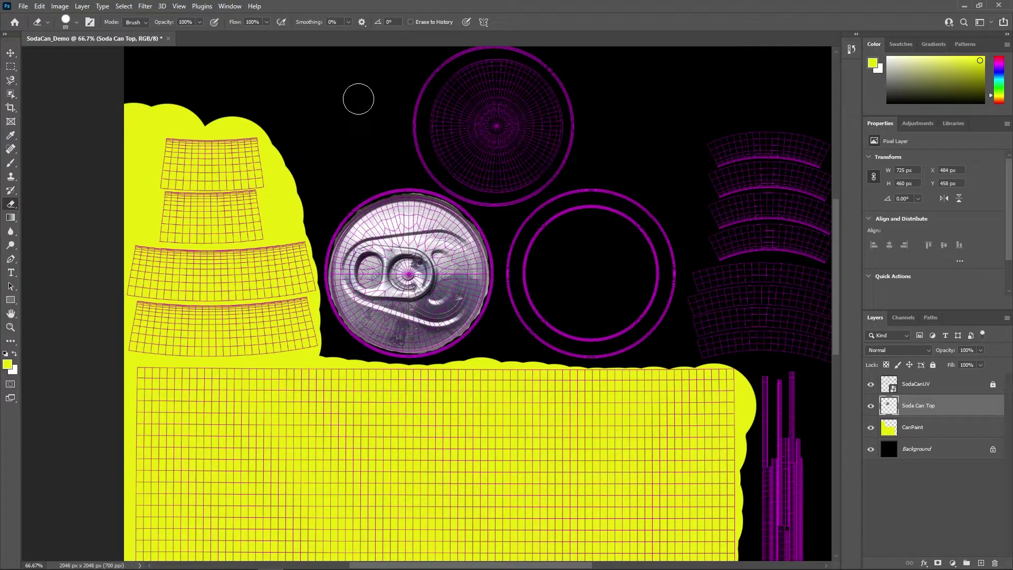
scroll(312, 203, "down", 5)
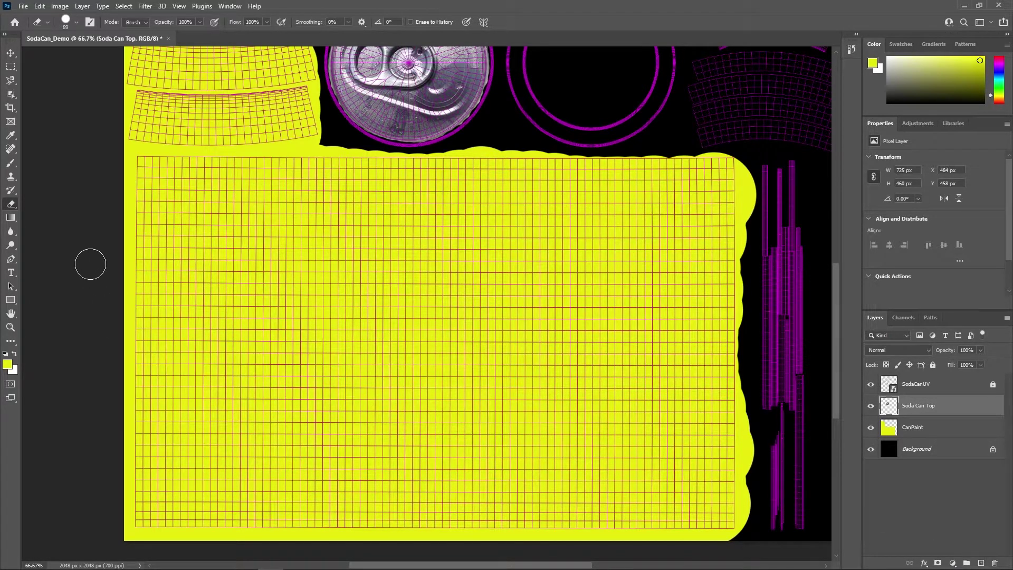
left_click(12, 273)
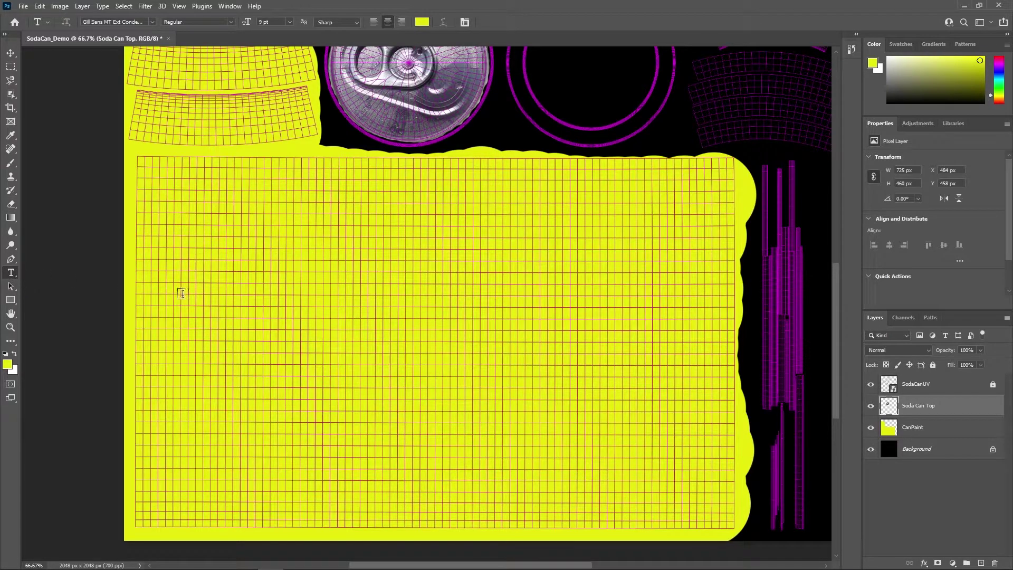
left_click(224, 301)
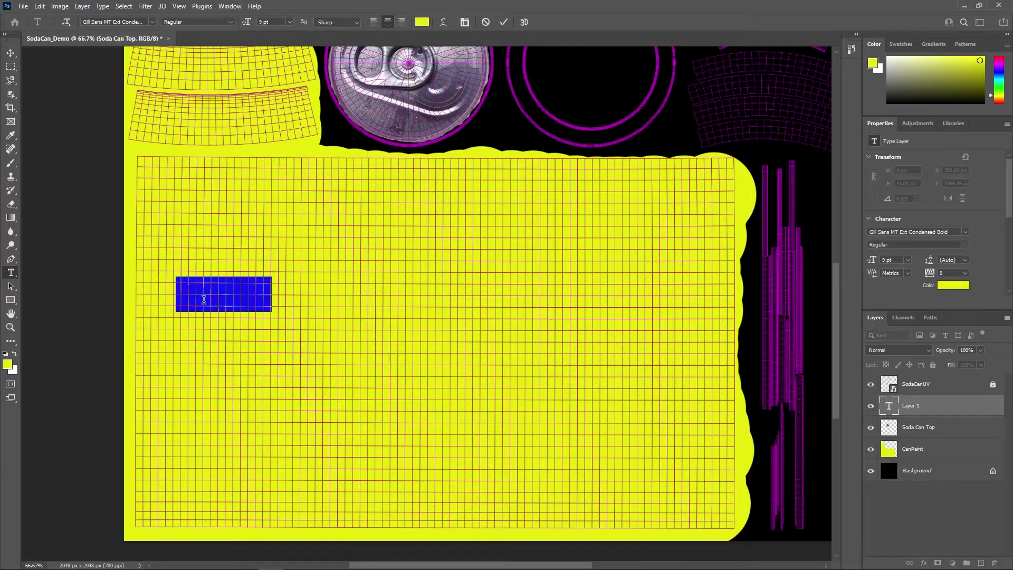
key("BackSpace")
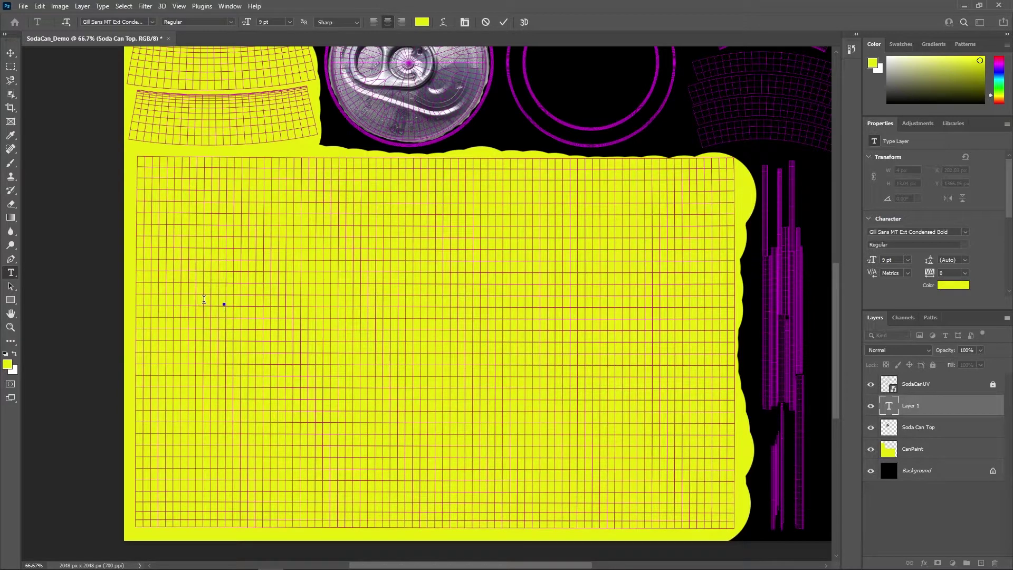
- Enter the text "Fritz Soda" at the insertion point on the yellow can label area
type("Lemonade")
scroll(961, 266, "down", 2)
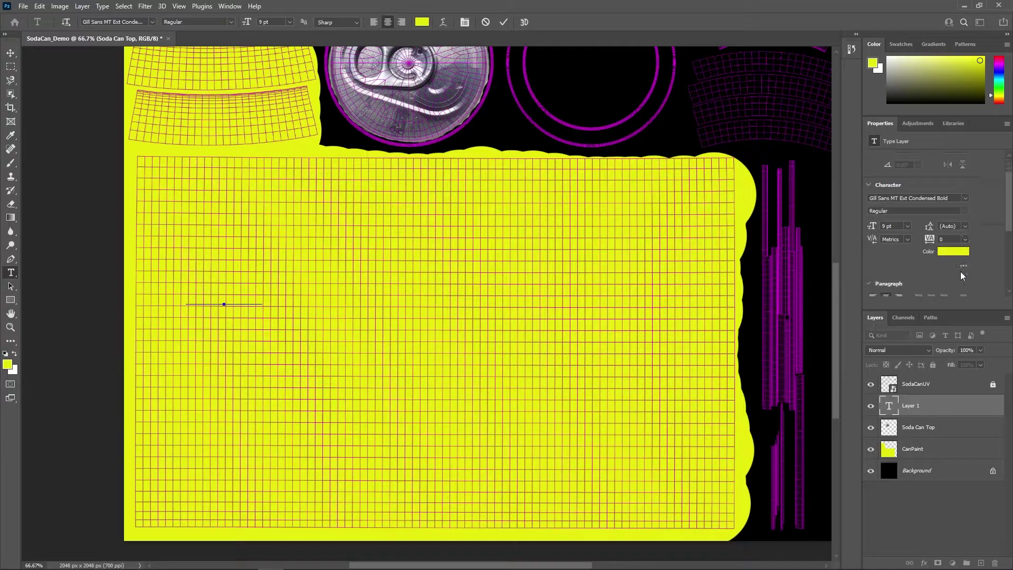
scroll(958, 271, "up", 2)
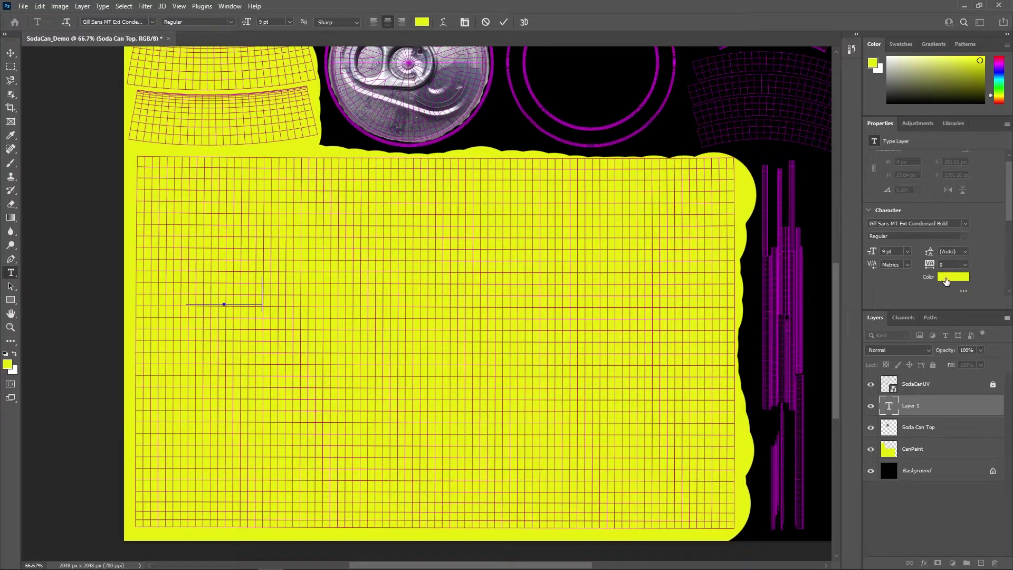
- Try to set the label text colour to bright red without selecting the lettering
left_click(945, 279)
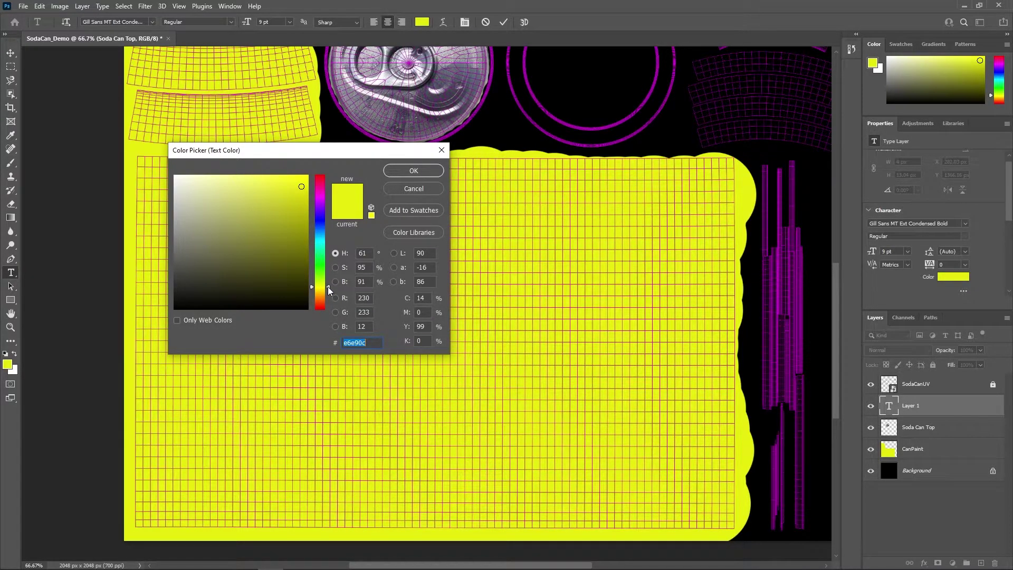
left_click_drag(328, 285, 329, 174)
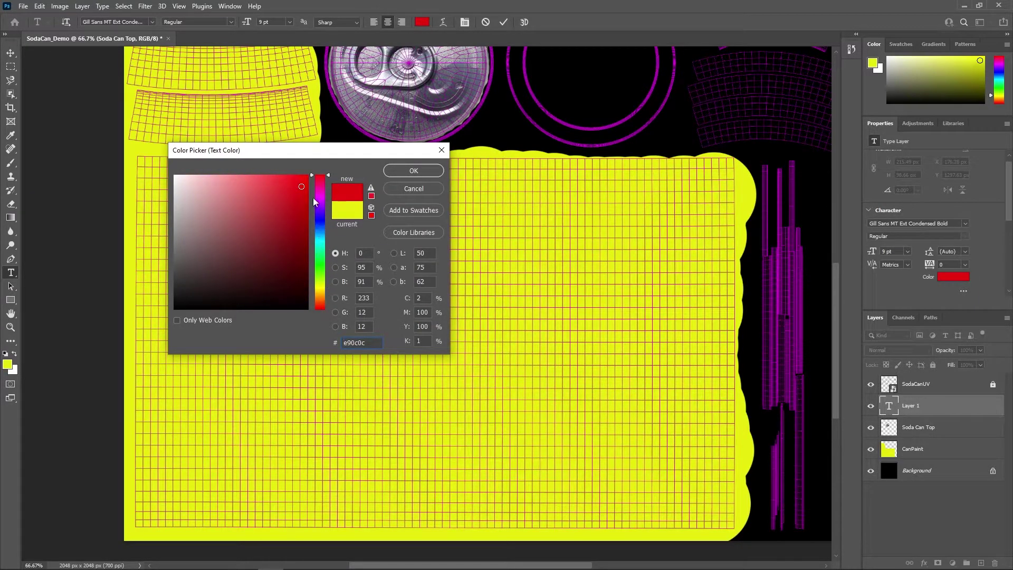
left_click_drag(302, 188, 308, 174)
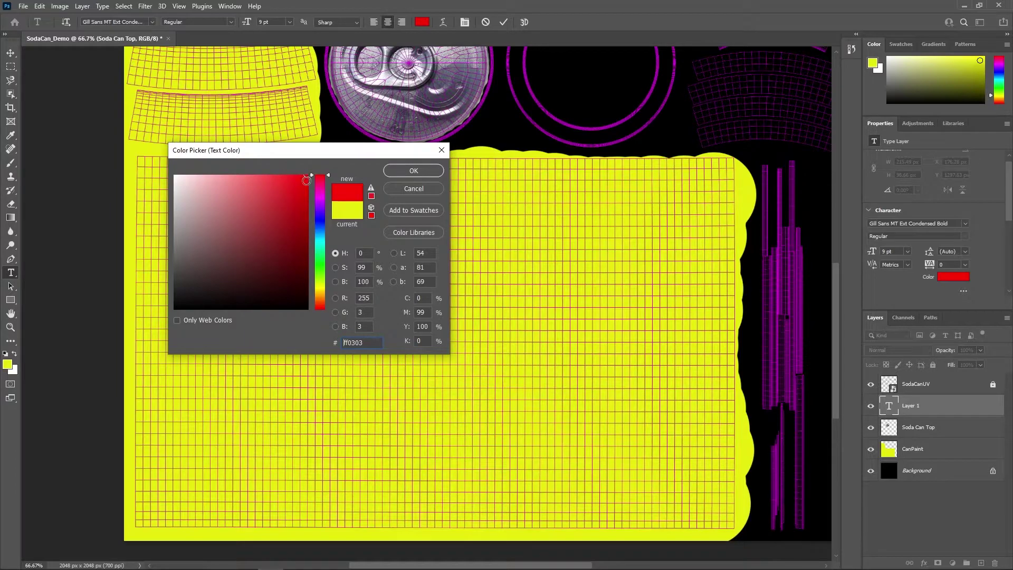
left_click(404, 169)
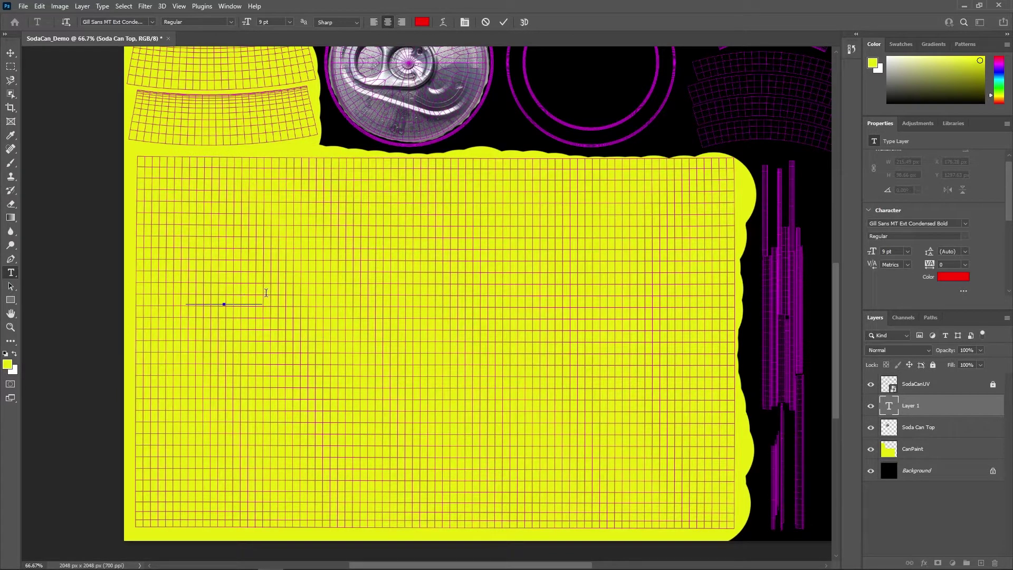
- Select the whole "Fritz Soda" text and change its colour to bright red
left_click_drag(265, 292, 186, 294)
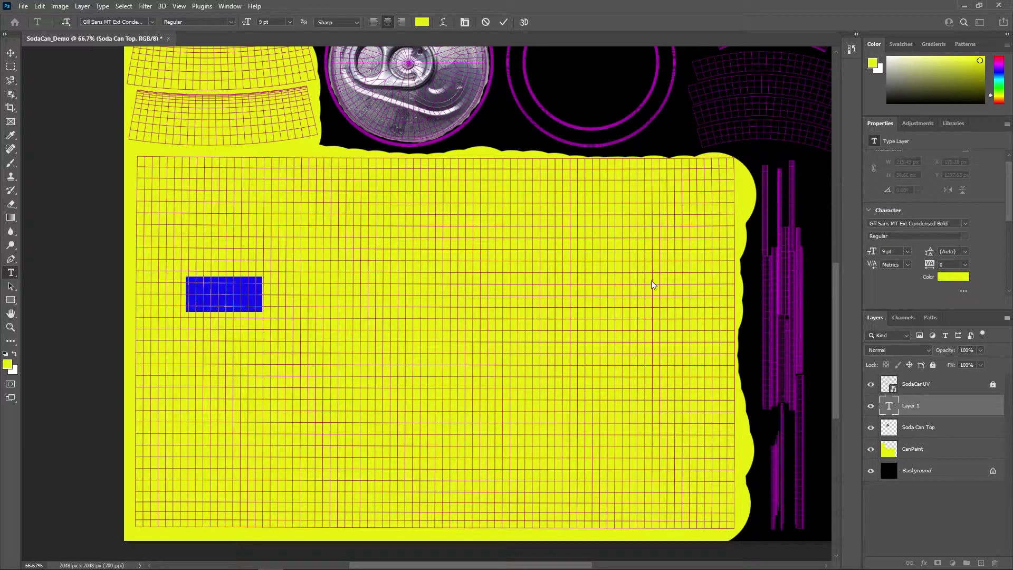
left_click(948, 276)
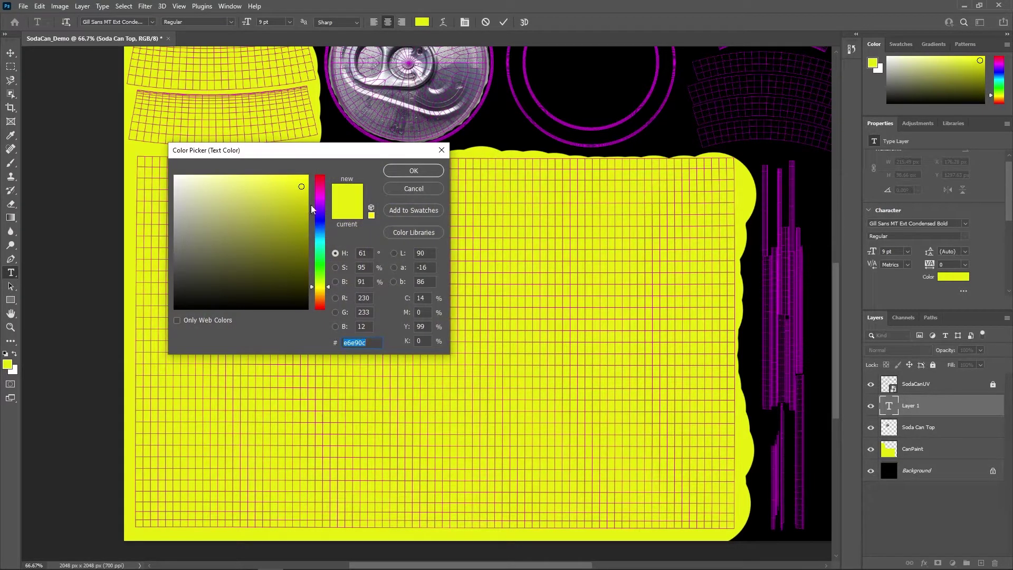
left_click(319, 175)
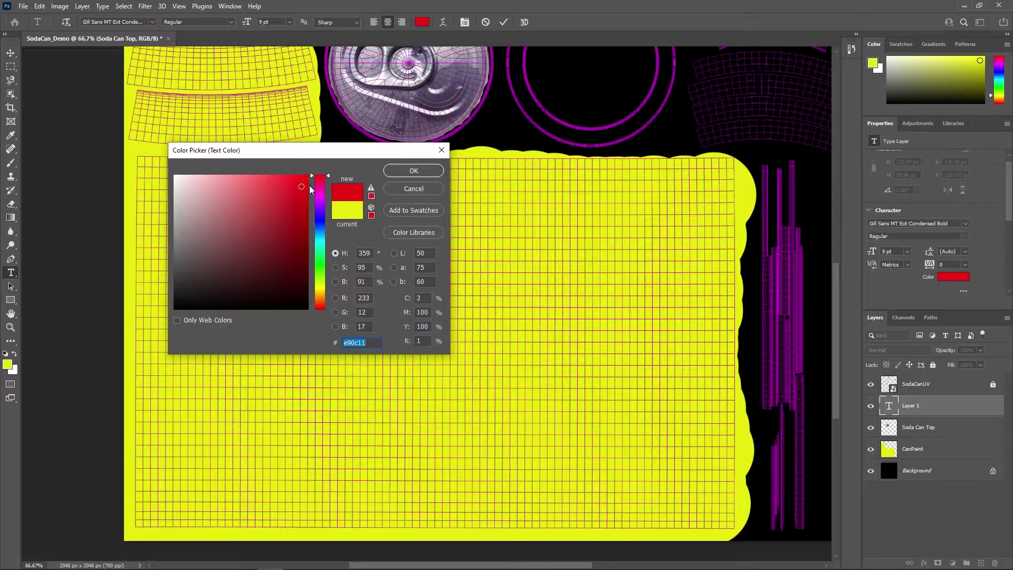
left_click_drag(310, 186, 356, 174)
left_click(412, 172)
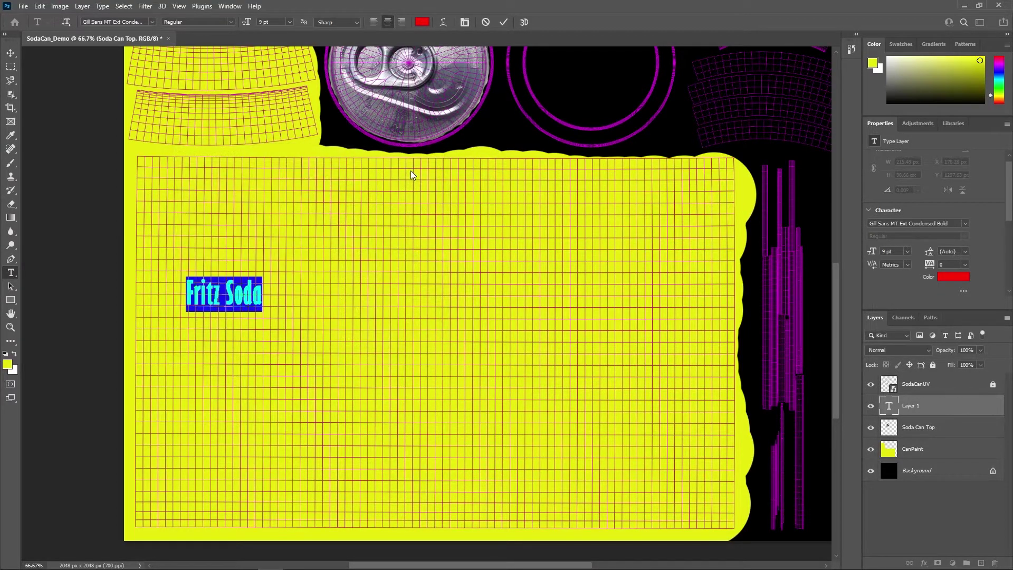
- Replace the word "Soda" so the label text reads "Fritz Power Drink"
left_click(275, 334)
key("BackSpace")
key("BackSpace")
key("BackSpace")
key("BackSpace")
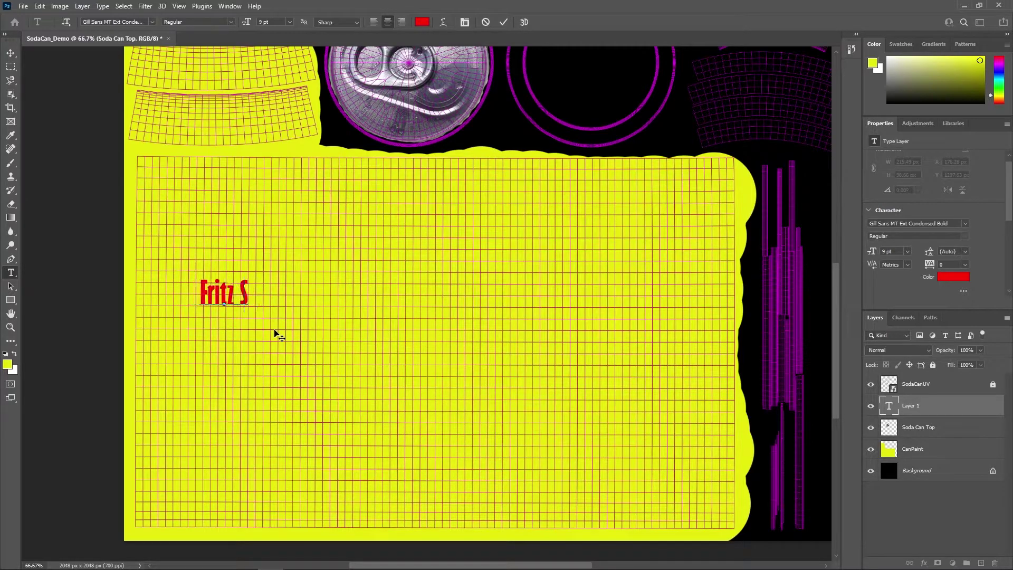
type("Power")
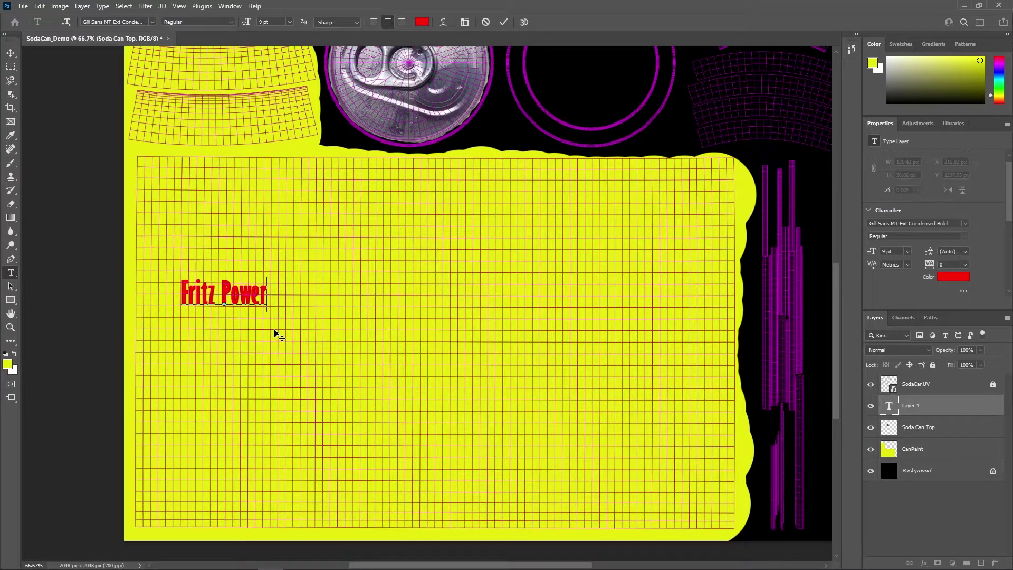
type("drink")
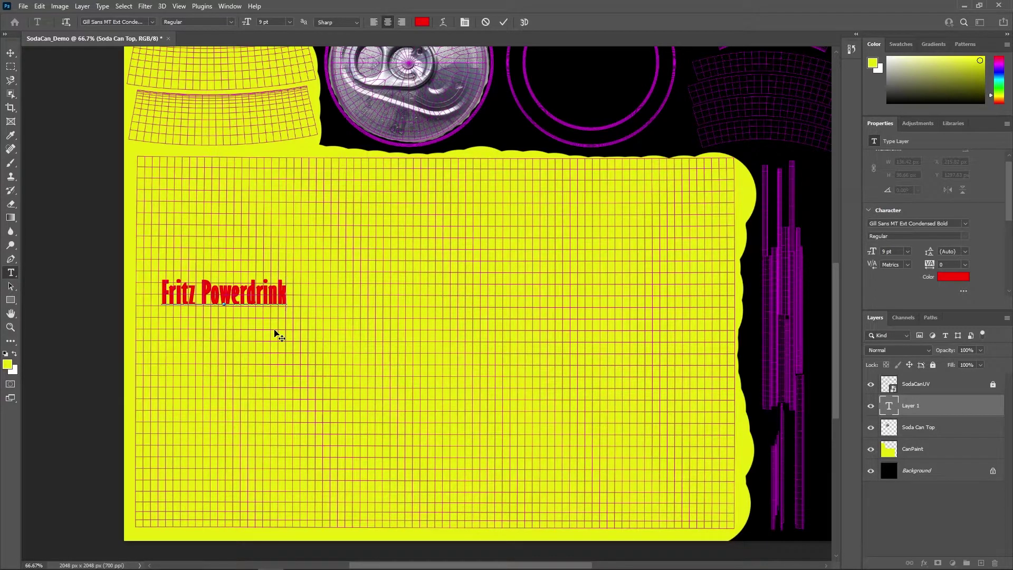
key("BackSpace")
key("BackSpace")
key("BackSpace")
key("BackSpace")
key("BackSpace")
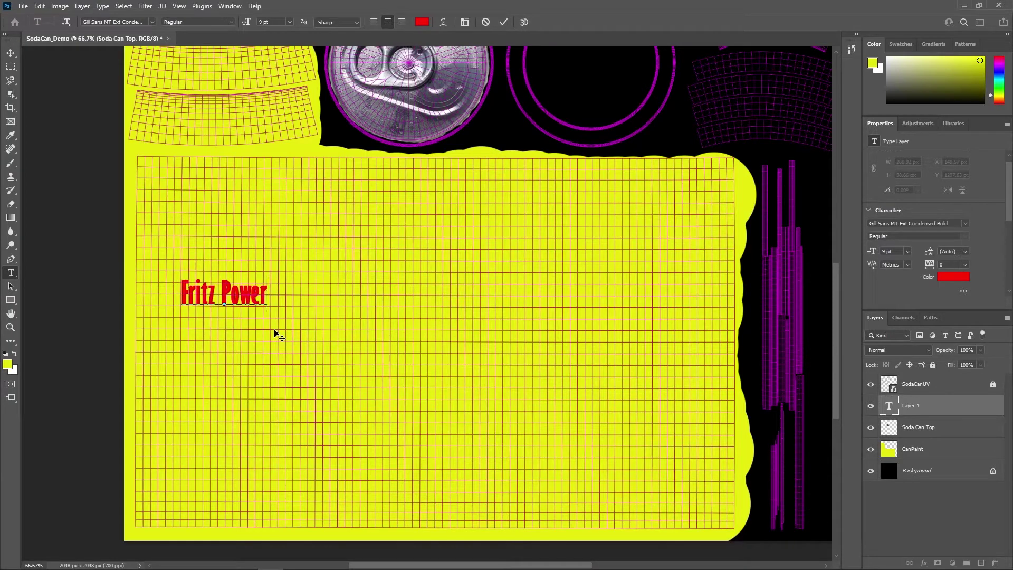
type("Drink")
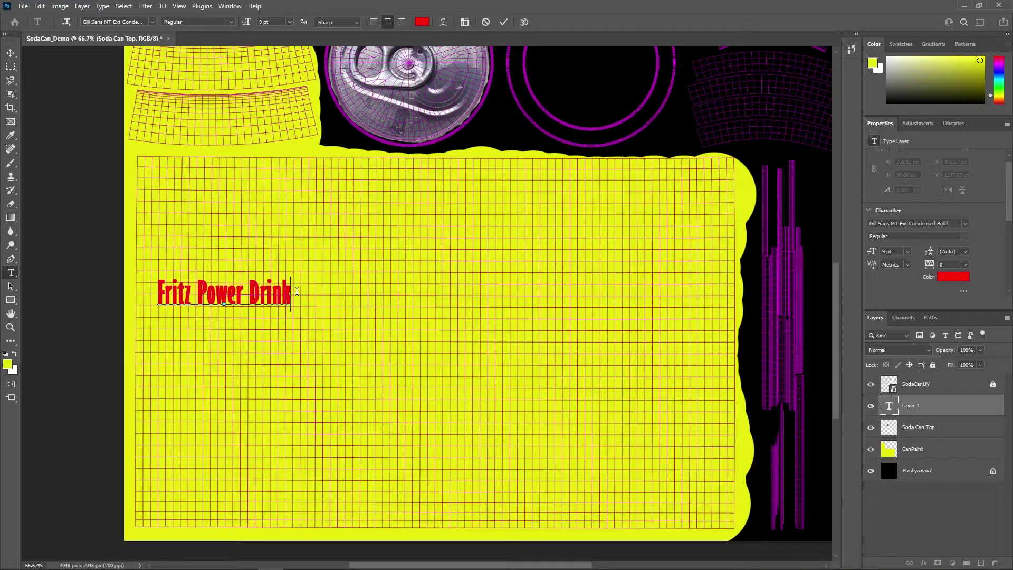
- Set the whole "Fritz Power Drink" text to 24 pt and the Algerian font
left_click_drag(297, 291, 144, 289)
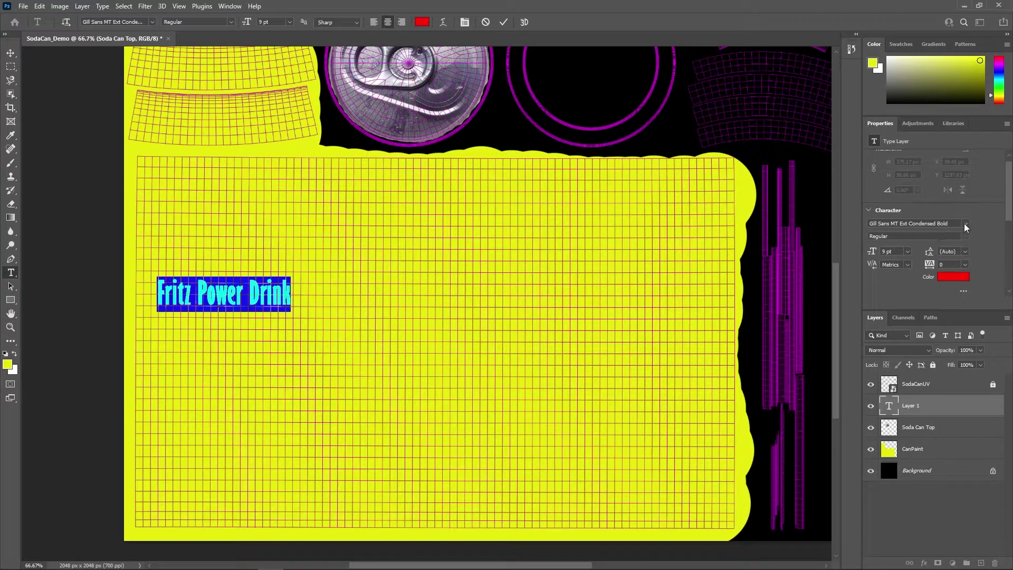
scroll(964, 224, "up", 1)
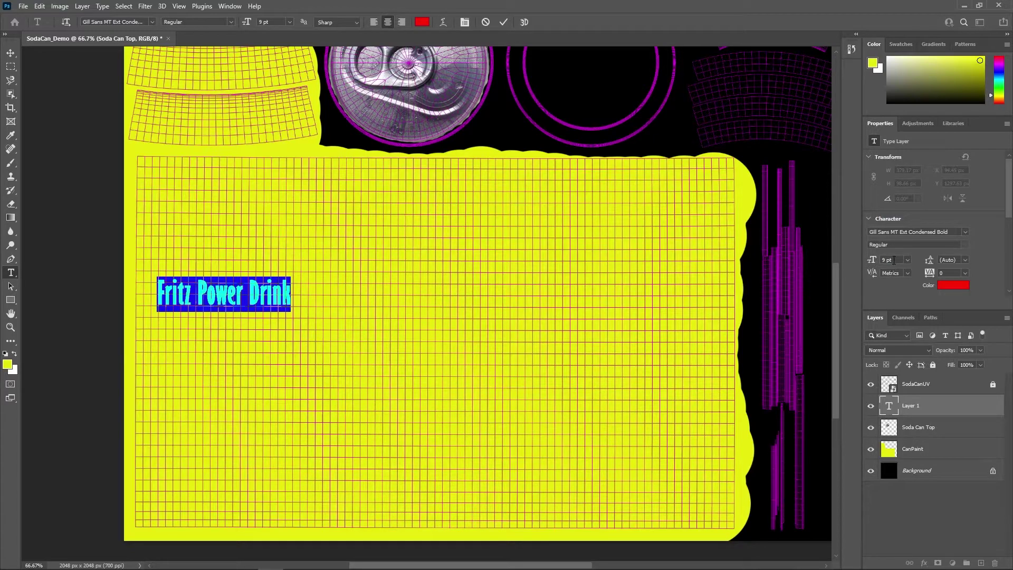
left_click(906, 261)
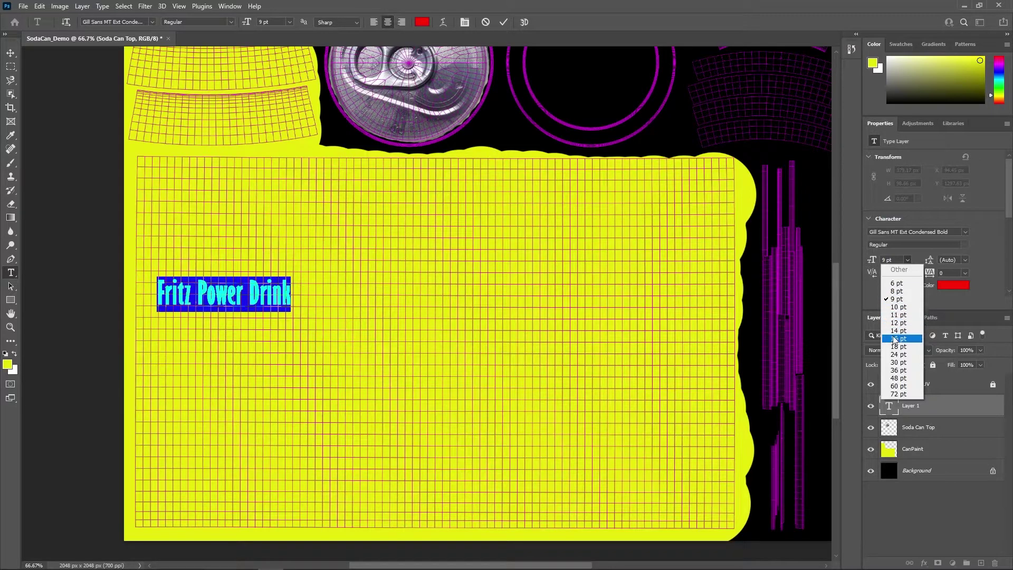
left_click(898, 354)
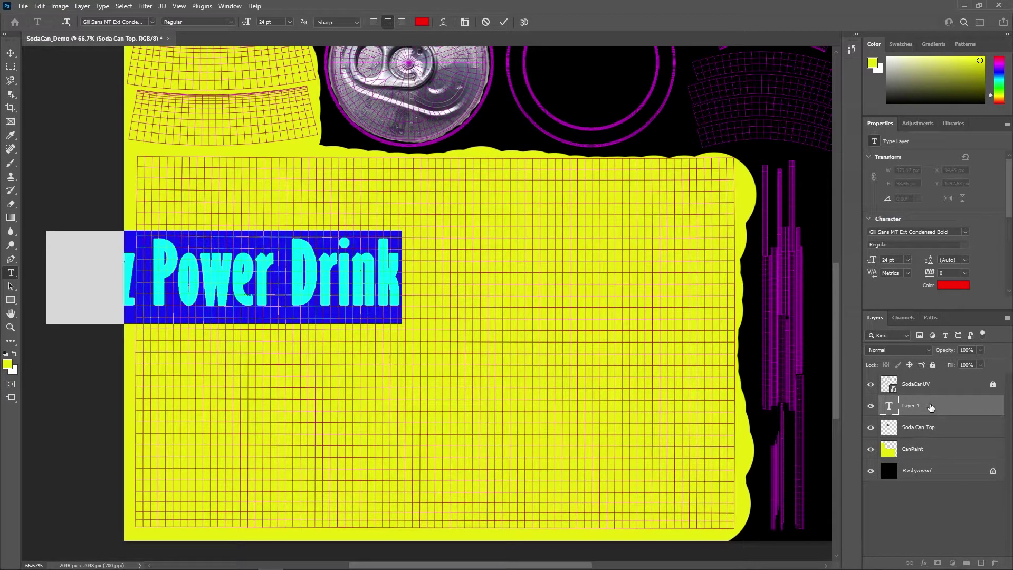
left_click(964, 232)
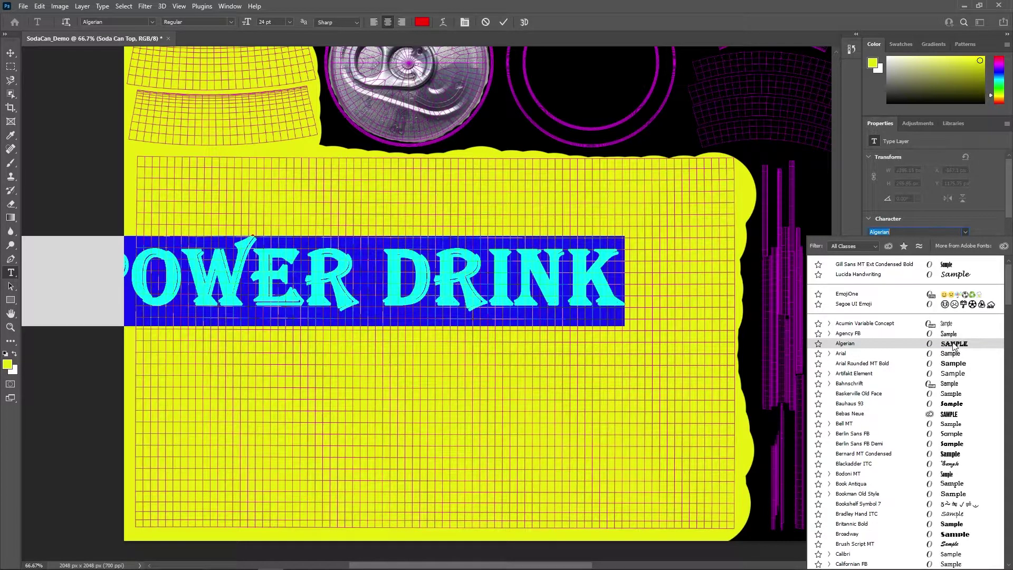
left_click(847, 344)
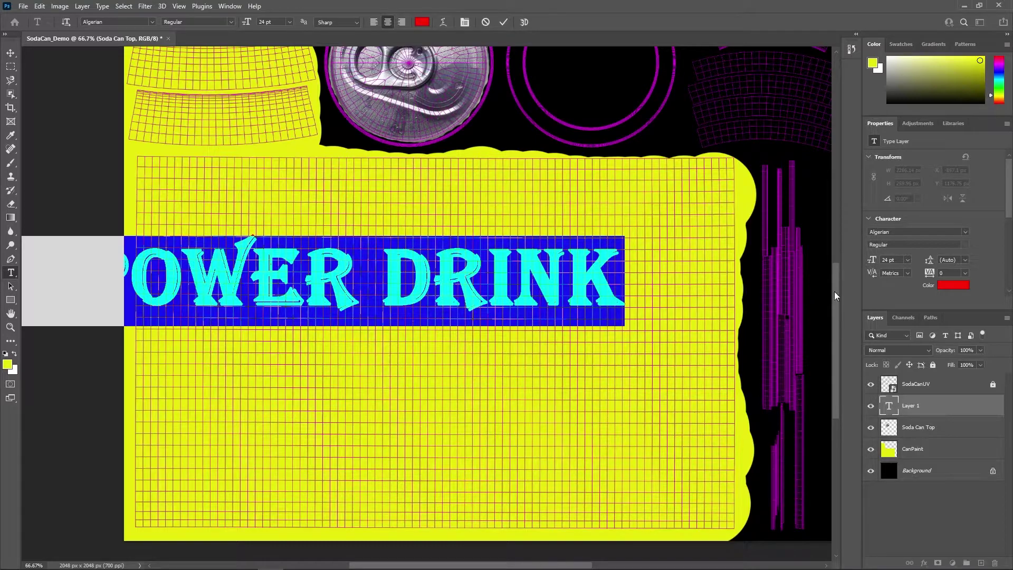
- Reduce the label text to 14 pt and commit the text edit
left_click(906, 259)
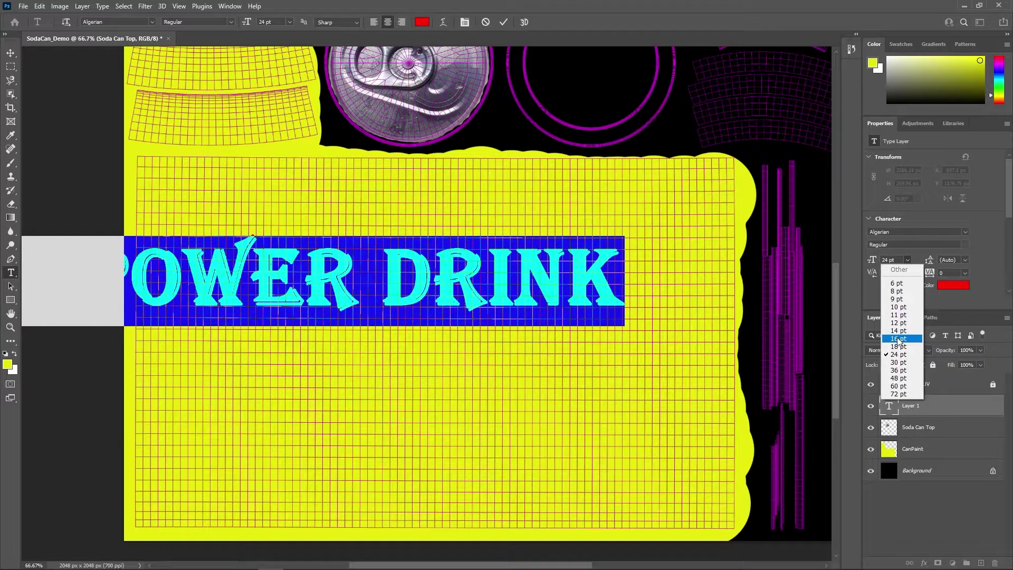
left_click(898, 331)
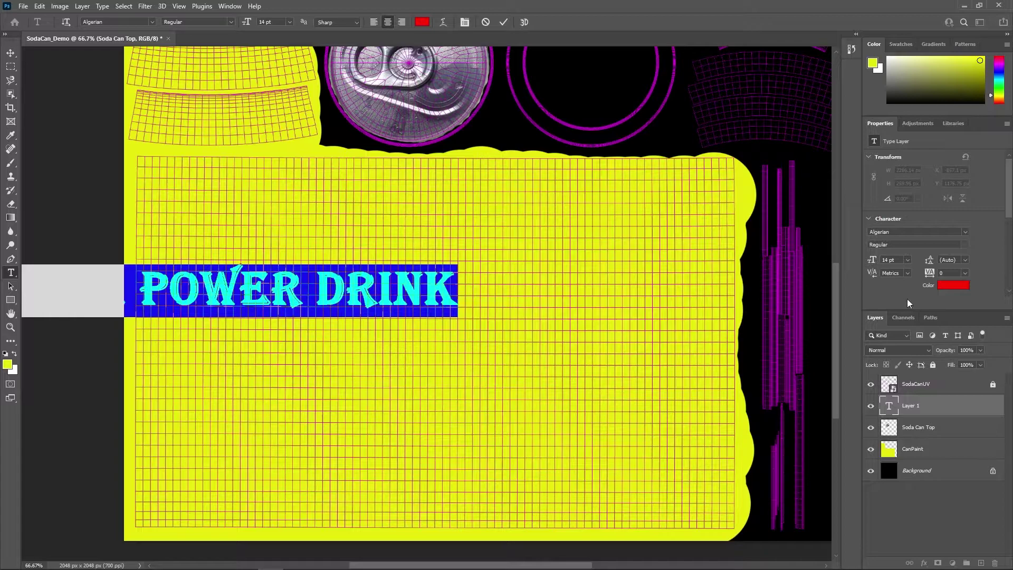
left_click(950, 404)
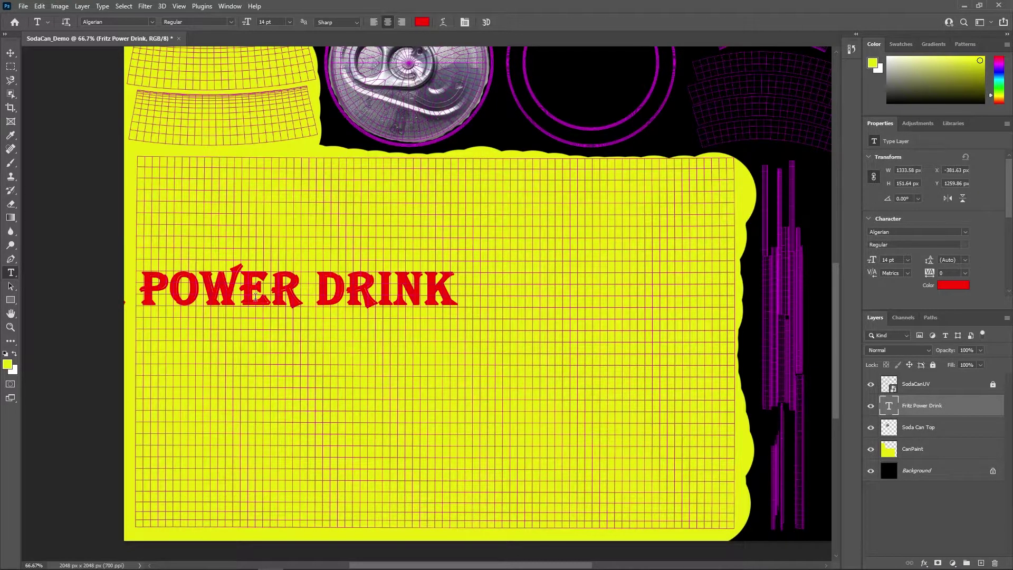
- Move the "Fritz Power Drink" text horizontally so the full wording sits inside the yellow label grid
left_click(228, 292)
key("shift+Right")
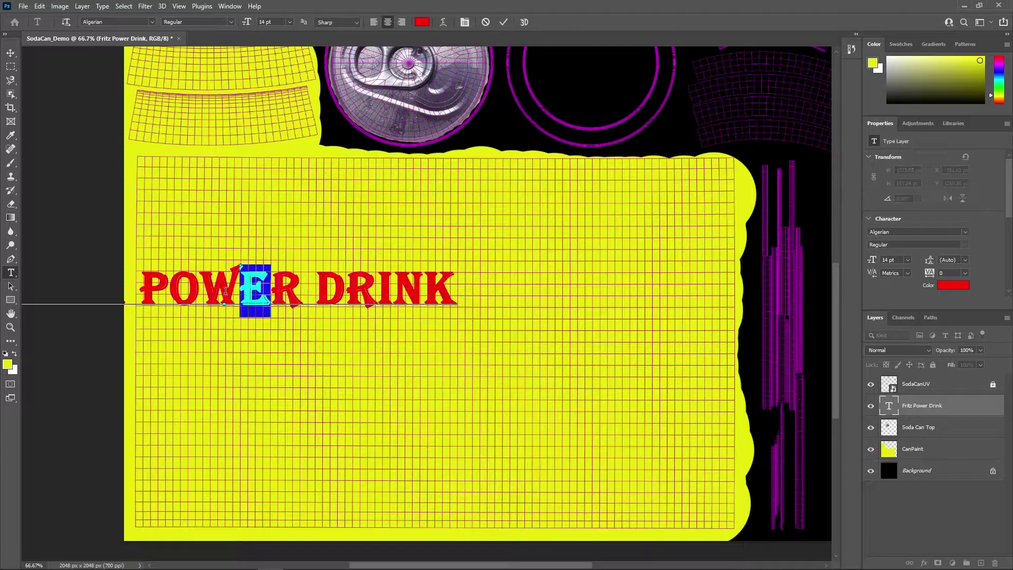
left_click(207, 291)
left_click(8, 52)
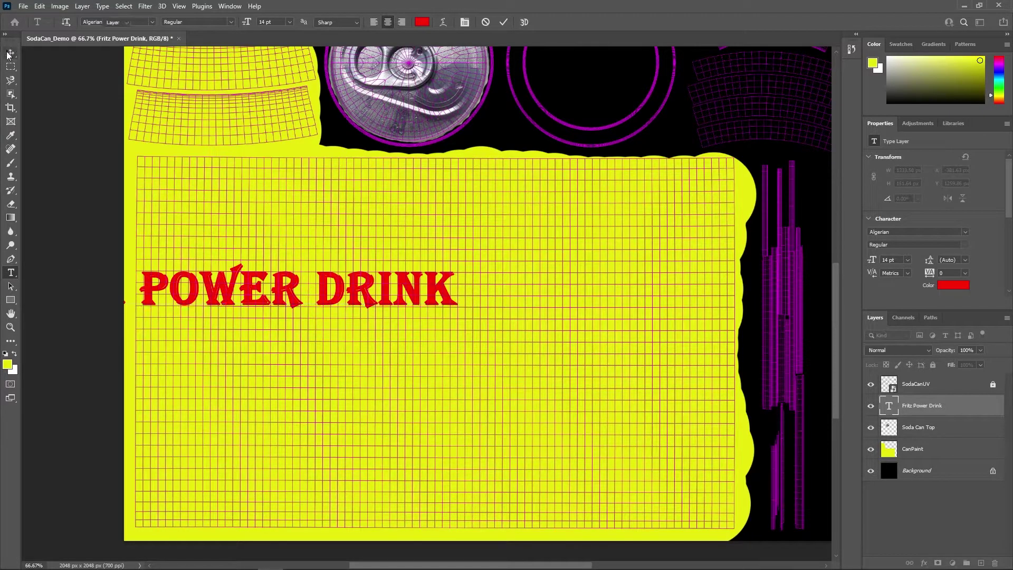
left_click_drag(235, 290, 417, 290)
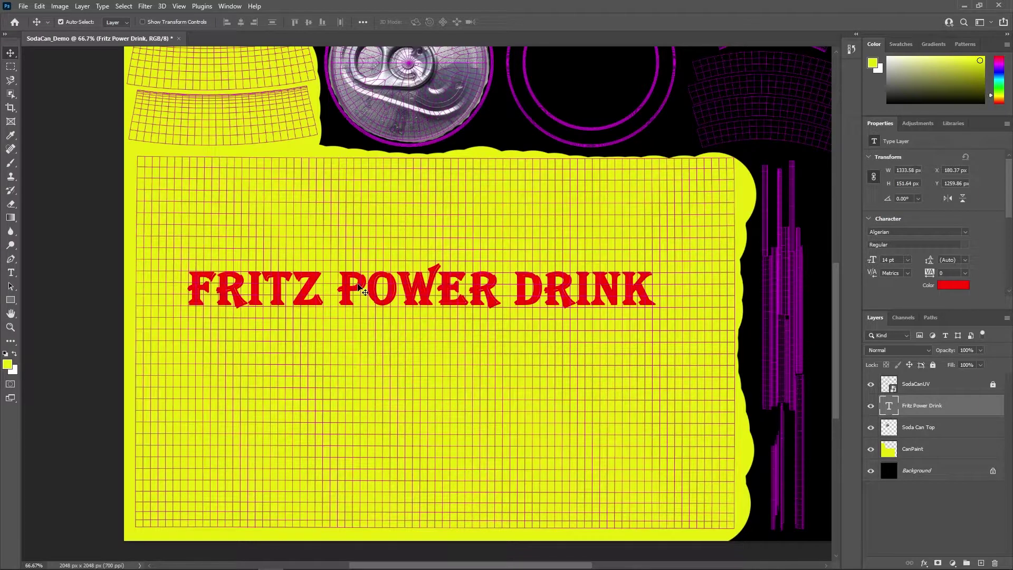
- Rotate the label text to about -27.9° so it rises diagonally, centre it on the label grid and apply the transform
key("ctrl+t")
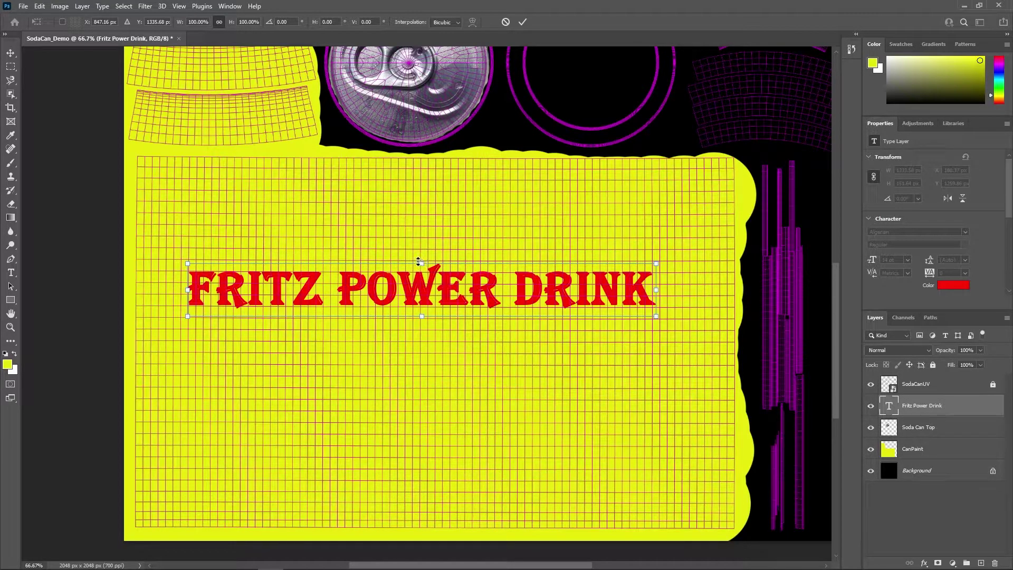
left_click_drag(421, 256, 401, 257)
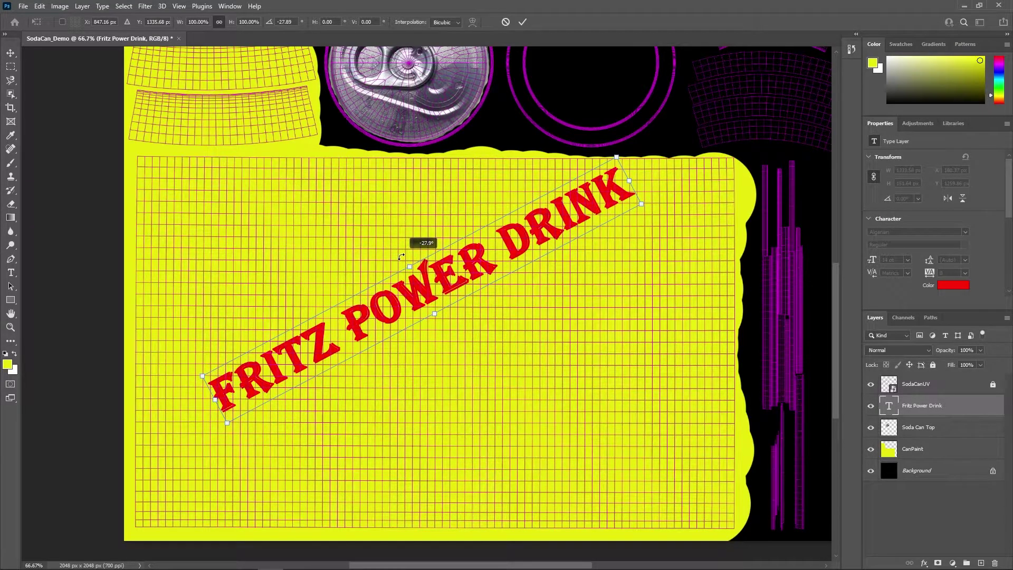
left_click_drag(414, 293, 386, 306)
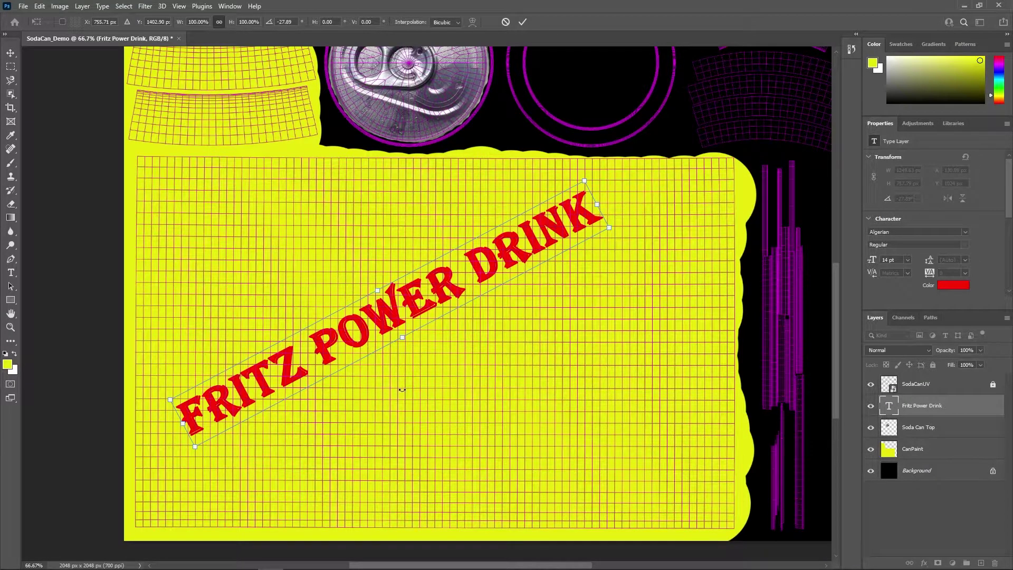
left_click_drag(392, 319, 417, 315)
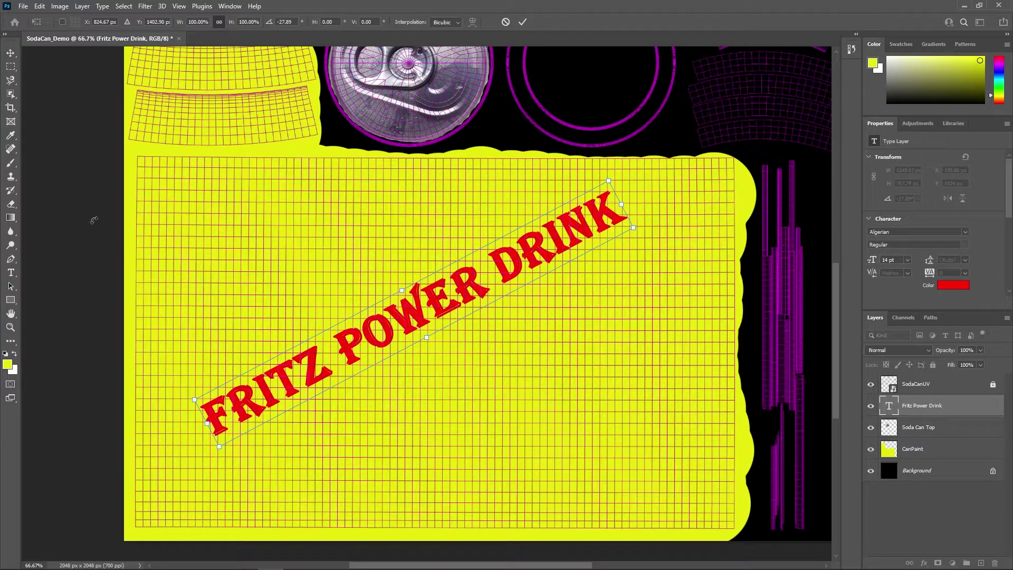
key("Return")
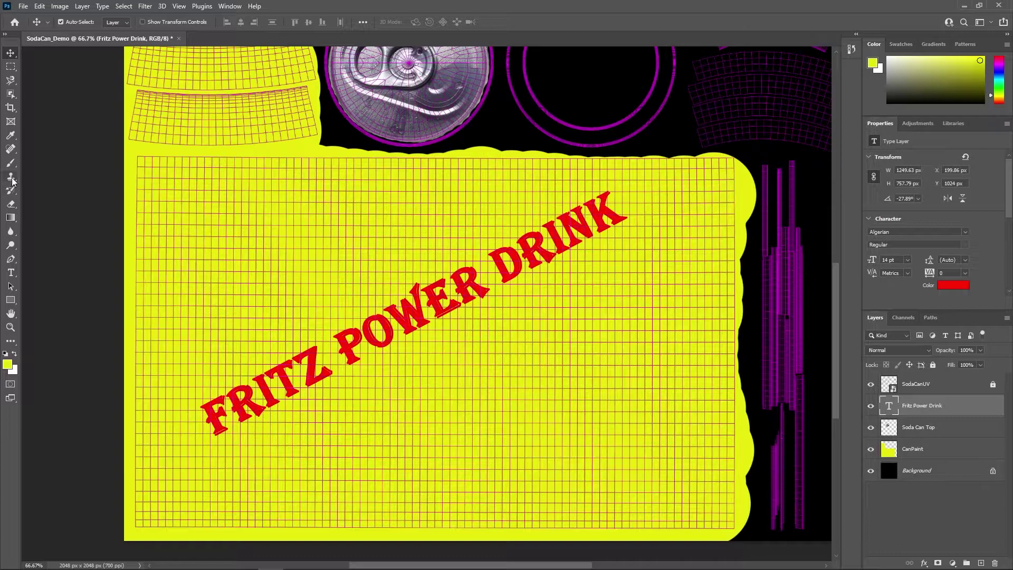
- Set the diagonal label text's font size to 11 pt
left_click(10, 272)
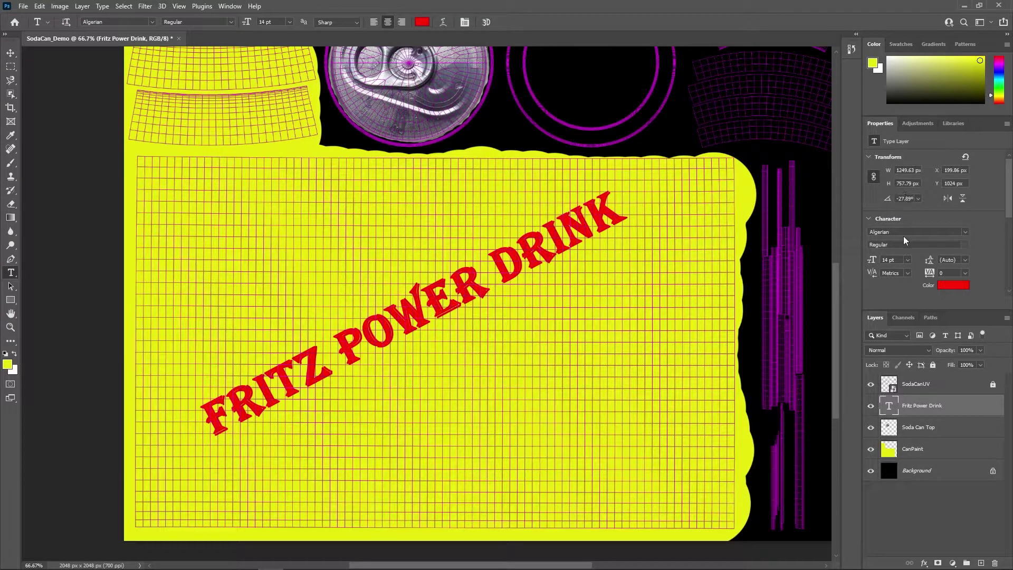
left_click(908, 260)
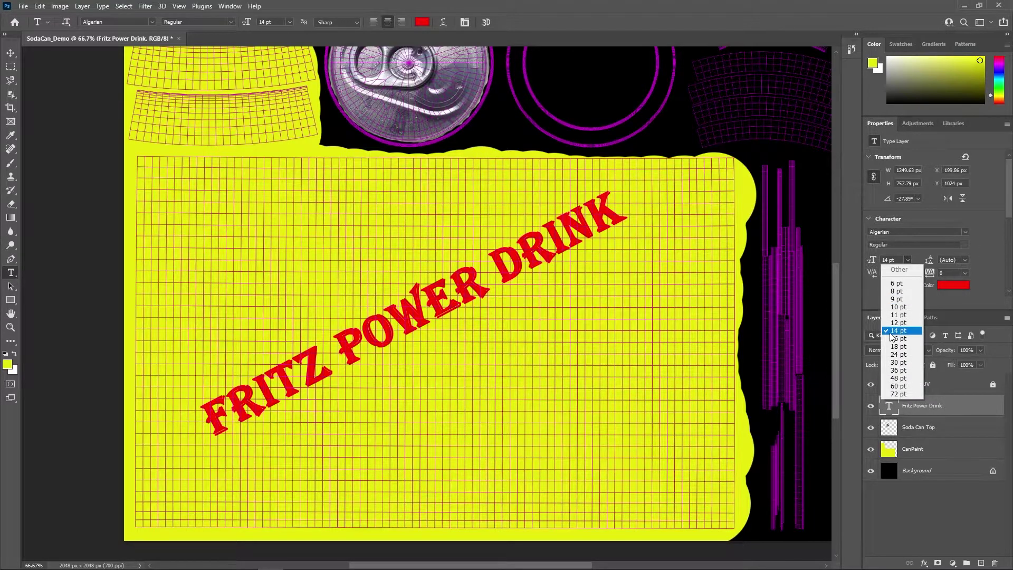
left_click(897, 314)
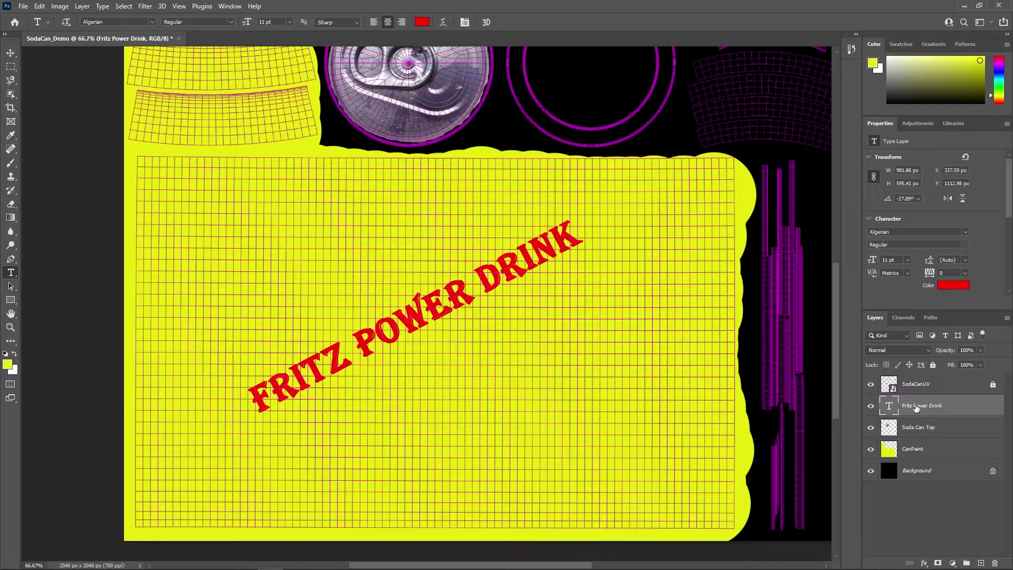
- Undo the diagonal title's last font size change and add a new empty layer above it
key("ctrl+z")
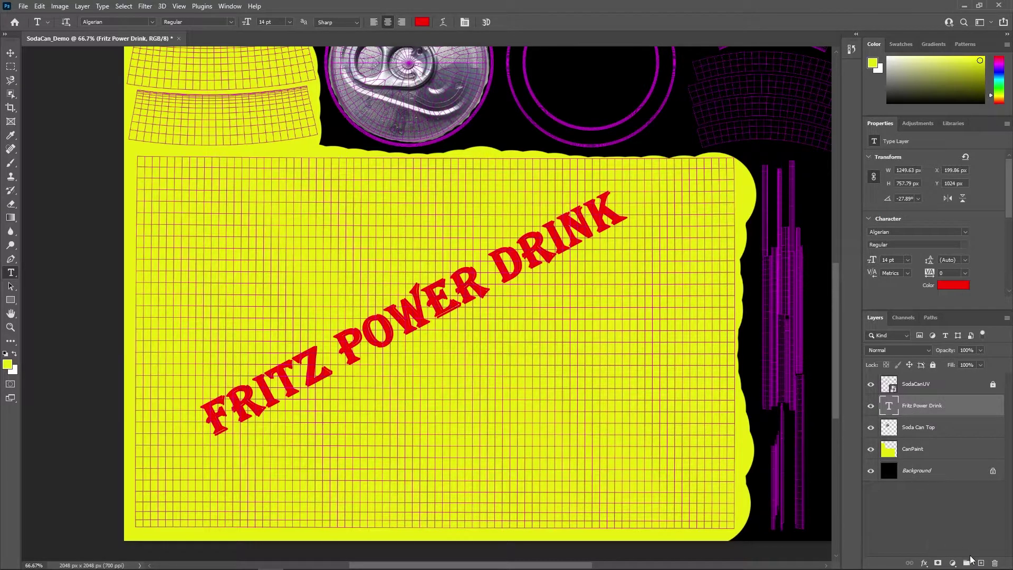
left_click(981, 564)
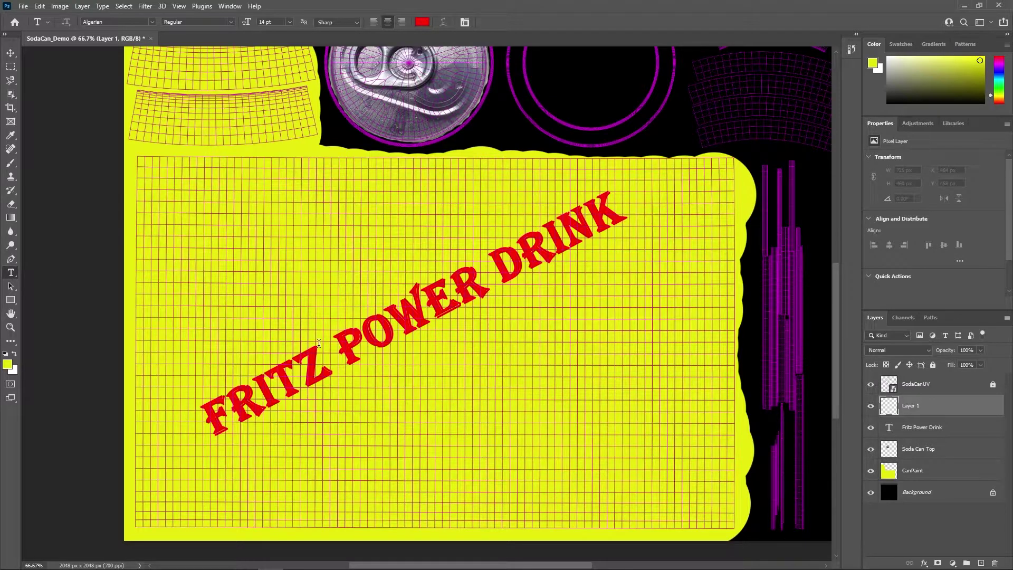
left_click(365, 378)
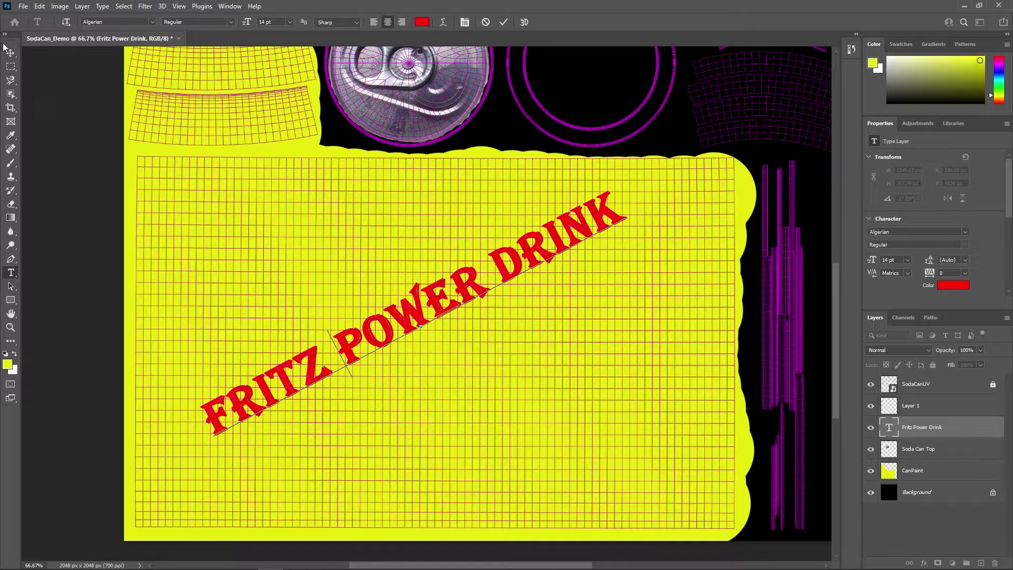
left_click(11, 54)
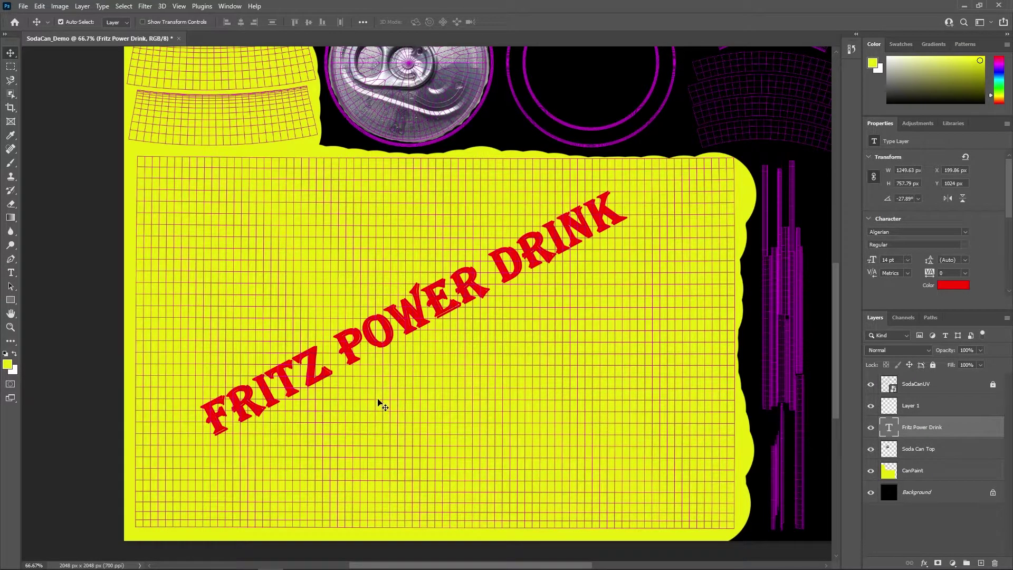
left_click(10, 272)
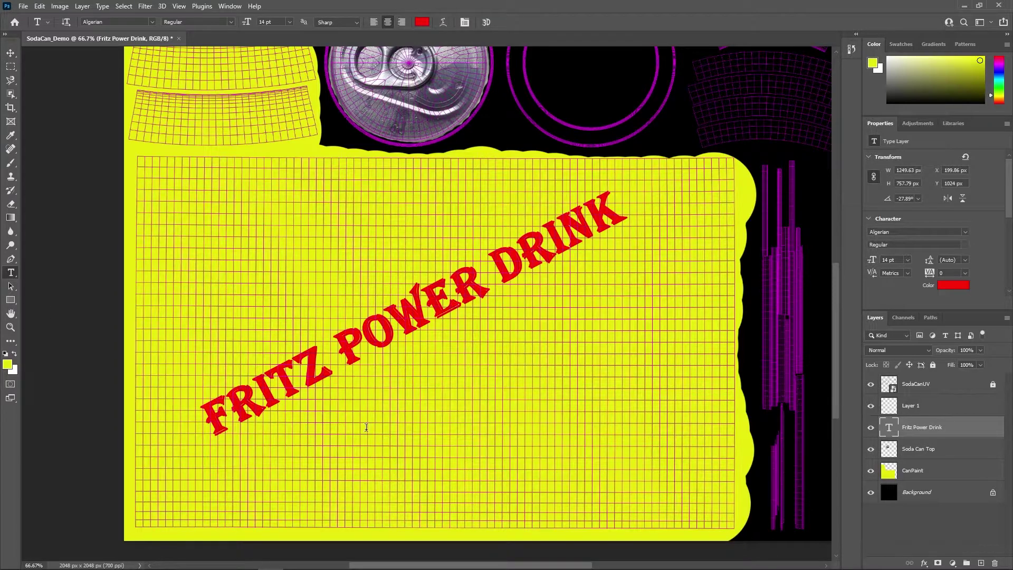
left_click(359, 403)
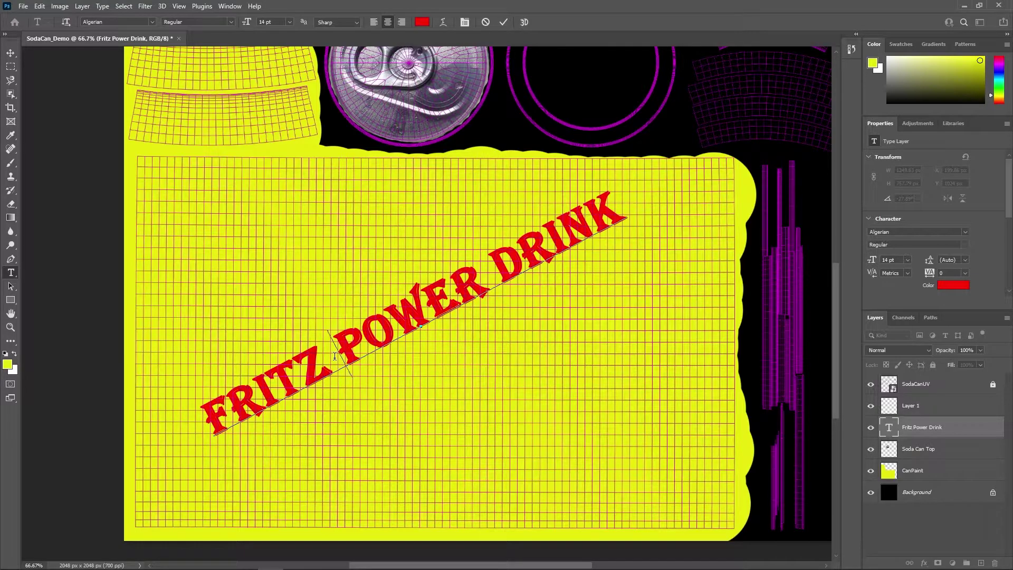
type("THE")
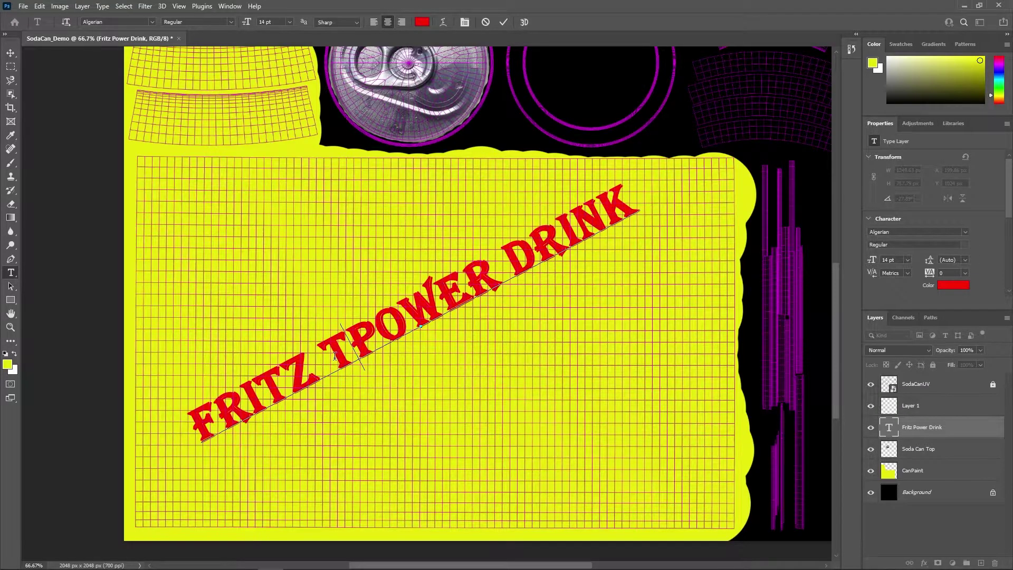
key("BackSpace")
key("BackSpace")
key("BackSpace")
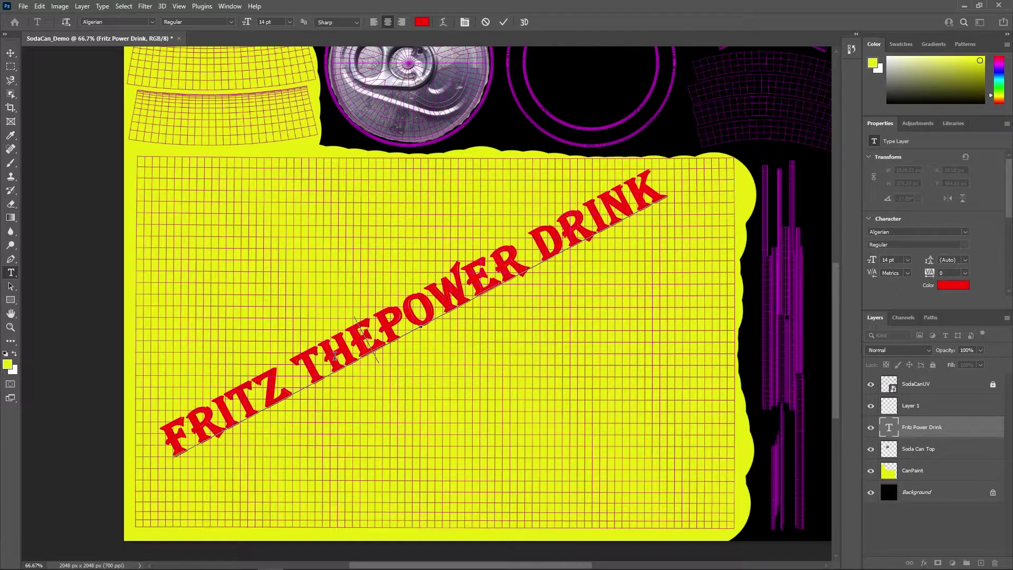
key("BackSpace")
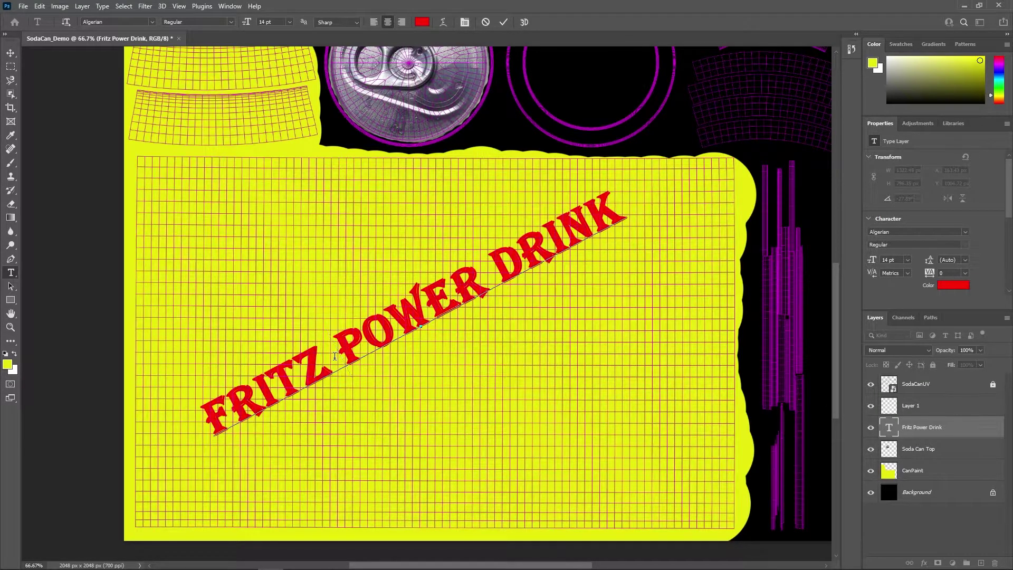
left_click(918, 409)
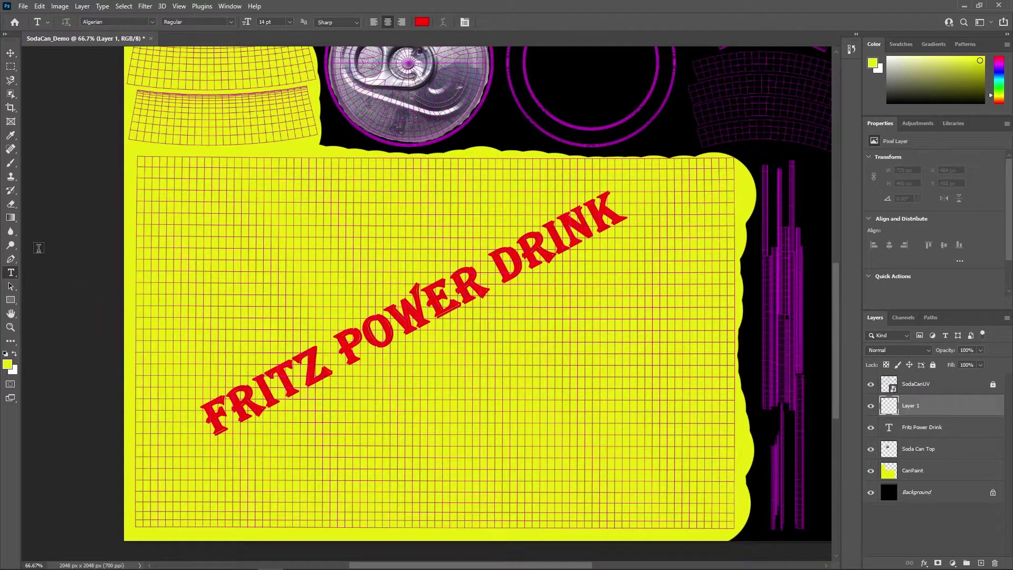
left_click(437, 425)
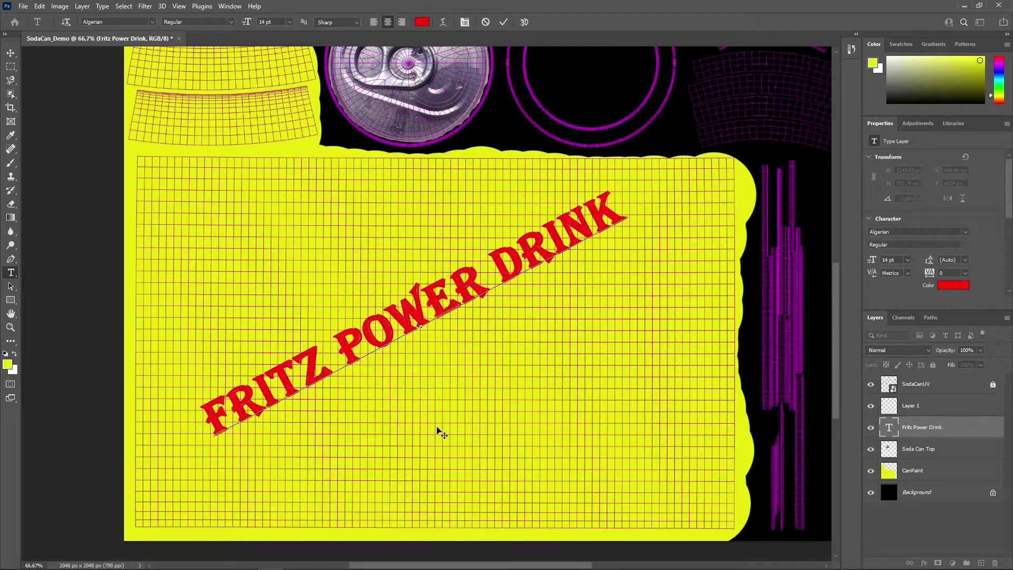
left_click(923, 409)
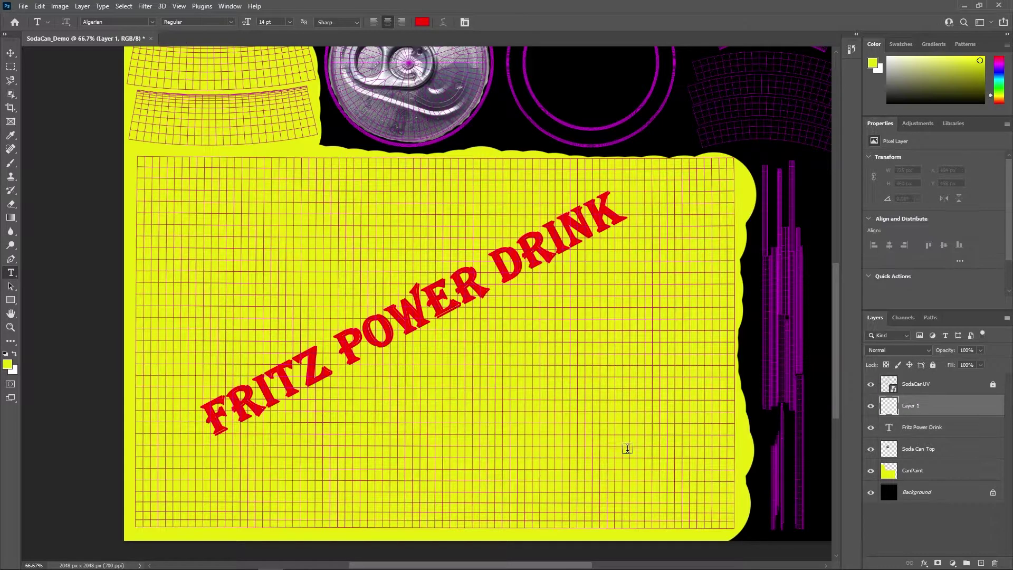
- Start a text line on the new layer in the lower-right area of the yellow label grid and clear its contents
left_click(627, 452)
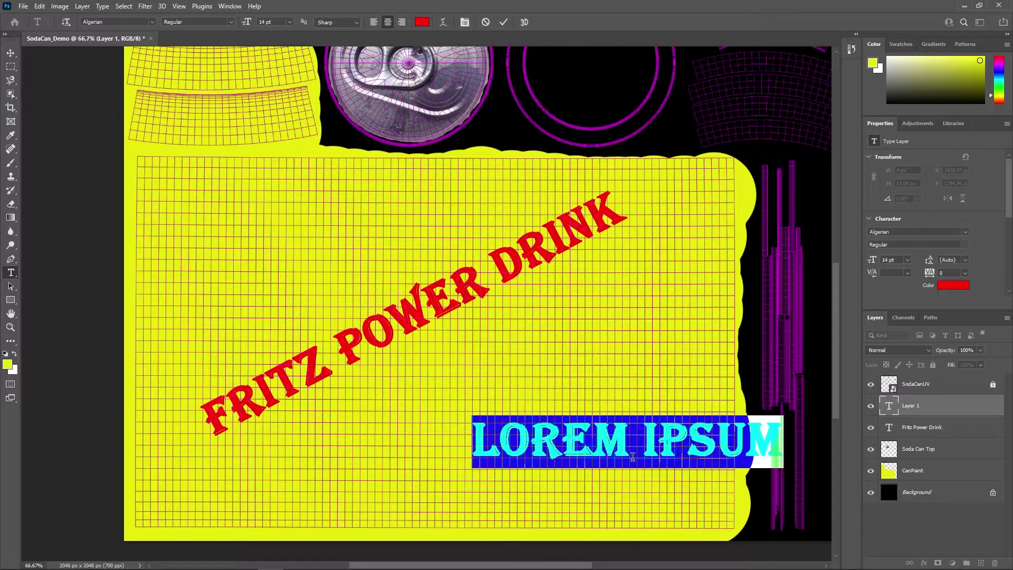
key("BackSpace")
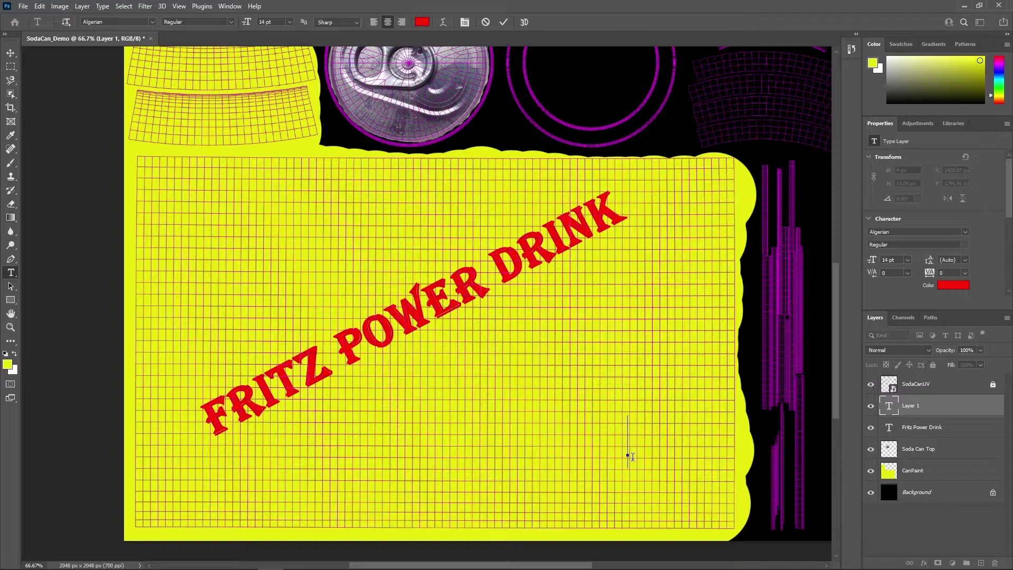
type("THE")
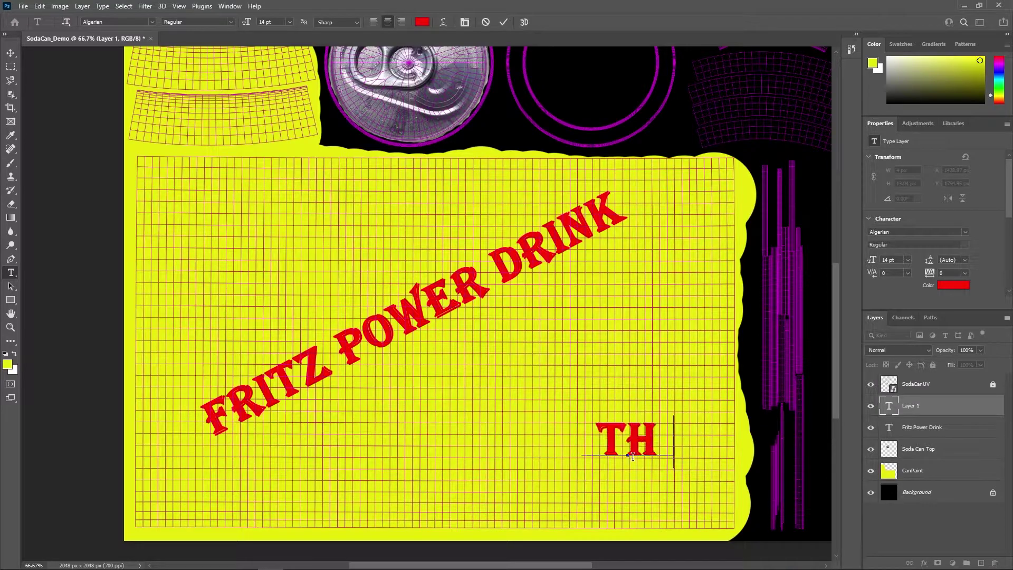
key("BackSpace")
key("BackSpace")
key("BackSpace")
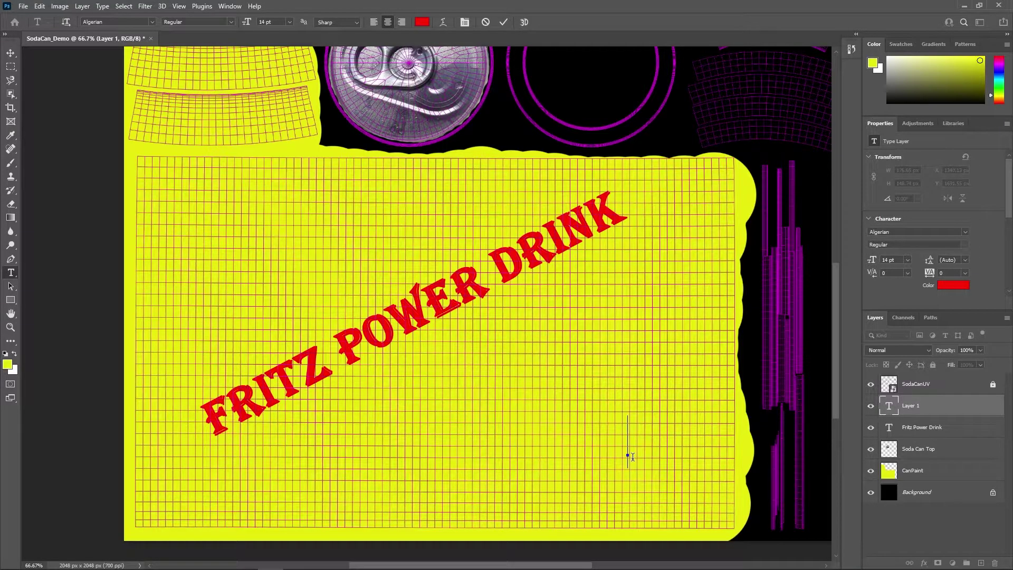
- Enter "The Original" at 11 pt in the new text line and move it beneath the right half of the diagonal title
left_click(908, 264)
left_click(905, 315)
type("THE")
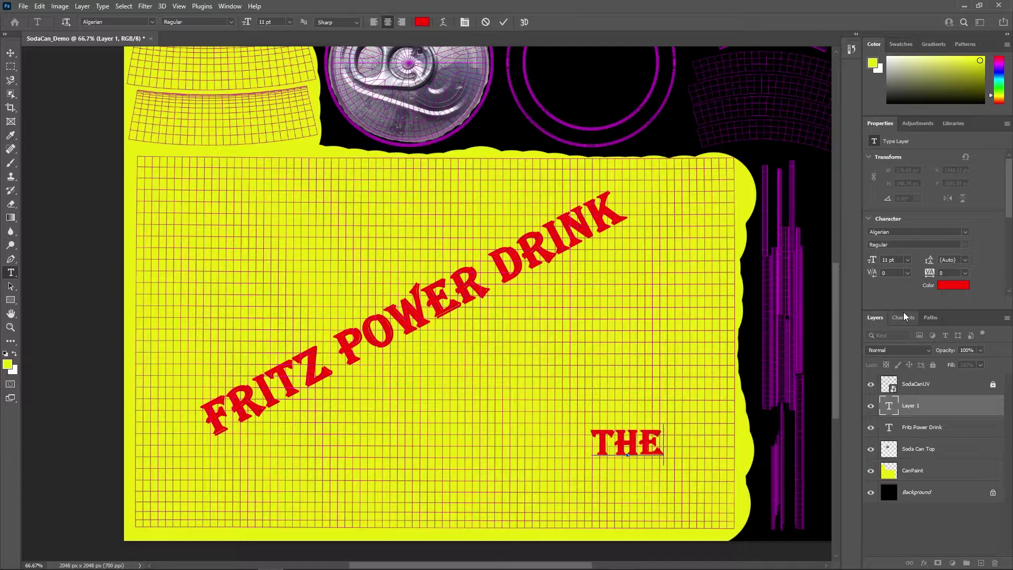
type(" ORIGINAL")
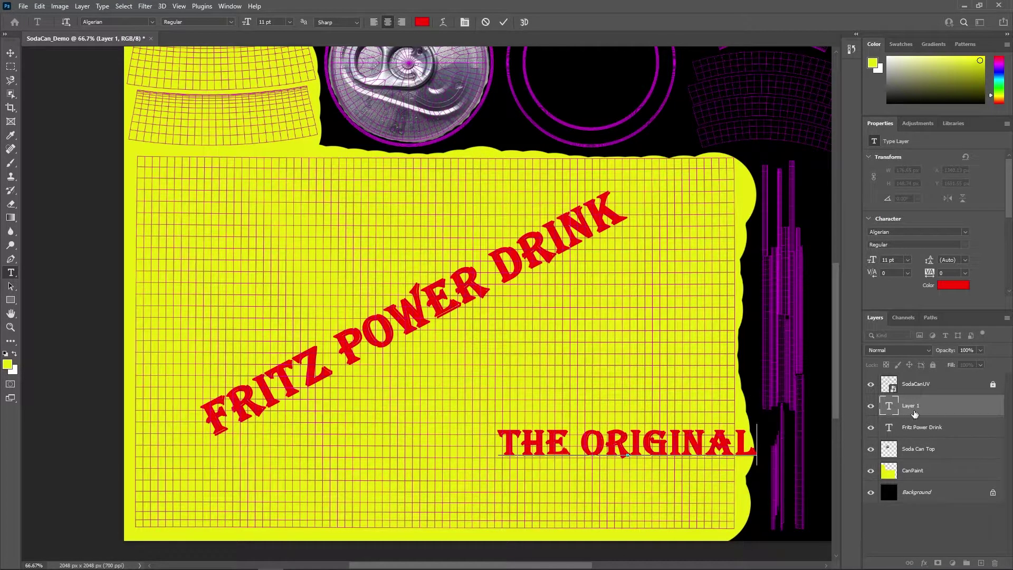
left_click(915, 411)
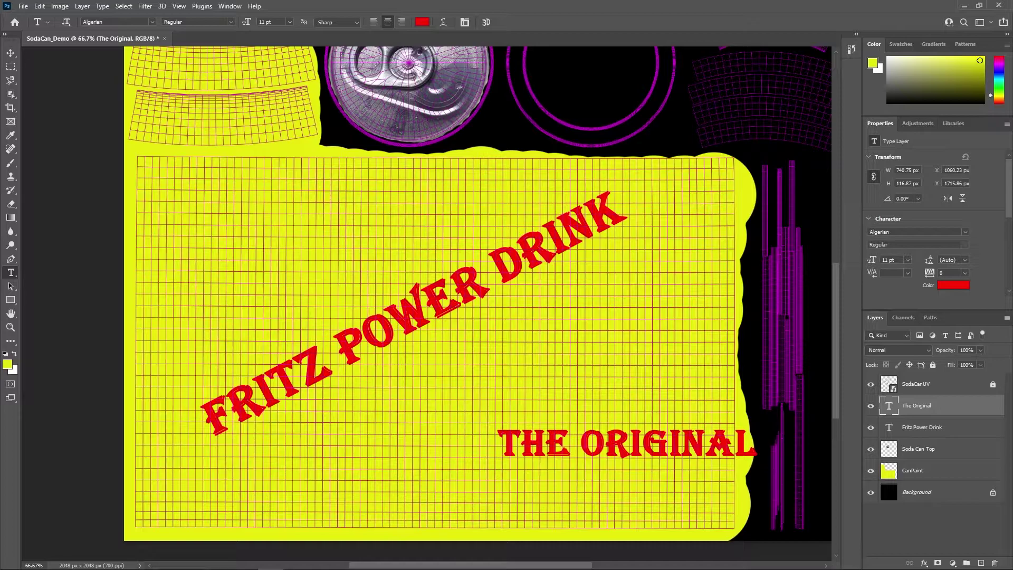
left_click(11, 53)
left_click_drag(610, 446, 495, 384)
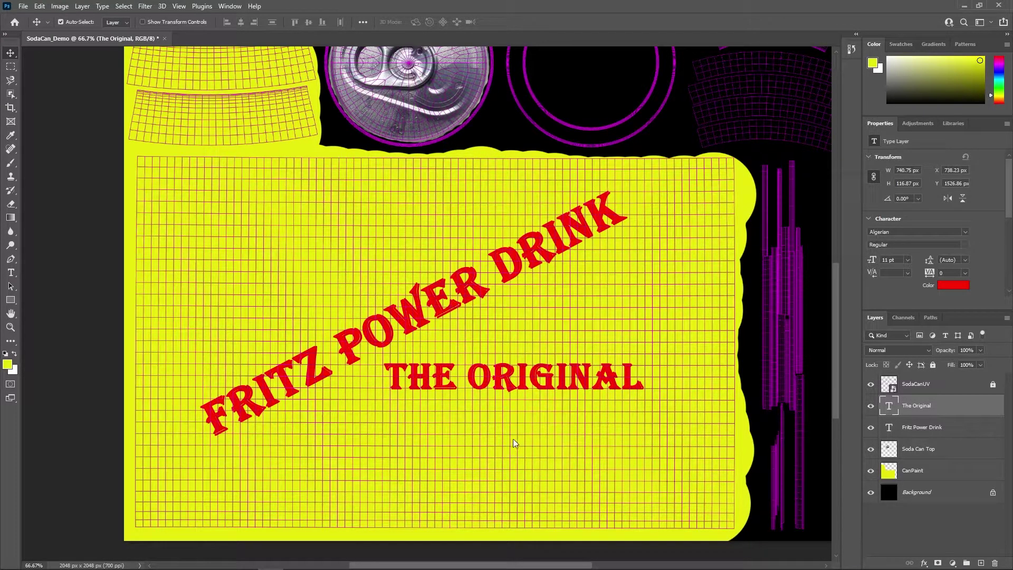
- Add another new layer and start an 8 pt text line on the third curved yellow strip above the label grid
scroll(298, 264, "up", 3)
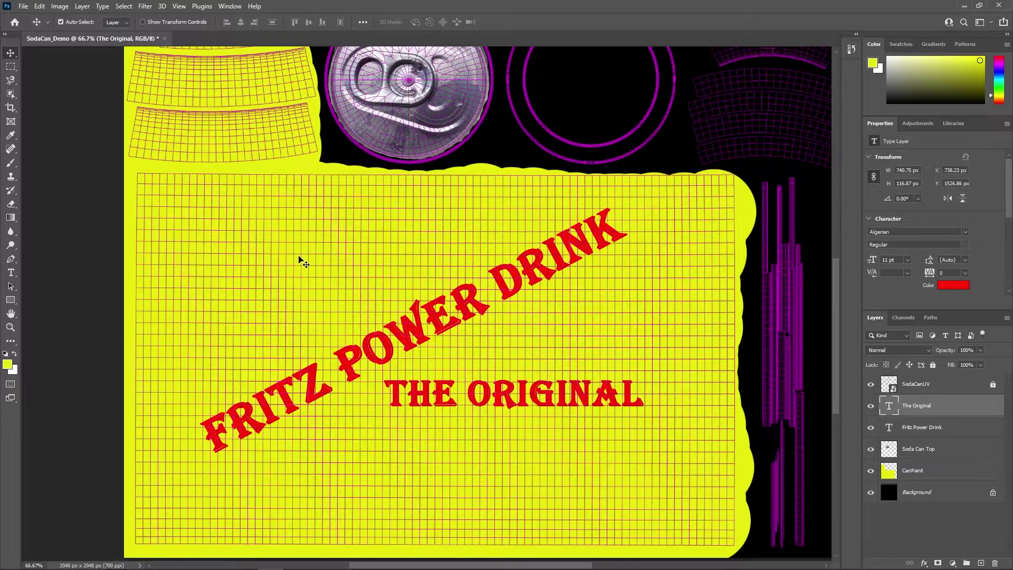
scroll(299, 263, "up", 5)
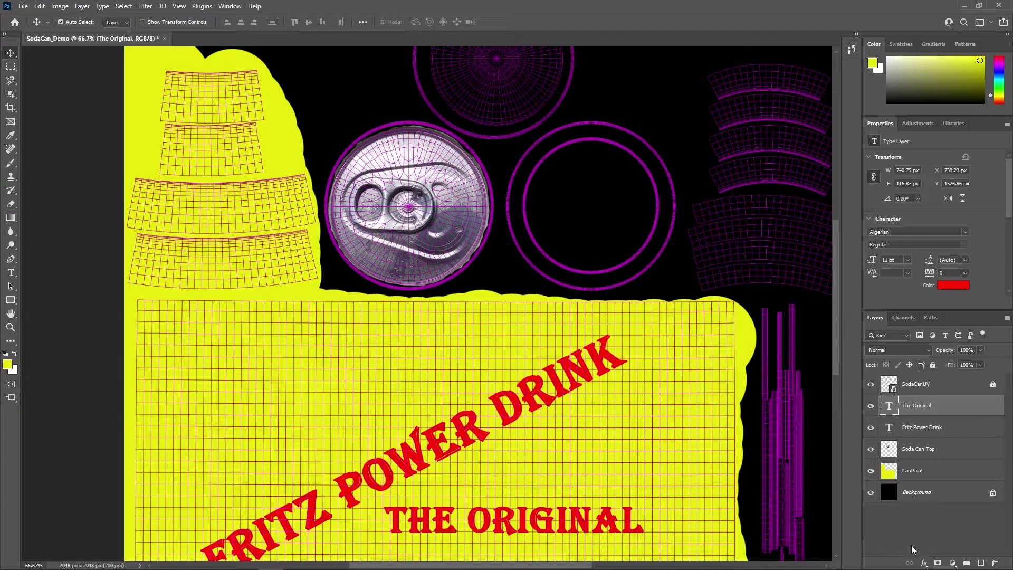
left_click(979, 561)
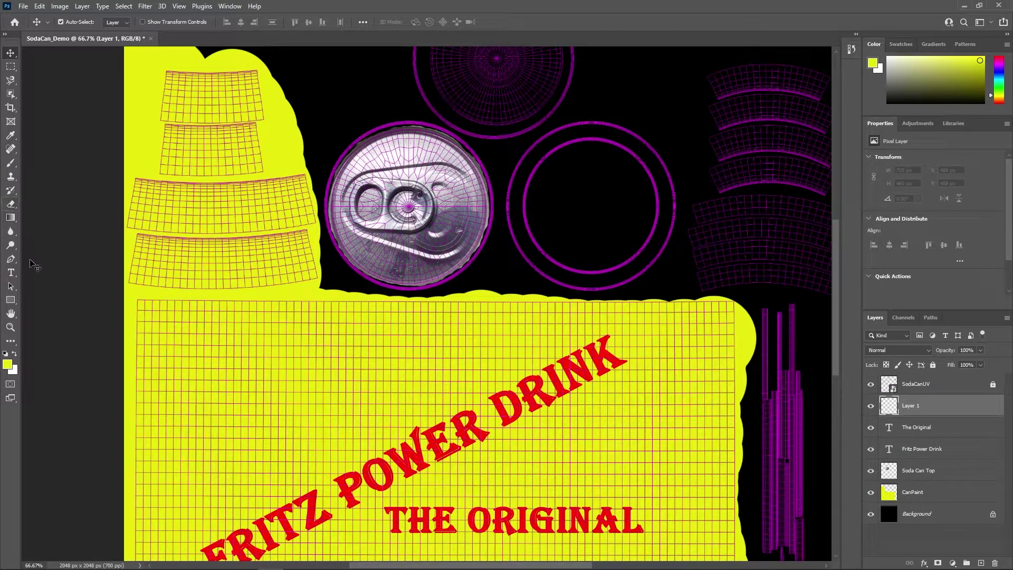
left_click(10, 272)
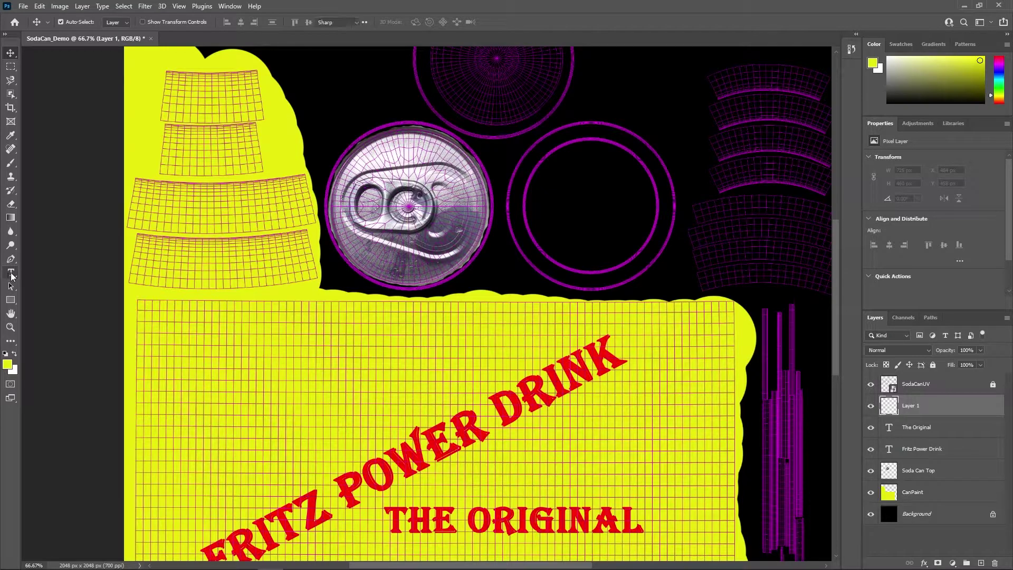
left_click(166, 207)
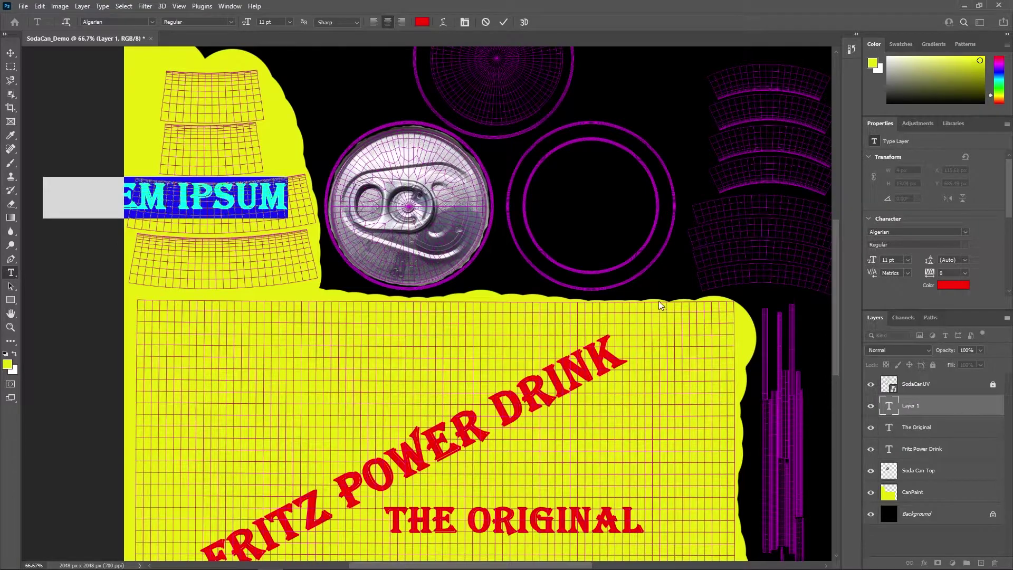
left_click(908, 261)
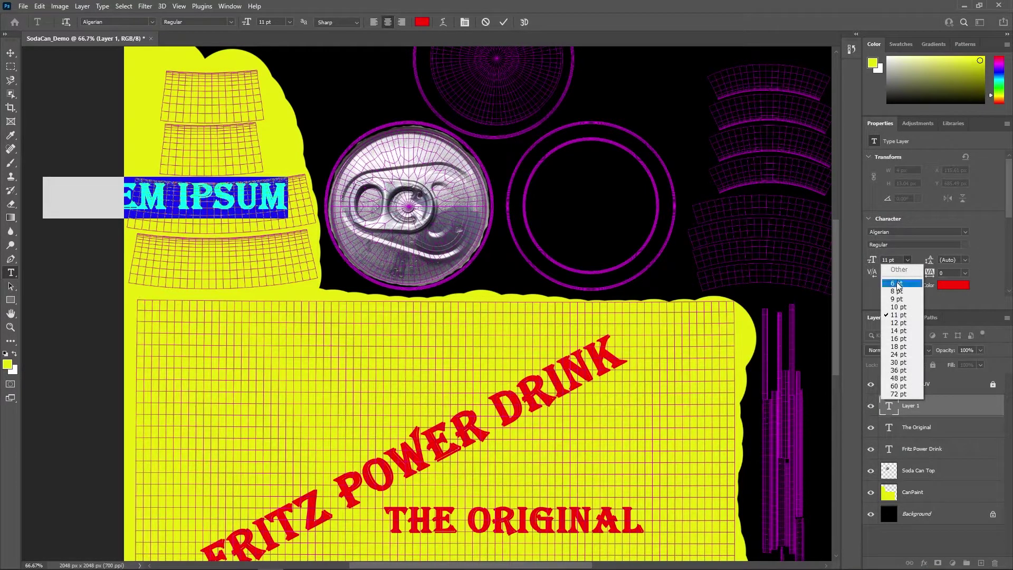
left_click(895, 293)
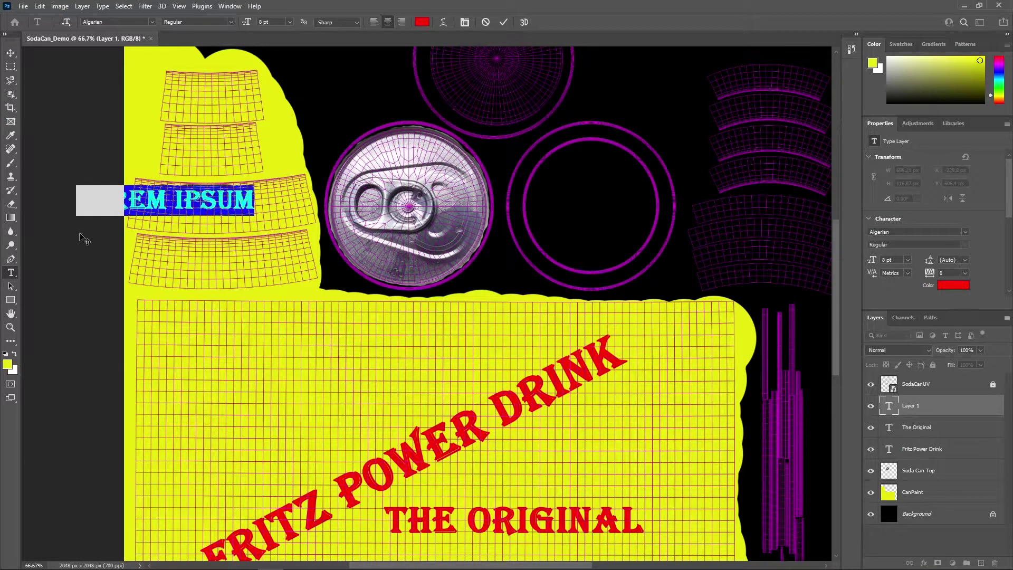
- Replace the placeholder with "Refreshing", commit the text and centre it within the third curved yellow strip
key("BackSpace")
type("REF")
type("RE")
type("SHING")
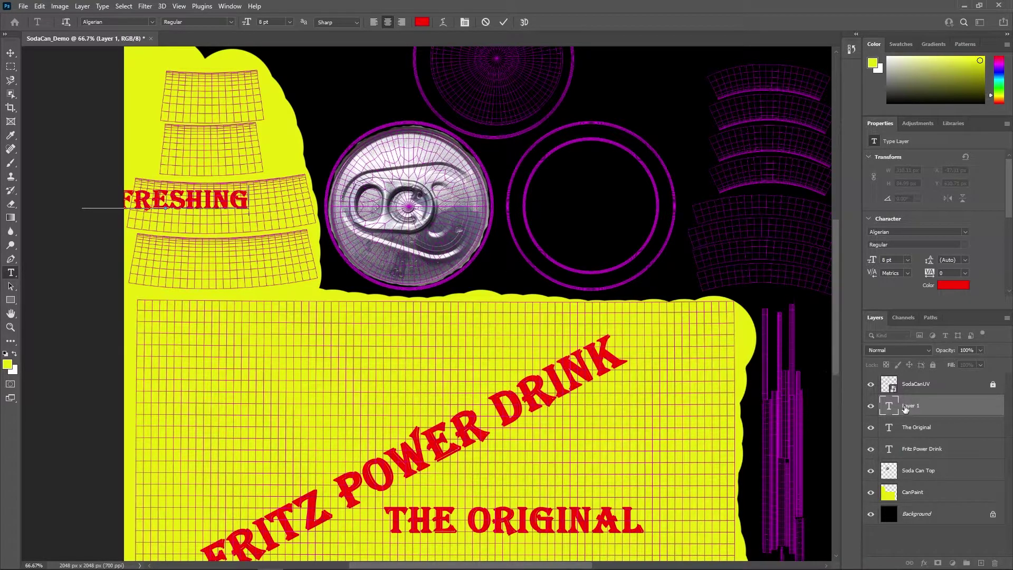
left_click(923, 427)
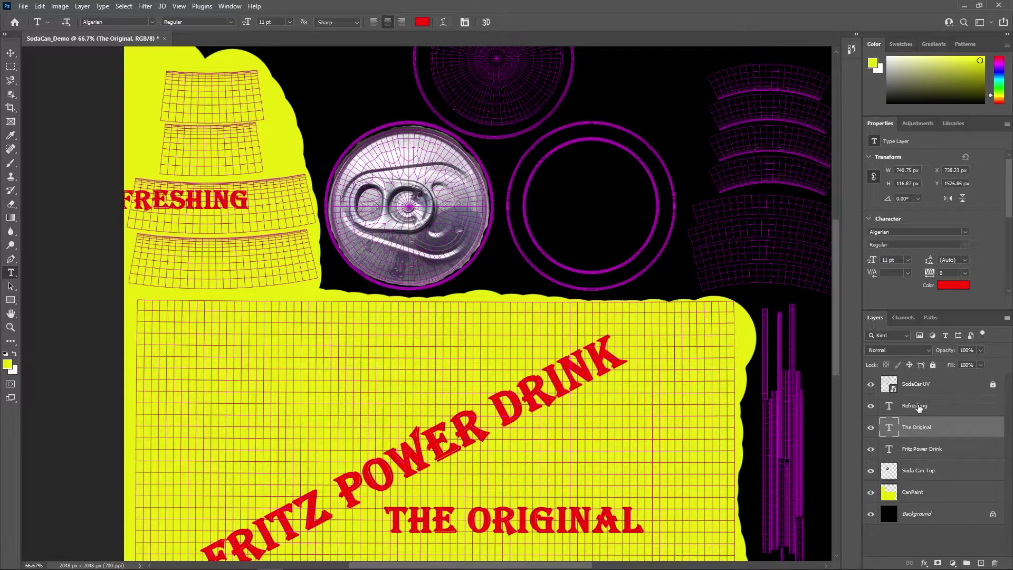
left_click(918, 406)
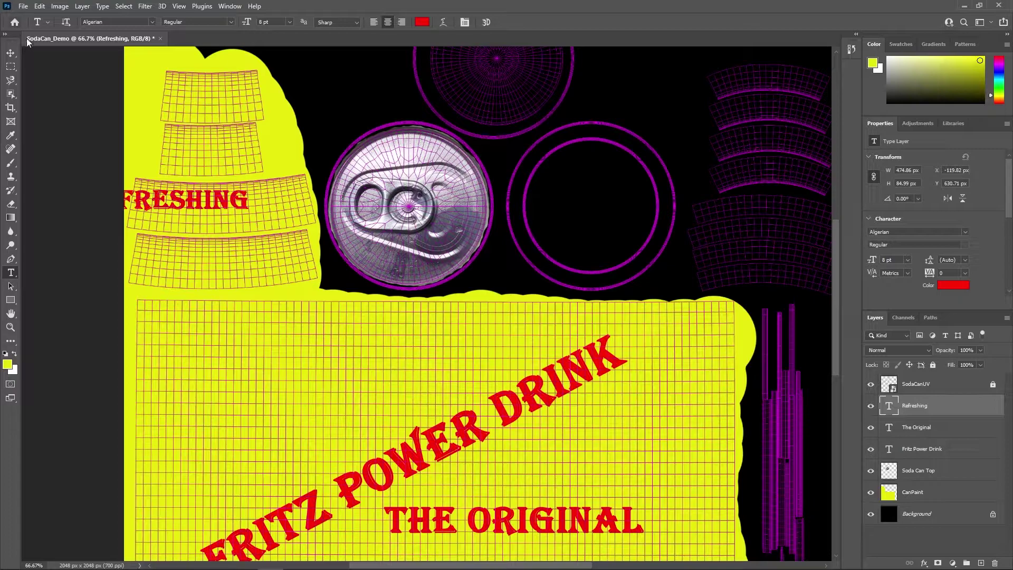
left_click(10, 53)
left_click_drag(192, 208, 252, 213)
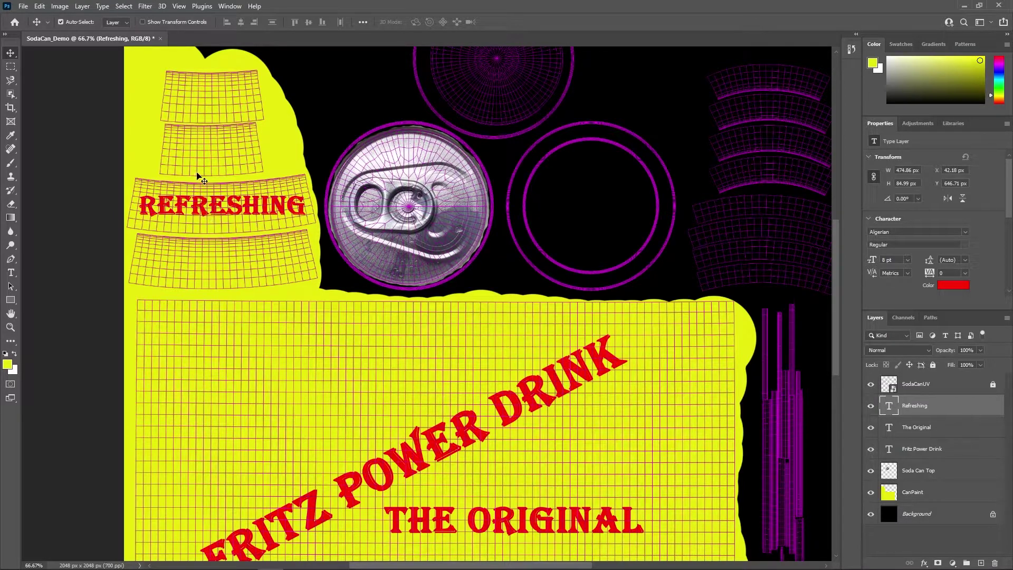
- Convert the "Refreshing" text layer to a smart object
left_click(89, 8)
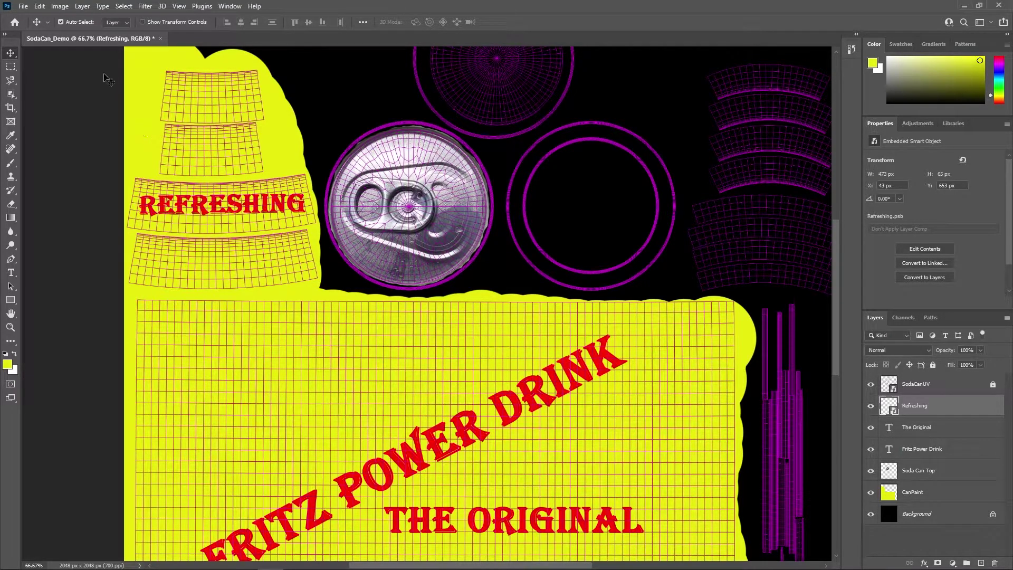
left_click(83, 7)
mouse_move(88, 18)
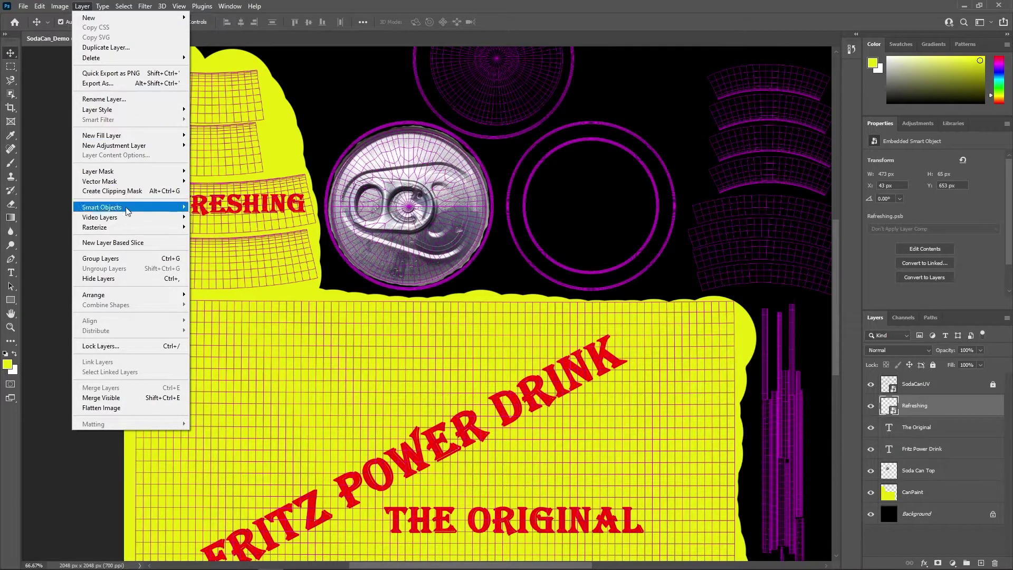
mouse_move(128, 213)
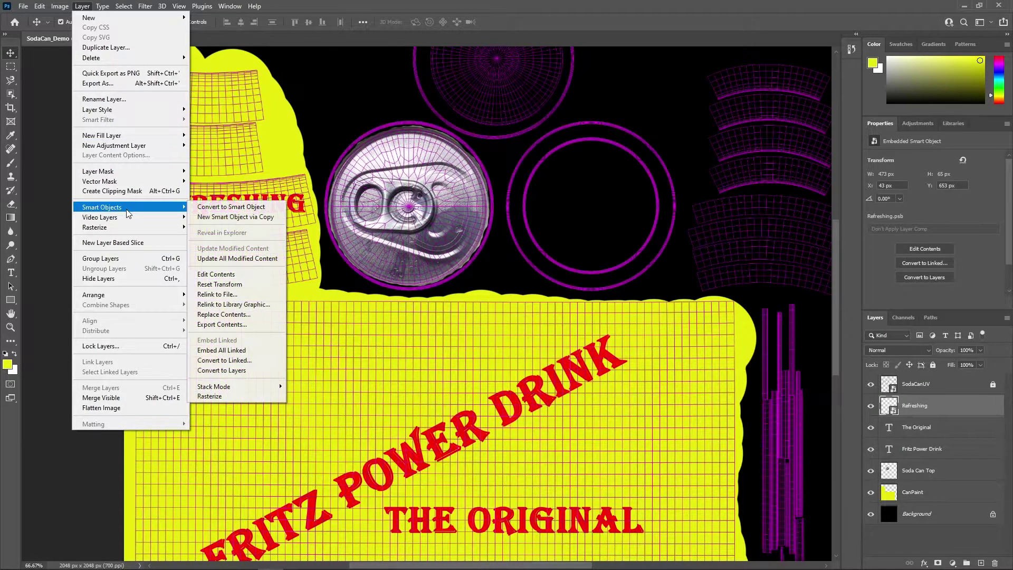
left_click(215, 209)
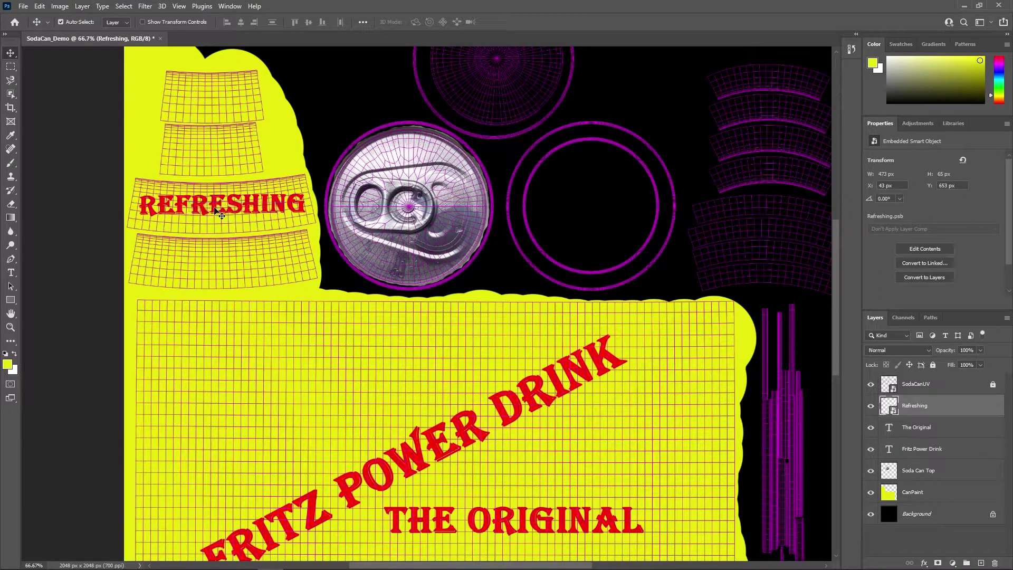
- Reselect the Refreshing layer and apply Convert to Smart Object to it once more
left_click(207, 207)
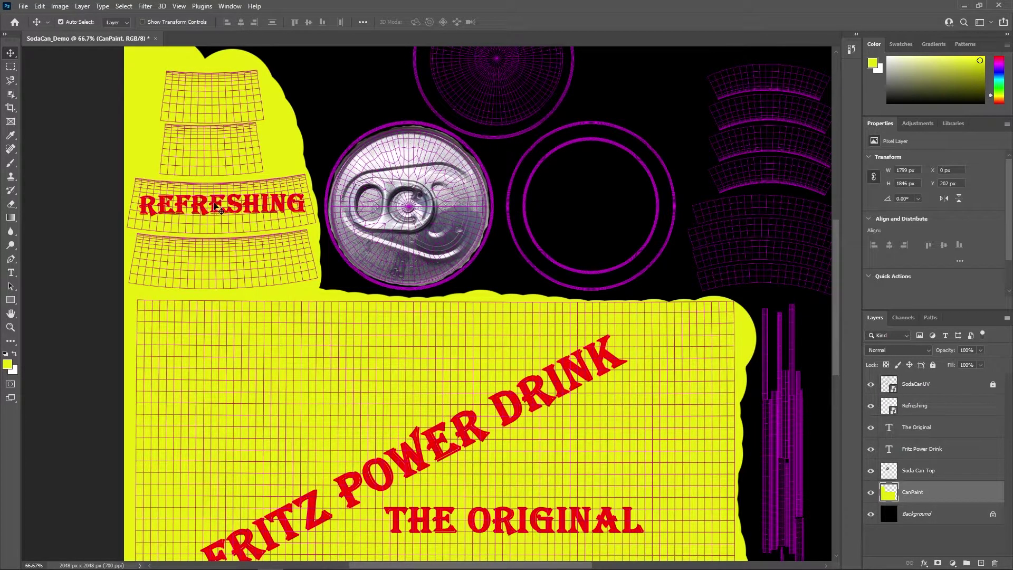
left_click(913, 410)
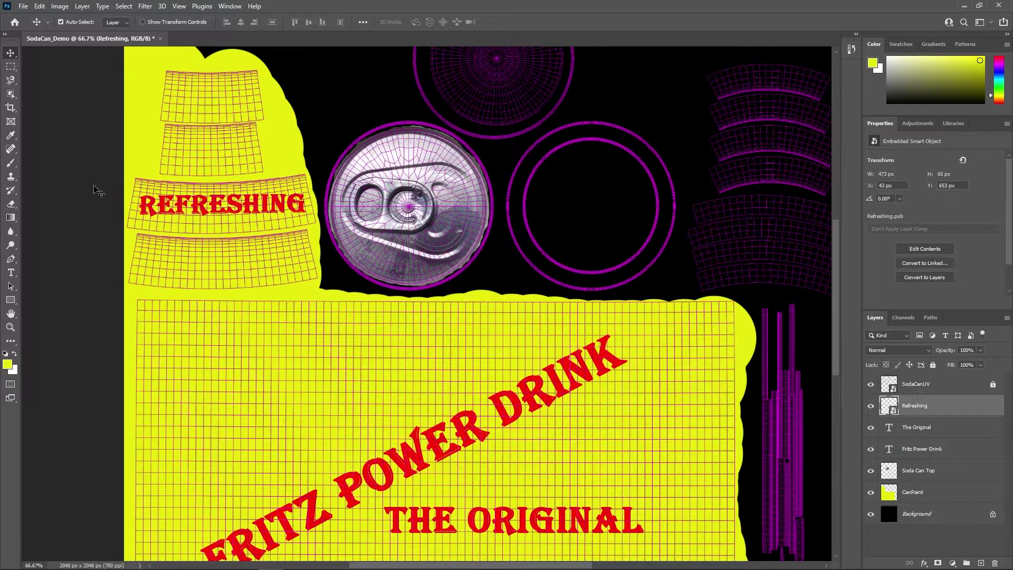
left_click(82, 5)
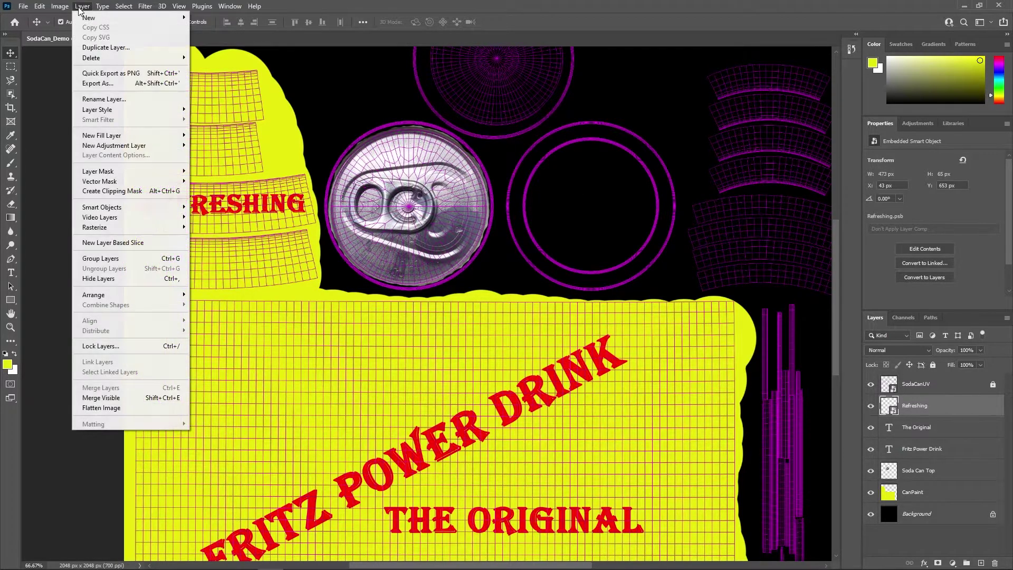
mouse_move(153, 138)
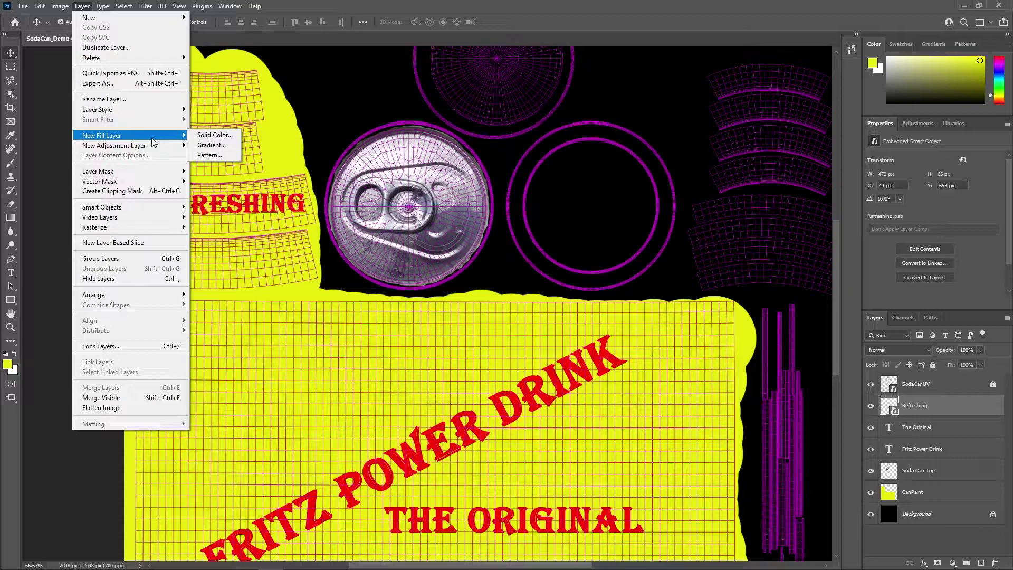
mouse_move(148, 207)
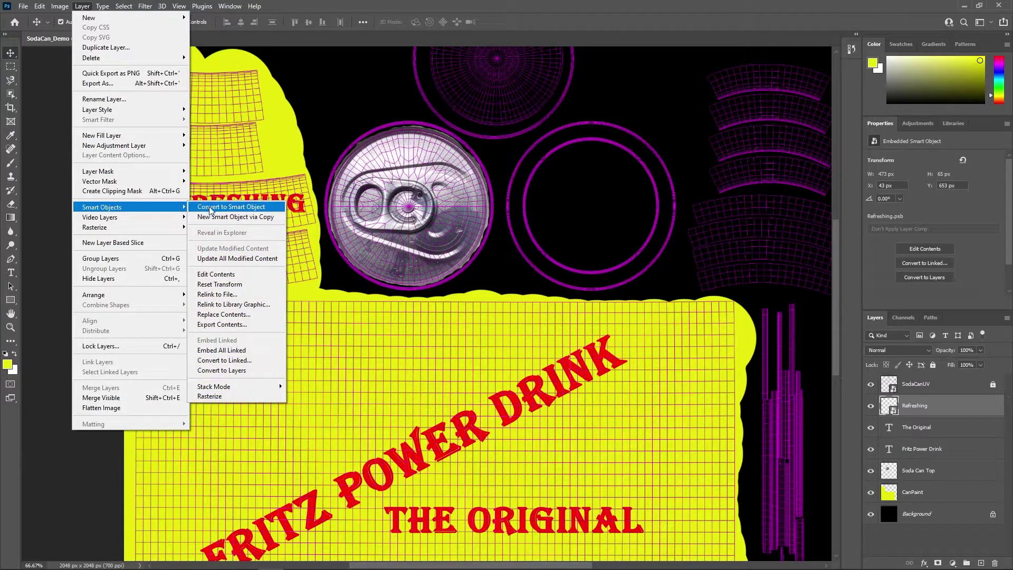
left_click(209, 207)
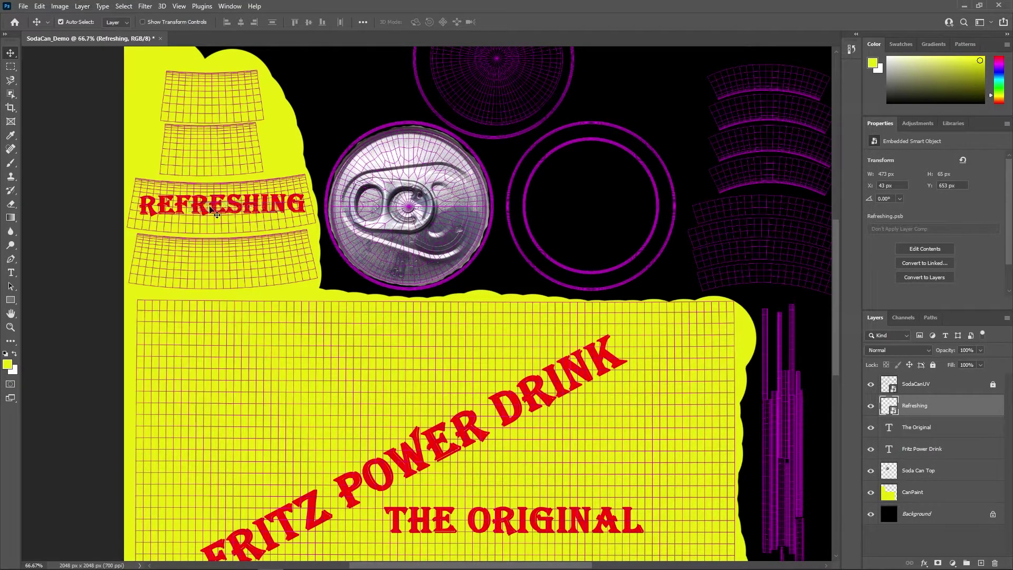
- Warp the Refreshing smart object with the Arc style at about -13.2% bend, following the curve of the third yellow strip
left_click(40, 8)
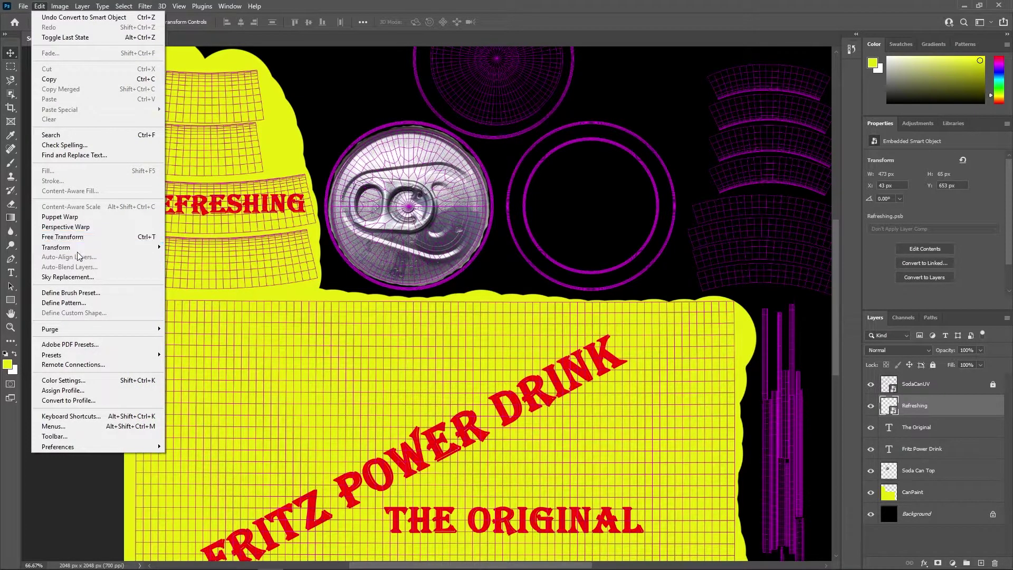
mouse_move(158, 247)
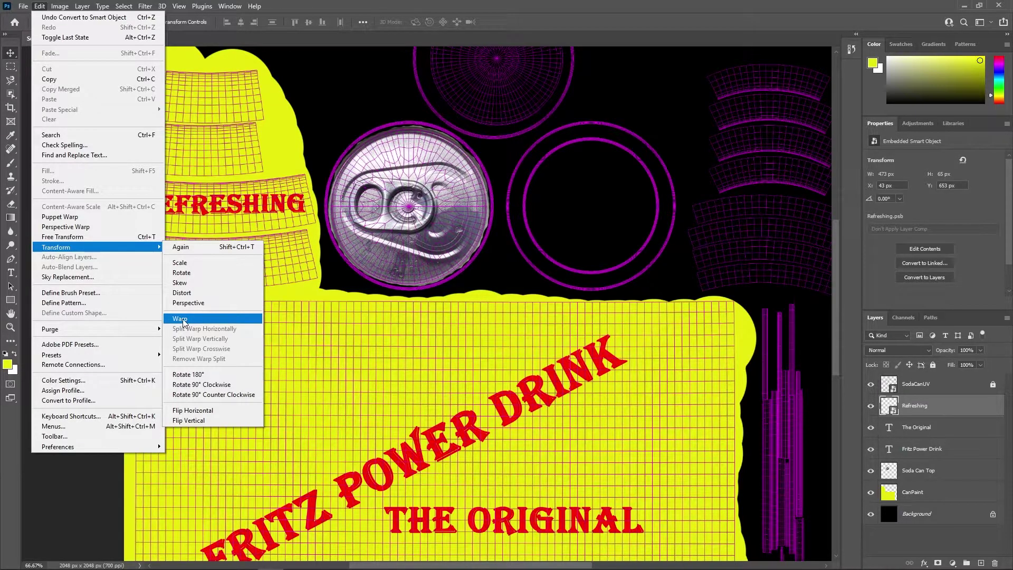
left_click(180, 319)
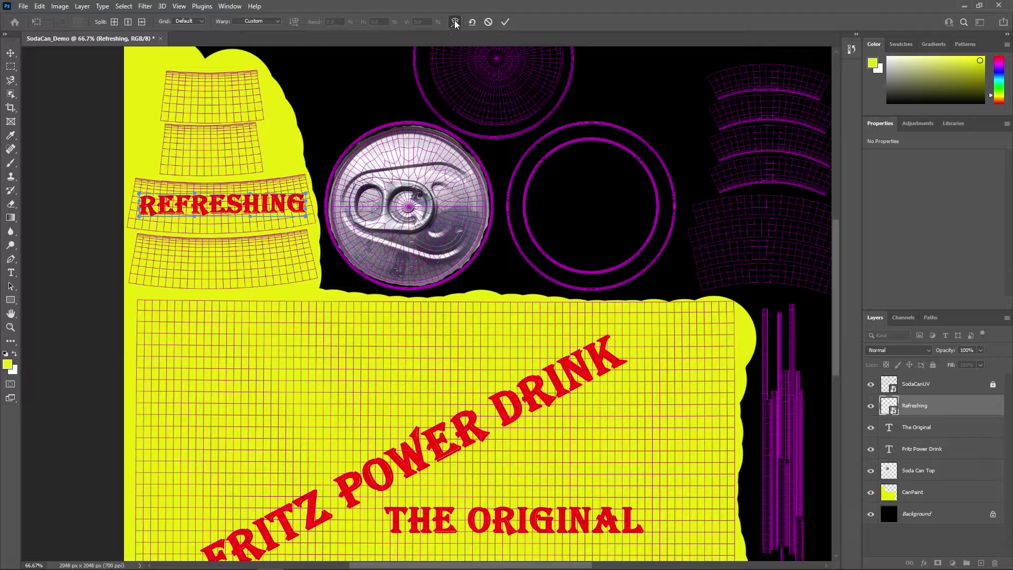
left_click(276, 22)
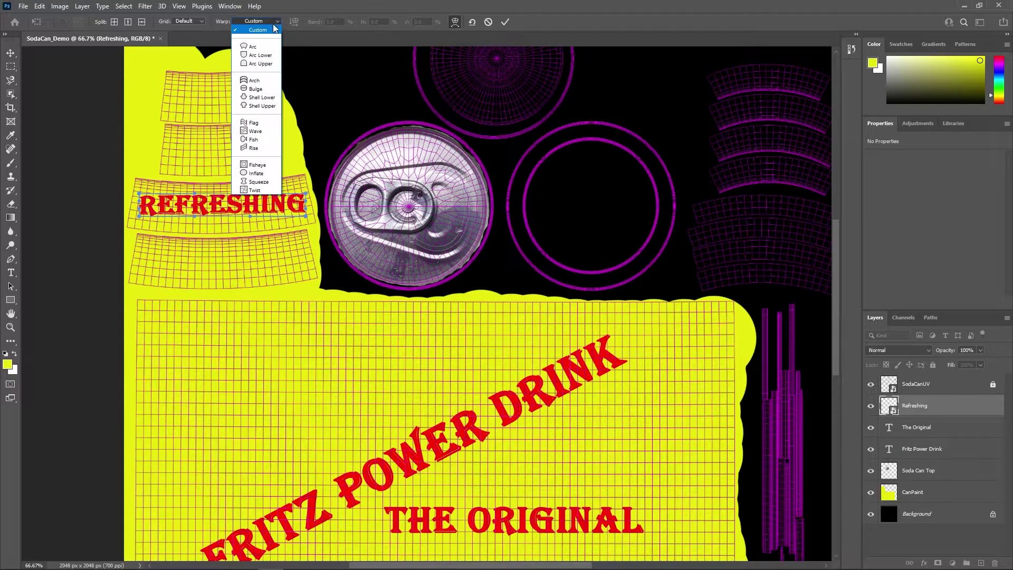
left_click(253, 47)
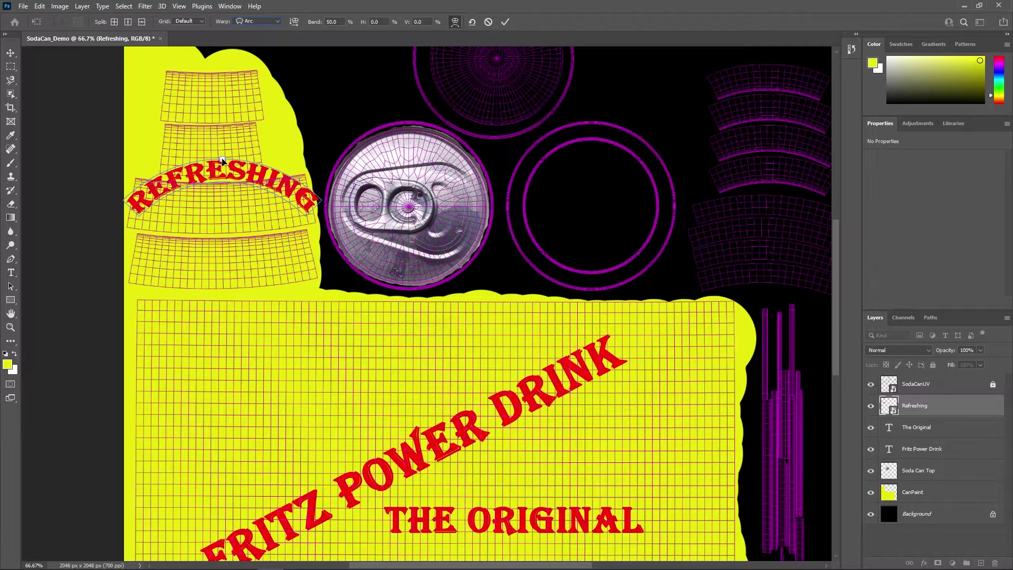
left_click_drag(223, 160, 223, 204)
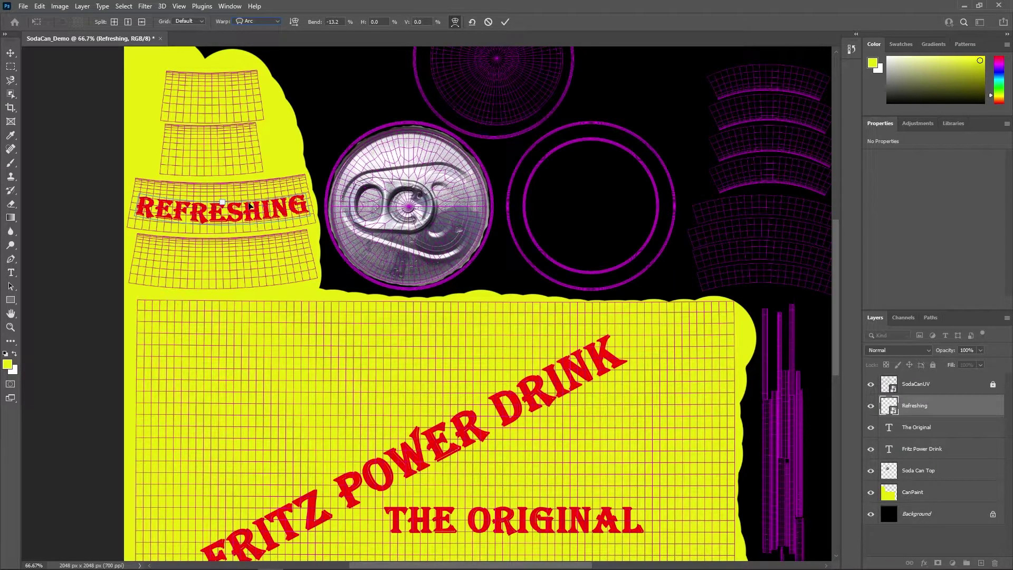
key("Return")
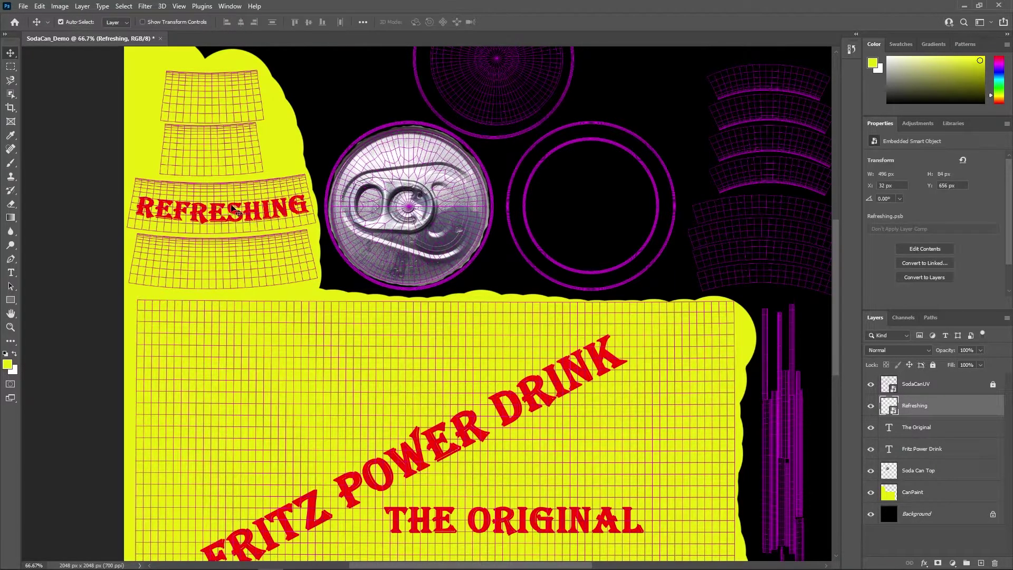
- Rotate the Refreshing layer to about -0.93° with Free Transform to align it with the curved strip
left_click(227, 215)
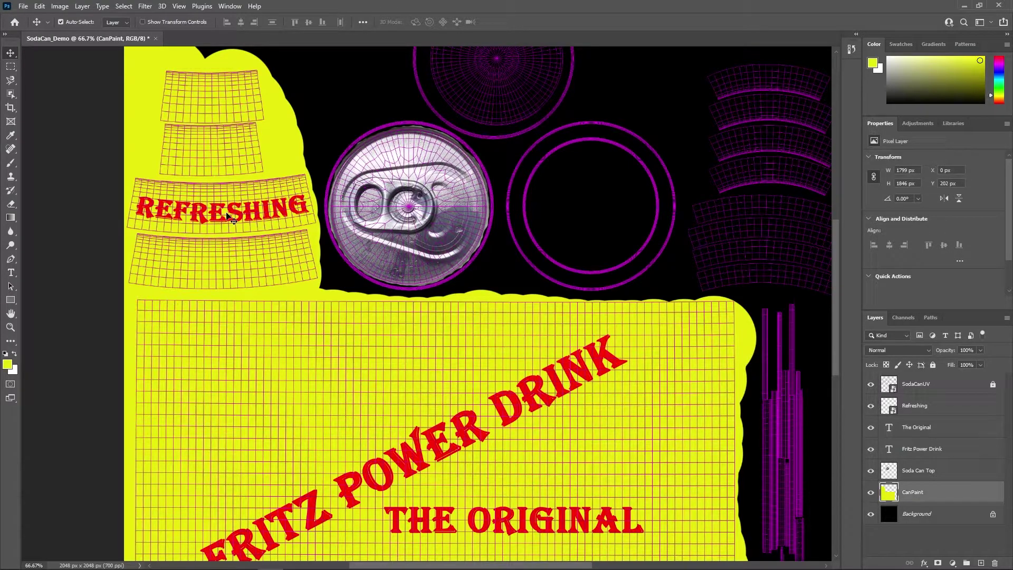
key("ctrl+t")
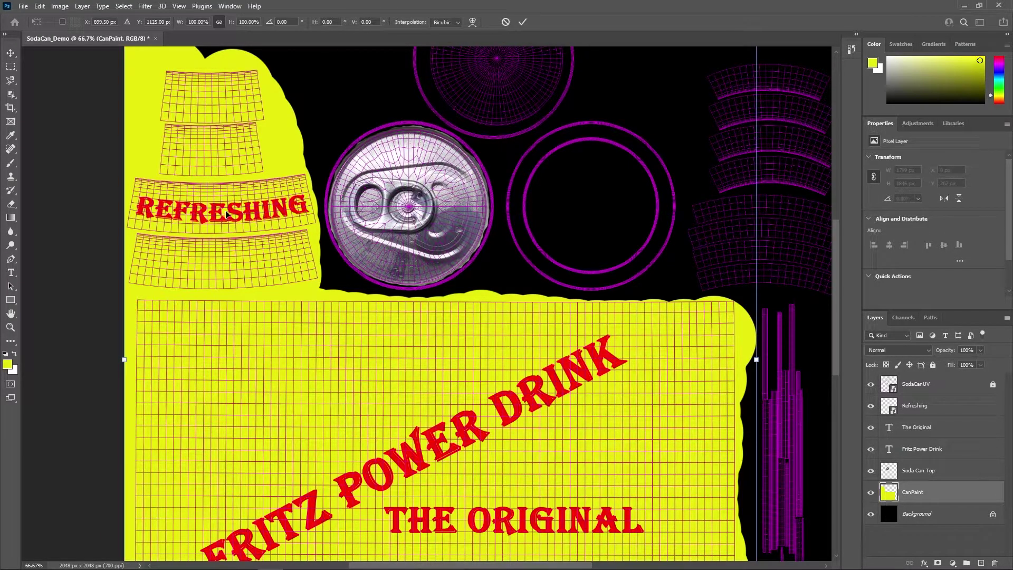
left_click(920, 408)
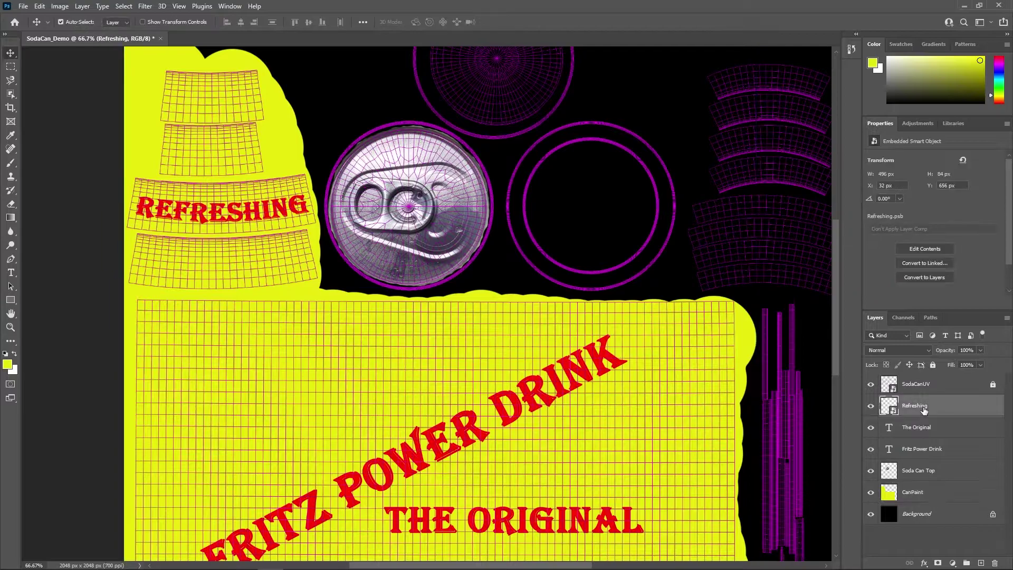
left_click(200, 207)
key("ctrl+t")
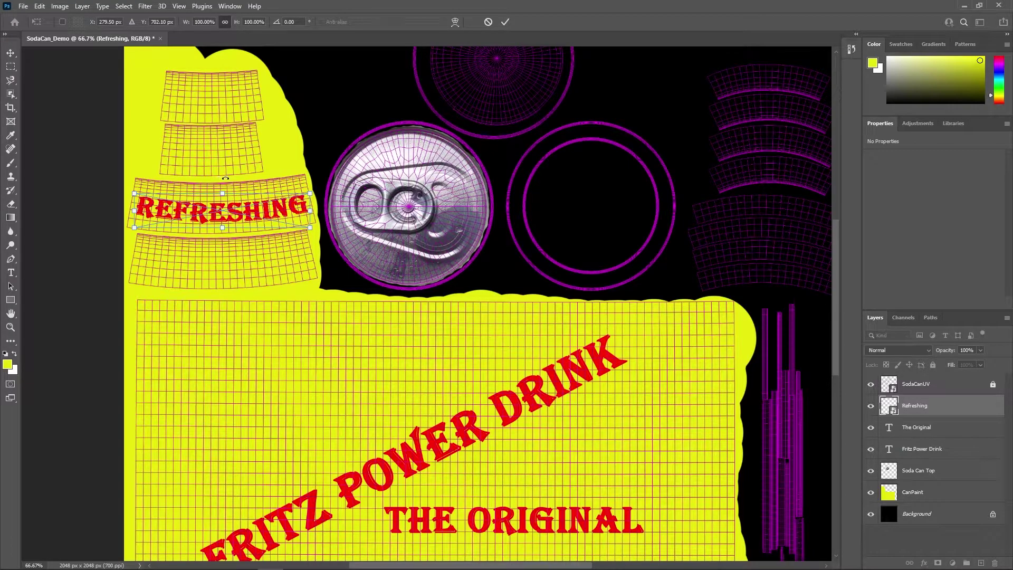
left_click_drag(223, 178, 224, 178)
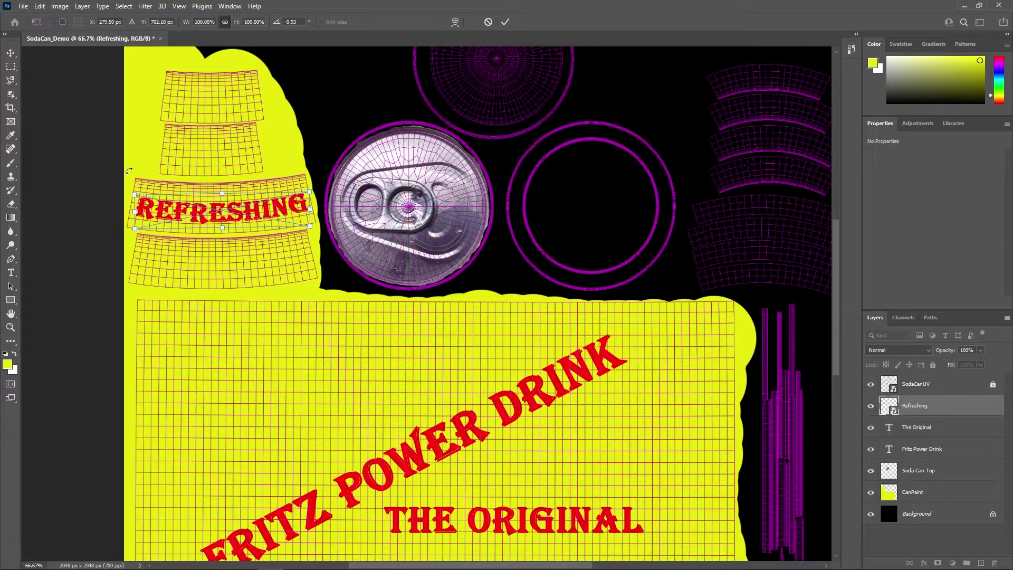
key("Return")
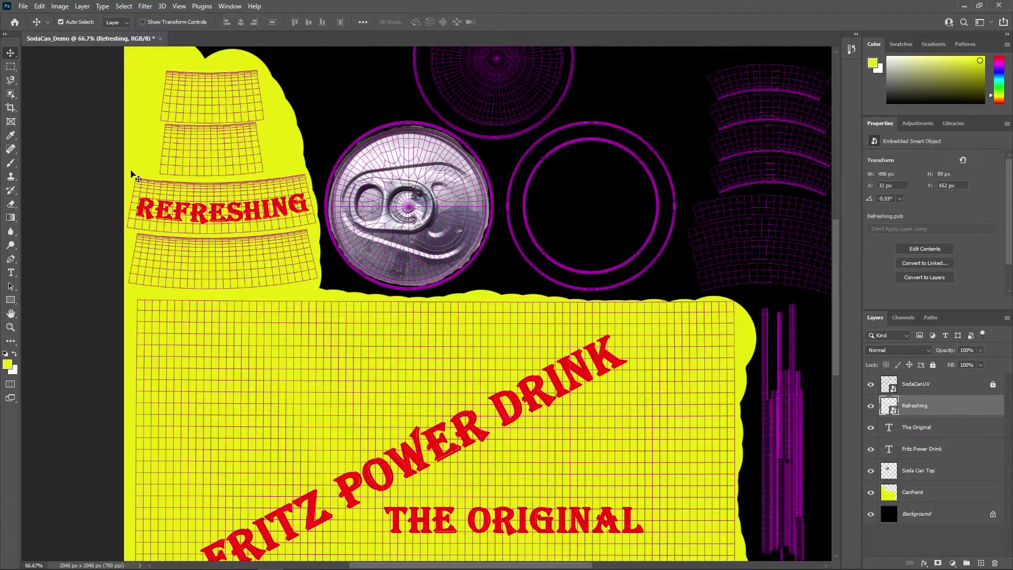
- Start saving the document under Save As and choose to store it on the computer
scroll(285, 279, "down", 5)
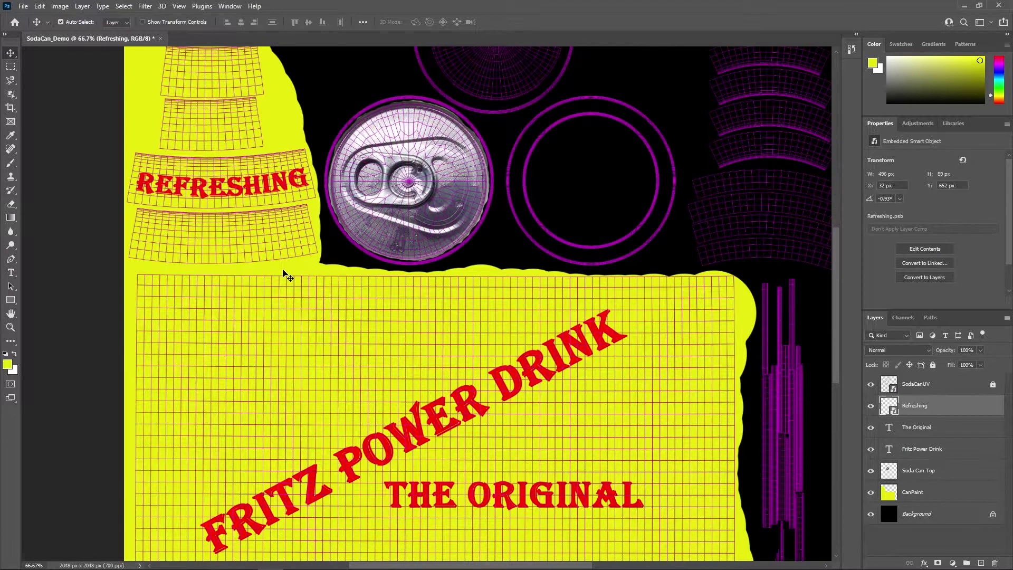
scroll(285, 279, "down", 2)
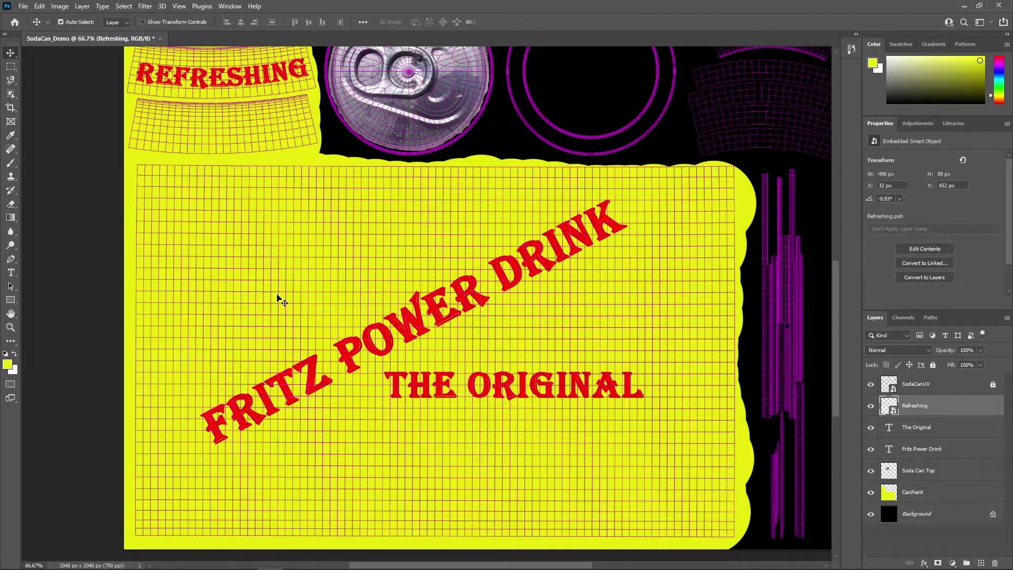
scroll(278, 298, "up", 6)
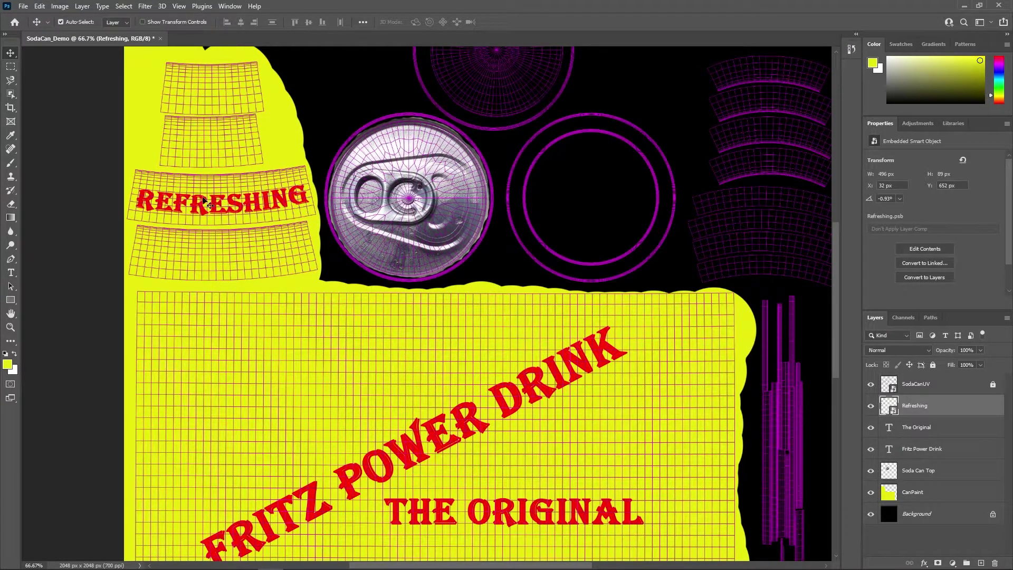
left_click(22, 8)
left_click(31, 114)
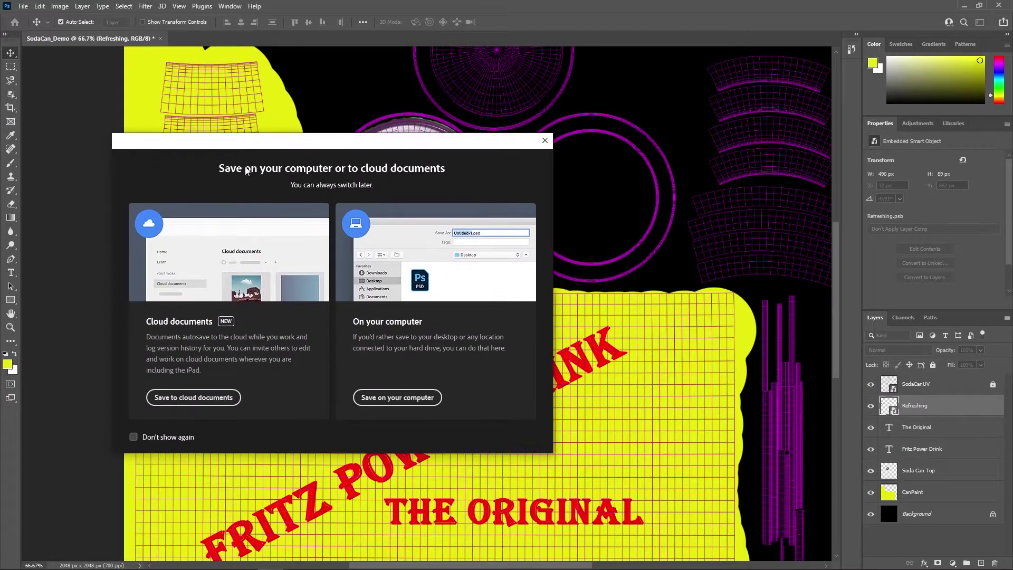
left_click(415, 402)
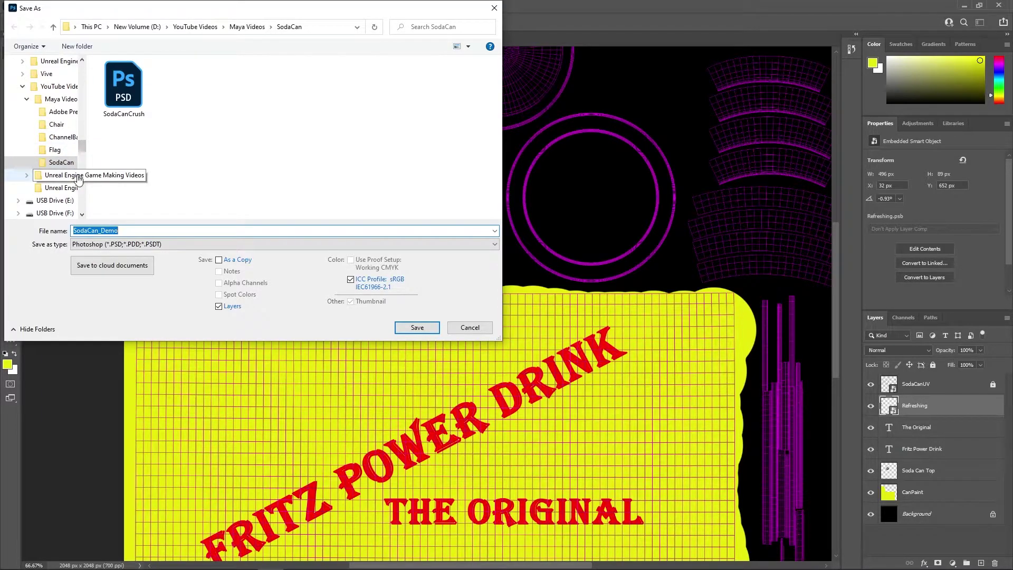
- Save the document as Photoshop file SodaCan_Demo in the images folder of Soda_CanCrush_Demo, with Maximize Compatibility on
scroll(68, 175, "down", 2)
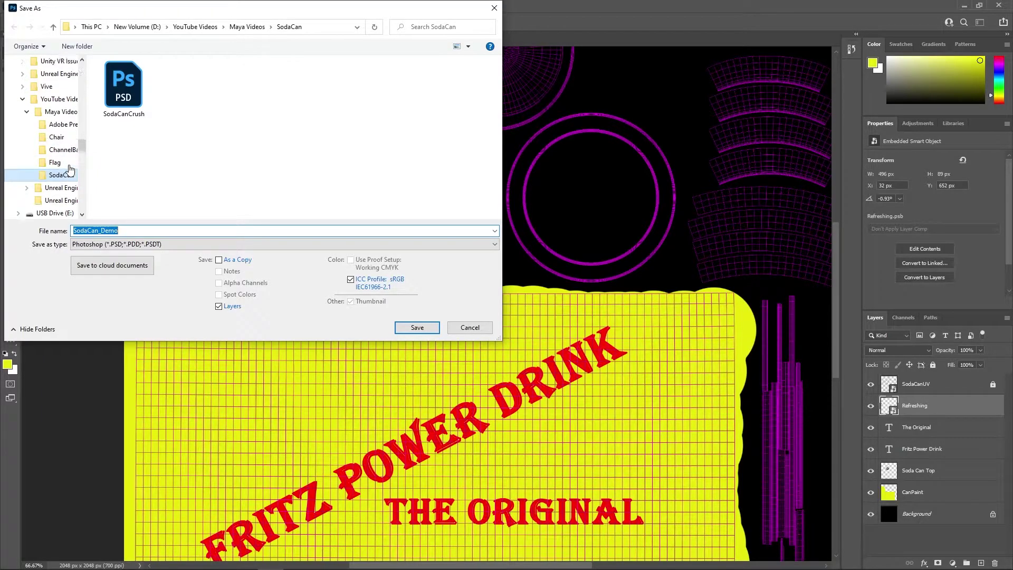
scroll(67, 173, "up", 3)
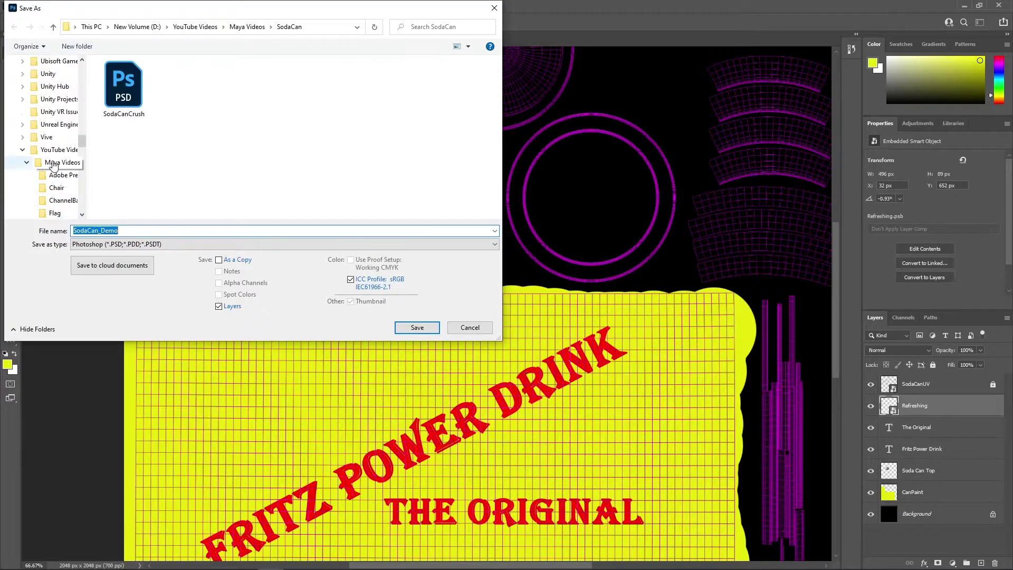
scroll(55, 164, "up", 2)
scroll(61, 154, "up", 5)
left_click(58, 152)
double_click(133, 103)
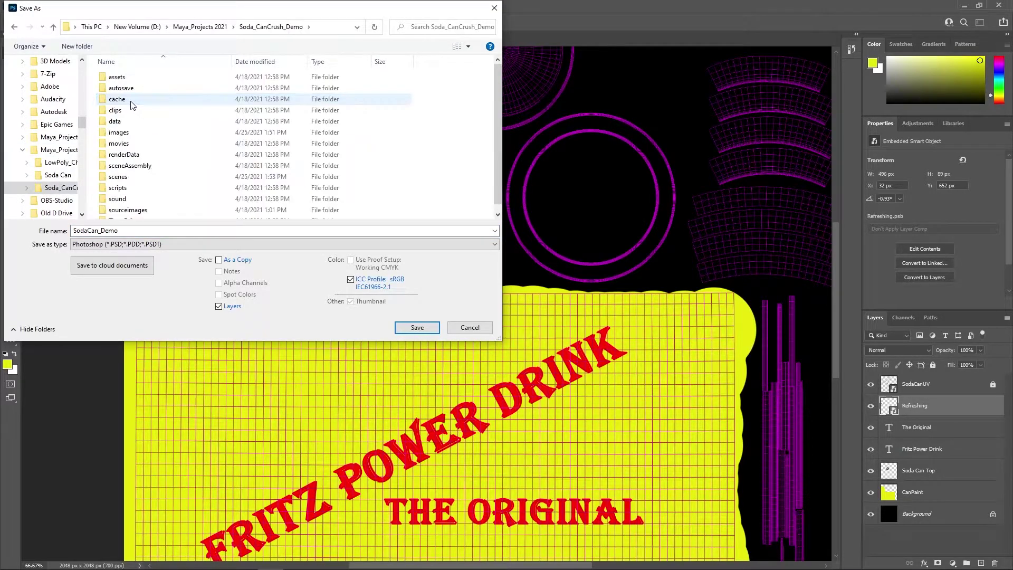
scroll(205, 131, "down", 1)
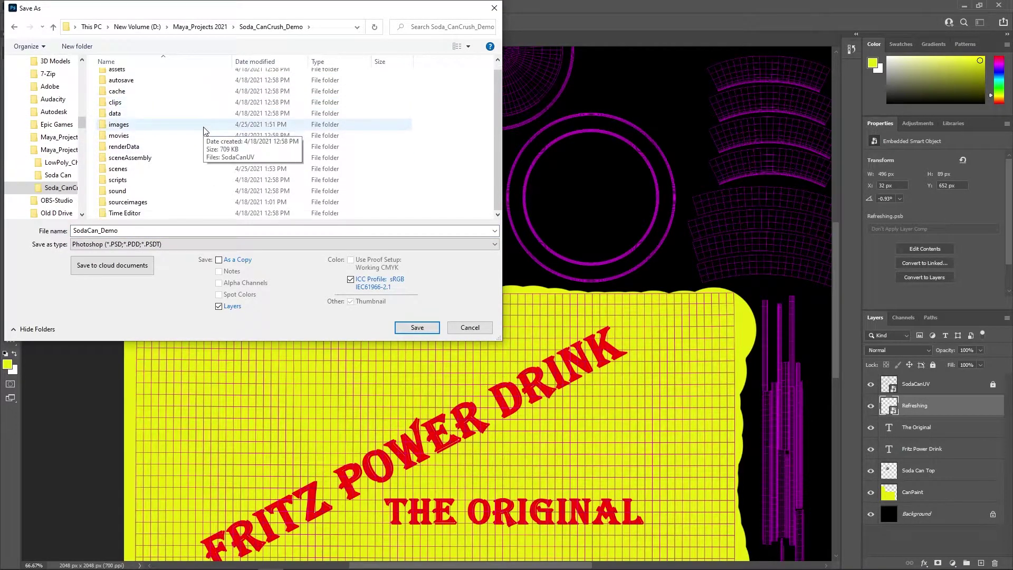
double_click(119, 125)
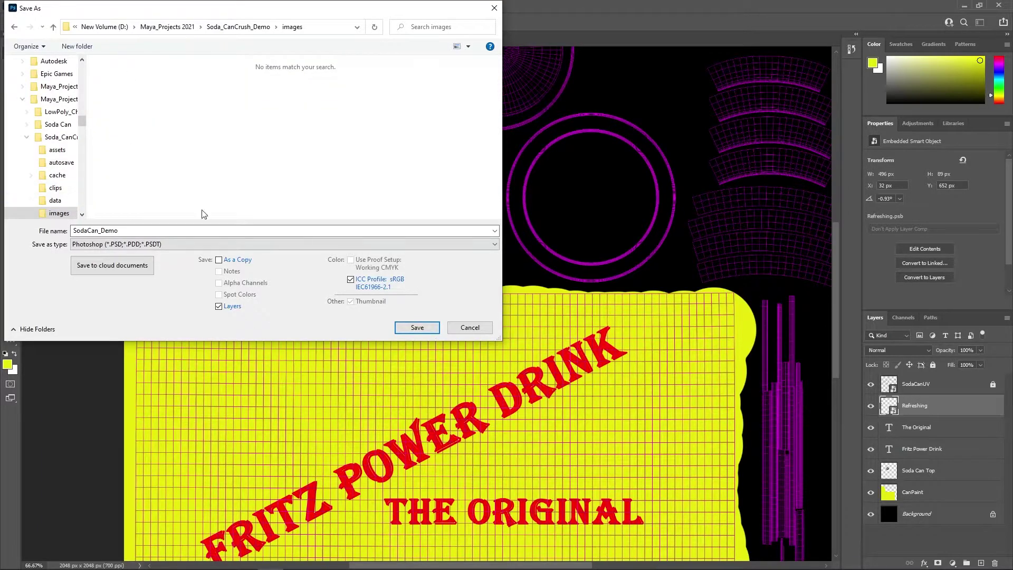
left_click(429, 328)
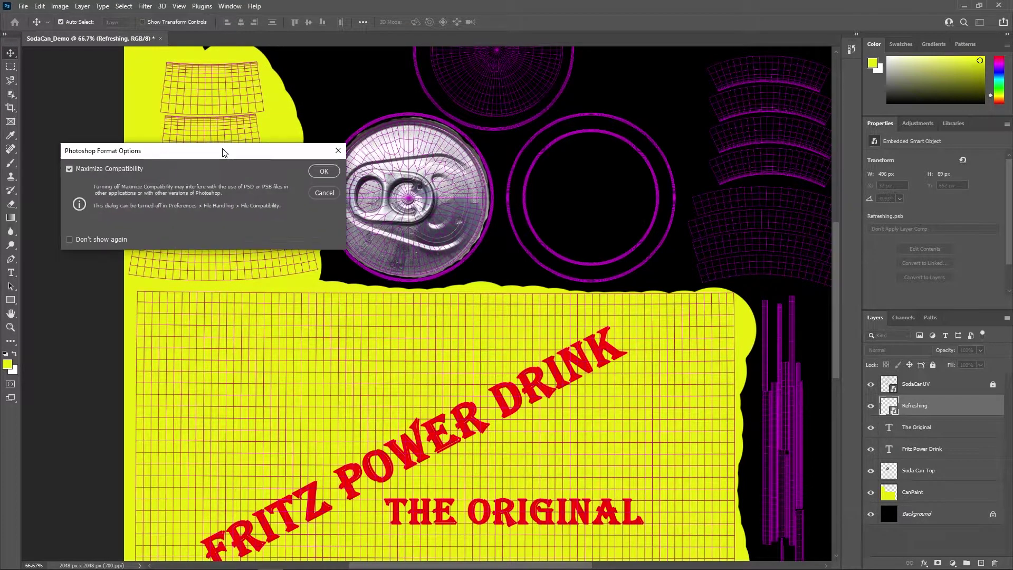
left_click(334, 169)
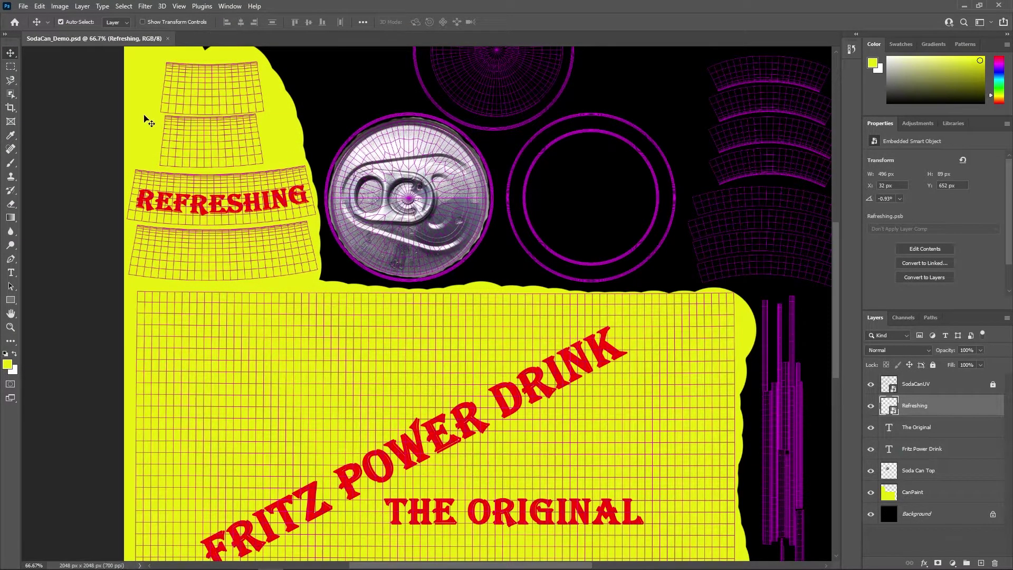
- Export the document as a PNG named SodaCan_Texture into the sourceimages folder of Soda_CanCrush_Demo
left_click(23, 7)
mouse_move(81, 157)
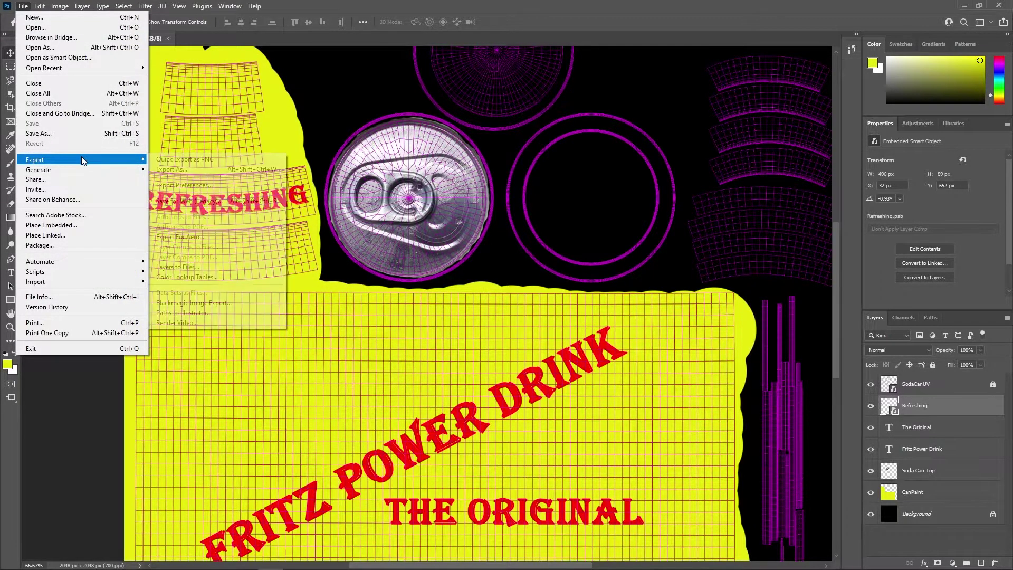
left_click(205, 160)
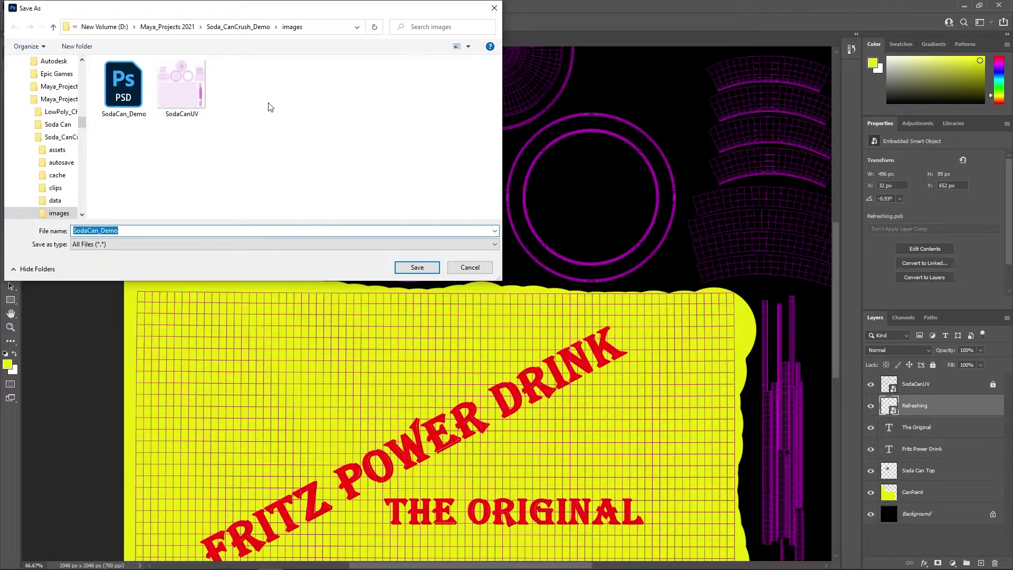
left_click(238, 26)
double_click(136, 191)
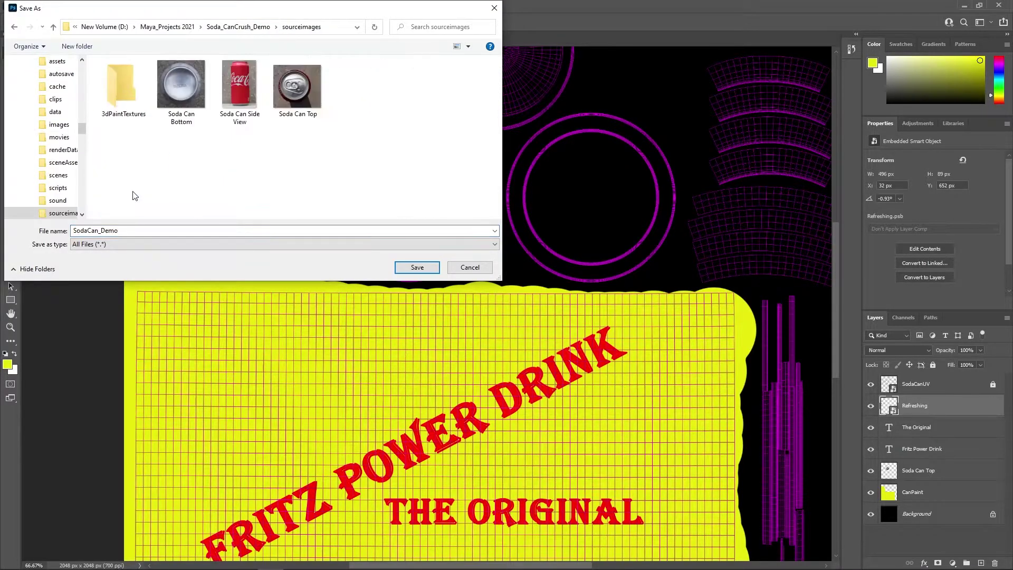
left_click(138, 232)
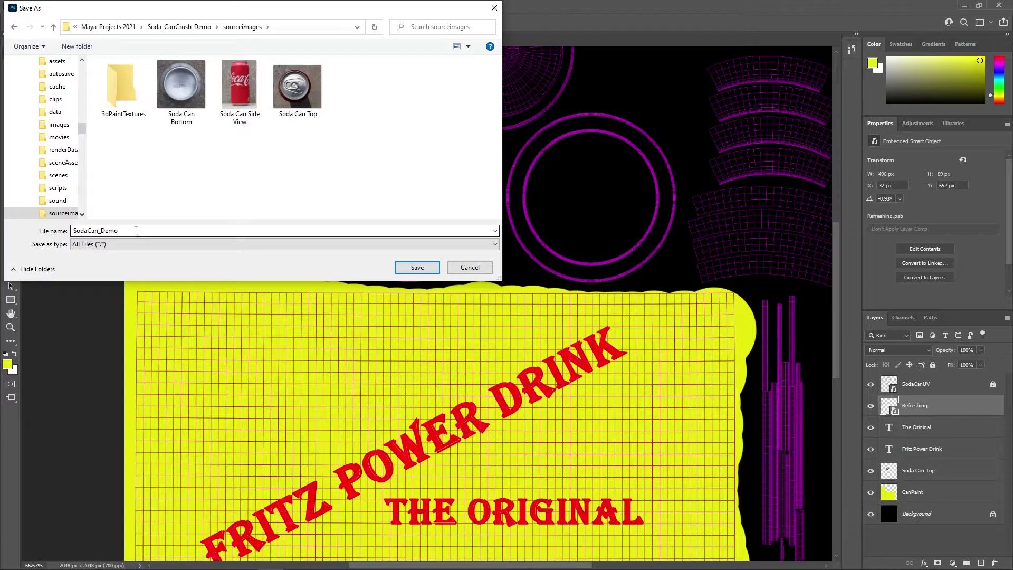
double_click(136, 230)
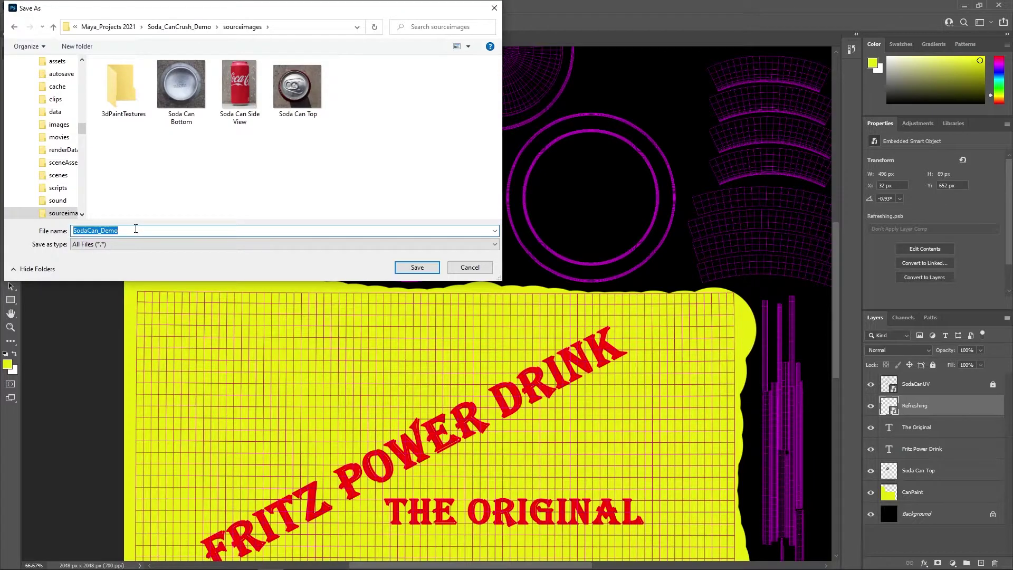
left_click(136, 230)
key("Return")
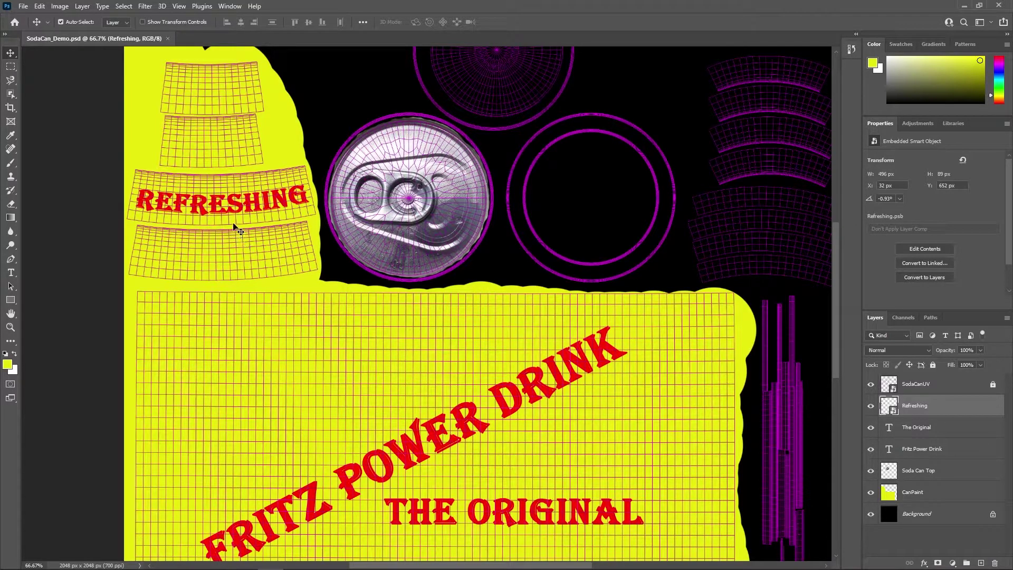
- Switch to Maya, minimize the file browser window and close the UV Editor to bring the can model into view
scroll(218, 219, "down", 1)
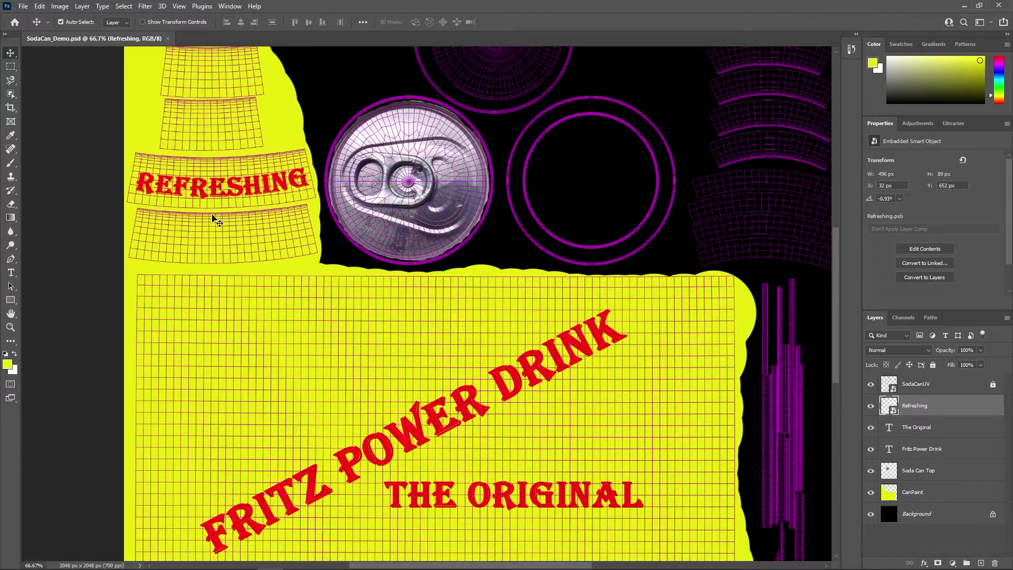
scroll(210, 222, "up", 1)
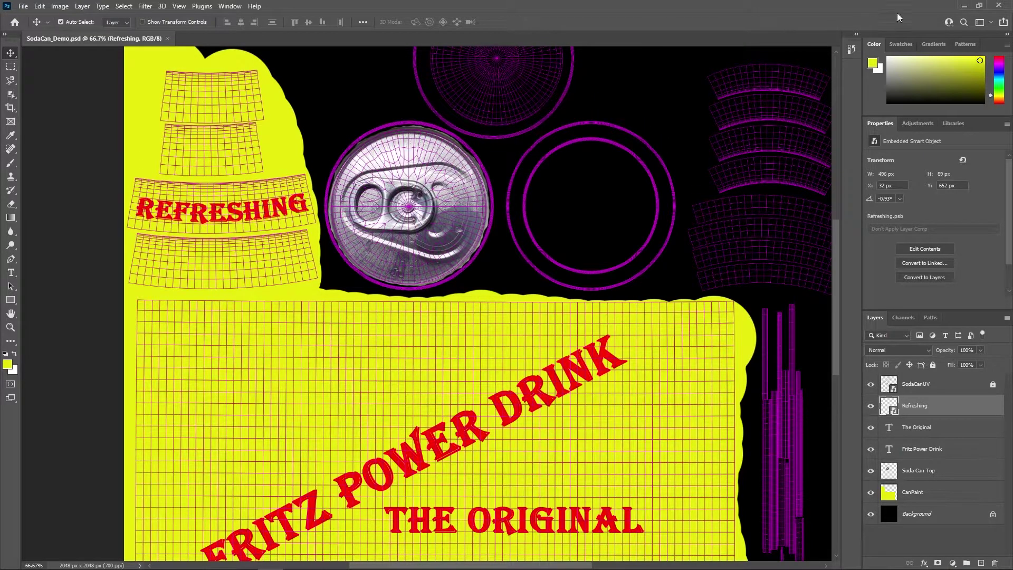
left_click(963, 8)
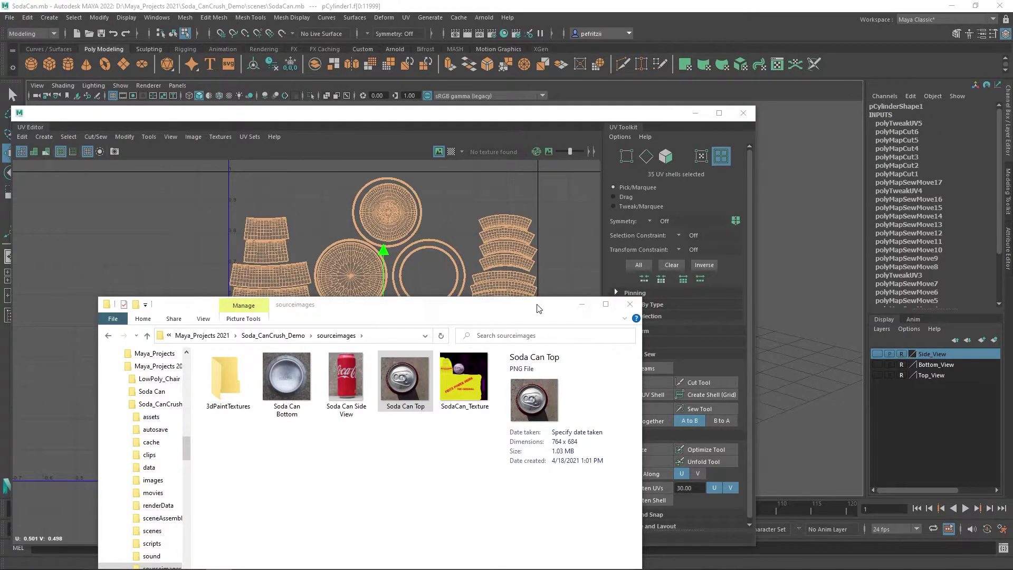
left_click(581, 304)
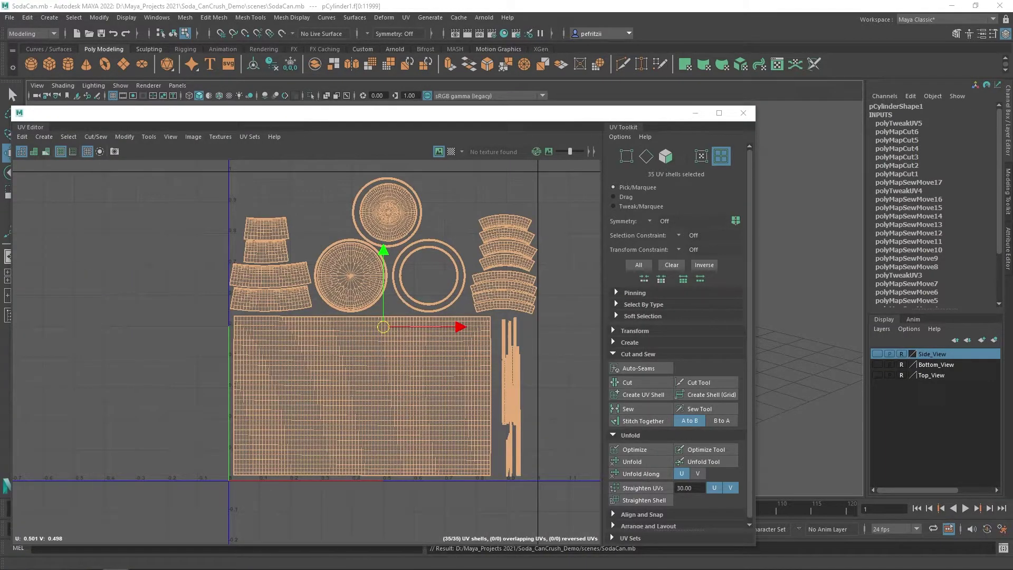
left_click(743, 113)
left_click_drag(405, 221, 332, 216, "alt")
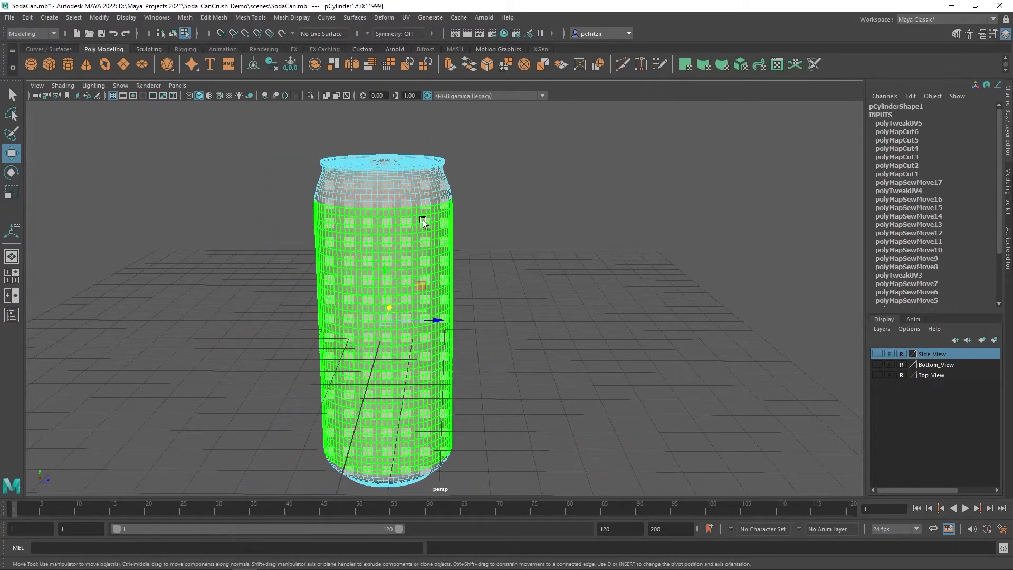
right_click(292, 210)
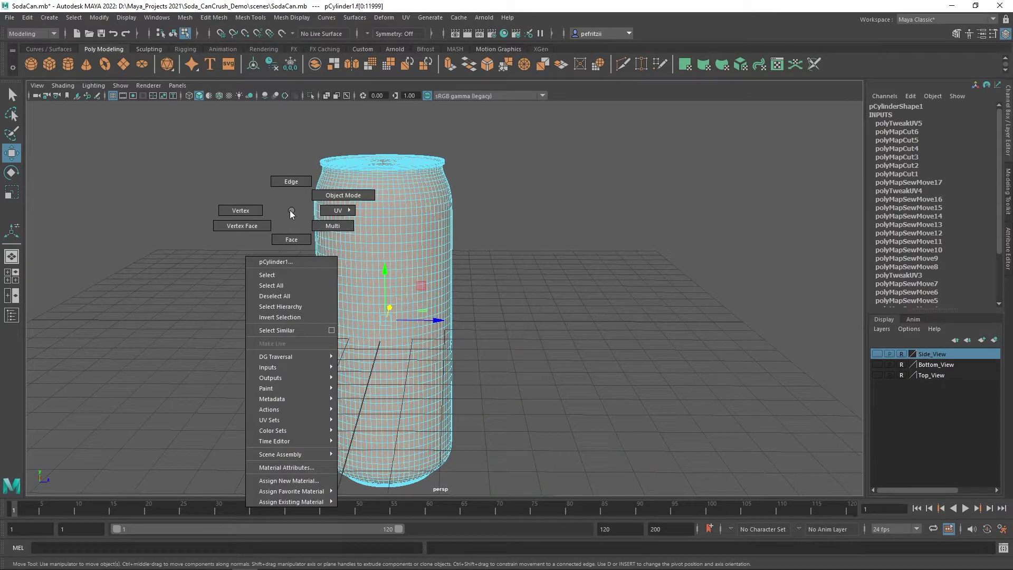
mouse_move(289, 211)
right_mouse_down()
mouse_move(290, 232)
mouse_move(291, 211)
right_mouse_up()
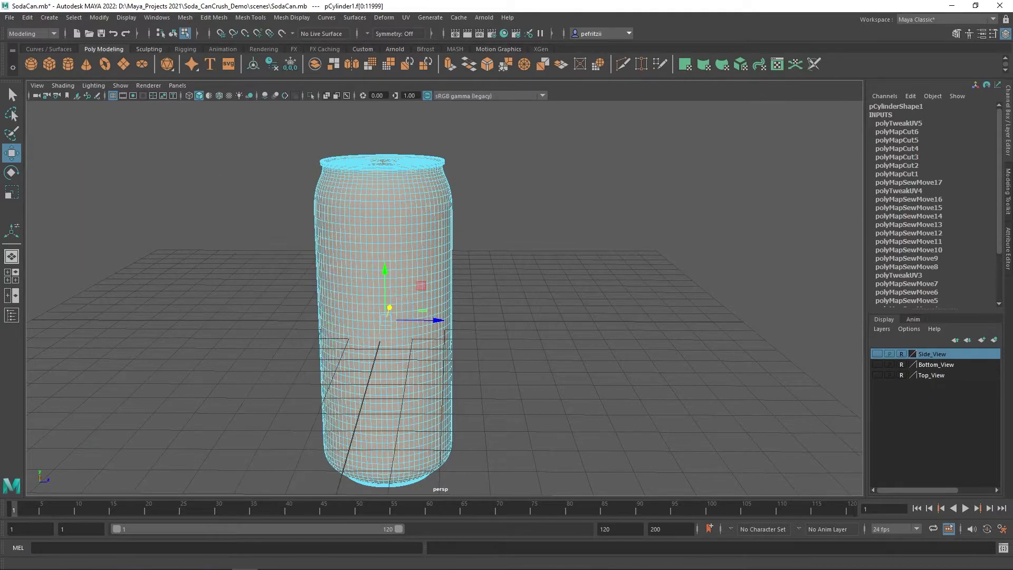
- Reopen the UV Editor and select the UV shells of the four curved yellow strips, the large body rectangle and the can top circle
left_click(405, 18)
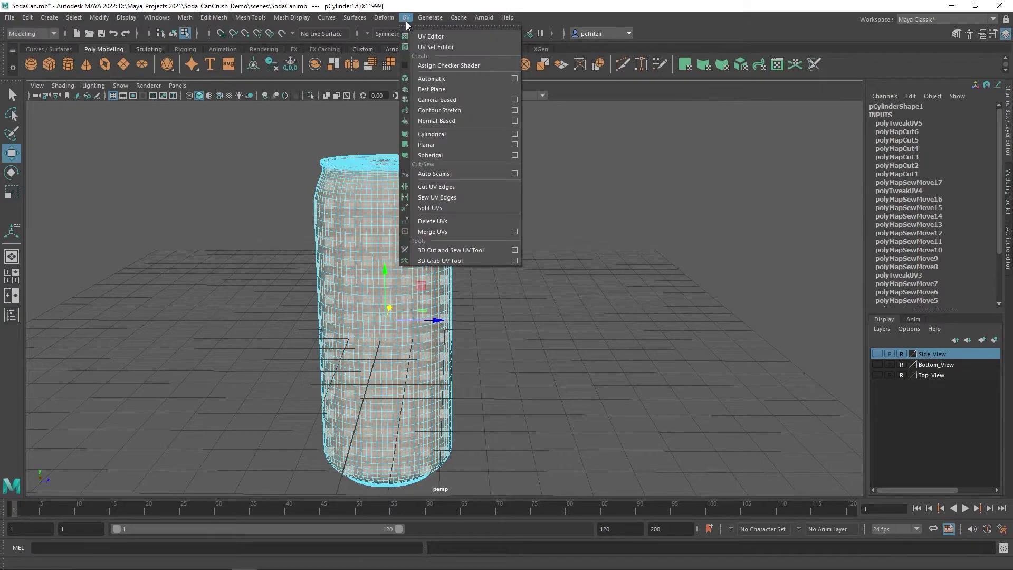
left_click(425, 31)
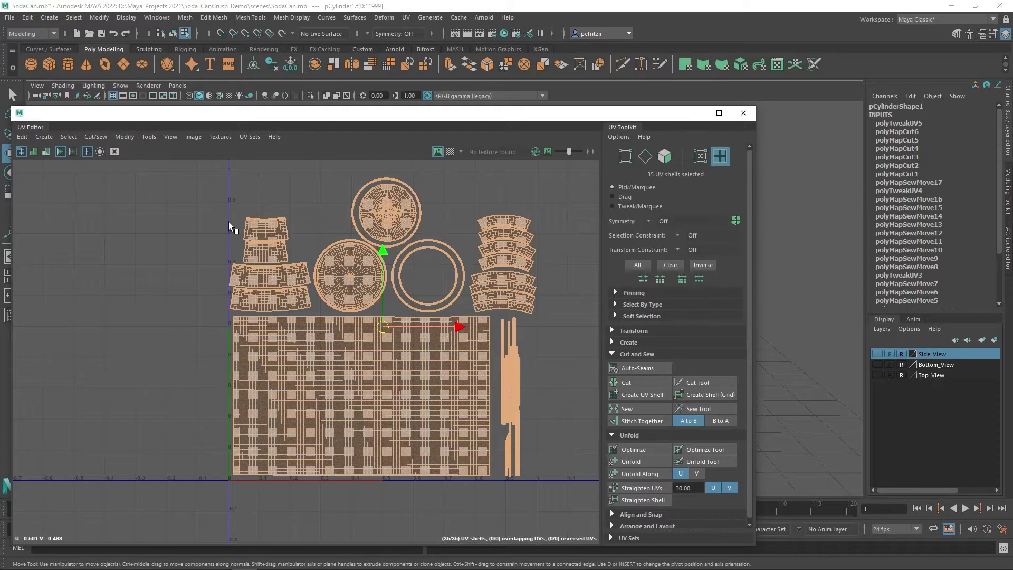
left_click_drag(204, 199, 290, 483)
right_click_drag(168, 314, 135, 299)
left_click_drag(191, 198, 291, 486)
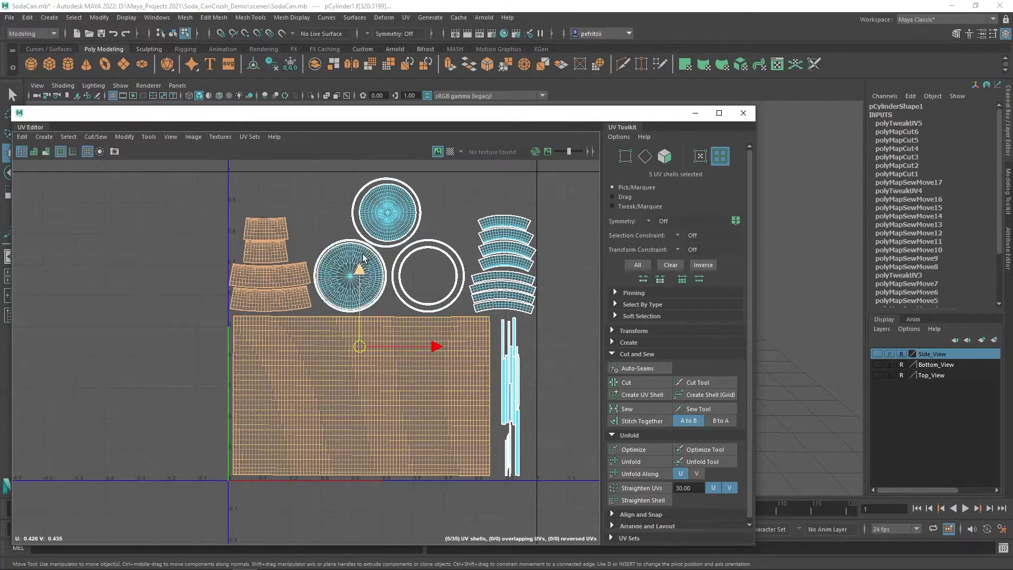
left_click(340, 275, "shift")
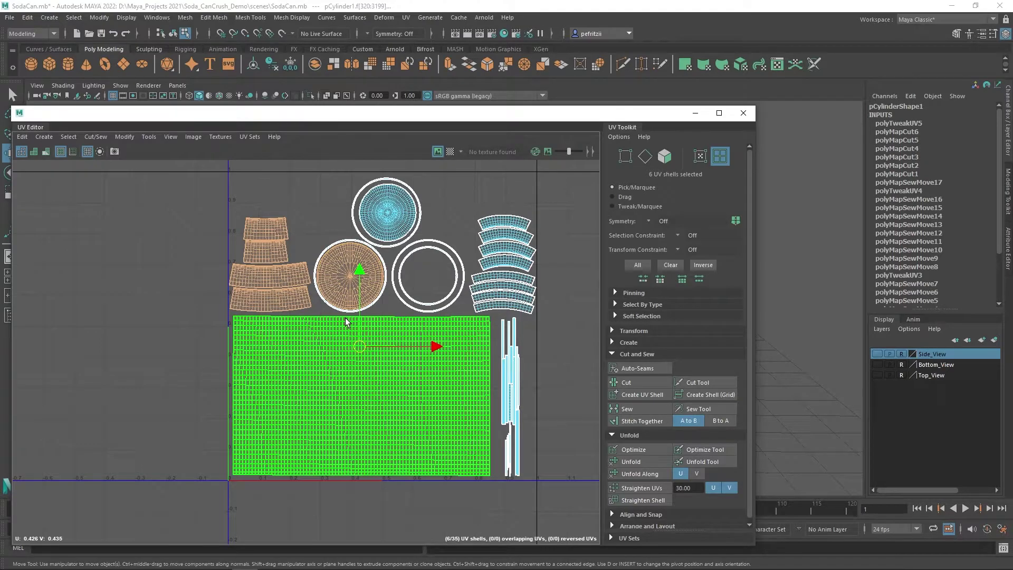
- Move the UV Editor out of the way and assign a new Arnold aiStandardSurface material to the selected can faces
left_click_drag(311, 119, 0, 116)
left_click(220, 206)
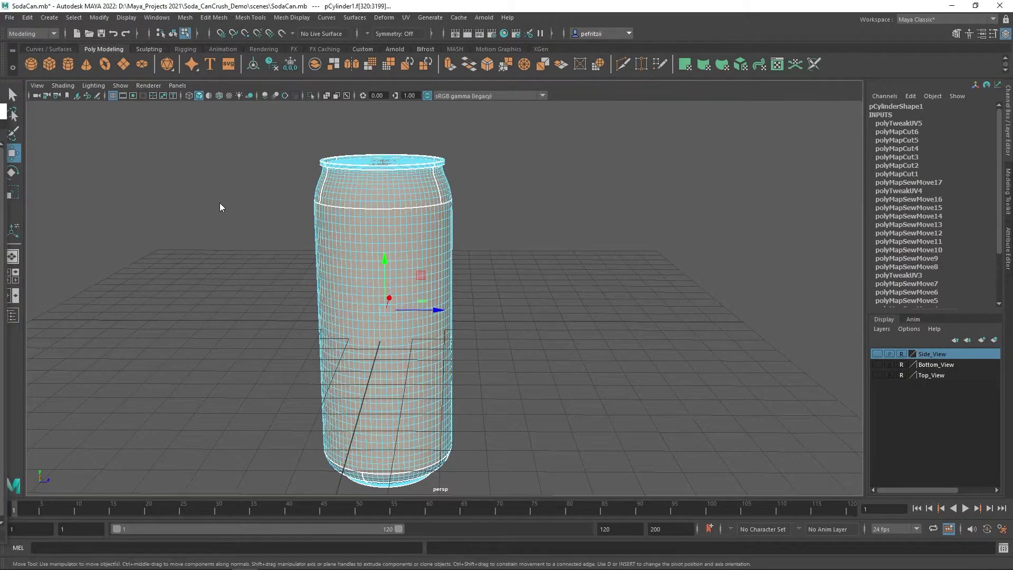
right_click(220, 206)
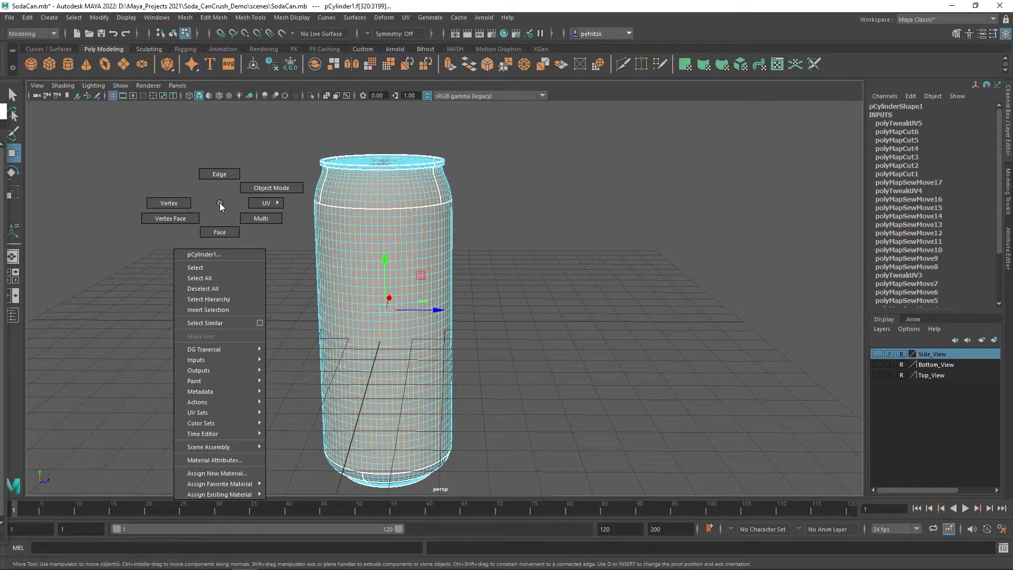
left_click(232, 473)
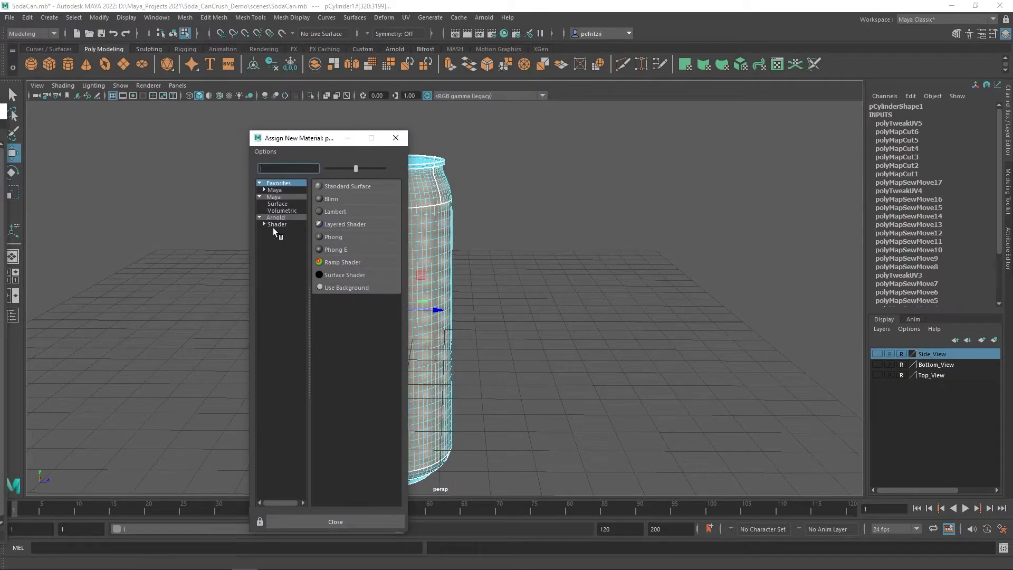
left_click(275, 218)
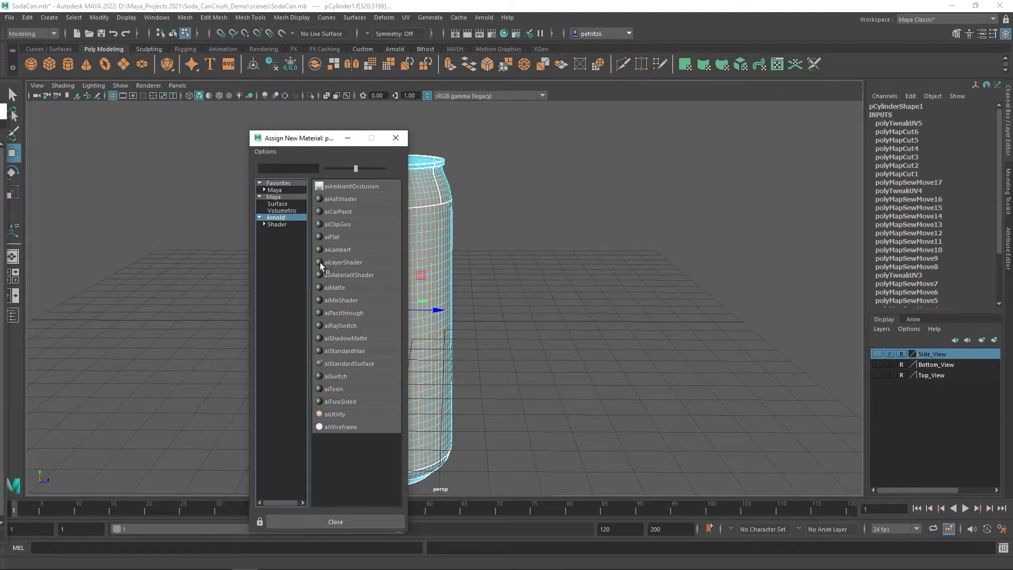
left_click(354, 363)
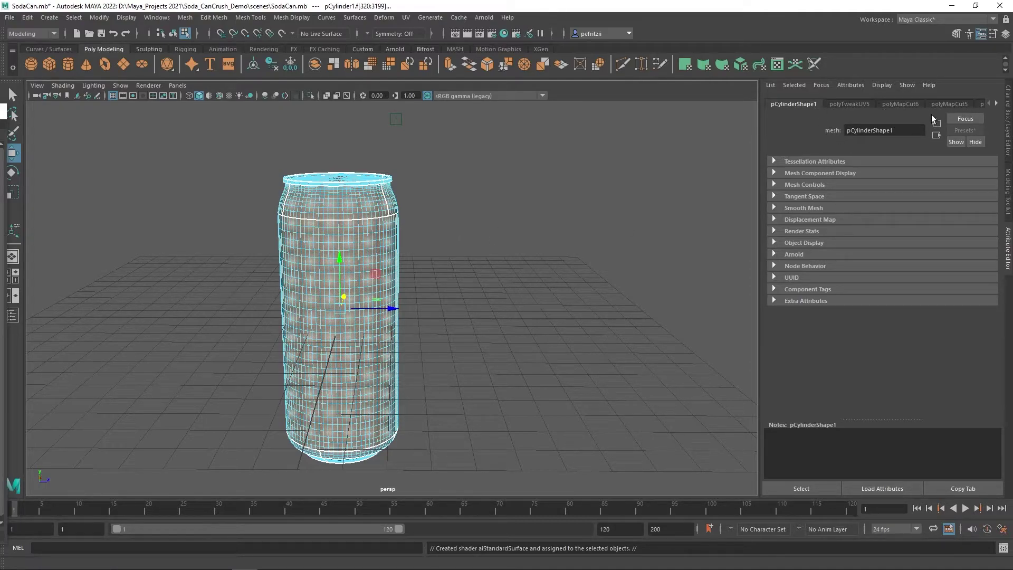
- Show the new aiStandardSurface material's attributes and rename the material M_SodaCan_Main
left_click(995, 103)
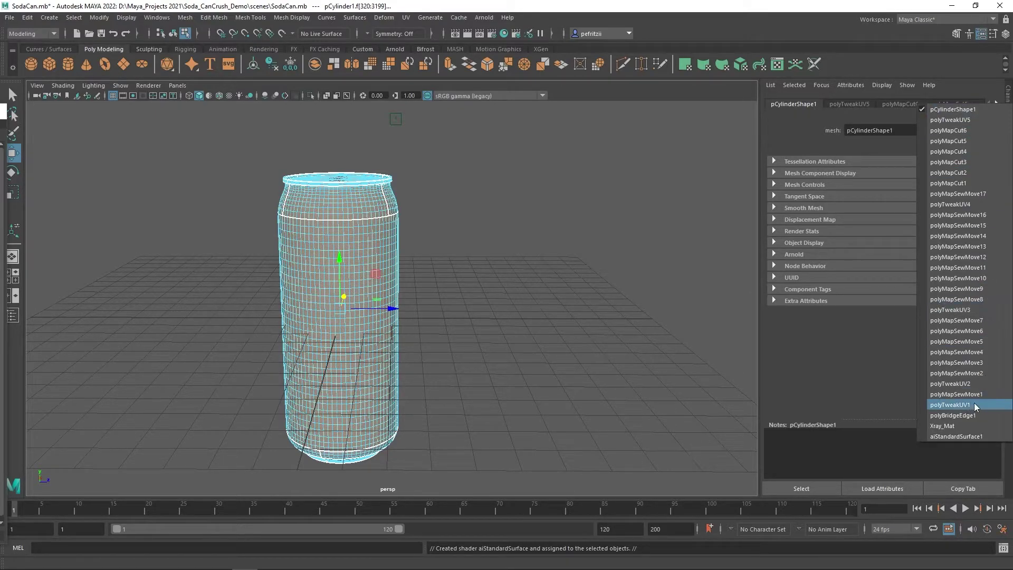
left_click(956, 436)
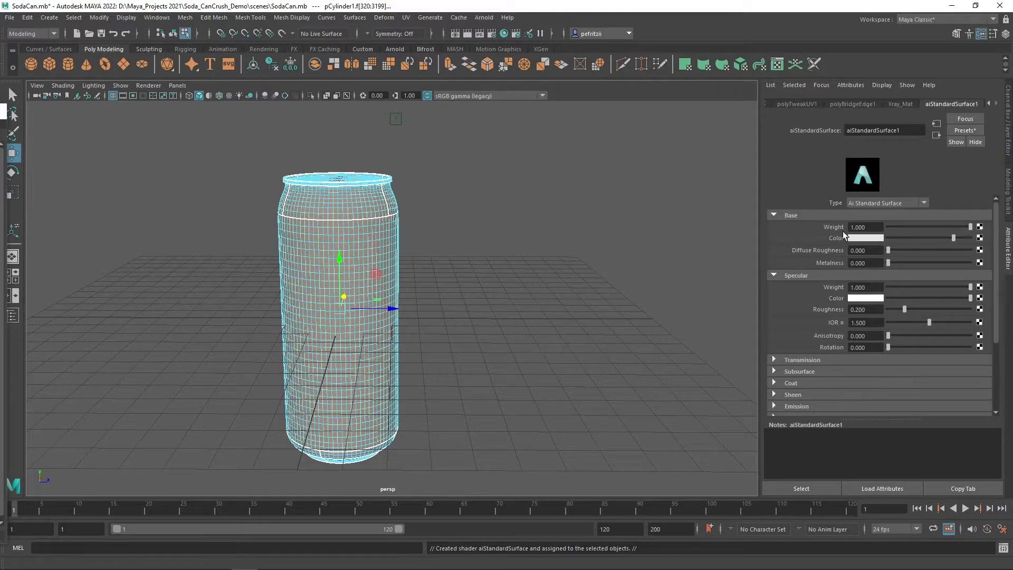
double_click(881, 130)
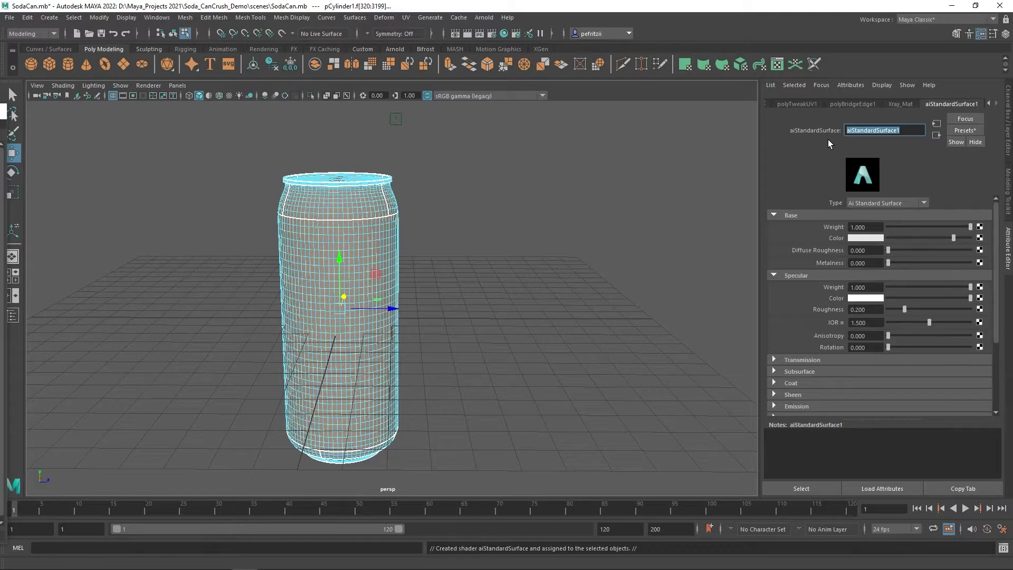
type("M_SodaCan_Main")
key("Return")
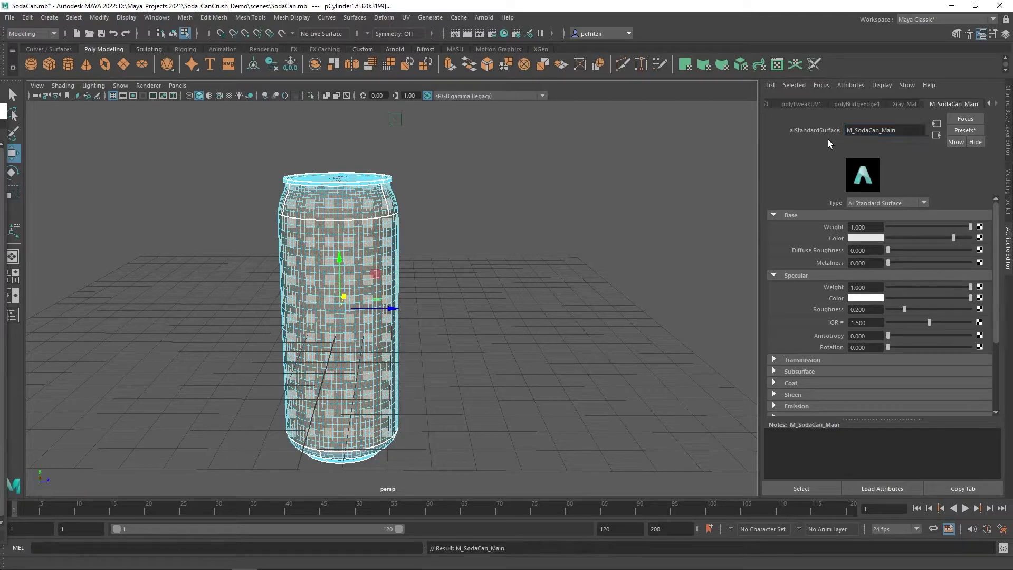
- Copy the material's name and rename its shading group with it, M_SodaCan_Main
left_click_drag(903, 127, 835, 132)
key("ctrl+c")
left_click(935, 136)
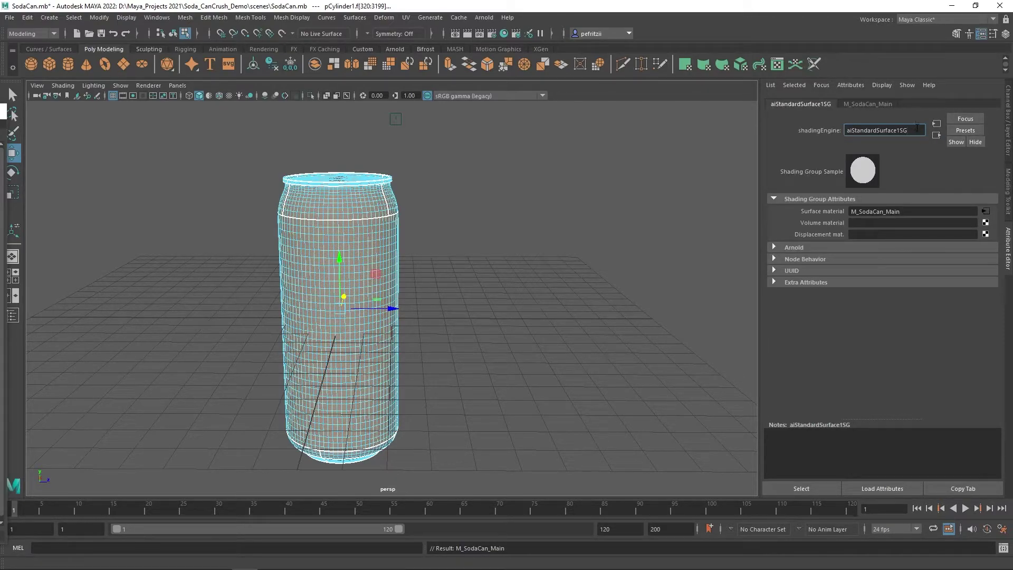
left_click_drag(917, 130, 832, 128)
key("ctrl+v")
key("Return")
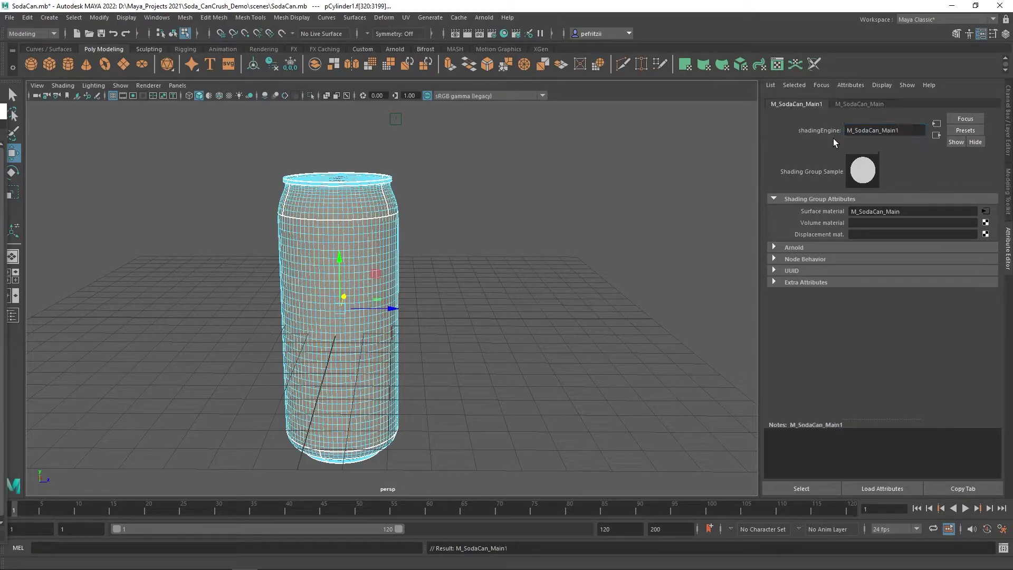
- Connect a File texture to the M_SodaCan_Main base color and load SodaCan_Texture.png from the sourceimages folder
left_click(859, 104)
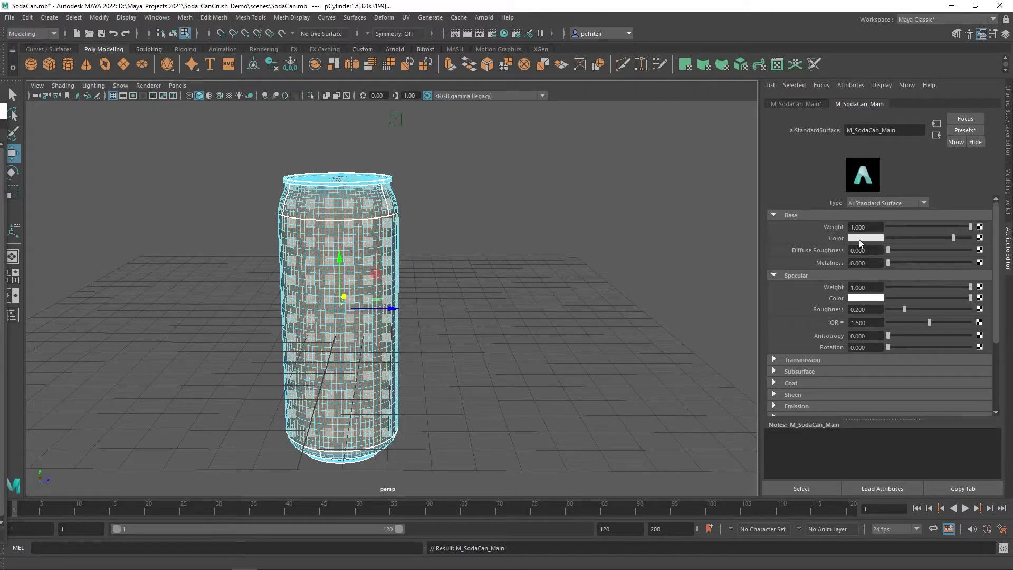
left_click(979, 239)
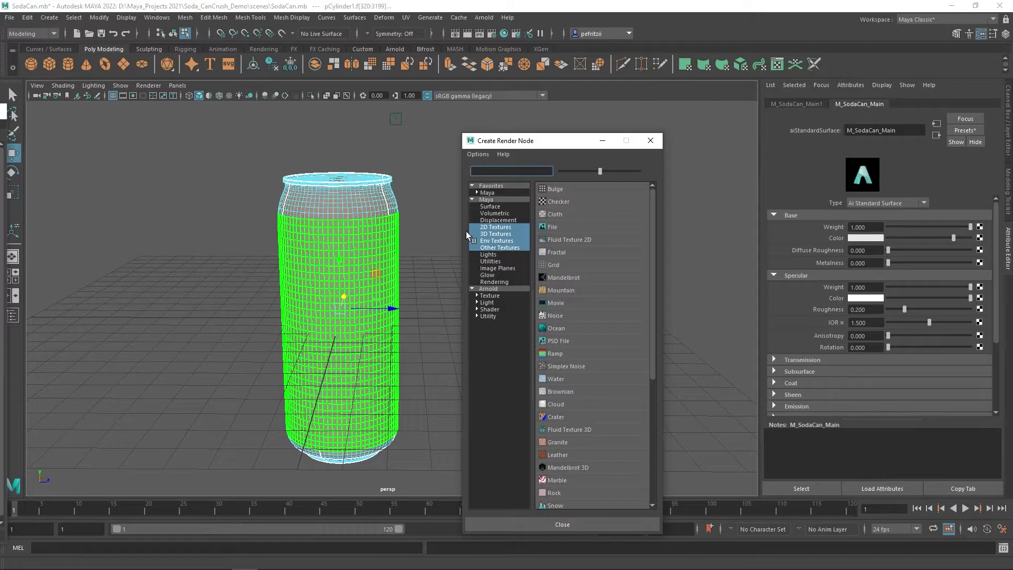
left_click(554, 227)
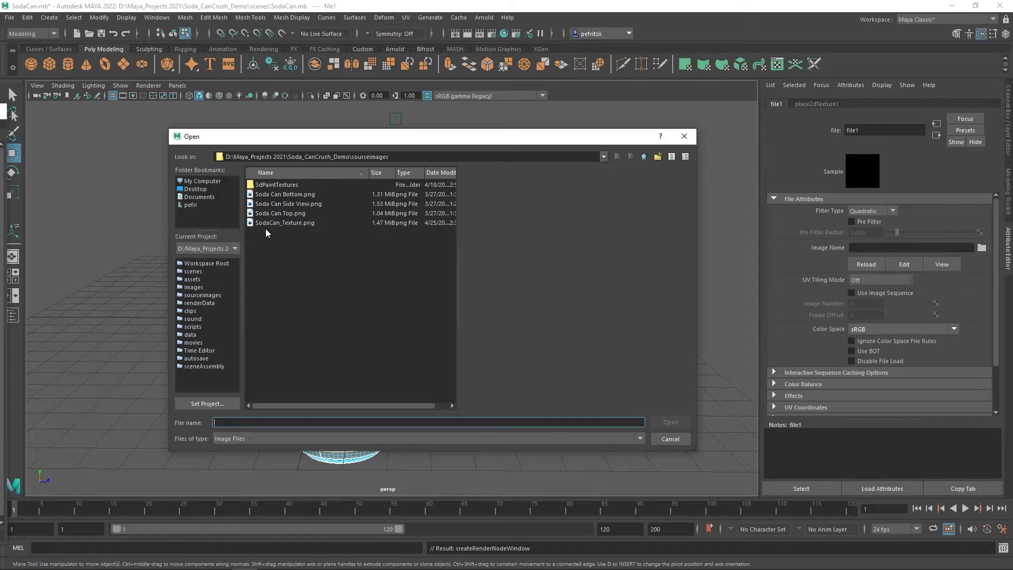
left_click(269, 222)
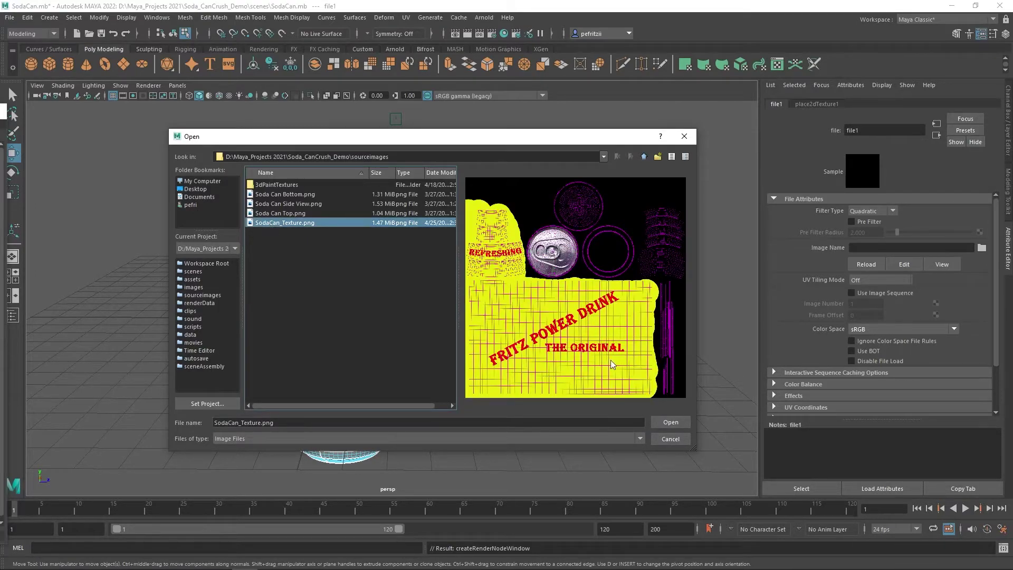
left_click(663, 423)
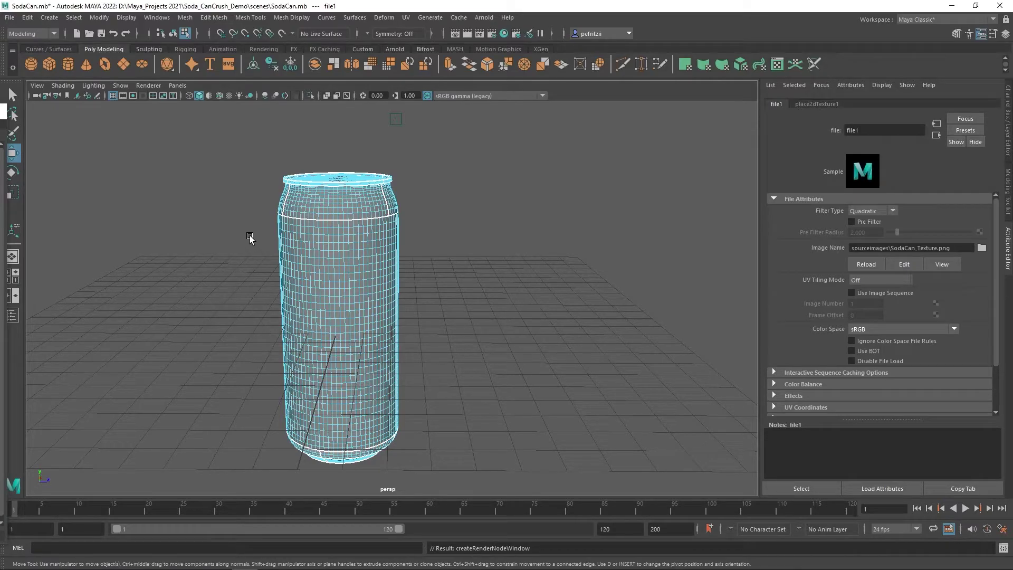
- Turn on textured display, return the can to object mode with nothing selected, and inspect the texture around it
key("6")
mouse_move(232, 191)
left_mouse_down("alt")
mouse_move(256, 211)
mouse_move(406, 192)
mouse_move(253, 195)
mouse_move(267, 192)
left_mouse_up("alt")
left_click(469, 181)
right_click_drag(460, 182, 505, 169)
mouse_move(449, 186)
left_mouse_down("alt")
mouse_move(385, 179)
mouse_move(420, 226)
mouse_move(495, 222)
mouse_move(468, 237)
mouse_move(512, 248)
mouse_move(506, 222)
mouse_move(529, 194)
mouse_move(497, 201)
mouse_move(459, 171)
left_mouse_up("alt")
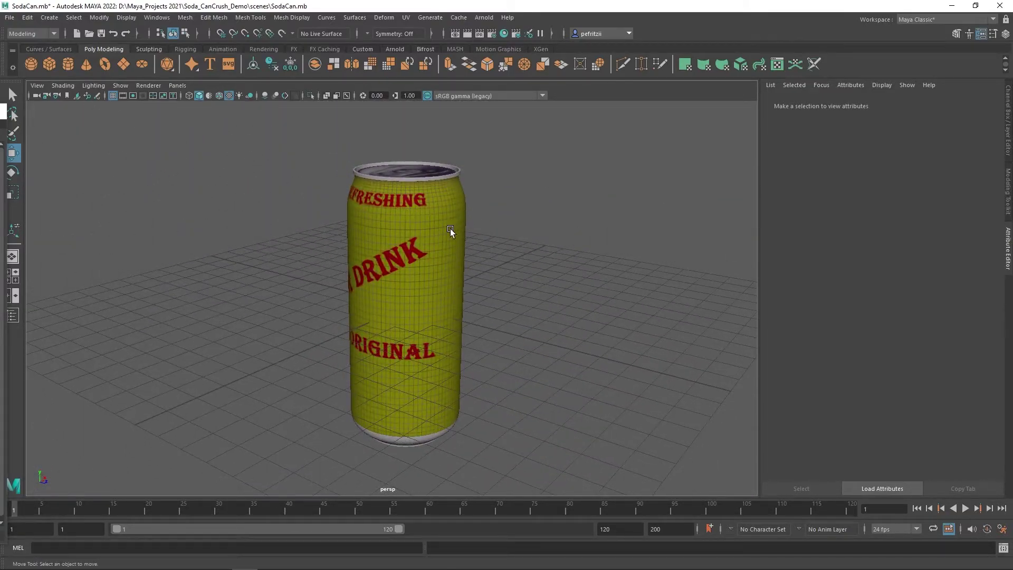
left_click_drag(484, 230, 325, 207, "alt")
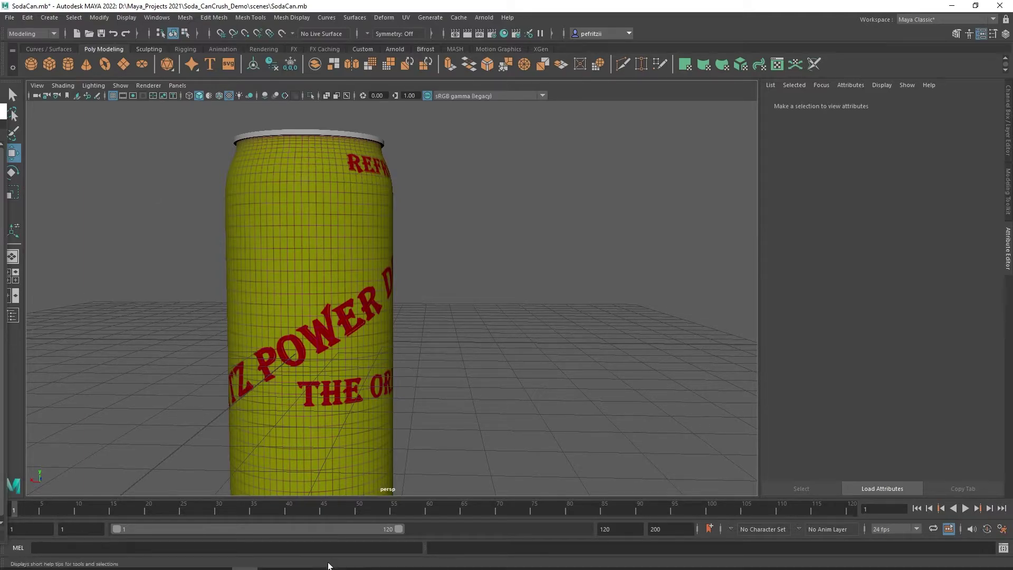
- Switch to Photoshop, hide the SodaCanUV layer and export the image as PNG, replacing SodaCan_Texture in the sourceimages folder
left_click(270, 558)
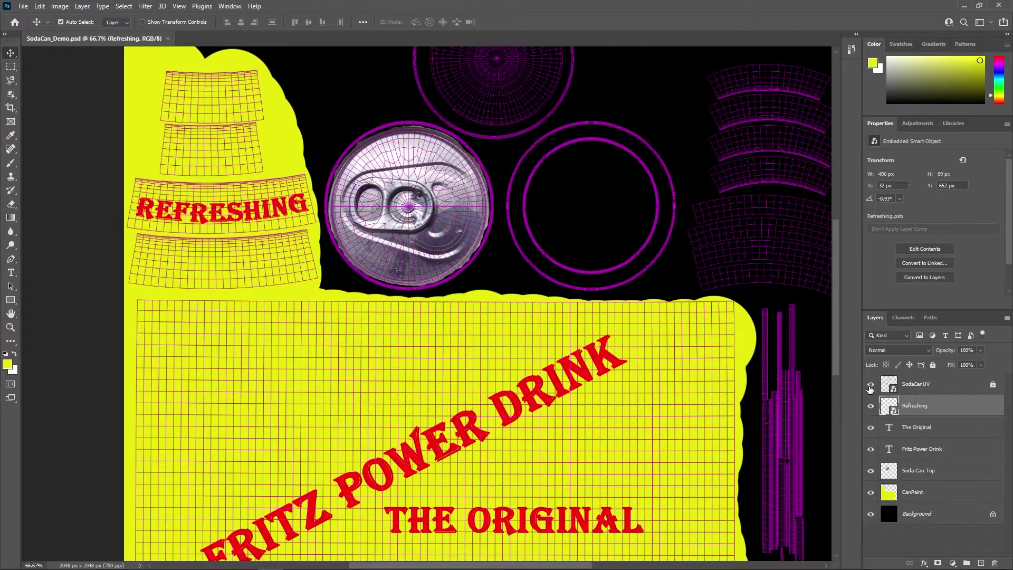
left_click(869, 389)
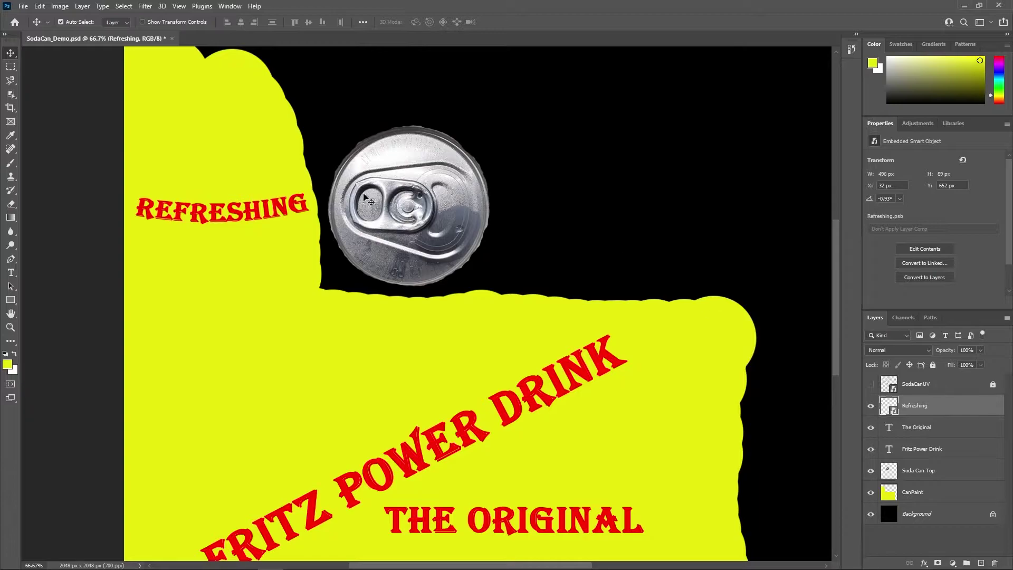
left_click(23, 6)
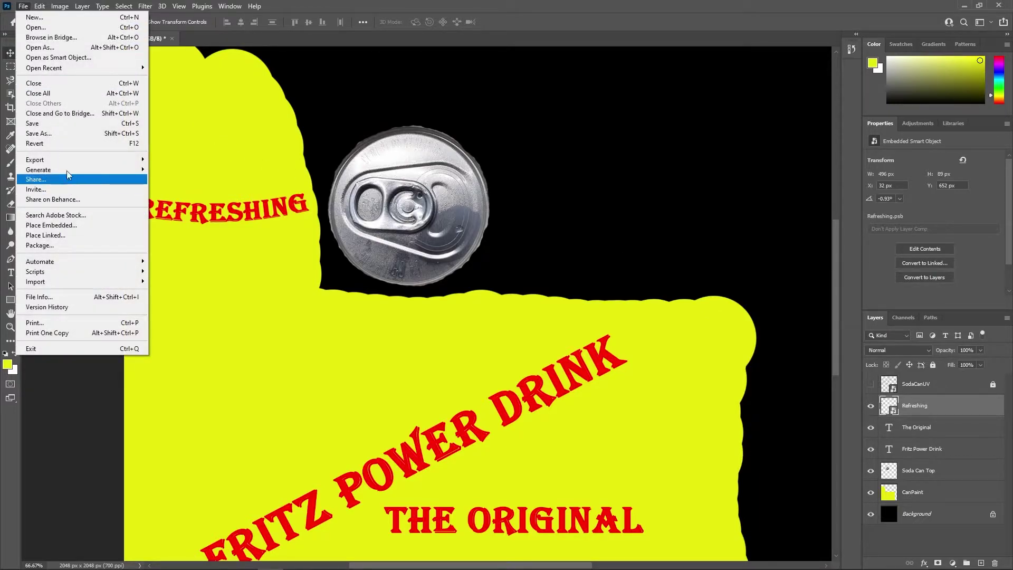
mouse_move(74, 160)
left_click(157, 159)
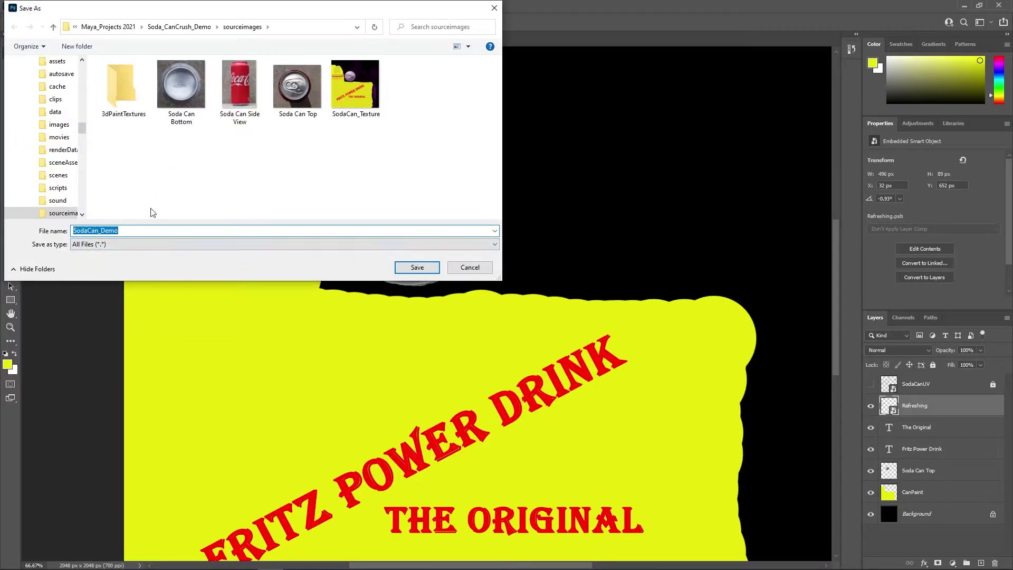
left_click(363, 106)
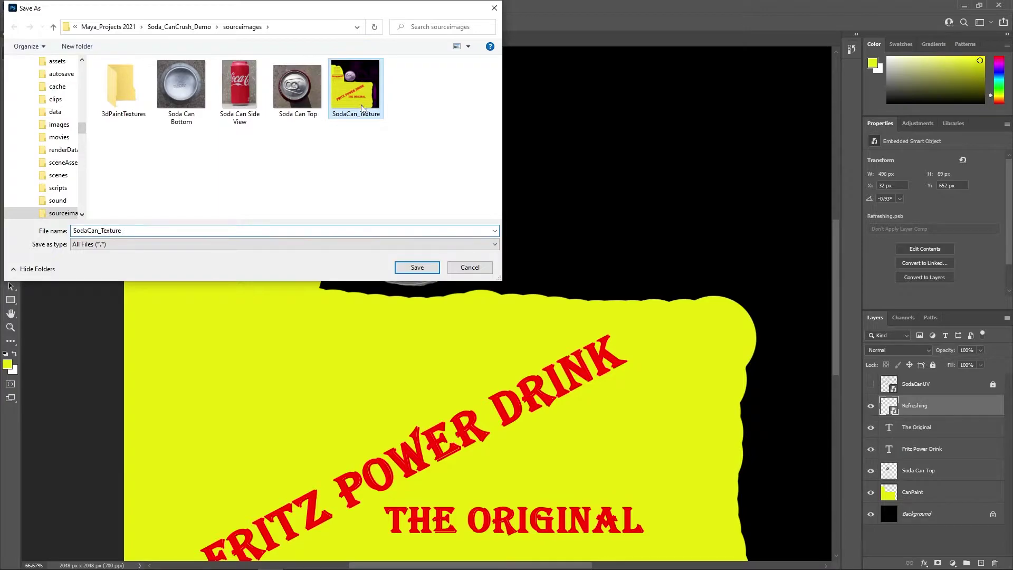
left_click(417, 267)
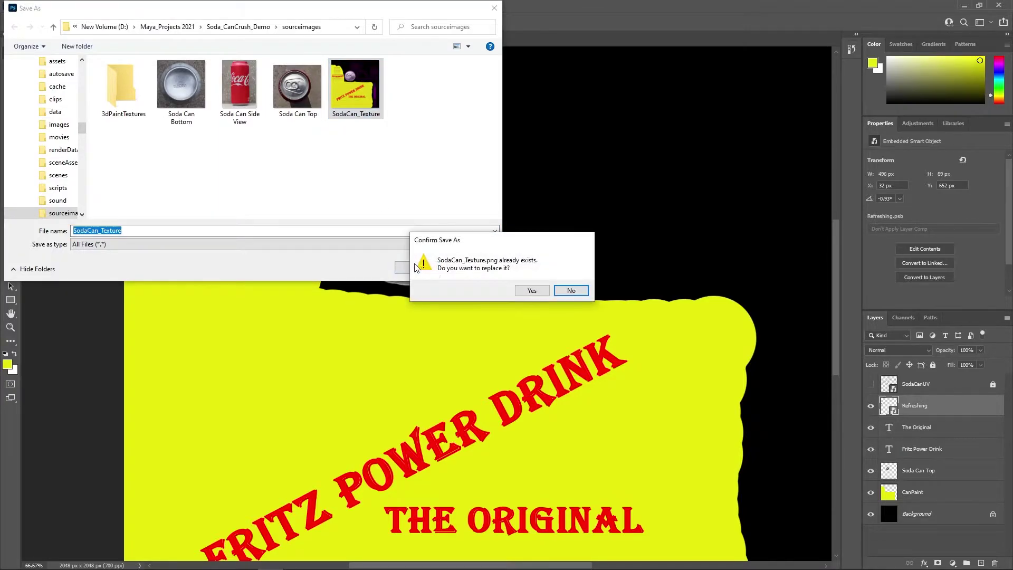
left_click(530, 290)
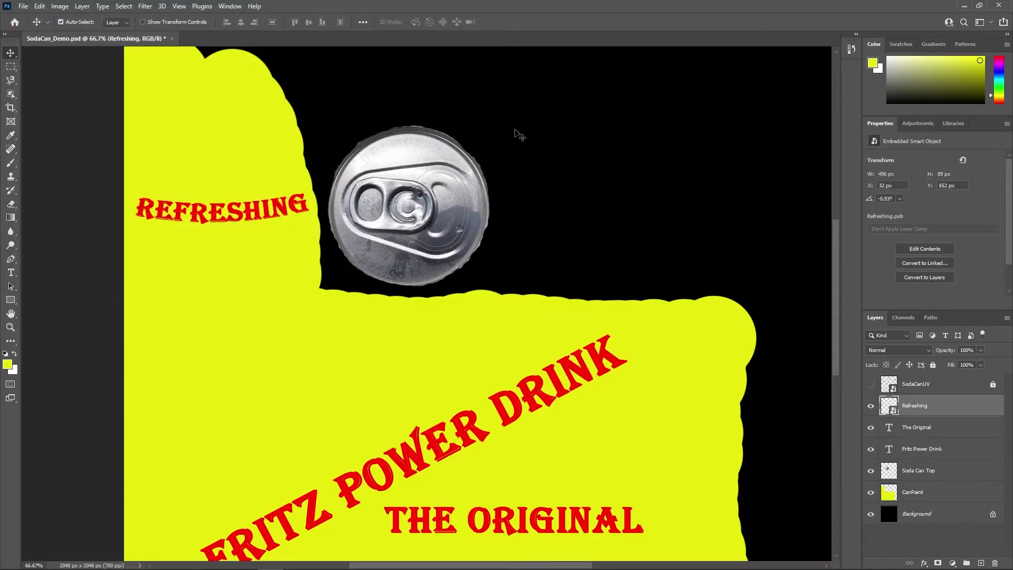
- Switch back to Maya and examine the updated texture on the can's sides, lid and base without the UV lines
left_click_drag(517, 6, 0, 66)
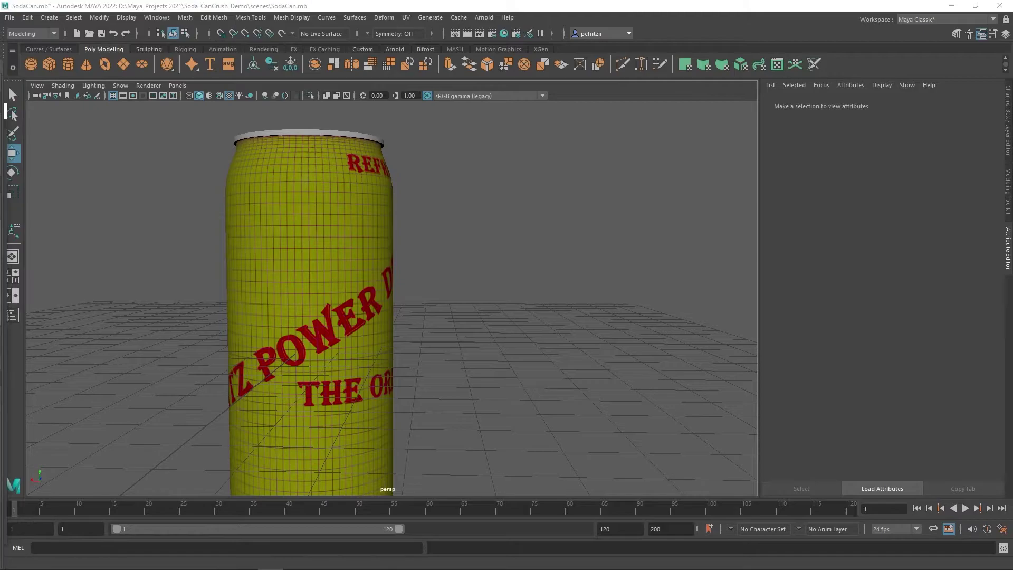
left_click(236, 181)
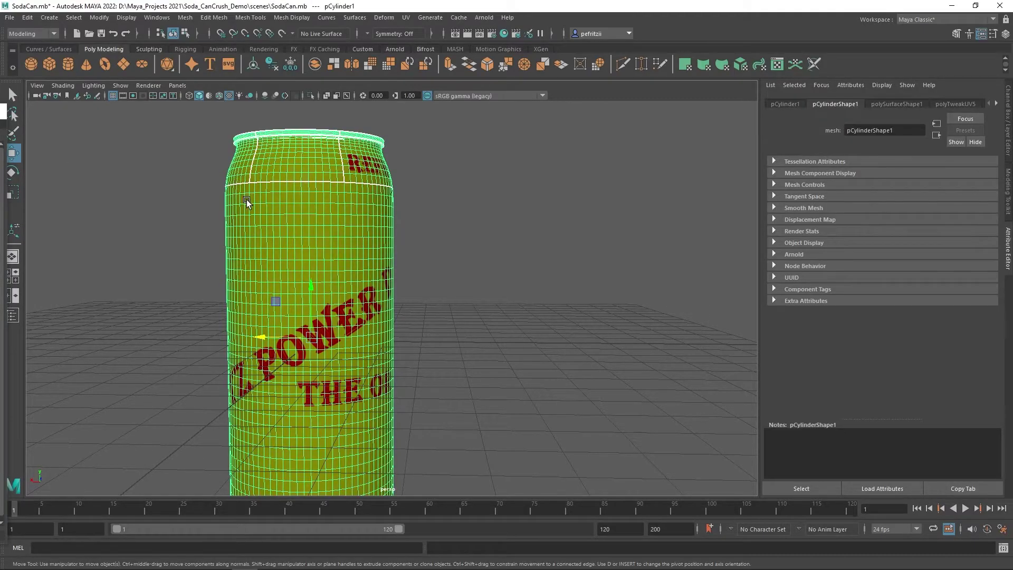
left_click_drag(203, 190, 198, 195, "alt")
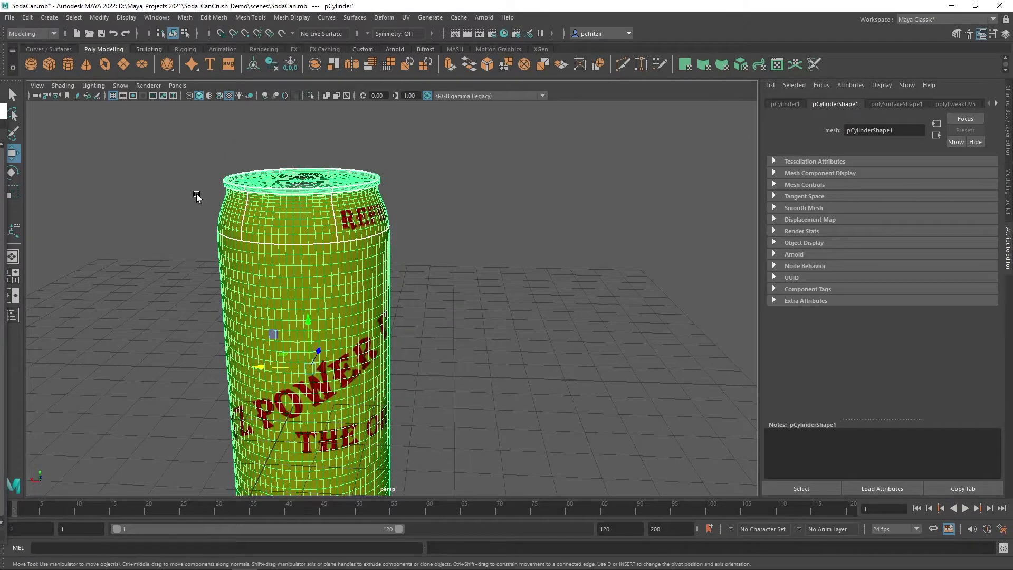
left_click(196, 192)
left_click_drag(545, 227, 305, 230, "alt")
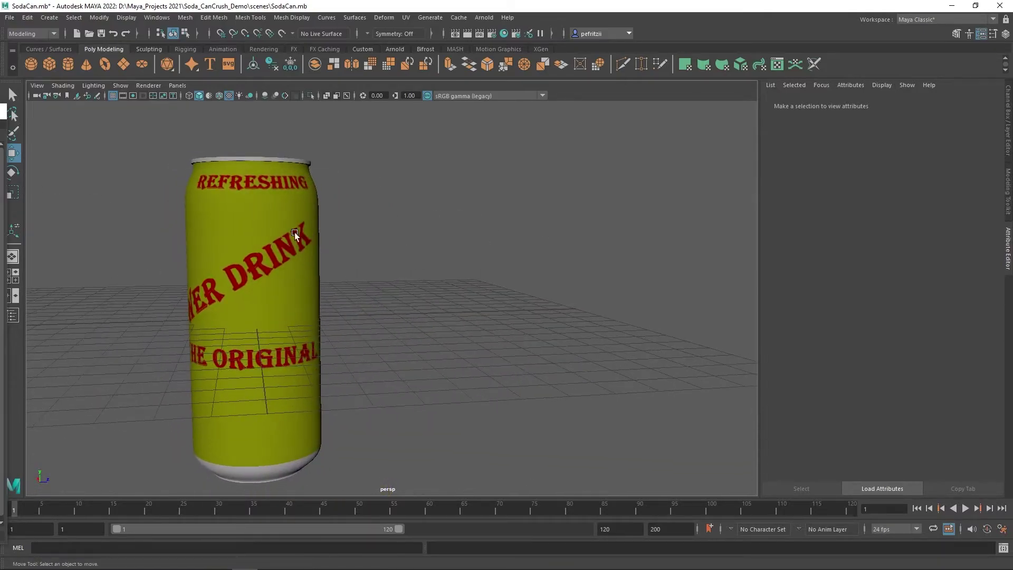
left_click_drag(132, 203, 395, 248, "alt")
scroll(173, 174, "down", 3)
left_click_drag(426, 255, 383, 239, "alt")
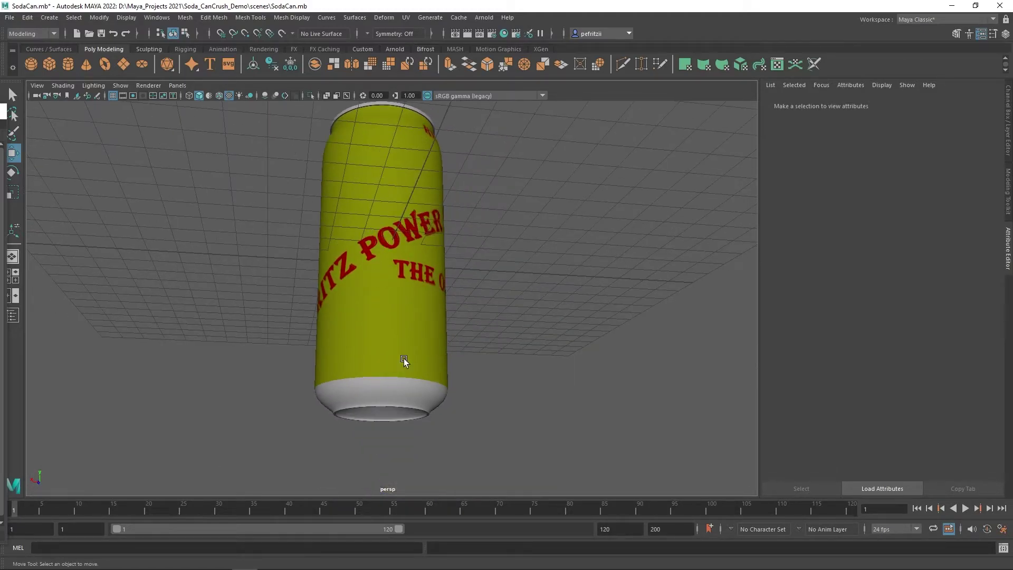
left_click_drag(373, 179, 375, 179, "alt")
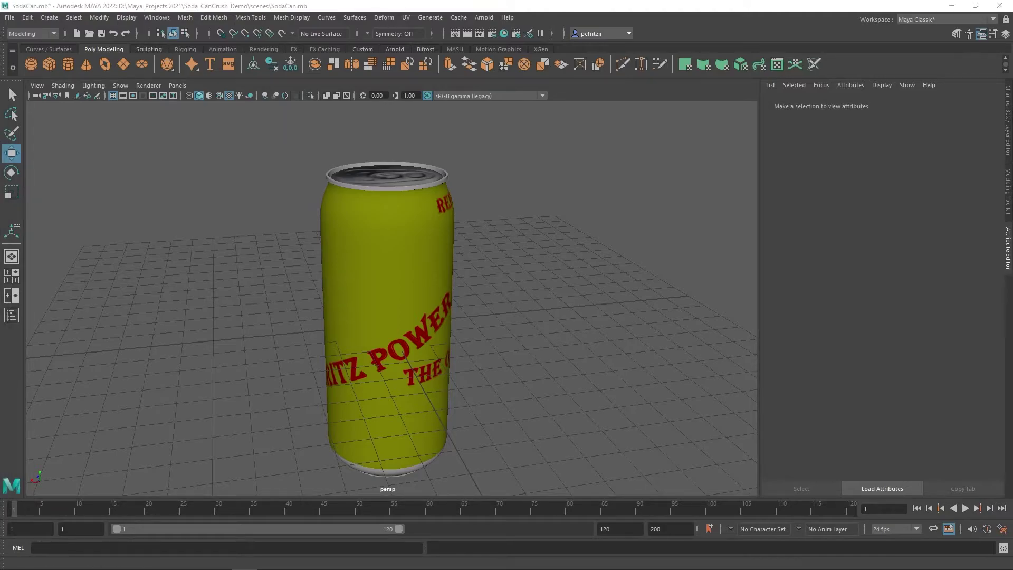
- Bring Photoshop back up, save SodaCan_Demo.psd and close Photoshop
left_click_drag(0, 123, 654, 103)
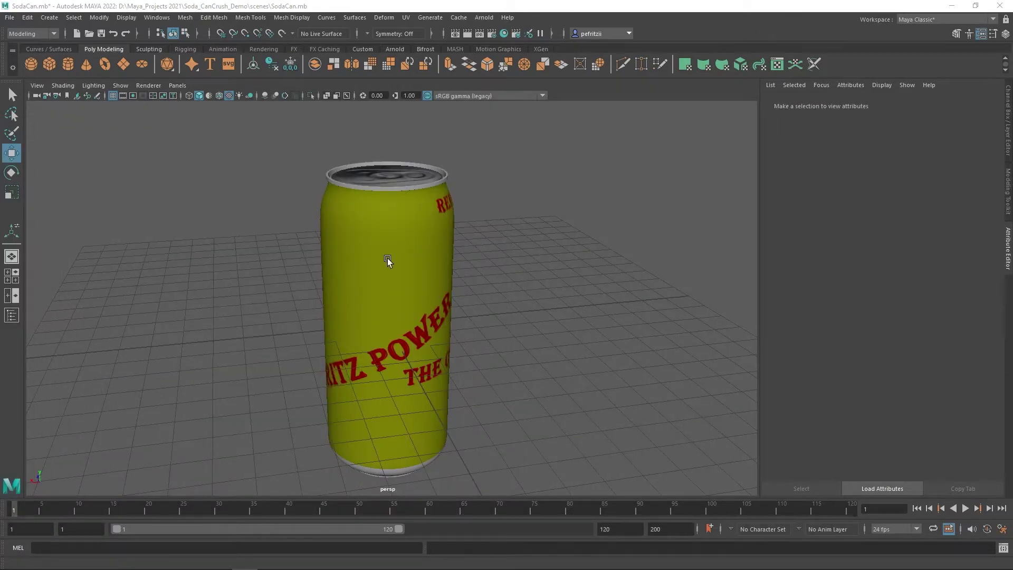
left_click(368, 252)
left_click_drag(0, 105, 656, 80)
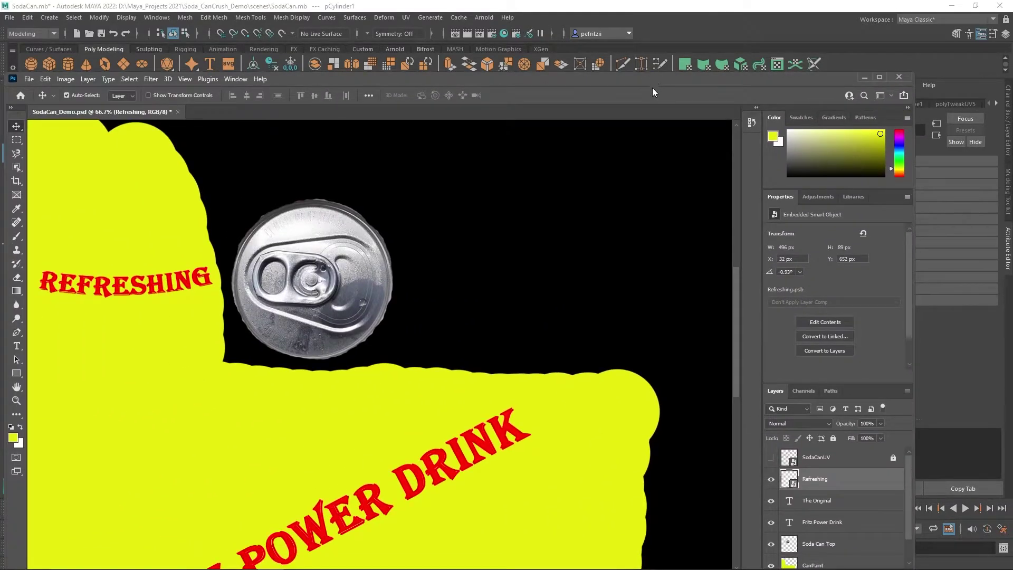
left_click(29, 79)
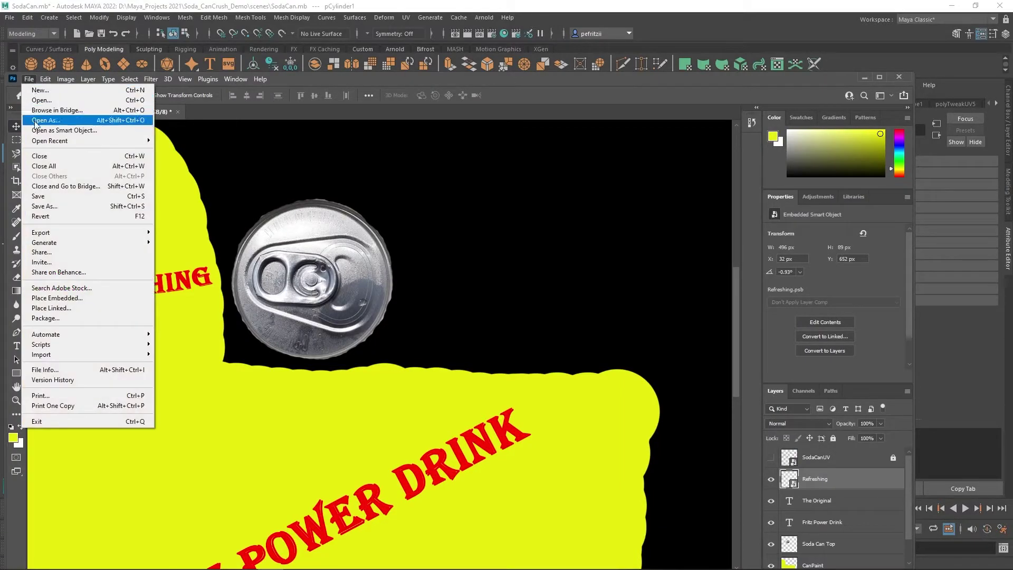
left_click(46, 197)
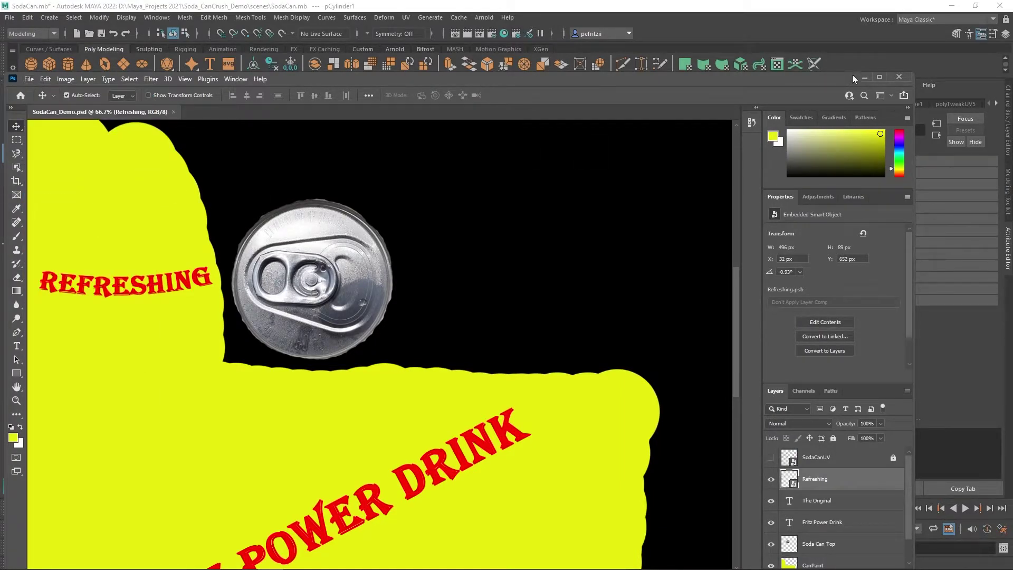
left_click(898, 77)
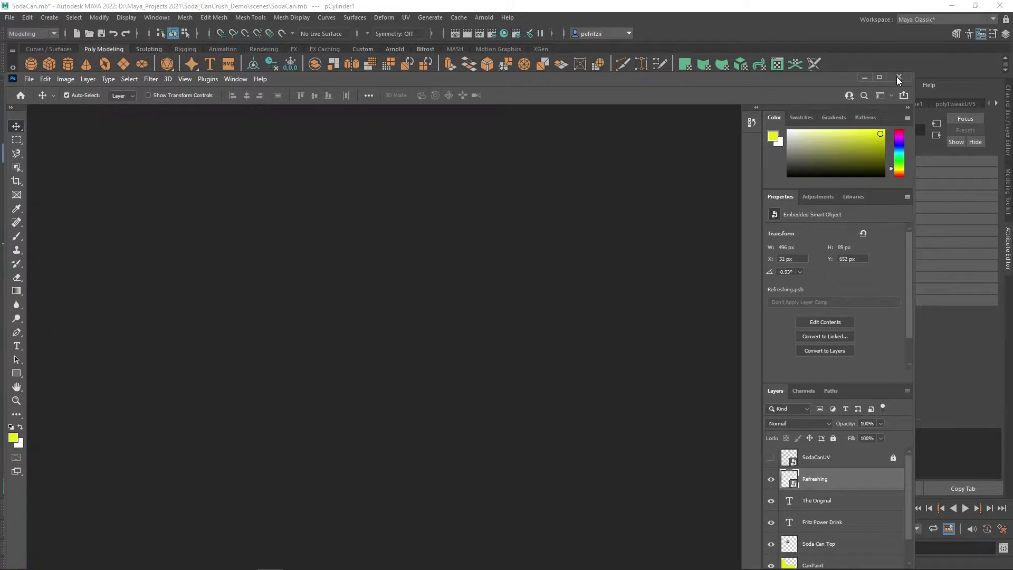
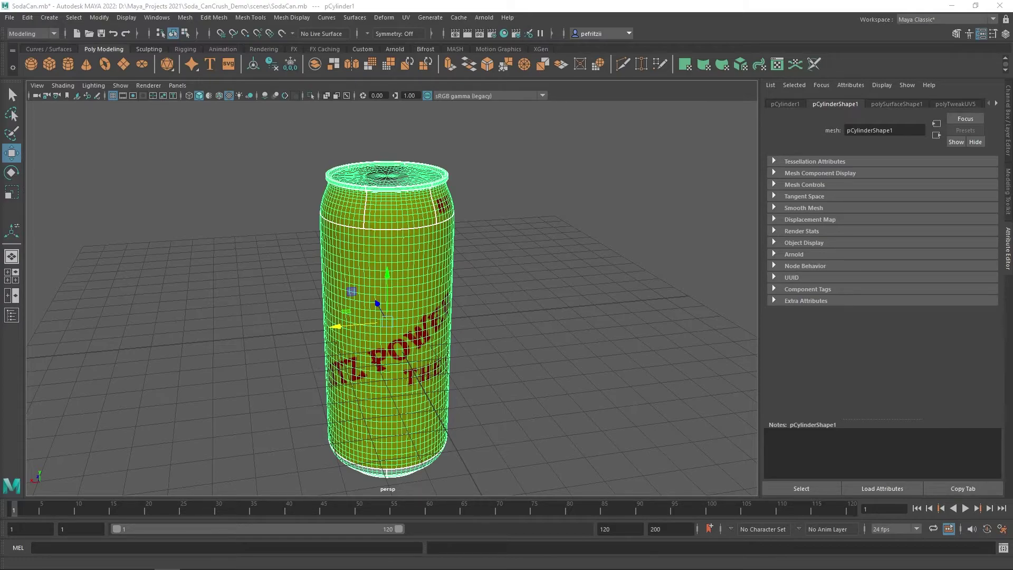
- Switch to the textures.com library in the browser, maximize its window and search for metal textures
left_click_drag(0, 74, 214, 48)
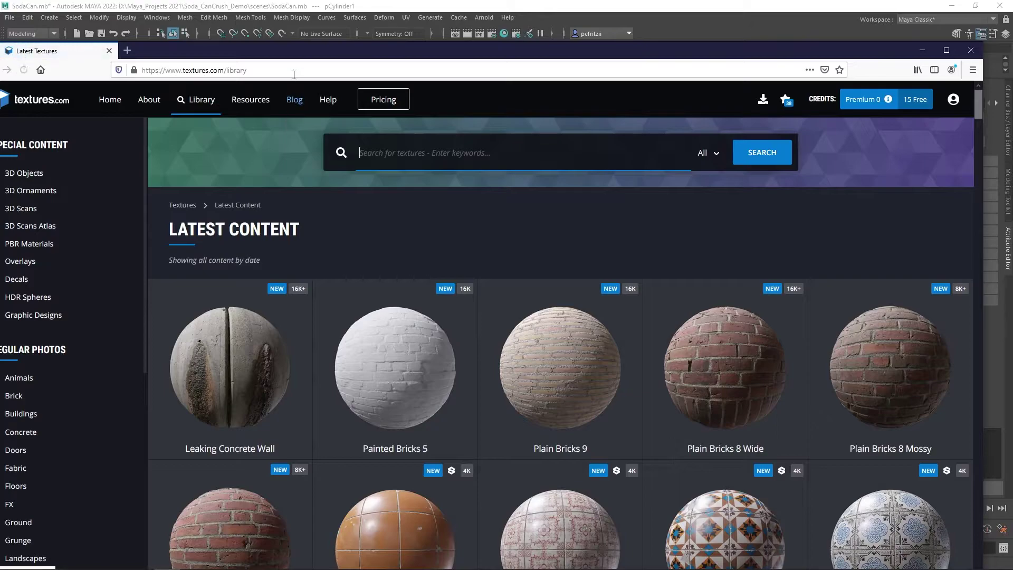
left_click_drag(310, 54, 346, 3)
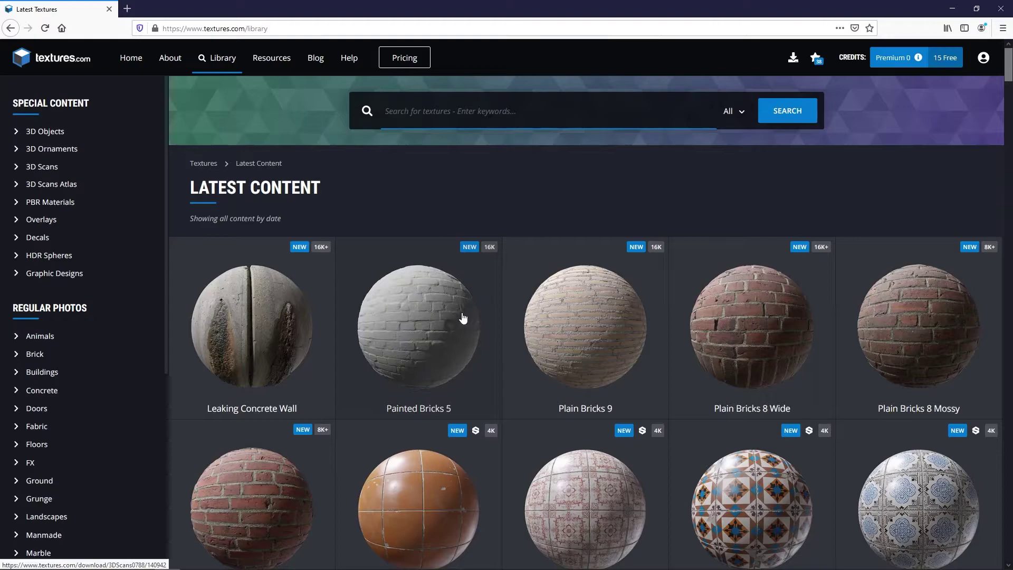
scroll(385, 282, "down", 1)
scroll(386, 282, "down", 1)
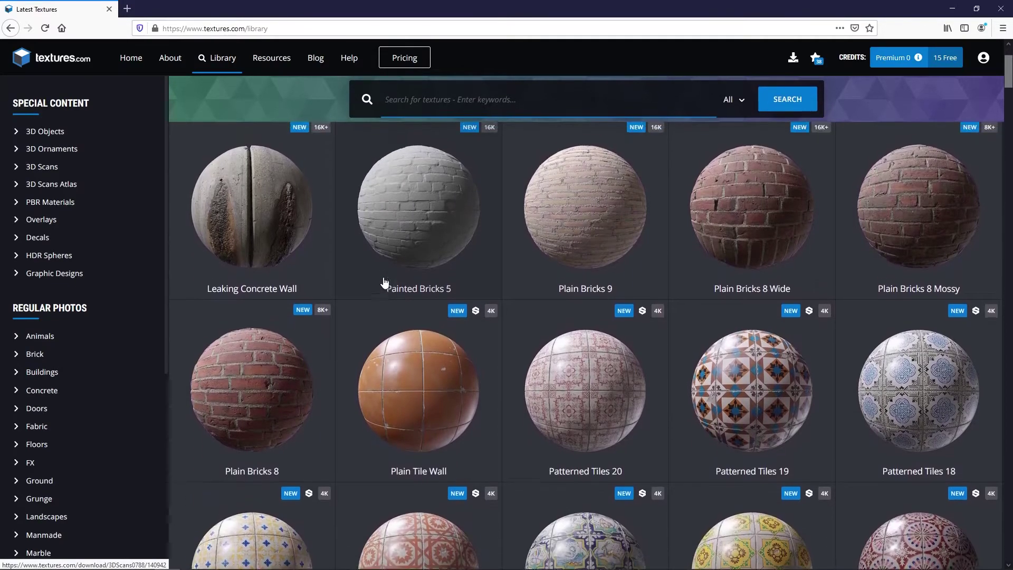
scroll(406, 293, "up", 2)
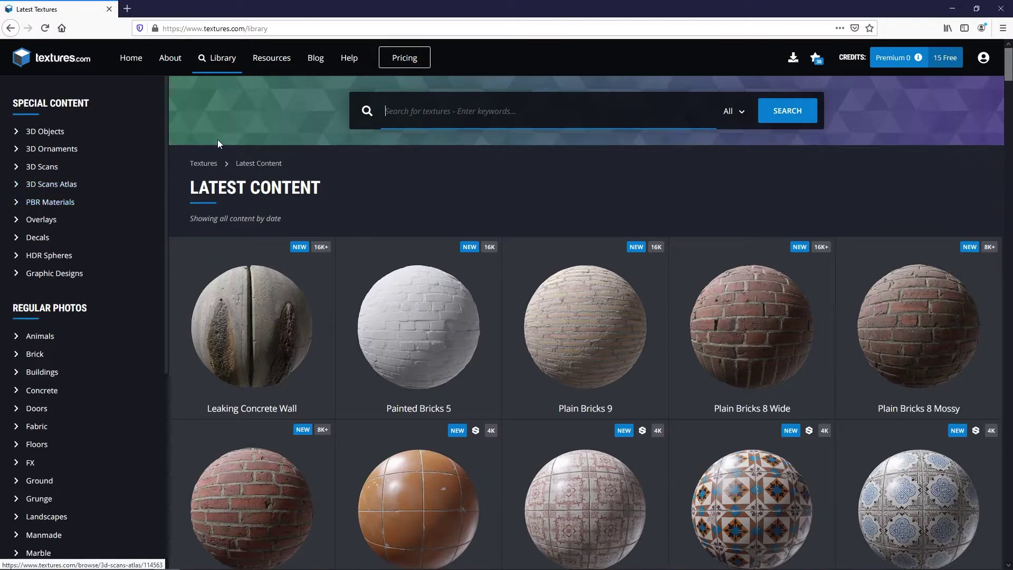
left_click(408, 122)
type("me")
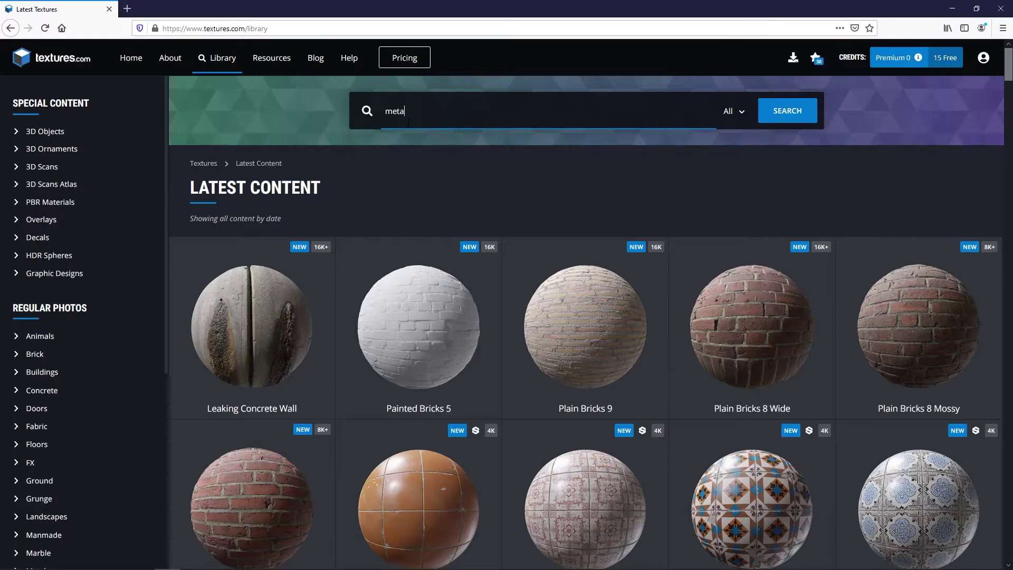
key("Return")
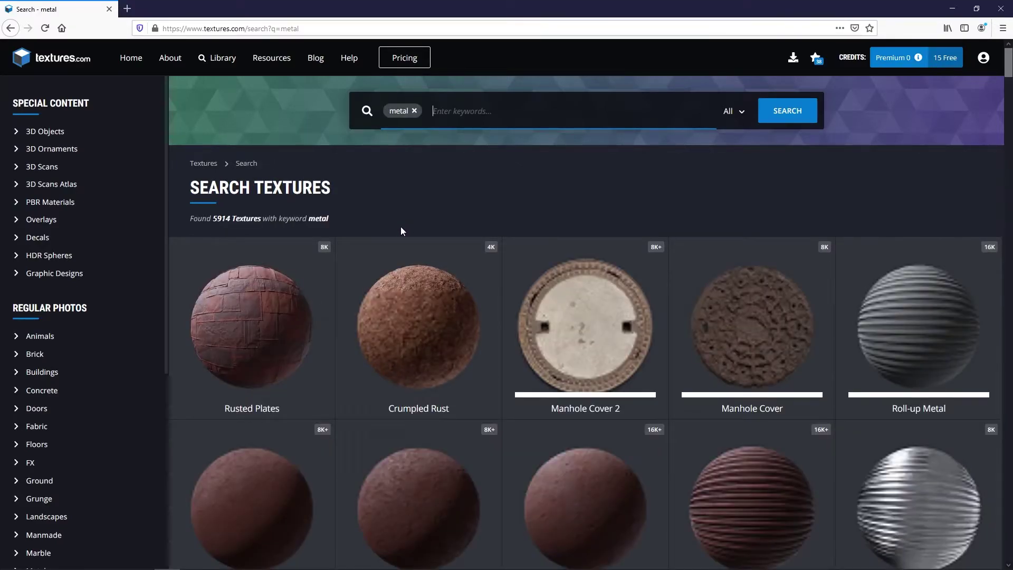
- Narrow the metal search with the extra keyword aluminium and look through the matching textures
scroll(407, 232, "down", 4)
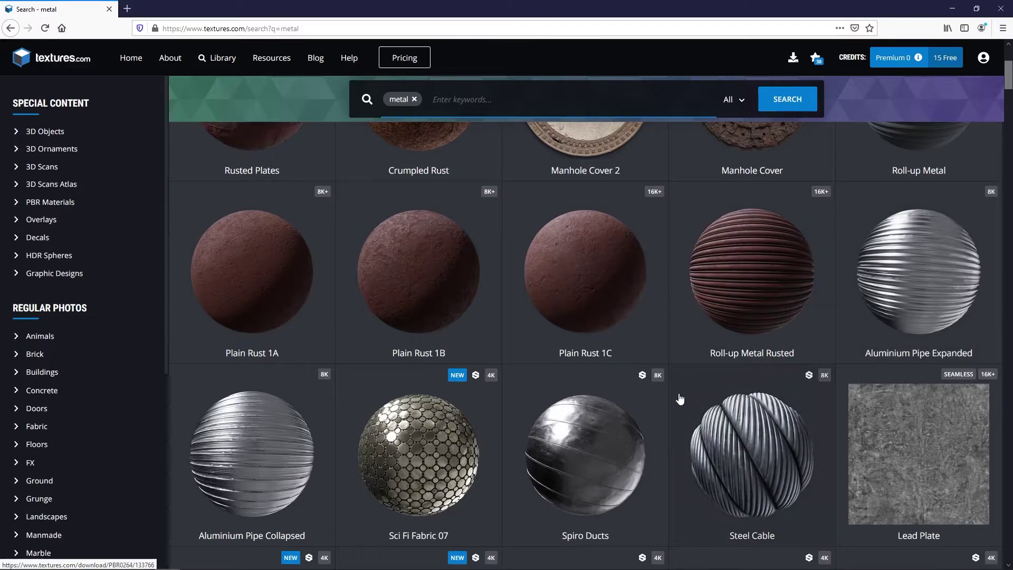
scroll(678, 399, "down", 2)
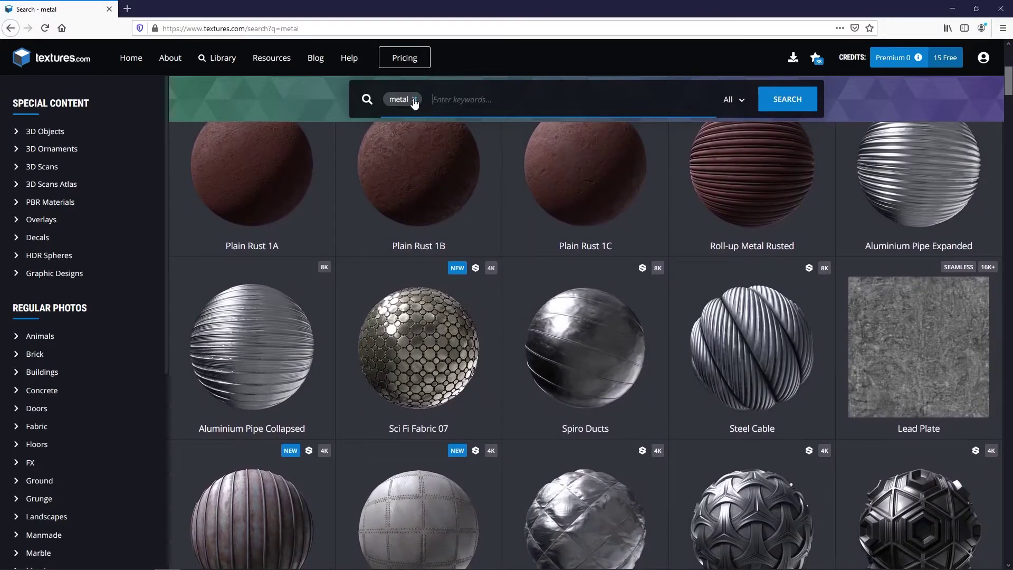
type("aluminium")
left_click(785, 101)
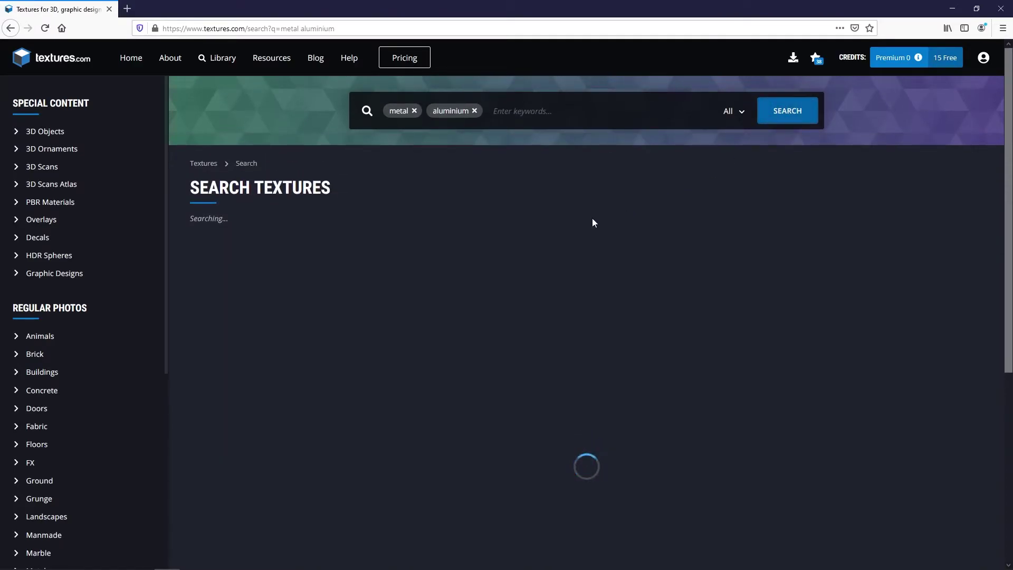
scroll(590, 222, "down", 4)
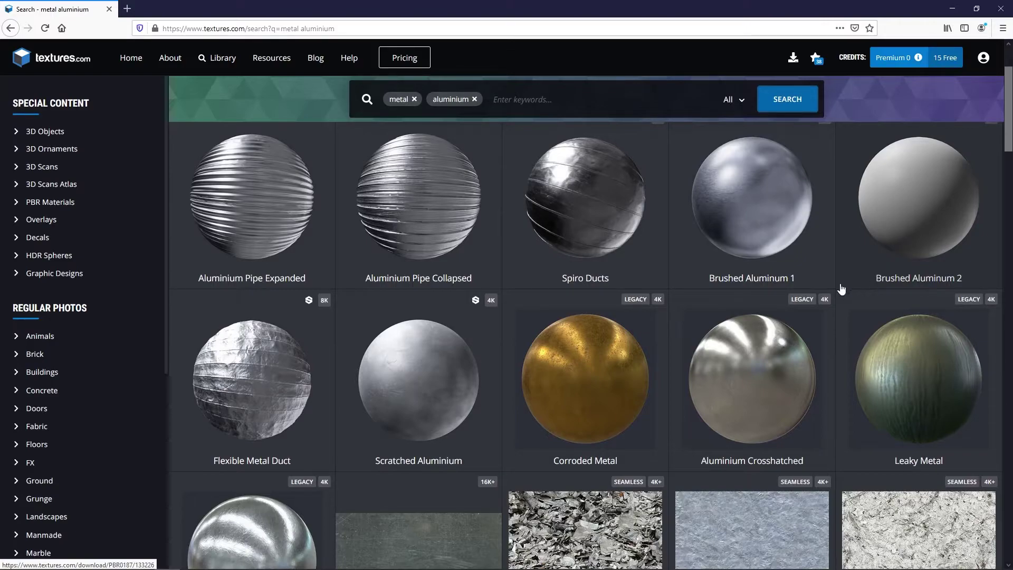
scroll(850, 288, "down", 4)
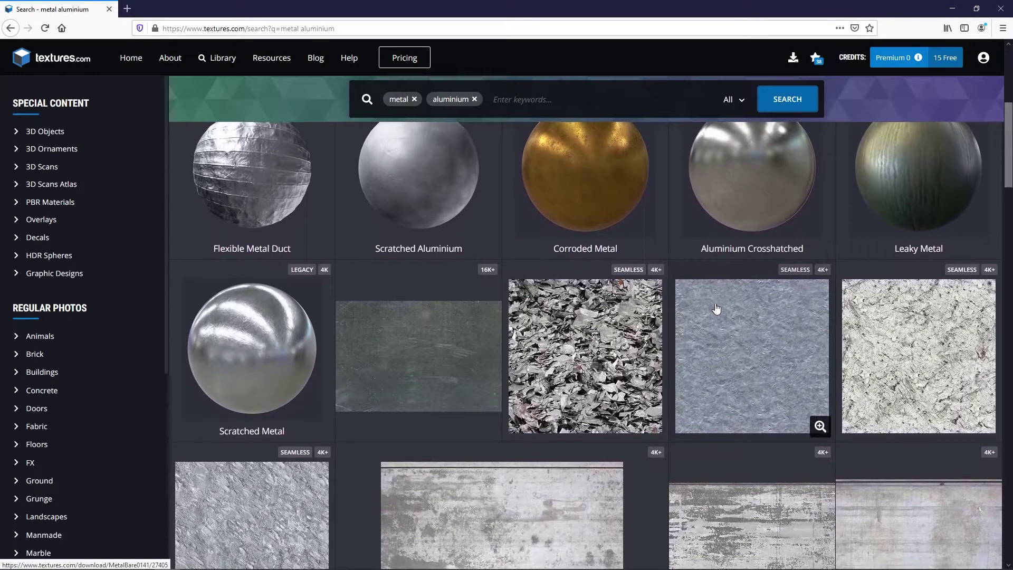
scroll(715, 308, "up", 4)
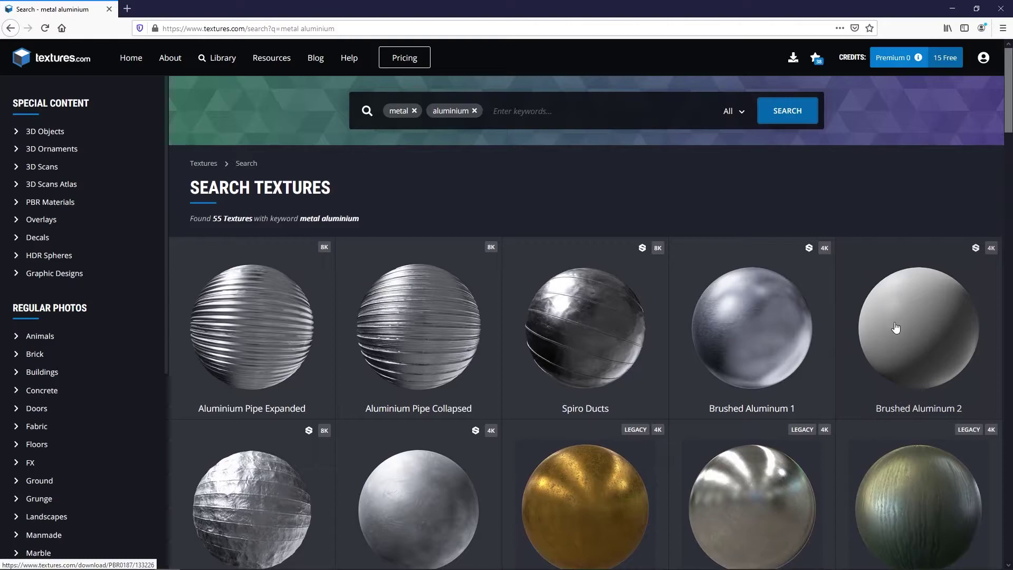
- Open the Brushed Aluminum 2 material from the search results and go to its flat maps
left_click(922, 336)
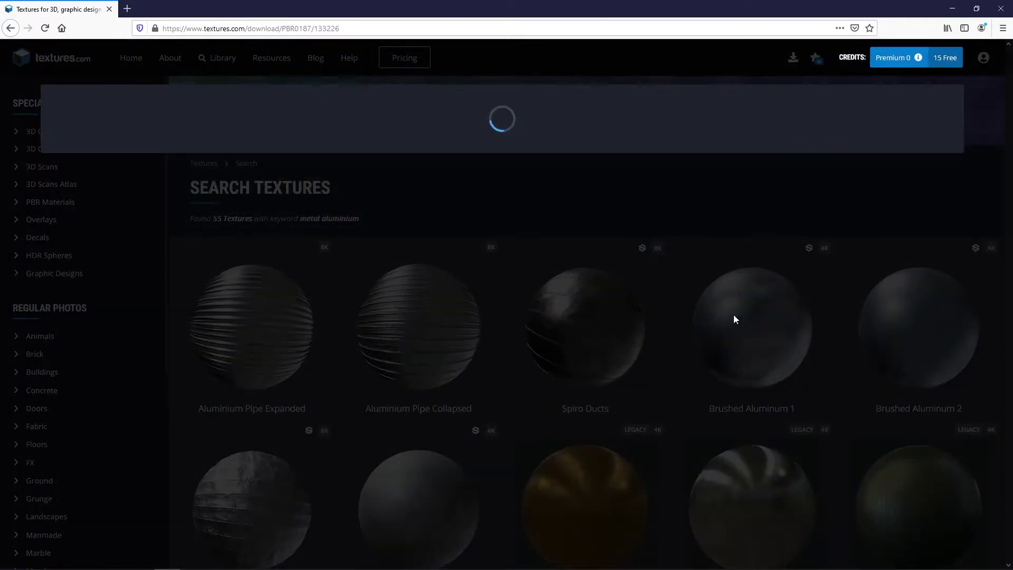
scroll(580, 312, "down", 3)
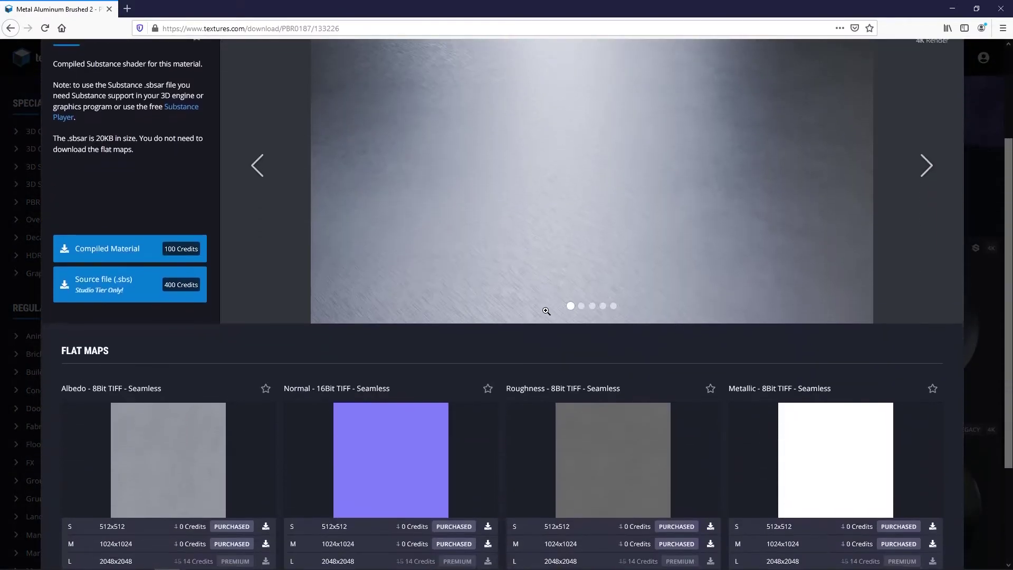
scroll(508, 297, "down", 2)
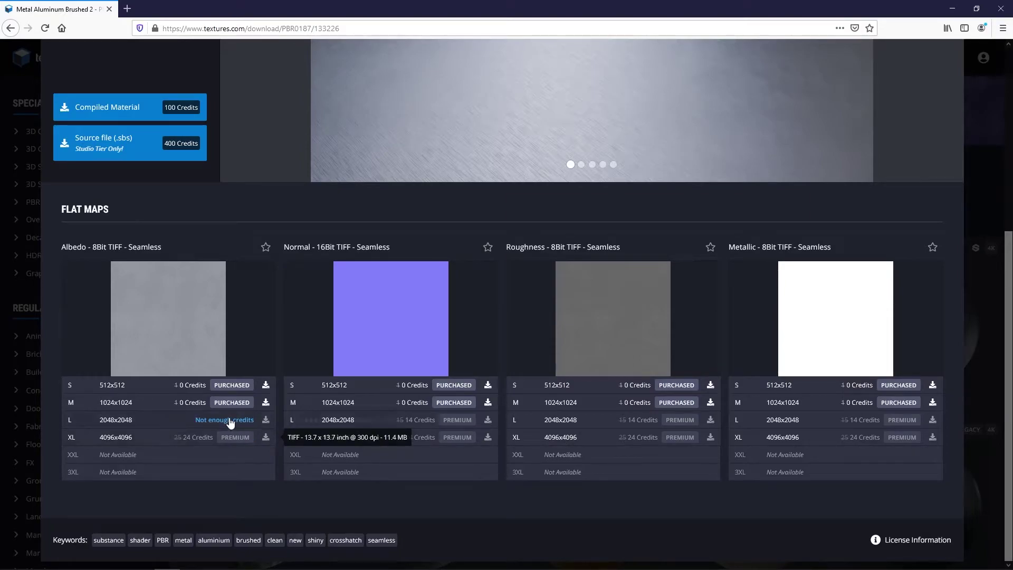
left_click(232, 386)
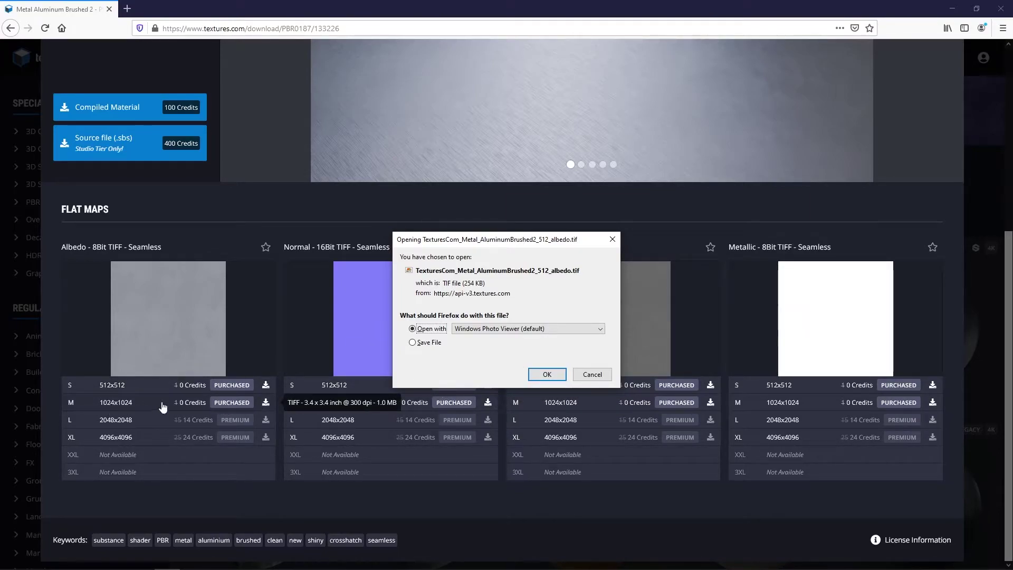
left_click(592, 375)
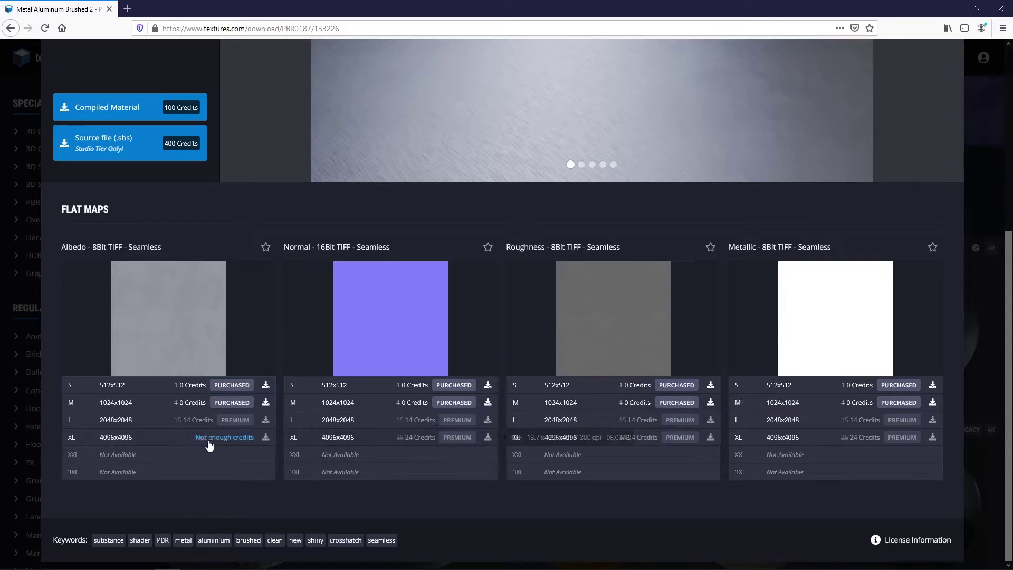
scroll(212, 420, "up", 2)
scroll(214, 420, "up", 5)
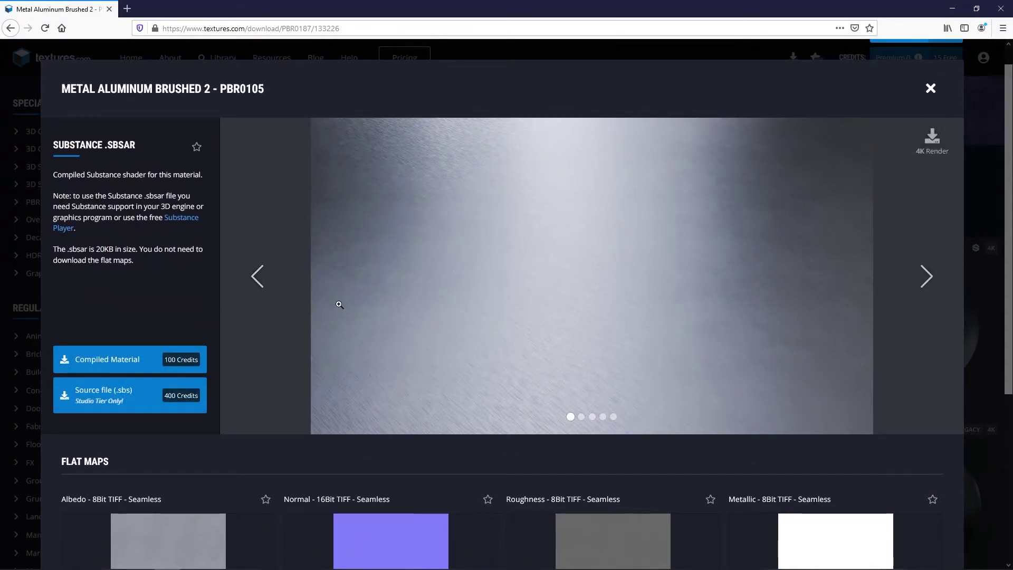
scroll(205, 335, "down", 3)
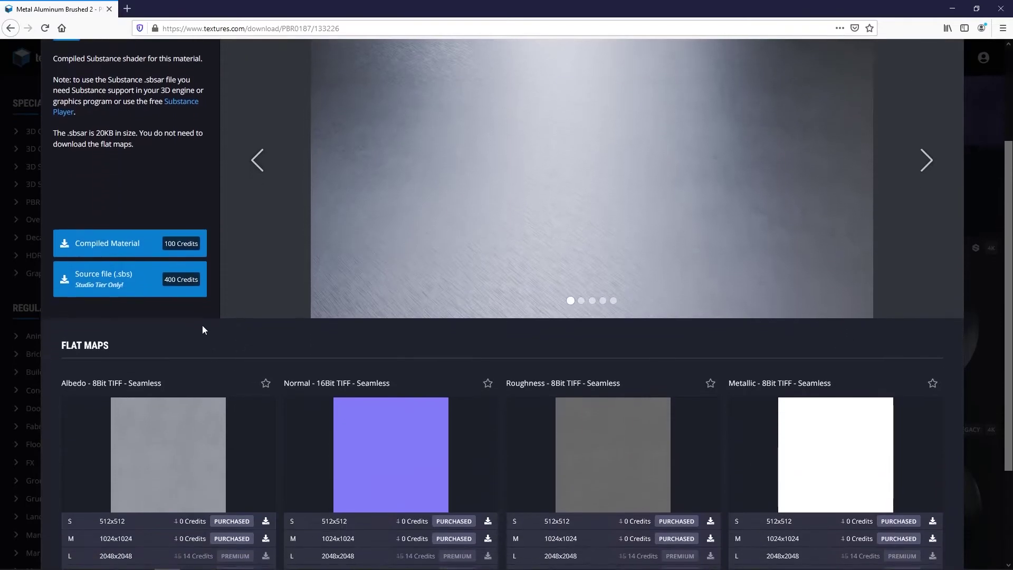
scroll(250, 334, "down", 3)
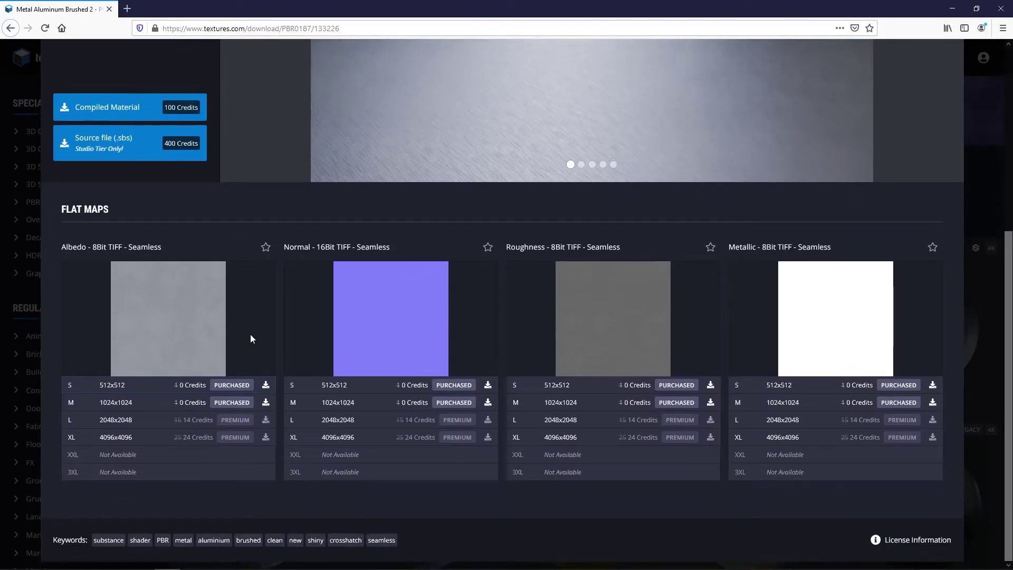
- Download the 1024x1024 albedo and normal maps of the brushed aluminium, saving both as files
left_click(230, 404)
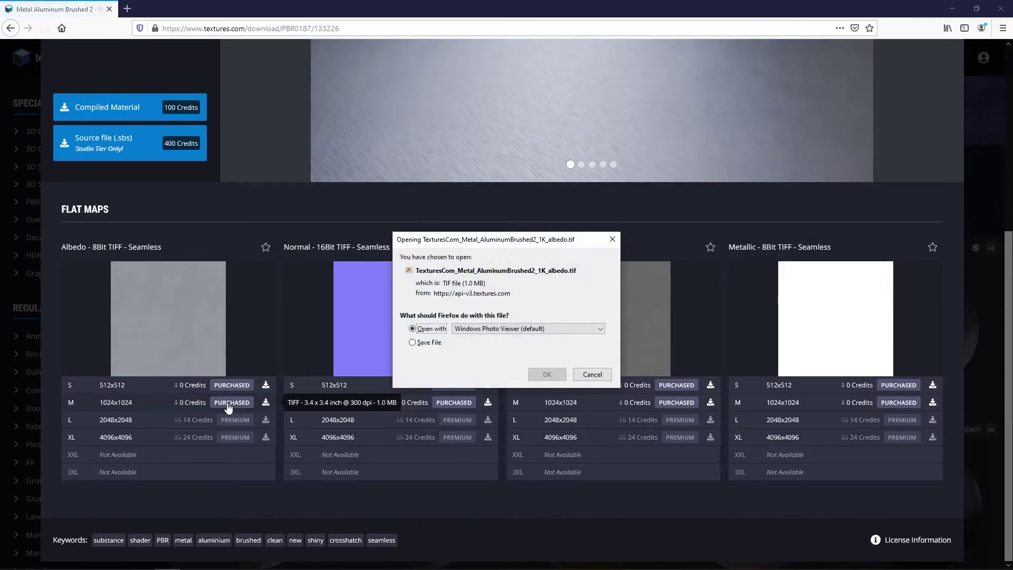
left_click(413, 342)
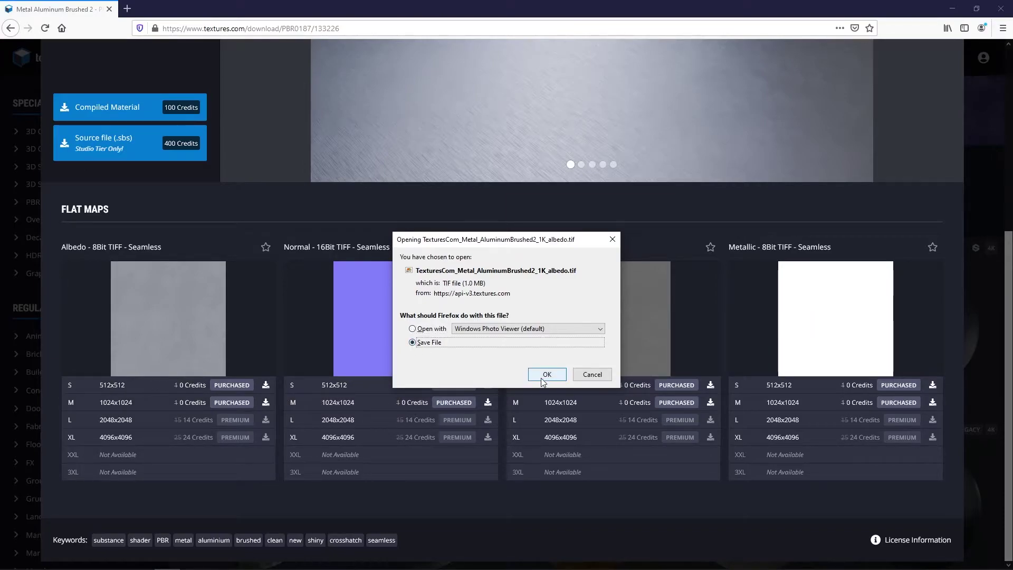
left_click(547, 374)
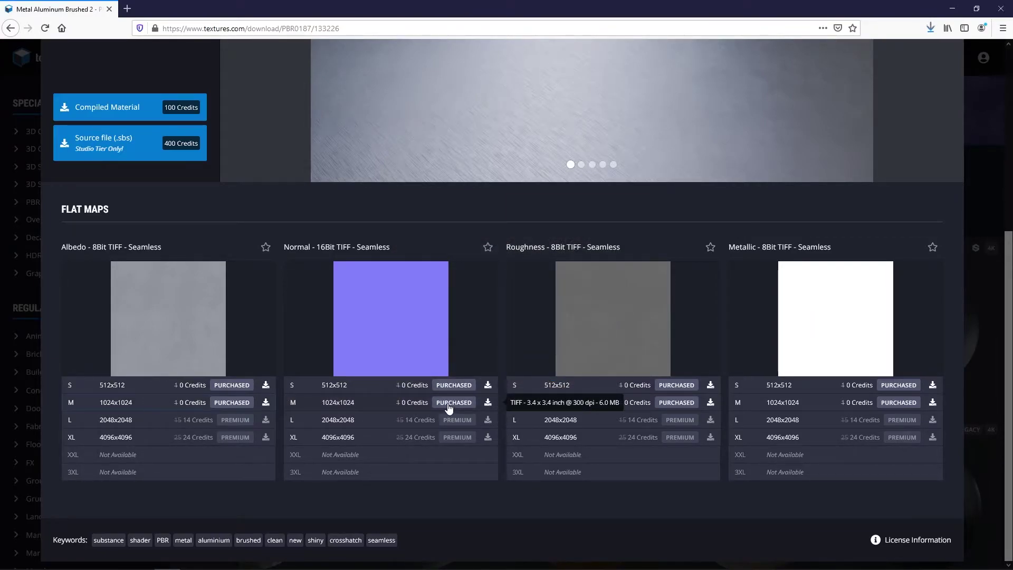
left_click(448, 404)
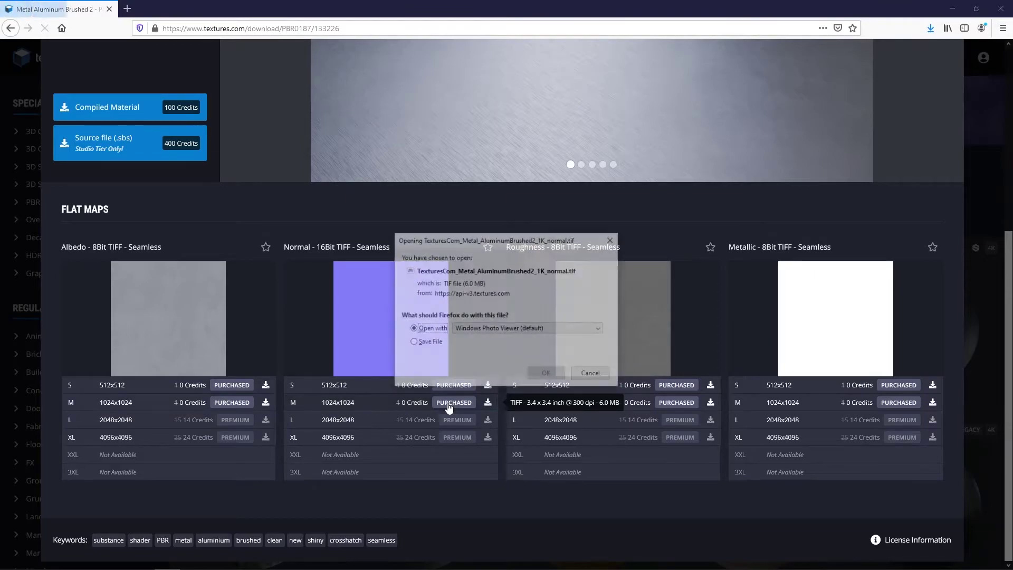
left_click(413, 343)
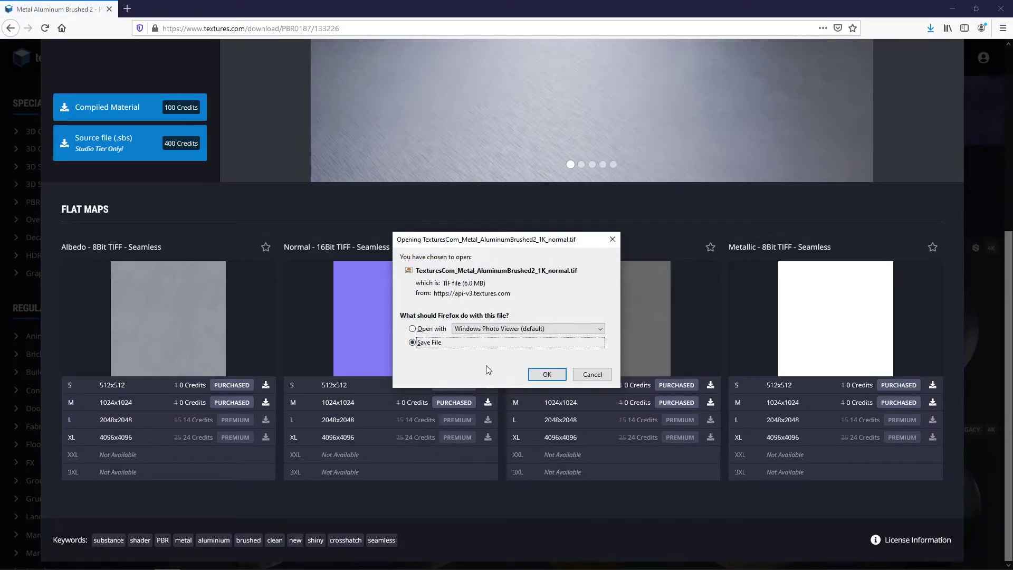
left_click(538, 373)
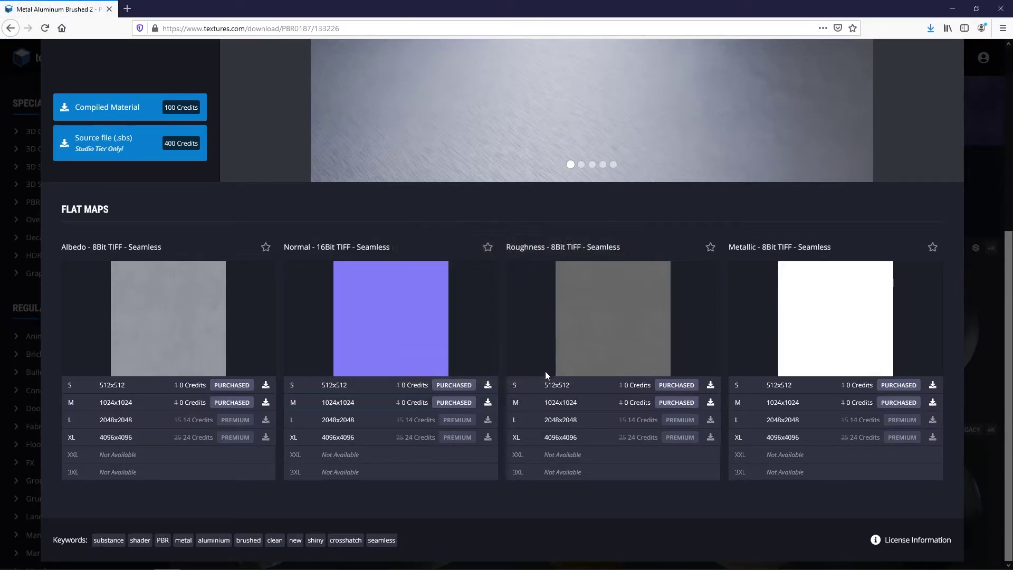
- Download the 1024x1024 roughness and metallic maps of the brushed aluminium, saving both as files
left_click(677, 405)
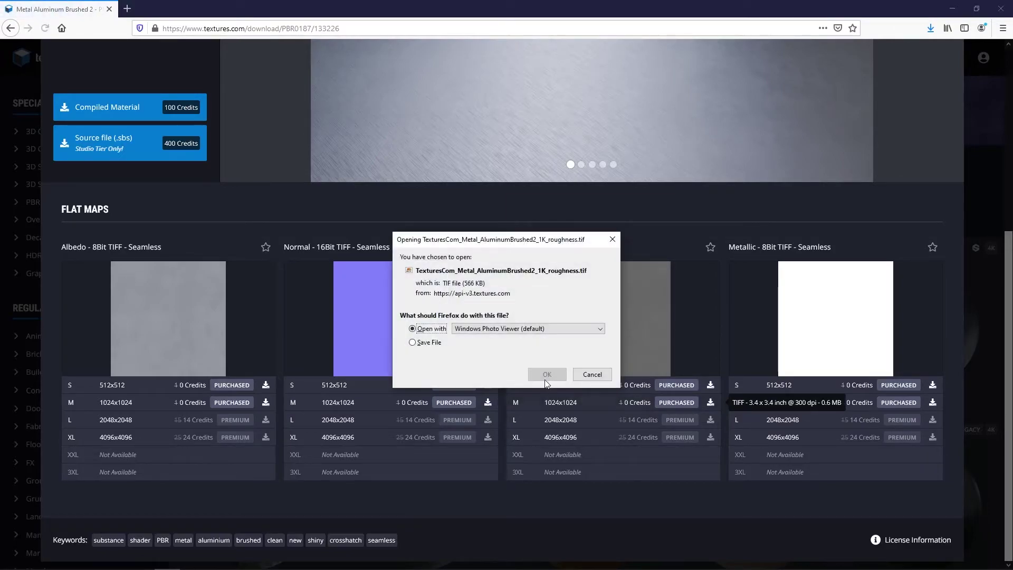
left_click(414, 343)
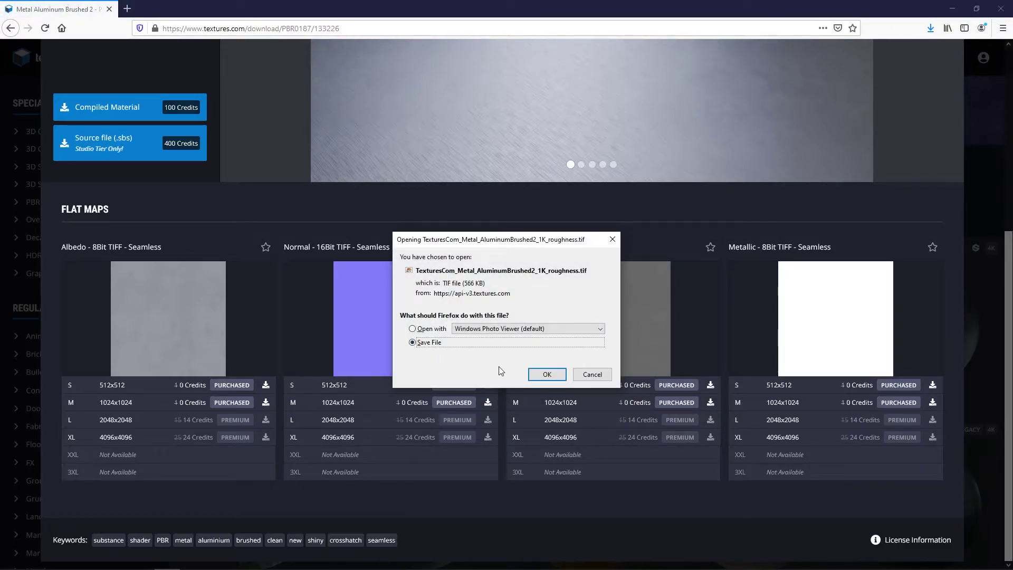
left_click(545, 374)
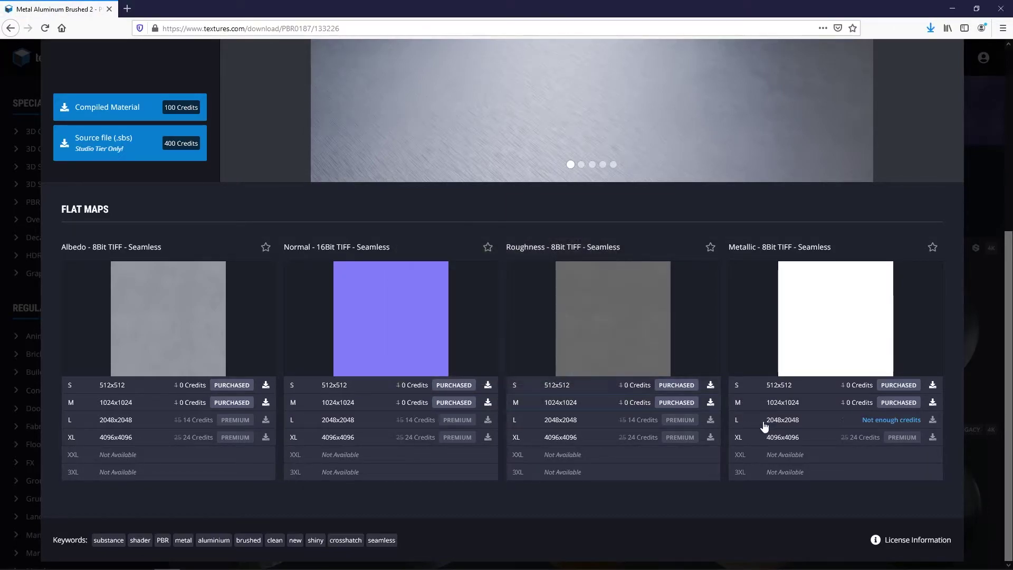
left_click(887, 406)
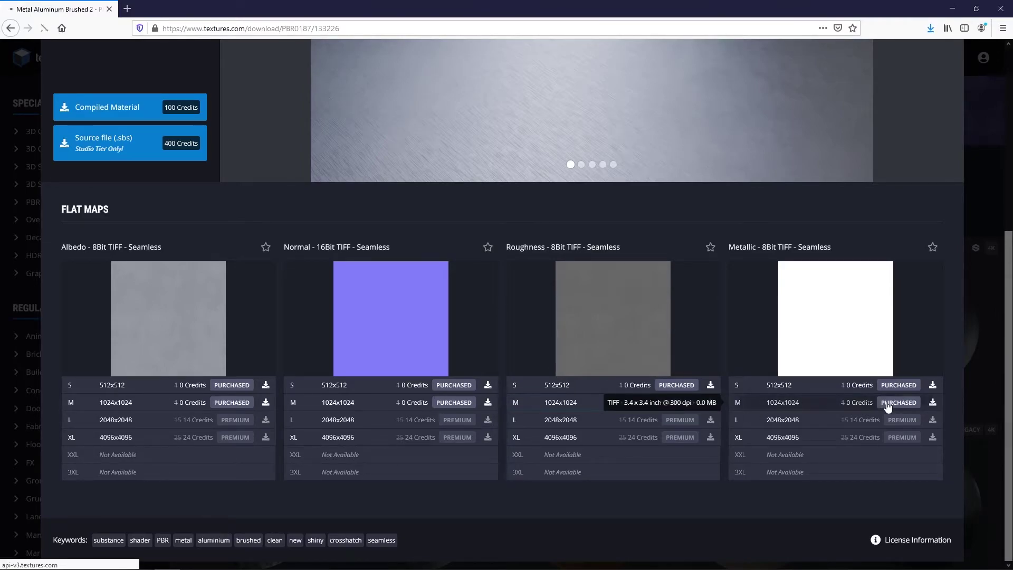
key("alt+s")
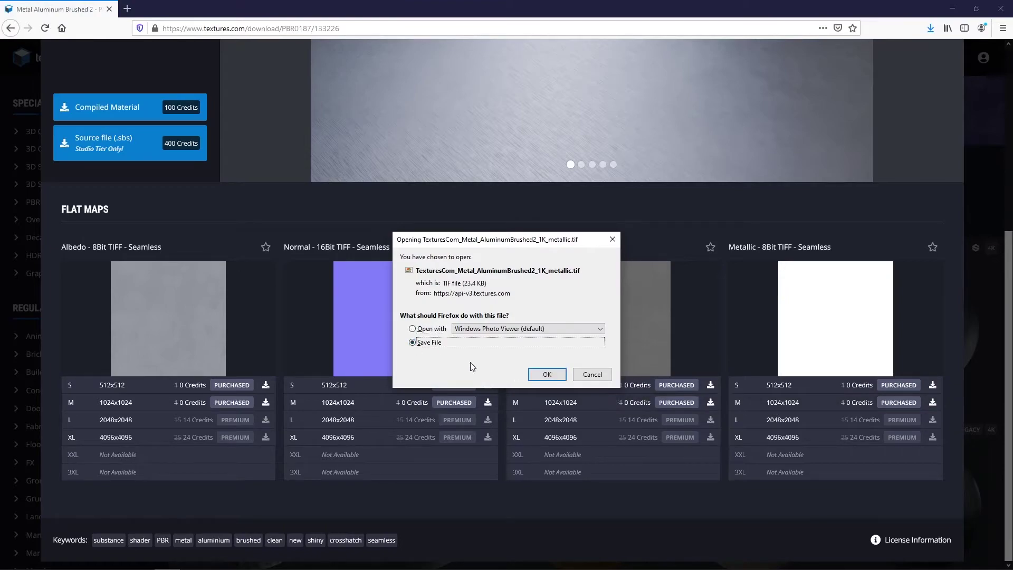
left_click(540, 375)
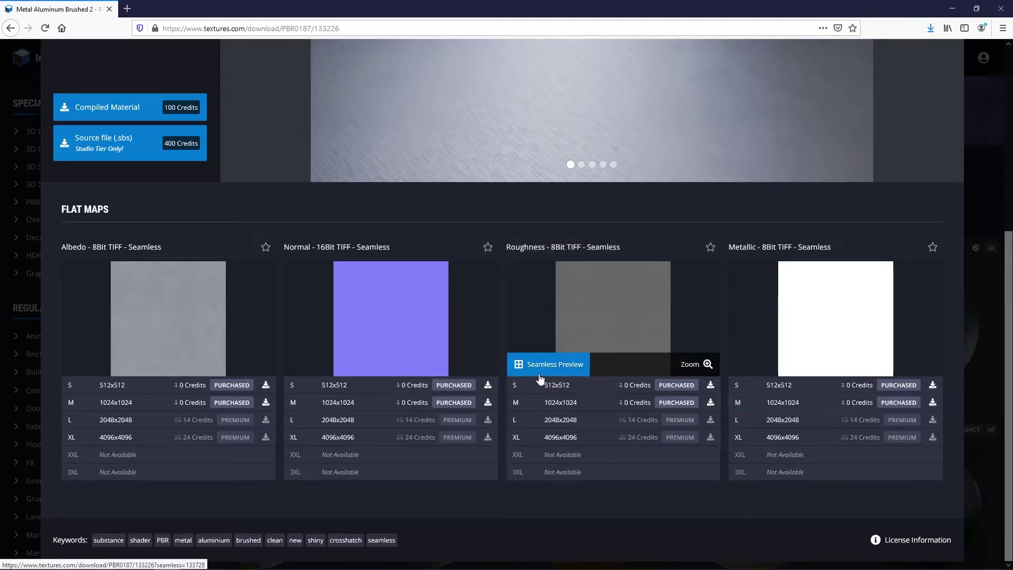
- Open the folder containing the downloaded maps and minimize the browser to return to Maya
left_click(929, 29)
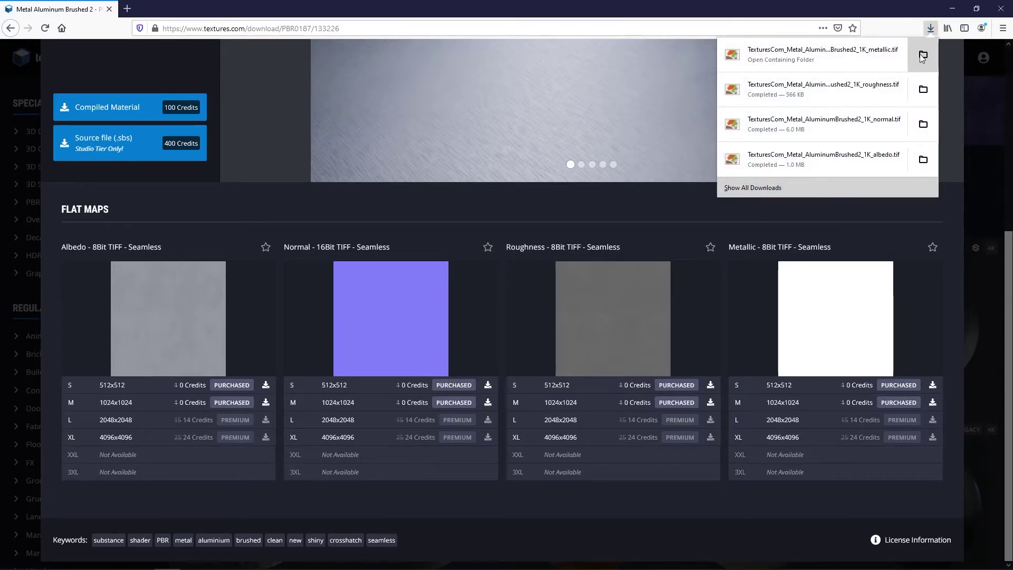
left_click(922, 55)
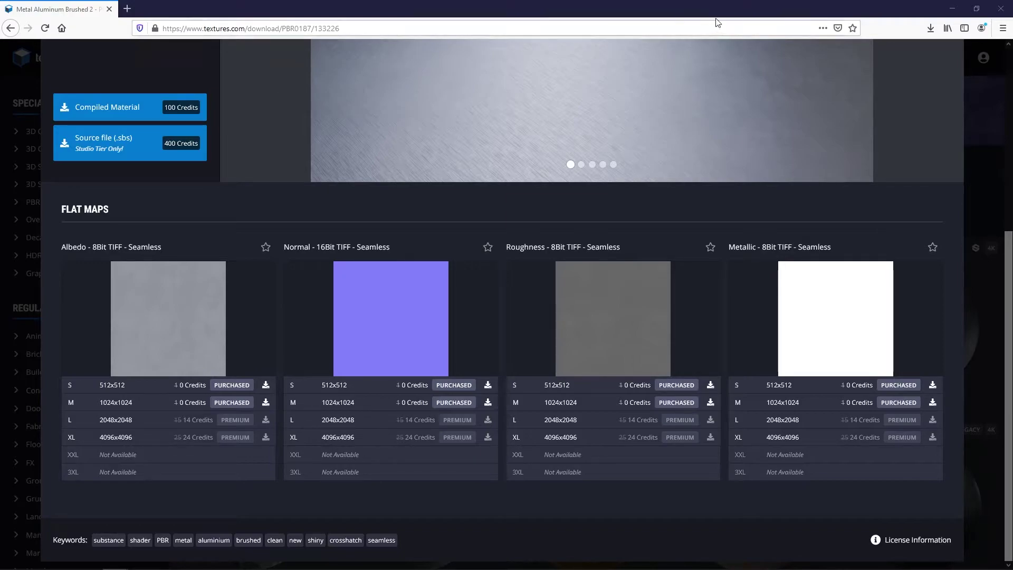
left_click(944, 9)
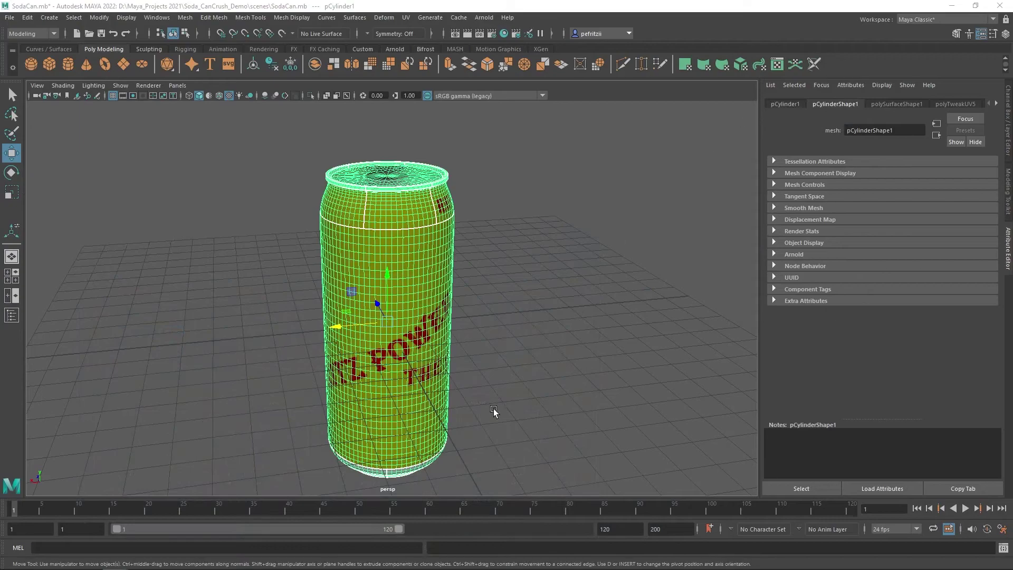
- Bring the project's sourceimages folder into view and create a new folder in it named Textures_Metal
mouse_move(118, 562)
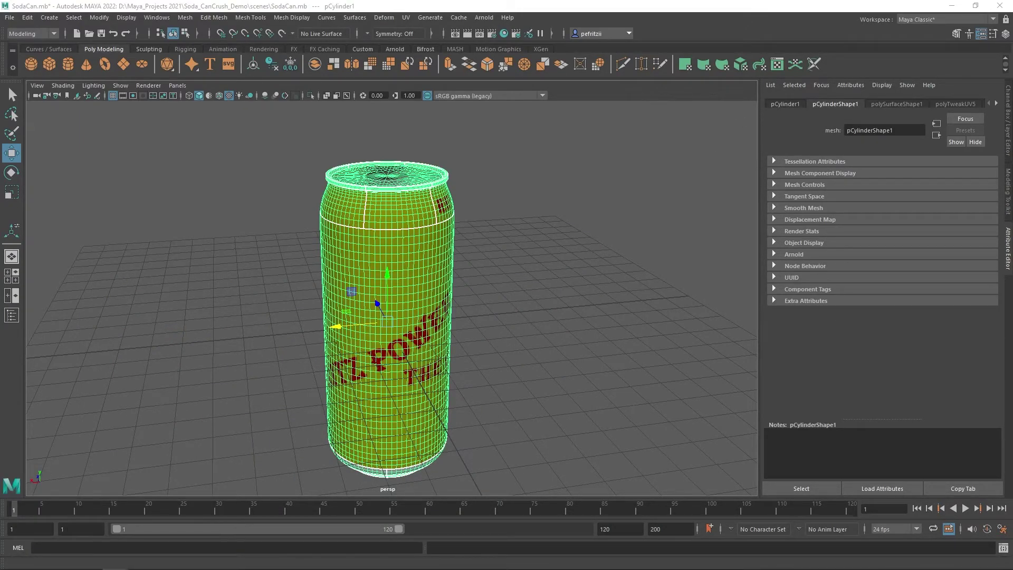
left_click_drag(0, 238, 516, 130)
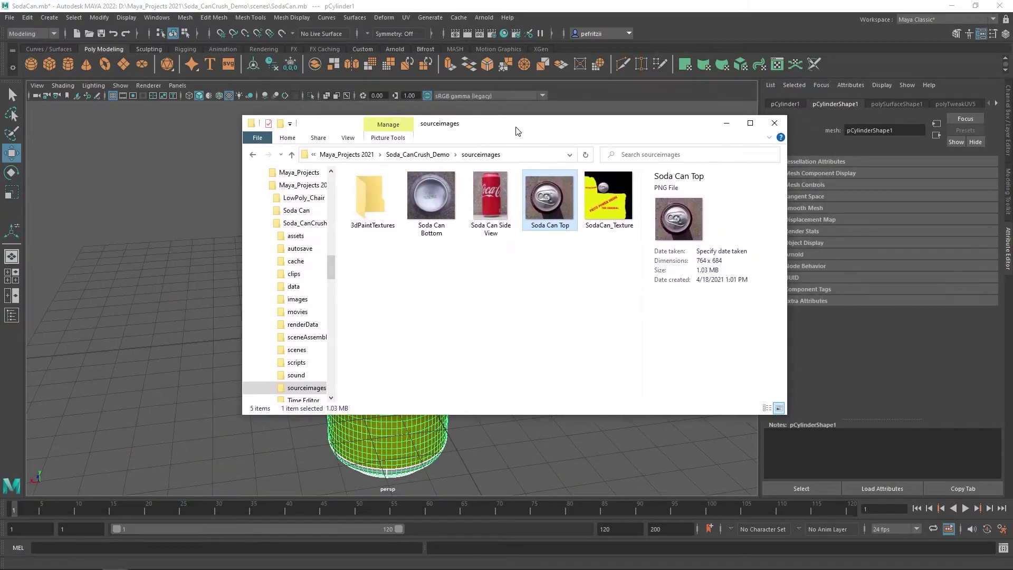
right_click(410, 295)
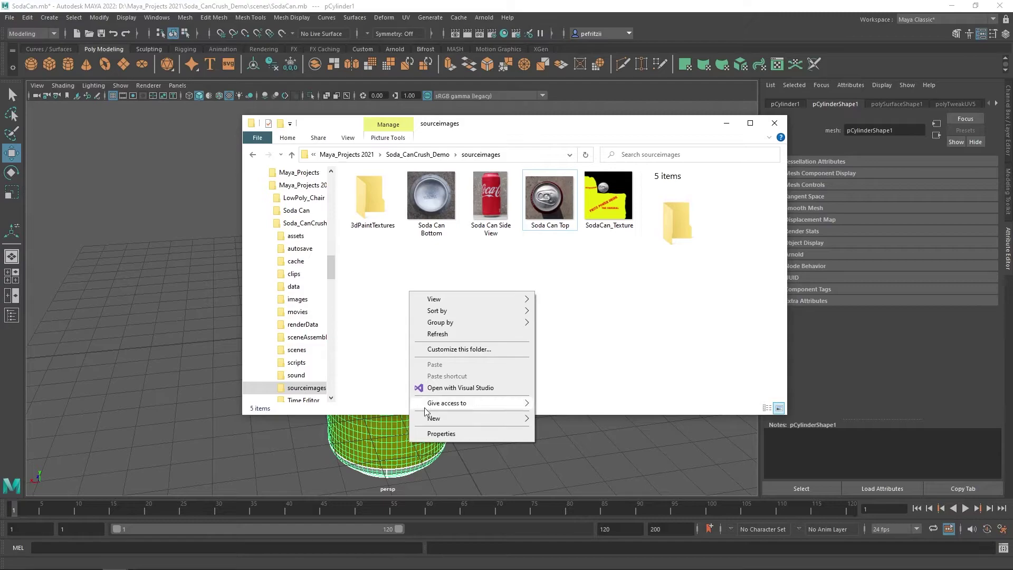
mouse_move(437, 419)
left_click(557, 421)
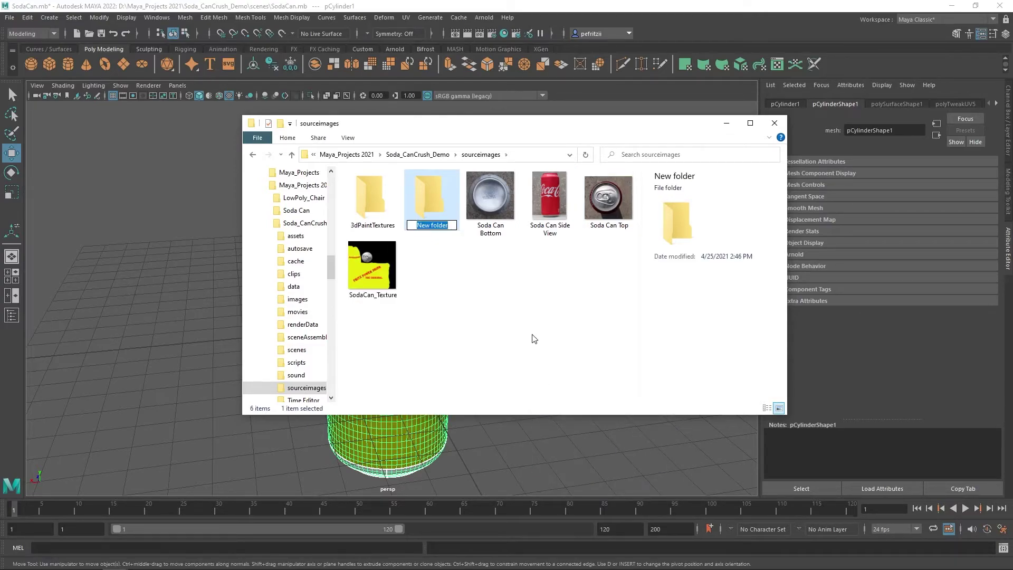
type("Textures_Metal")
key("Return")
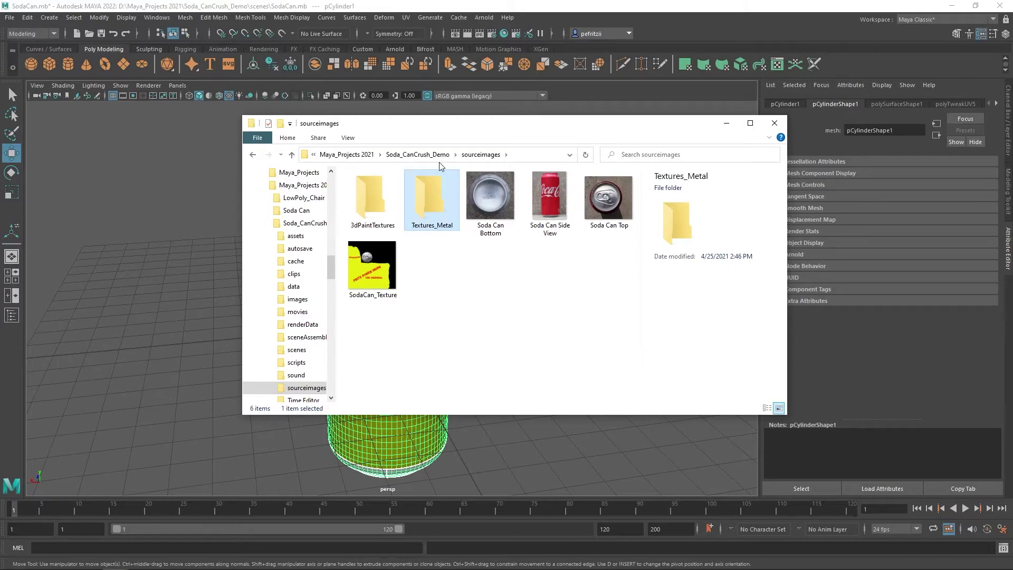
- Transfer the four downloaded brushed aluminium TIF maps into the Textures_Metal folder and put the folder window away
double_click(425, 187)
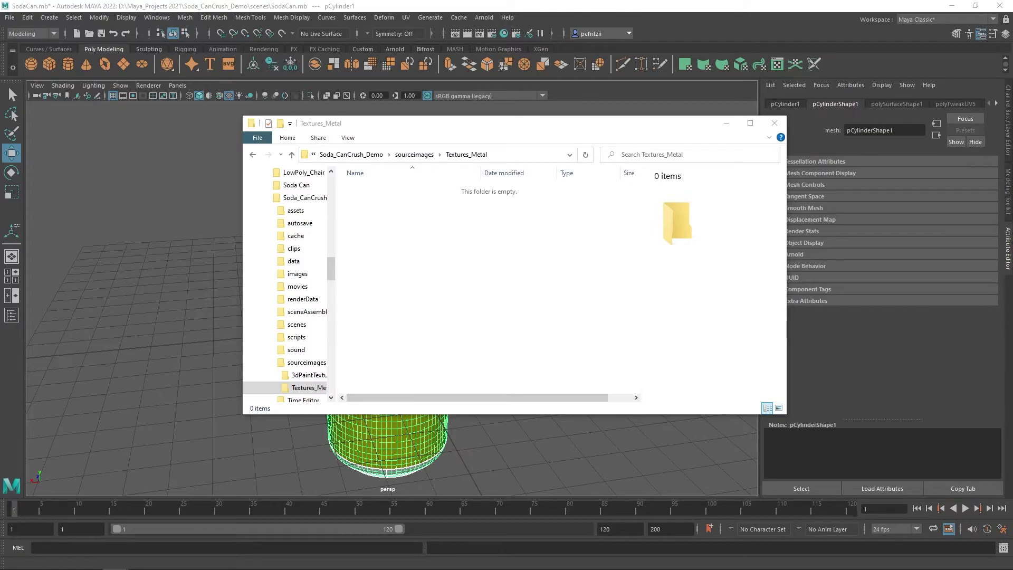
left_click_drag(1012, 277, 475, 278)
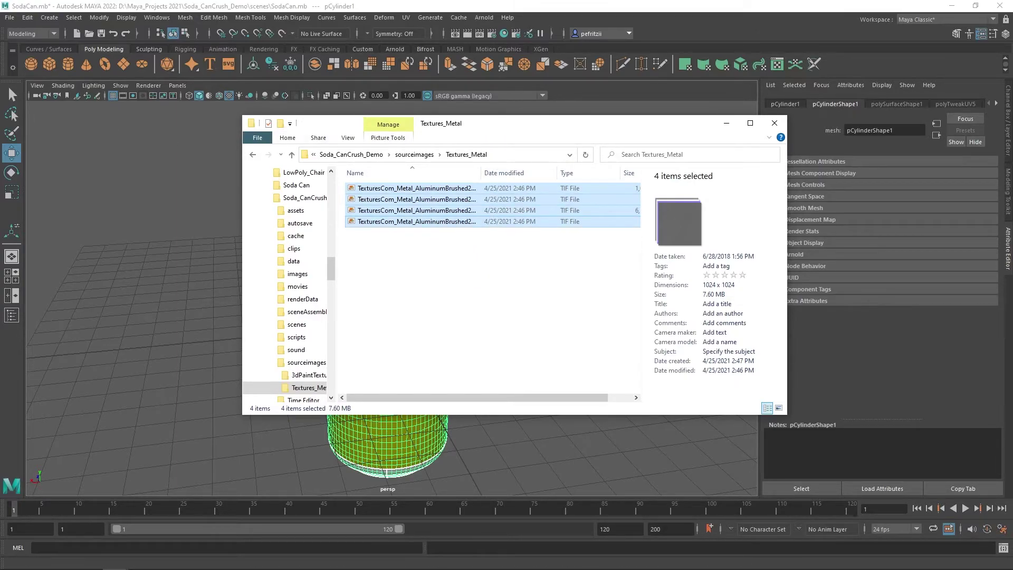
left_click(115, 569)
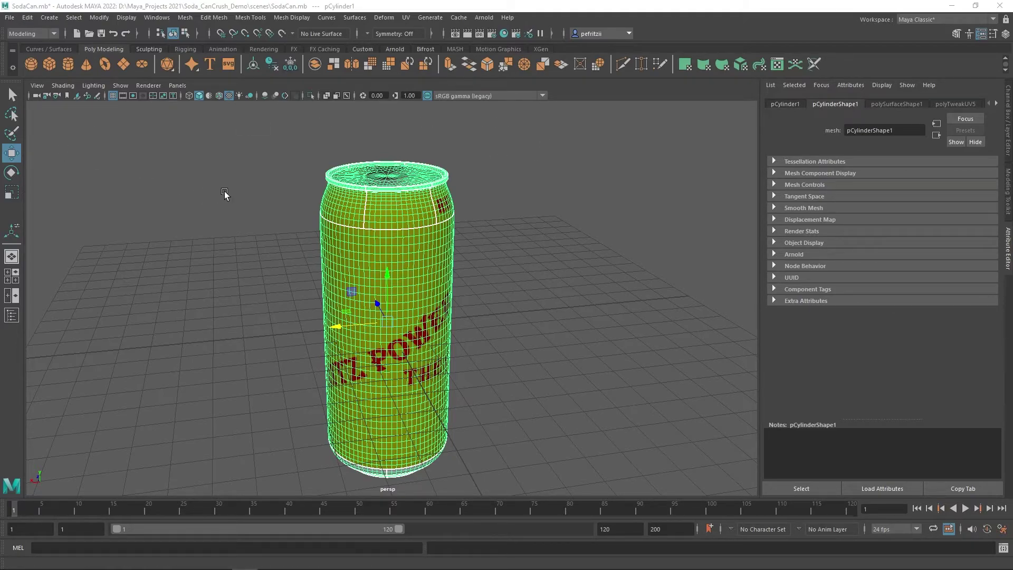
- Bring the UV Editor over the can's scene and hide the texture image behind the UV shells
scroll(280, 194, "down", 3)
scroll(280, 194, "up", 1)
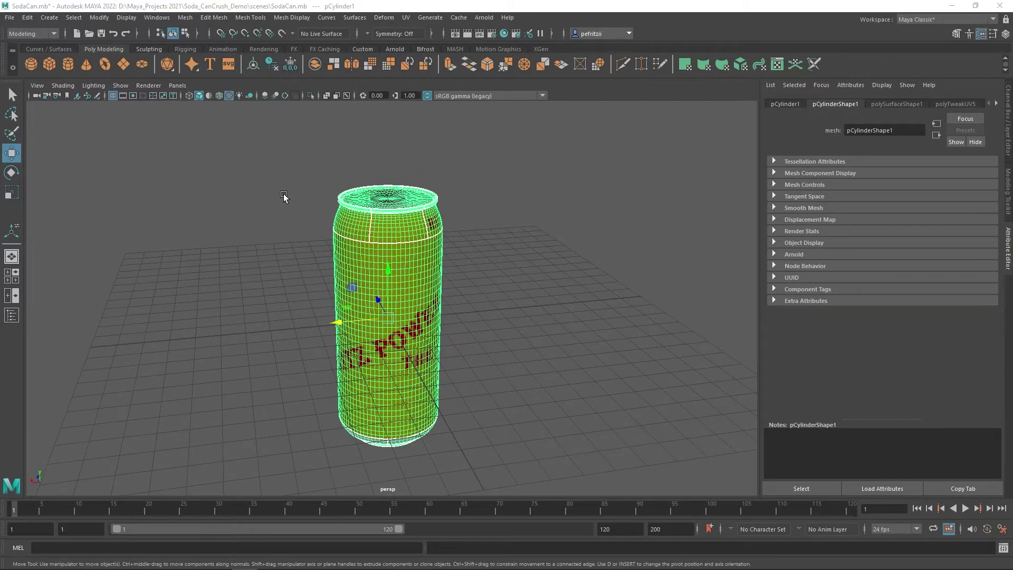
left_click_drag(0, 120, 460, 115)
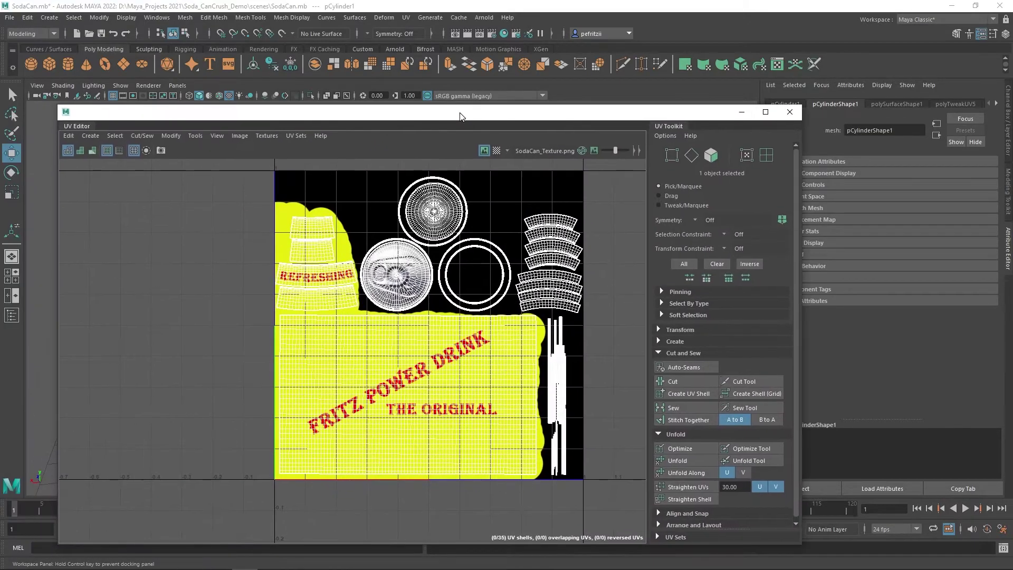
scroll(446, 199, "up", 2)
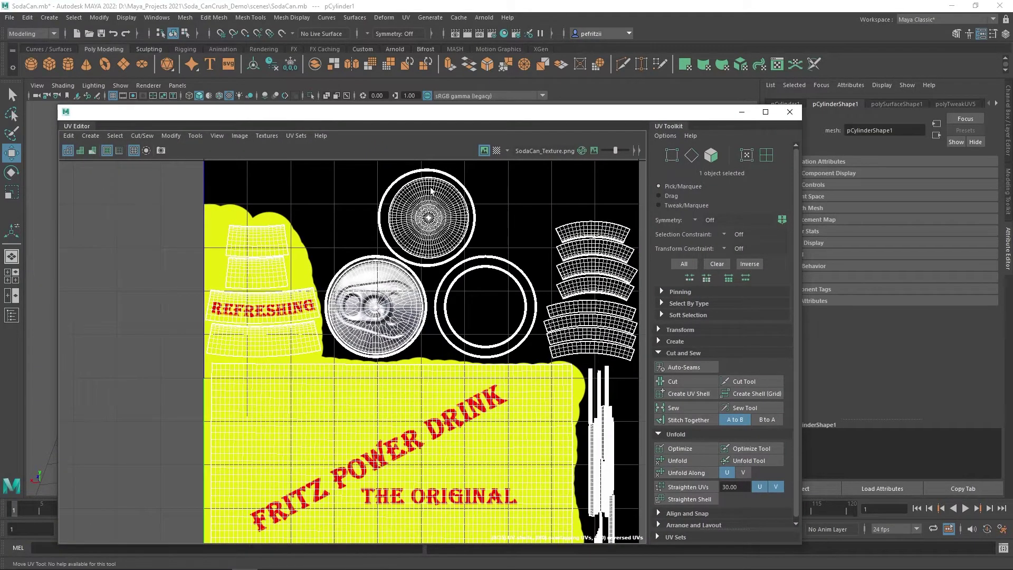
left_click(484, 151)
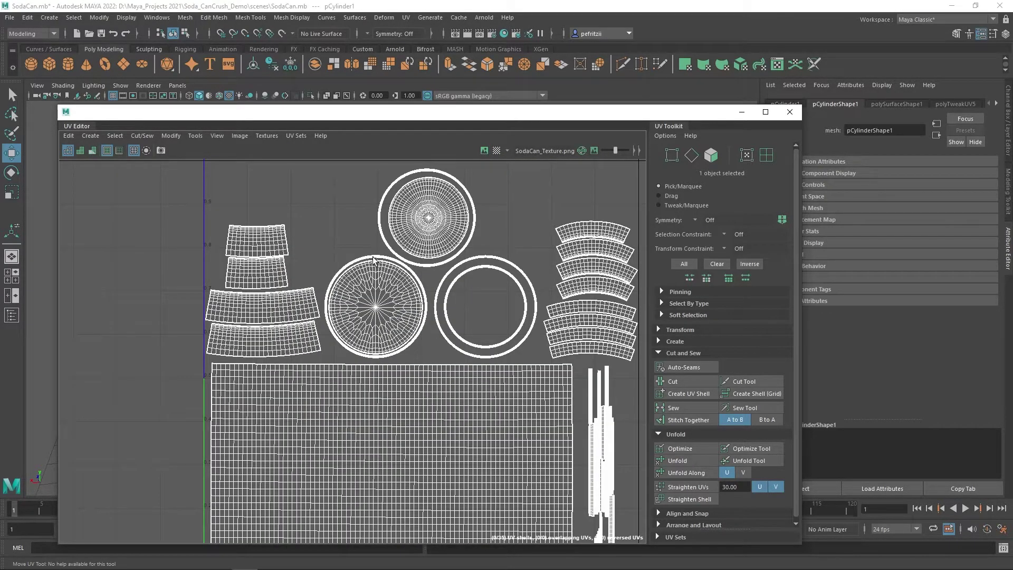
- In UV shell mode, select the upper disc and its rings, the ring shells and the curved strips on the layout's far side from the V axis
right_click_drag(372, 258, 296, 215)
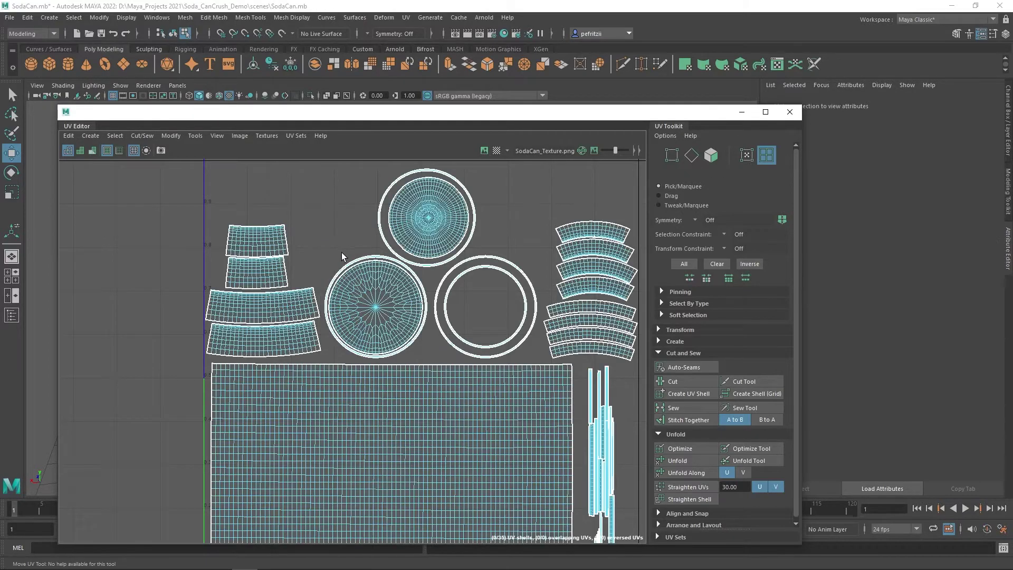
left_click(360, 262)
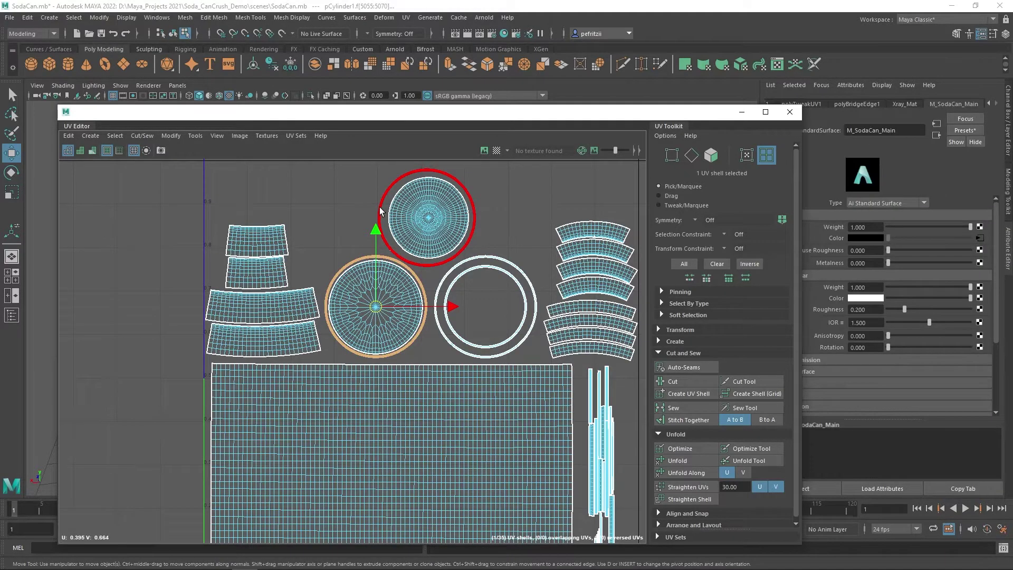
left_click_drag(374, 181, 520, 221)
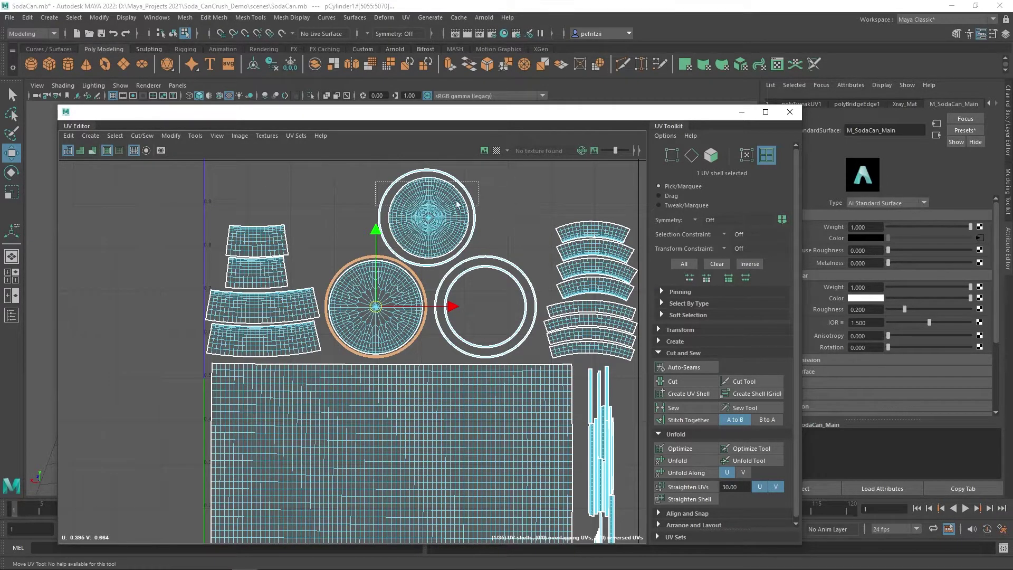
left_click_drag(638, 365, 602, 290)
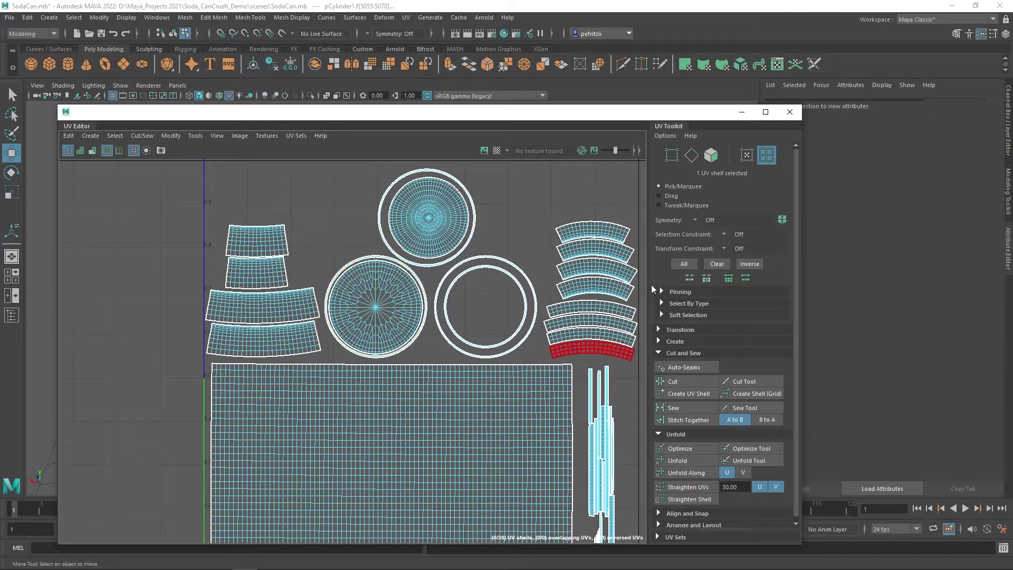
left_click_drag(643, 352, 425, 179)
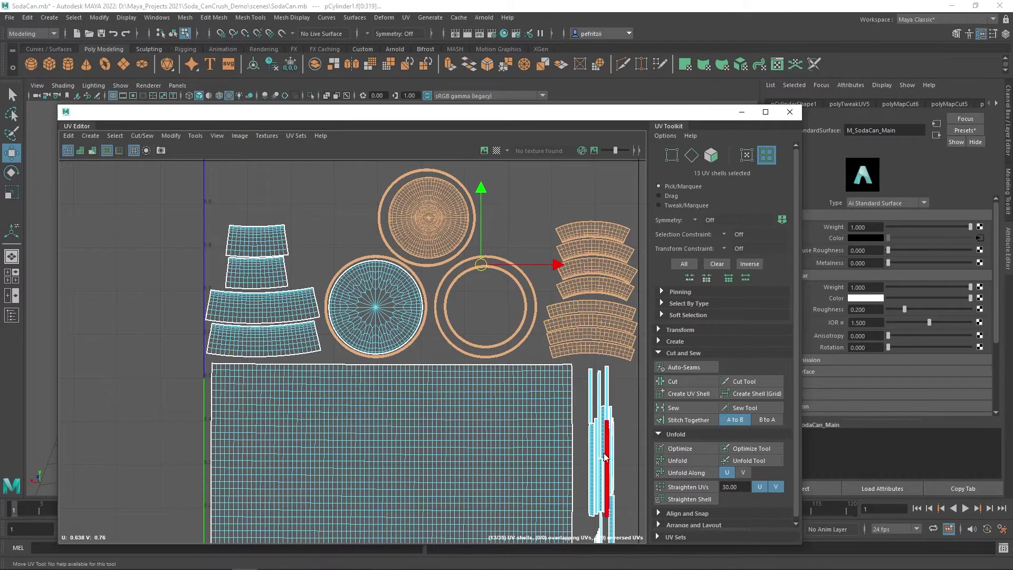
- Add all the narrow vertical shells beside the can's large body shell to the UV shell selection
scroll(601, 464, "down", 2)
scroll(583, 475, "up", 1)
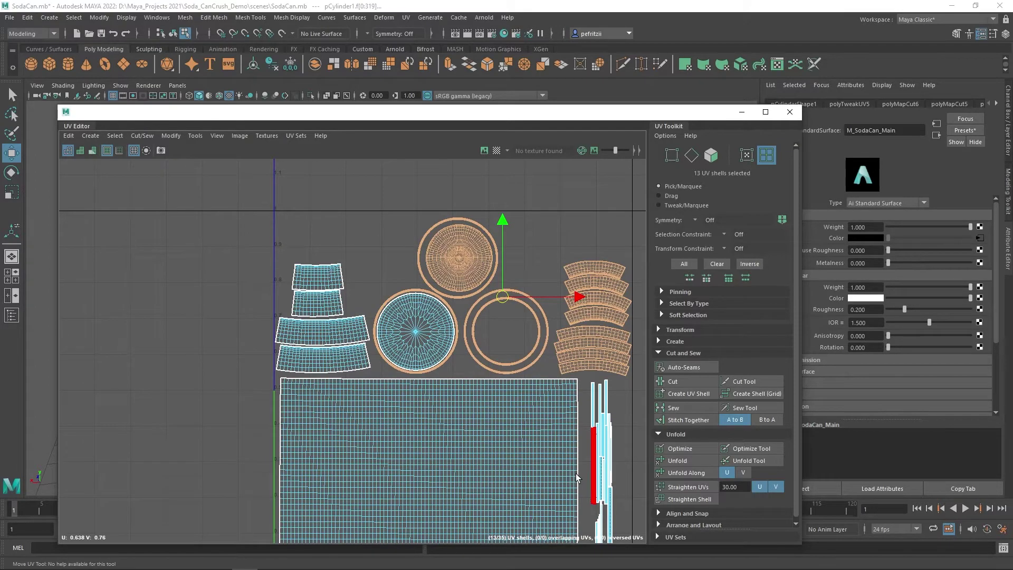
middle_click_drag(584, 476, 534, 341, "alt")
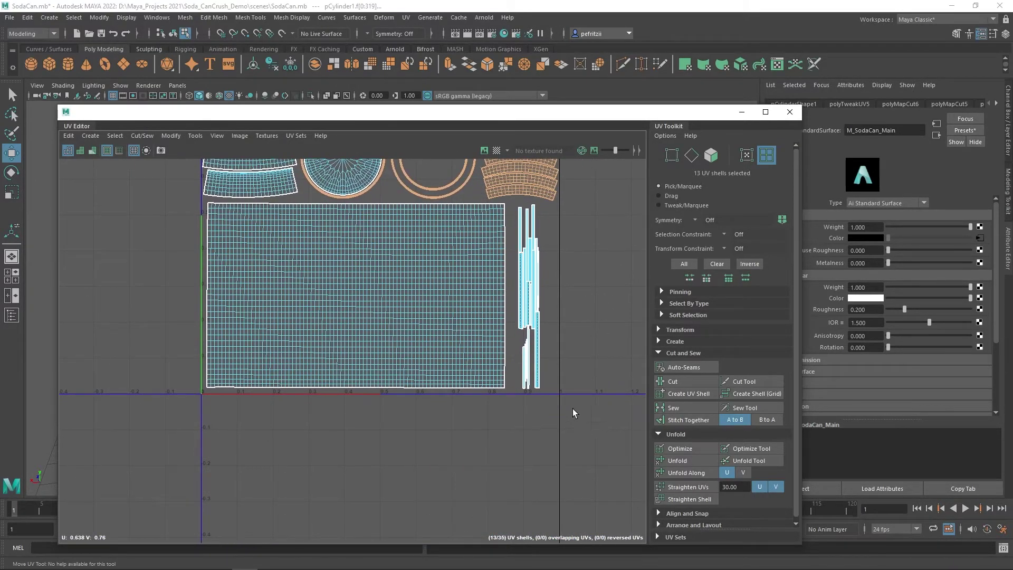
left_click_drag(569, 390, 516, 209, "shift")
scroll(522, 224, "down", 1)
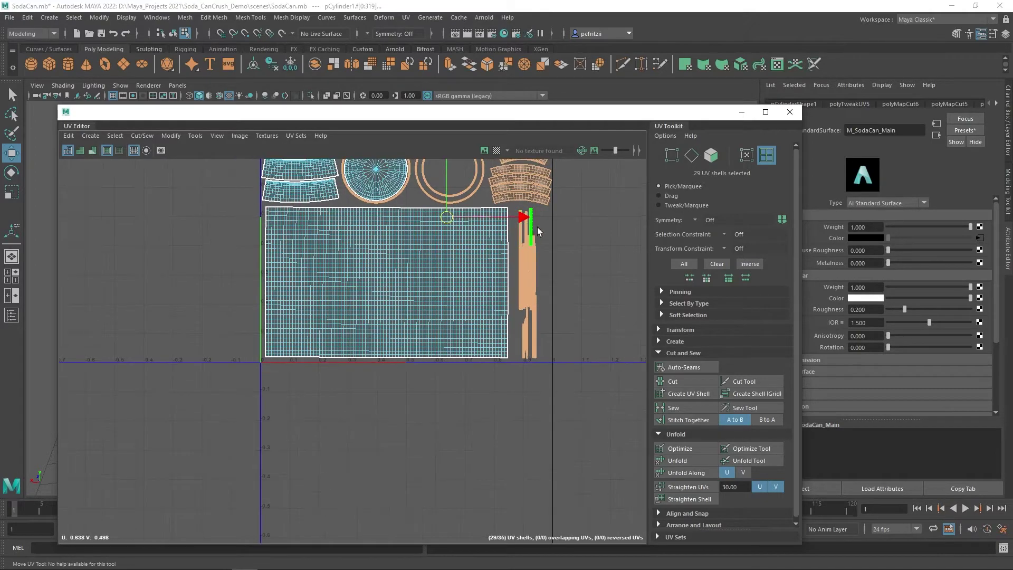
middle_click_drag(575, 228, 581, 355, "alt")
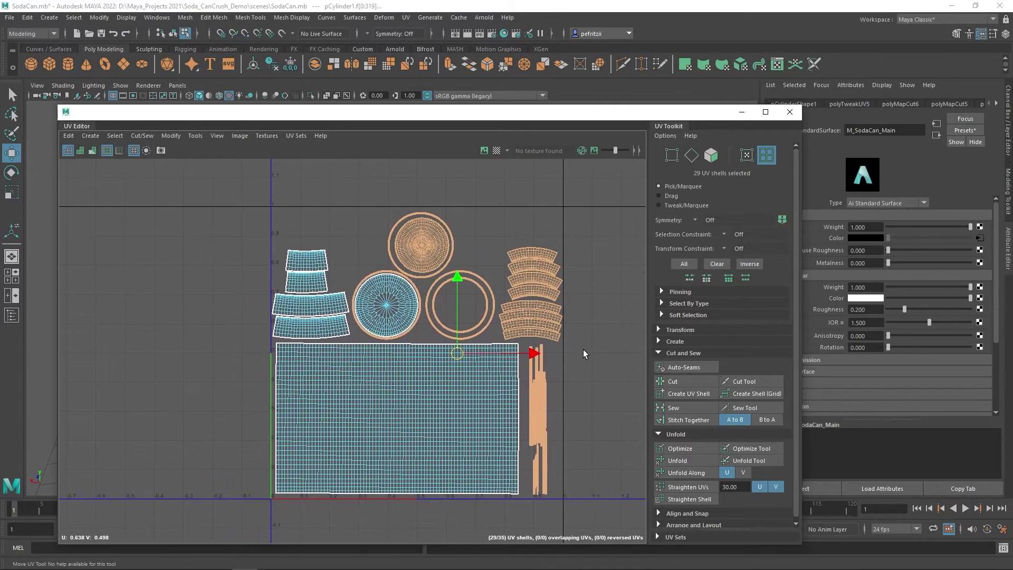
- Move the UV Editor aside, assign a new aiStandardSurface material to the selected shells and name it M_Can_Metal
left_click_drag(532, 116, 0, 120)
left_click(283, 216)
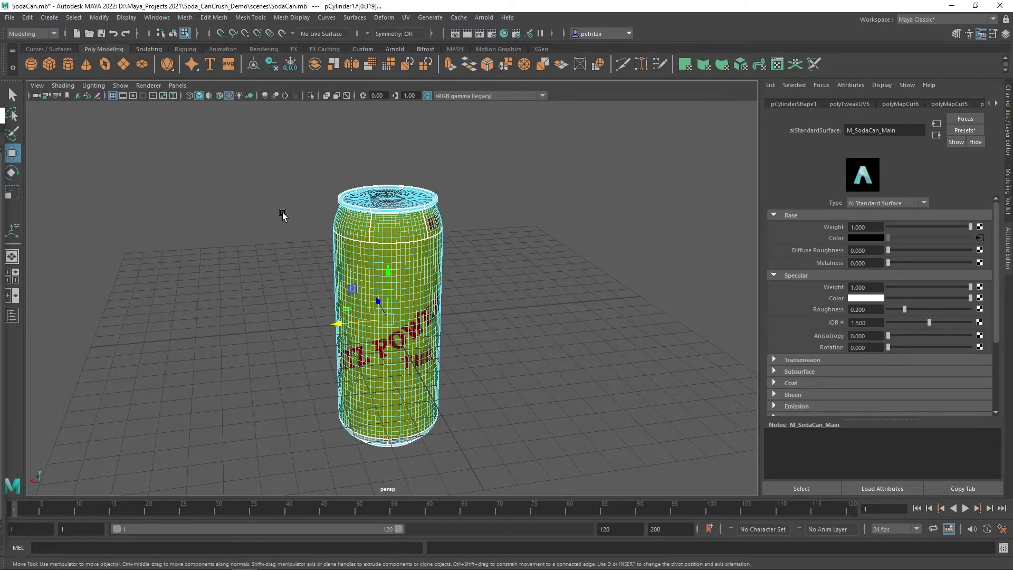
right_click_drag(282, 213, 281, 482)
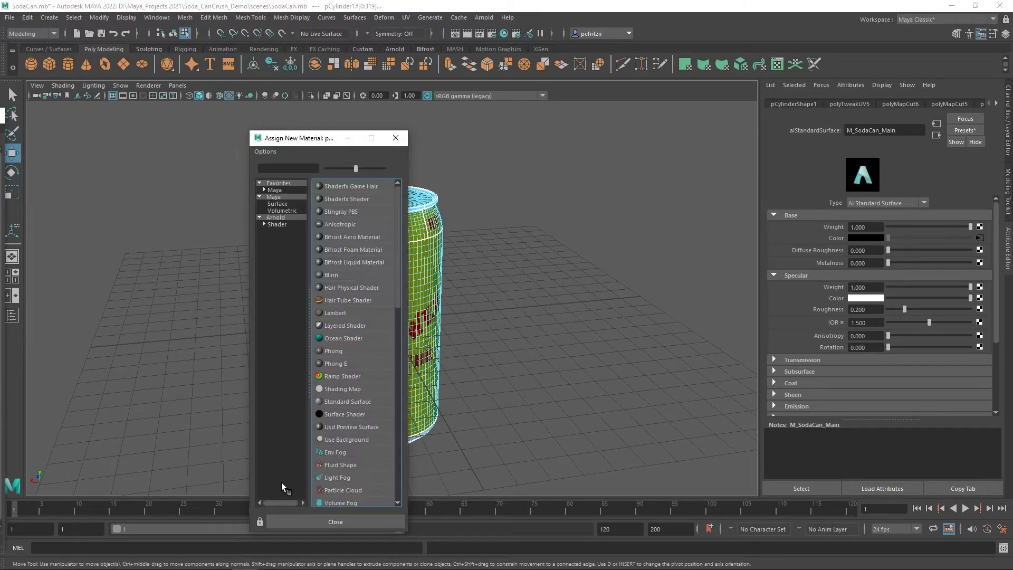
left_click(276, 218)
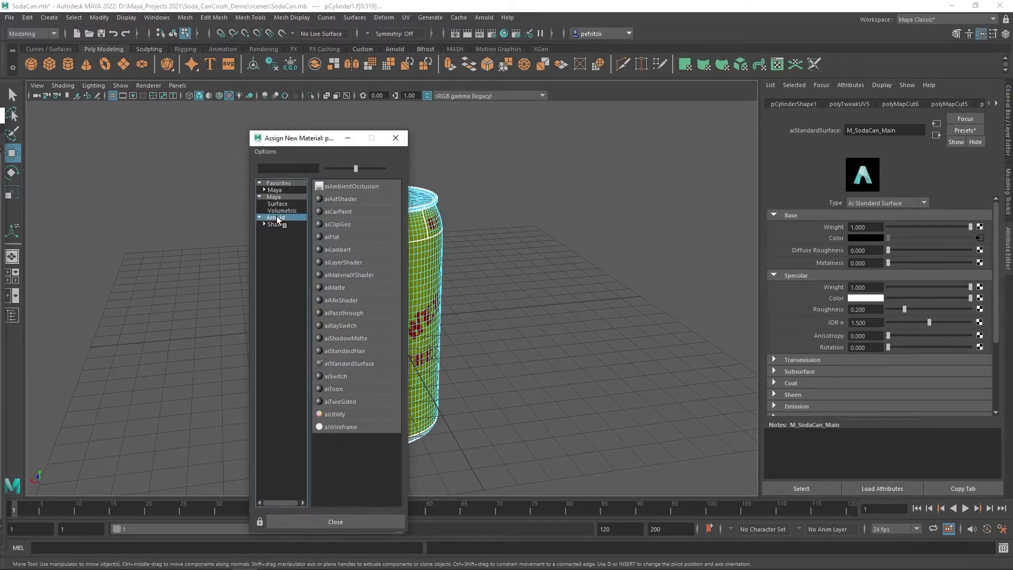
left_click(359, 363)
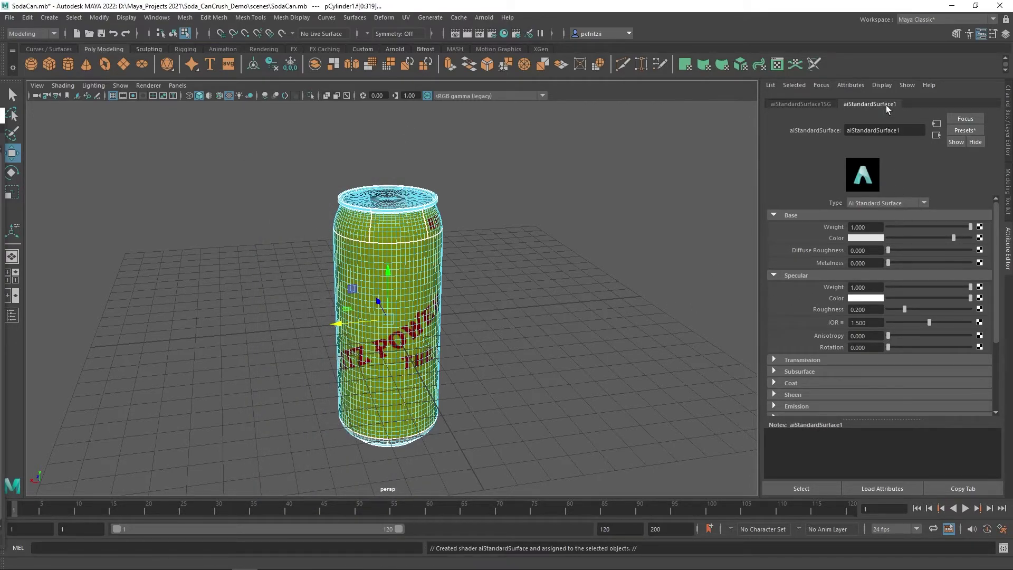
left_click_drag(908, 132, 843, 130)
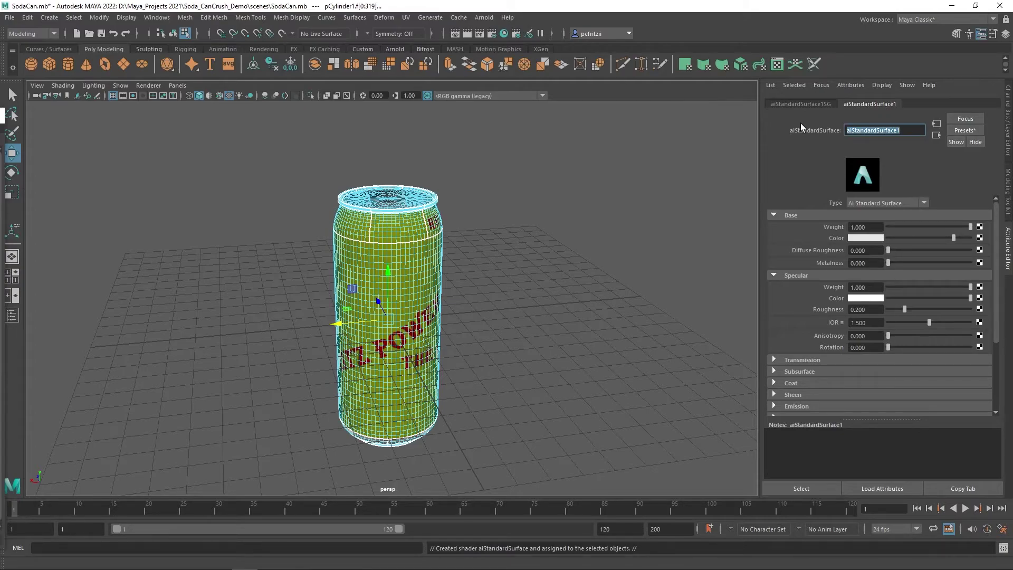
type("M_Can_Metal")
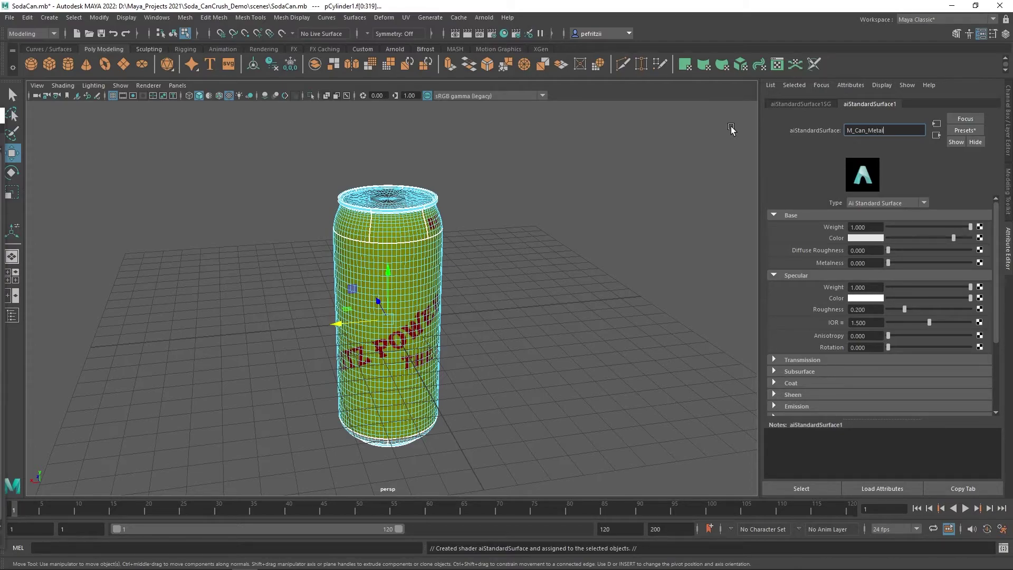
key("Return")
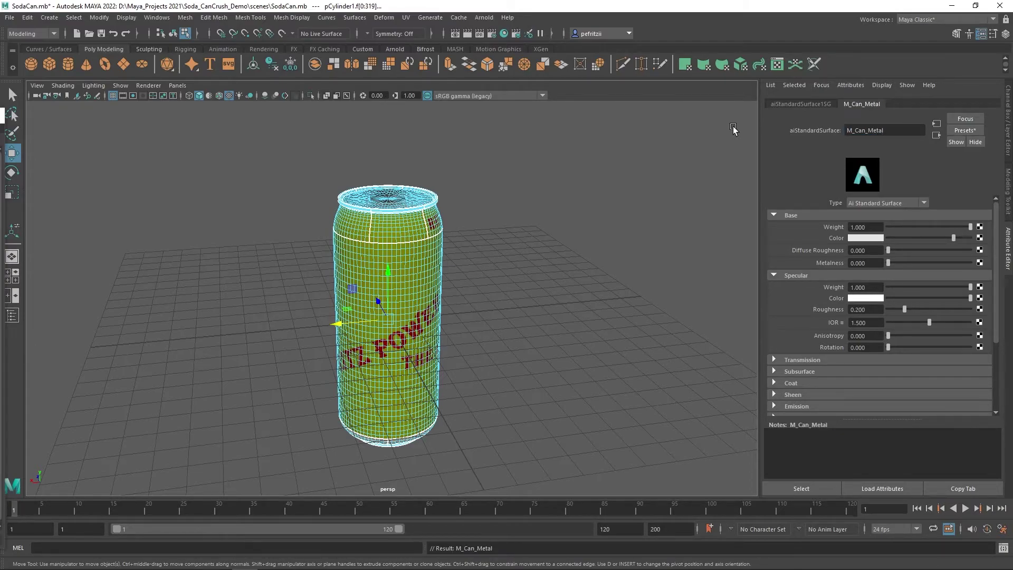
- Reuse the material's name M_Can_Metal for its shading group and return to the material's attributes
left_click_drag(893, 133, 837, 135)
key("ctrl+c")
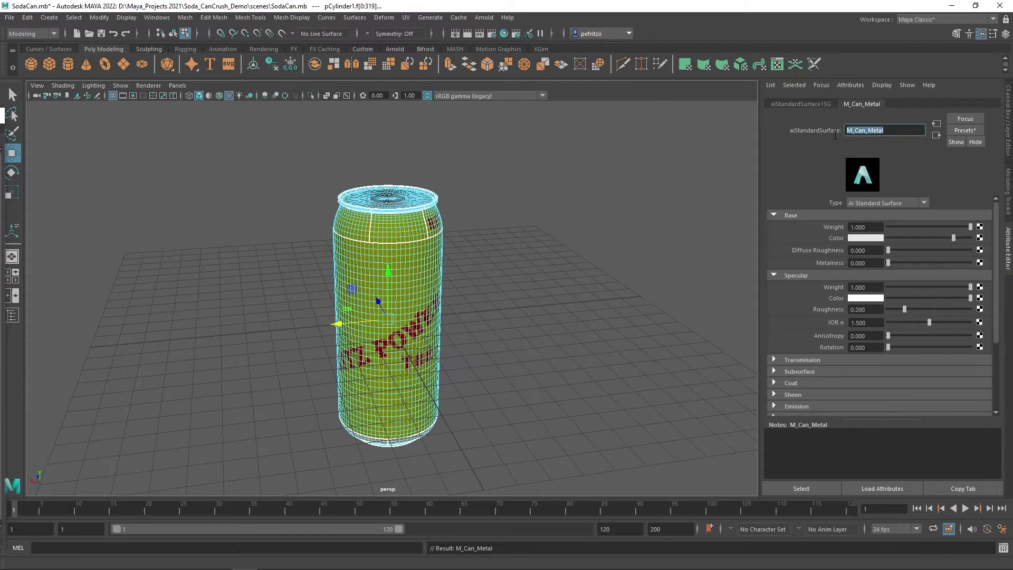
left_click(813, 101)
left_click_drag(913, 131, 803, 128)
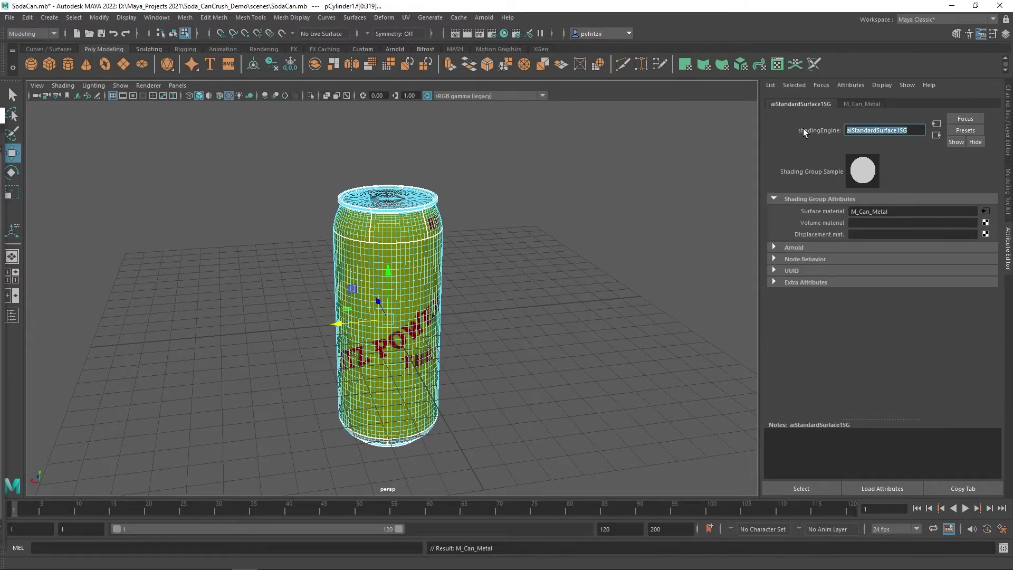
key("ctrl+v")
key("Return")
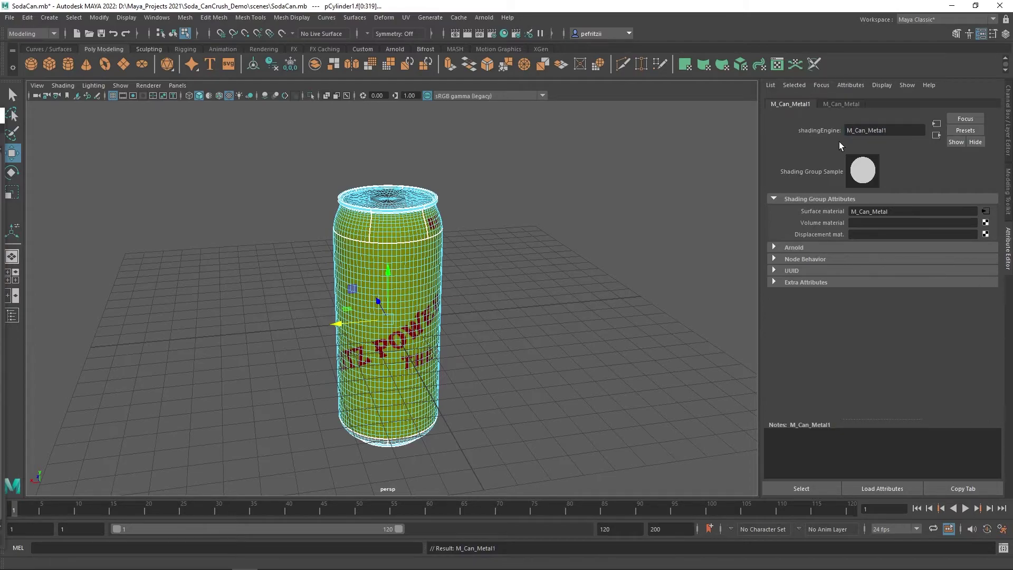
left_click(835, 103)
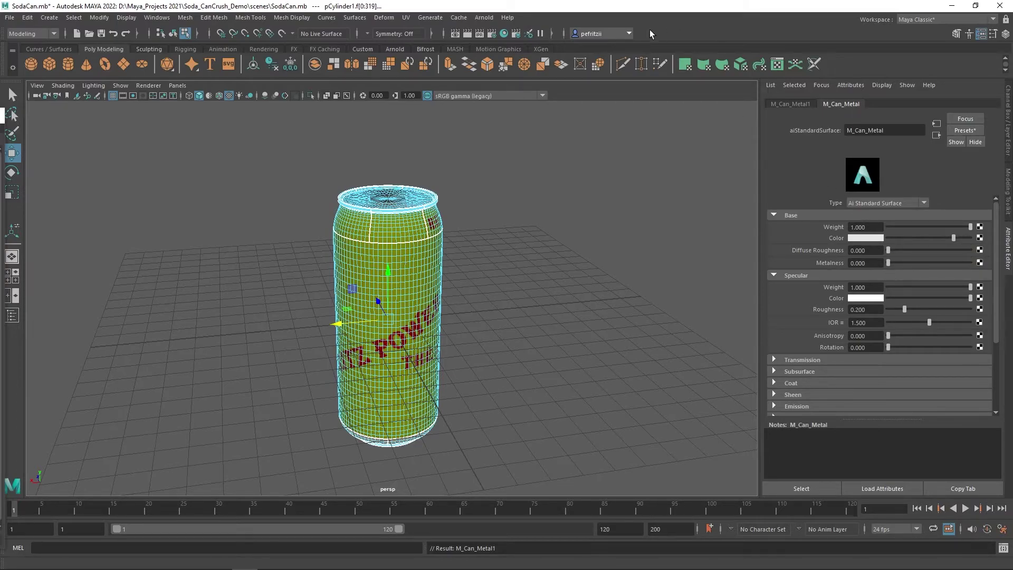
- Open the Hypershade at full size and add the M_Can_Metal material to the empty graph
left_click(505, 34)
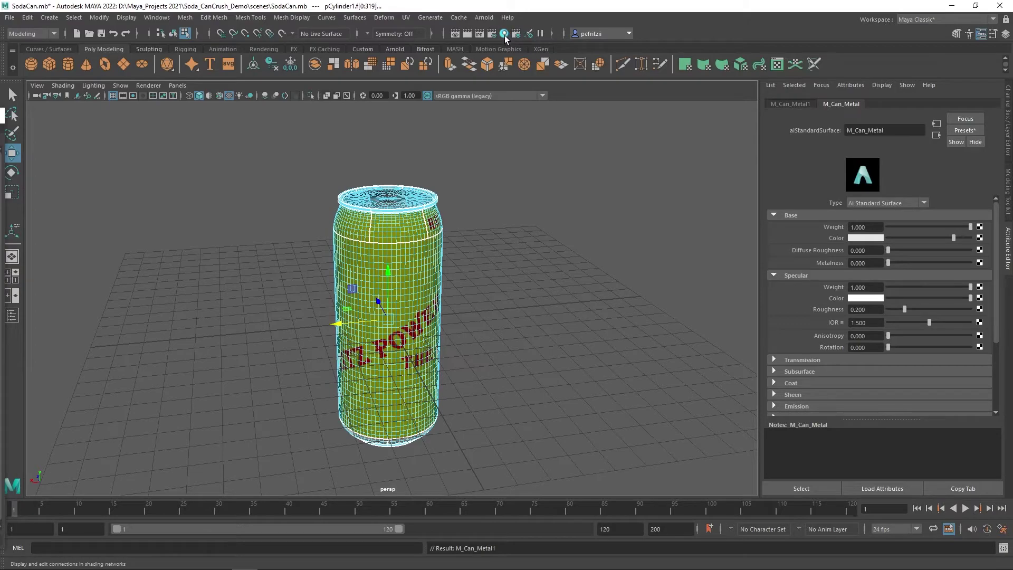
left_click_drag(0, 114, 579, 40)
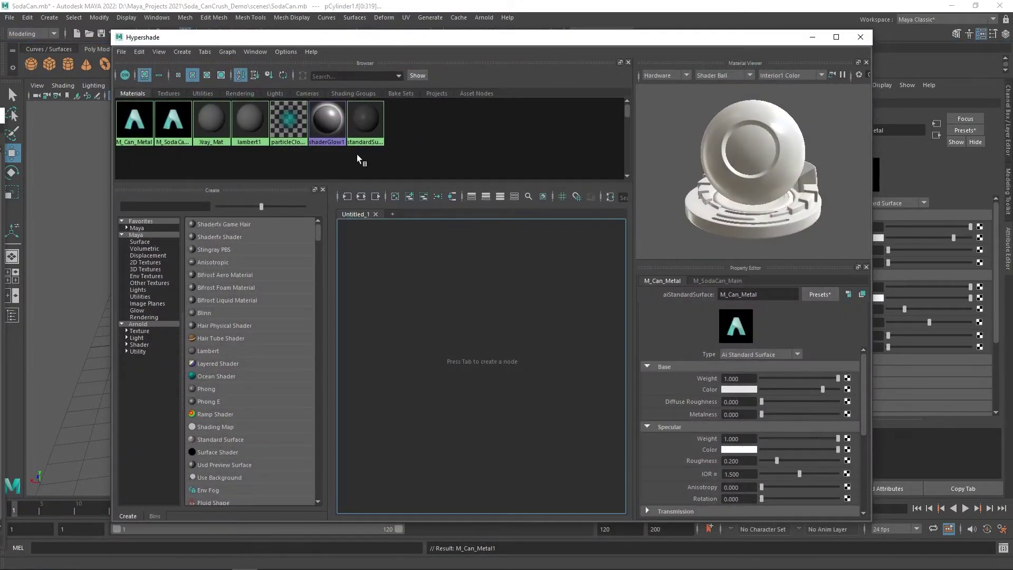
double_click(435, 40)
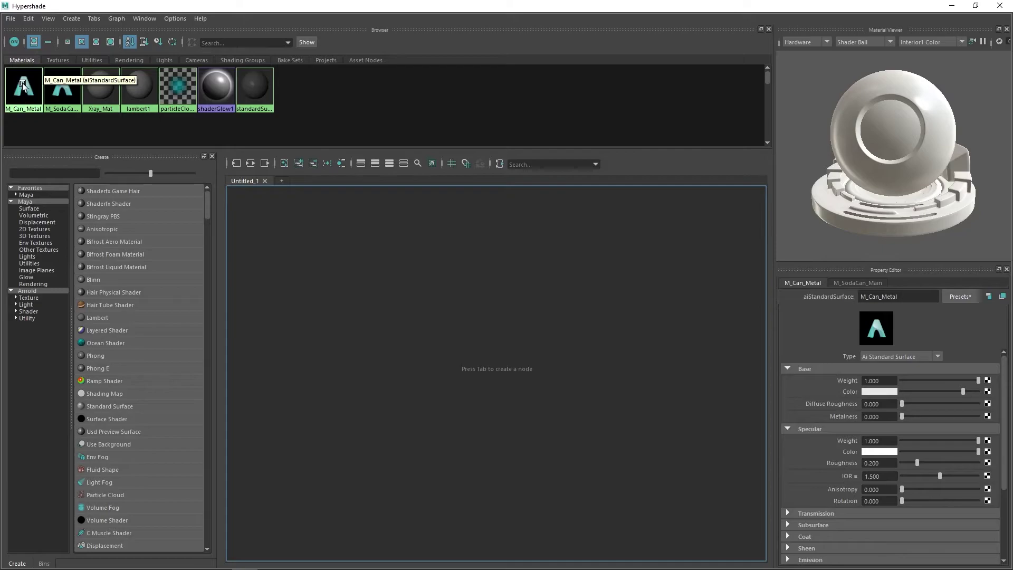
left_click_drag(23, 84, 603, 244)
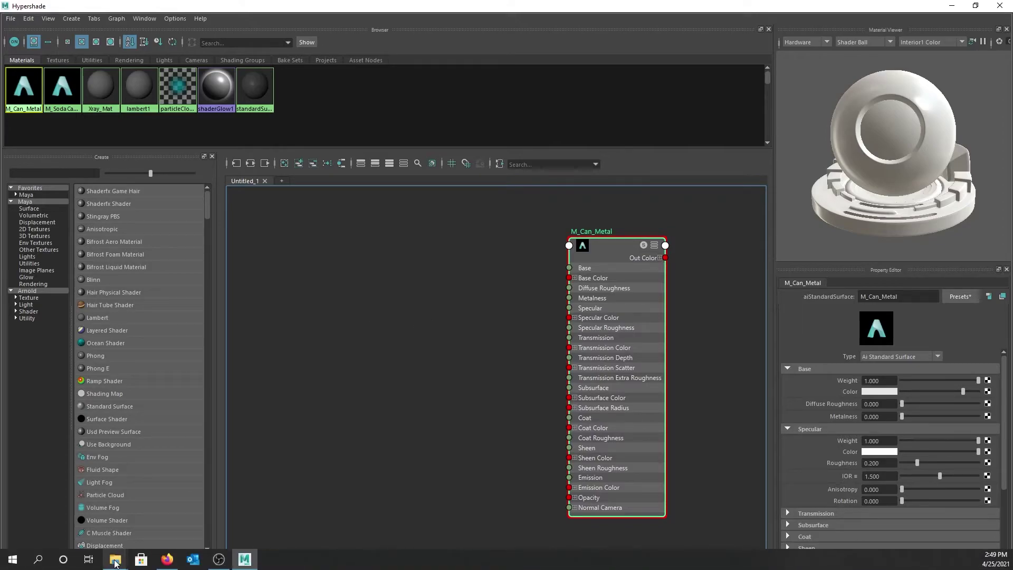
- Bring up the Textures_Metal folder, widen its name column to show the full map names, and move its window aside
mouse_move(114, 565)
left_click(69, 534)
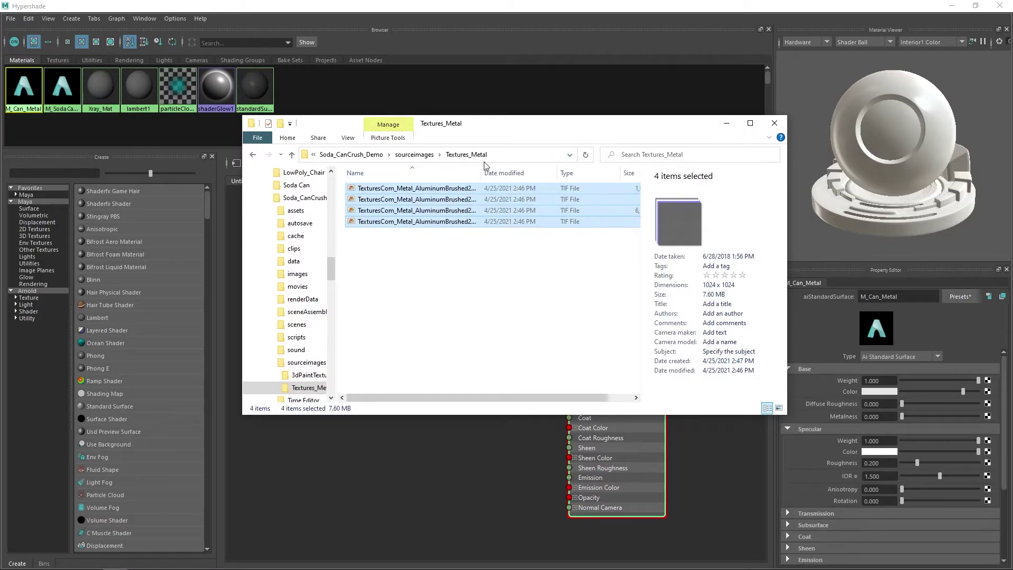
left_click_drag(502, 124, 338, 124)
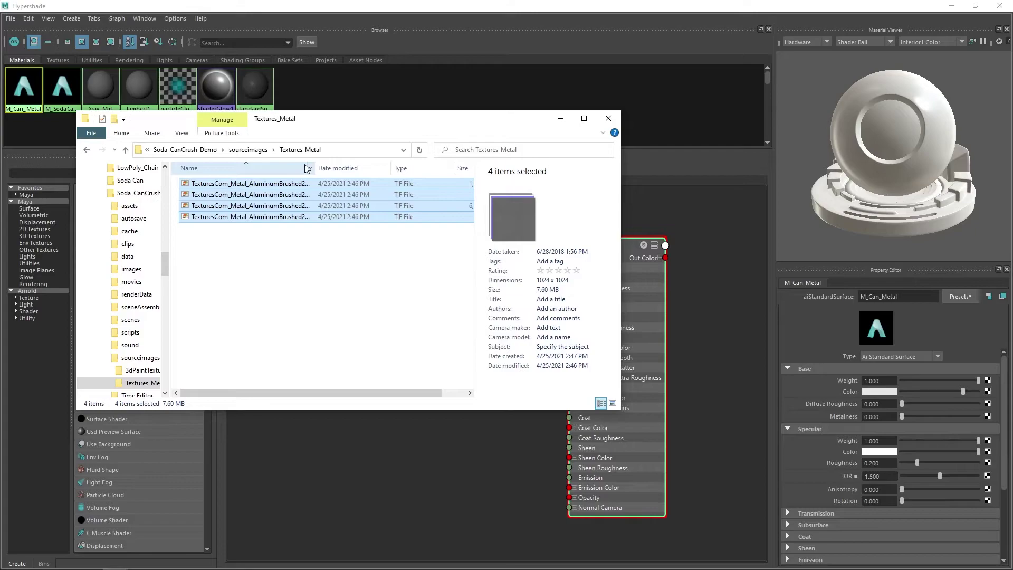
left_click_drag(308, 168, 211, 169)
left_click_drag(314, 172, 380, 168)
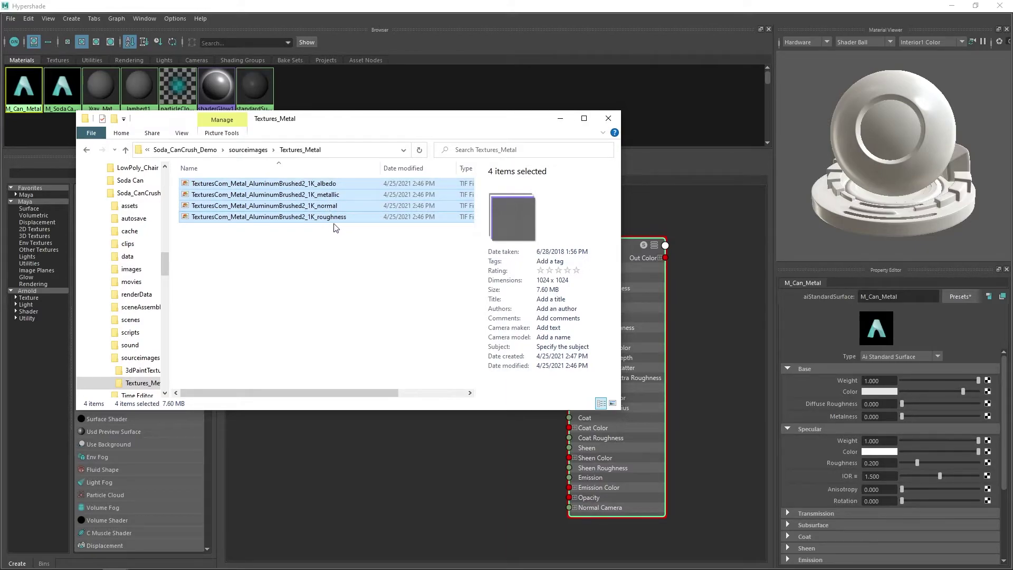
left_click(335, 238)
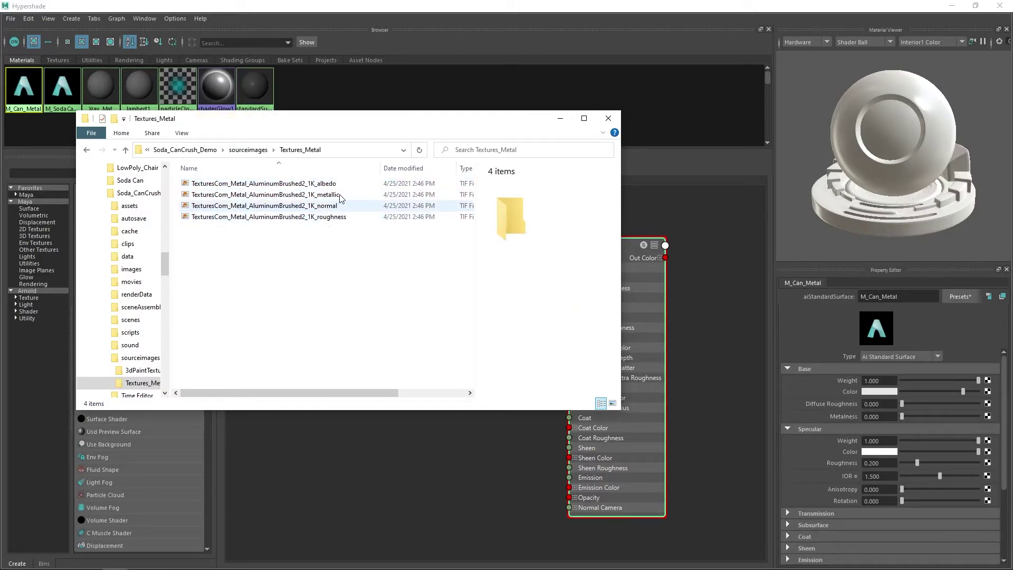
left_click_drag(381, 126, 0, 127)
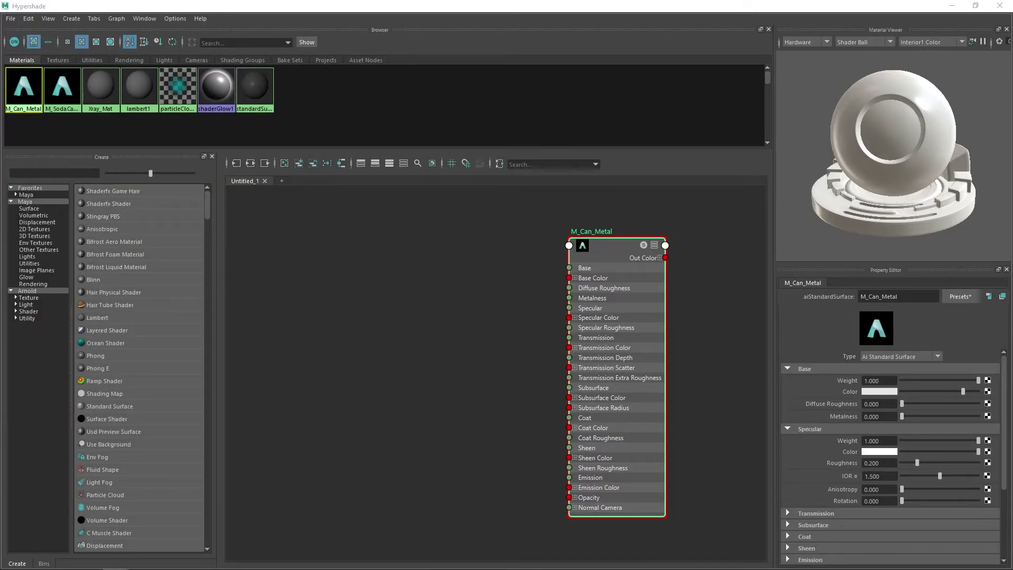
- Create a 2D File texture node in the graph and place it with its placement node beside the top of M_Can_Metal
left_click(30, 298)
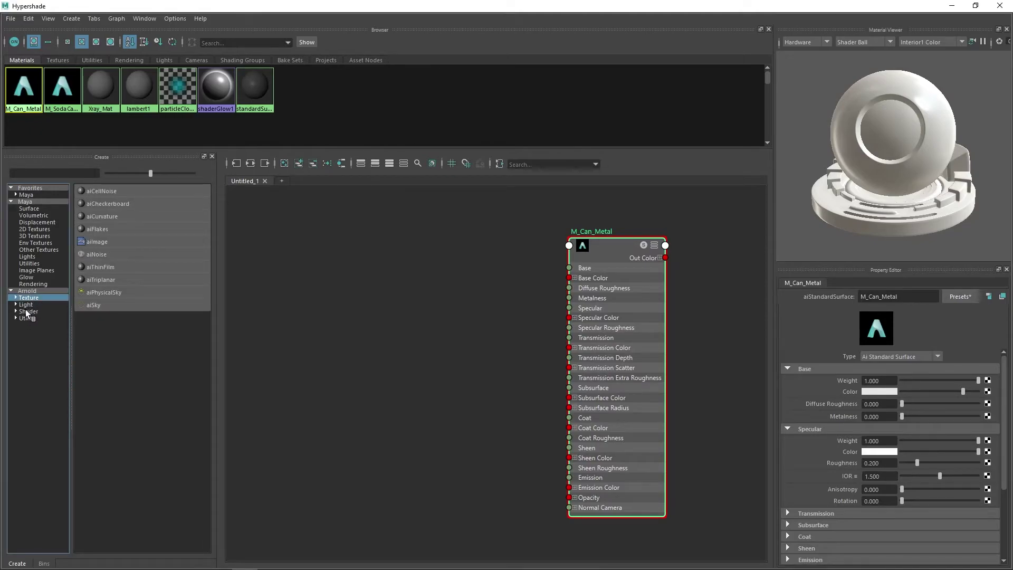
left_click(27, 291)
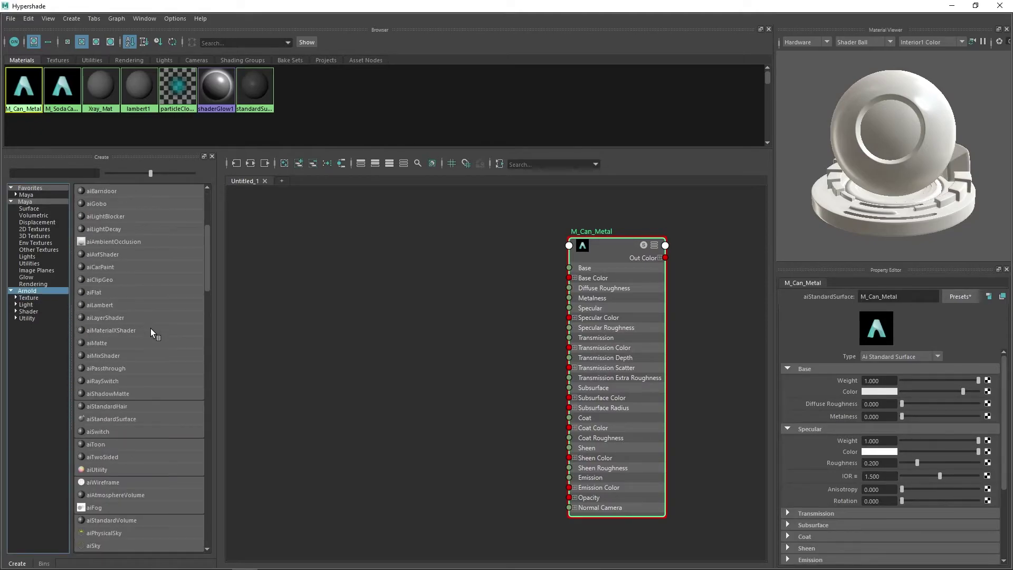
scroll(150, 328, "down", 5)
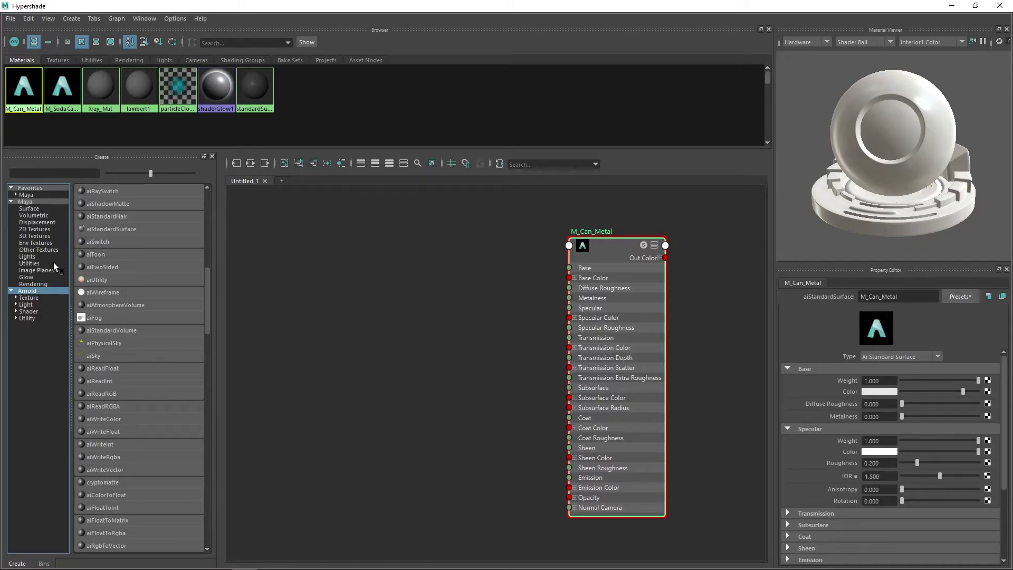
left_click(37, 229)
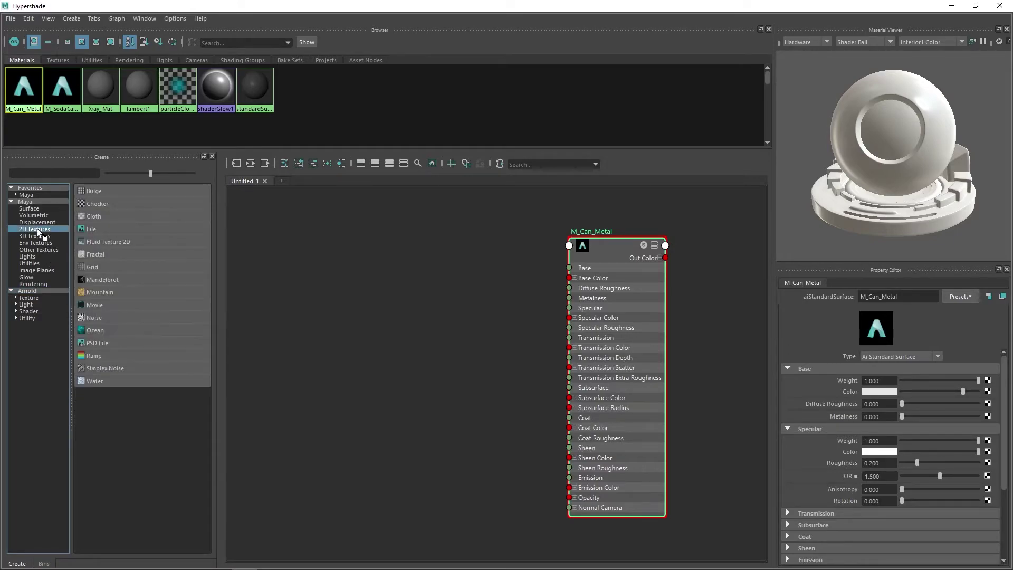
left_click(96, 228)
left_click_drag(324, 299, 409, 237)
- Create a second File texture node and position it with its placement node directly below the first pair
left_click(111, 229)
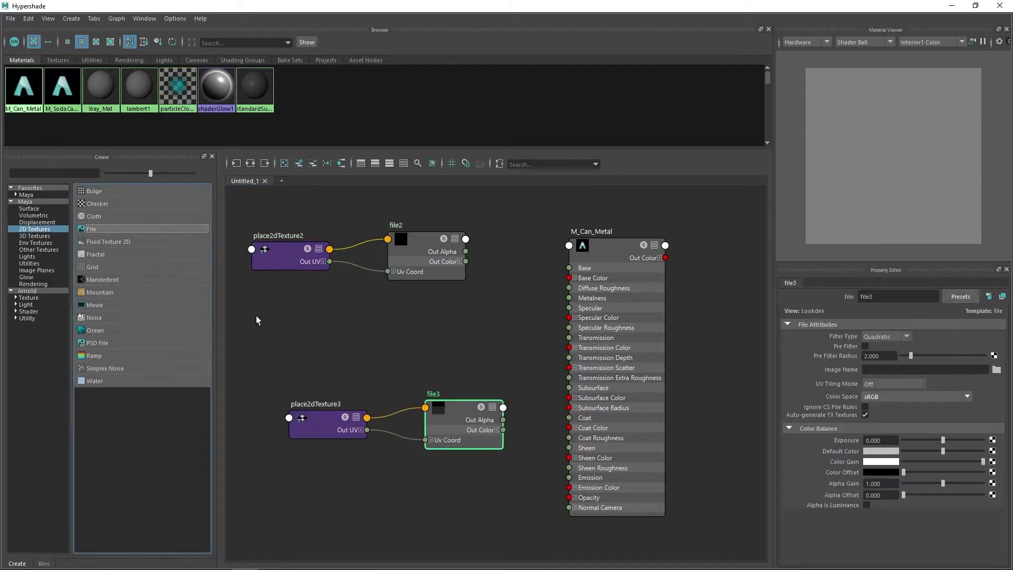
left_click_drag(317, 380, 507, 454)
left_click_drag(442, 394, 418, 318)
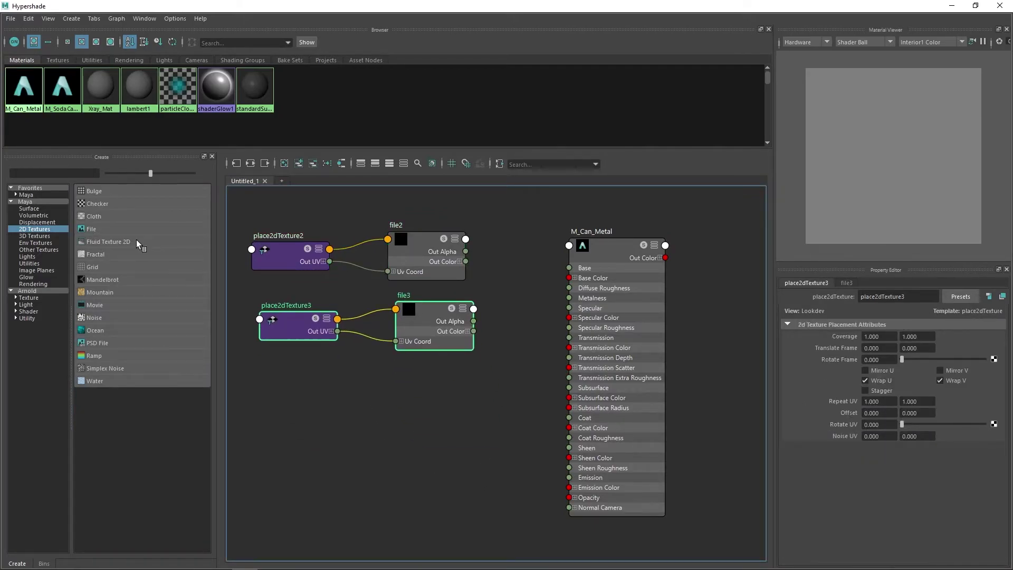
- Create a third File texture node and place it with its placement node directly below the file3 pair
left_click(128, 229)
left_click_drag(301, 407, 489, 483)
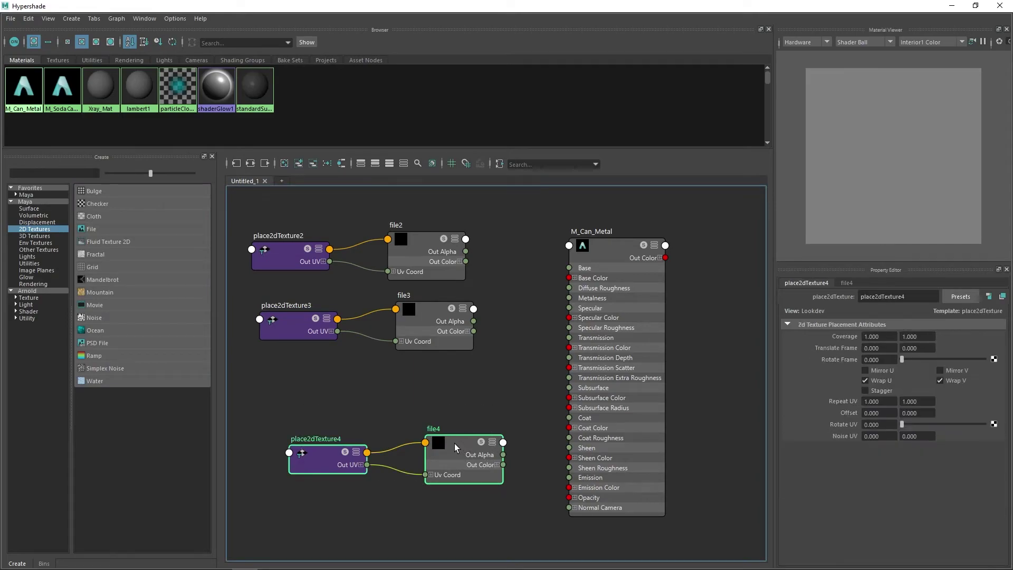
left_click_drag(456, 445, 420, 375)
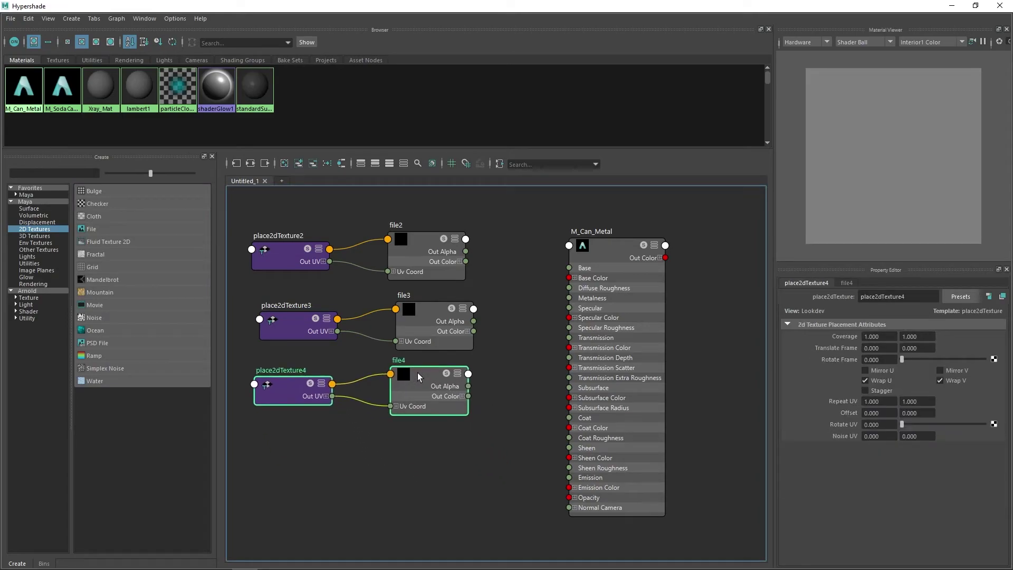
- Create a fourth File texture node and place it with its placement node below file4, level with M_Can_Metal's Normal Camera input
left_click(92, 226)
left_click_drag(301, 531, 489, 443)
left_click_drag(464, 476, 382, 498)
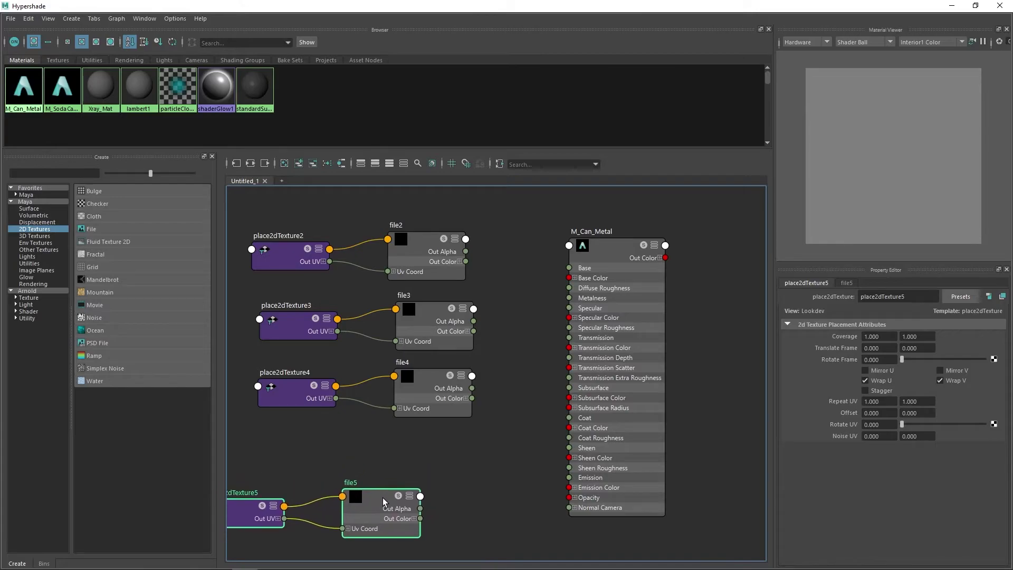
- Add an Arnold aiNormalMap node, feed file5's Out Color into its Input, and connect its Out Value to M_Can_Metal's Normal Camera
left_click(25, 317)
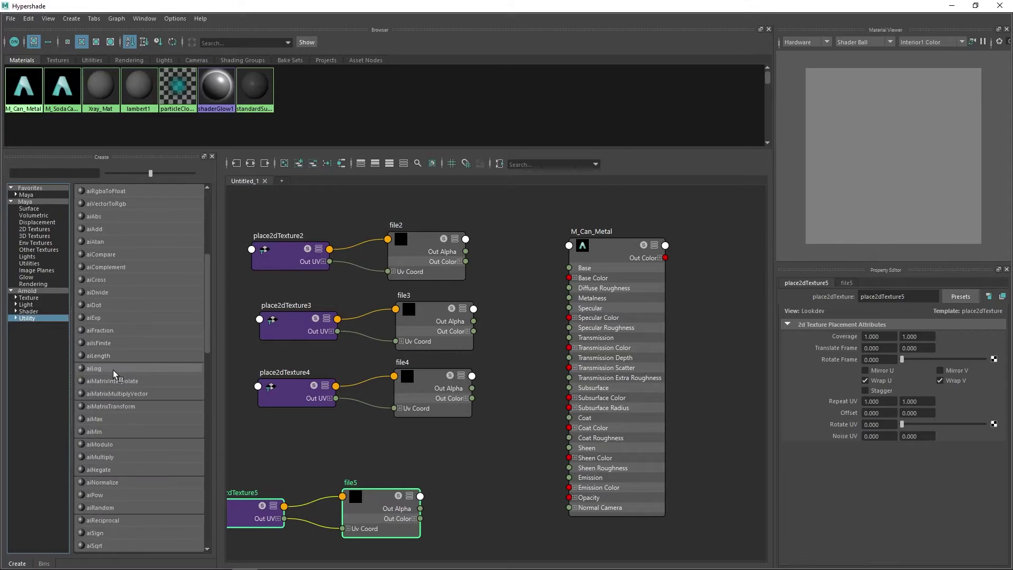
scroll(115, 374, "down", 6)
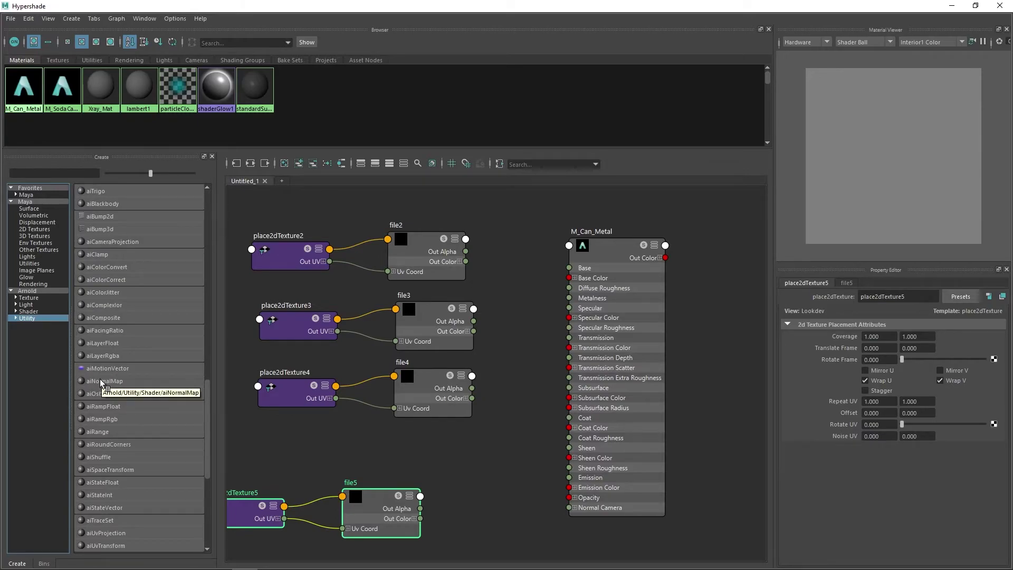
left_click(100, 380)
left_click_drag(714, 344, 490, 501)
left_click_drag(420, 518, 457, 528)
left_click_drag(533, 518, 570, 510)
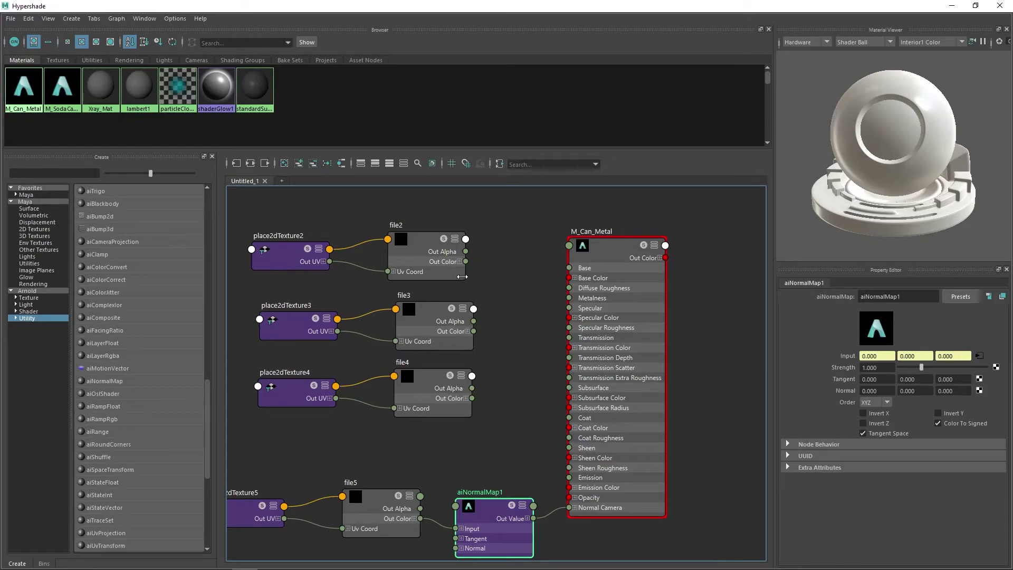
- Connect file2's Out Color to M_Can_Metal's Base Color and load TexturesCom_Metal_AluminumBrushed2_1K_albedo.tif from Textures_Metal into file2
left_click(413, 240)
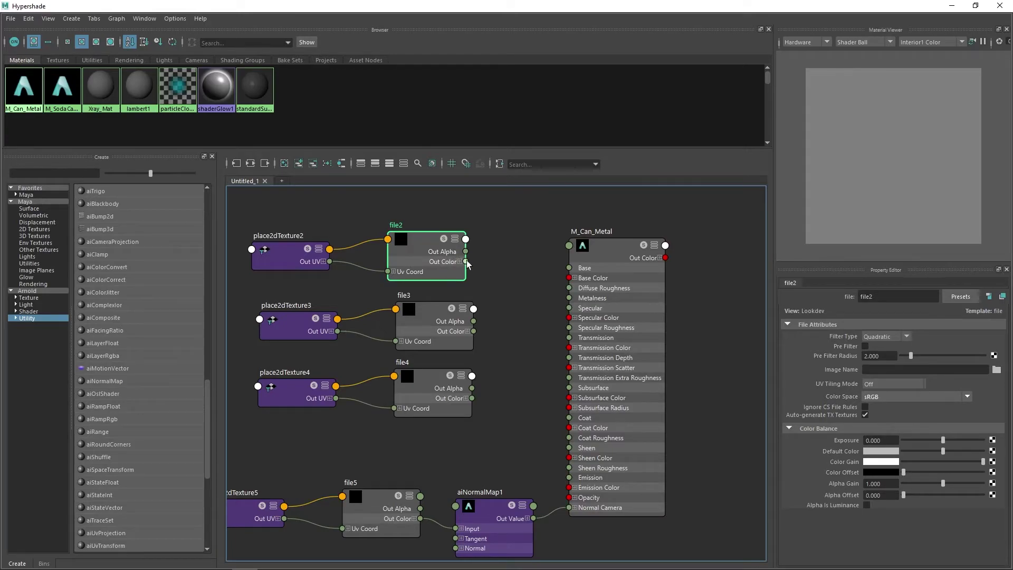
left_click_drag(466, 261, 569, 278)
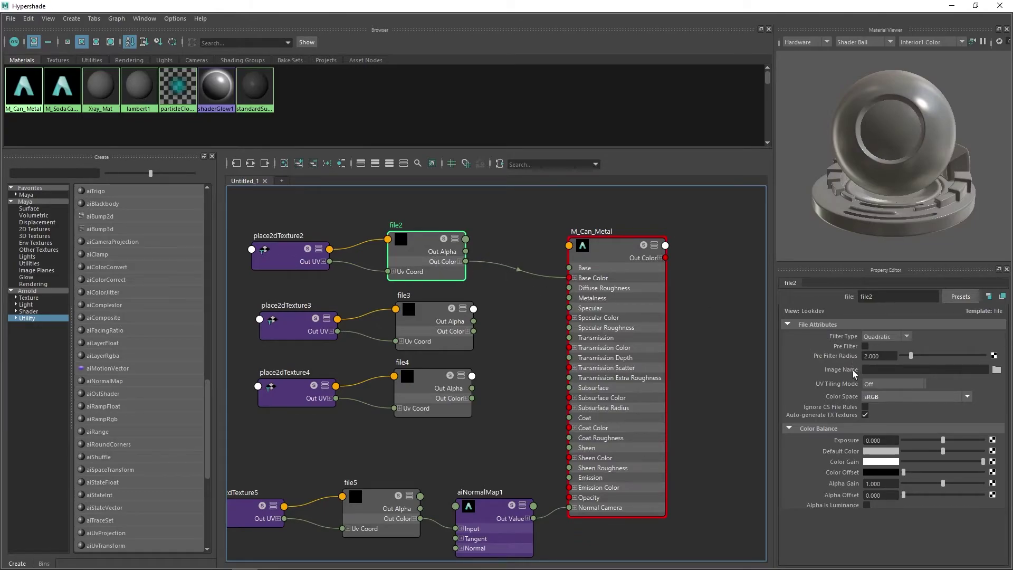
left_click(997, 370)
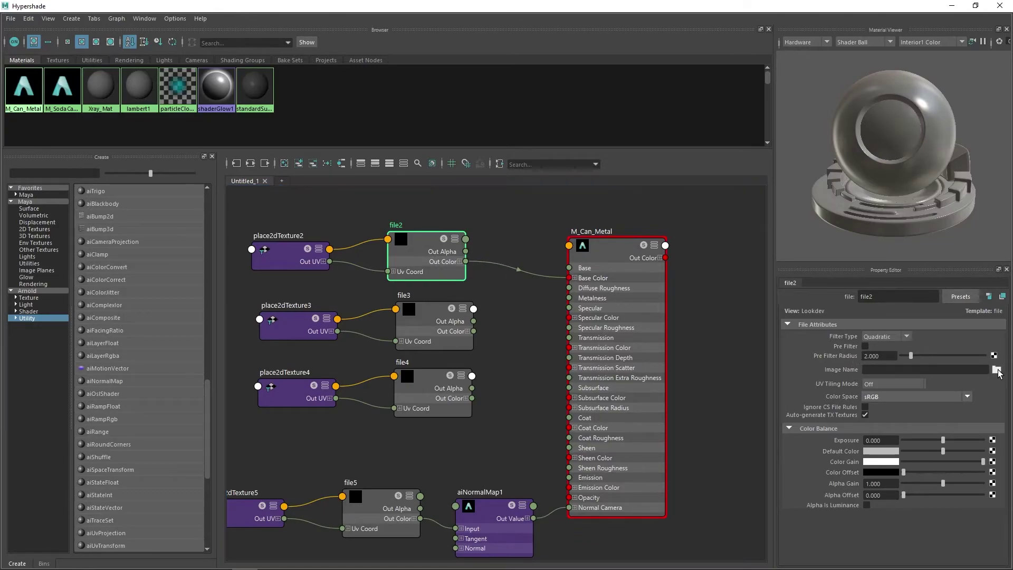
left_click_drag(3, 276, 388, 247)
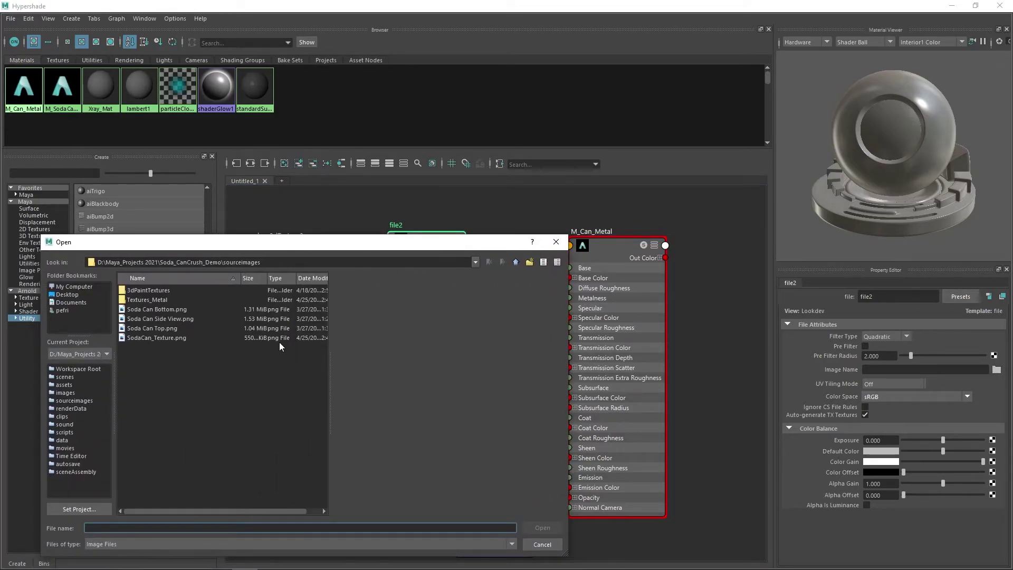
double_click(141, 299)
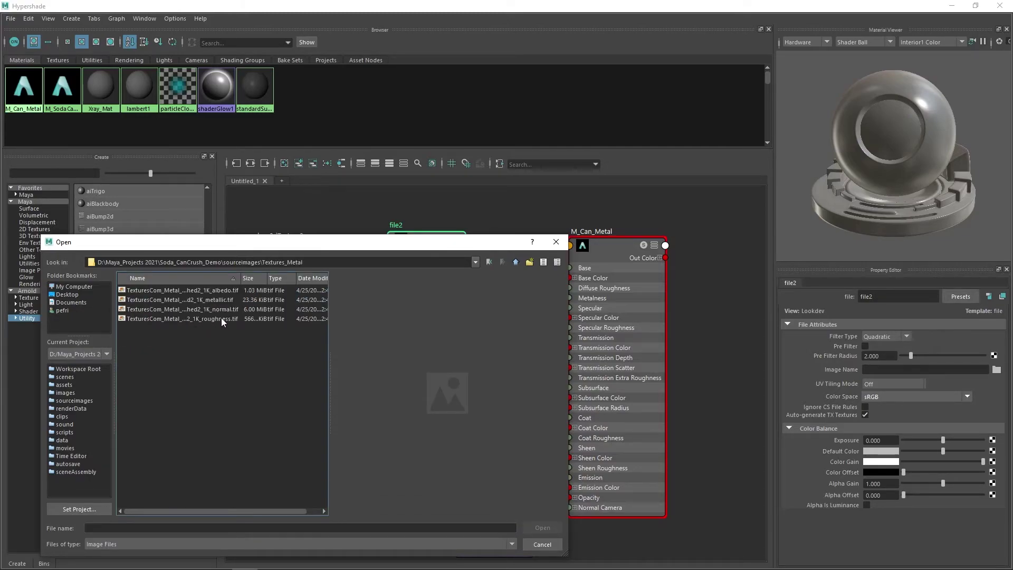
left_click(189, 290)
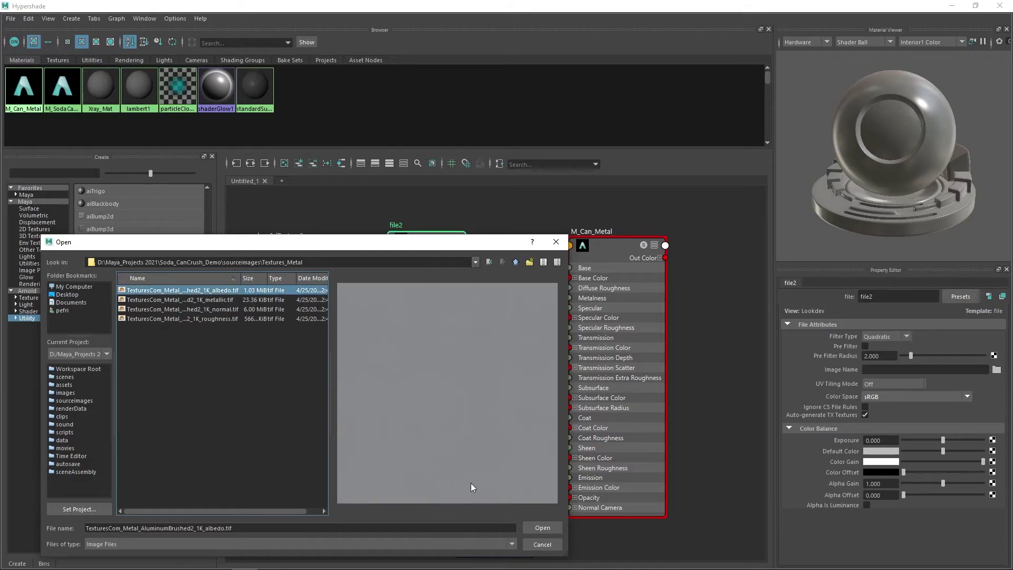
left_click(544, 527)
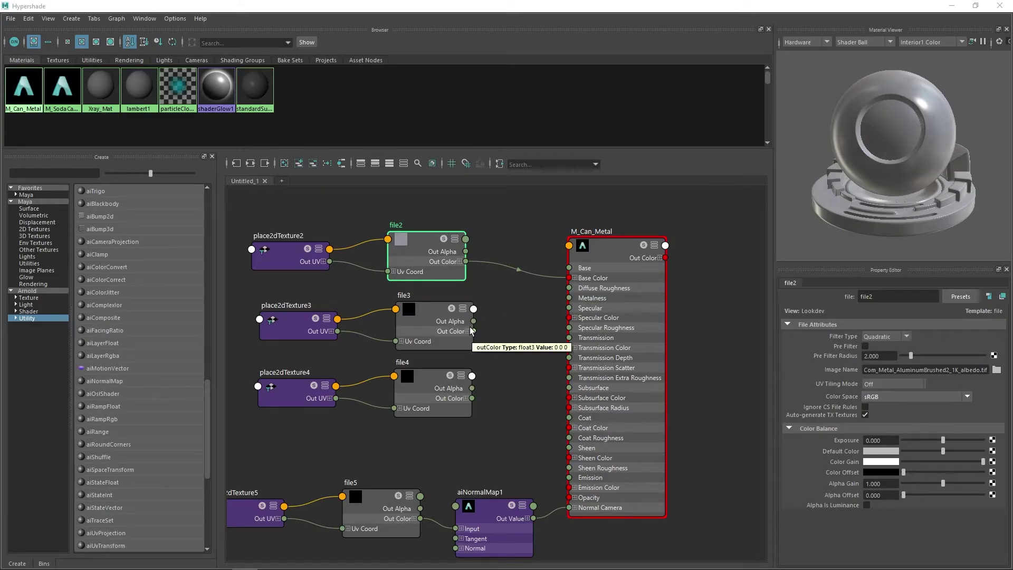
- Connect file3's Out Alpha to M_Can_Metal's Metalness and load TexturesCom_Metal_AluminumBrushed2_1K_metallic.tif from Textures_Metal into file3
left_click_drag(473, 321, 568, 298)
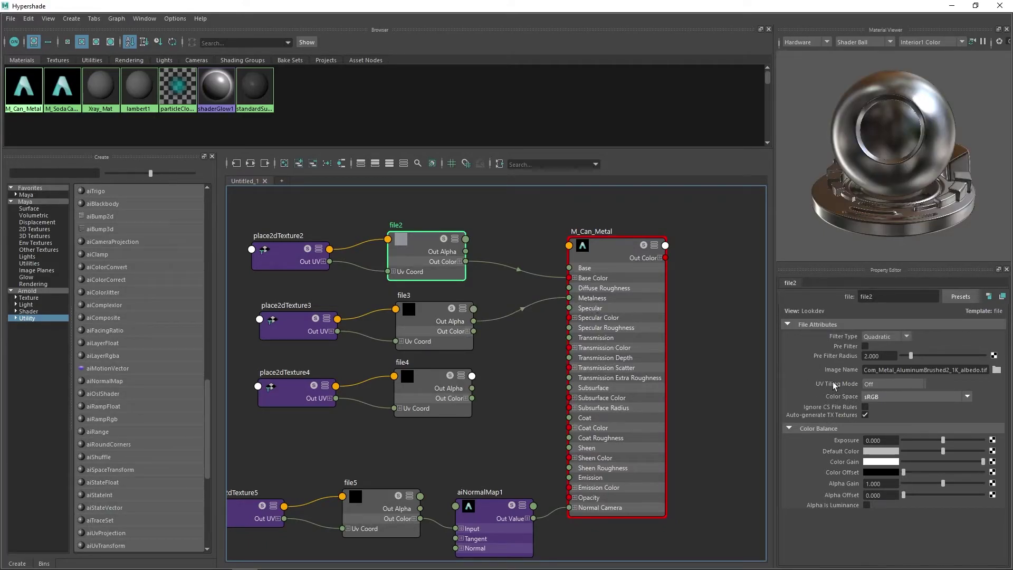
left_click(428, 307)
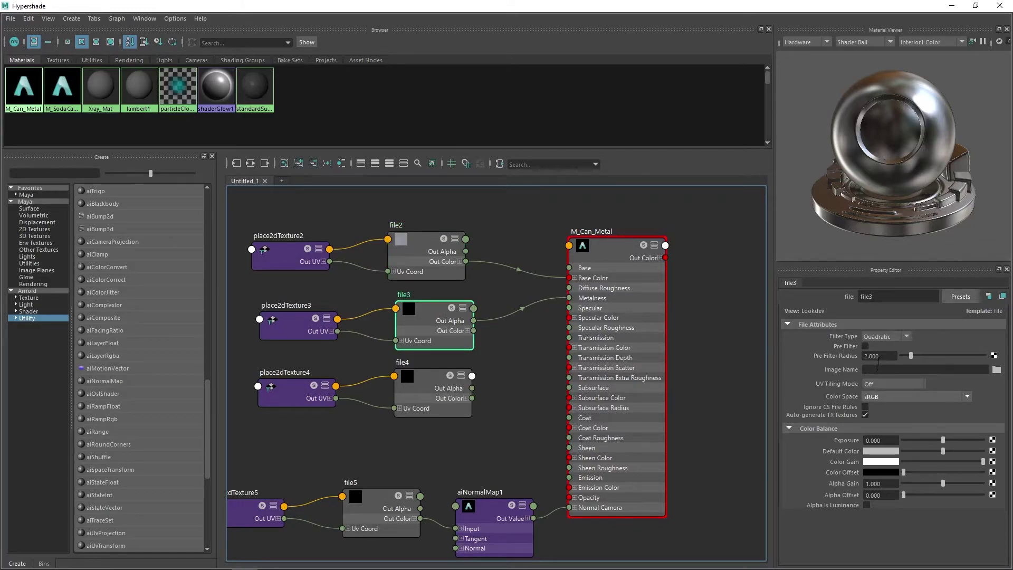
left_click(996, 369)
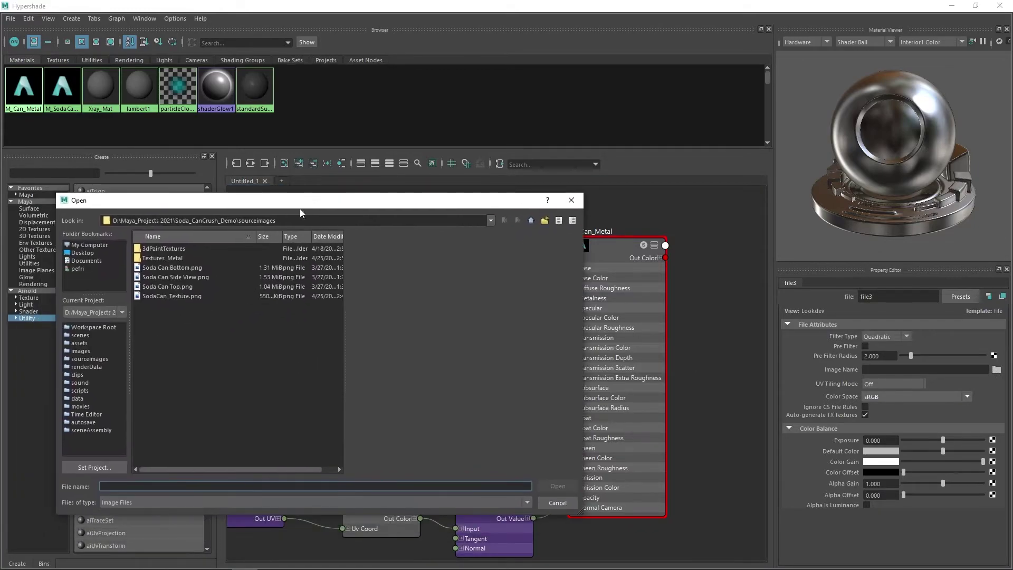
double_click(153, 257)
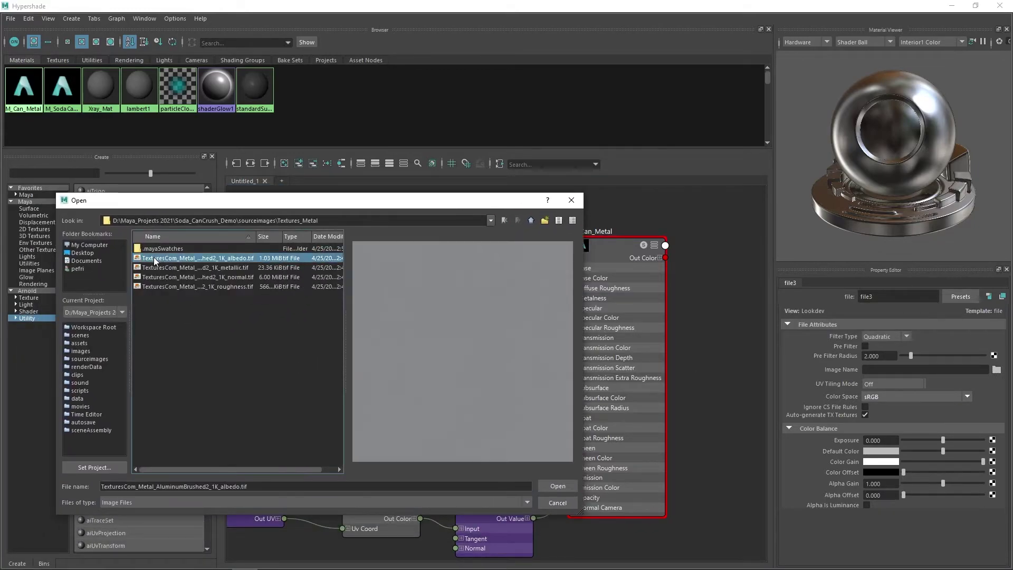
left_click(189, 267)
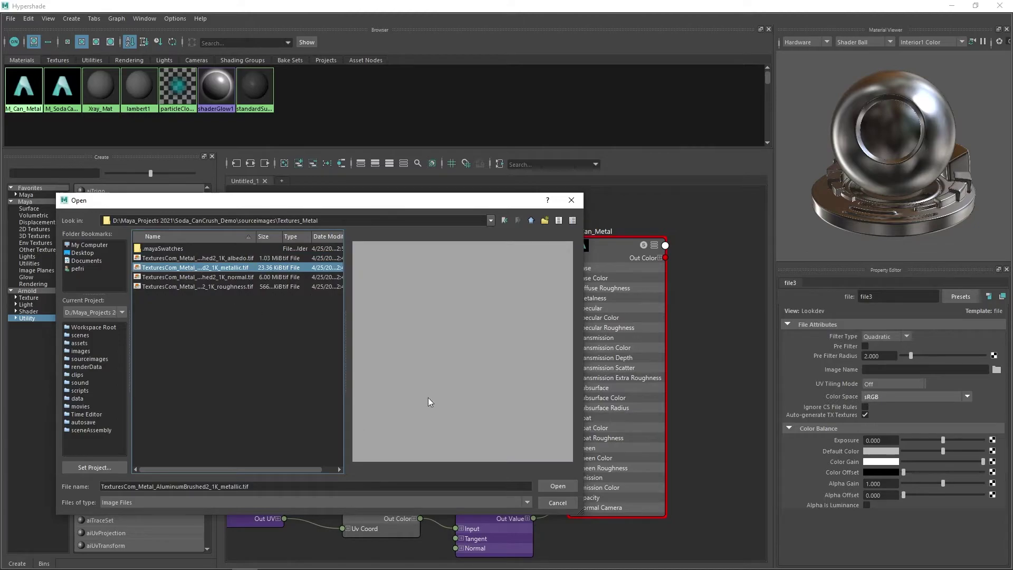
left_click(553, 484)
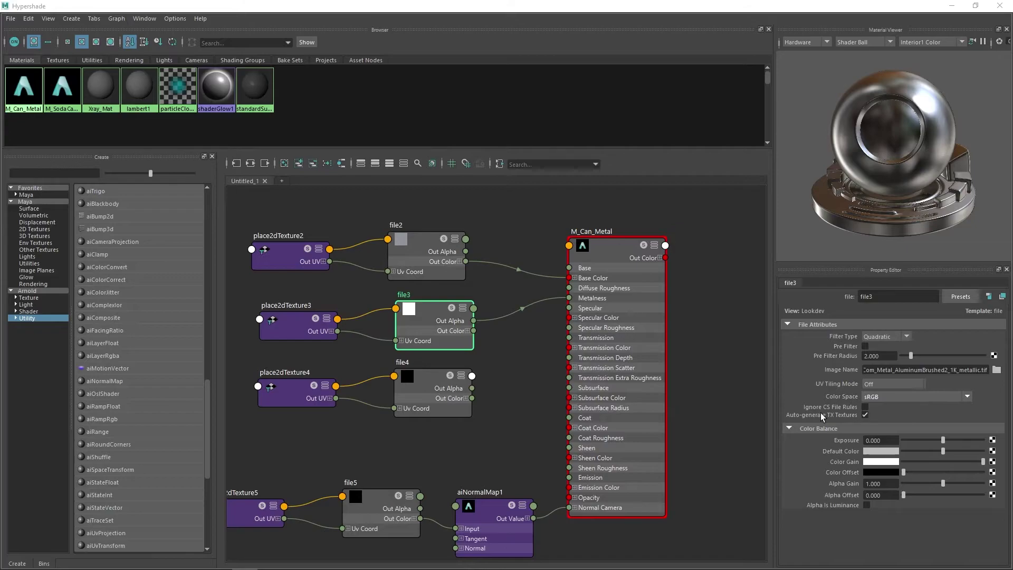
- Set file3's metallic map to the Raw color space with Ignore CS File Rules and Alpha Is Luminance enabled
left_click(890, 399)
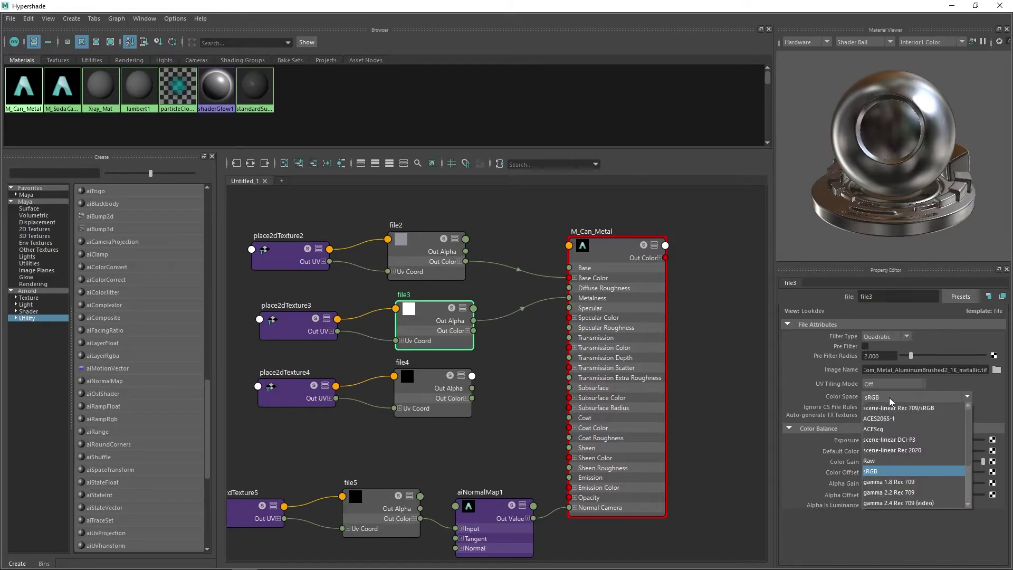
left_click(875, 463)
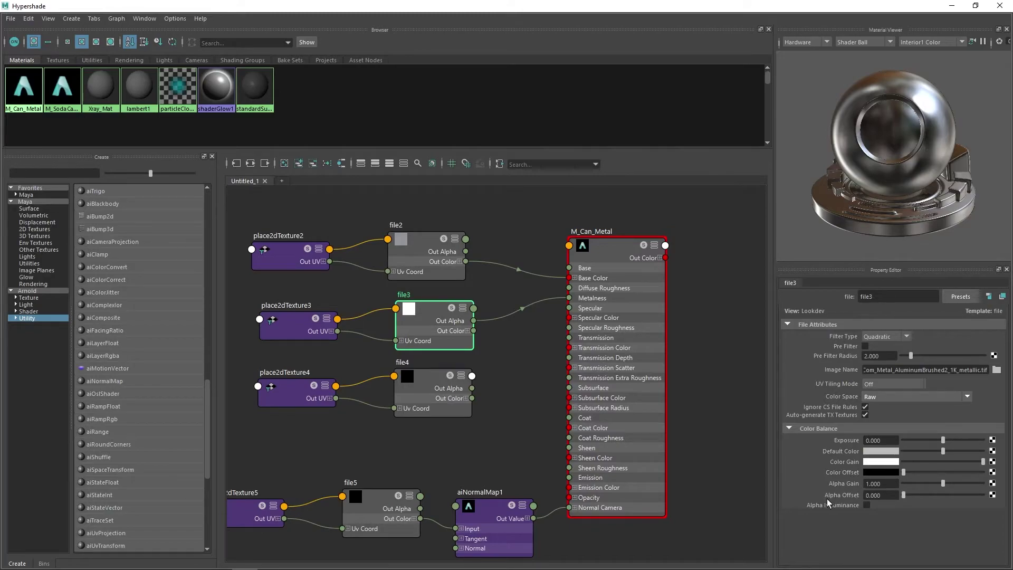
left_click(865, 505)
- Connect file4's Out Alpha to M_Can_Metal's Specular Roughness and load the AluminumBrushed2_1K_roughness.tif map from Textures_Metal into file4
left_click(434, 379)
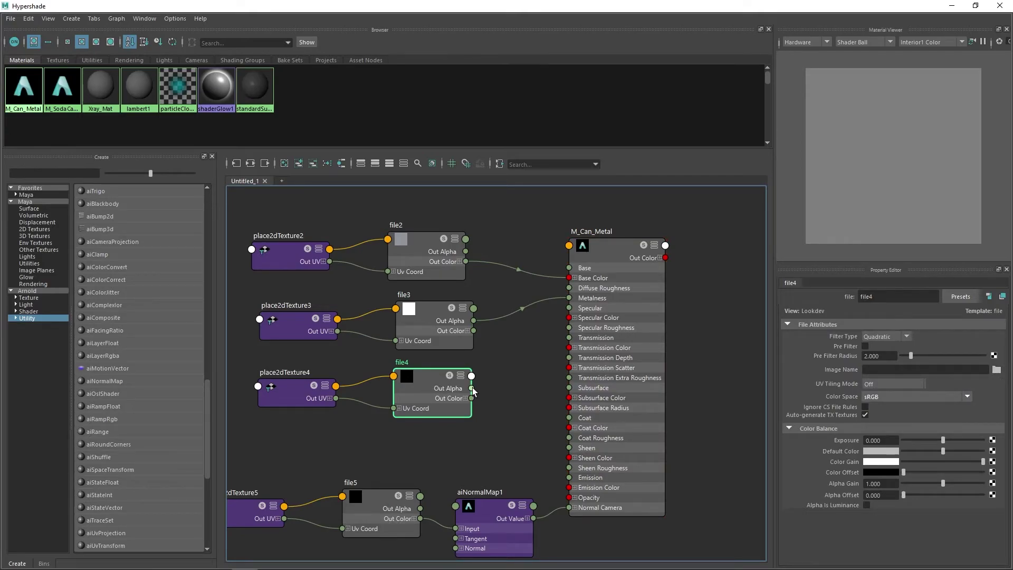
left_click_drag(529, 347, 570, 330)
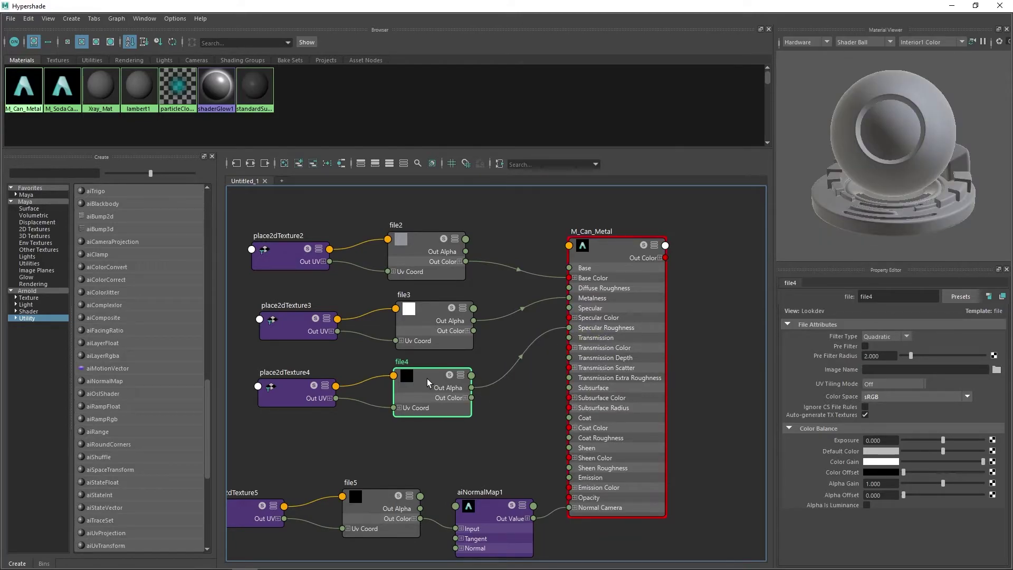
left_click(995, 369)
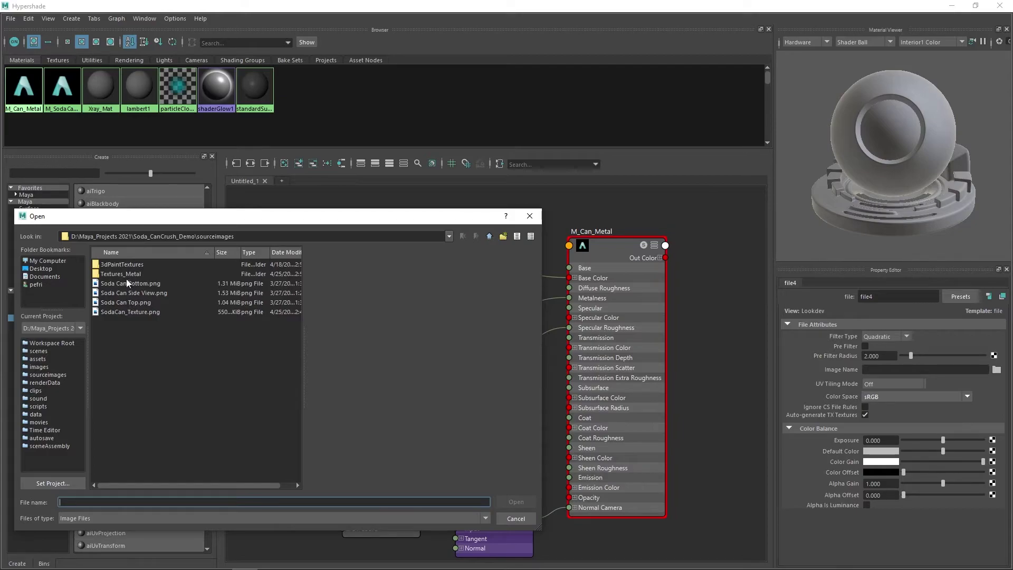
double_click(113, 272)
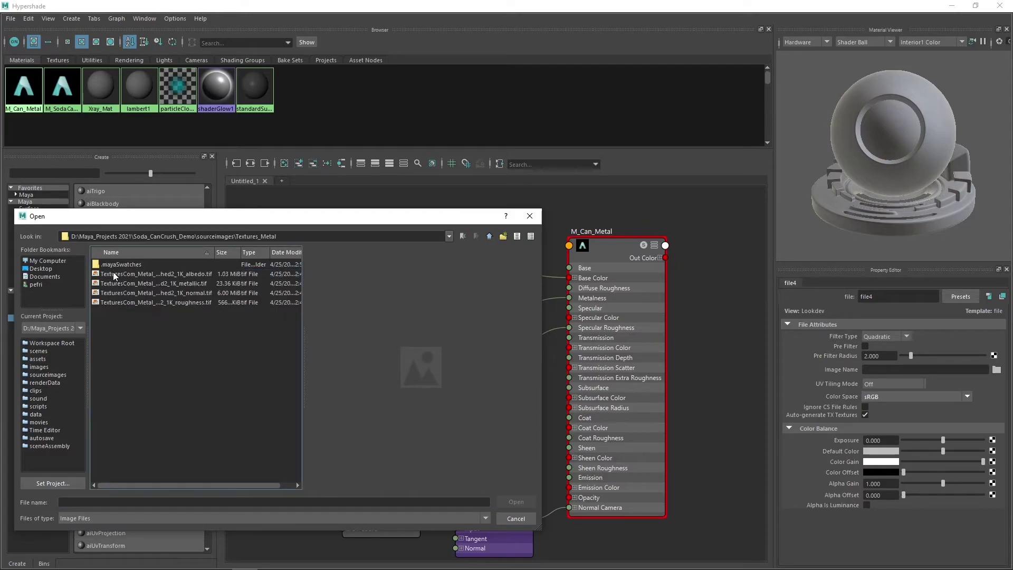
left_click(121, 302)
left_click(511, 500)
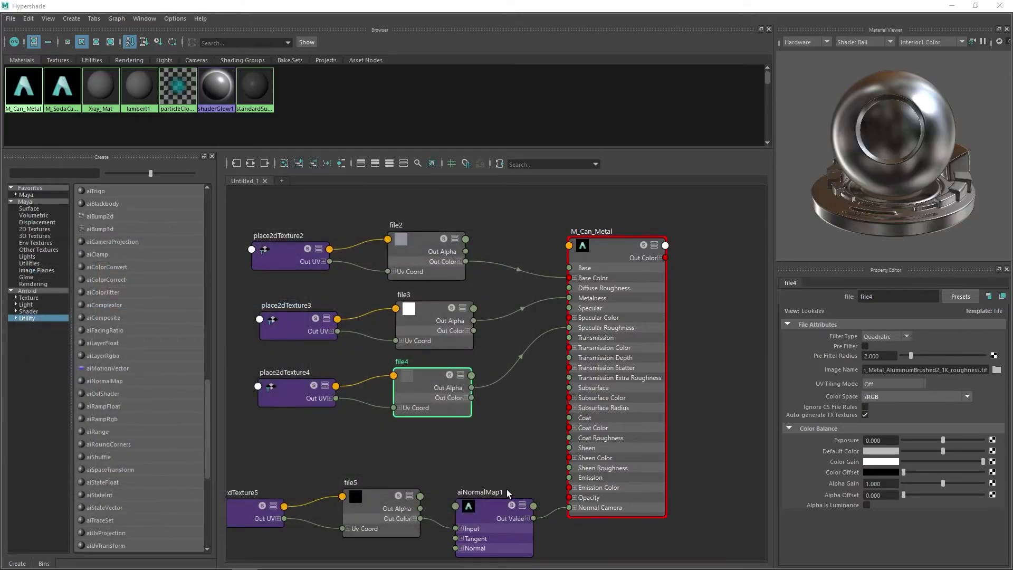
- Set file4's roughness map to the Raw color space with Ignore CS File Rules and Alpha Is Luminance enabled
left_click(875, 396)
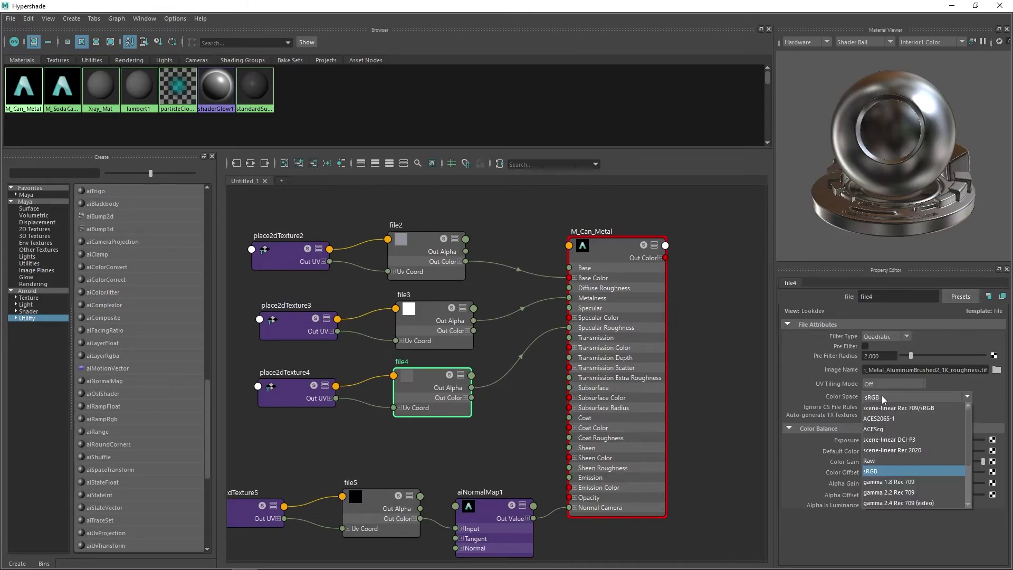
left_click(866, 408)
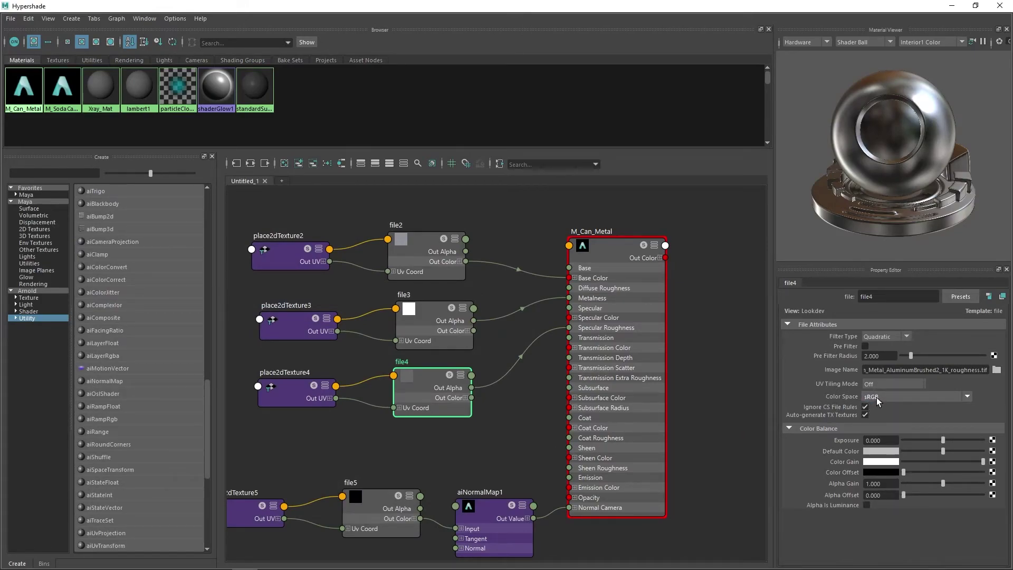
left_click(876, 397)
left_click(873, 460)
scroll(473, 464, "down", 5)
scroll(472, 463, "up", 5)
- Load TexturesCom_Metal_AluminumBrushed2_1K_normal.tif from the Textures_Metal folder into the file5 node that feeds aiNormalMap1
right_click(467, 449)
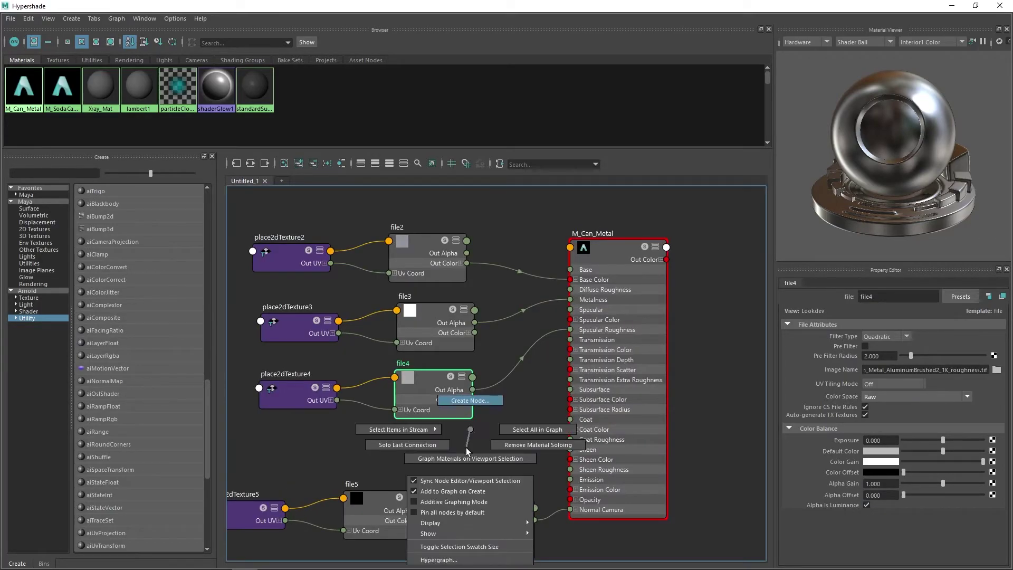
left_click(466, 445)
middle_click_drag(467, 446, 464, 340, "alt")
left_click(377, 391)
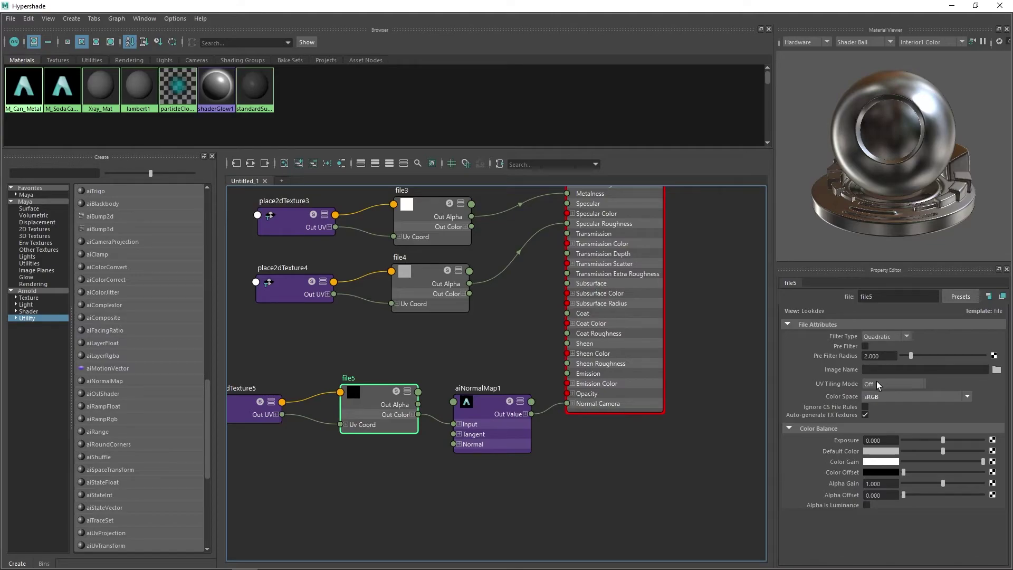
left_click(894, 397)
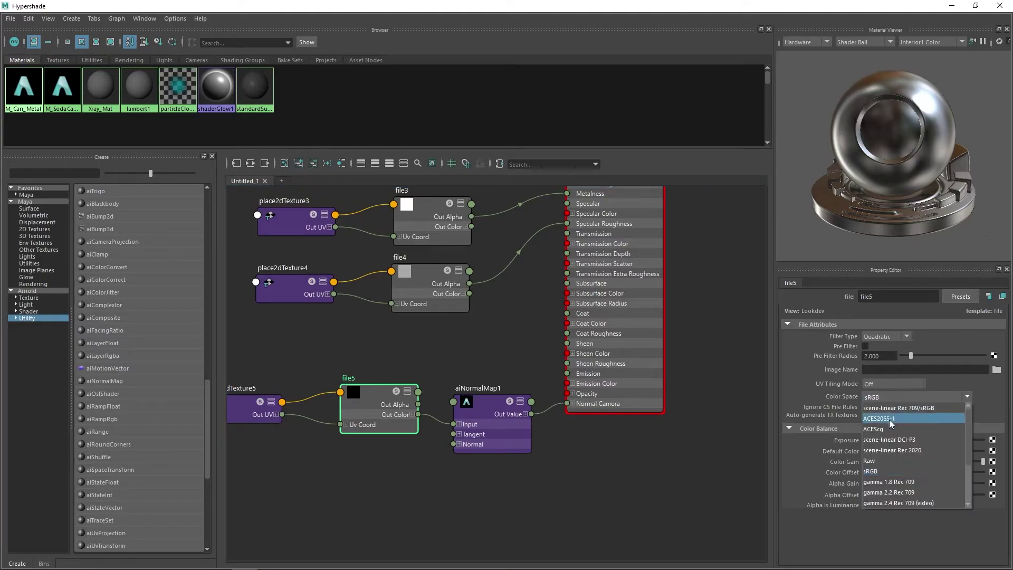
left_click(803, 388)
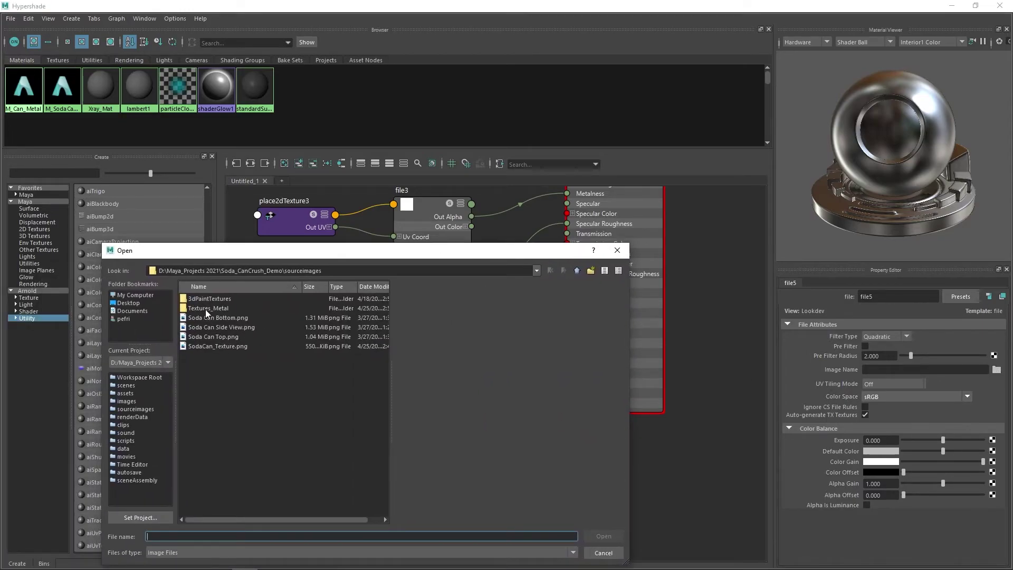
double_click(205, 309)
left_click(207, 310)
left_click(231, 327)
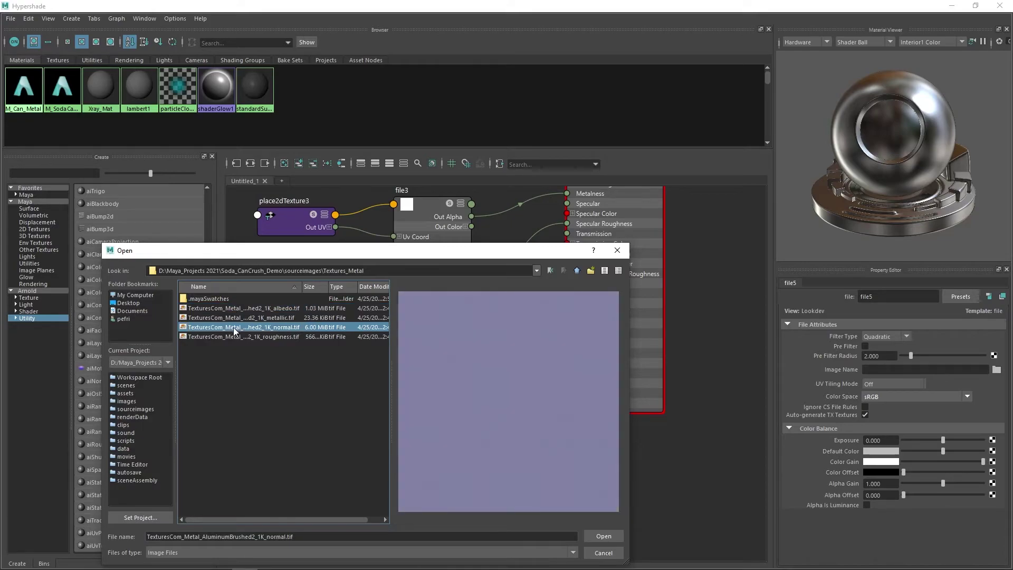
left_click(605, 536)
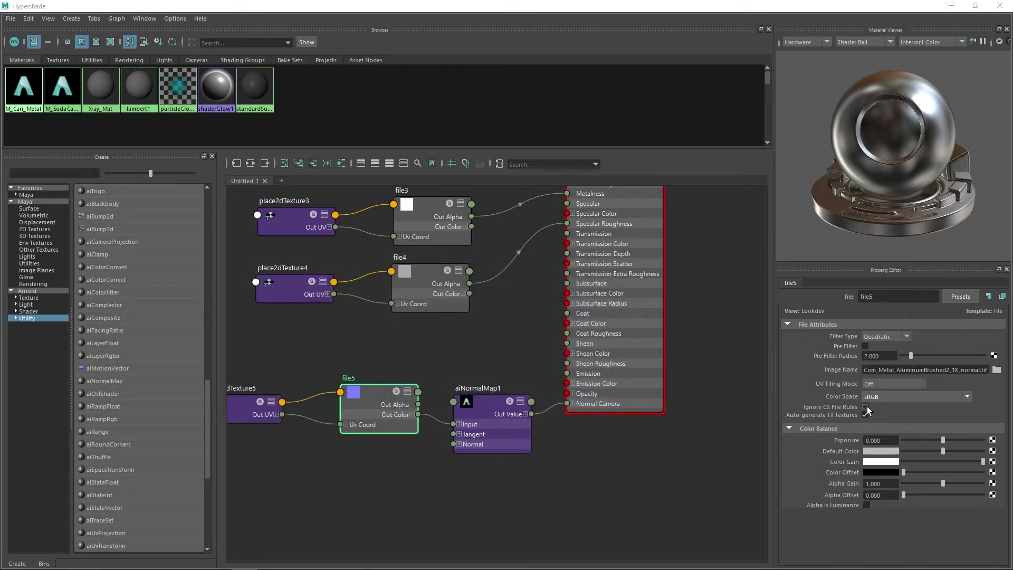
- Set file5's normal map to the Raw color space with Ignore CS File Rules and Alpha Is Luminance enabled
left_click(882, 397)
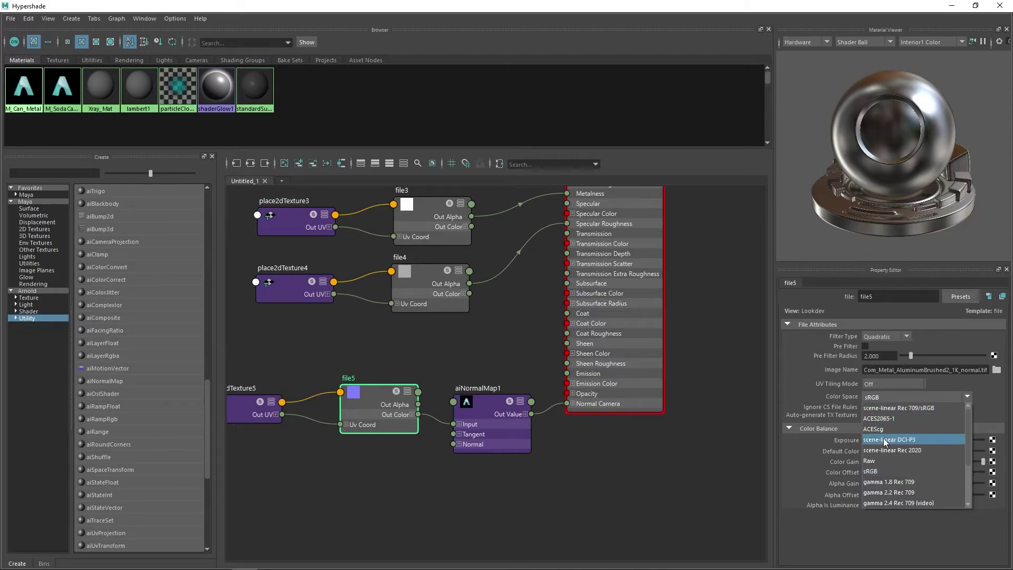
left_click(874, 459)
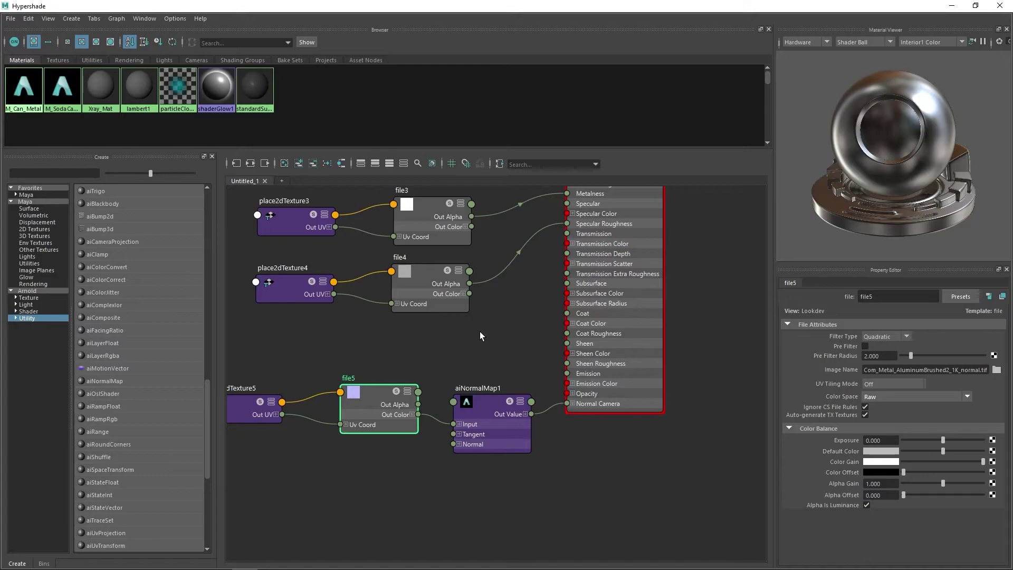
middle_click_drag(480, 322, 498, 428, "alt")
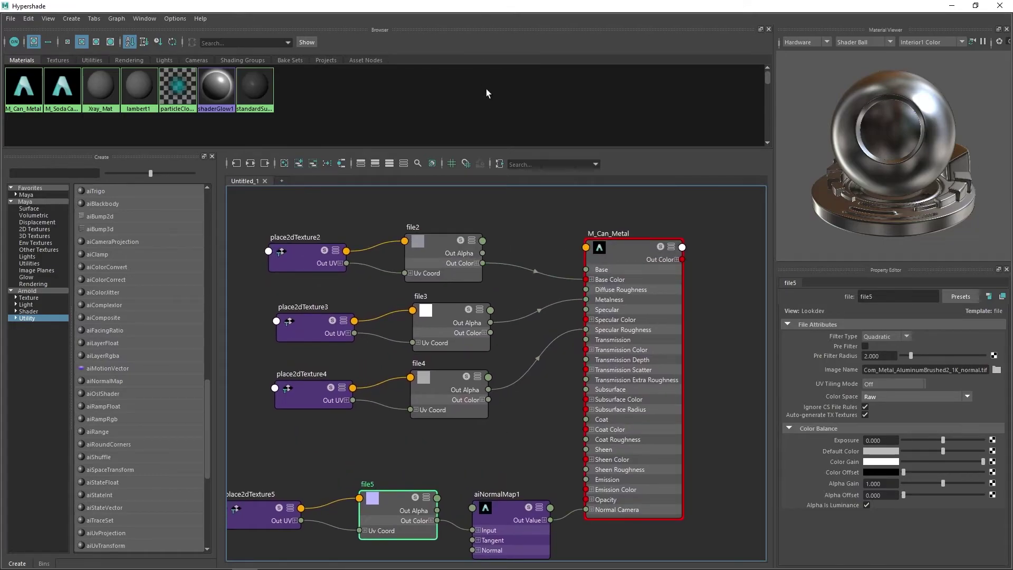
- Clear the Hypershade away from the viewport, deselect everything and return the can from component mode to Object Mode
left_click_drag(480, 7, 465, 270)
left_click_drag(0, 118, 497, 81)
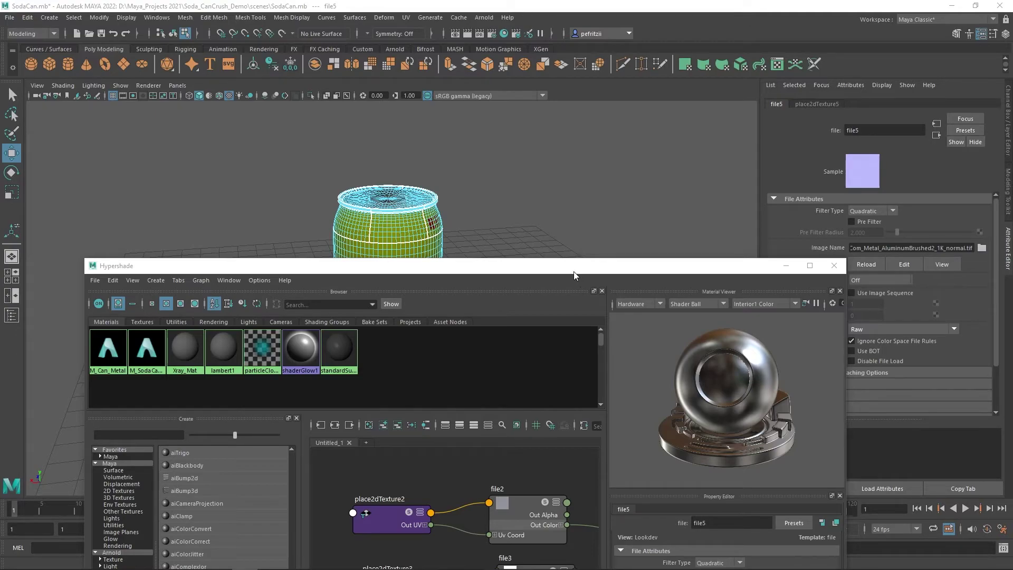
left_click_drag(572, 269, 549, 287)
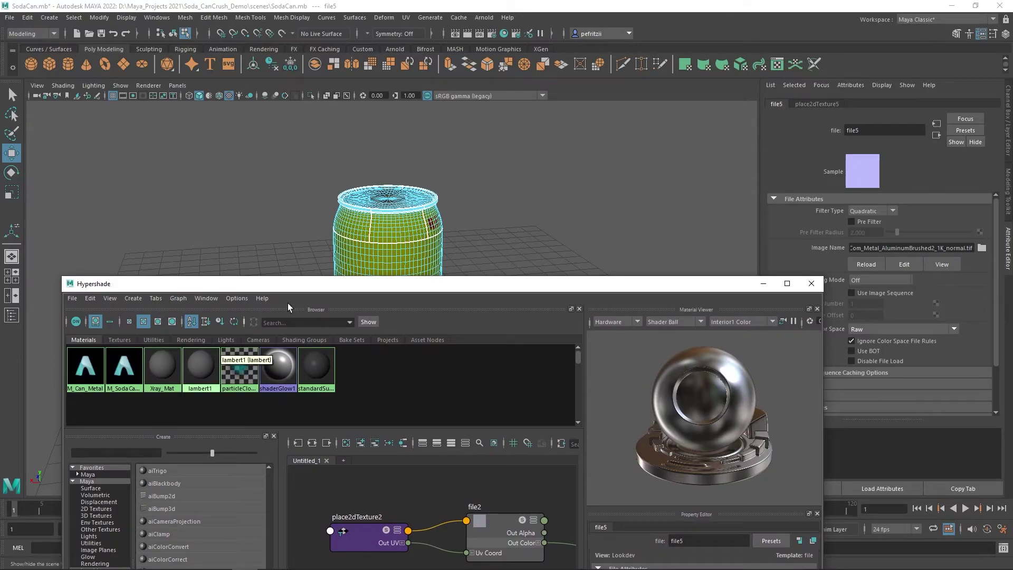
left_click_drag(441, 285, 0, 193)
left_click(141, 182)
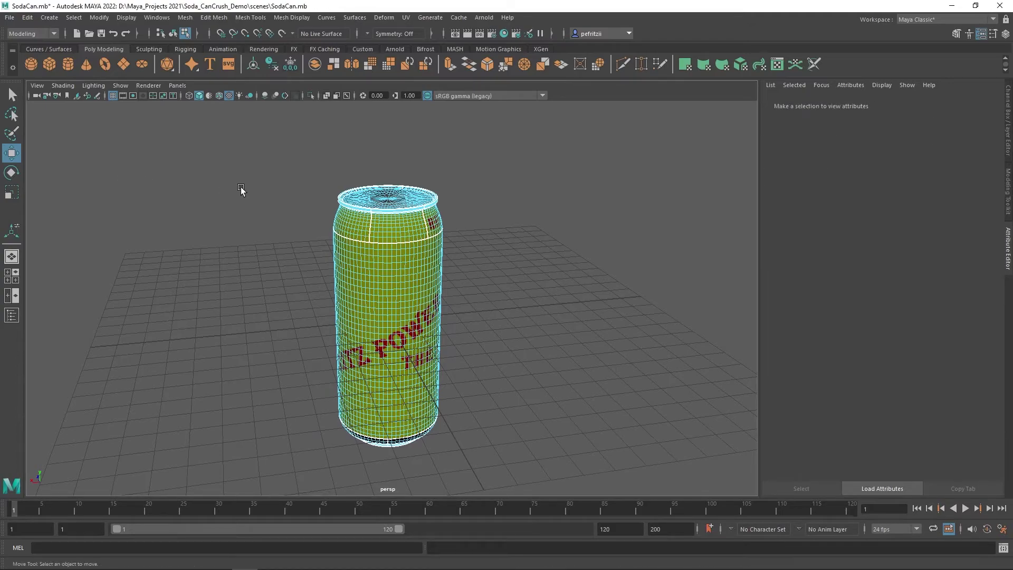
right_click_drag(246, 190, 287, 174)
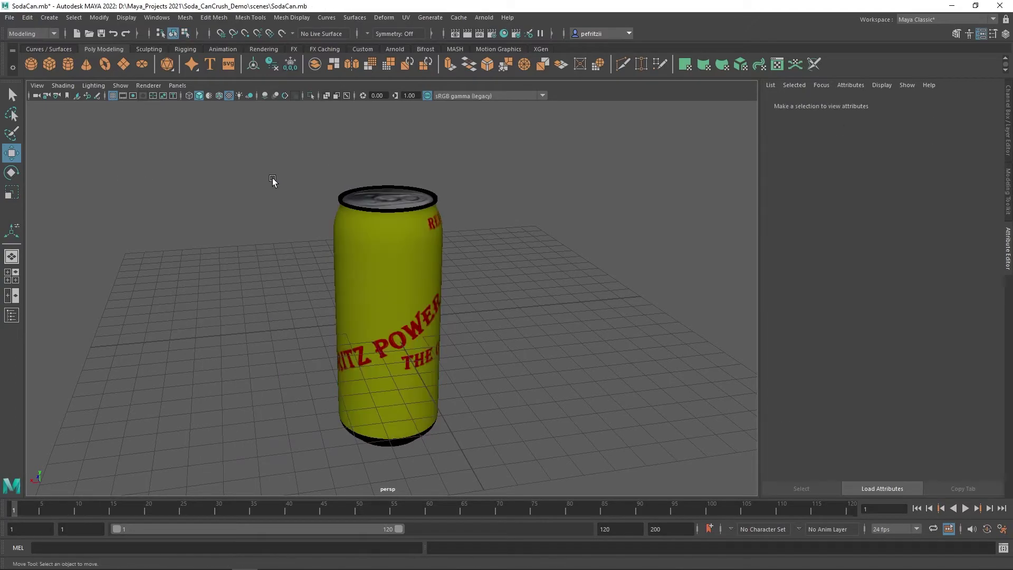
- Inspect the textured can from several angles and save the SodaCan.mb scene
left_click_drag(403, 230, 328, 228, "alt")
middle_click_drag(327, 229, 293, 194, "alt")
left_click_drag(297, 232, 287, 222, "alt")
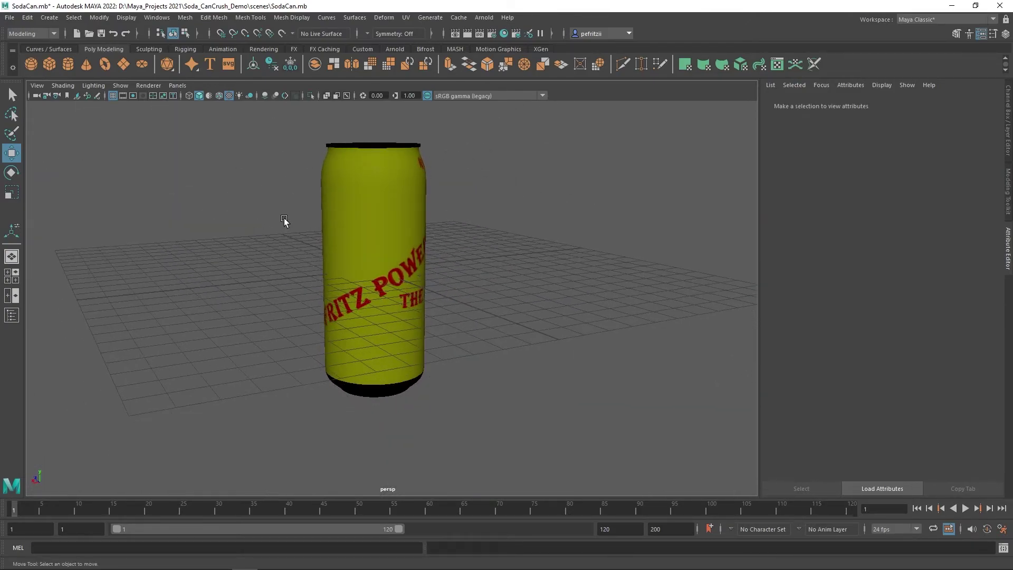
middle_click_drag(281, 212, 293, 243, "alt")
left_click_drag(294, 224, 269, 221, "alt")
scroll(286, 230, "down", 5)
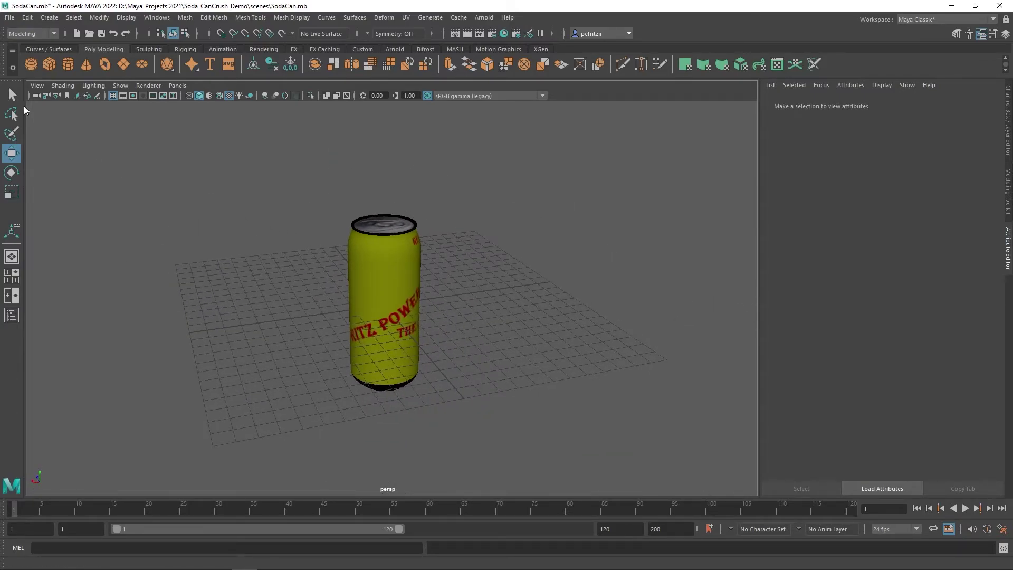
left_click(10, 17)
left_click(24, 61)
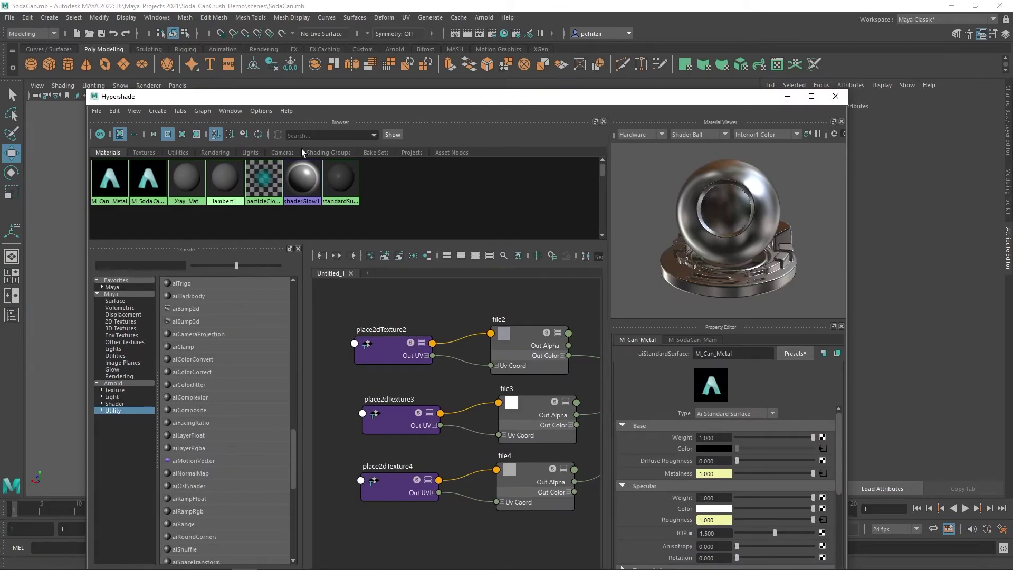
left_click(157, 110)
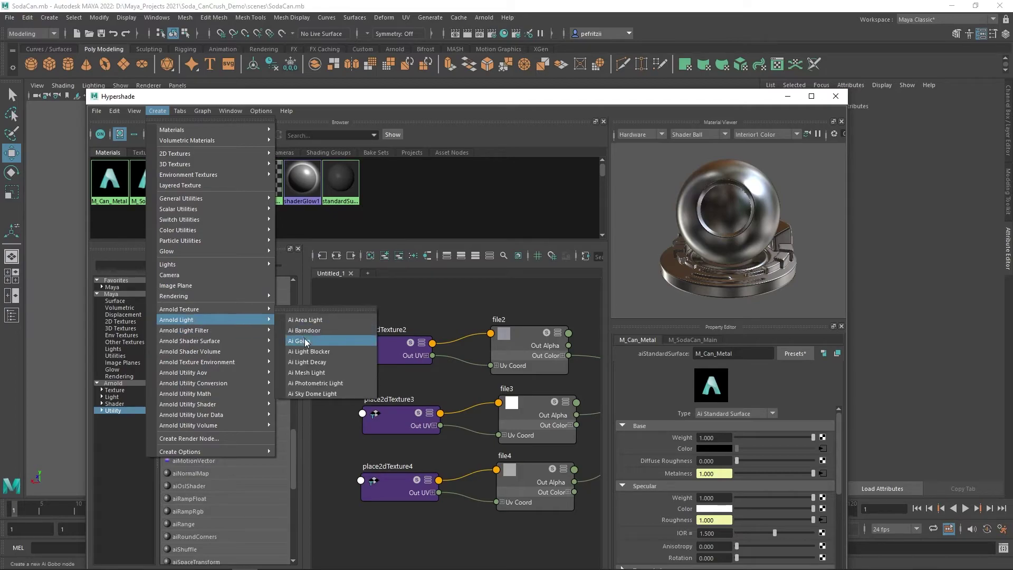
left_click(309, 340)
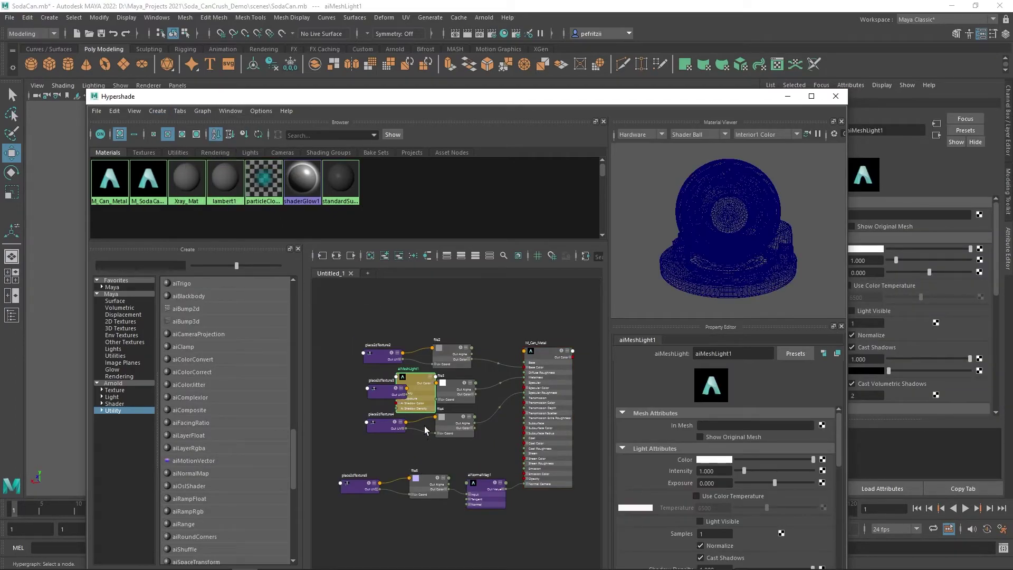
left_click_drag(422, 391, 386, 292)
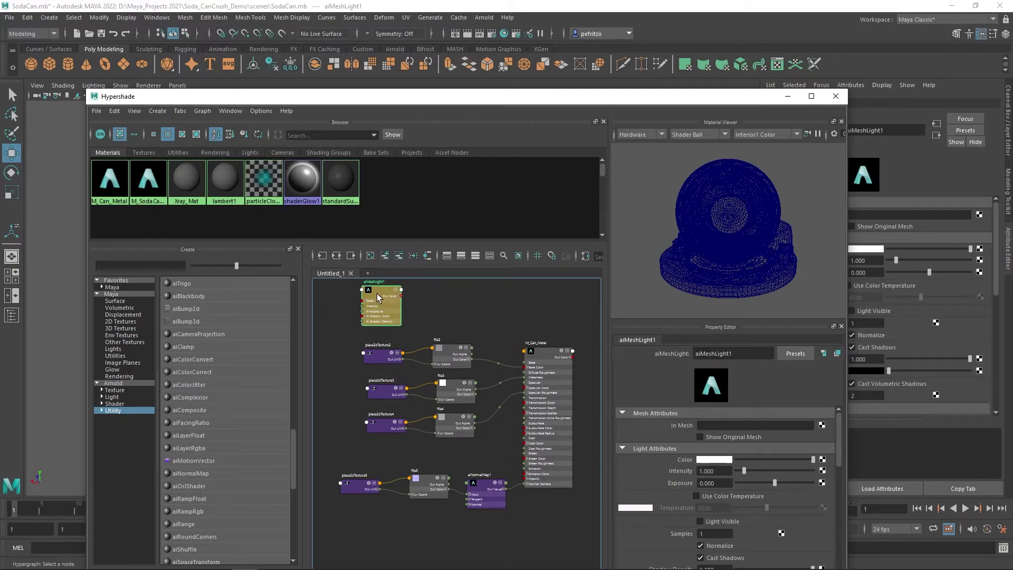
key("Delete")
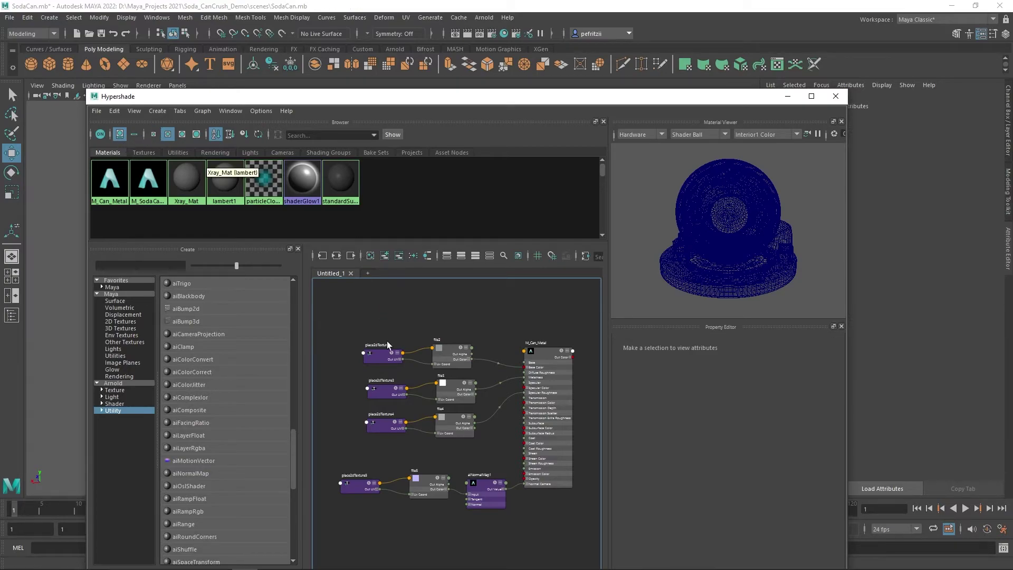
- Create an Arnold Ai Sky Dome Light in the Hypershade and display its attributes
left_click_drag(510, 101, 455, 99)
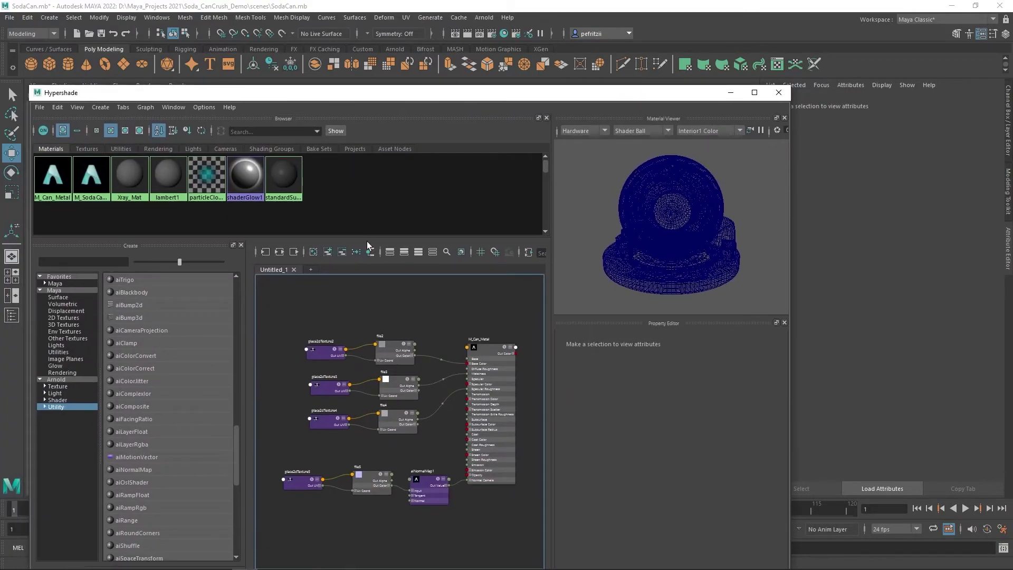
left_click(100, 108)
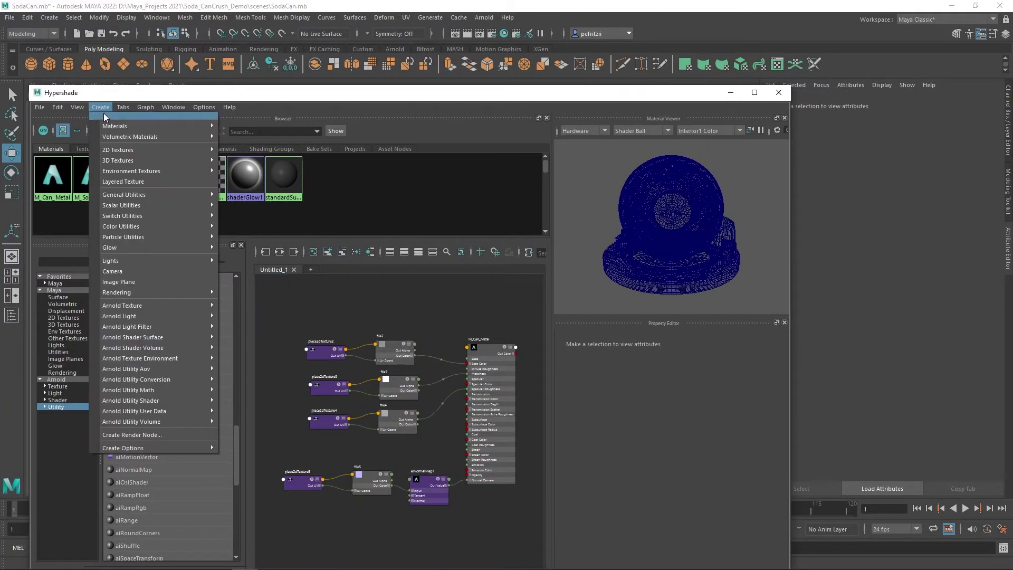
mouse_move(139, 316)
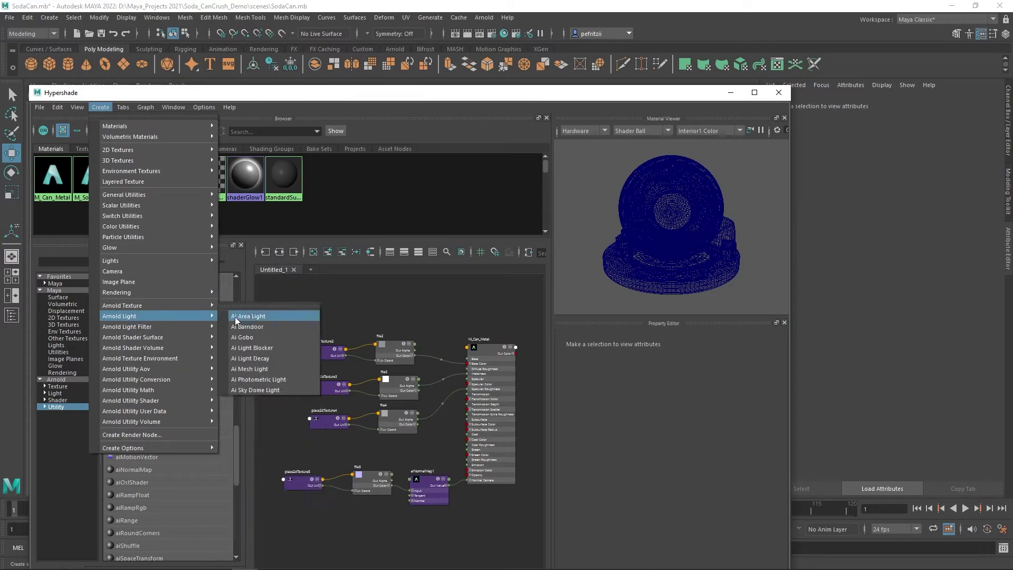
left_click(255, 391)
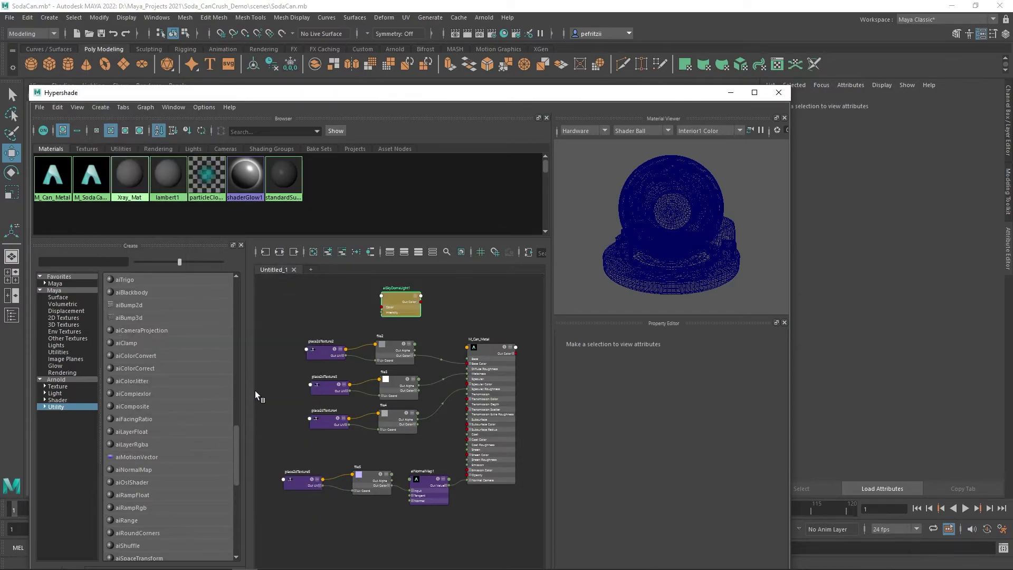
left_click(397, 304)
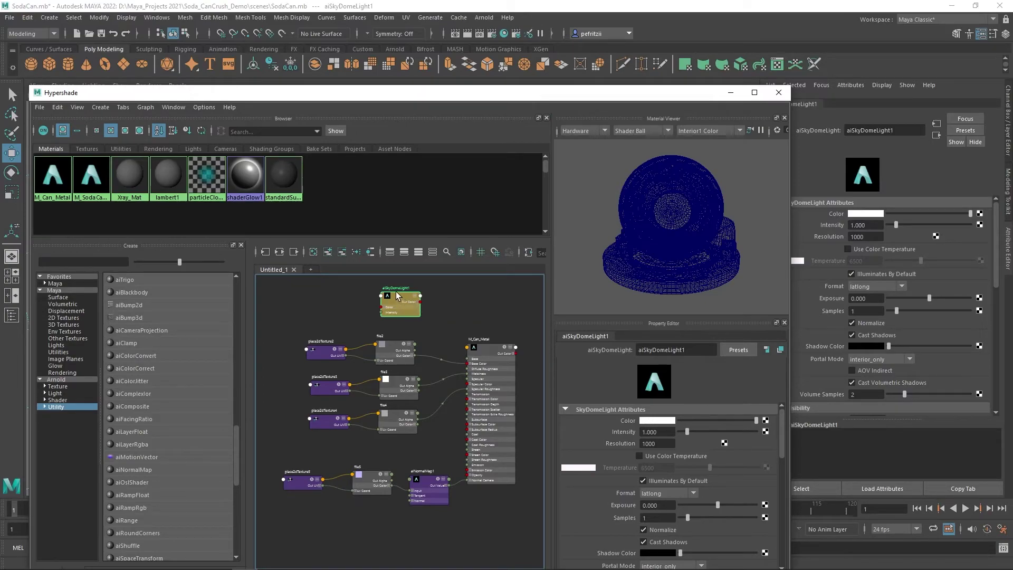
left_click_drag(546, 94, 615, 68)
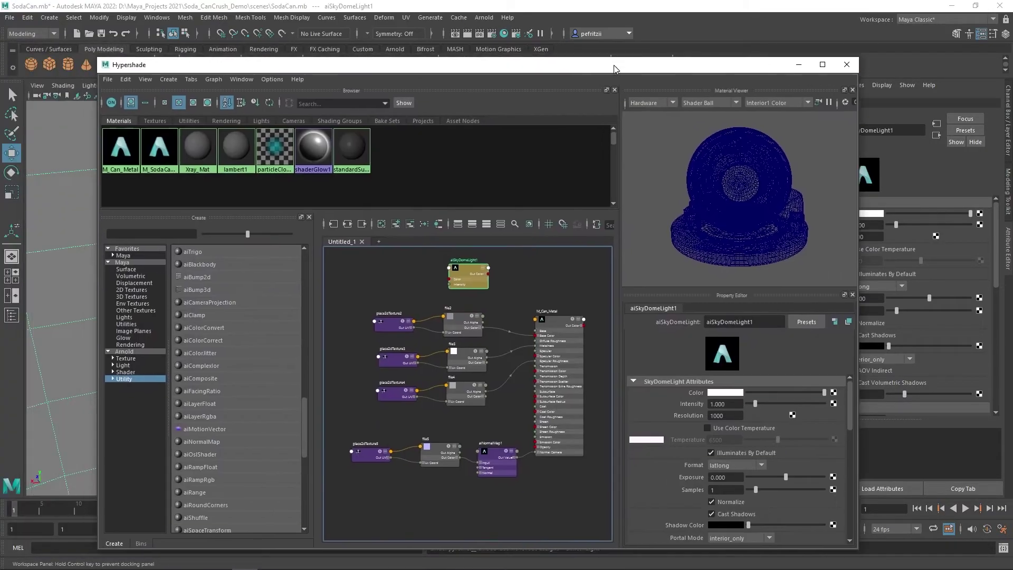
- Switch to Firefox and open the HDRI Haven website, hdrihaven.com, in a new tab
mouse_move(208, 568)
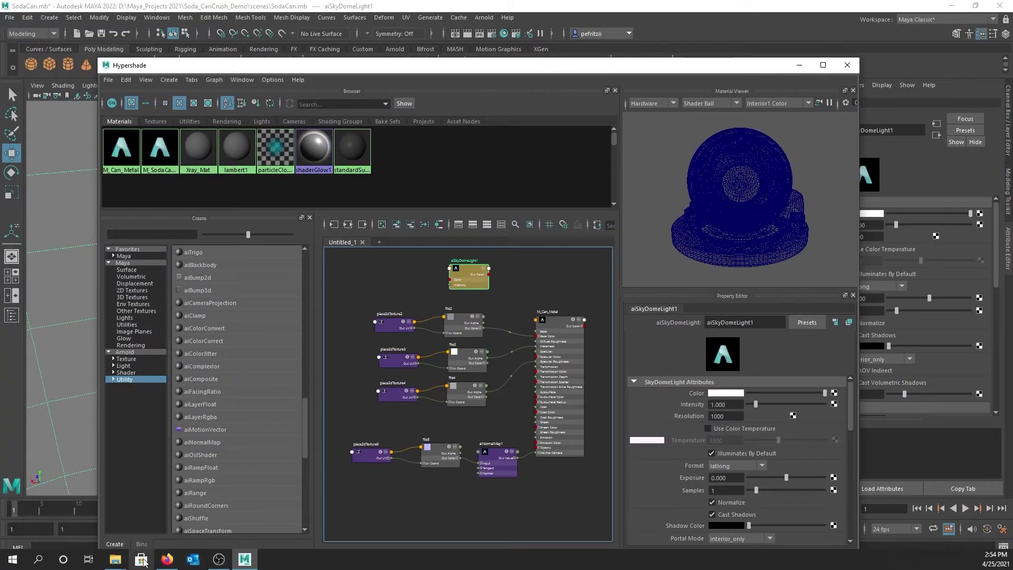
left_click(166, 559)
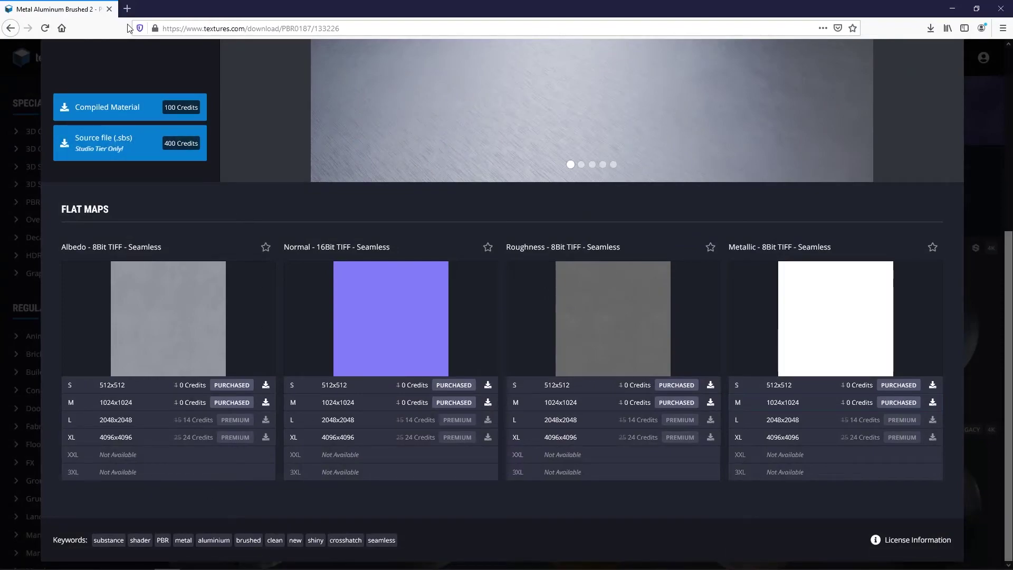
left_click(127, 9)
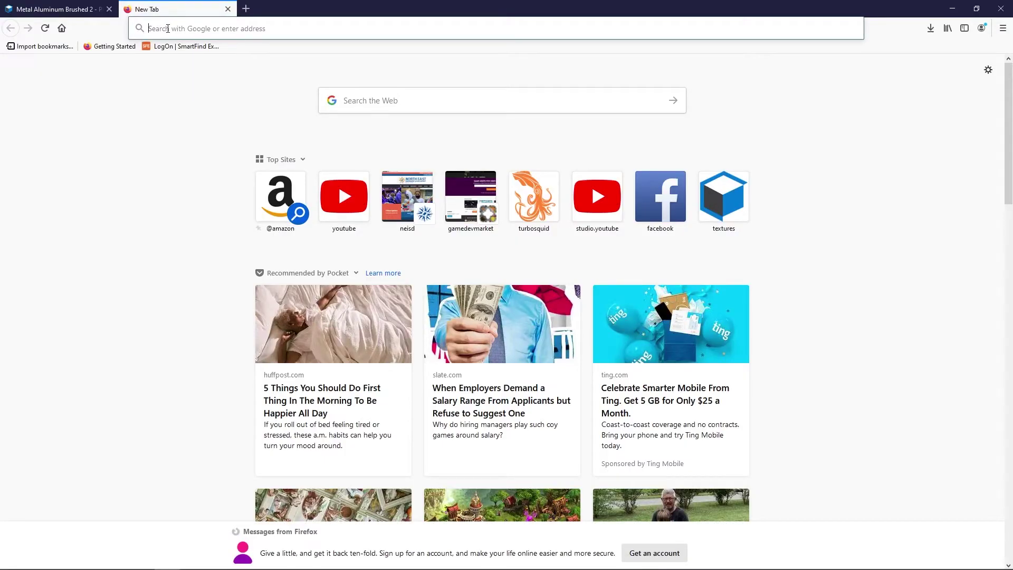
type("hdri")
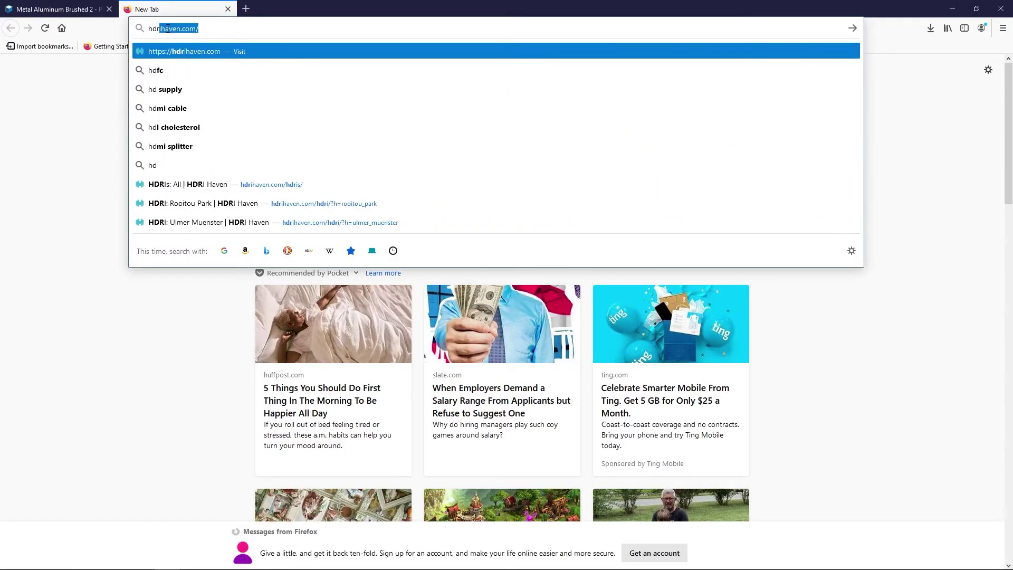
type("havenm")
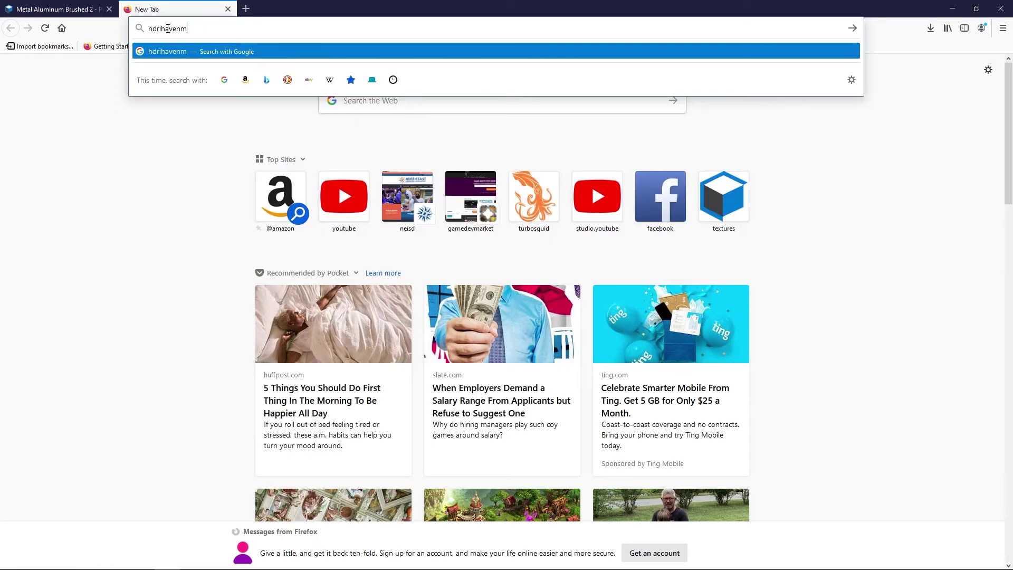
key("BackSpace")
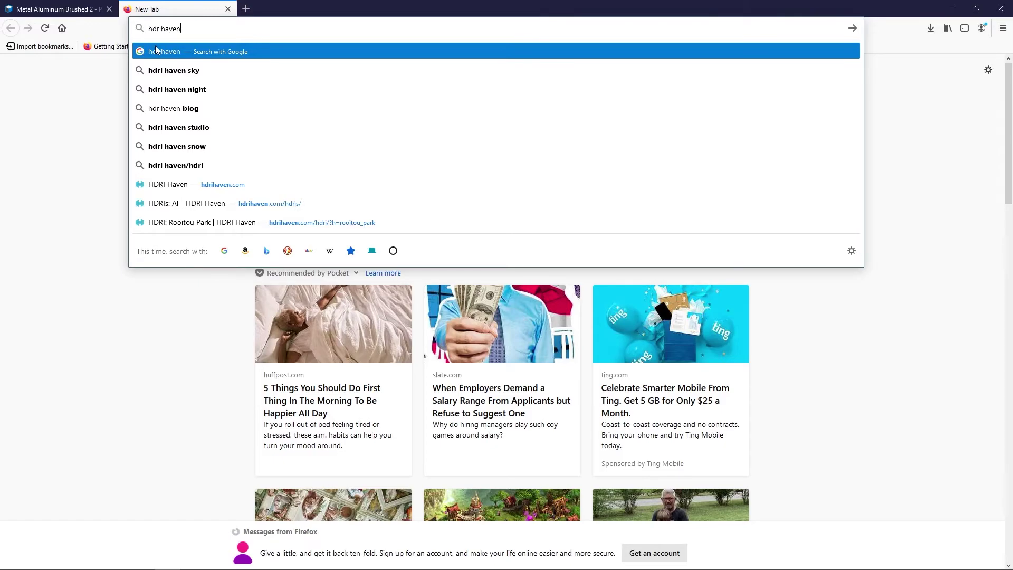
left_click(174, 186)
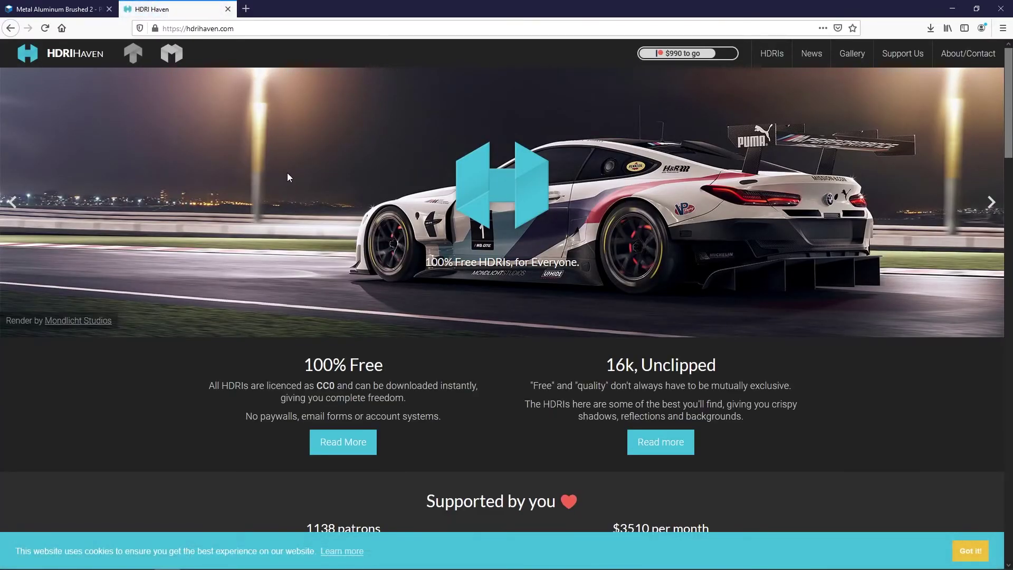
- Look over the HDRI Haven home page and open its full HDRIs catalogue
scroll(493, 233, "down", 7)
scroll(671, 140, "up", 5)
scroll(672, 141, "up", 1)
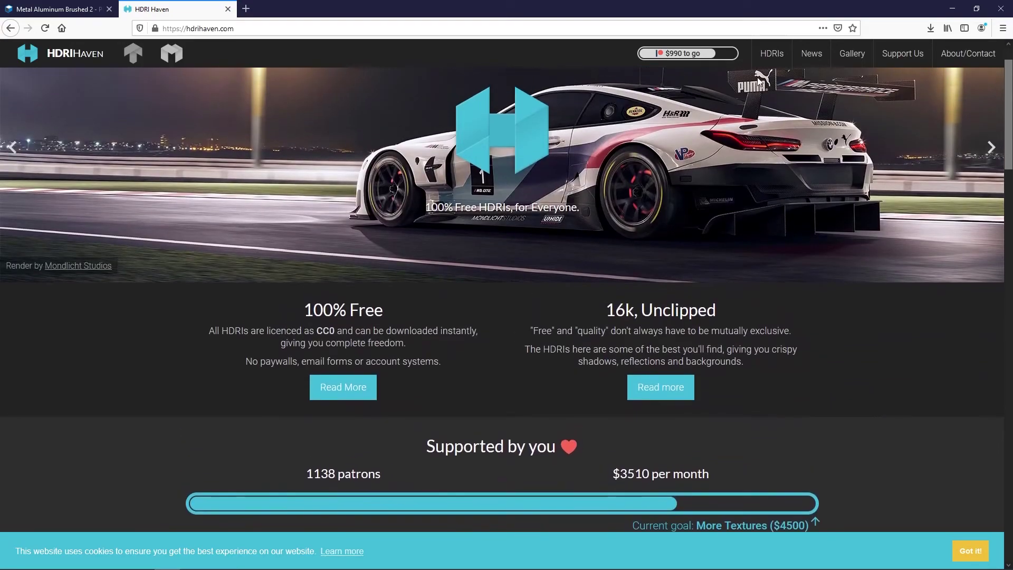
left_click(768, 62)
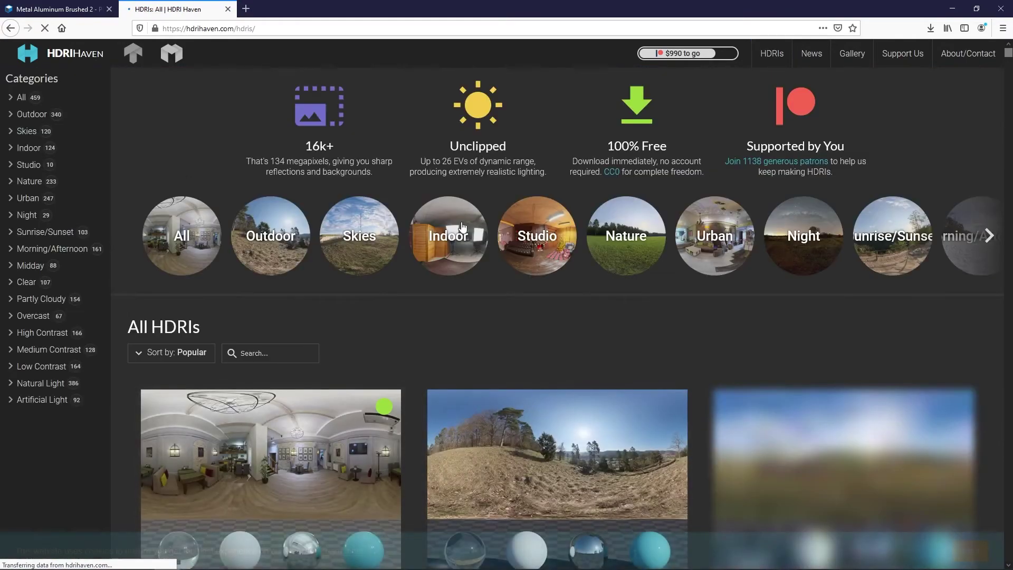
- Browse the HDRI catalogue, open the Decor Shop HDRI page and go to its download sizes
scroll(410, 263, "down", 1)
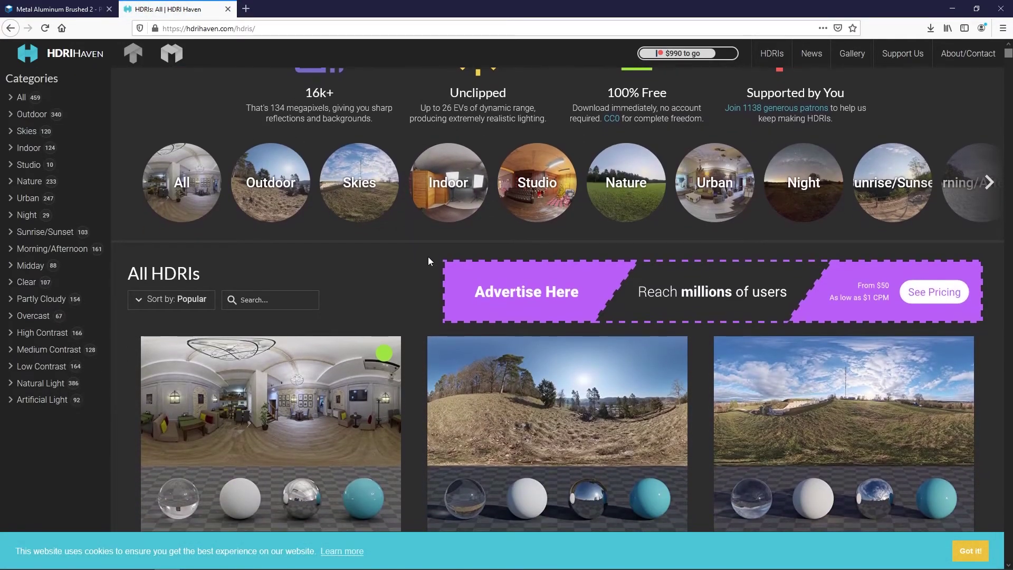
scroll(429, 258, "down", 4)
scroll(428, 261, "down", 4)
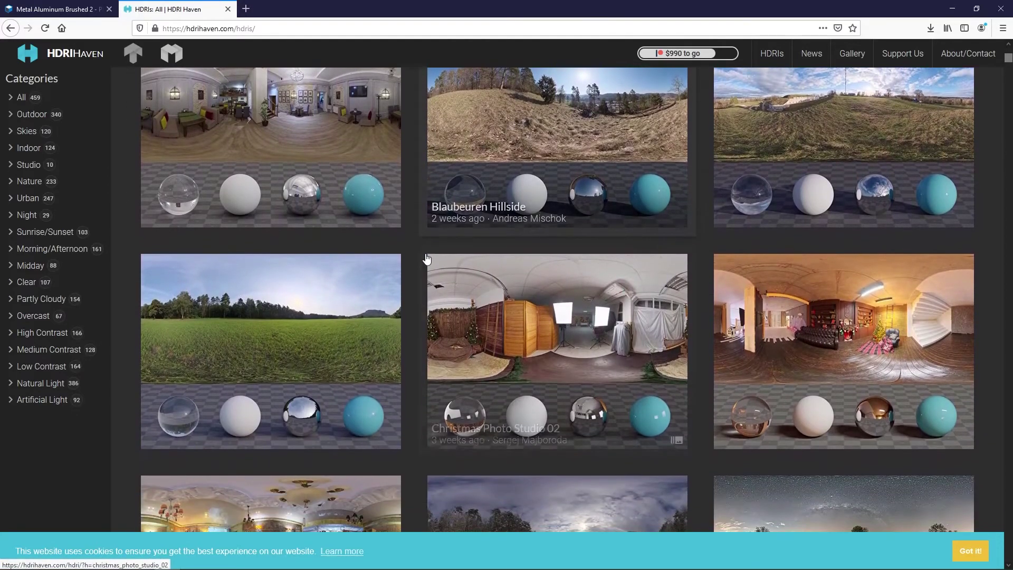
scroll(423, 255, "down", 1)
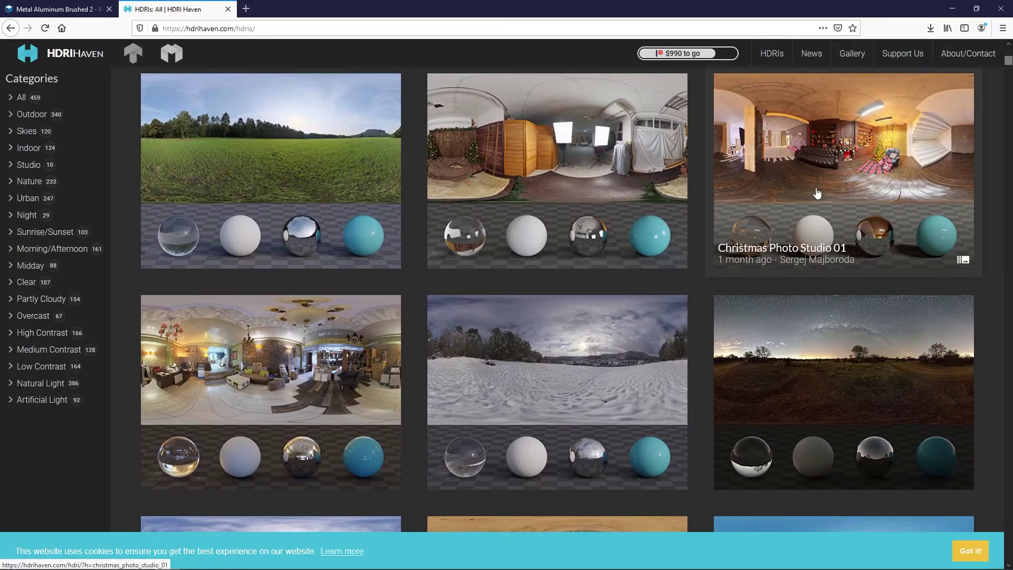
scroll(377, 266, "down", 3)
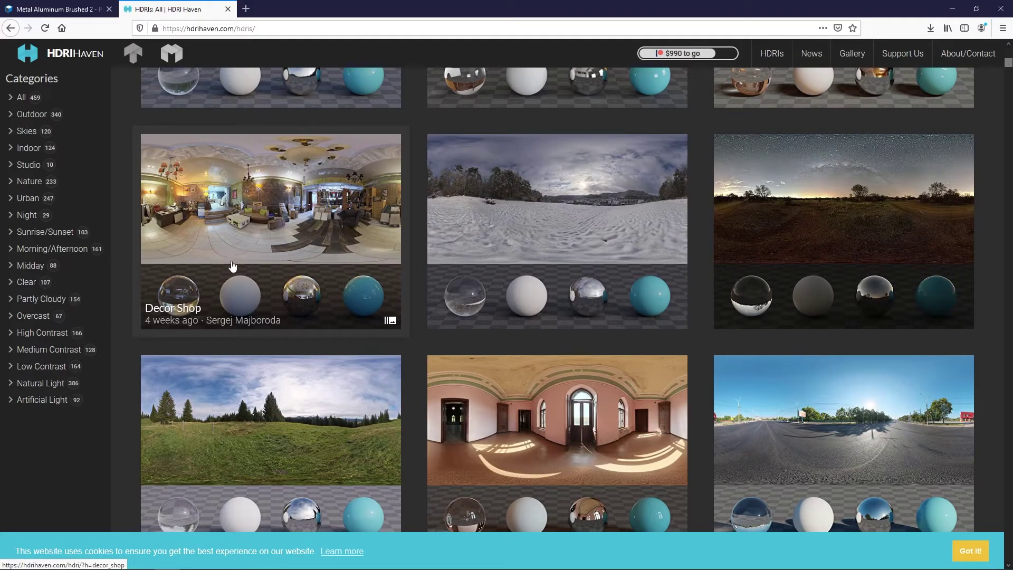
left_click(254, 234)
scroll(299, 258, "down", 5)
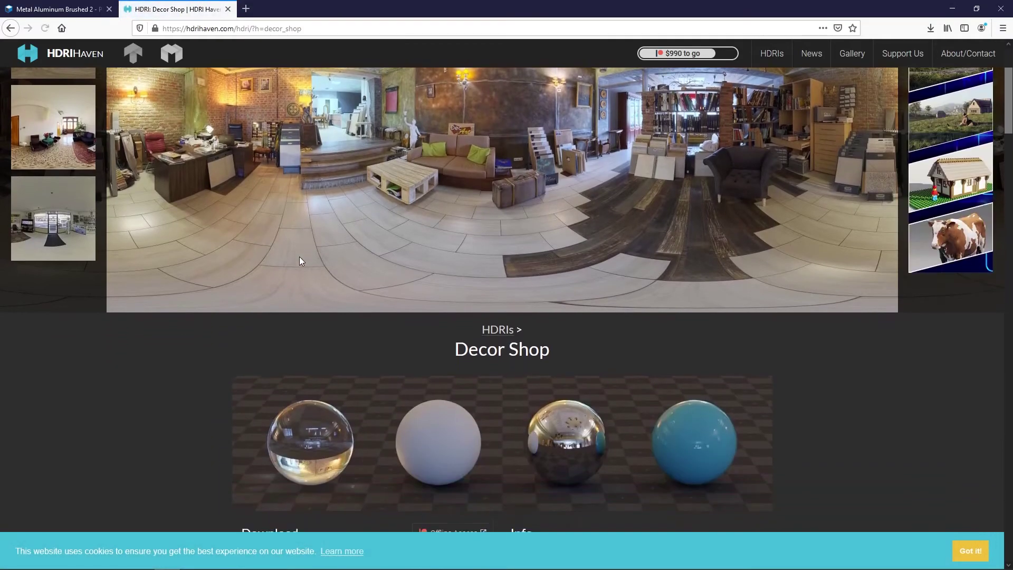
scroll(299, 258, "down", 3)
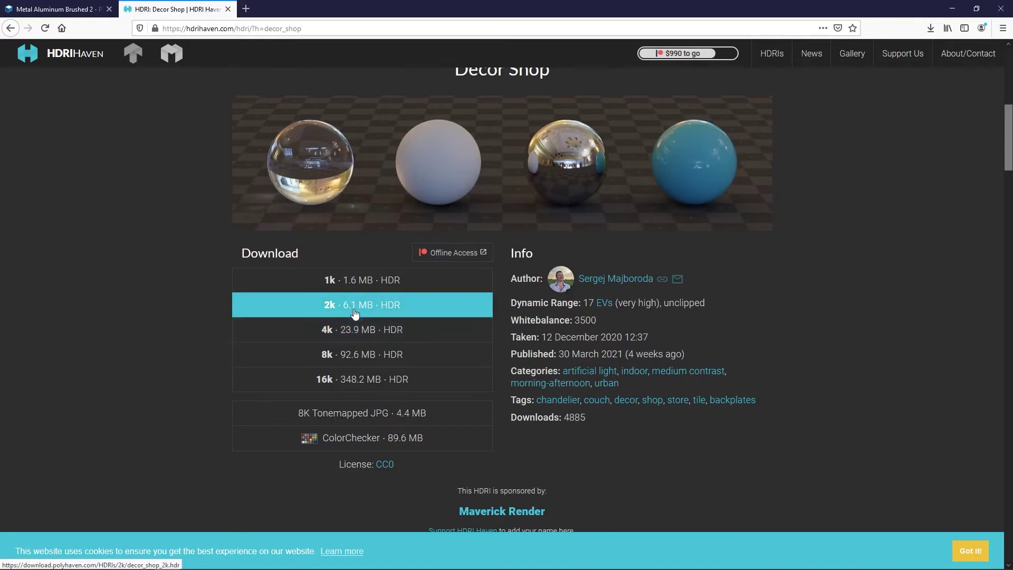
- Download the 2k HDR version of Decor Shop by saving the file, and open its containing folder
left_click(354, 313)
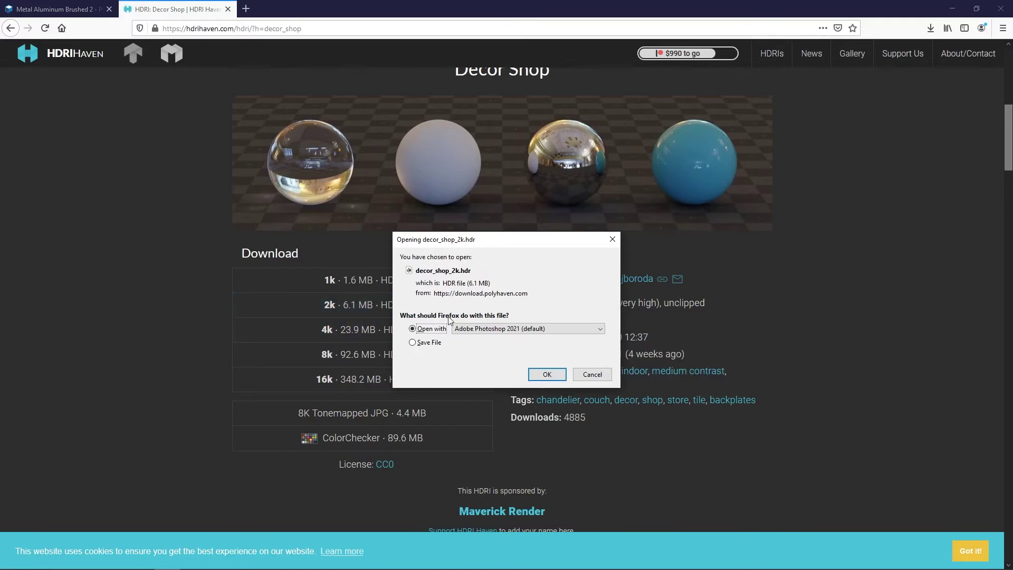
left_click(413, 342)
left_click(533, 371)
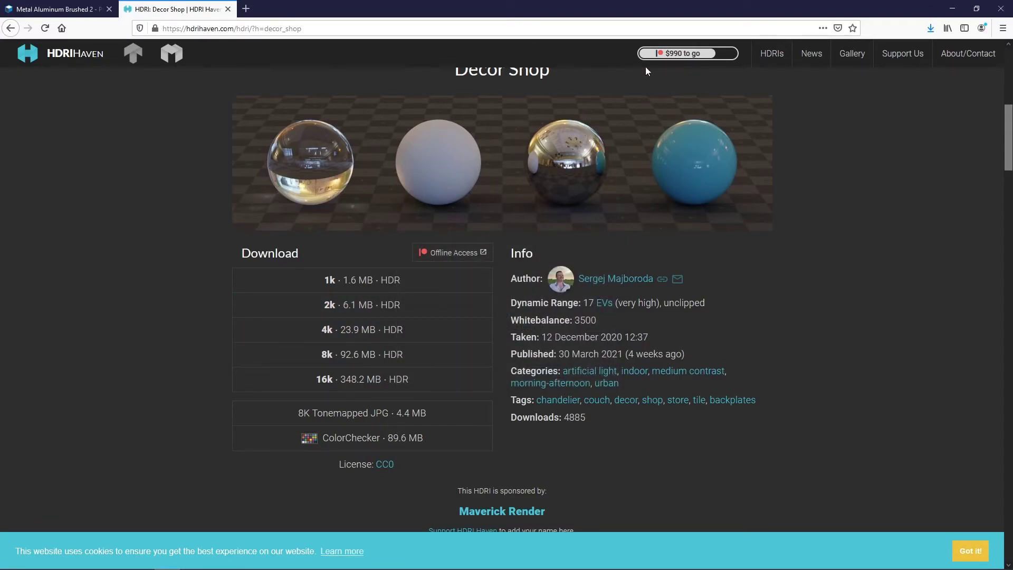
left_click(930, 28)
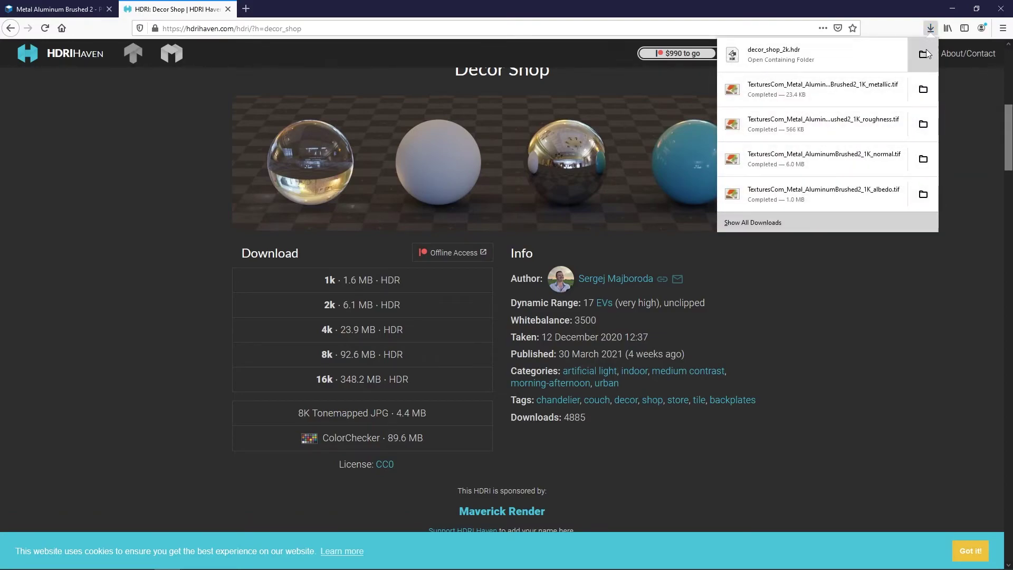
left_click(924, 62)
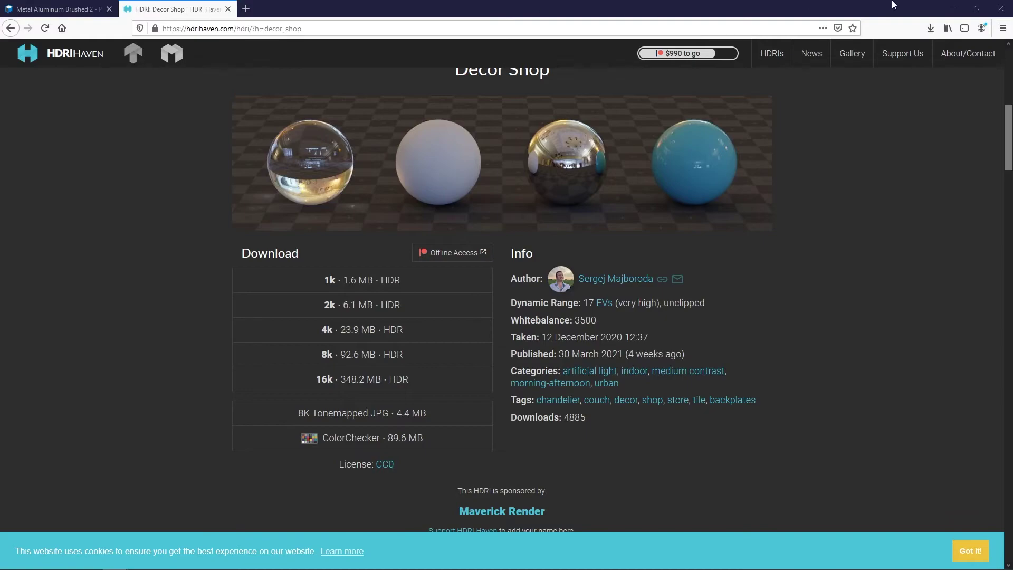
- Put the downloaded decor_shop_2k file into the sourceimages folder of the Soda_CanCrush_Demo project and return to Maya
left_click(953, 9)
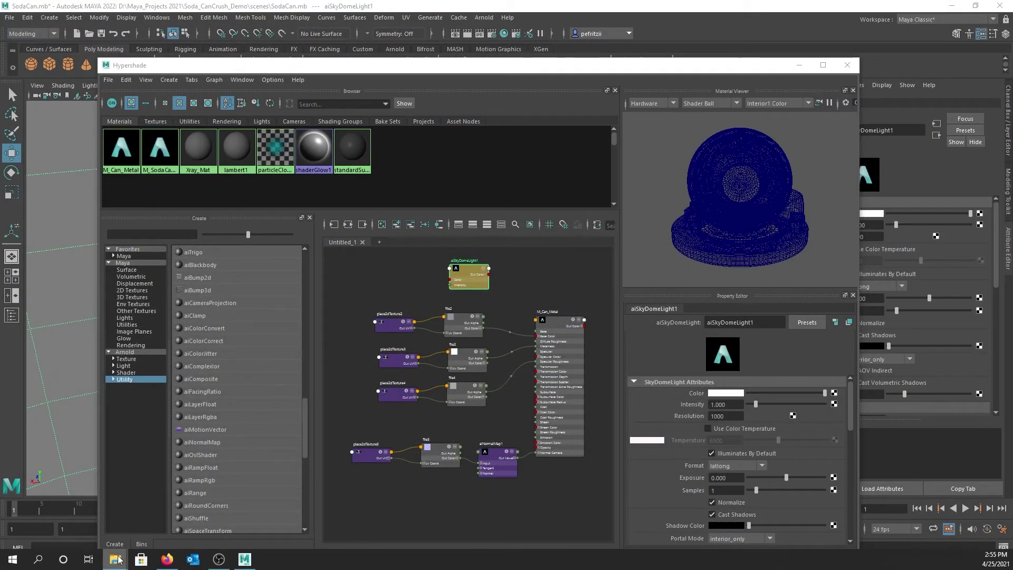
mouse_move(117, 560)
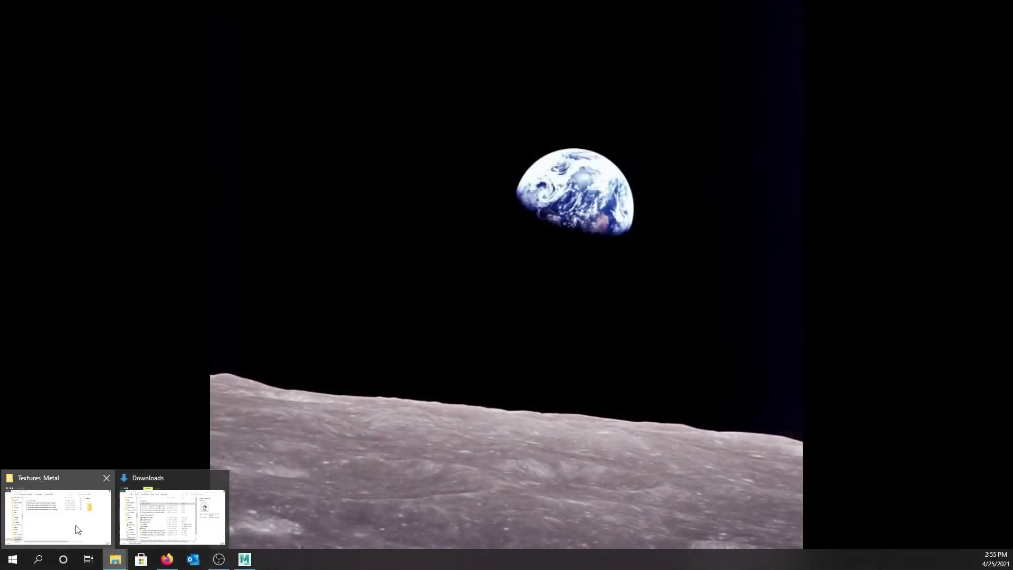
left_click(78, 527)
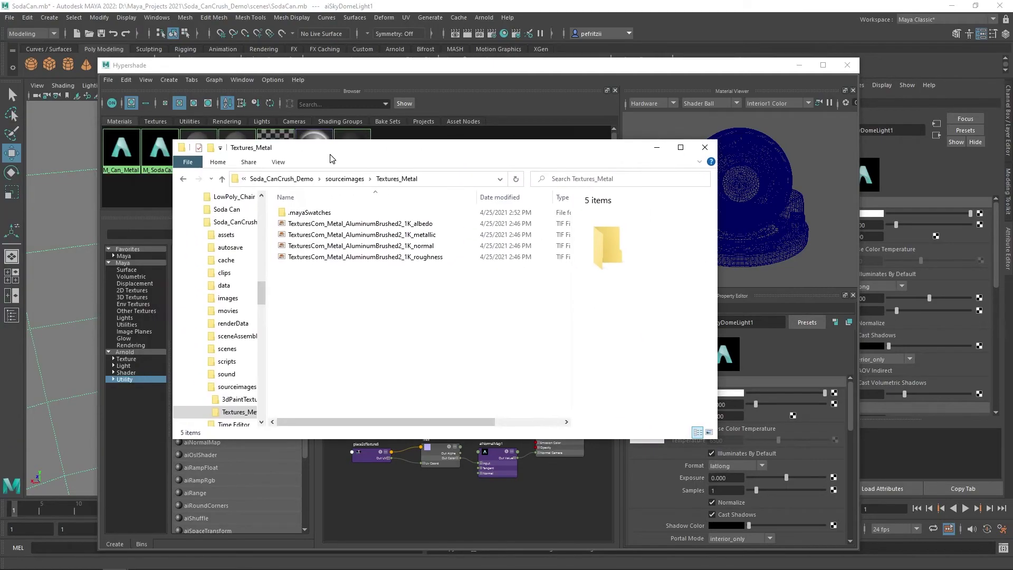
left_click(348, 178)
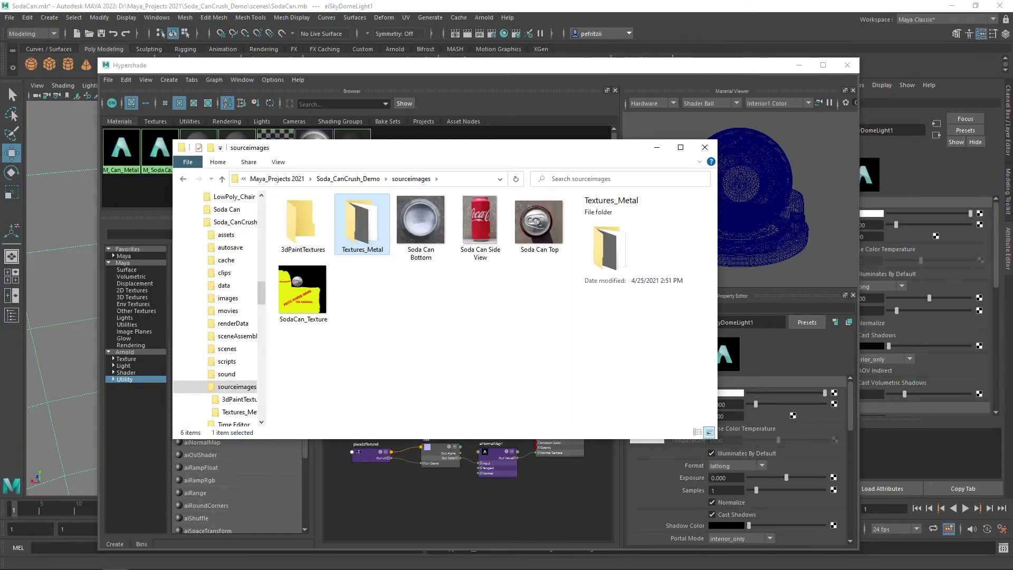
left_click_drag(0, 401, 431, 337)
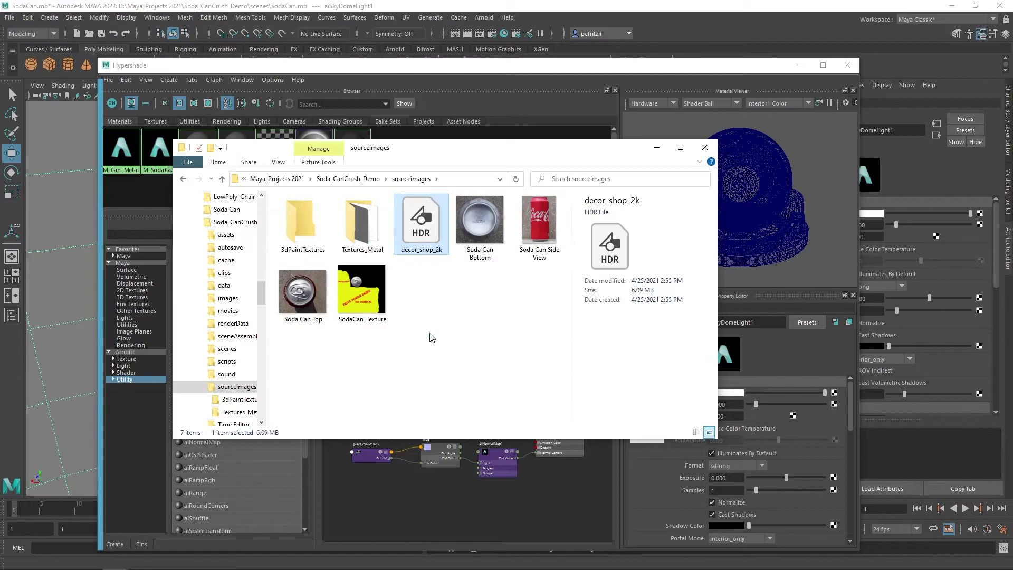
left_click_drag(520, 151, 0, 174)
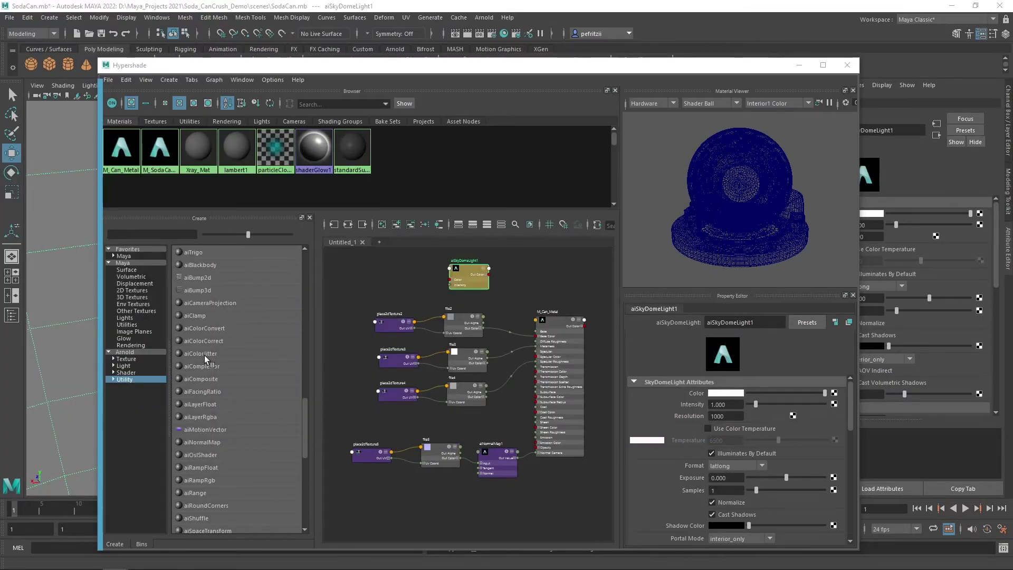
- Connect a File texture to the sky dome light's Color, load decor_shop_2k.hdr into it and clear the Hypershade off the viewport
left_click(469, 273)
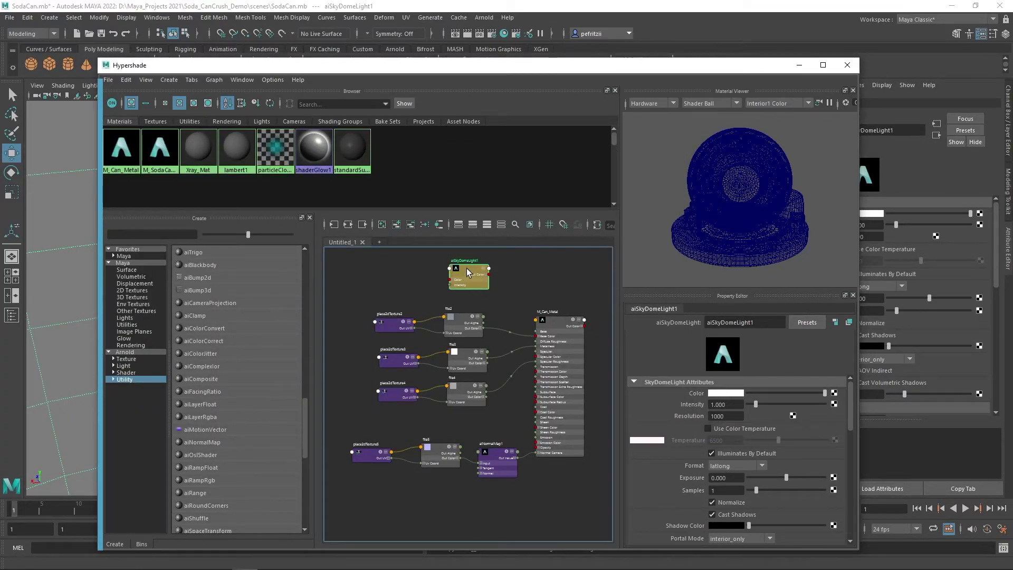
left_click(833, 394)
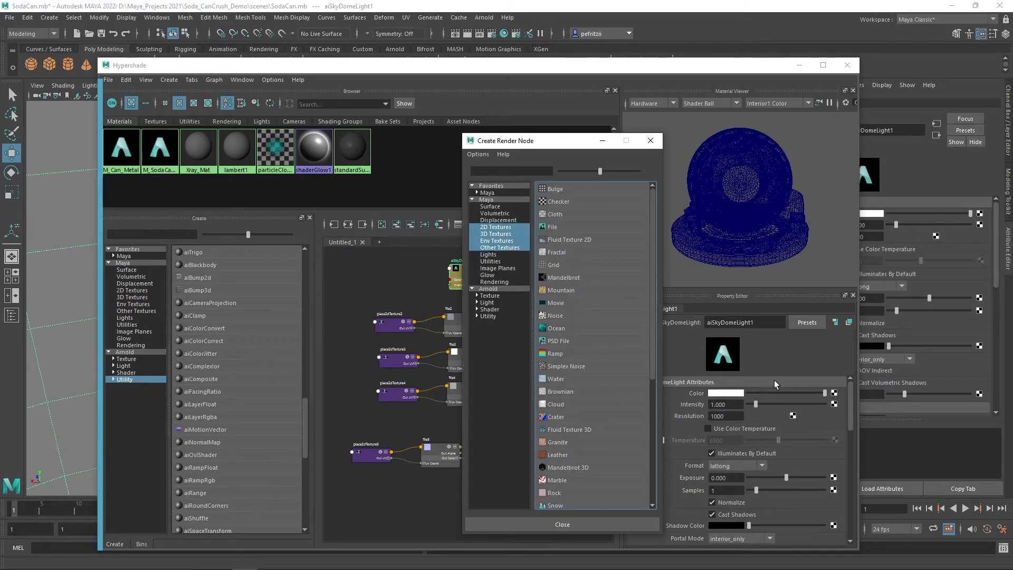
left_click(552, 227)
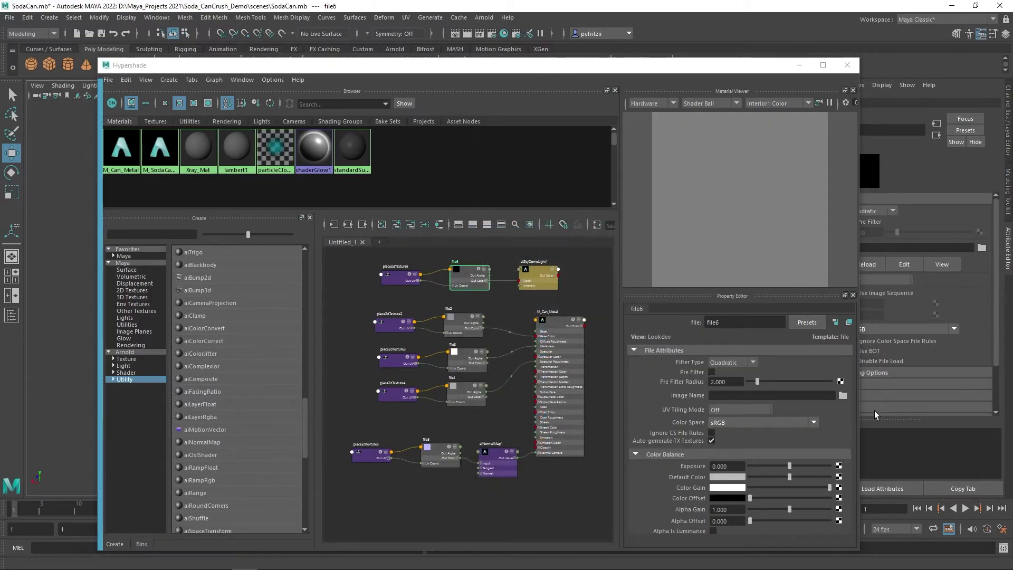
left_click(843, 395)
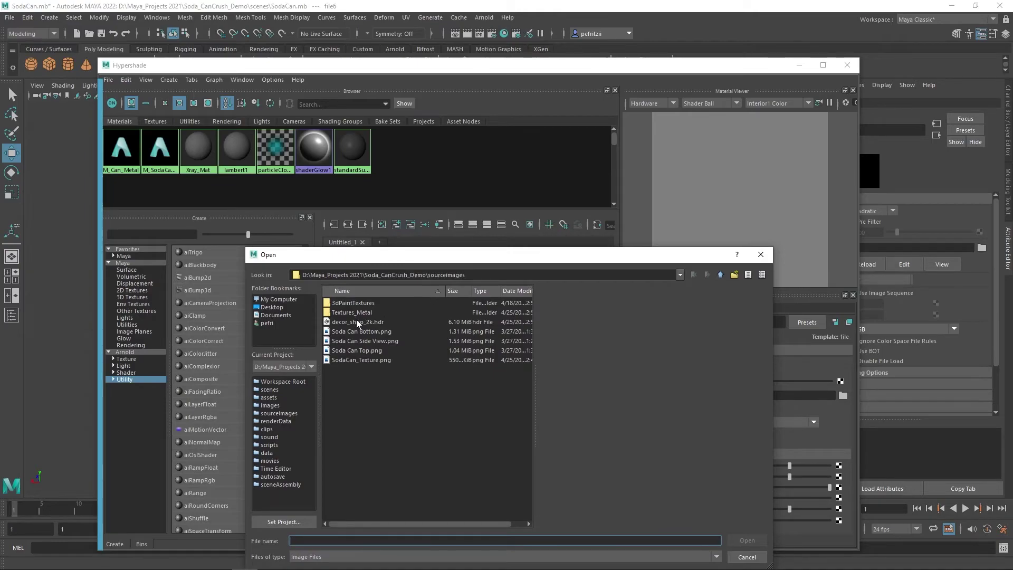
left_click(358, 323)
left_click(740, 538)
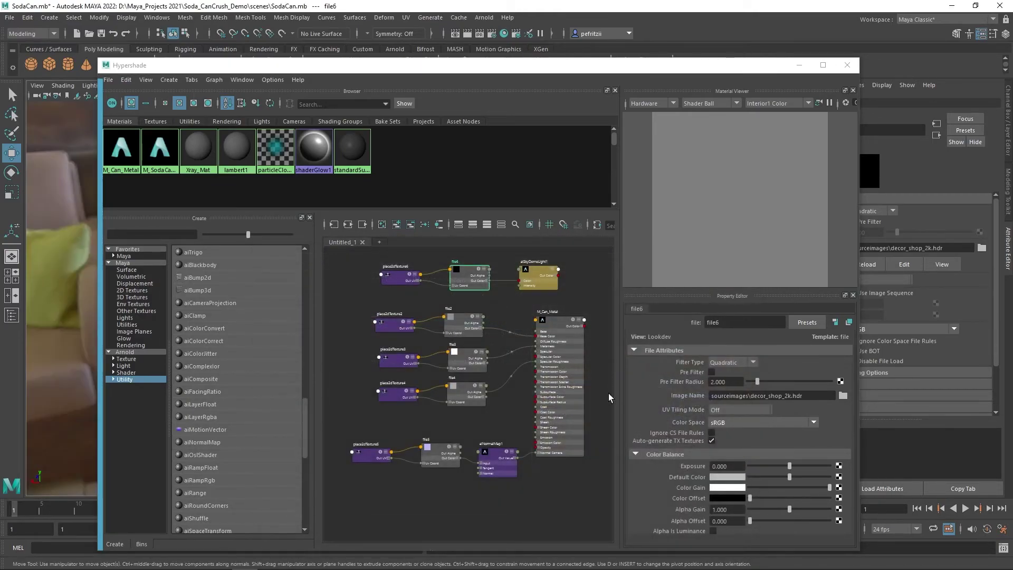
left_click_drag(501, 69, 0, 174)
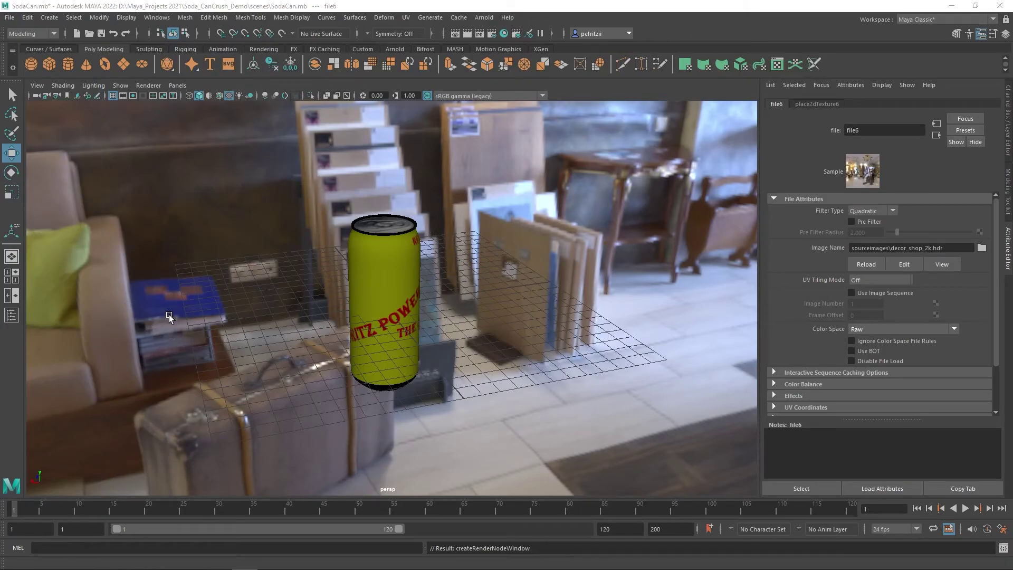
- Create a polygon plane under the soda can and scale it uniformly in X and Z to about 50
left_click_drag(192, 290, 157, 296, "alt")
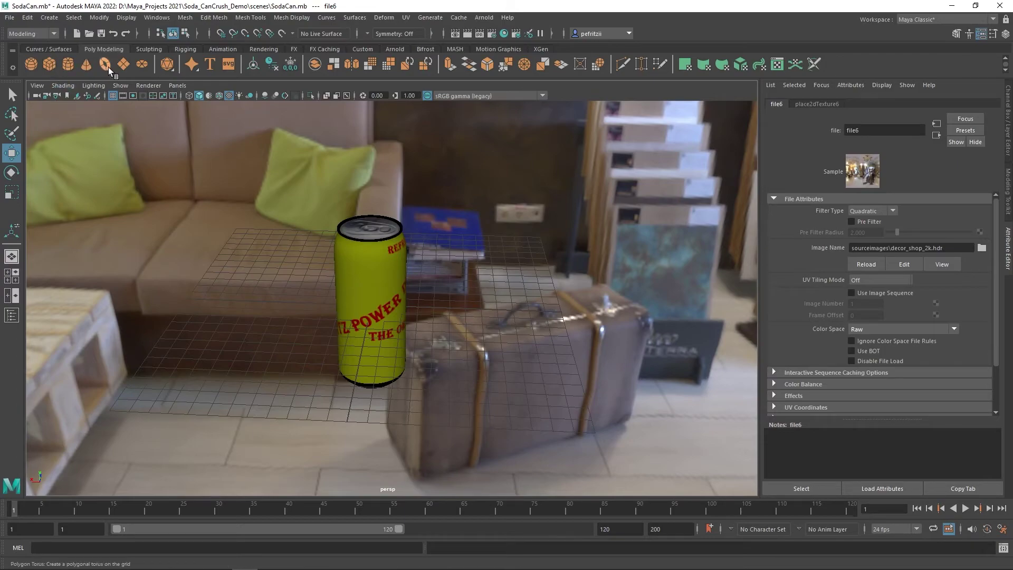
left_click(123, 65)
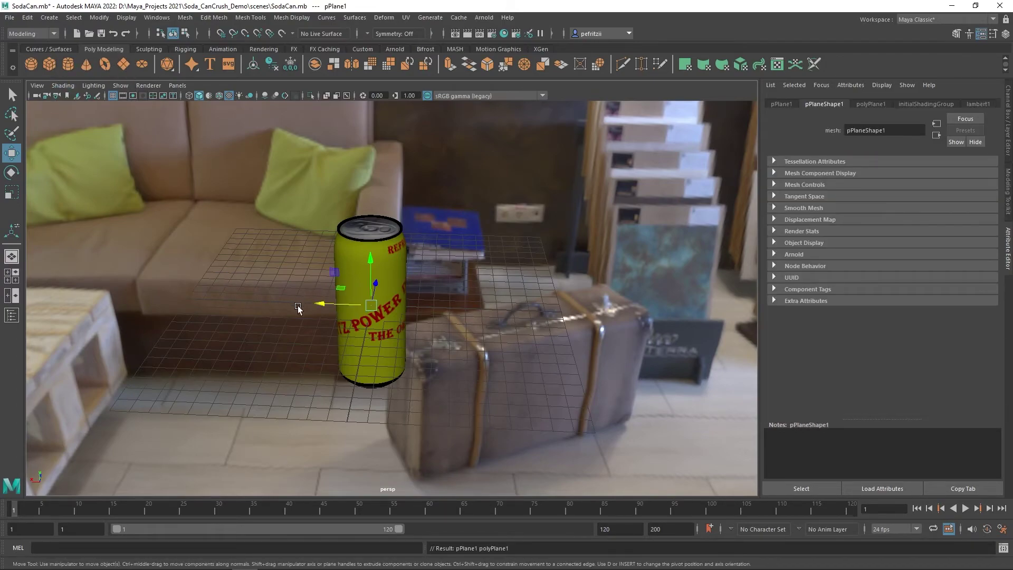
key("r")
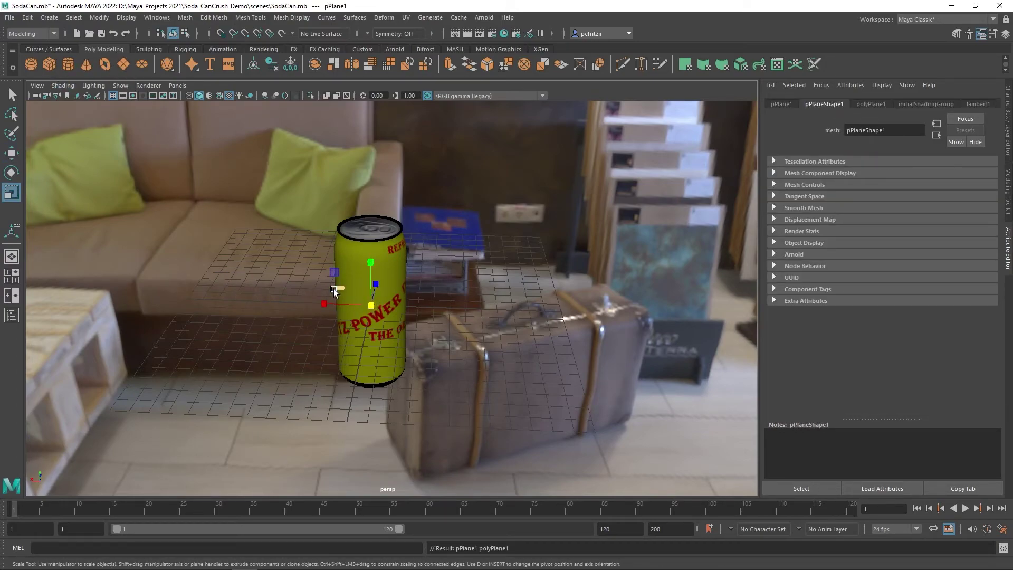
left_click_drag(300, 340, 308, 364, "alt")
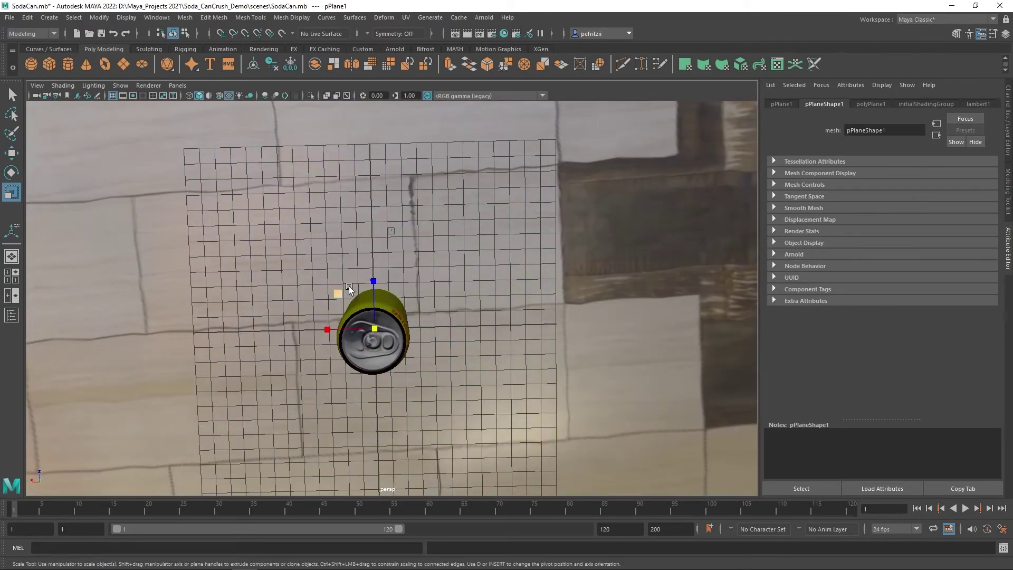
left_click_drag(337, 297, 265, 267)
left_click_drag(333, 291, 315, 274)
left_click_drag(316, 278, 317, 279)
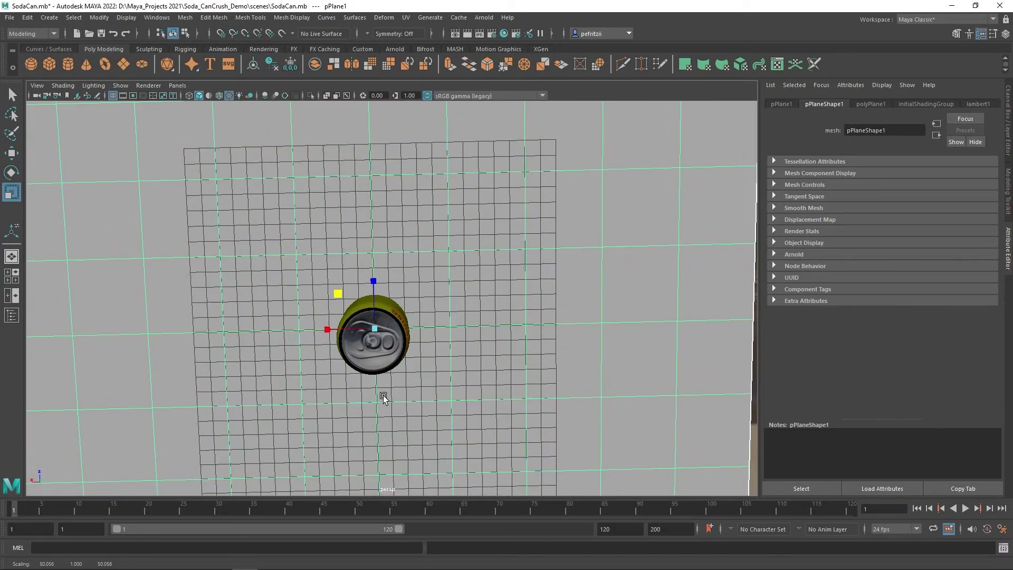
- Lower the plane about 5.6 cm to the base of the can, and save the scene
left_click_drag(504, 396, 464, 317, "alt")
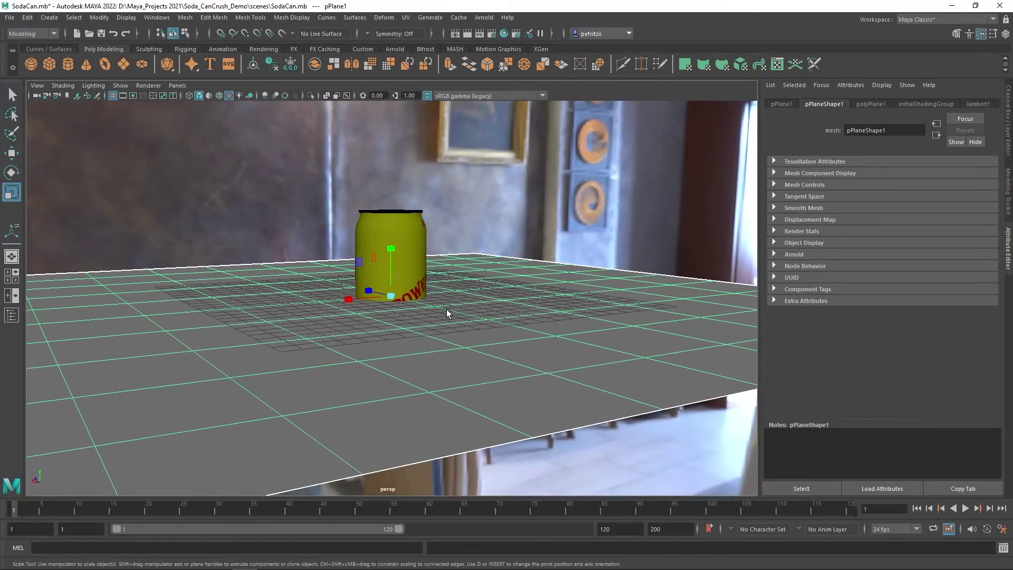
key("w")
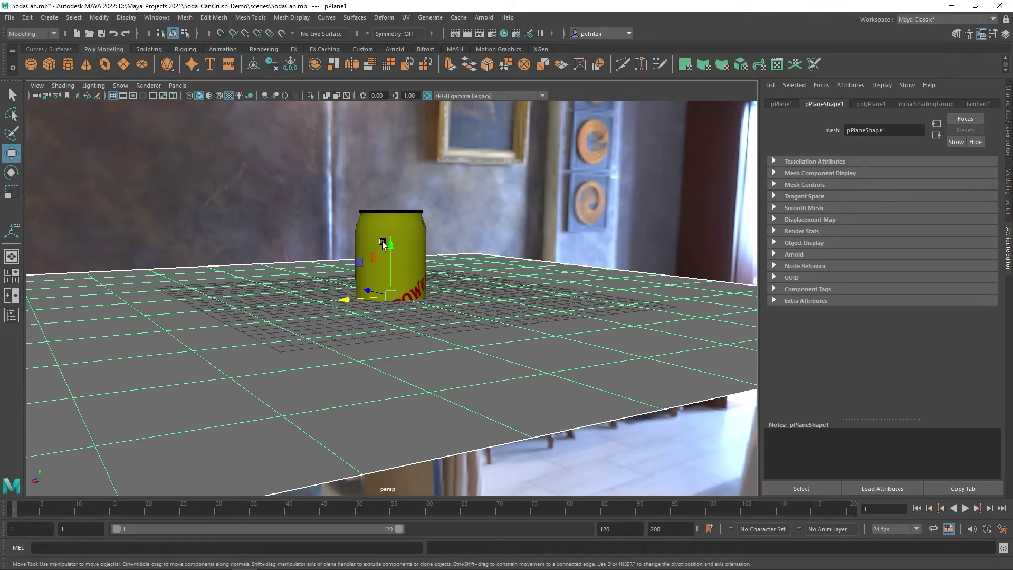
left_click_drag(394, 240, 408, 328)
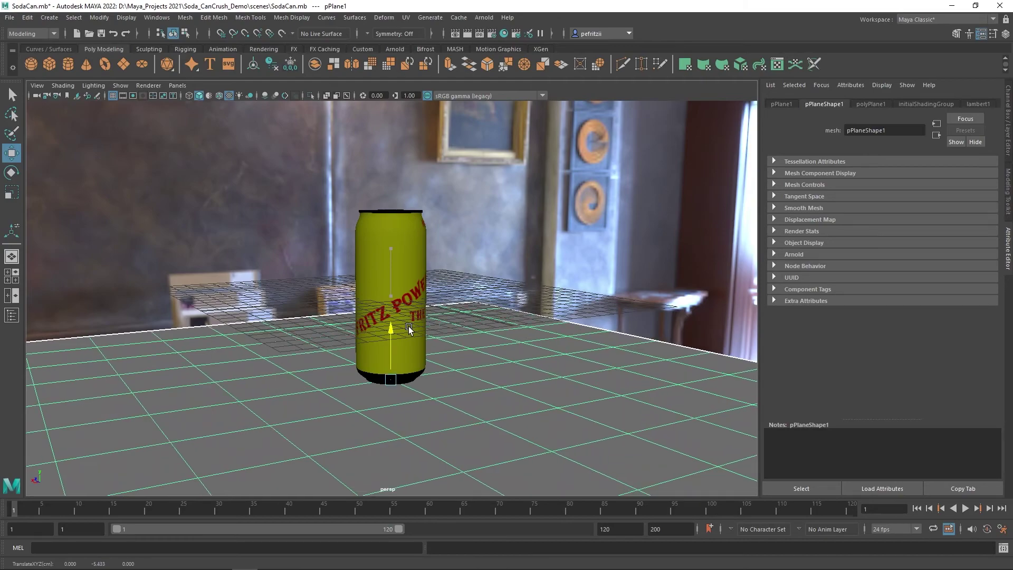
left_click_drag(422, 402, 359, 401, "alt")
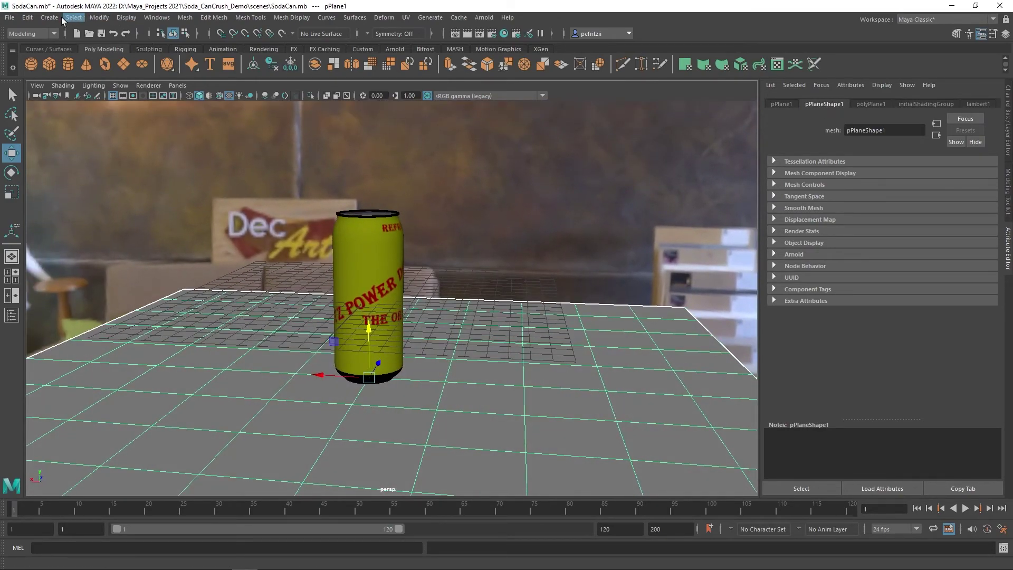
left_click(8, 18)
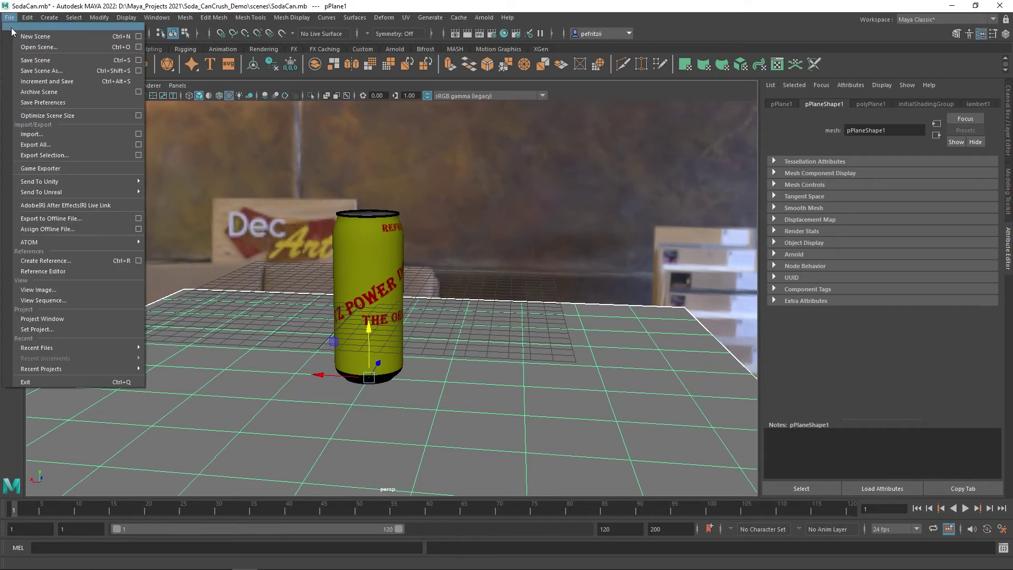
left_click(31, 61)
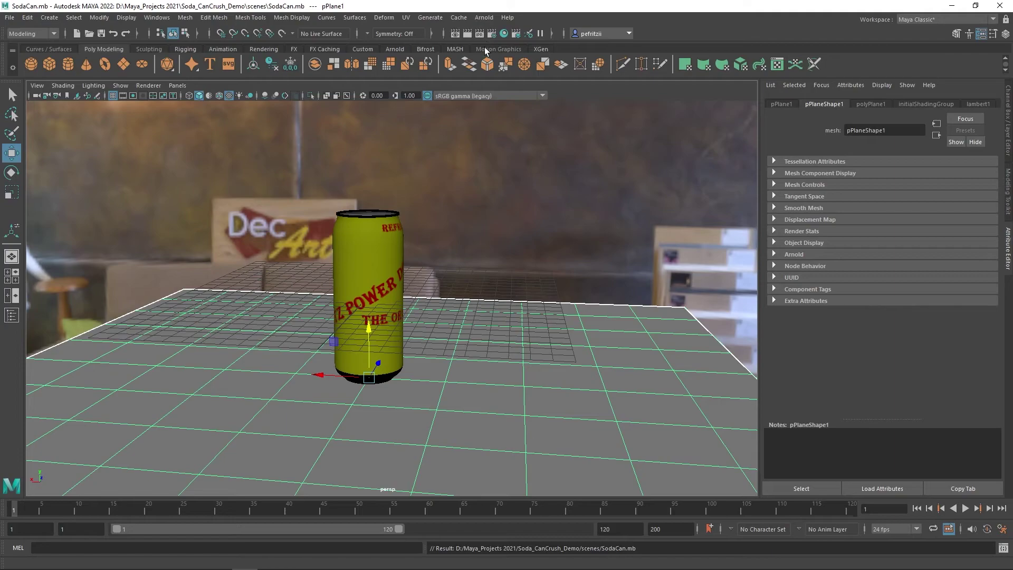
- Render the perspective view in the Arnold RenderView and examine the can close up
left_click(394, 46)
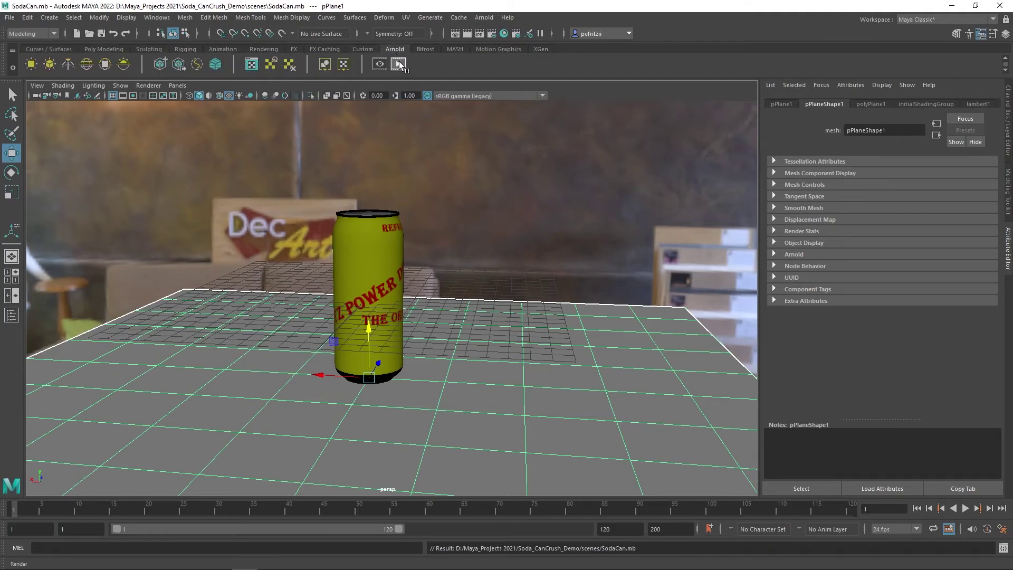
left_click(399, 64)
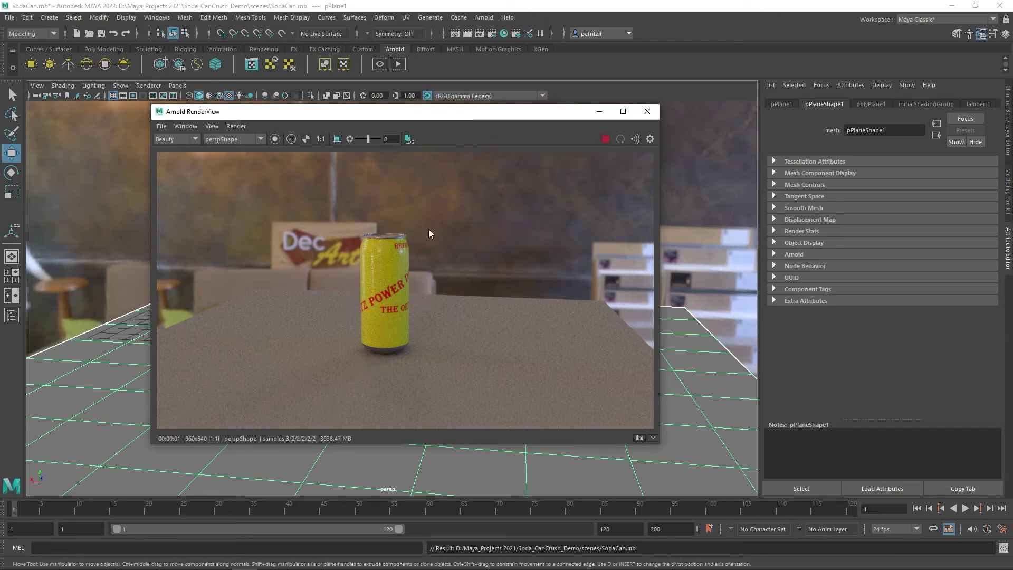
left_click_drag(472, 116, 273, 148)
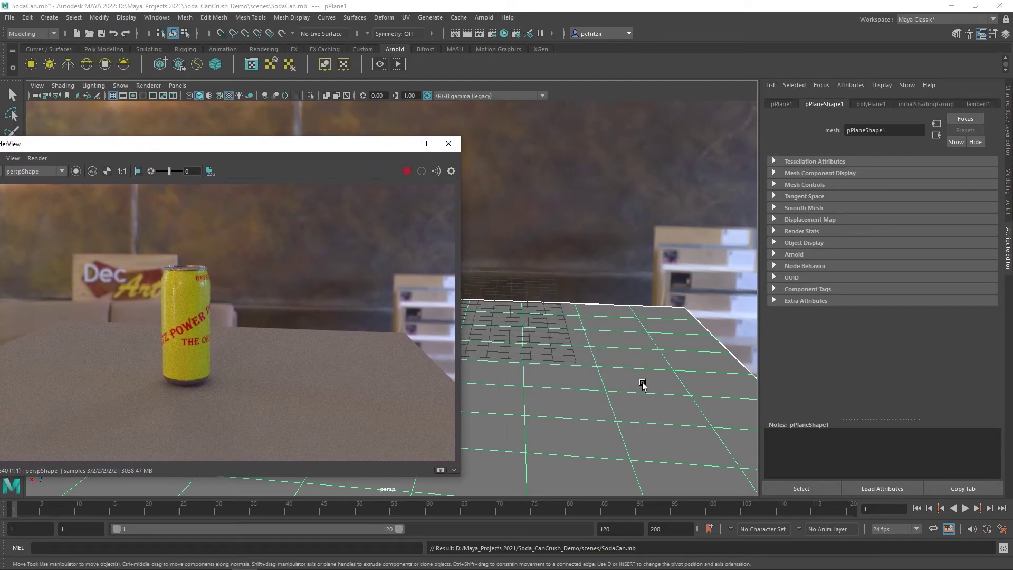
scroll(633, 364, "up", 2)
scroll(580, 313, "up", 2)
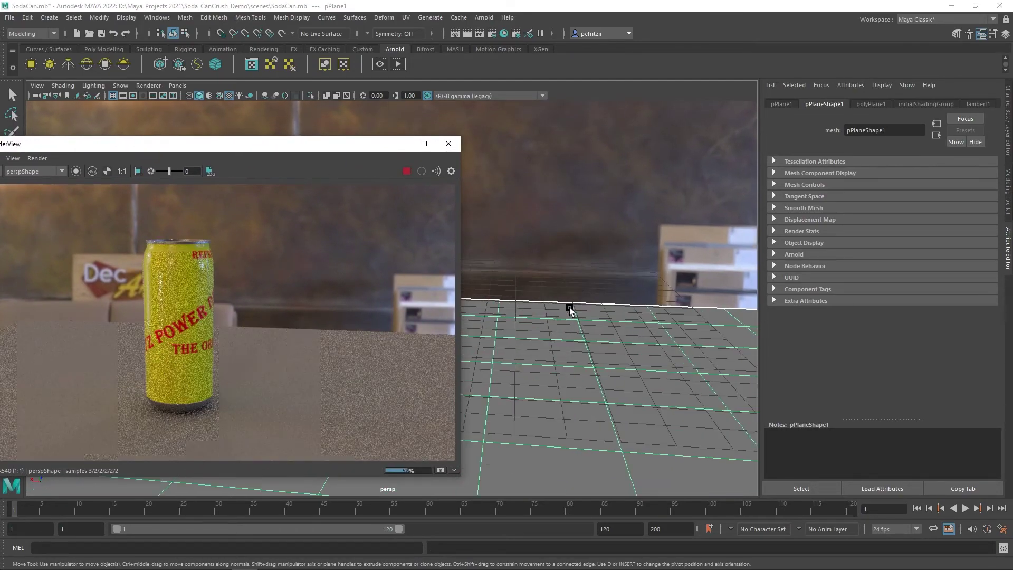
scroll(571, 308, "up", 2)
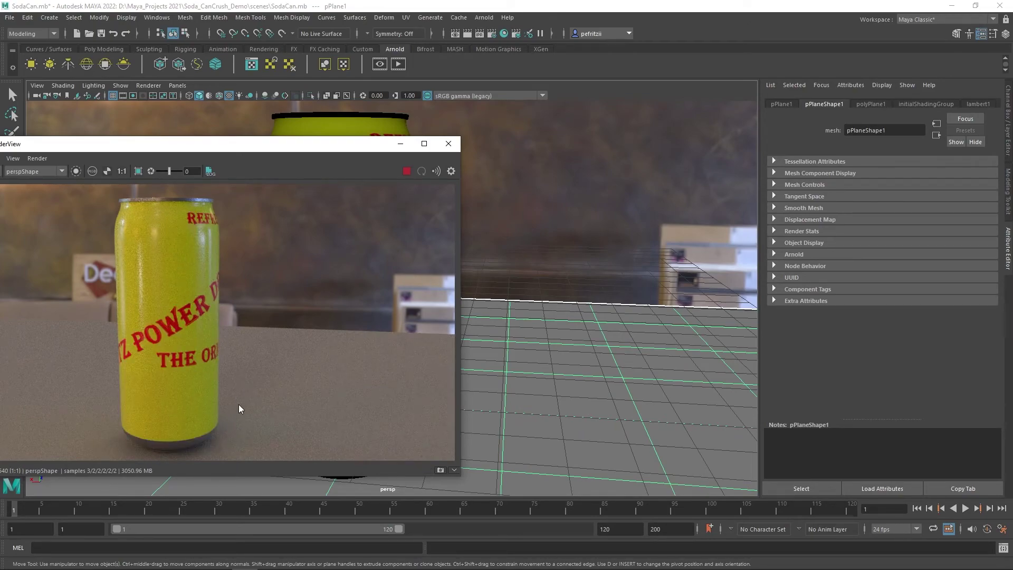
left_click_drag(288, 144, 428, 148)
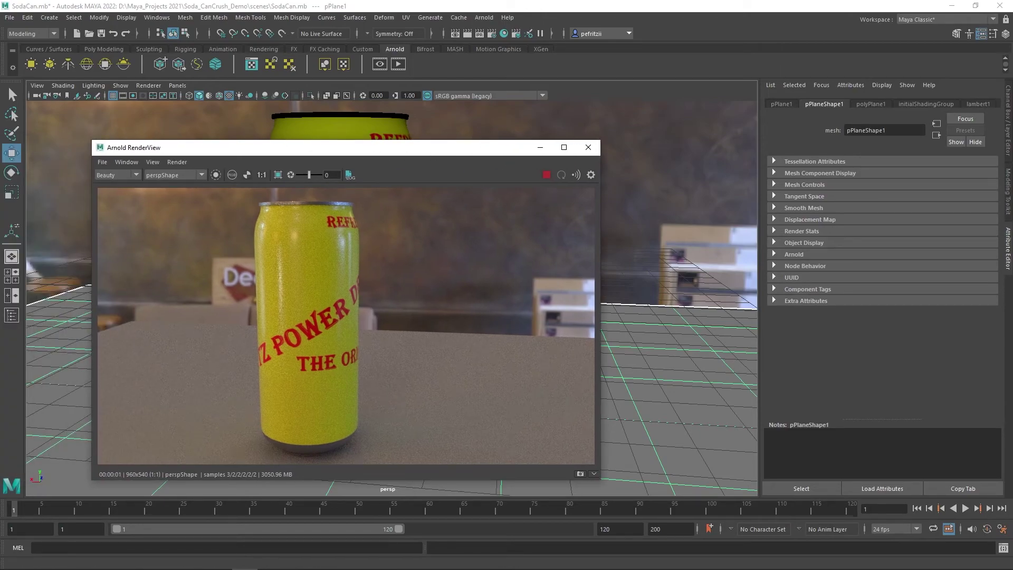
- Bring back the Hypershade and set the Alpha Gain of M_Can_Metal's roughness file texture to about 0.456
left_click_drag(0, 150, 424, 89)
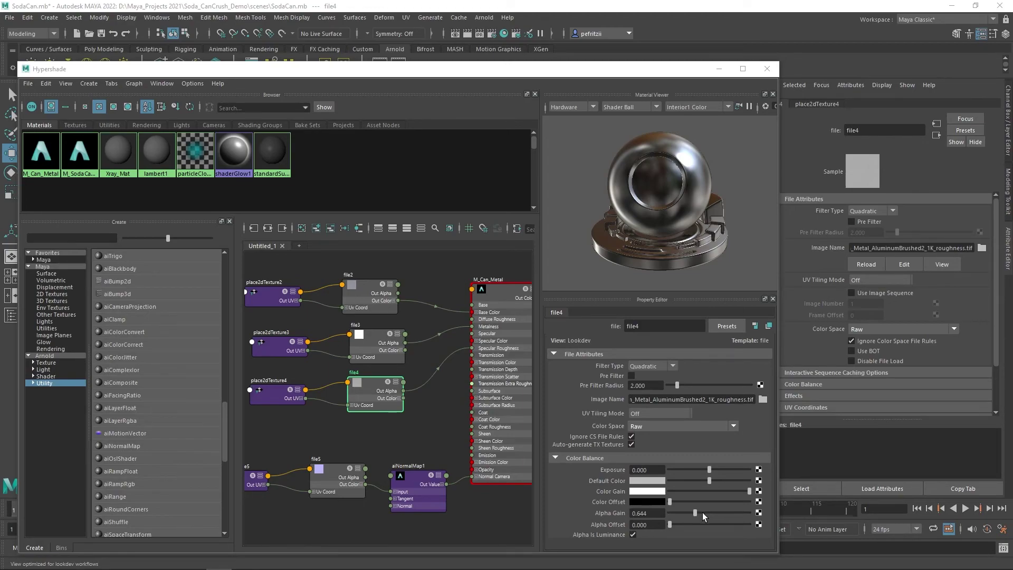
mouse_move(697, 510)
left_mouse_down()
mouse_move(677, 516)
mouse_move(687, 513)
left_mouse_up()
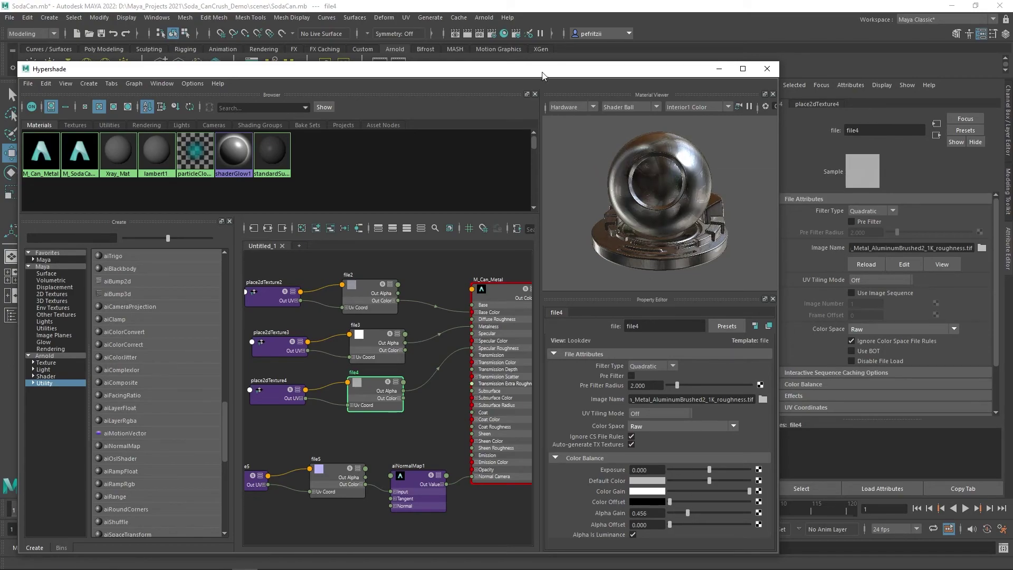
- Move the Hypershade aside and examine the can's metal lid in the Arnold render, from above and from the side
left_click_drag(538, 73, 0, 174)
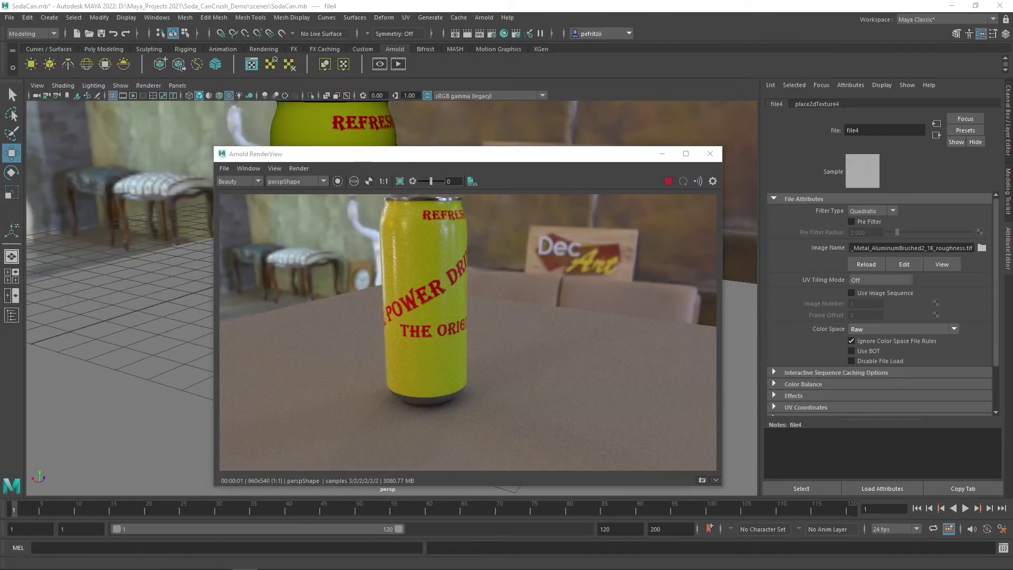
left_click_drag(118, 209, 134, 300, "alt")
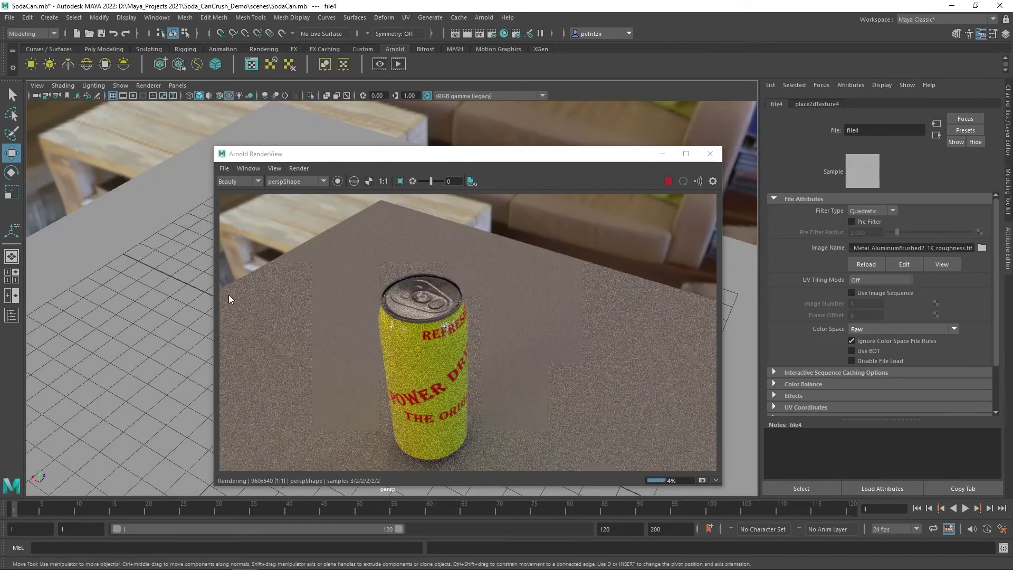
scroll(149, 276, "up", 4)
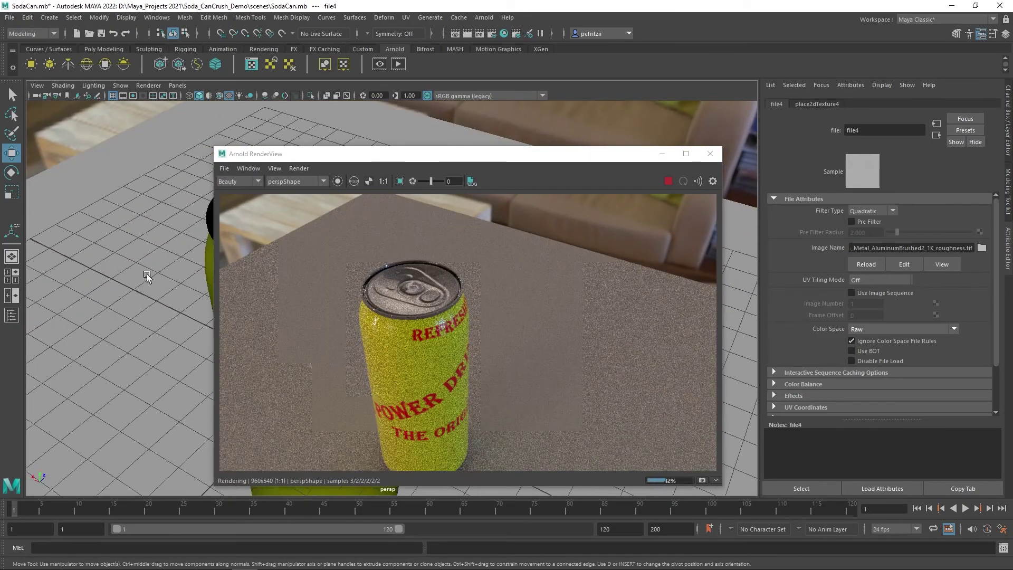
scroll(140, 273, "up", 3)
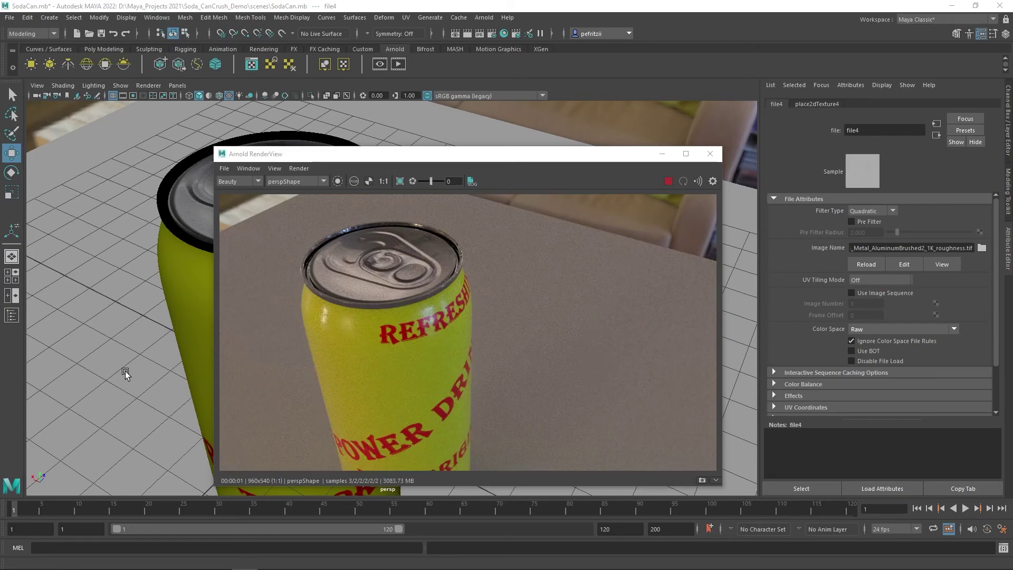
left_click_drag(147, 320, 147, 306, "alt")
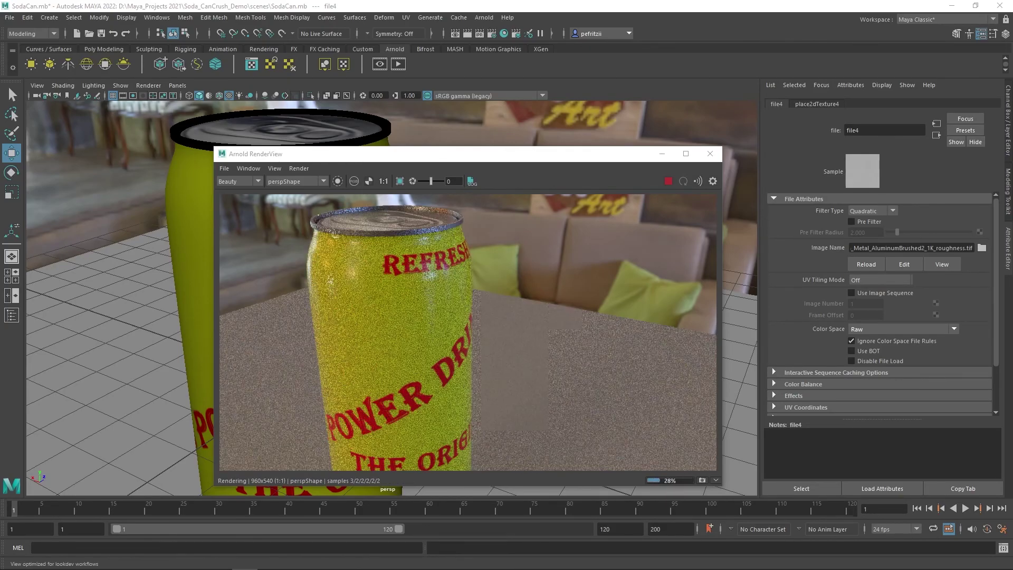
- Bring the Hypershade back to review the roughness texture's connection to M_Can_Metal, and move the window away again
left_click_drag(0, 101, 269, 33)
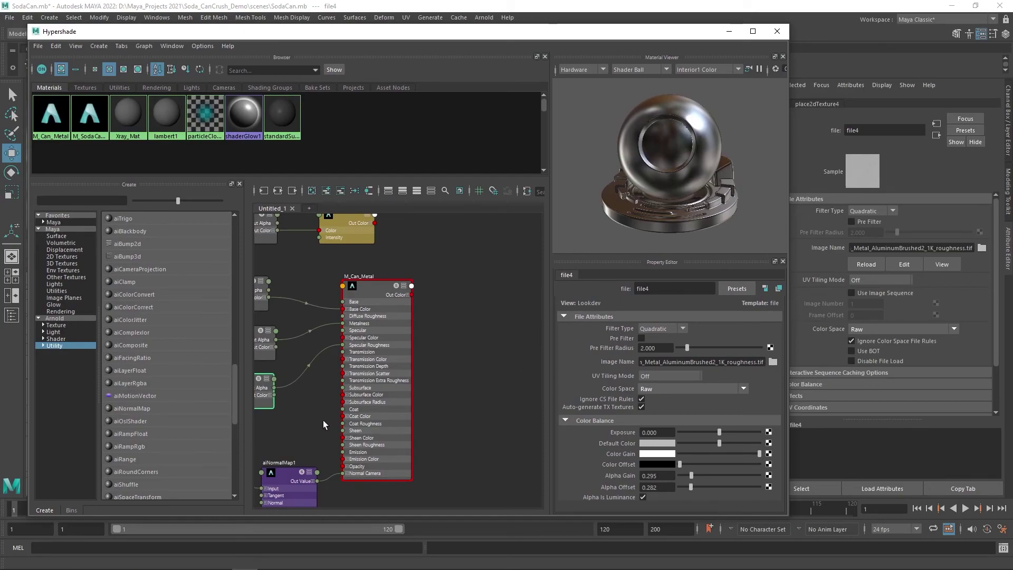
middle_click_drag(320, 410, 399, 410, "alt")
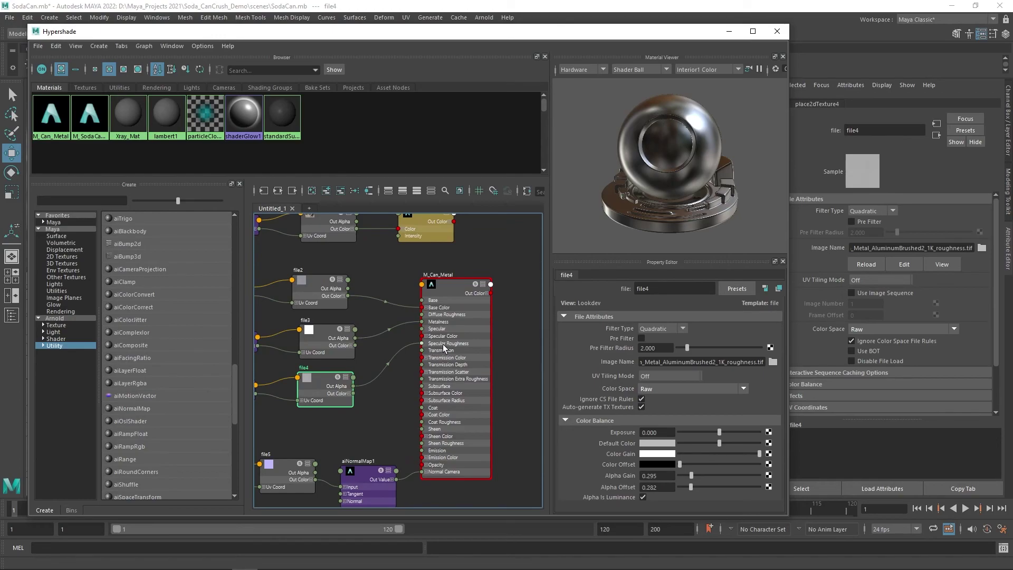
left_click_drag(488, 34, 377, 71)
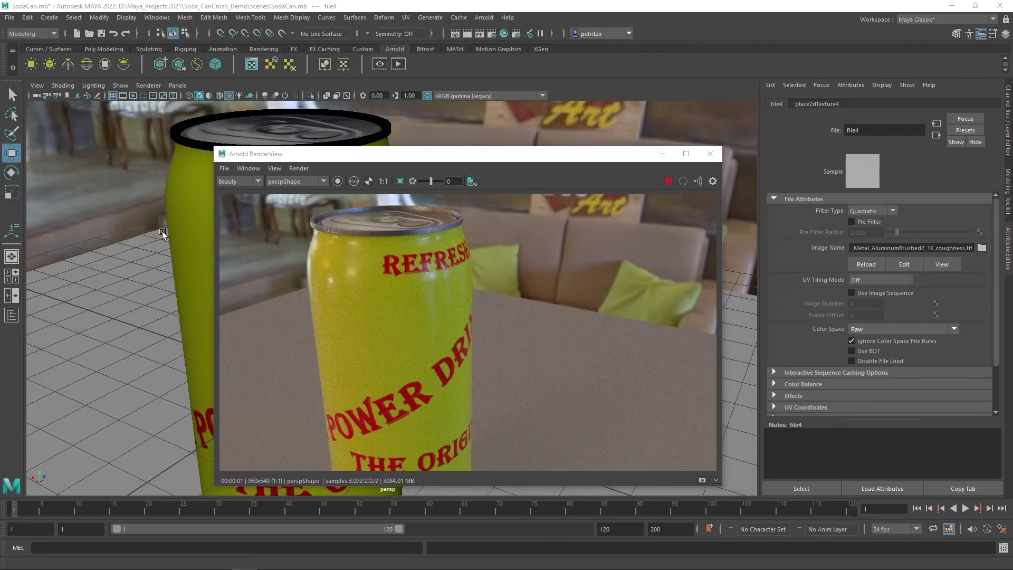
- Examine the can's metal base in the Arnold render from a low viewing angle
left_click_drag(455, 156, 0, 153)
left_click_drag(398, 244, 397, 220, "alt")
left_click_drag(0, 150, 626, 204)
left_click_drag(154, 257, 249, 323, "alt")
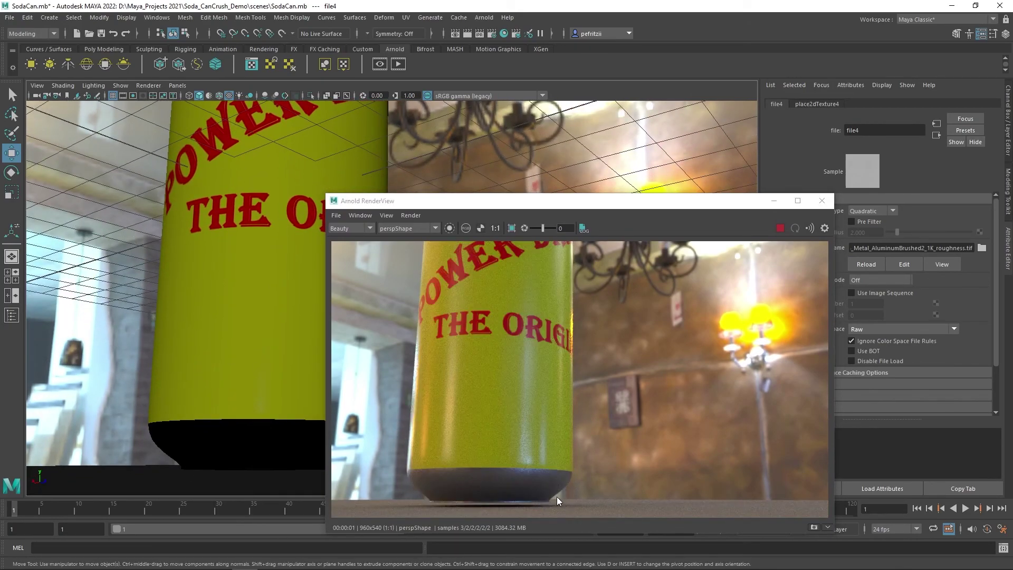
- Move the render window aside and assign a new Standard Surface material to the ground plane
left_click_drag(587, 209, 0, 245)
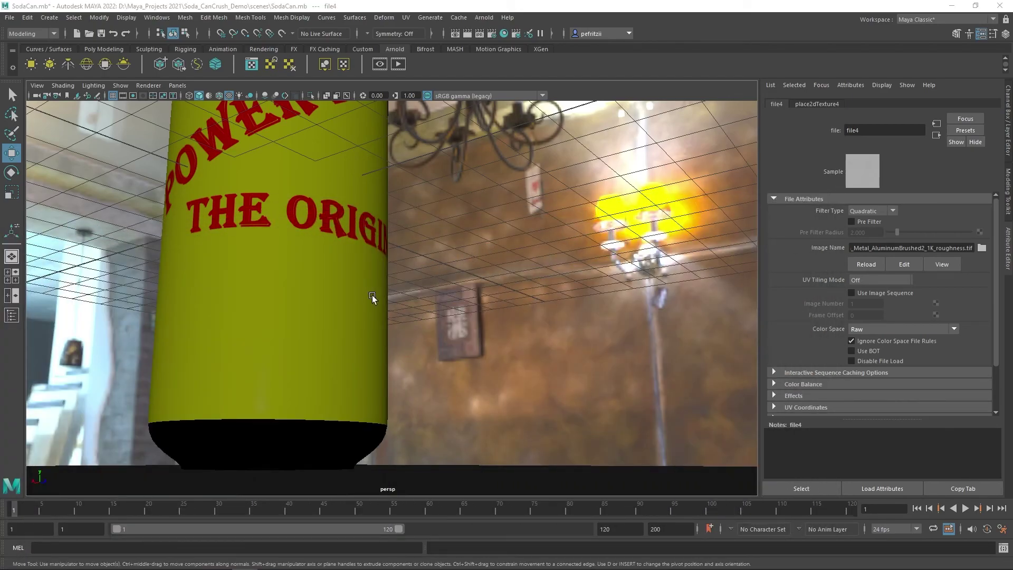
left_click_drag(362, 282, 470, 344, "alt")
scroll(432, 320, "down", 6)
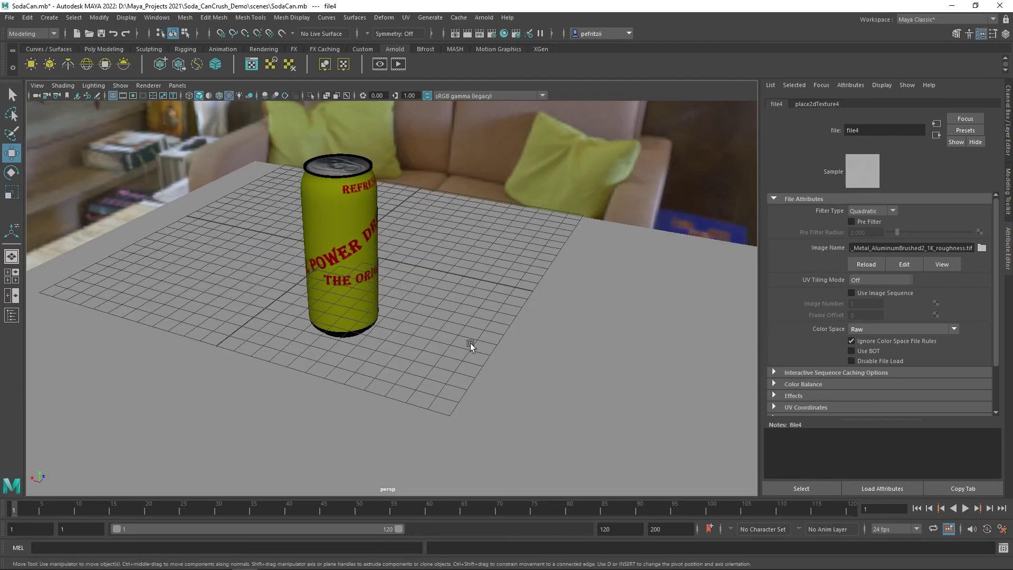
left_click(485, 351)
right_click_drag(461, 268, 477, 537)
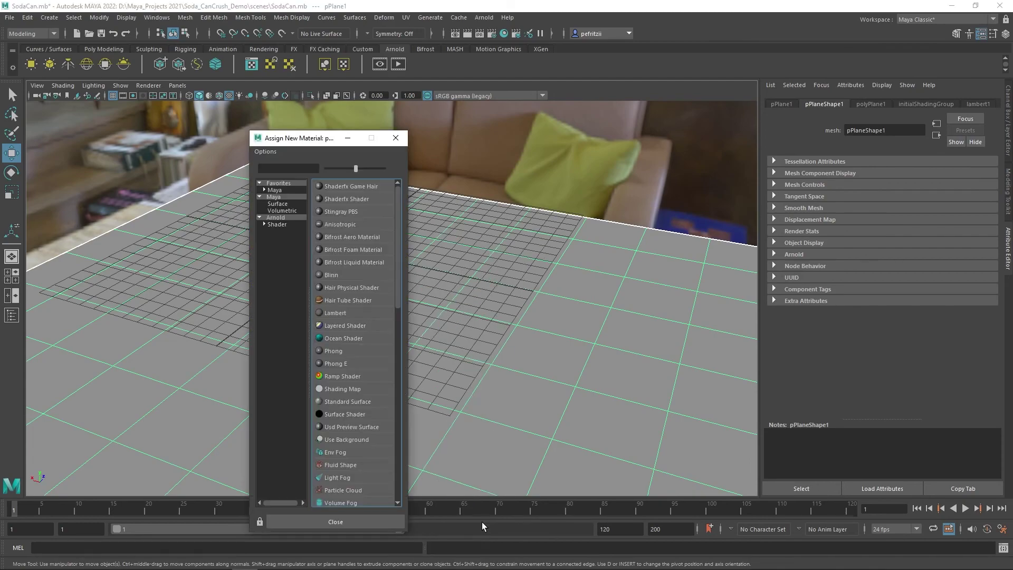
left_click(348, 401)
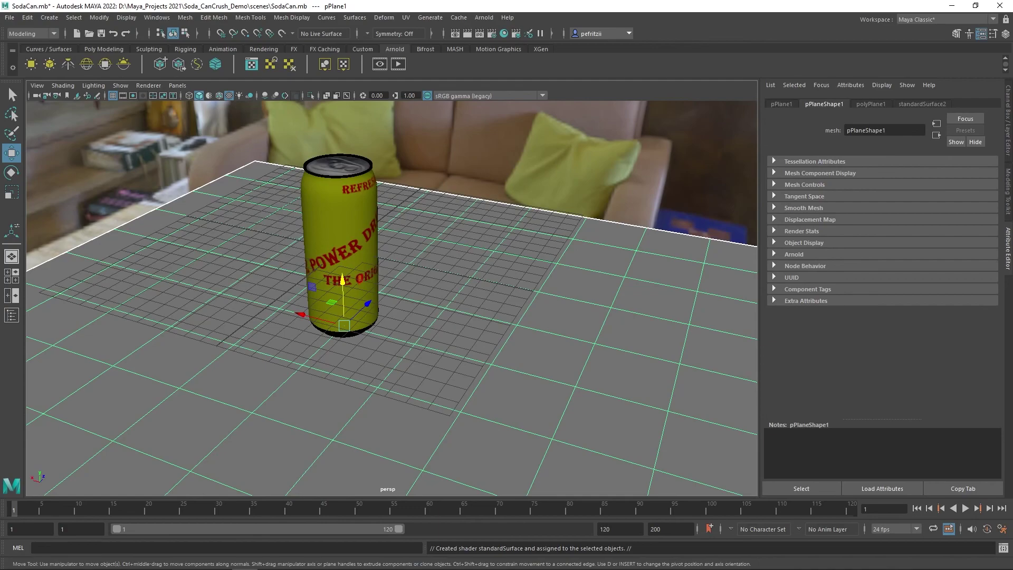
- Rename the ground plane's new material as M_Table
left_click(899, 131)
left_click_drag(899, 130, 817, 130)
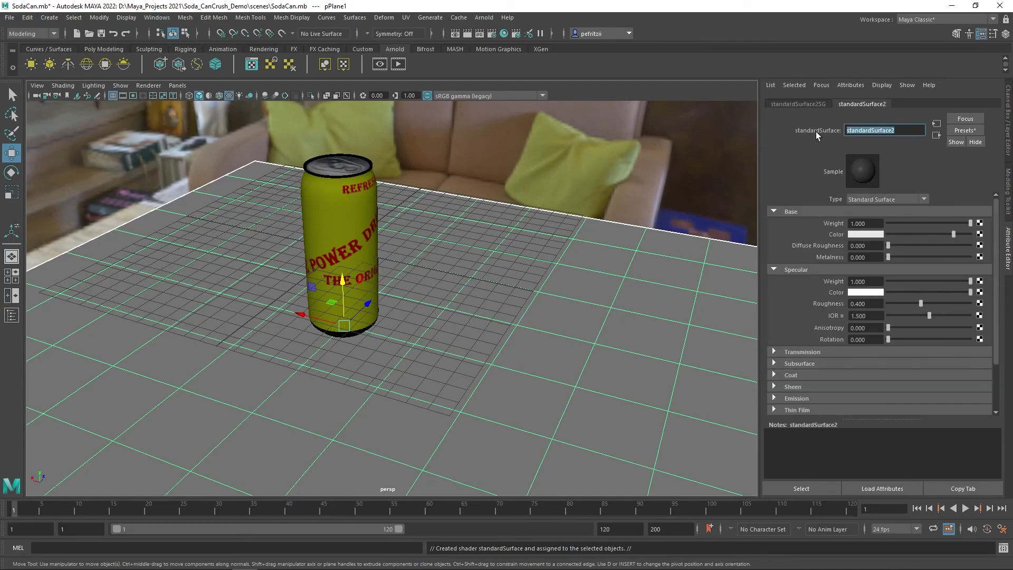
type("M_Table")
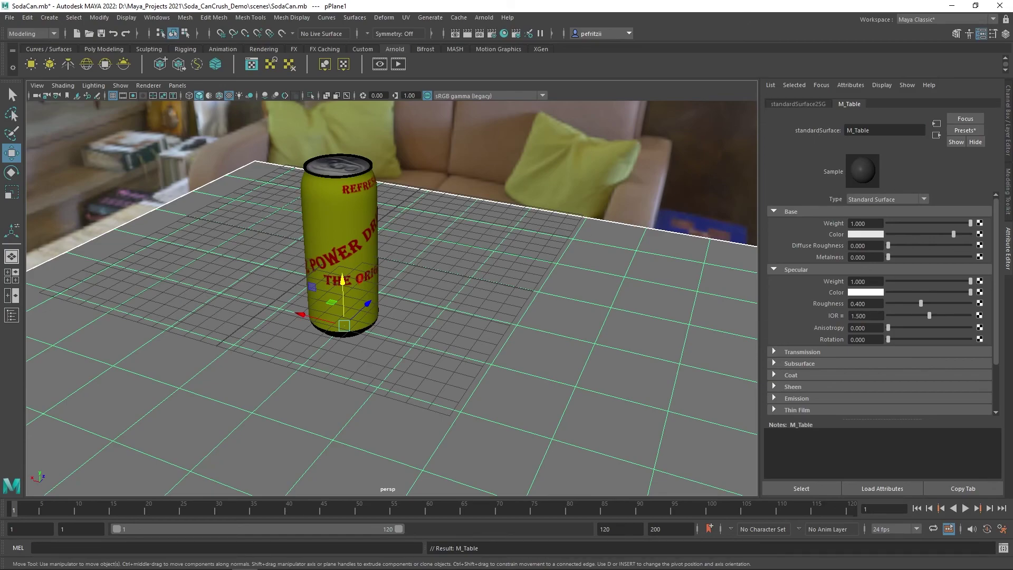
- Bring back the Arnold RenderView and examine the table's reflections from a lower angle
left_click_drag(0, 206, 358, 189)
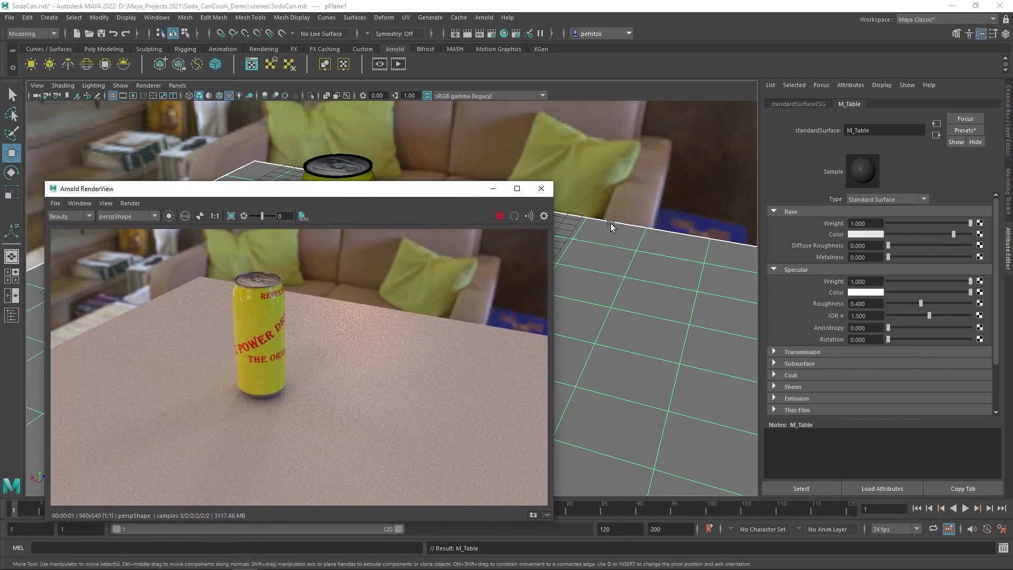
left_click_drag(656, 283, 656, 279, "alt")
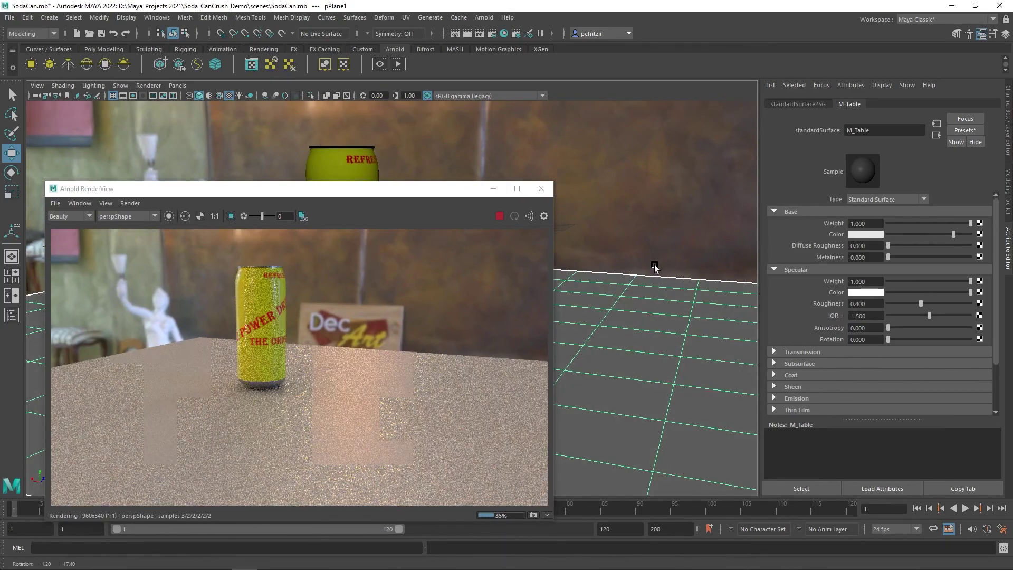